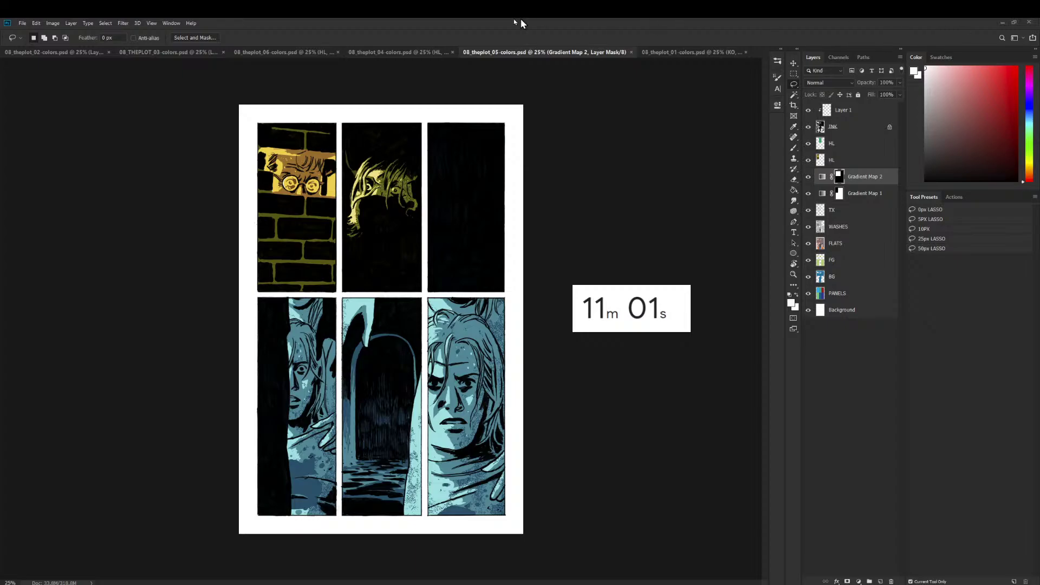
Look through the open comic page documents to compare their colouring
click(63, 51)
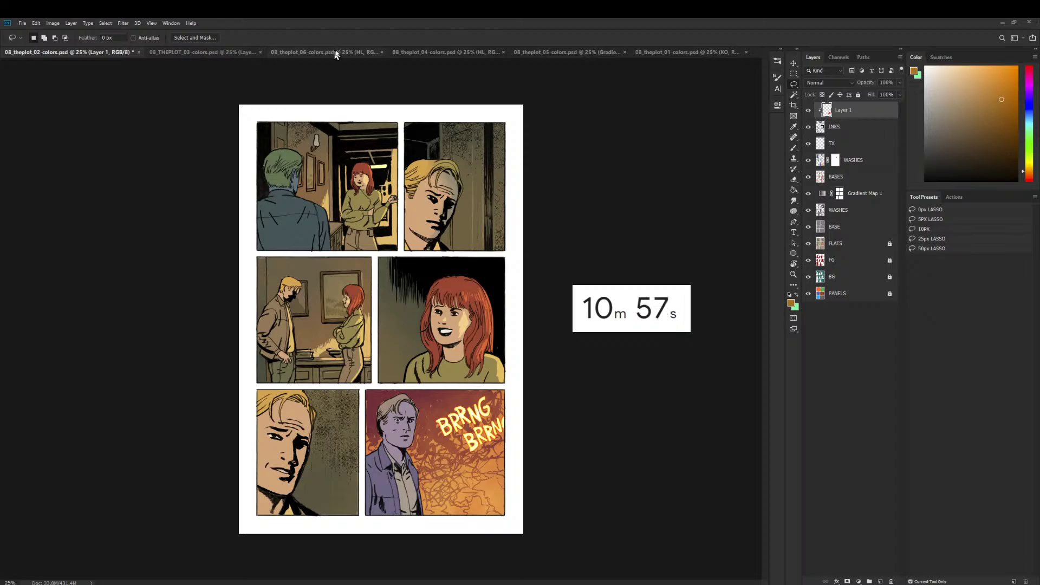
click(230, 52)
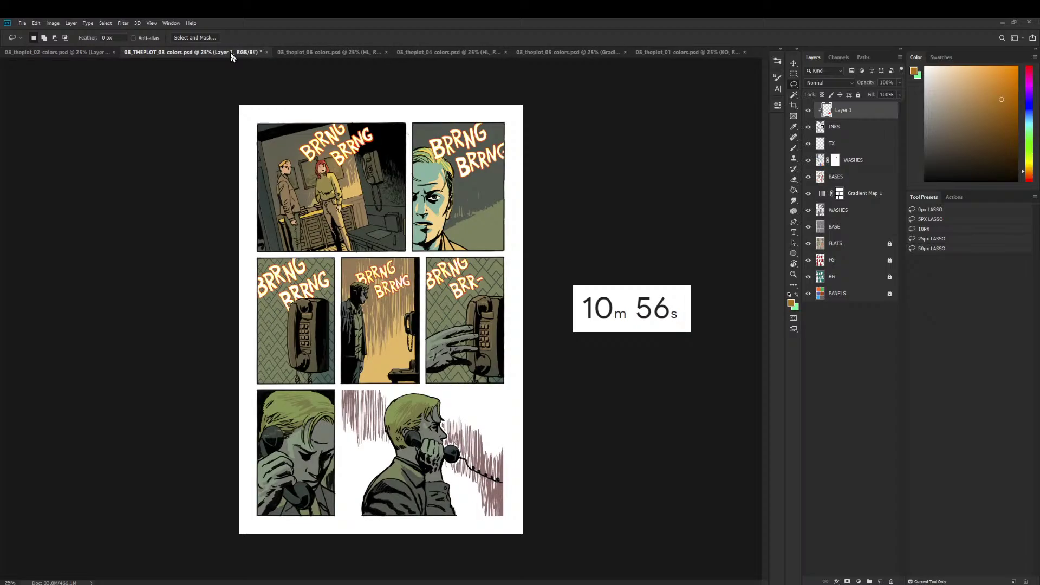
click(319, 51)
click(437, 50)
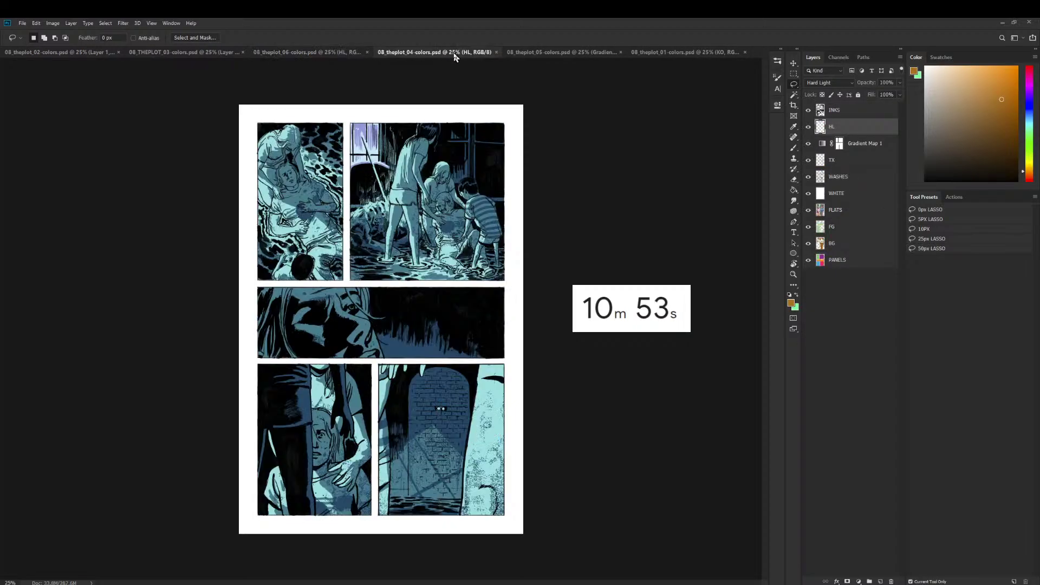
click(581, 53)
Close 08_theplot_01-colors.psd without saving its changes
click(656, 50)
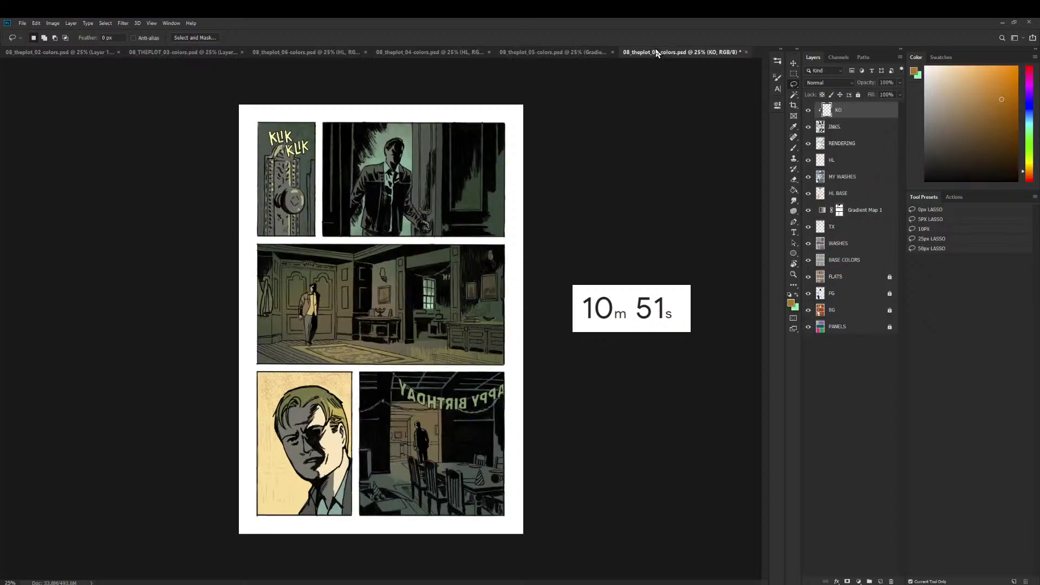
click(747, 53)
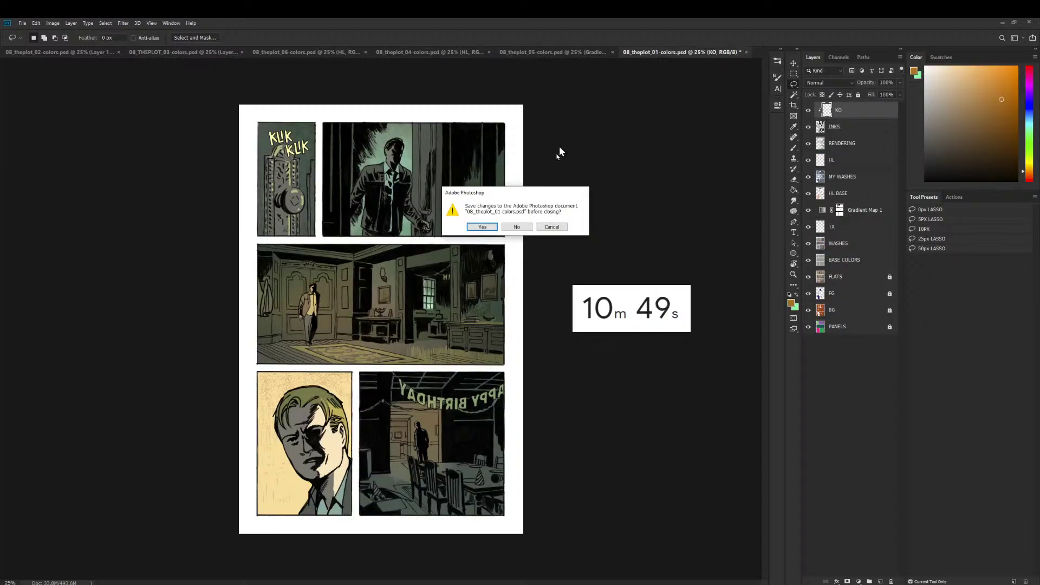
click(517, 228)
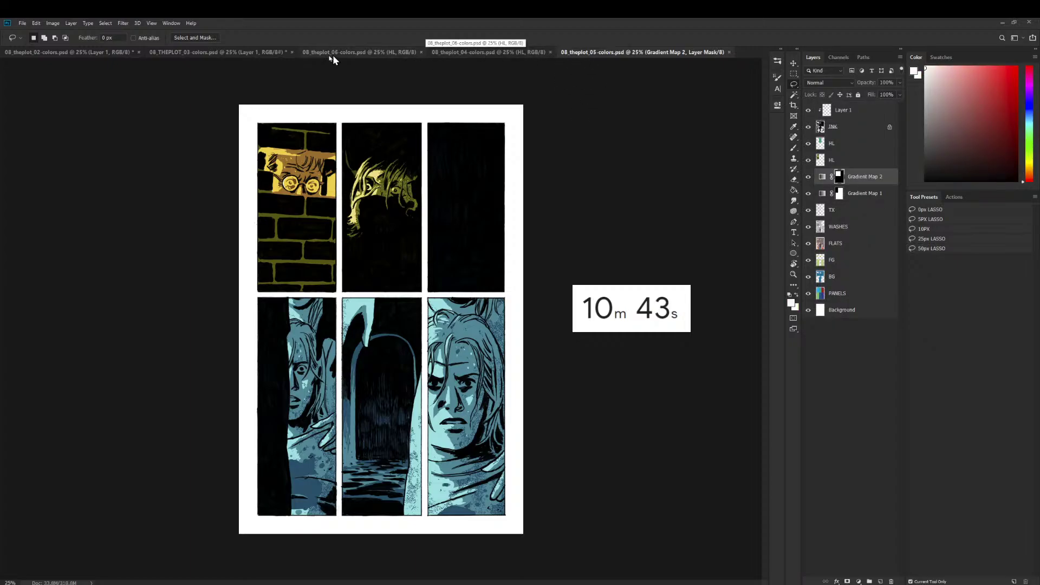
Reorder the open documents so pages 04, 05 and 06 follow page 03 in sequence
click(228, 52)
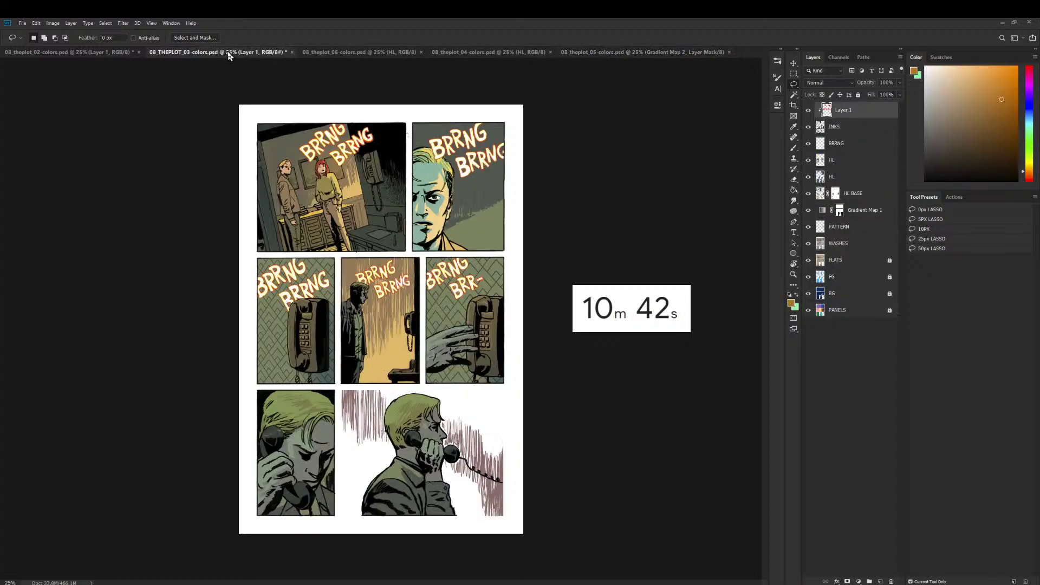
click(467, 53)
drag(467, 53, 324, 50)
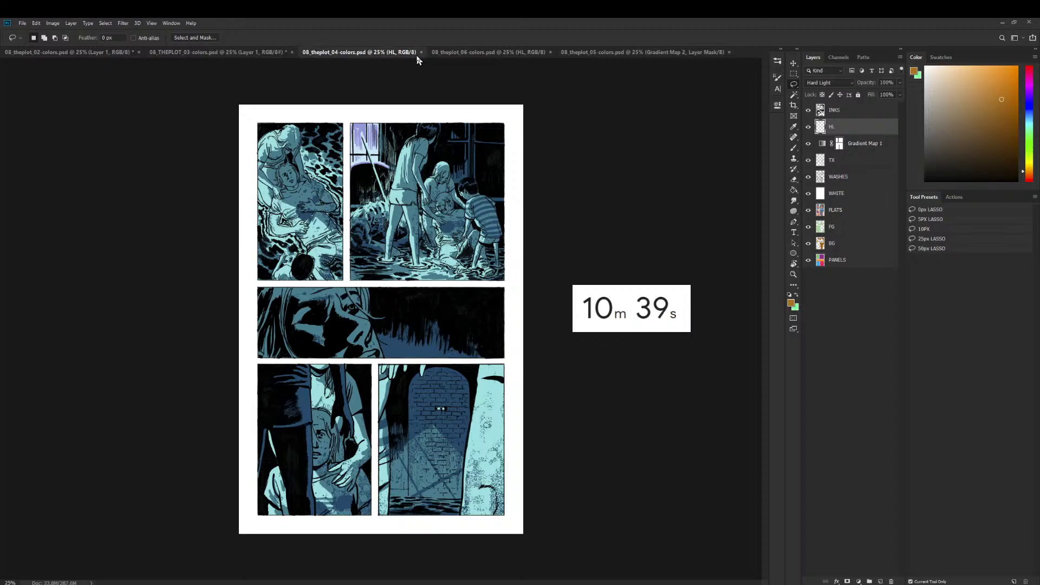
drag(583, 54, 437, 53)
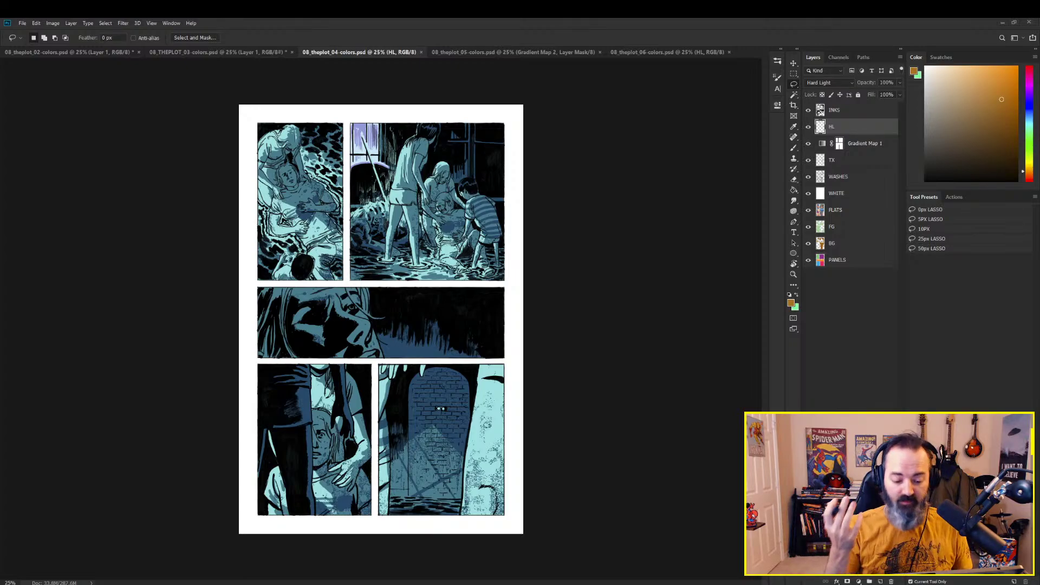
In 08_theplot_06-colors.psd, hide the Gradient Map 1, FLATS, FG, BG, PANELS and HL layers
click(511, 52)
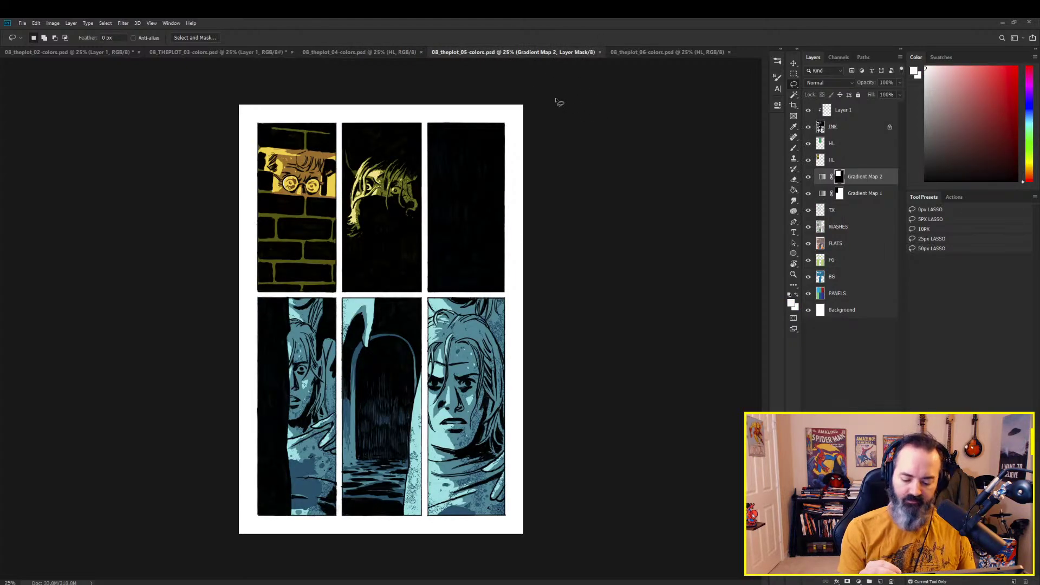
key(ctrl+shift+Tab)
key(ctrl+Tab)
key(ctrl+Tab)
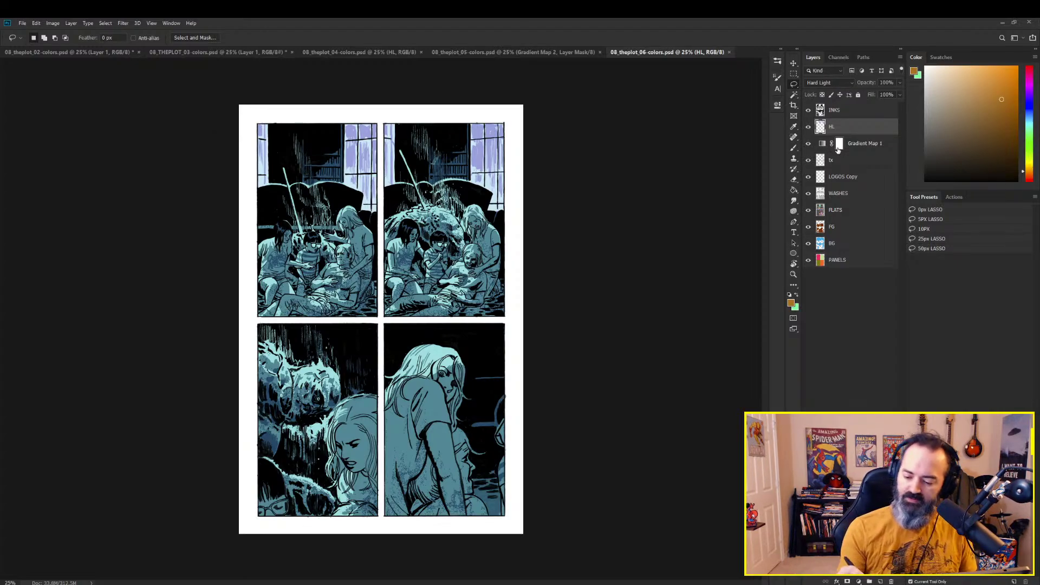
click(808, 143)
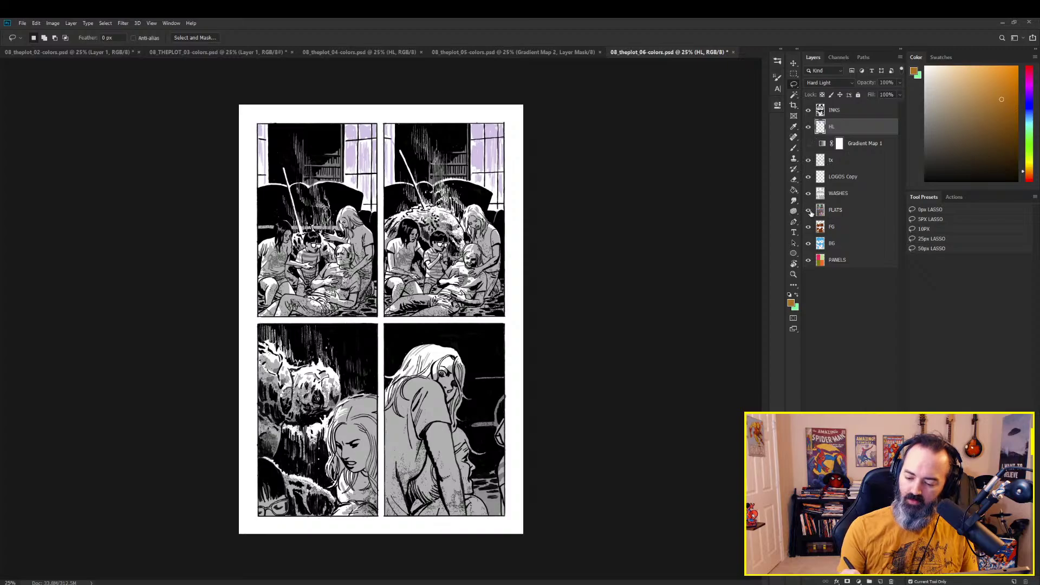
drag(809, 210, 809, 261)
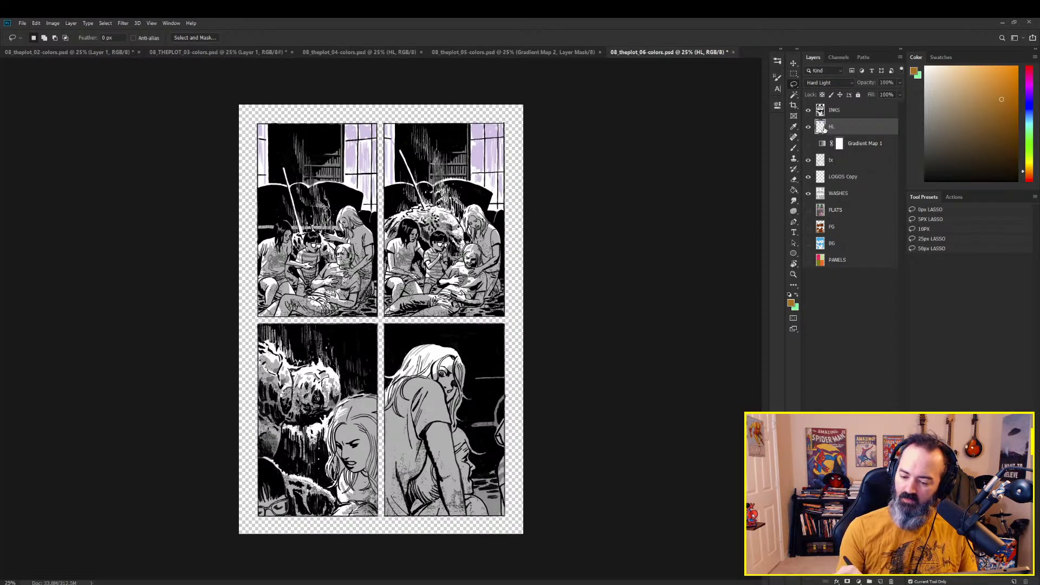
click(808, 127)
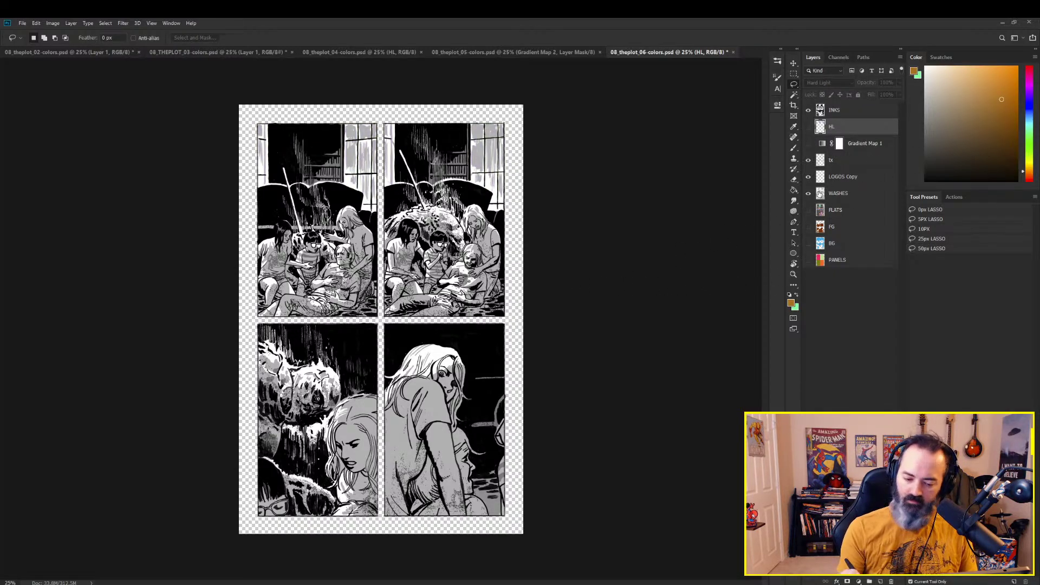
Add a new layer directly above FLATS and fill it with white
click(822, 196)
click(823, 260)
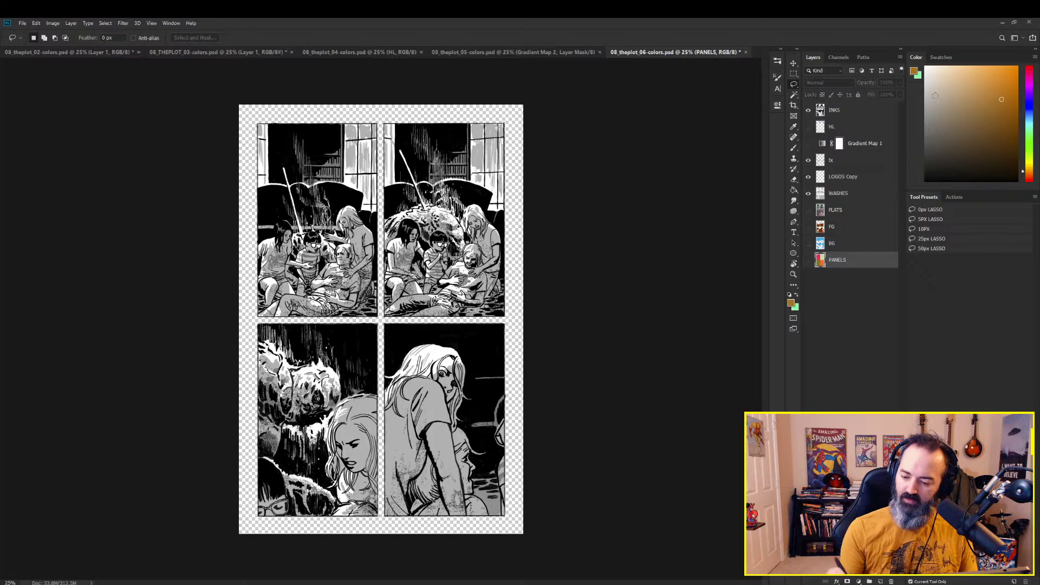
click(821, 209)
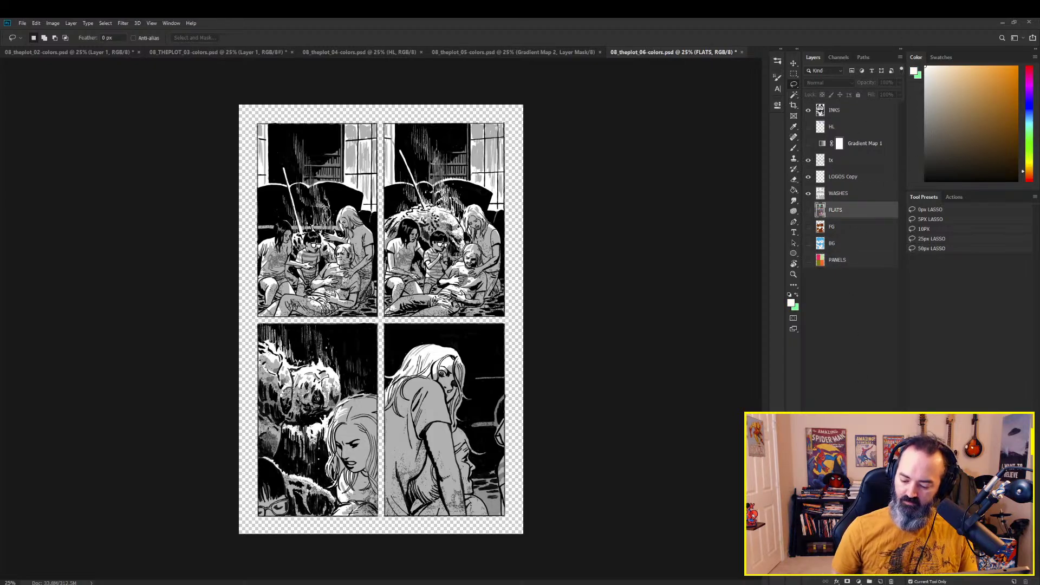
key(ctrl+shift+alt+n)
key(g)
key(alt+BackSpace)
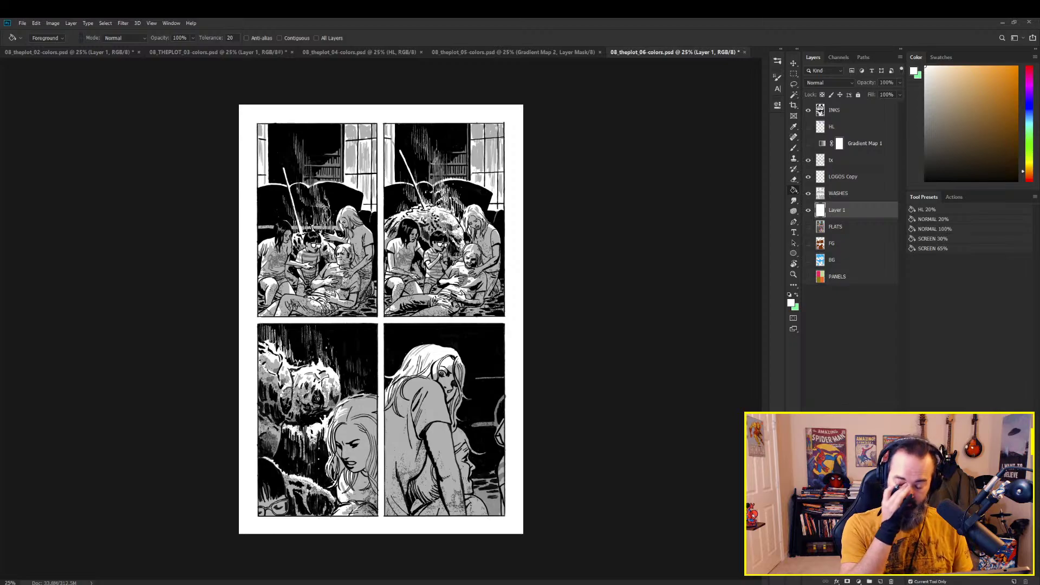
View the INKS layer in isolation and restore the visibility of the other layers
click(819, 113)
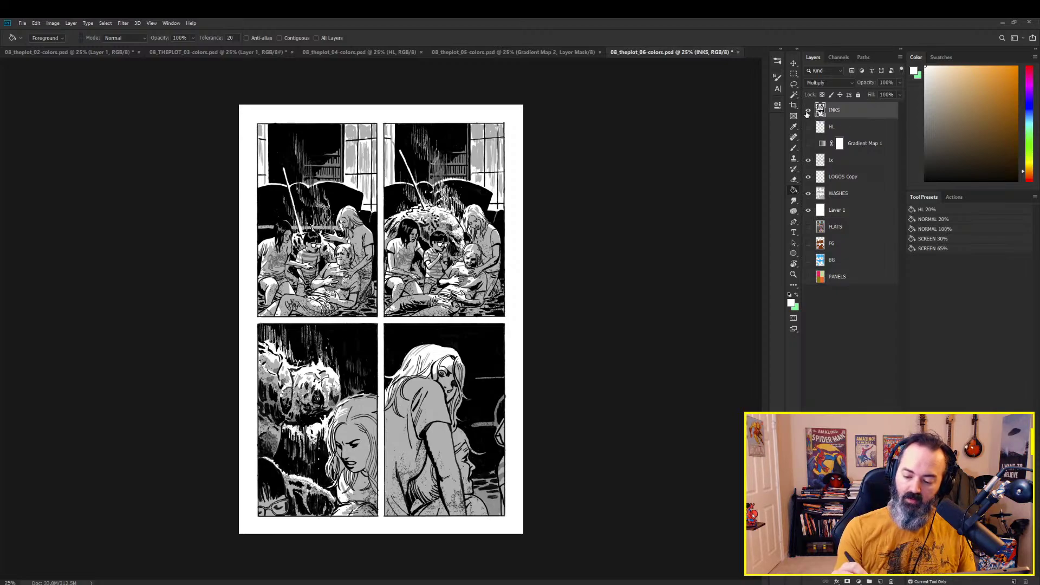
alt+click(808, 111)
alt+click(809, 112)
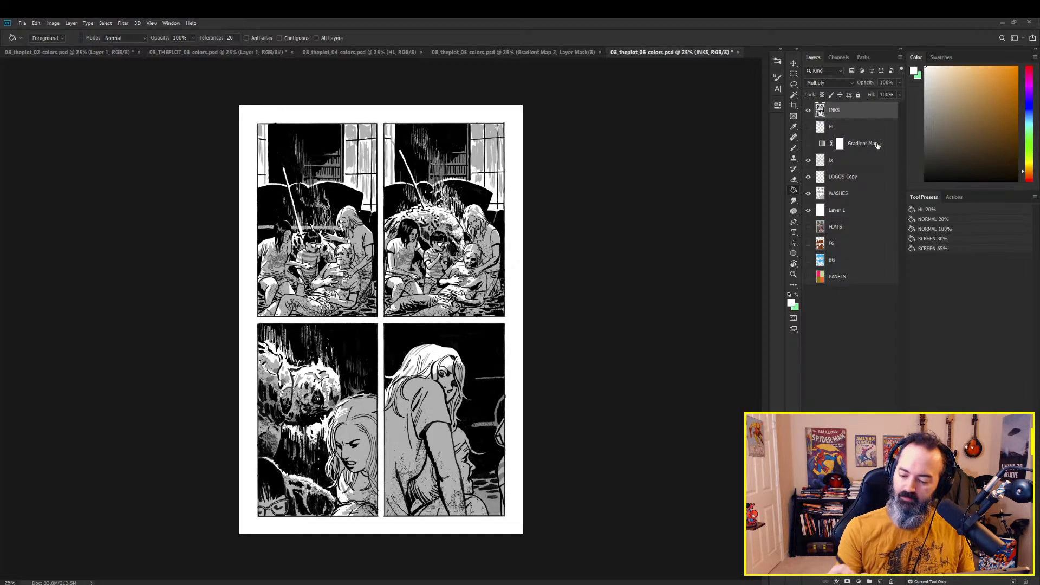
Inspect the tx layer's contribution to the upper panels up close by toggling its visibility off and on
click(833, 160)
click(810, 160)
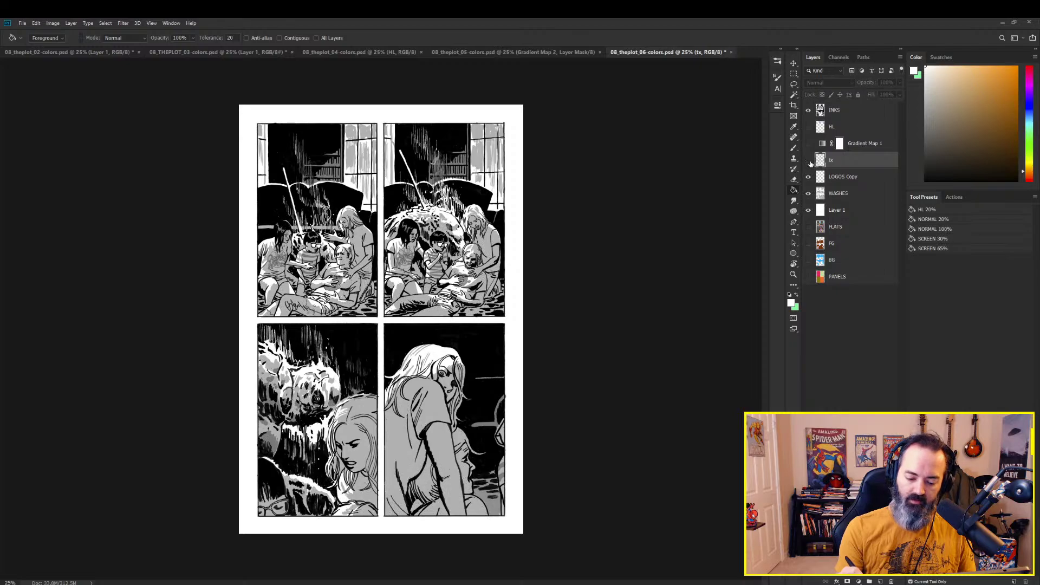
click(809, 160)
key(z)
click(407, 237)
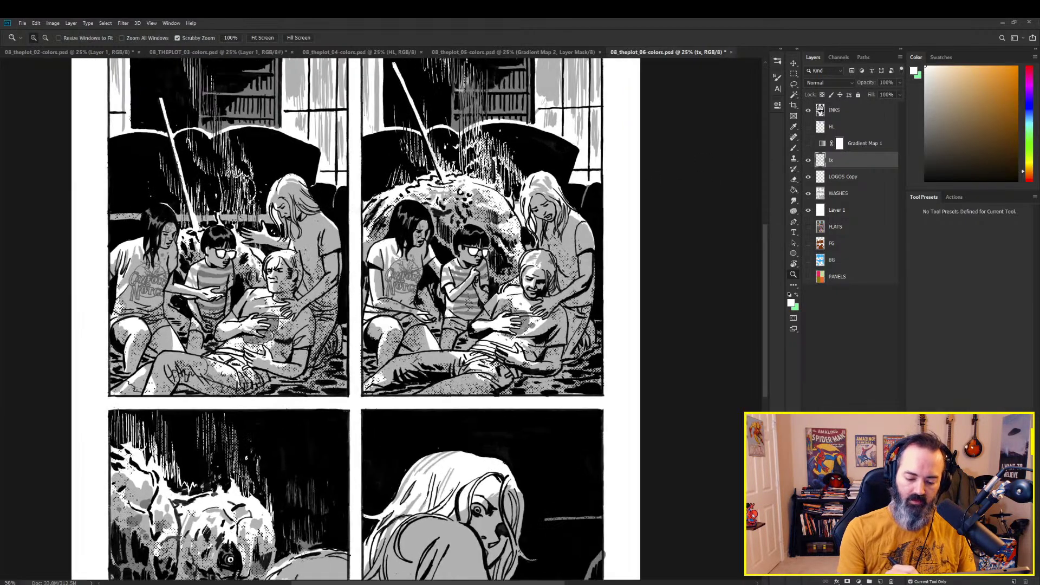
click(462, 227)
drag(461, 228, 358, 321)
drag(415, 353, 548, 217)
click(548, 215)
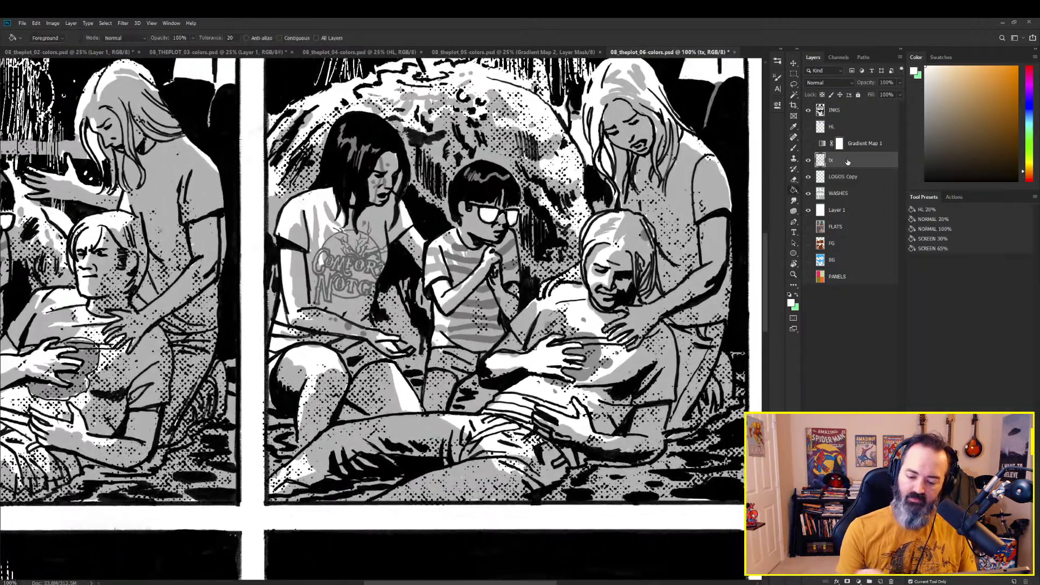
click(809, 161)
click(809, 161)
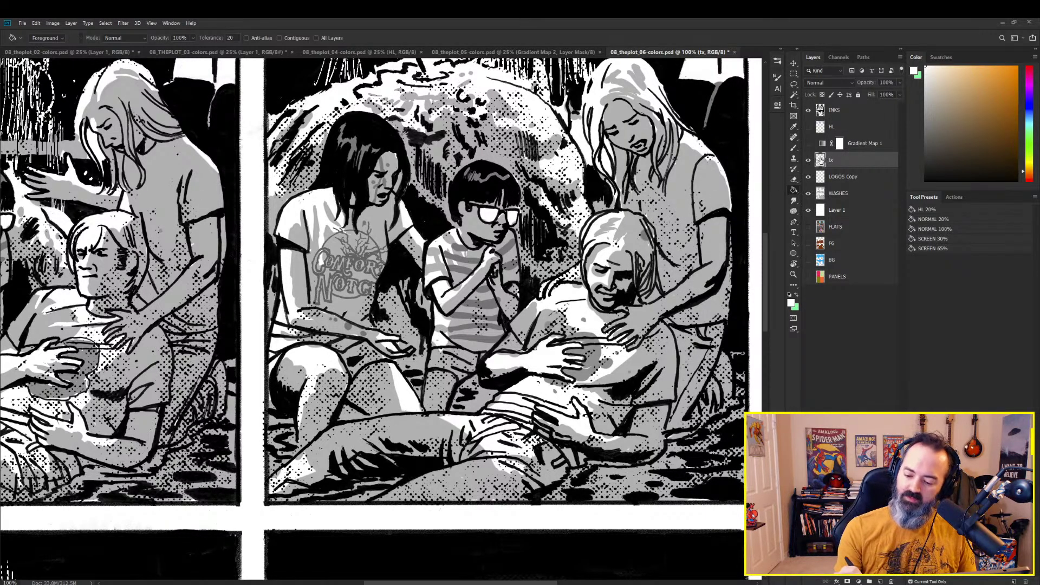
Toggle the LOGOS Copy layer off and on to check the shirt logo it adds
click(846, 181)
click(808, 178)
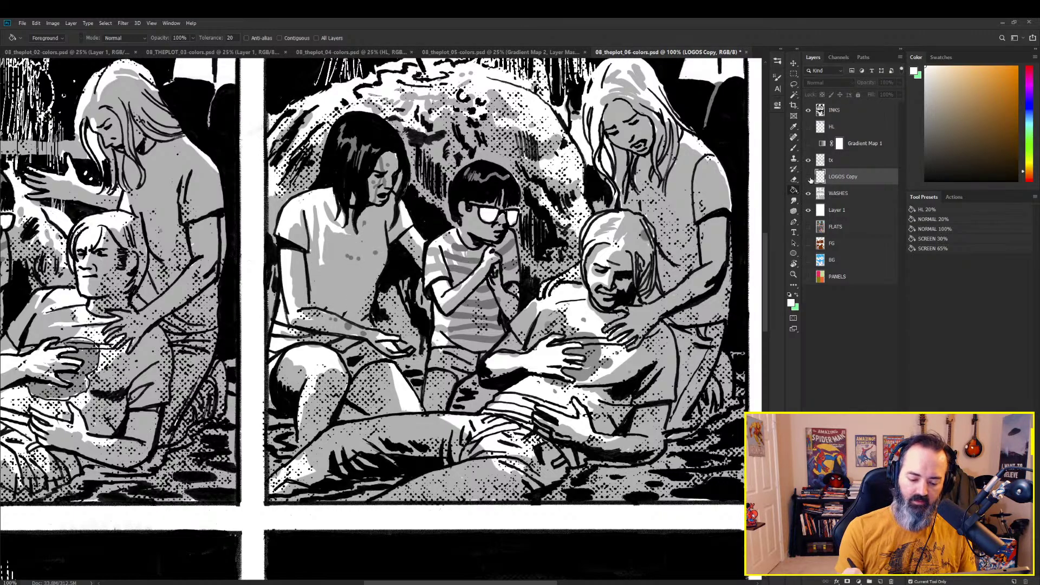
click(809, 181)
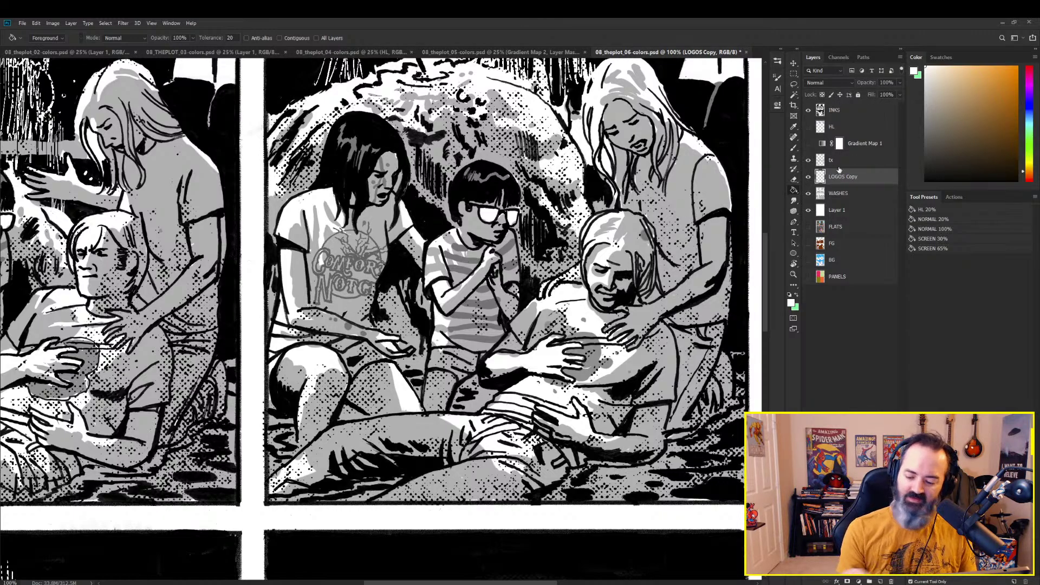
Examine the WASHES layer in isolation across the page's panels and restore the other layers' visibility
click(845, 194)
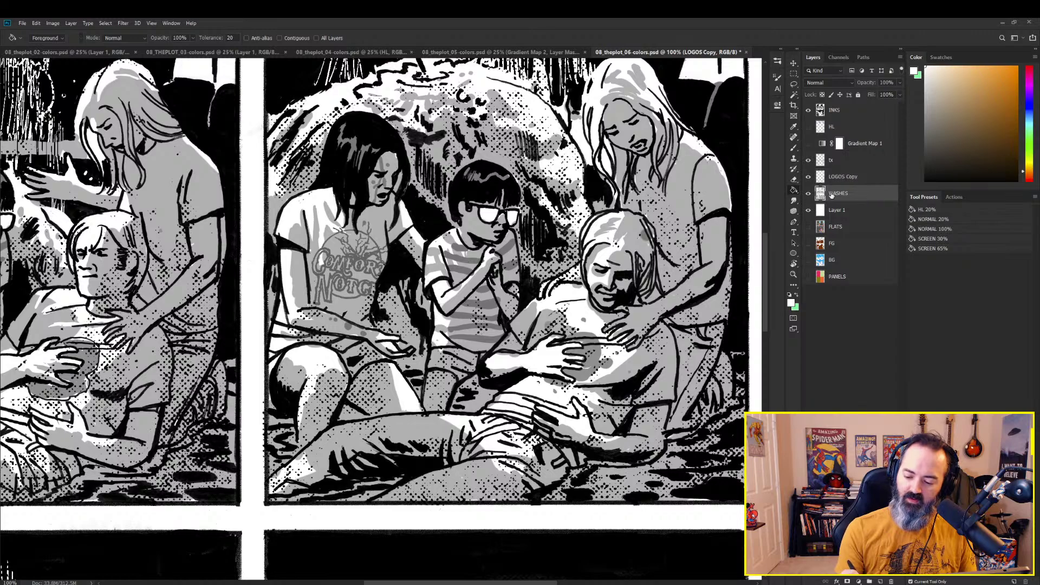
alt+click(809, 196)
key(z)
alt+click(666, 255)
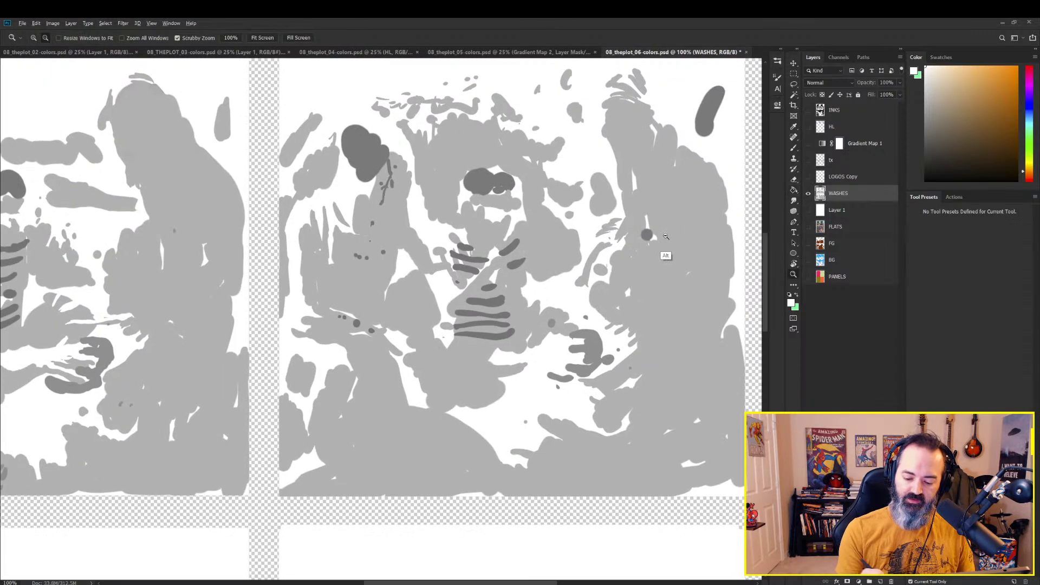
alt+click(665, 256)
drag(507, 331, 475, 151)
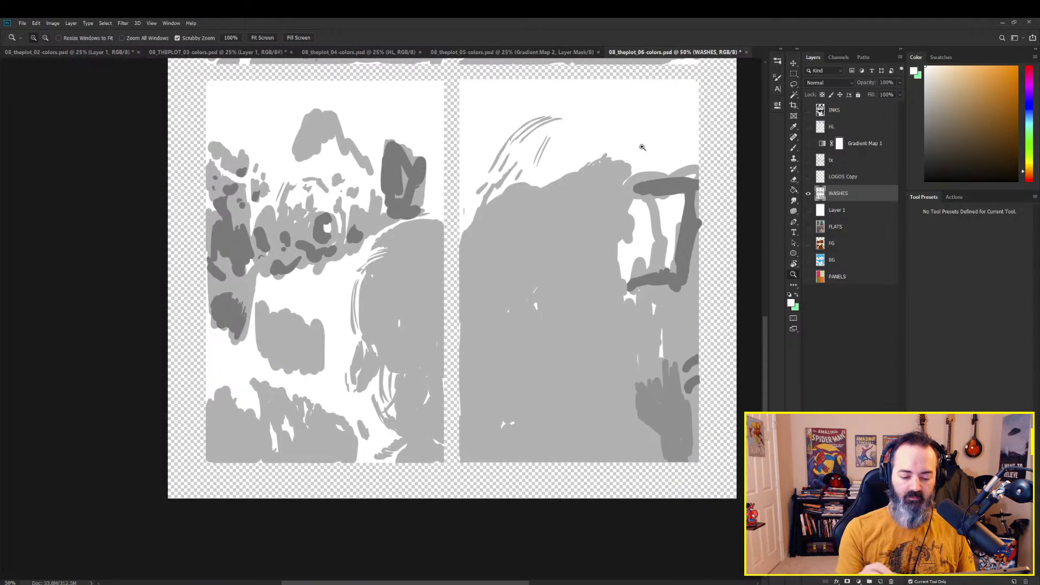
alt+click(808, 194)
Show the HL and Gradient Map 1 layers of page 06 again and select Gradient Map 1
scroll(694, 240, up, 6)
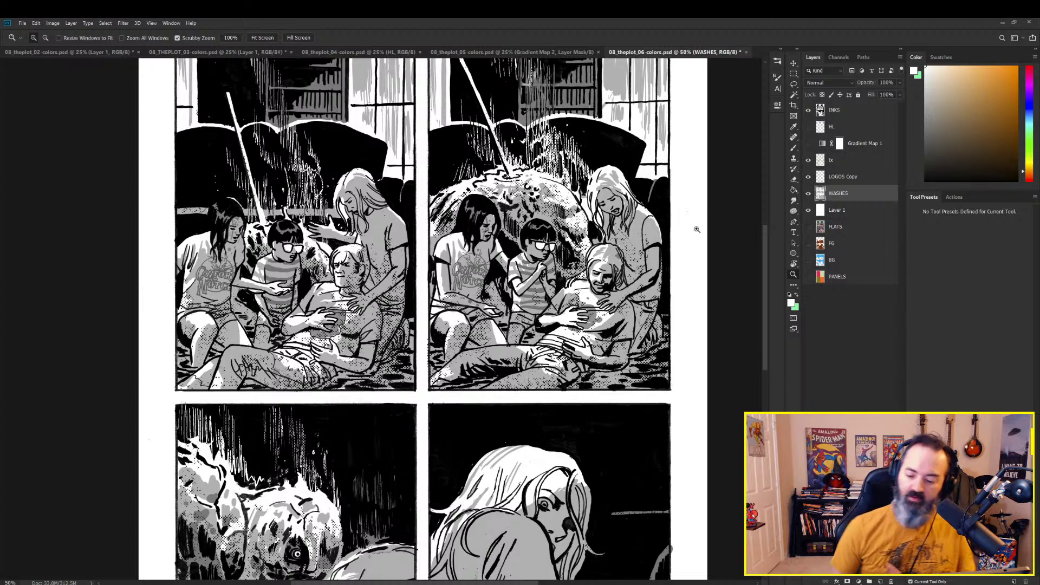
drag(690, 171, 685, 222)
alt+click(635, 254)
drag(640, 292, 595, 236)
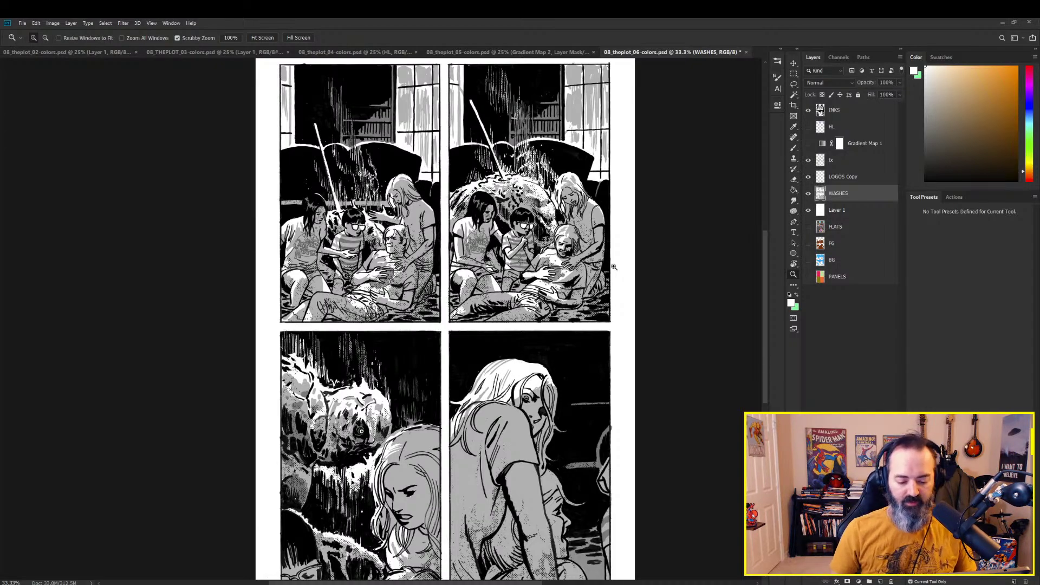
click(808, 126)
click(809, 143)
click(853, 143)
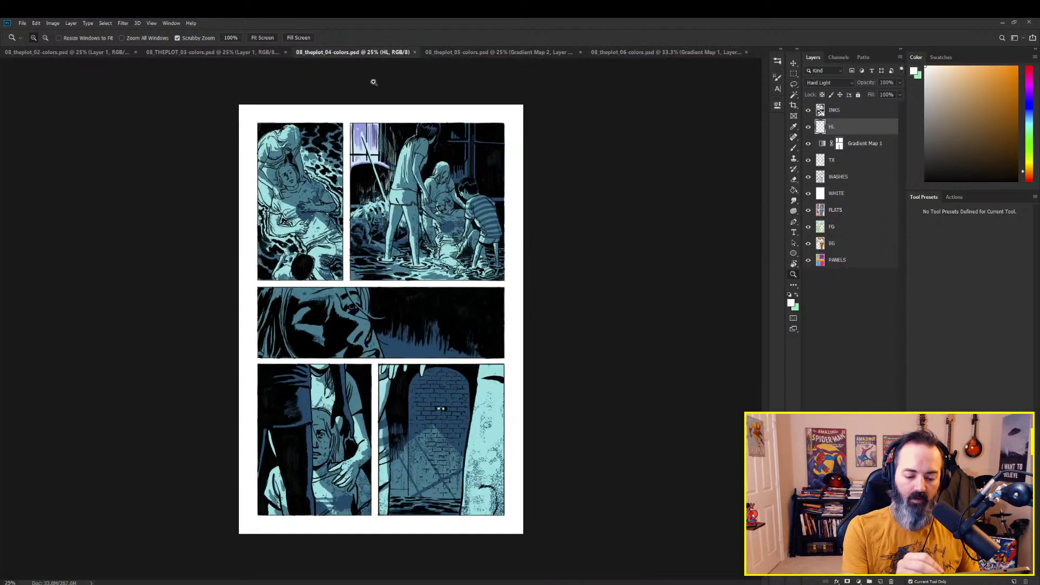
In 08_theplot_04-colors.psd, hide the HL and Gradient Map 1 layers and select Gradient Map 1
click(355, 53)
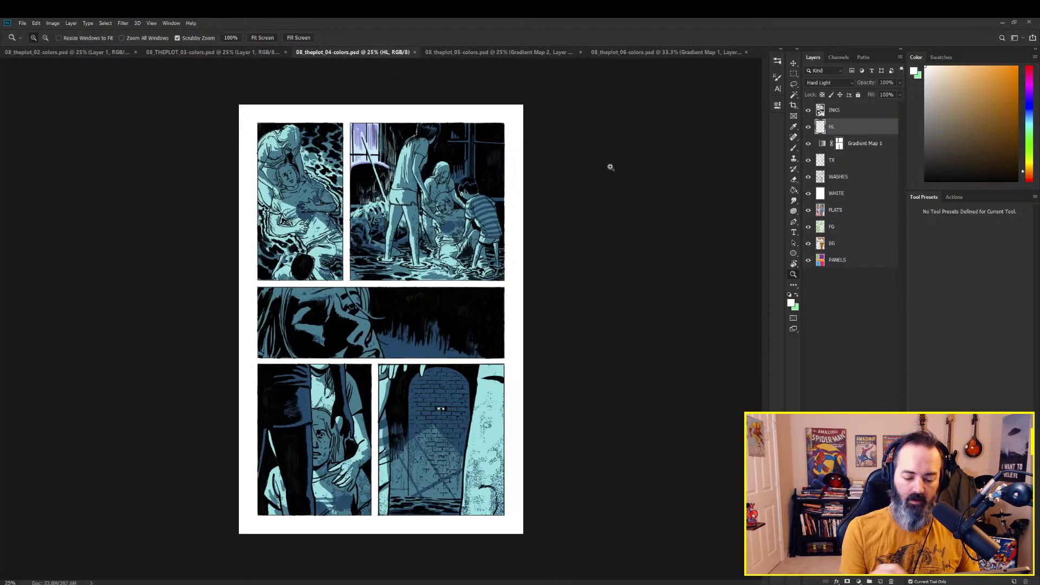
click(512, 53)
click(403, 53)
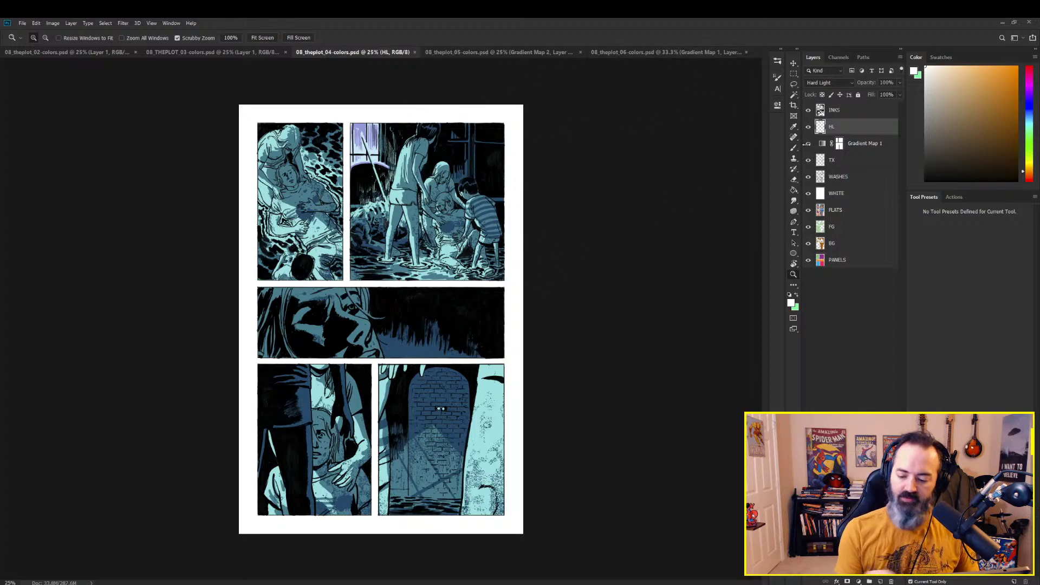
click(810, 128)
click(808, 144)
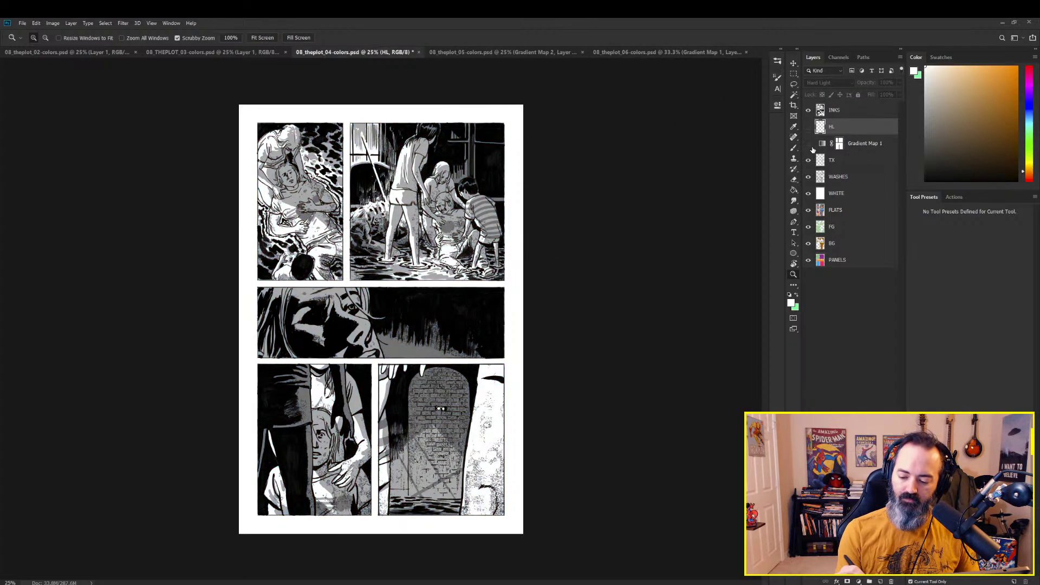
click(866, 142)
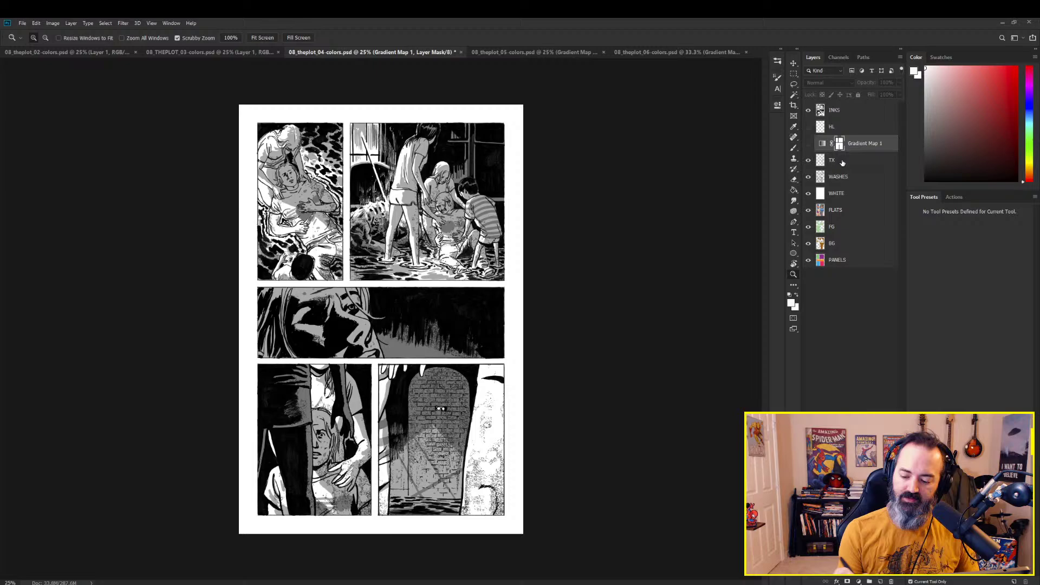
Show the Gradient Map 1 layer, view its gradient settings, and toggle the layer off and on to compare the colouring
click(808, 144)
alt+click(808, 144)
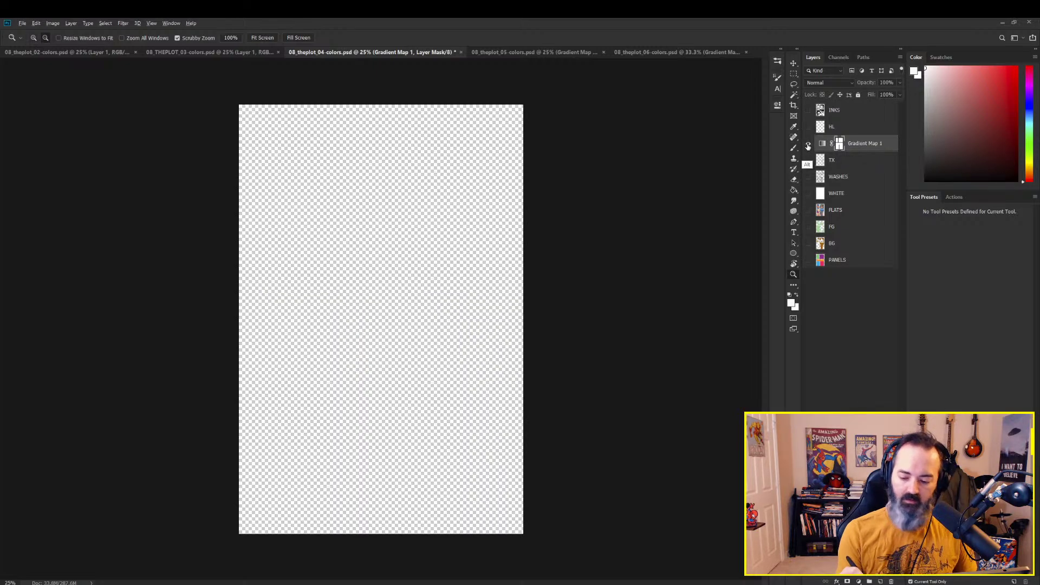
alt+click(808, 145)
double_click(824, 144)
click(719, 133)
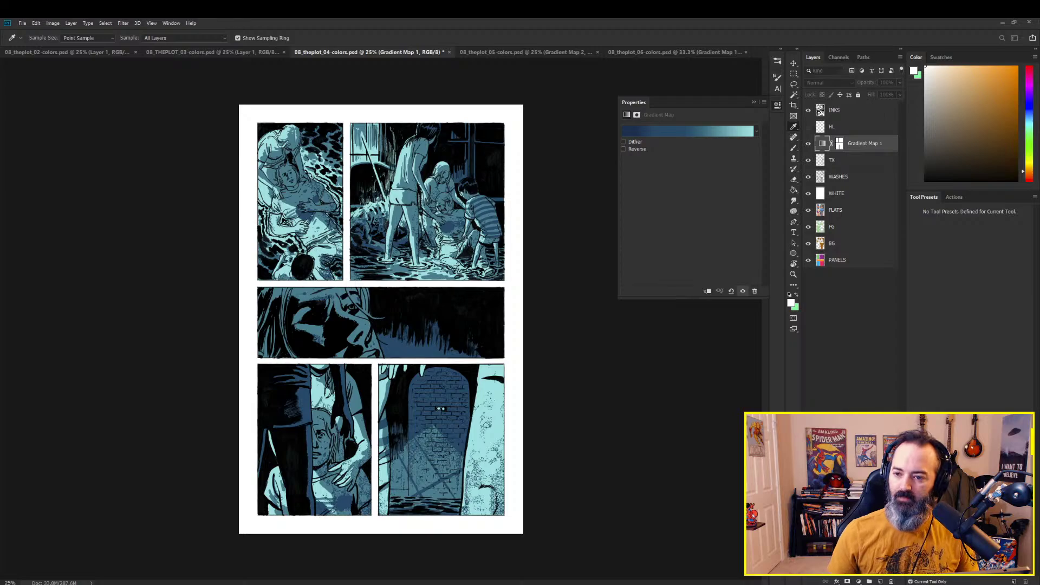
key(Return)
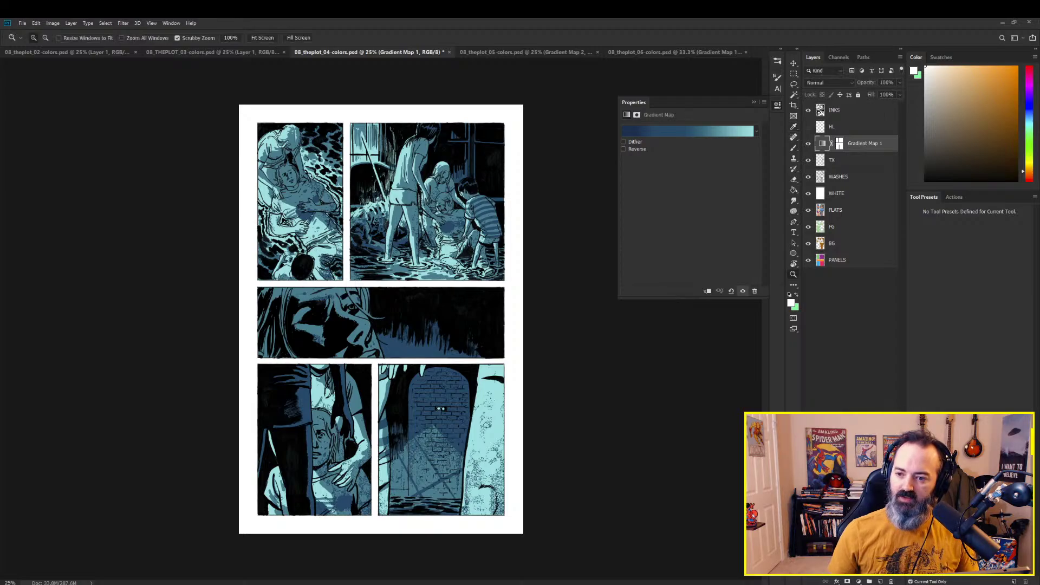
click(808, 143)
click(809, 143)
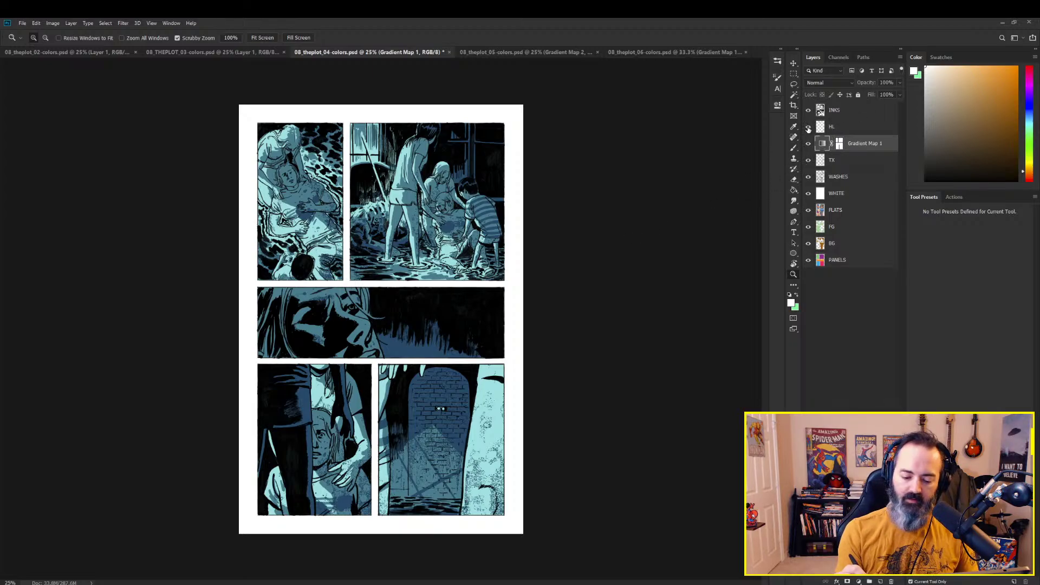
Show and select the HL layer, and toggle it off and on to compare the window highlights
click(808, 127)
click(828, 131)
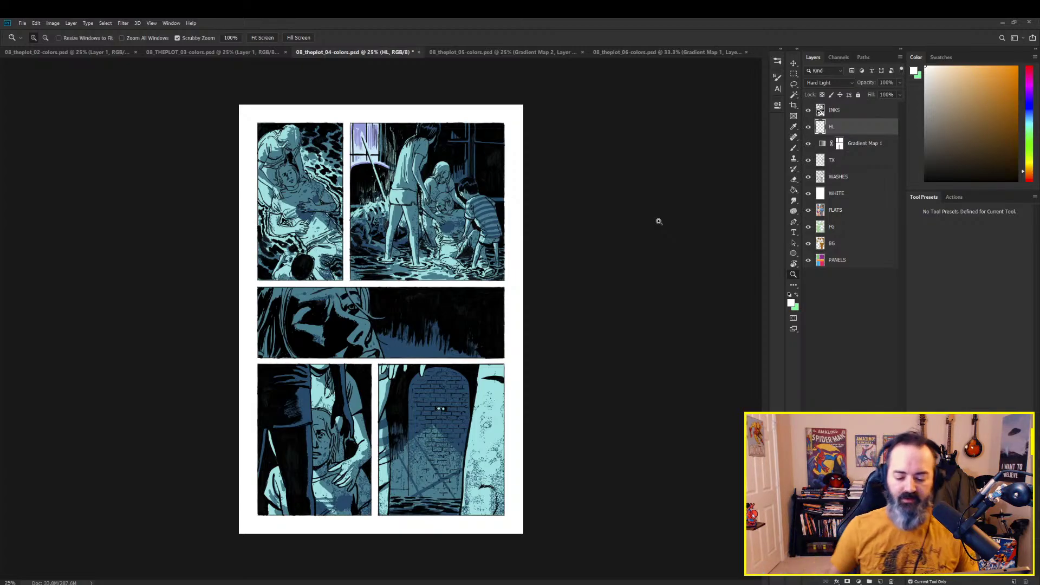
key(l)
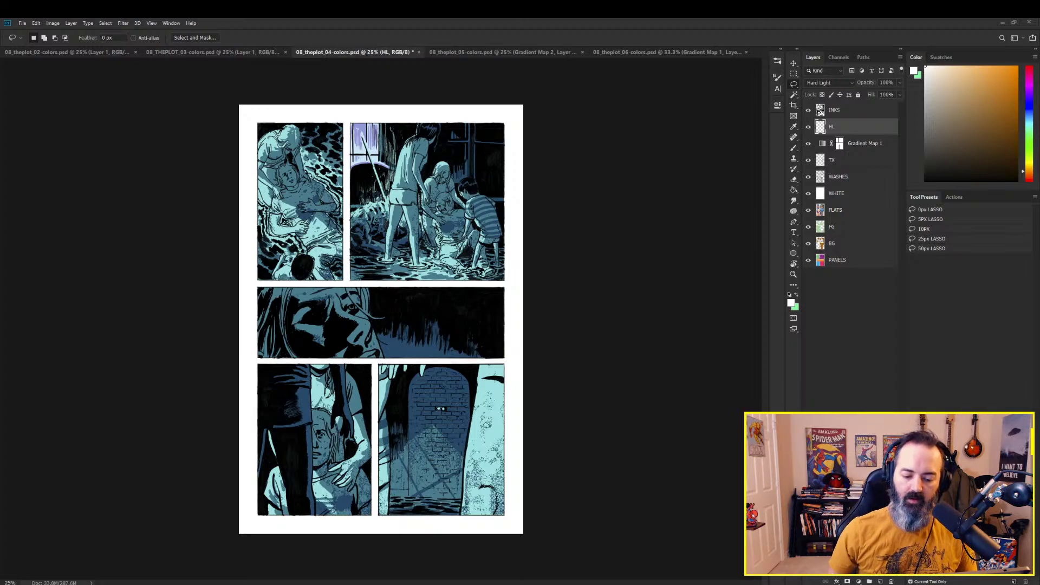
click(809, 127)
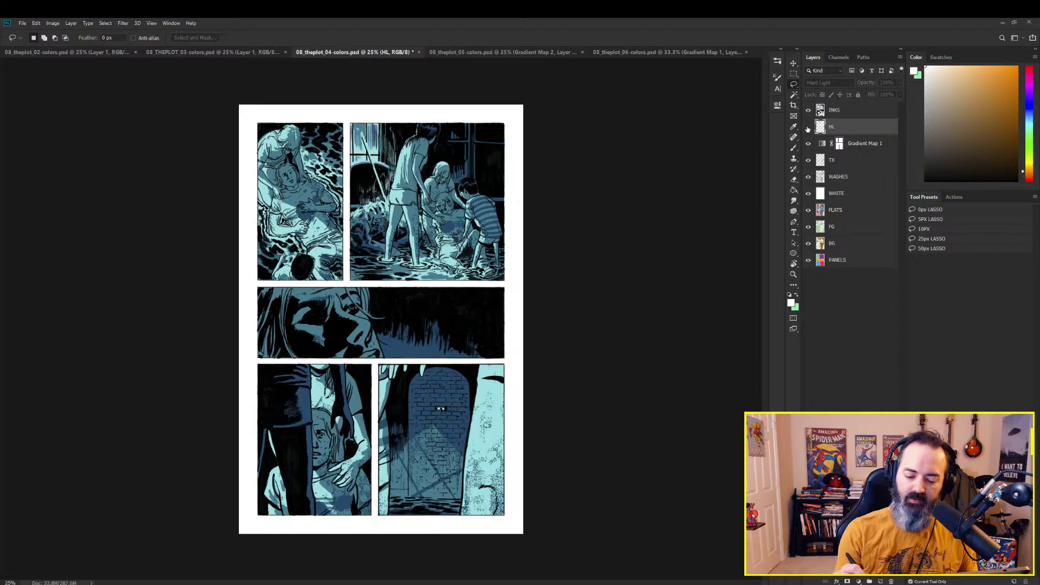
click(809, 127)
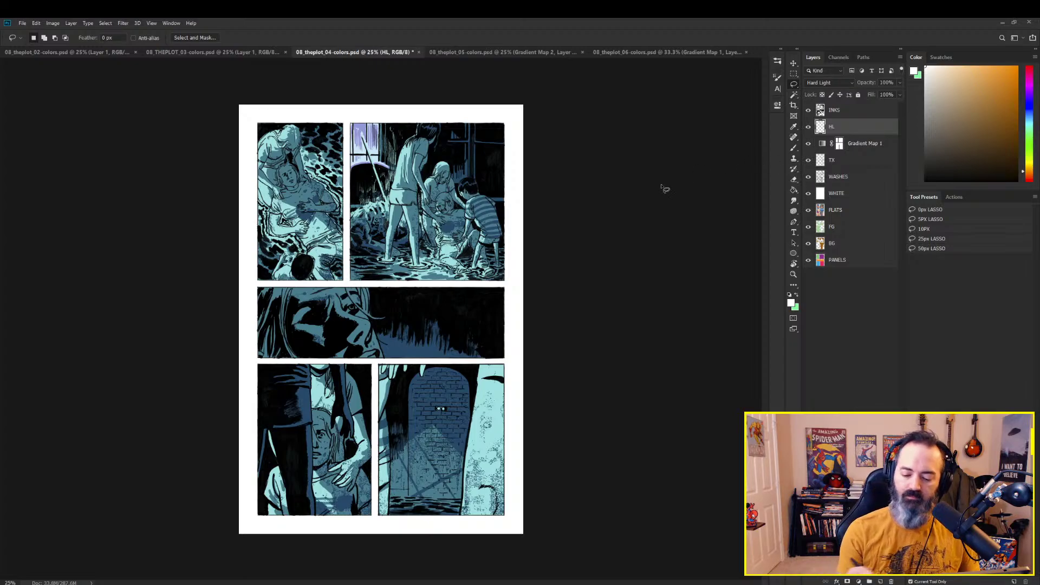
Compare page 04 with pages 05, 06 and 03, and examine page 04's panels up close
click(514, 52)
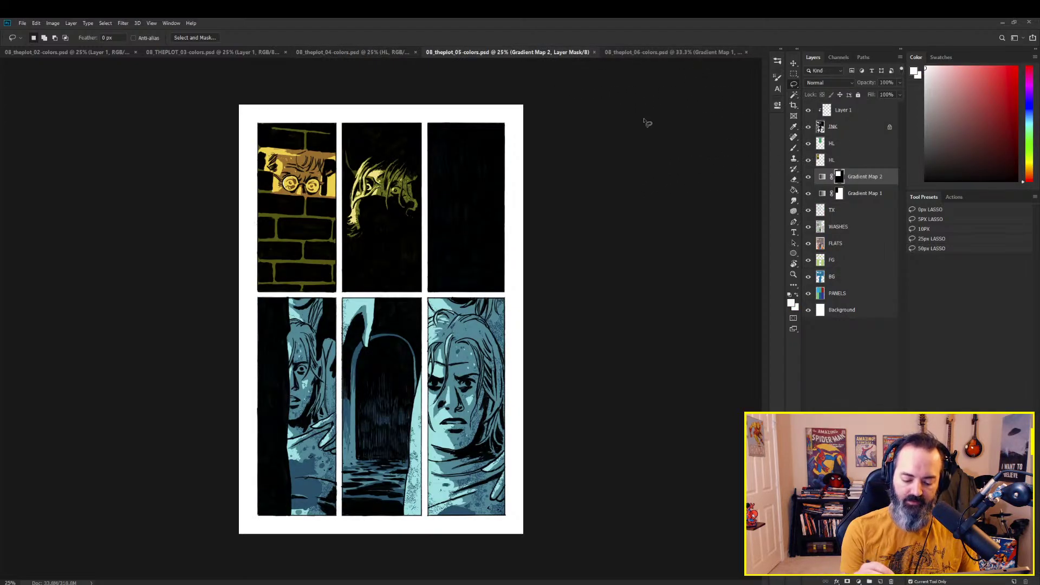
click(668, 52)
drag(621, 219, 682, 194)
click(333, 52)
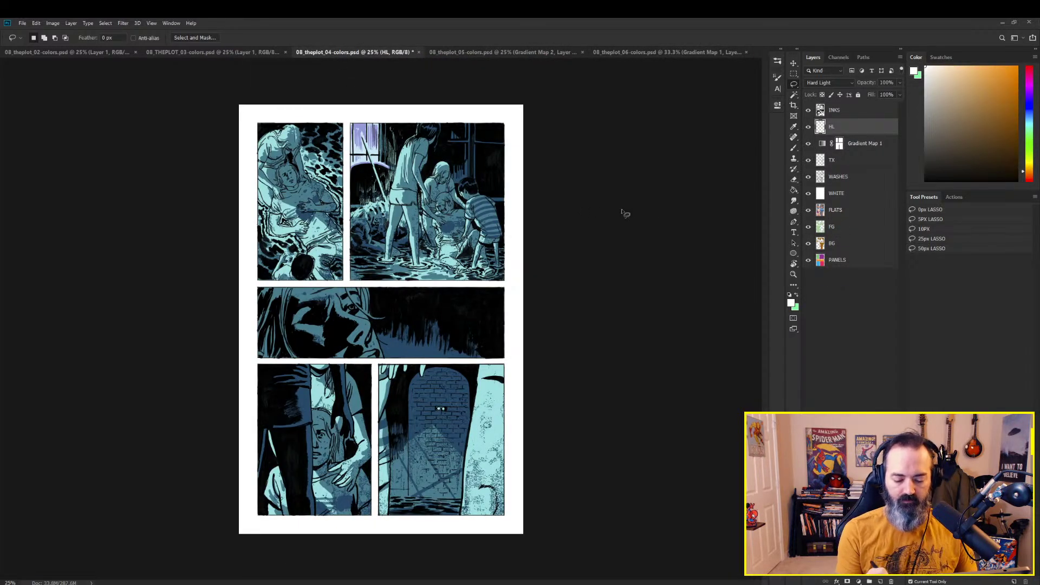
key(z)
click(544, 211)
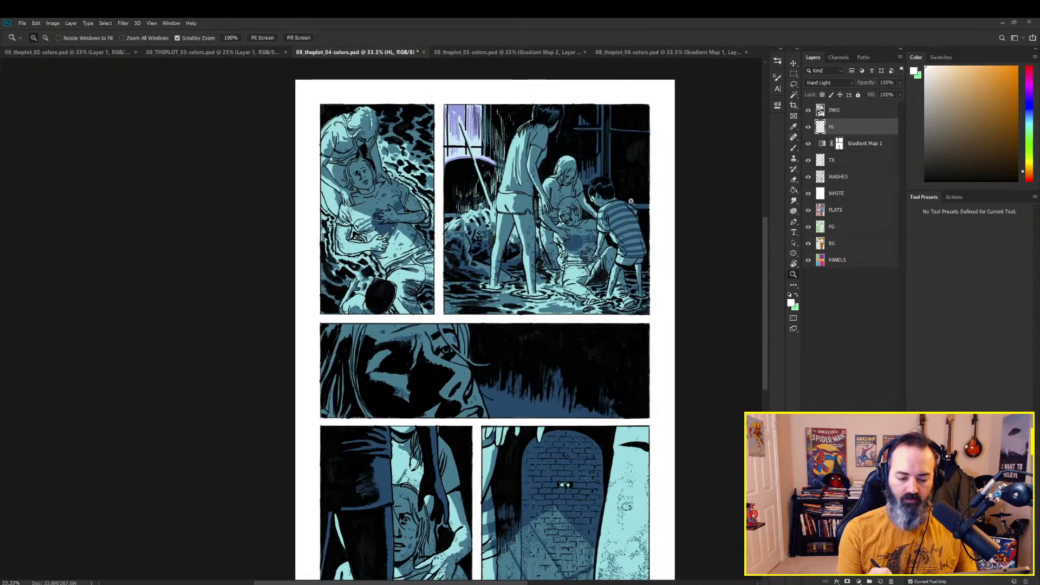
click(215, 54)
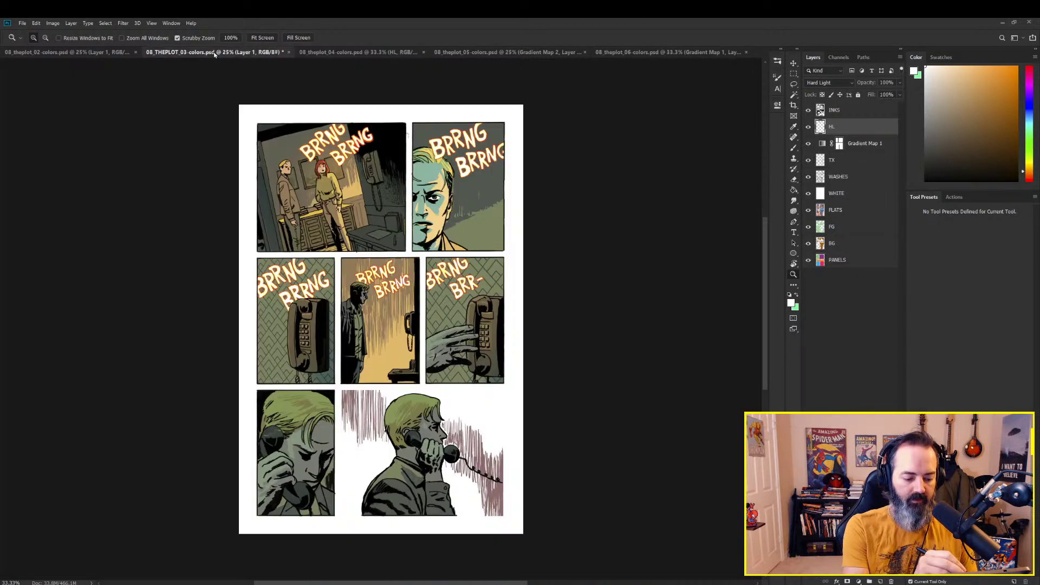
click(320, 52)
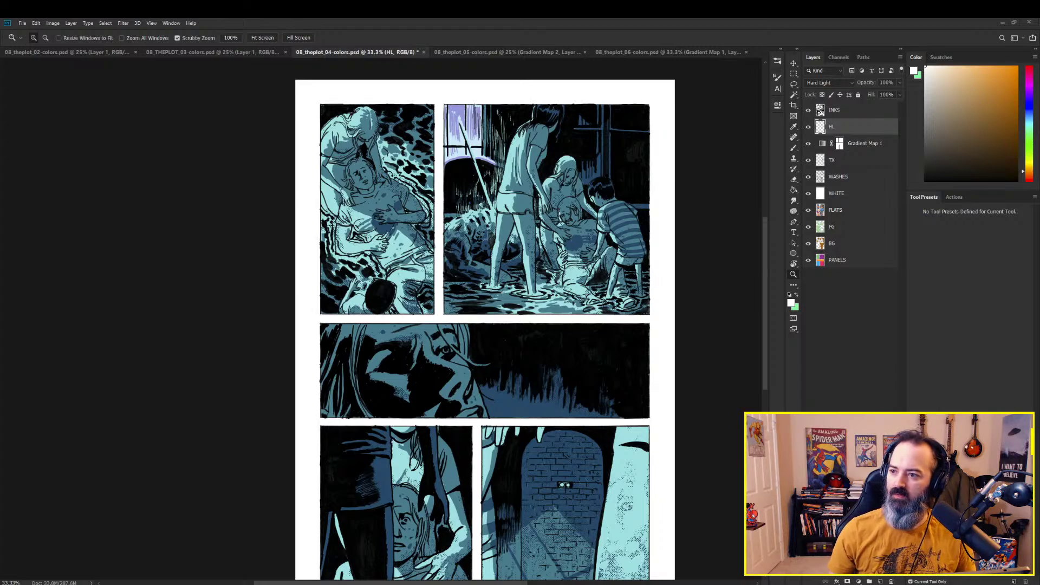
click(456, 186)
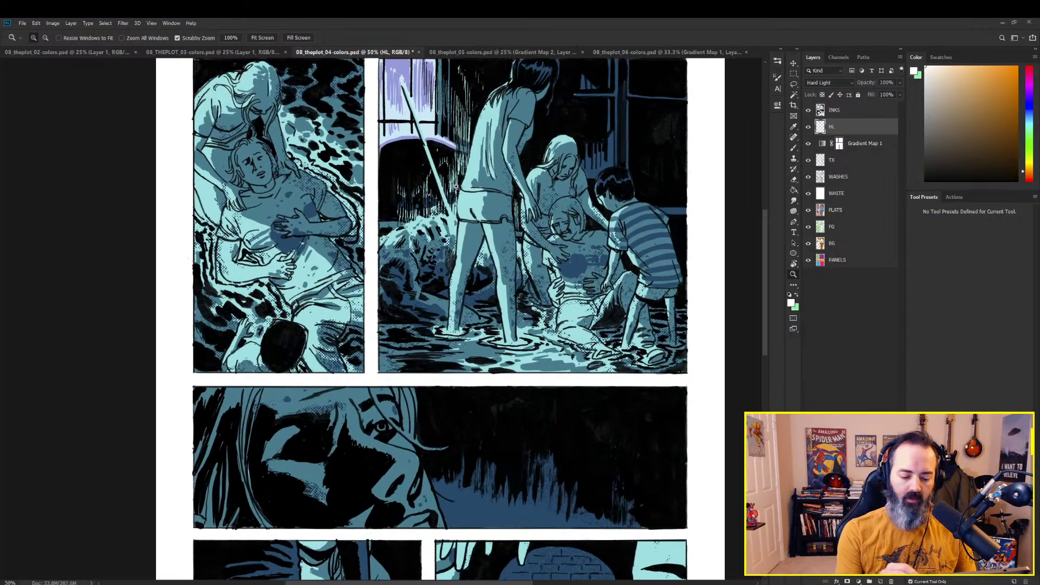
drag(456, 186, 608, 184)
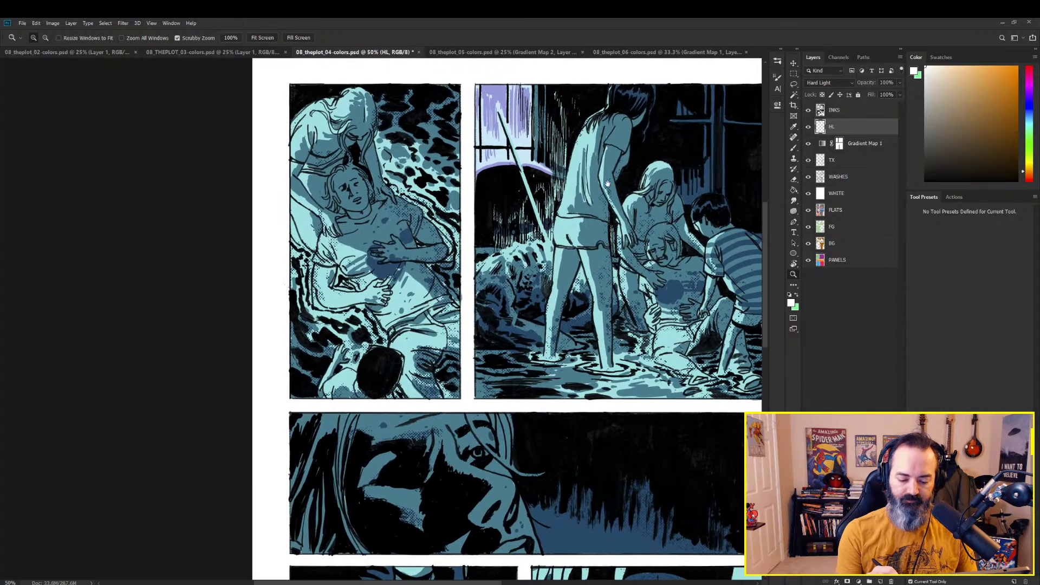
drag(647, 235, 620, 253)
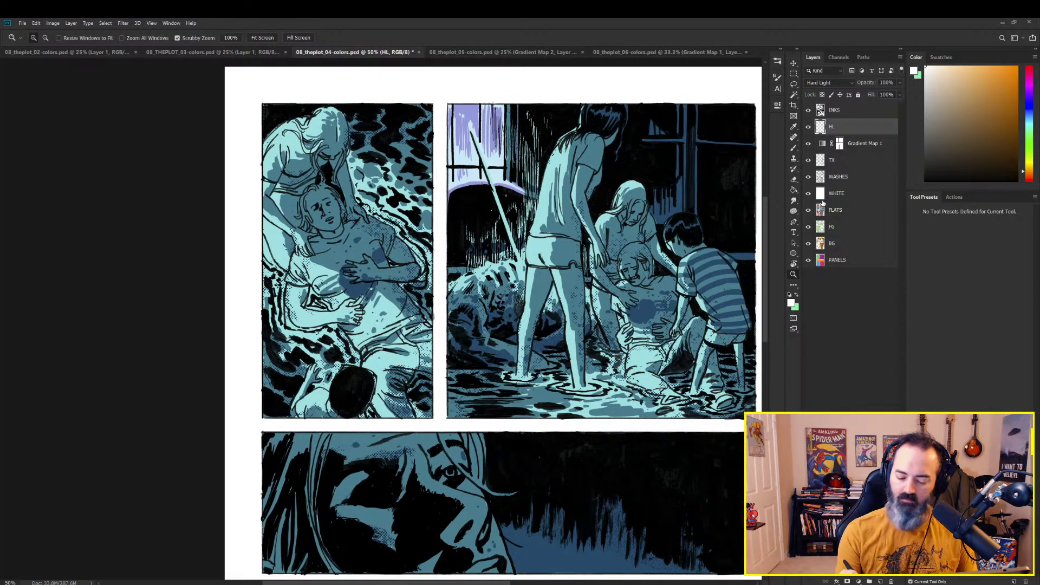
alt+click(666, 241)
drag(647, 352, 590, 251)
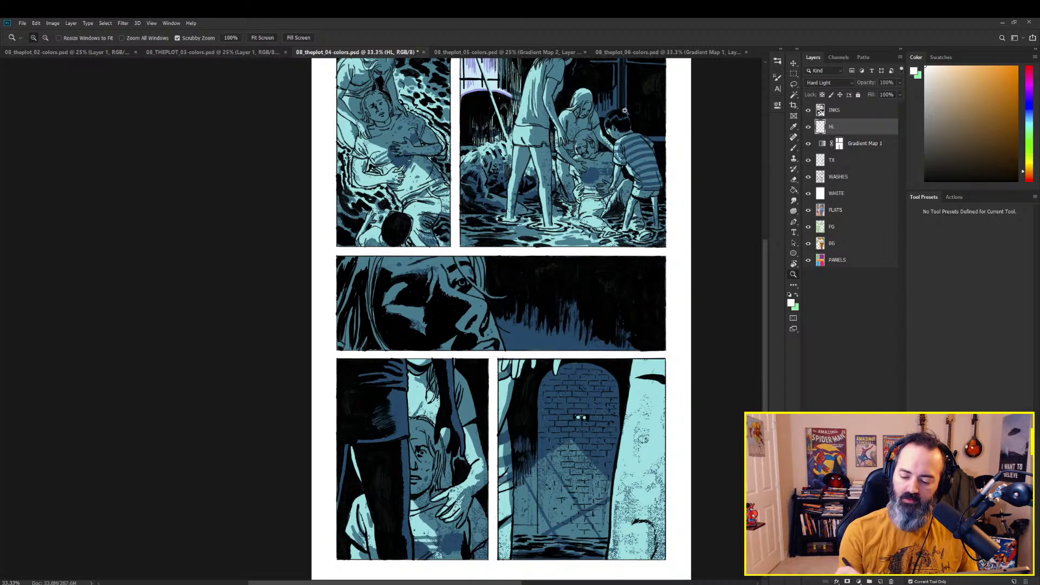
Save 08_theplot_04-colors.psd and 08_theplot_06-colors.psd
key(ctrl+s)
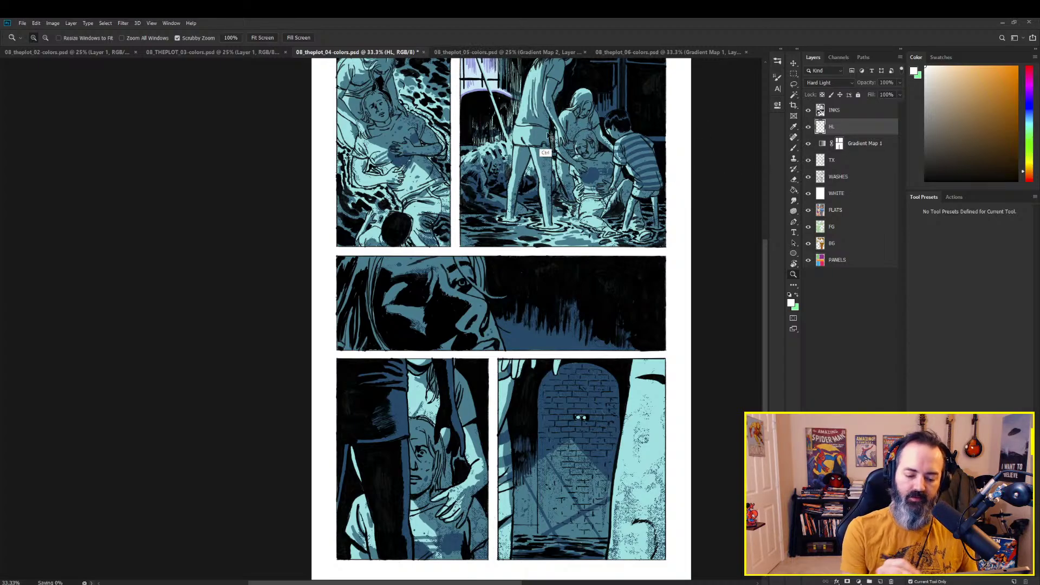
key(ctrl+Tab)
key(ctrl+Tab)
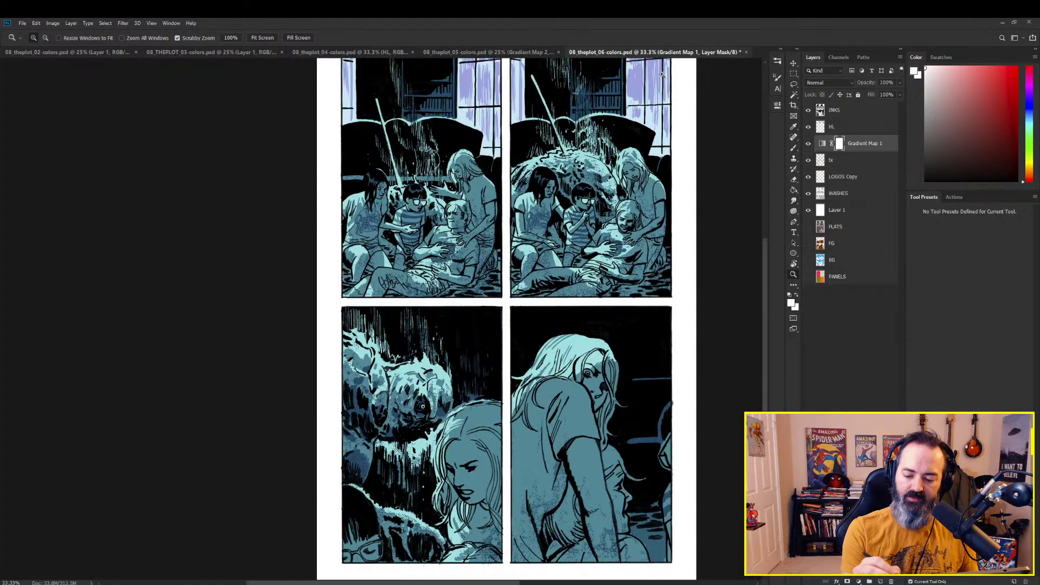
key(ctrl+s)
Close the colour files of pages 04, 05 and 06
click(392, 52)
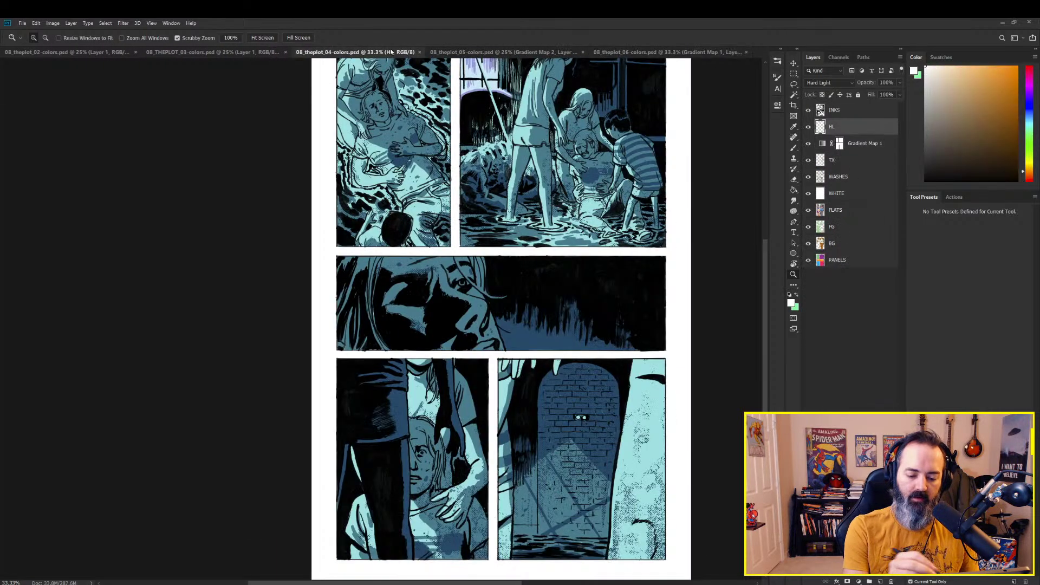
click(419, 52)
click(476, 52)
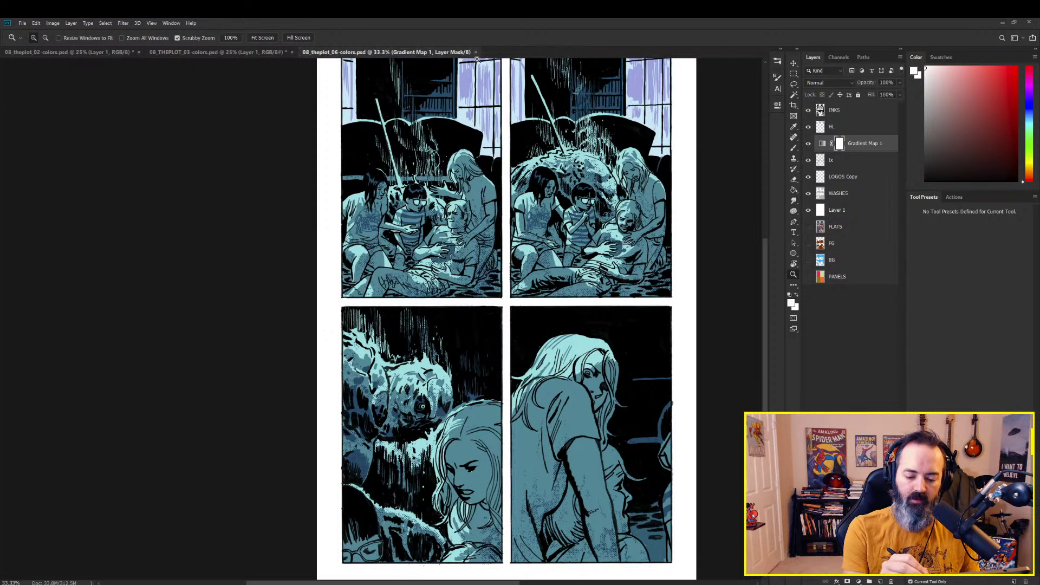
click(476, 52)
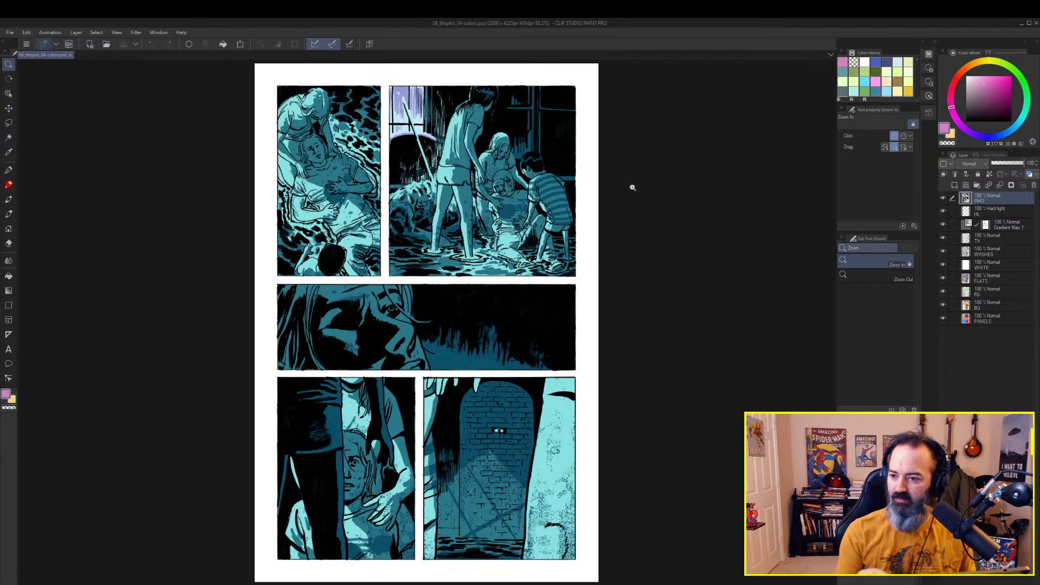
Switch to Clip Studio Paint and set the FLATS layer of 08_theplot_04-colors.psd as the reference layer
key(m)
mouse_move(618, 193)
mouse_down()
mouse_move(655, 217)
mouse_move(650, 237)
mouse_move(614, 250)
mouse_up()
click(983, 279)
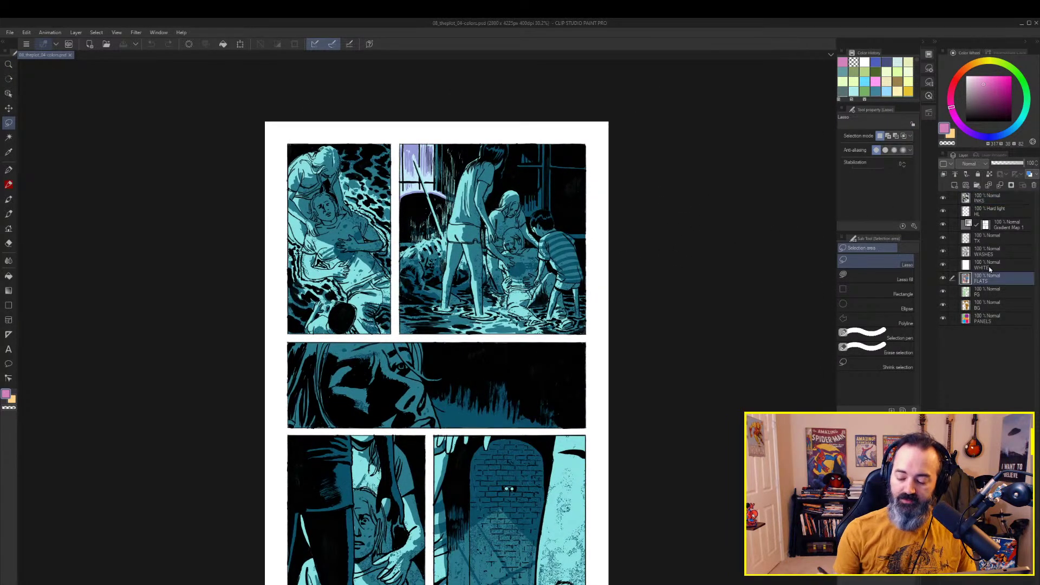
click(984, 265)
click(956, 175)
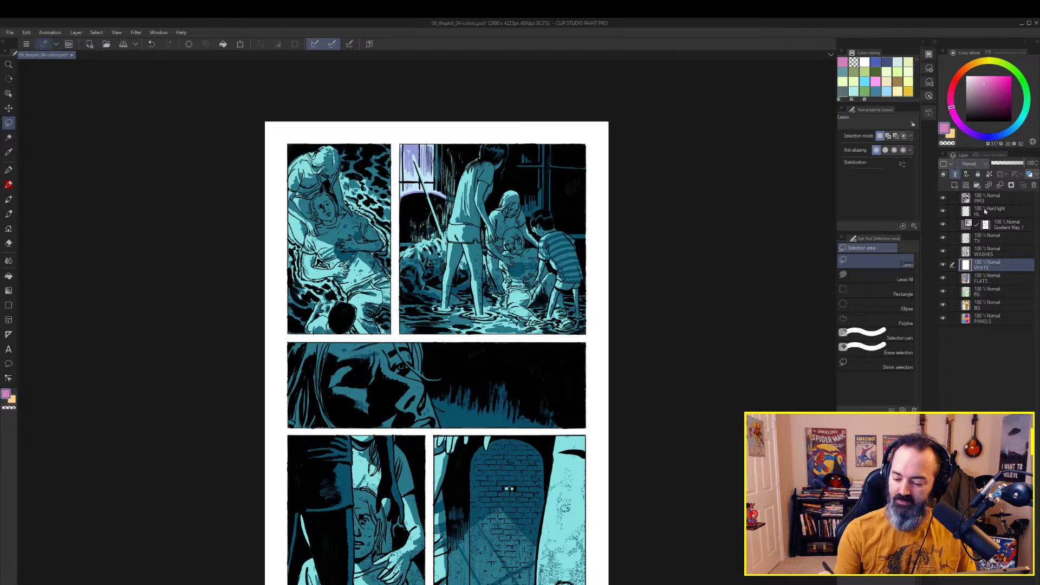
click(978, 277)
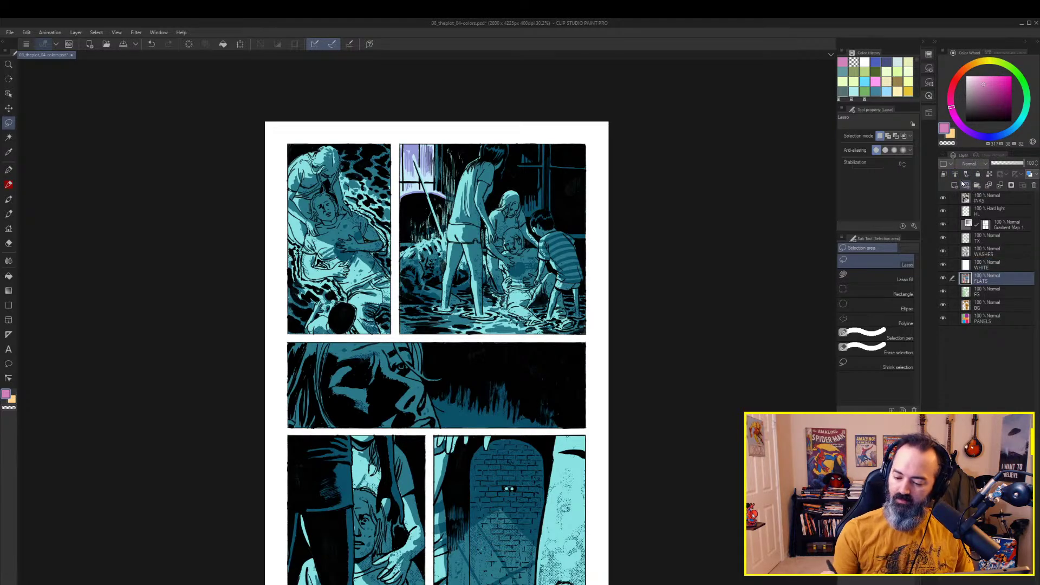
click(984, 265)
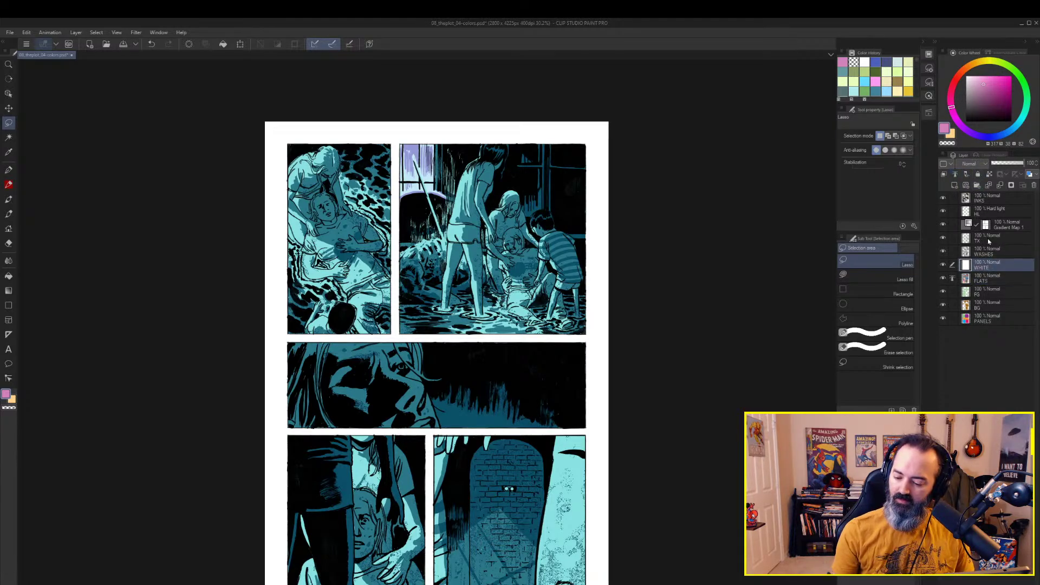
click(947, 267)
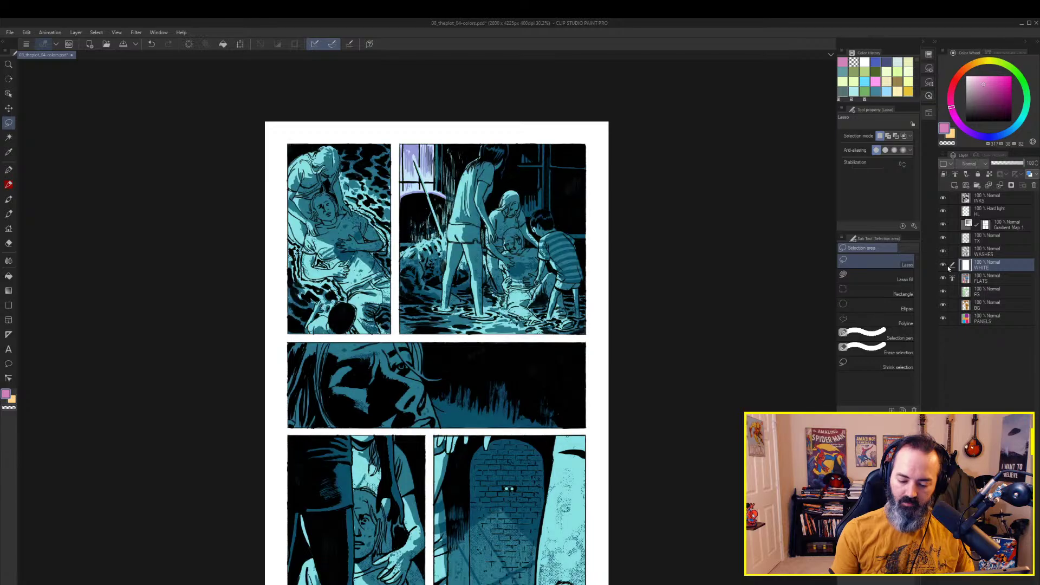
With the HL layer active, auto-select the lying figure's hair across the panels using Selection for referred layers
click(984, 239)
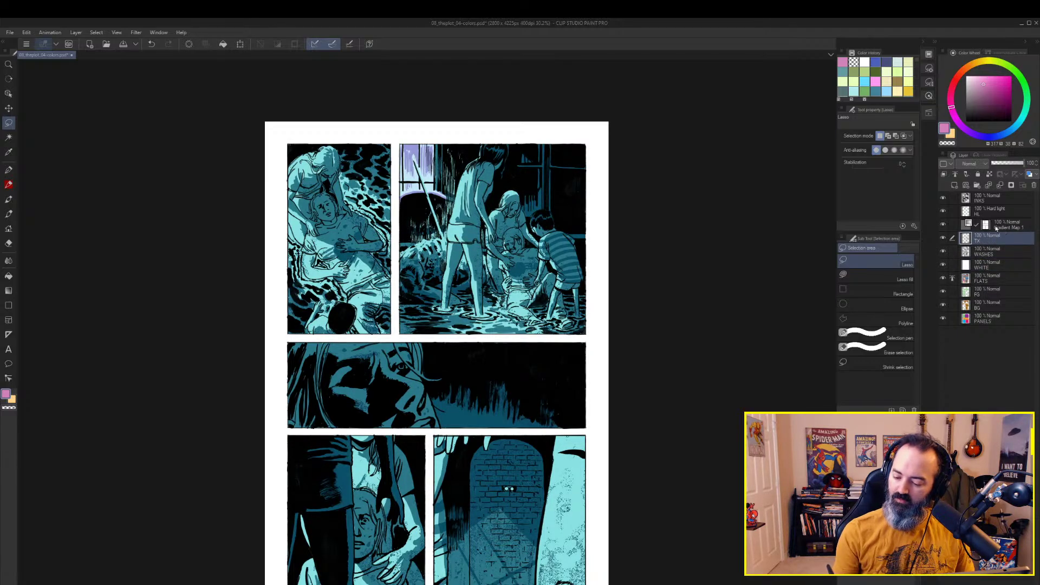
click(991, 215)
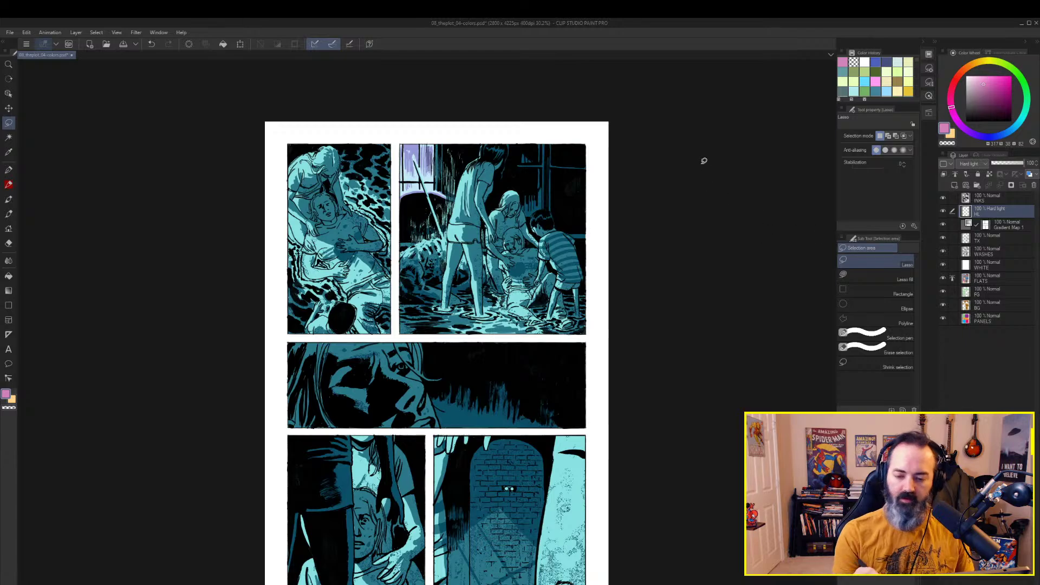
scroll(682, 191, down, 1)
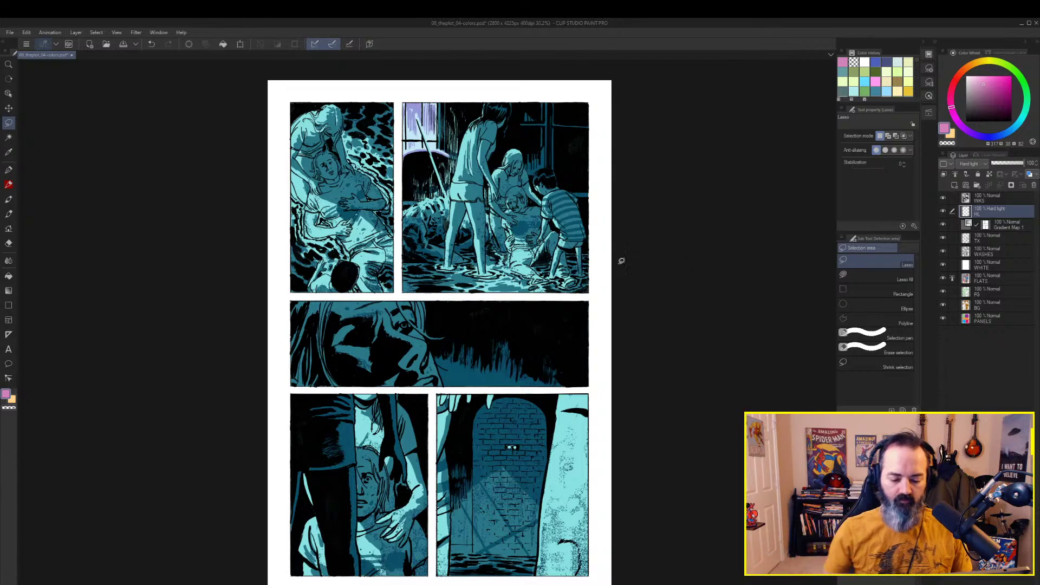
scroll(622, 260, up, 1)
drag(621, 260, 675, 282)
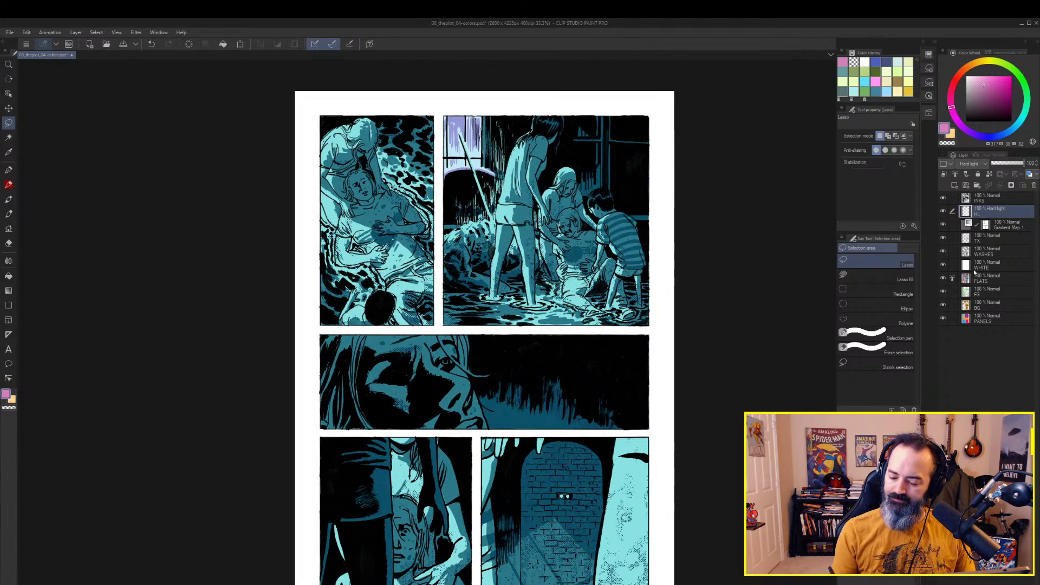
key(w)
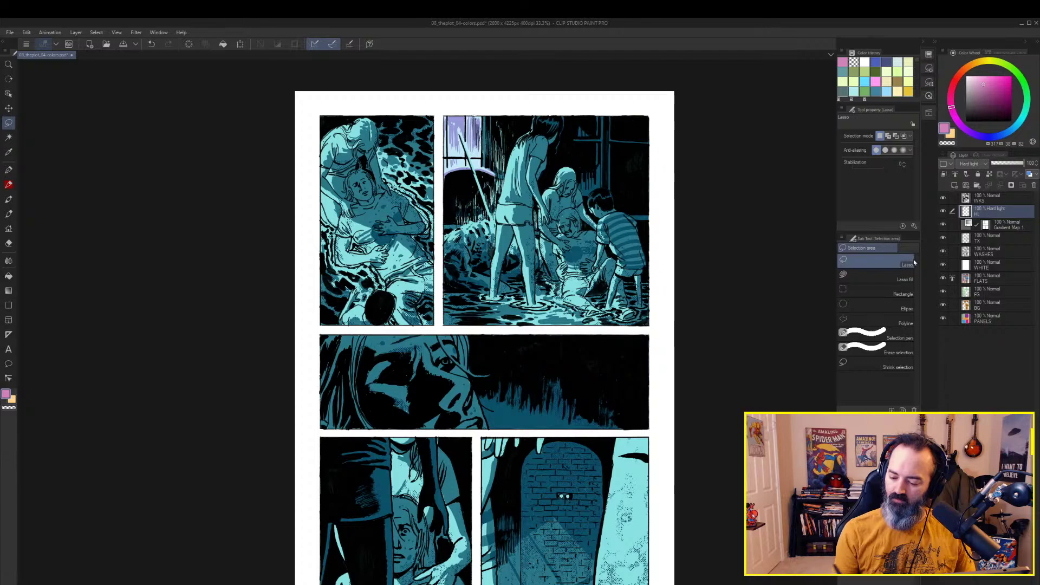
click(889, 292)
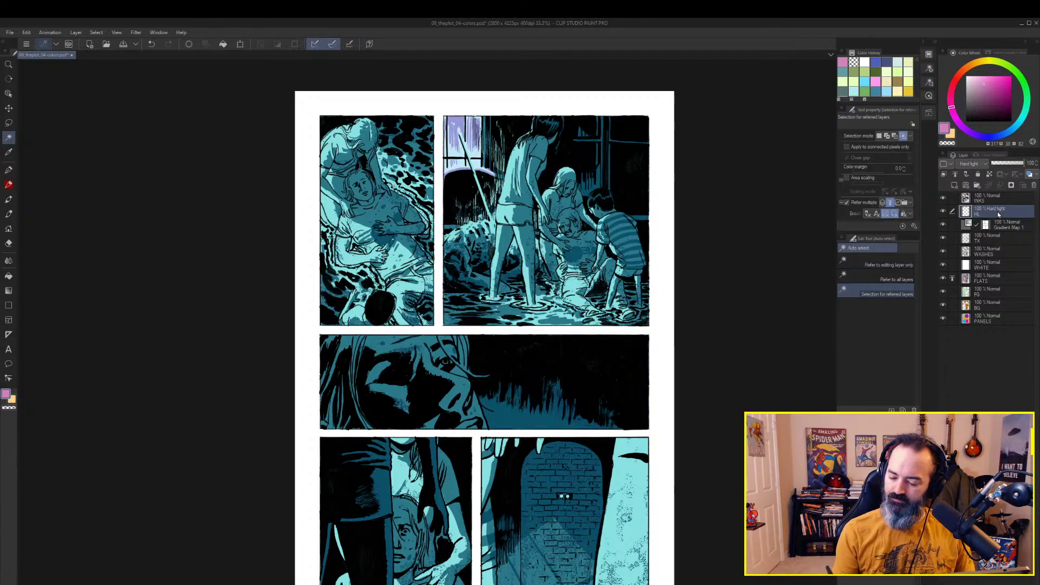
click(347, 187)
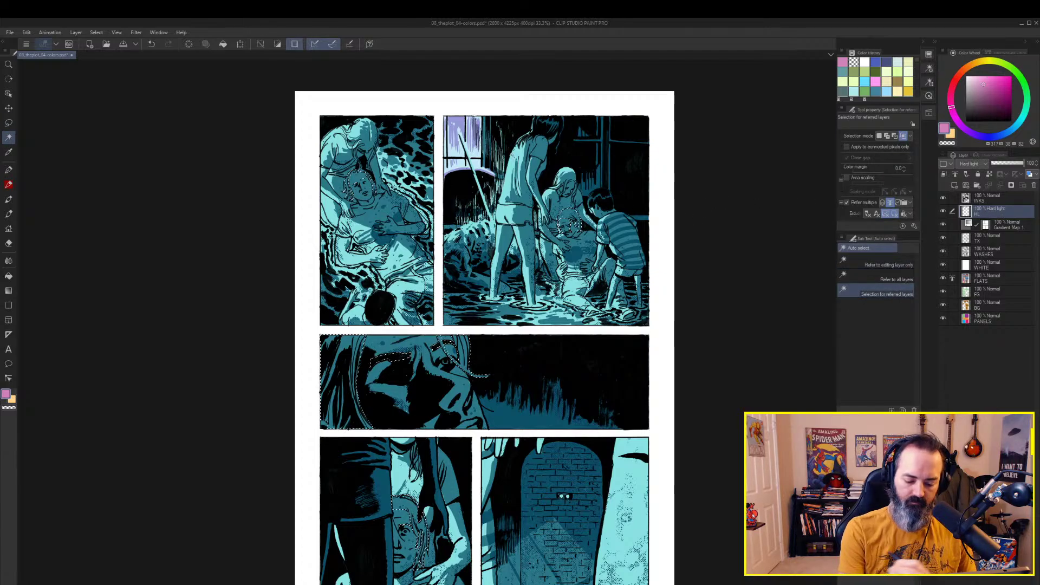
mouse_move(542, 293)
mouse_down()
mouse_move(570, 178)
mouse_move(529, 279)
mouse_up()
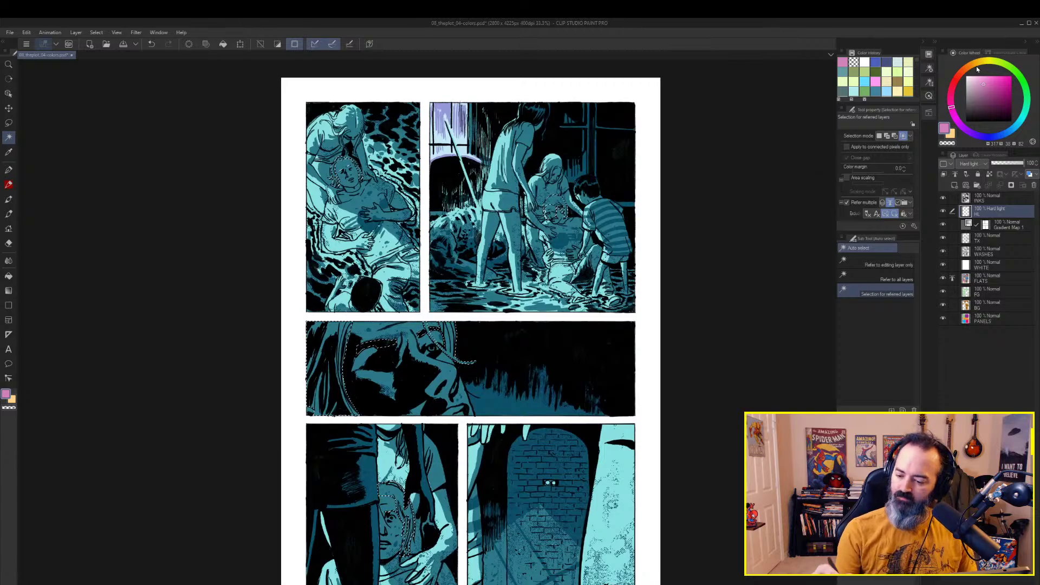
Fill the selected hair of the lying figure with a muted yellow on the HL layer and deselect
click(985, 61)
click(990, 89)
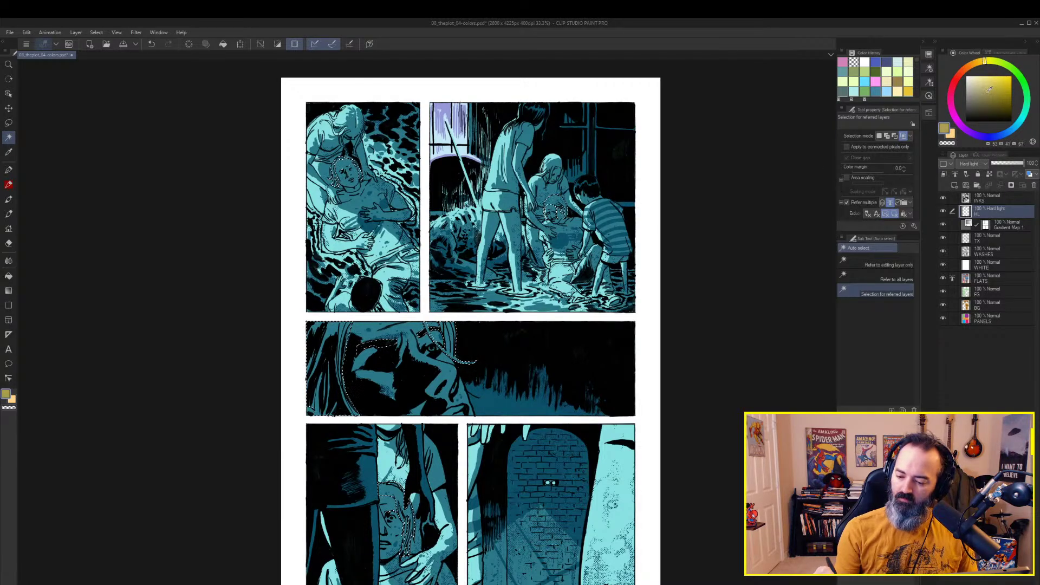
key(m)
key(alt+BackSpace)
key(ctrl+d)
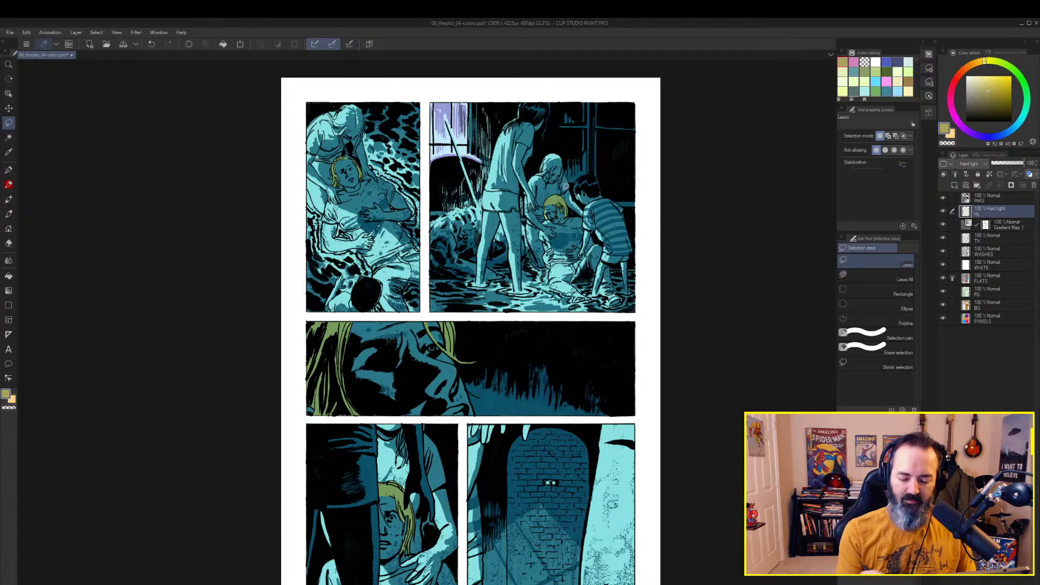
Auto-select the blond figure's skin across the panels, fill it with a muted orange-tan on the HL layer, and deselect
key(w)
click(396, 348)
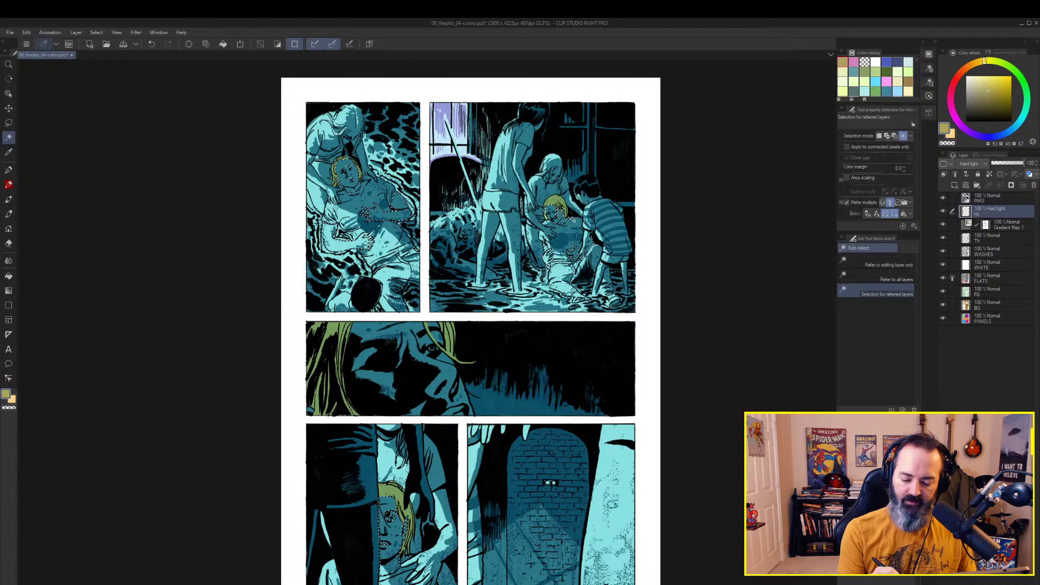
key(z)
alt+click(552, 271)
drag(635, 220, 646, 185)
click(645, 184)
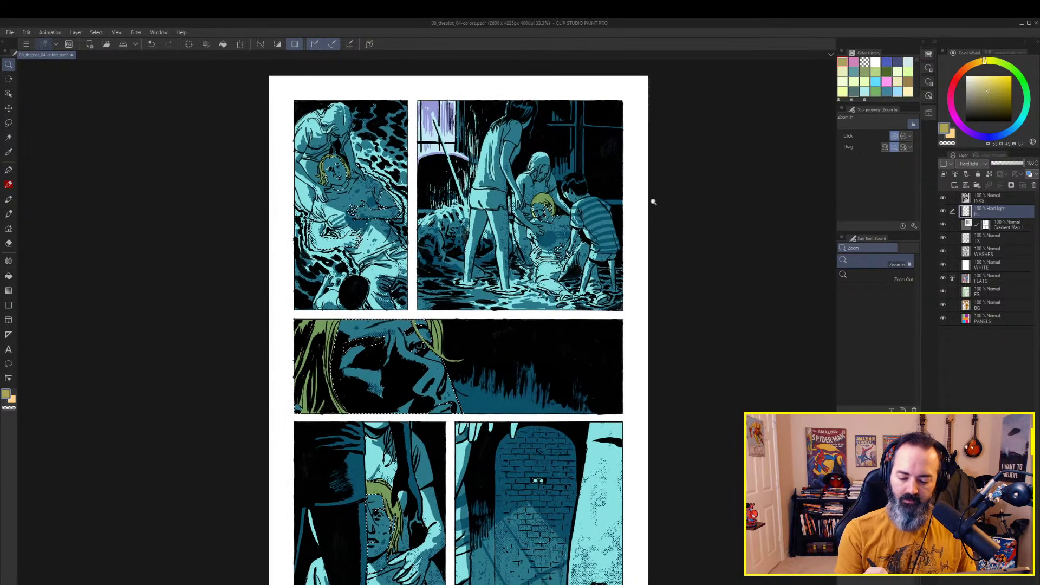
click(973, 65)
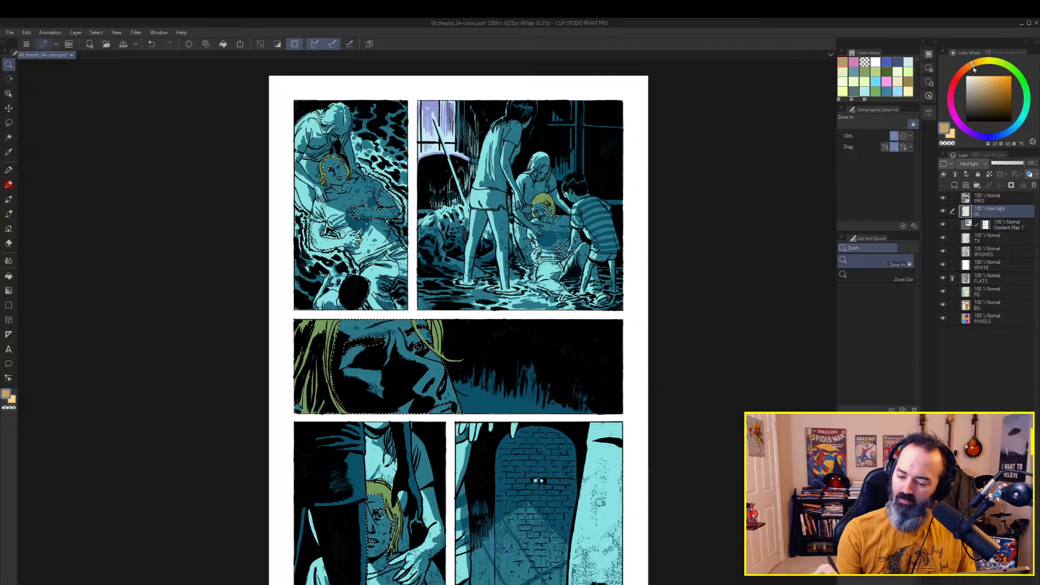
key(m)
key(ctrl+d)
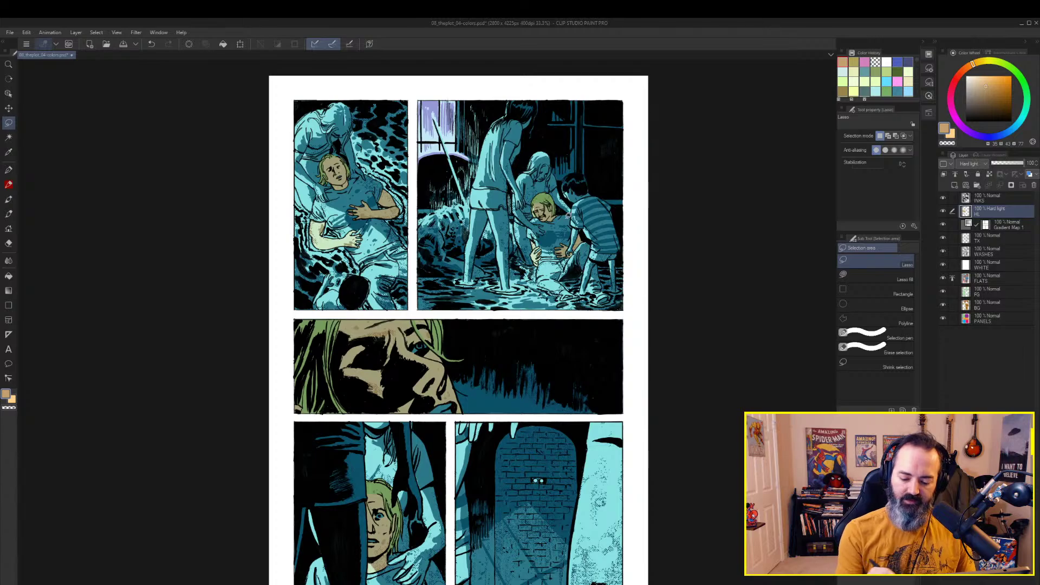
Auto-select the blond figure's T-shirt across the panels and fill it with a pale cream on the HL layer
key(w)
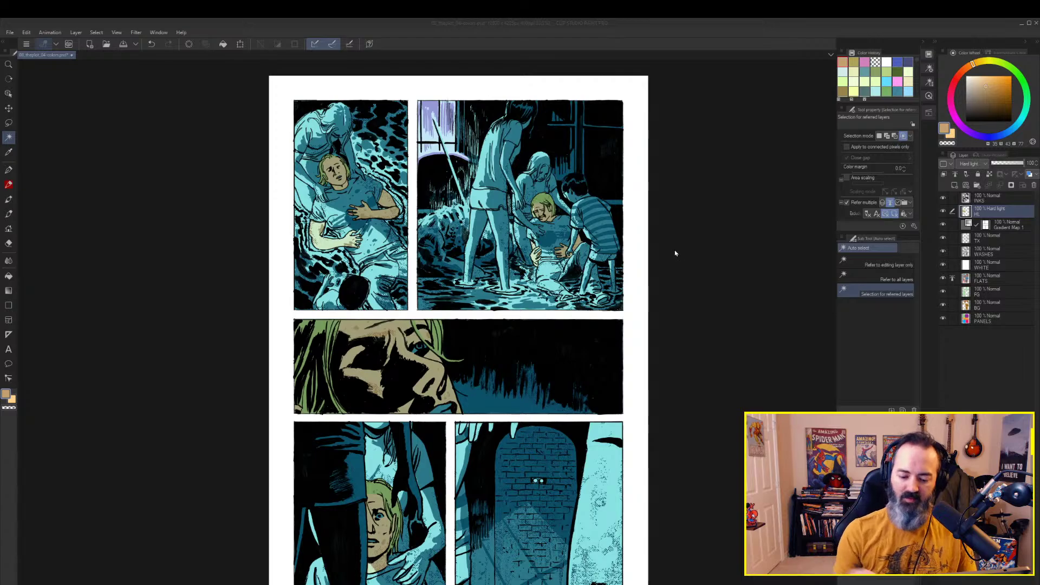
click(595, 163)
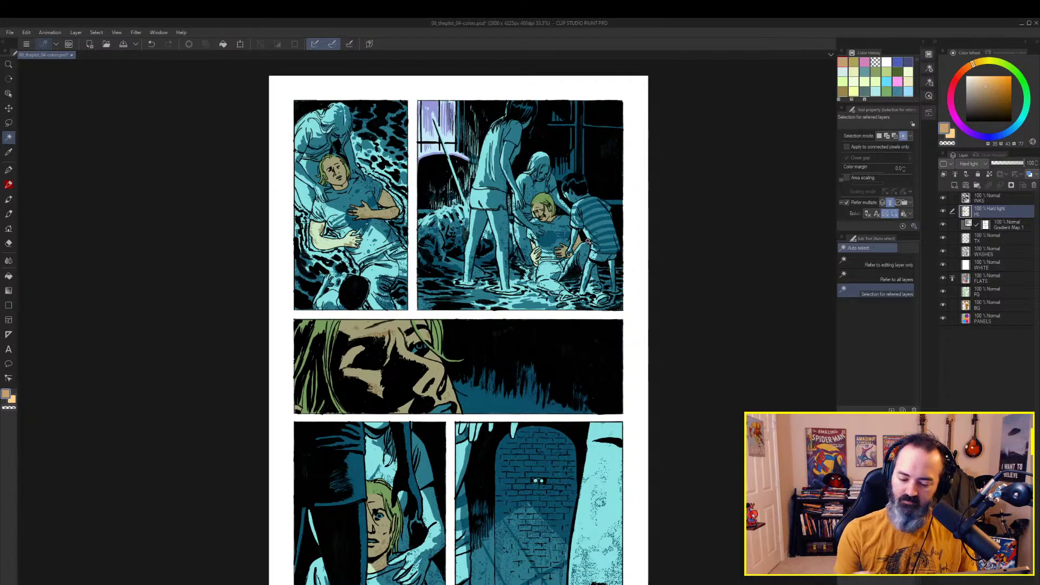
click(589, 241)
drag(586, 283, 595, 264)
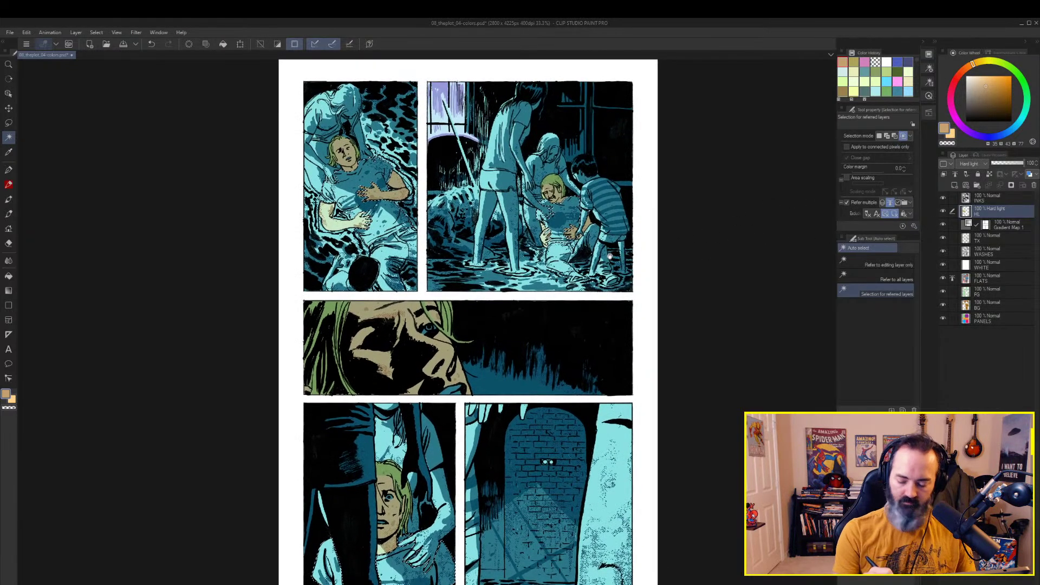
drag(983, 84, 982, 61)
key(g)
click(361, 193)
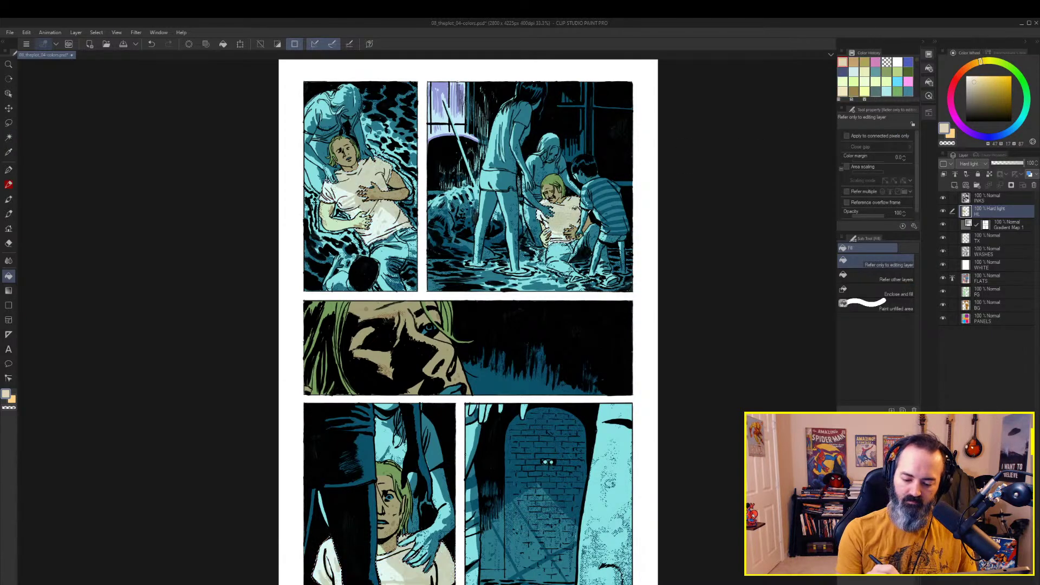
Darken the T-shirt fill by lowering its luminosity with Hue/Saturation/Luminosity, and clear the selection
key(w)
key(ctrl+u)
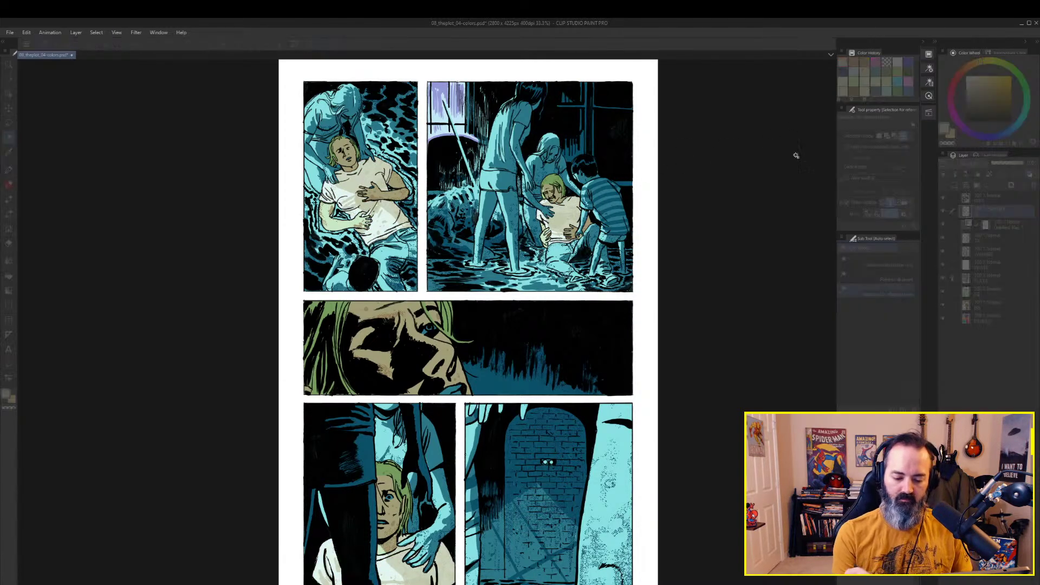
drag(784, 181, 779, 181)
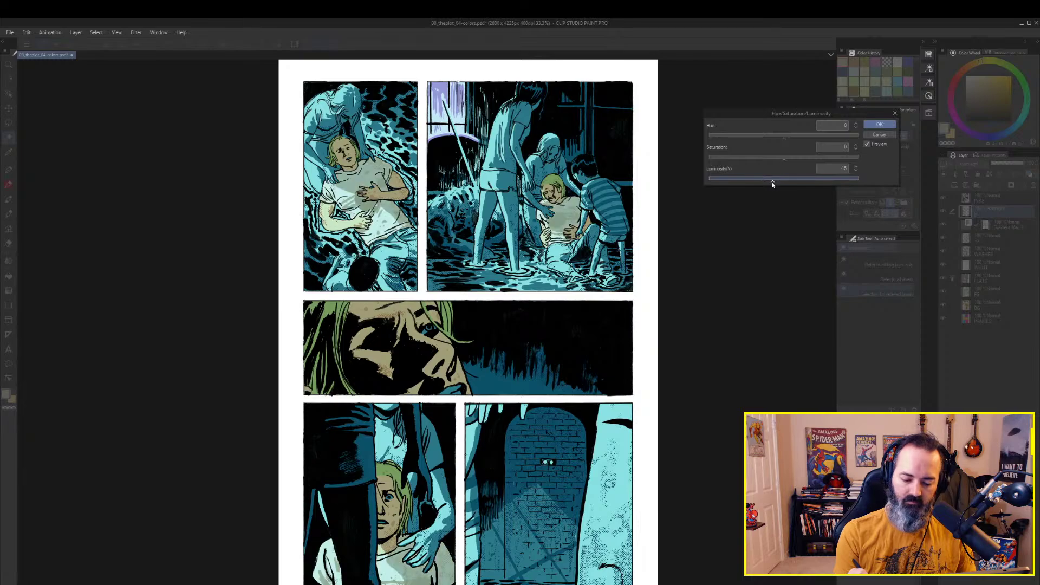
key(Return)
key(m)
scroll(705, 230, down, 1)
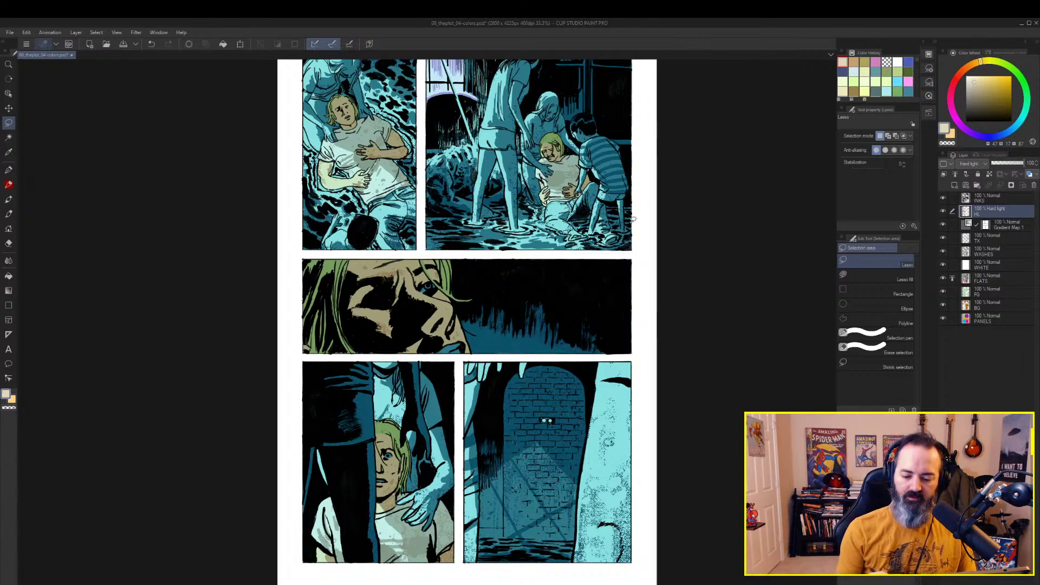
mouse_move(645, 180)
mouse_down()
mouse_move(644, 190)
mouse_move(689, 215)
mouse_up()
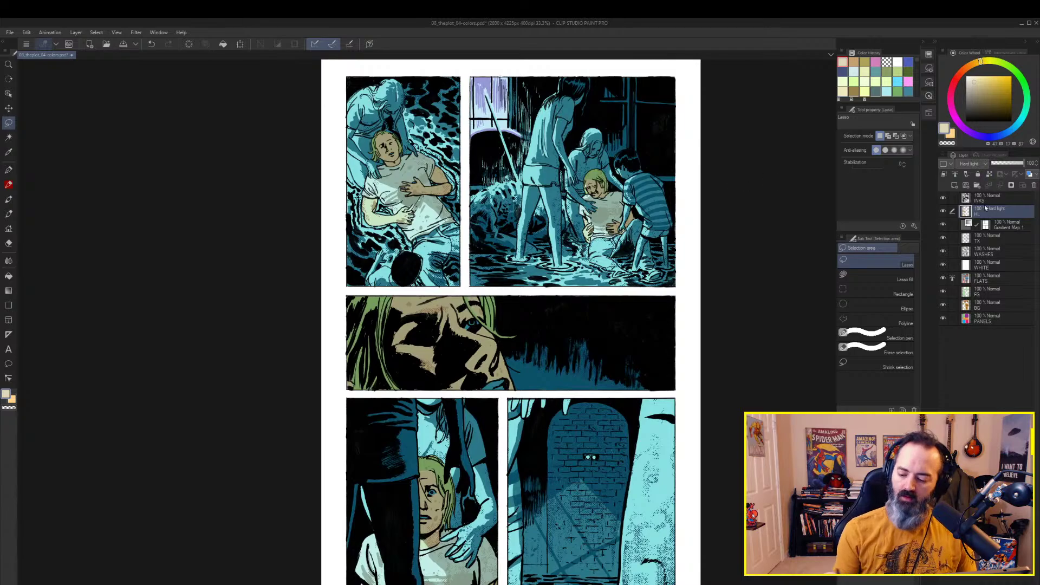
Auto-select the blond figure's jeans across the panels and fill them with a muted blue on the HL layer
key(w)
click(633, 247)
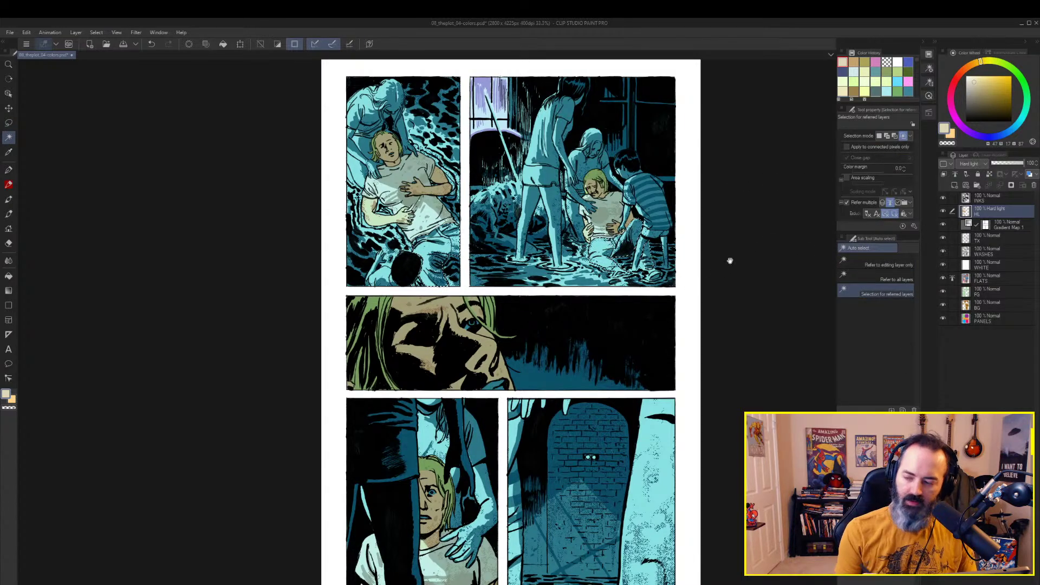
drag(745, 256, 741, 229)
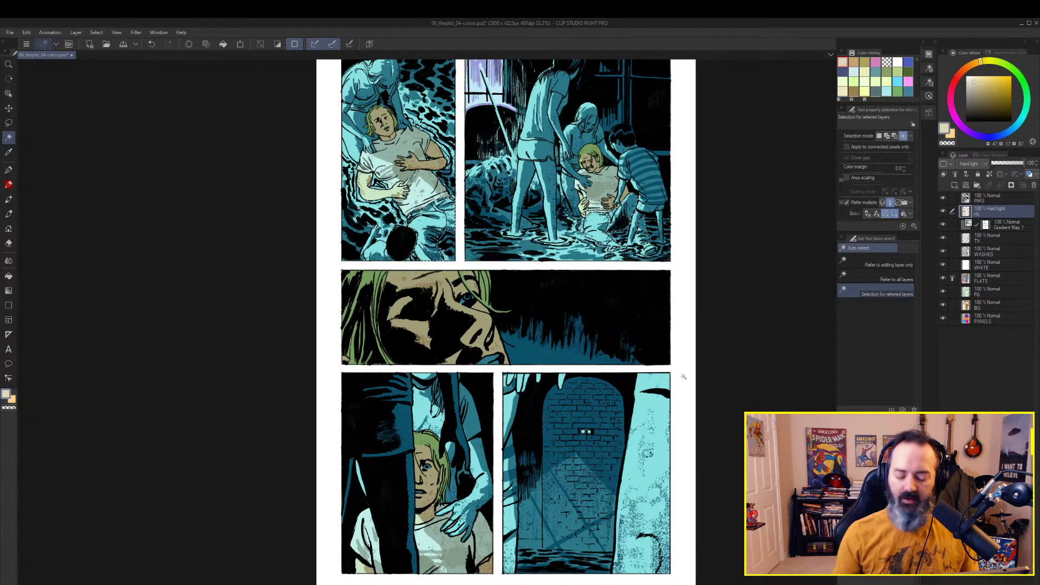
mouse_move(726, 312)
mouse_down()
mouse_move(717, 246)
mouse_move(713, 304)
mouse_up()
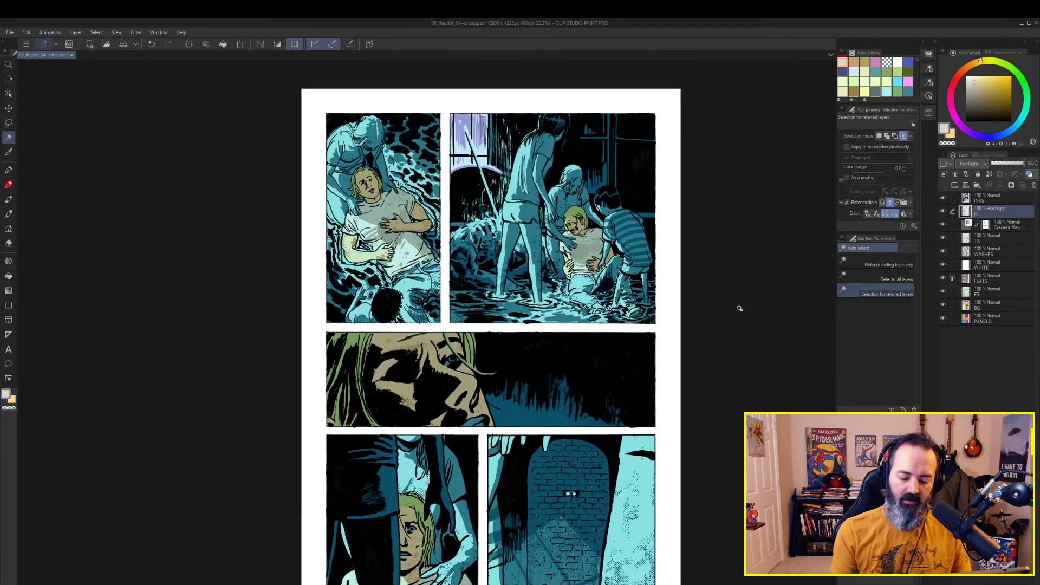
click(1015, 127)
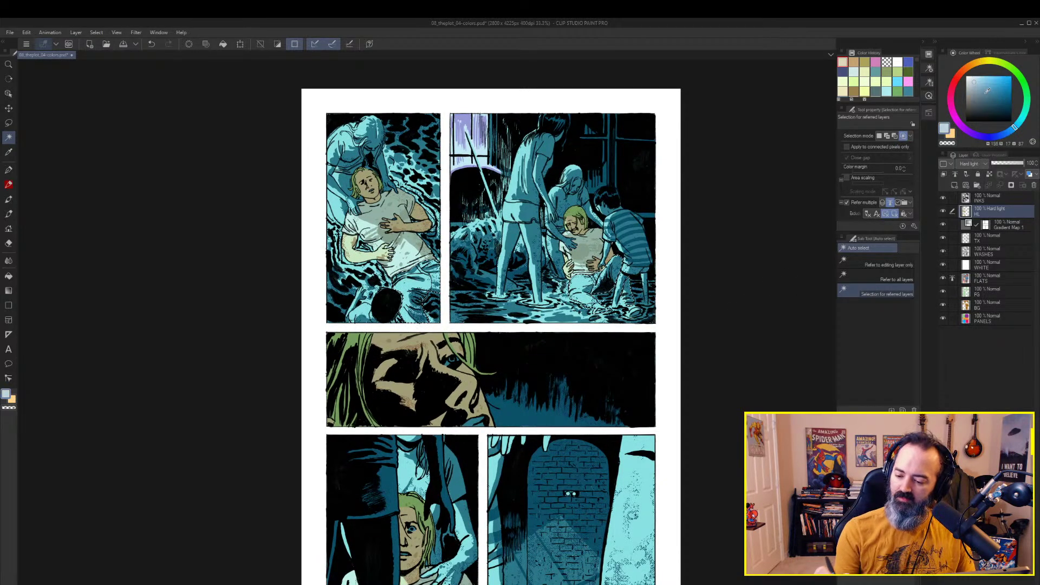
click(985, 95)
key(g)
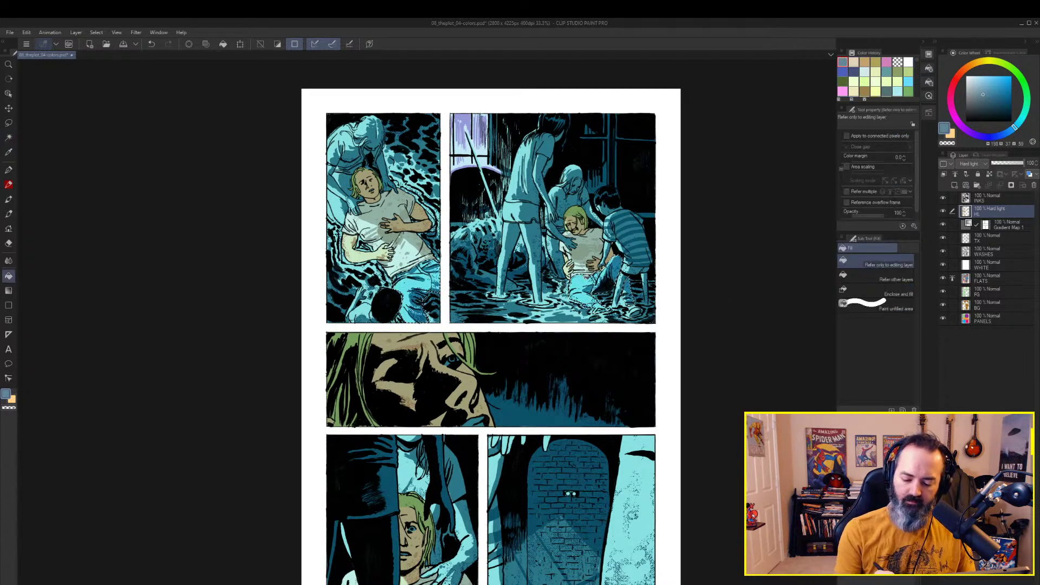
Darken the jeans fill by lowering its luminosity with Hue/Saturation/Luminosity, and clear the selection
key(w)
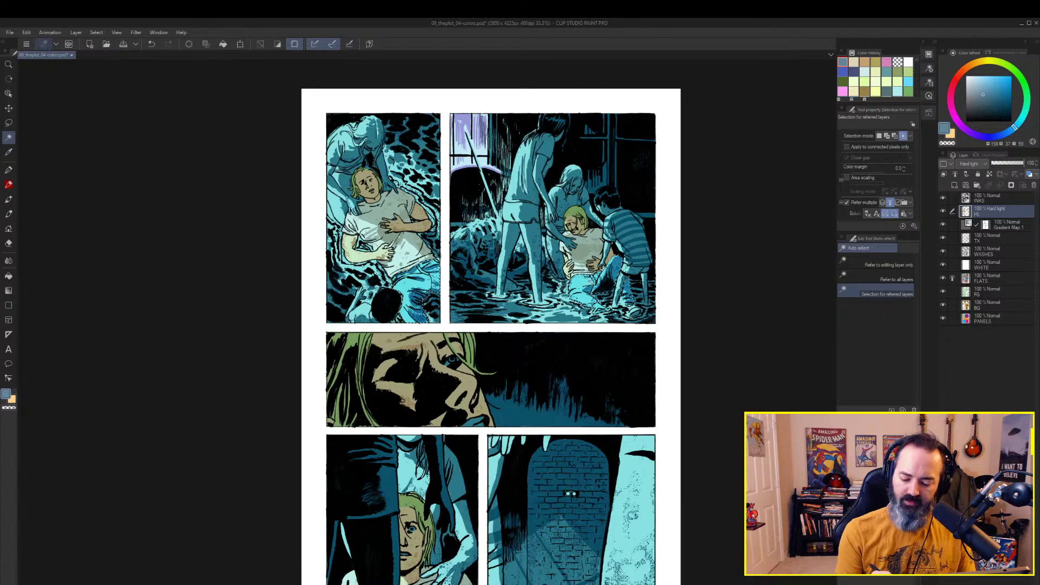
key(ctrl+u)
click(770, 179)
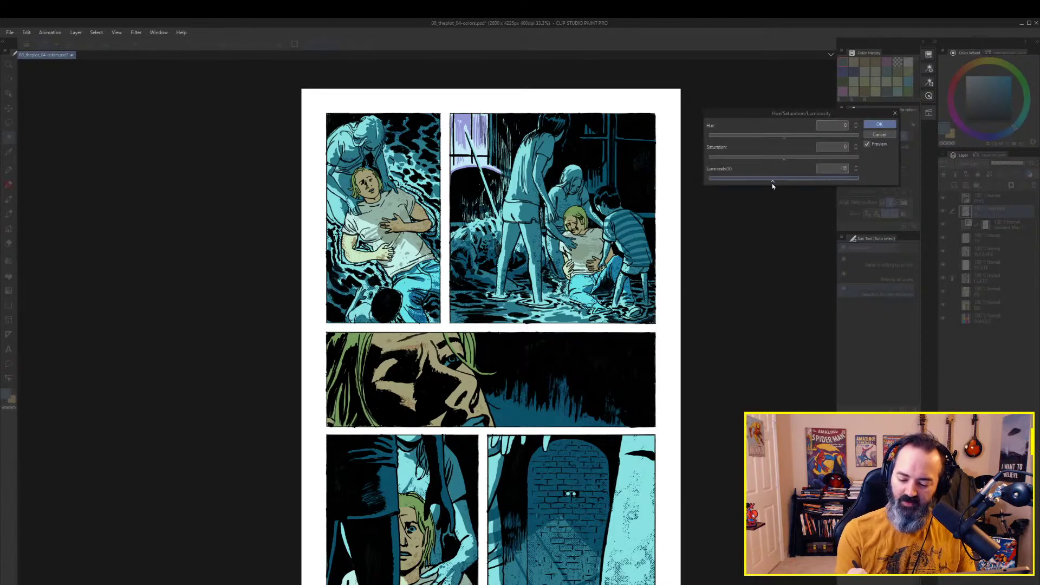
drag(770, 186, 765, 190)
click(875, 126)
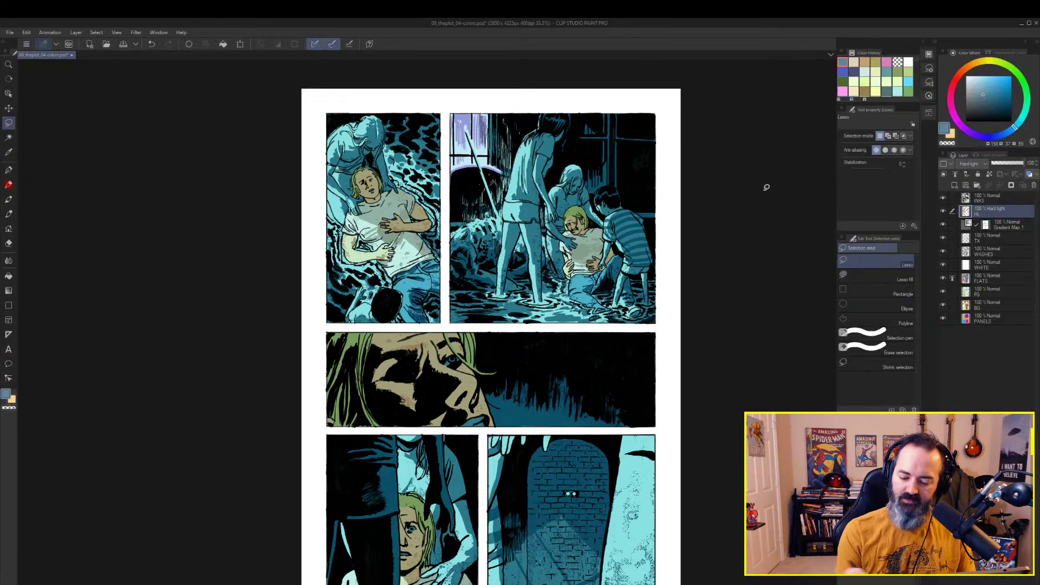
Auto-select the braided hair of the figure behind the blond one and fill it with a muted magenta on the HL layer
key(w)
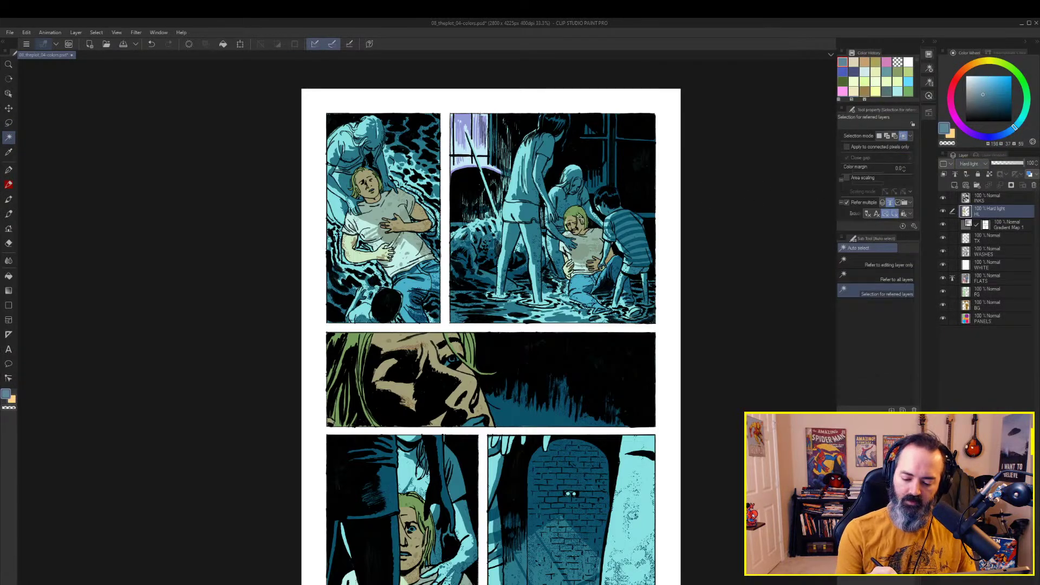
click(582, 220)
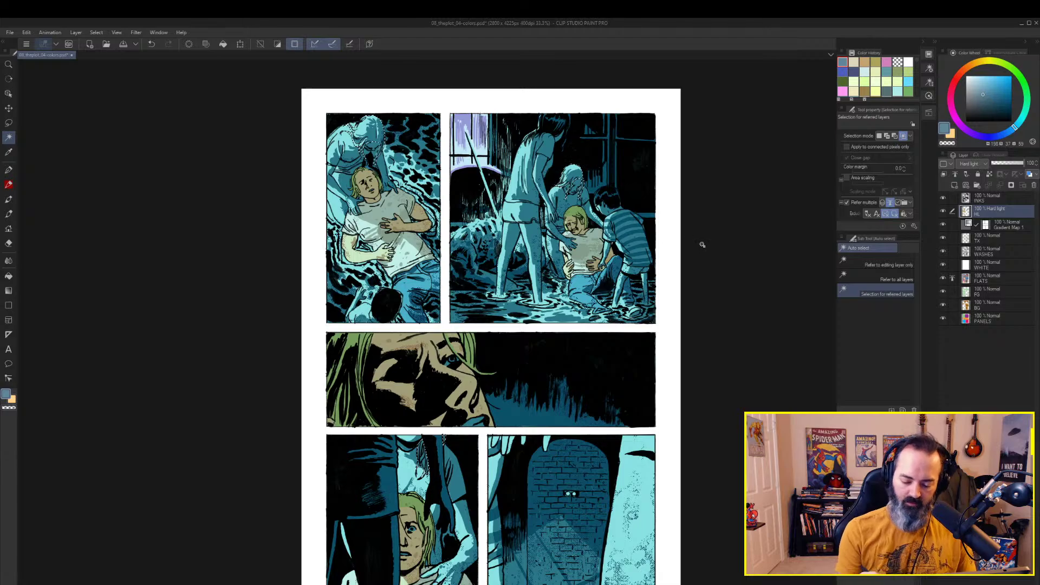
click(965, 73)
drag(992, 92, 1007, 85)
click(959, 74)
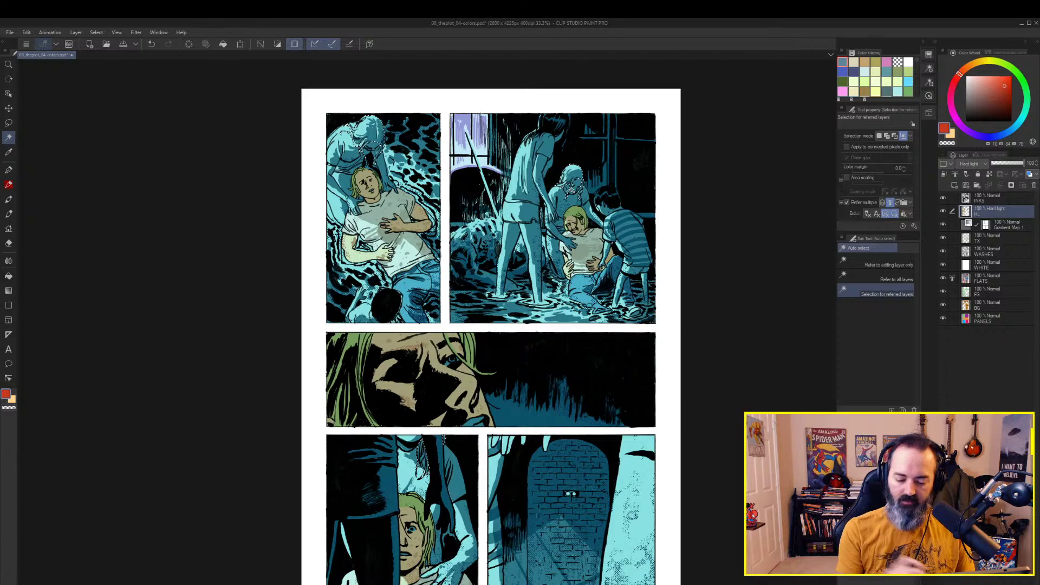
click(1001, 86)
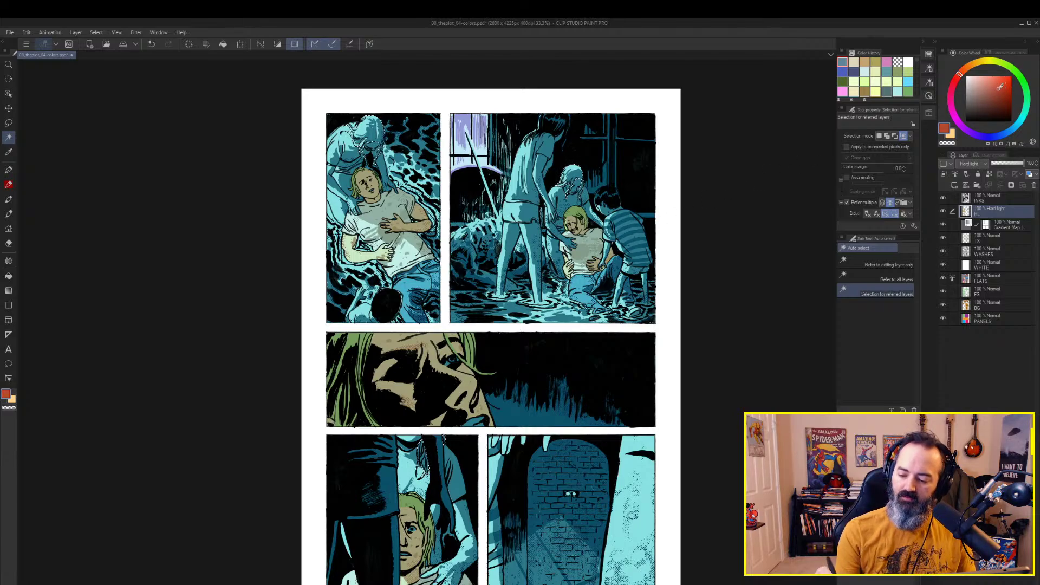
drag(1001, 85, 998, 86)
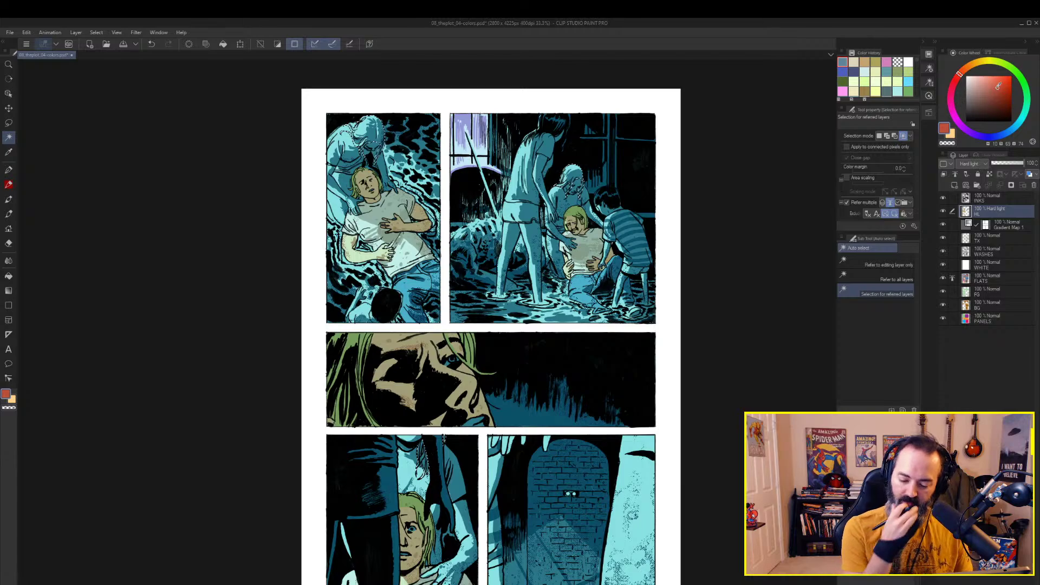
click(1005, 93)
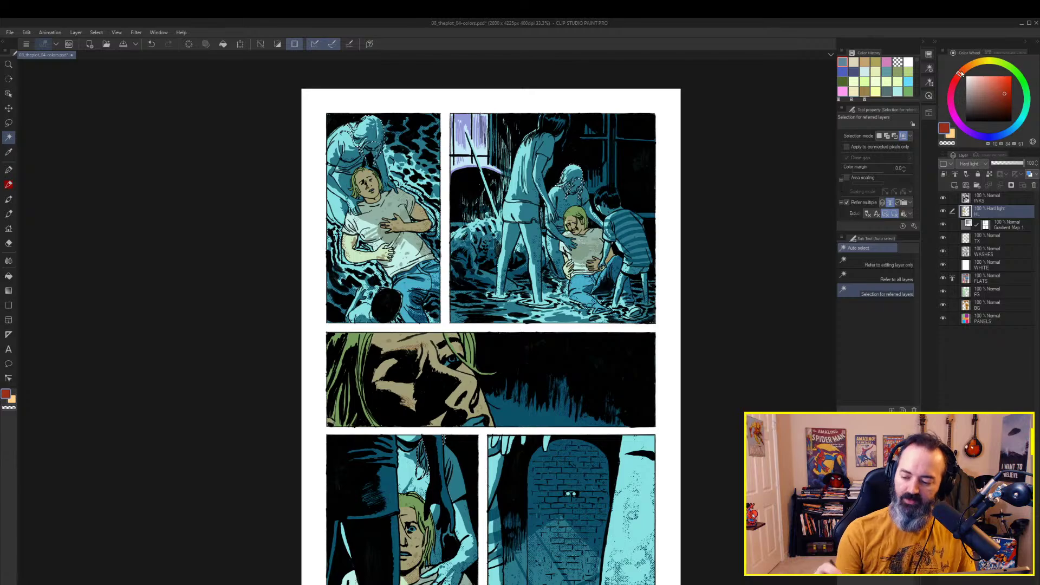
mouse_move(960, 73)
mouse_down()
mouse_move(947, 100)
mouse_move(988, 93)
mouse_up()
key(g)
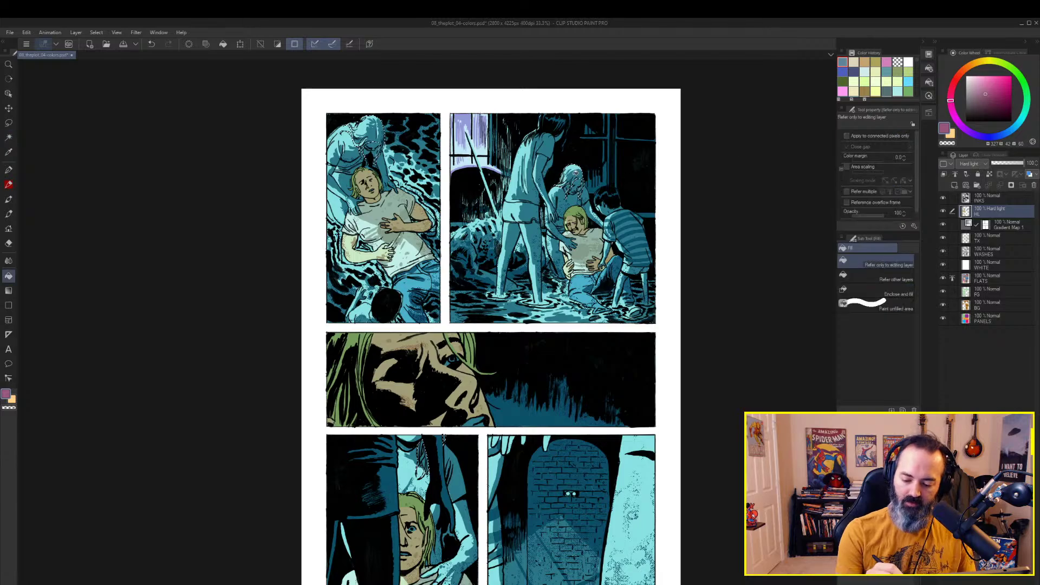
click(368, 135)
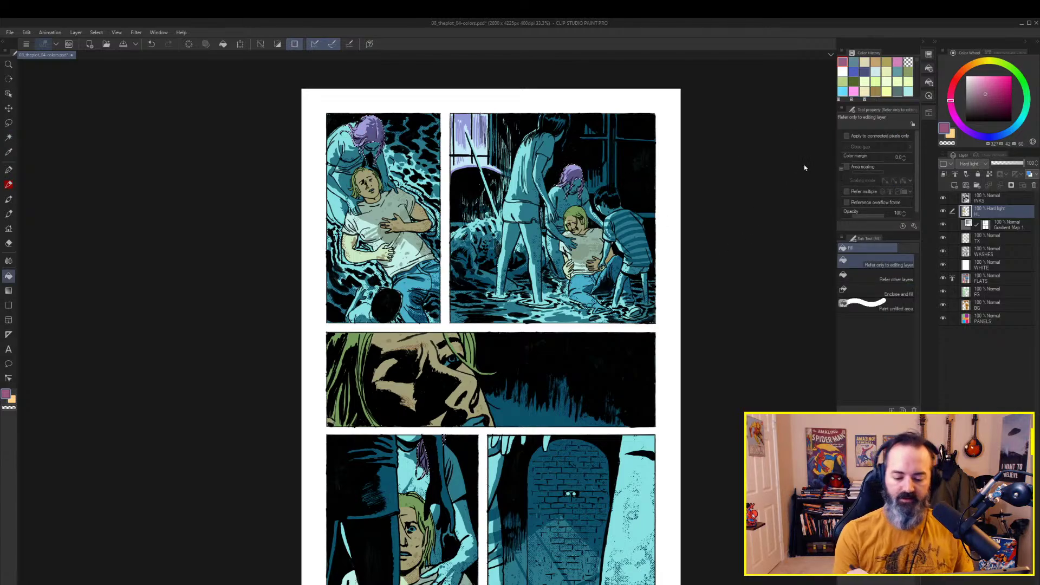
Raise the braided hair's saturation to 20 and shift its hue towards a redder pink with Hue/Saturation/Luminosity
key(ctrl+u)
drag(784, 157, 790, 158)
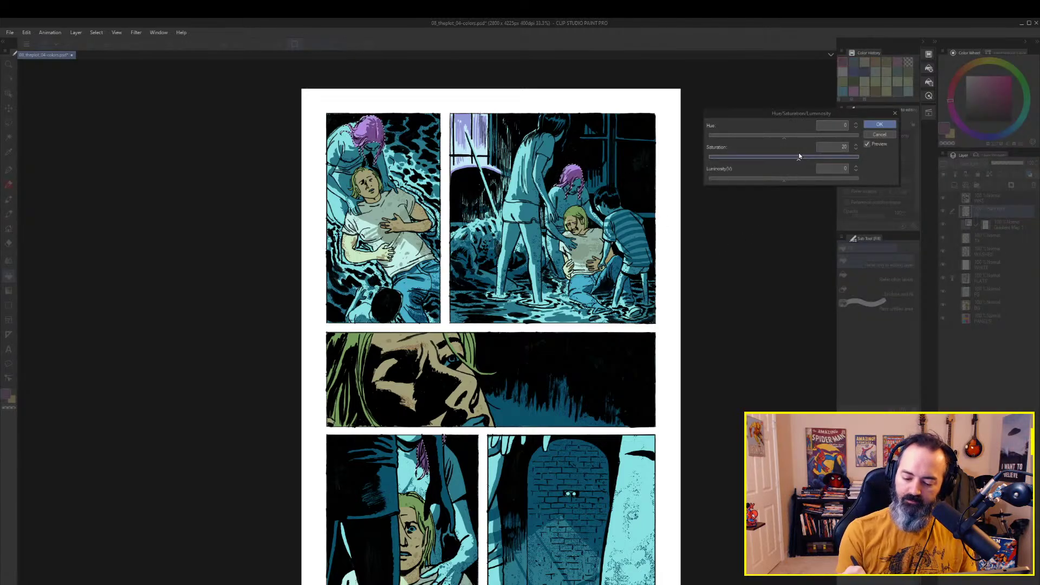
click(787, 136)
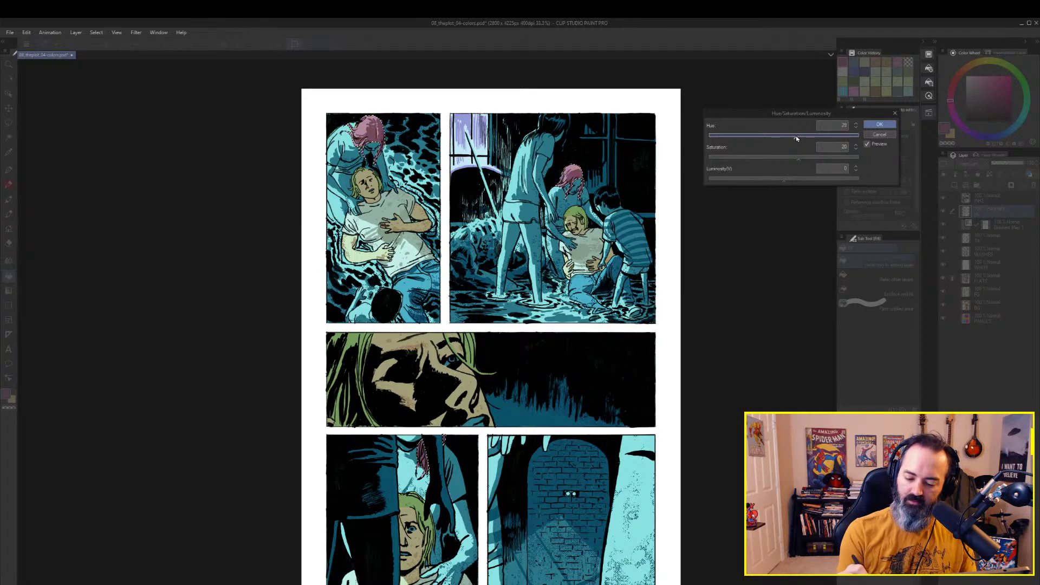
click(881, 125)
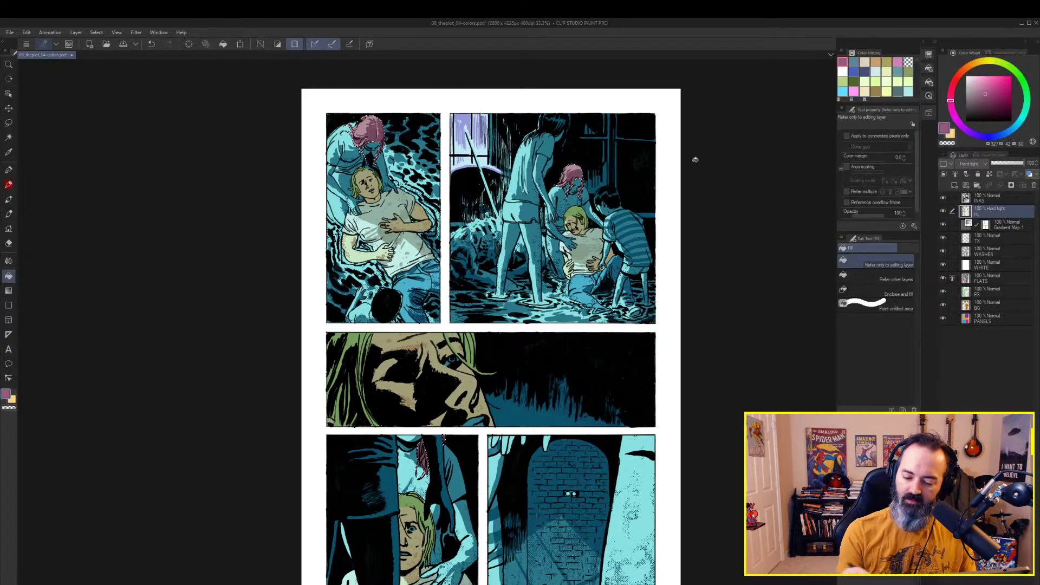
Sample the pink of the braided hair as the drawing colour and clear the hair selection
key(b)
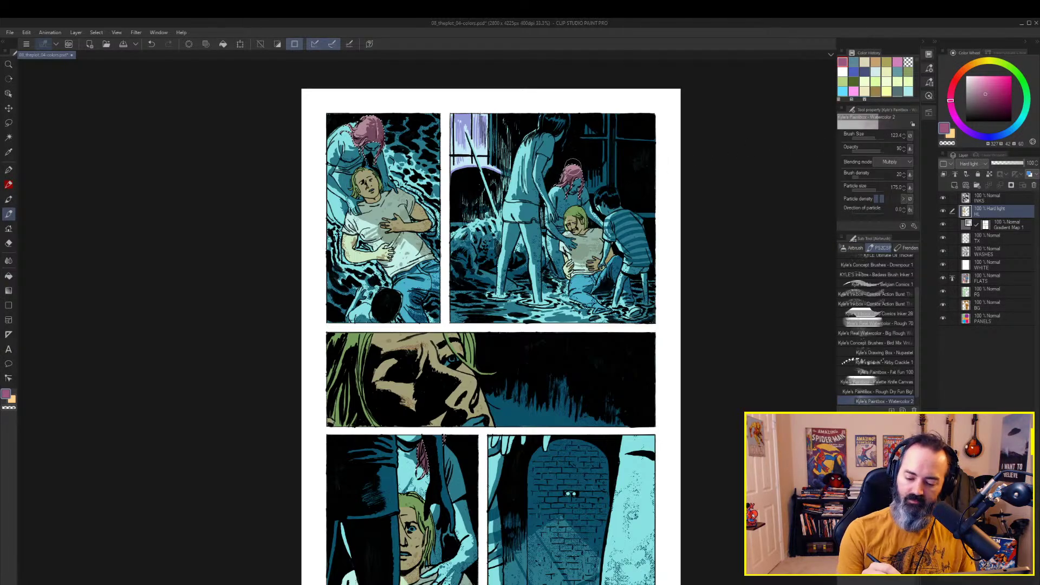
alt+click(572, 164)
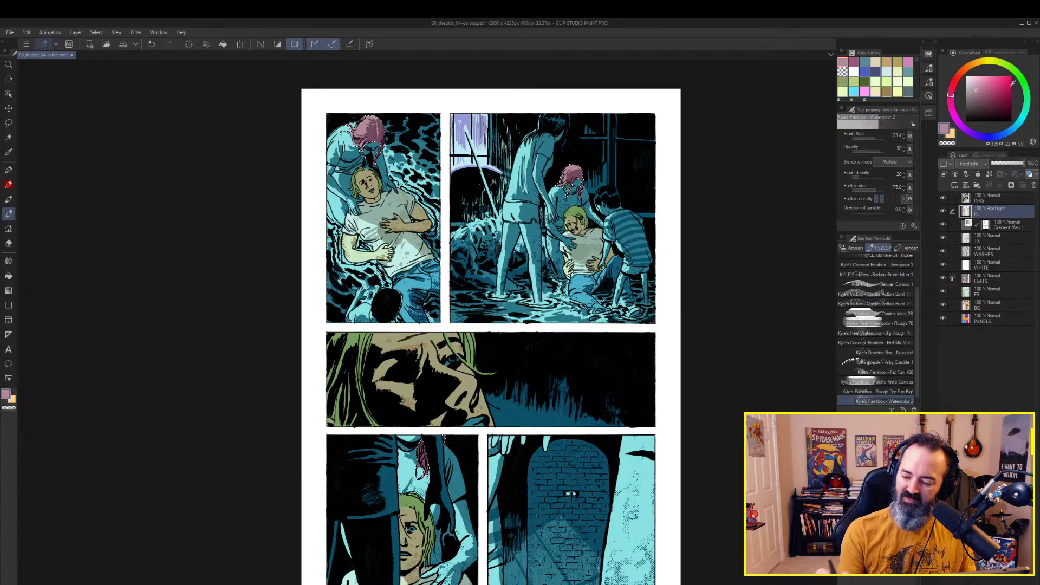
key(m)
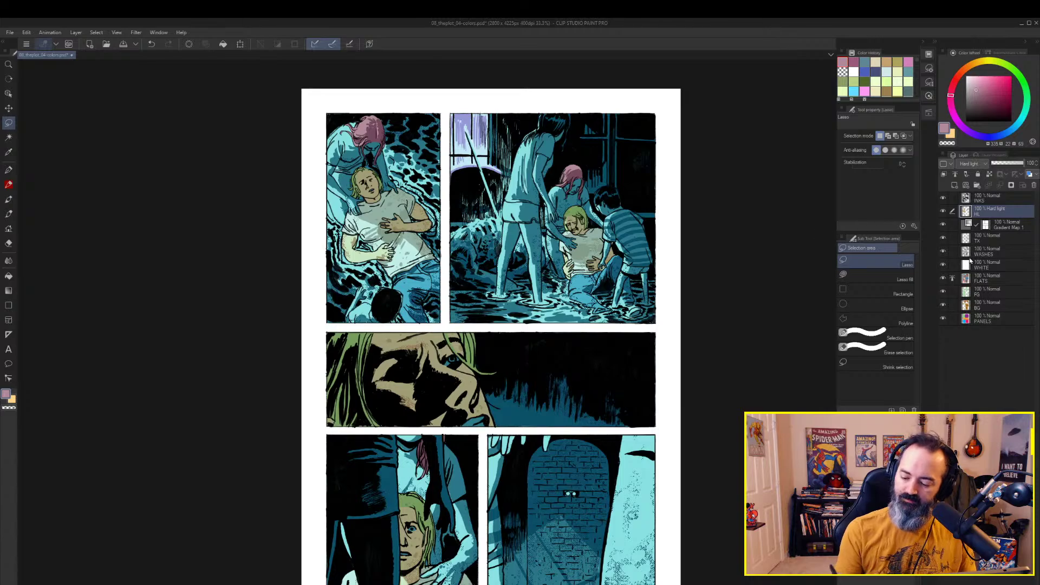
key(w)
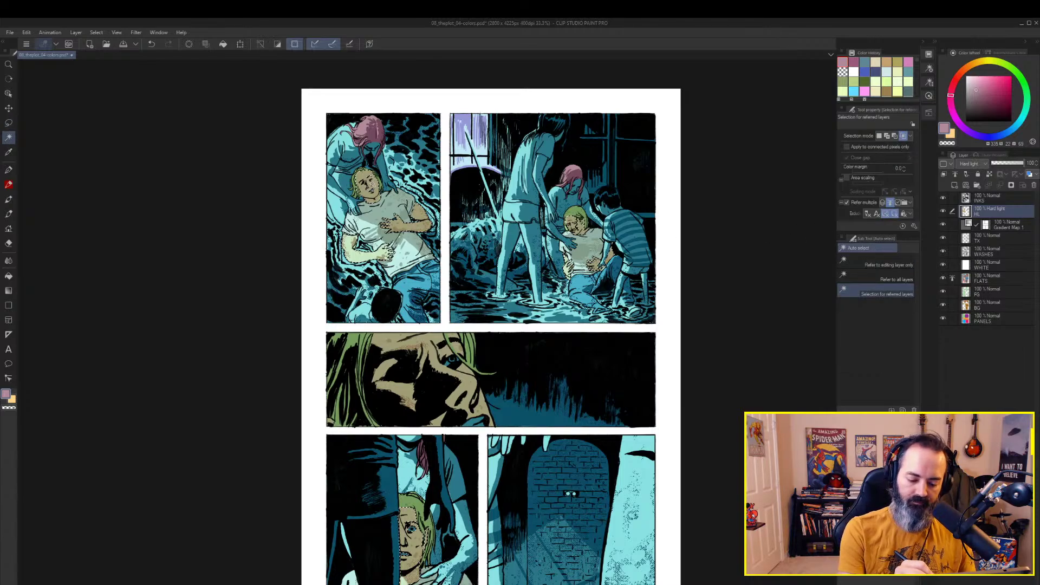
Auto-select the braided figure's skin across the panels and fill it on the HL layer with a paler tan based on the blond figure's skin colour
click(579, 180)
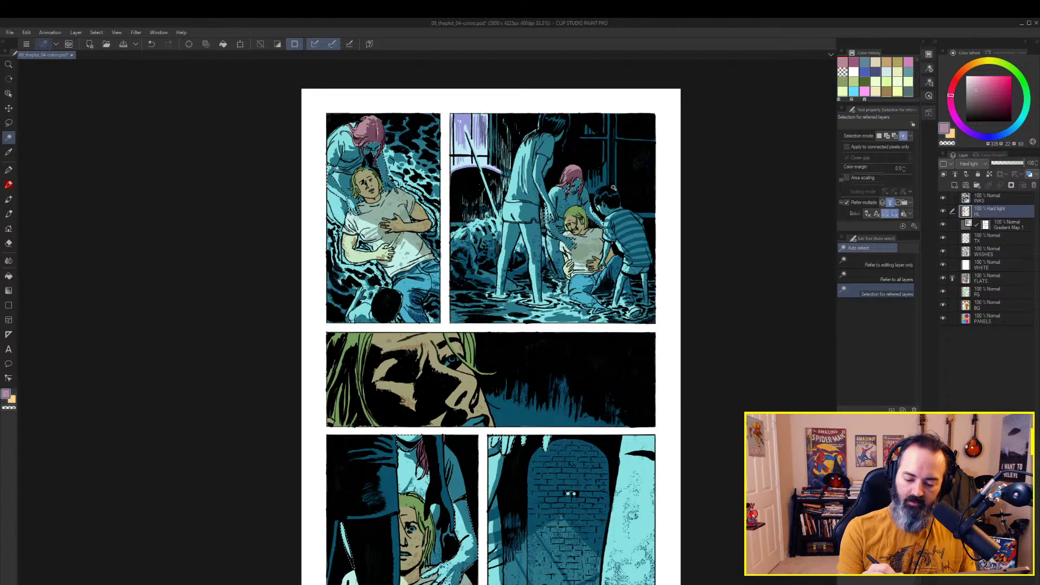
scroll(672, 200, down, 3)
scroll(677, 177, up, 3)
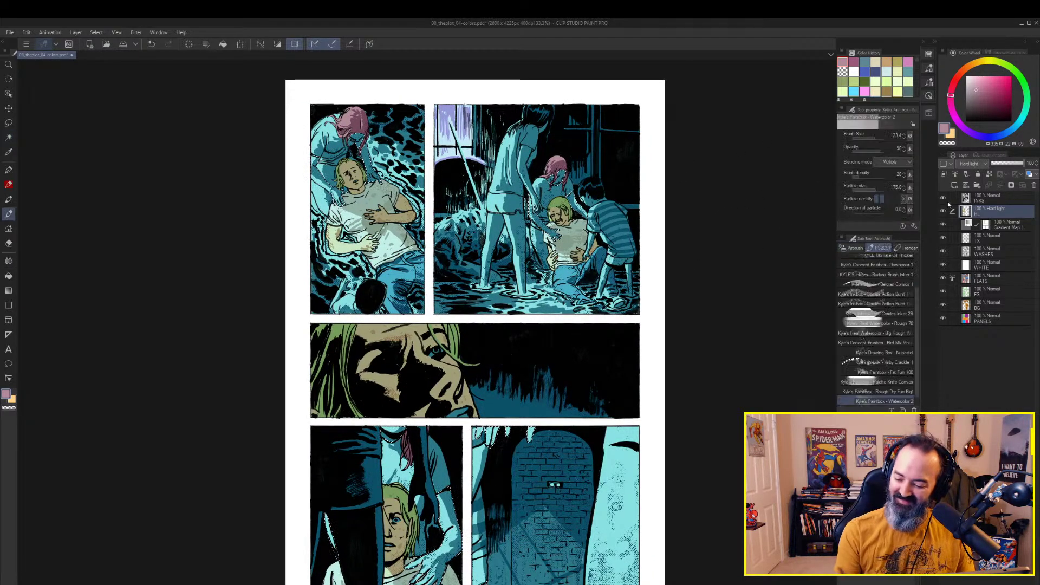
key(b)
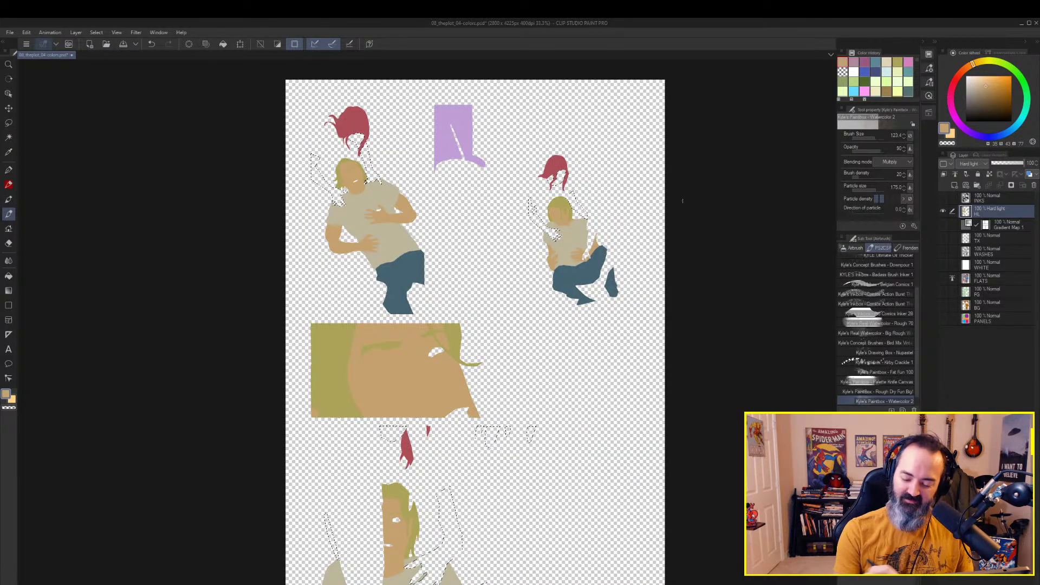
alt+click(943, 211)
click(979, 85)
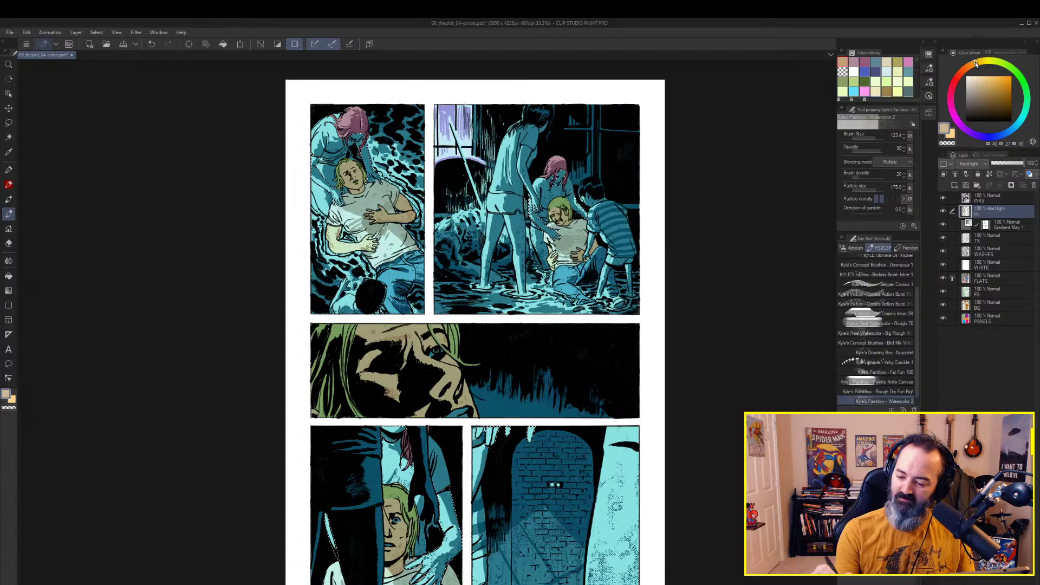
key(g)
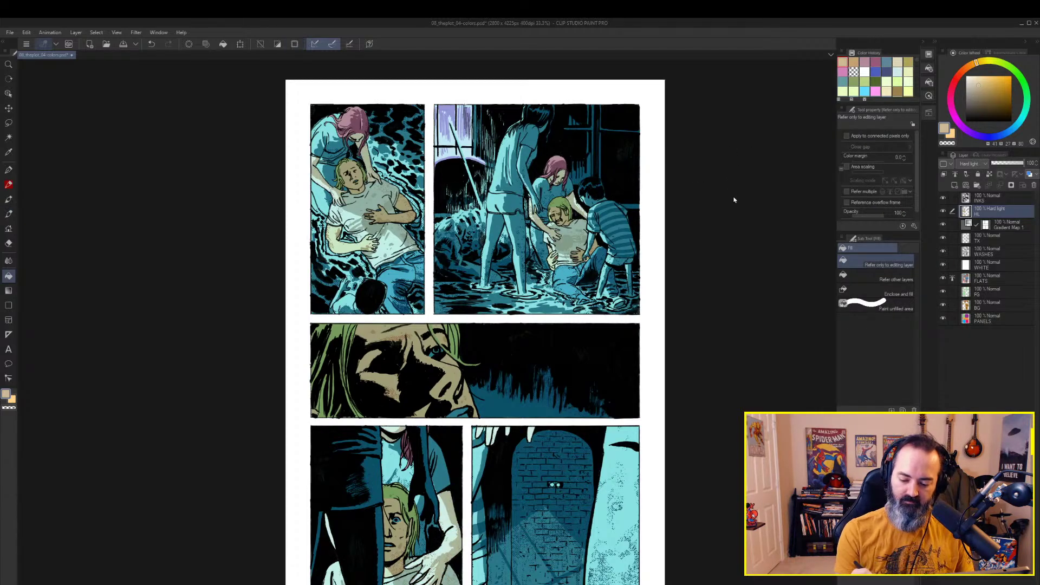
Fine-tune the braided figure's skin with Hue/Saturation/Luminosity, raising saturation slightly and lowering luminosity, and clear the selection
key(ctrl+u)
drag(784, 178, 782, 138)
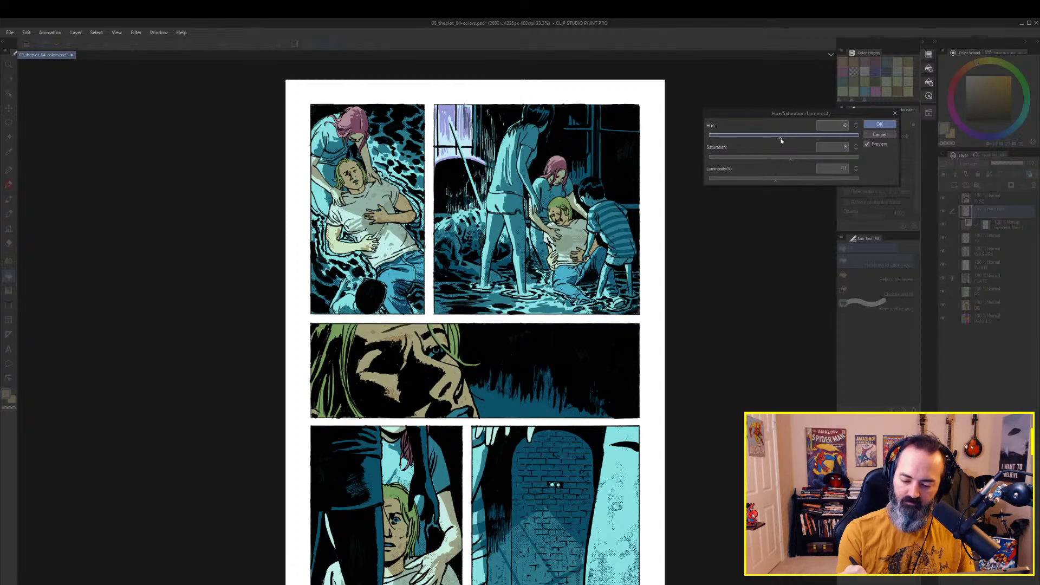
click(879, 125)
key(m)
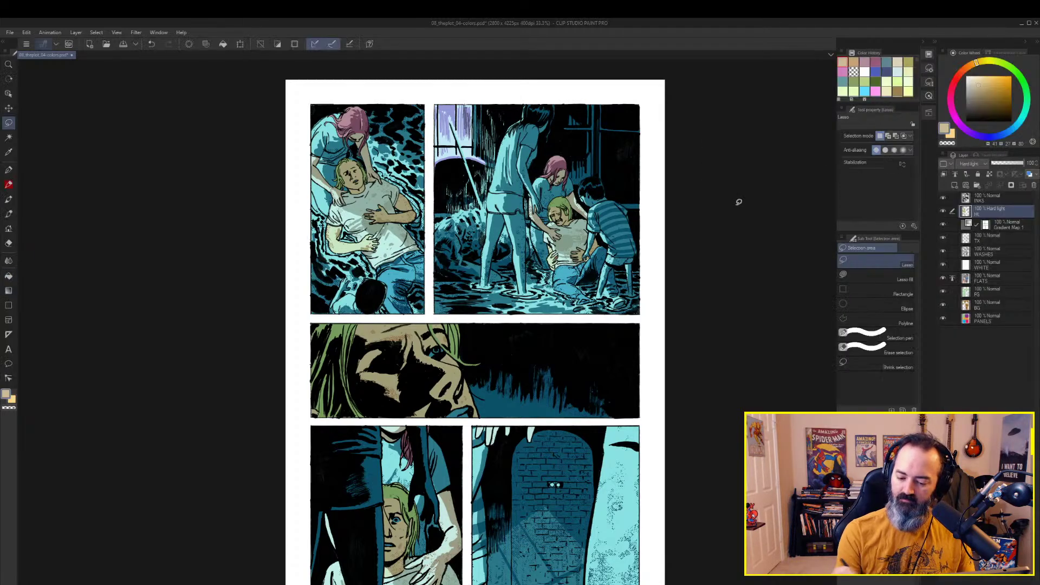
key(ctrl+d)
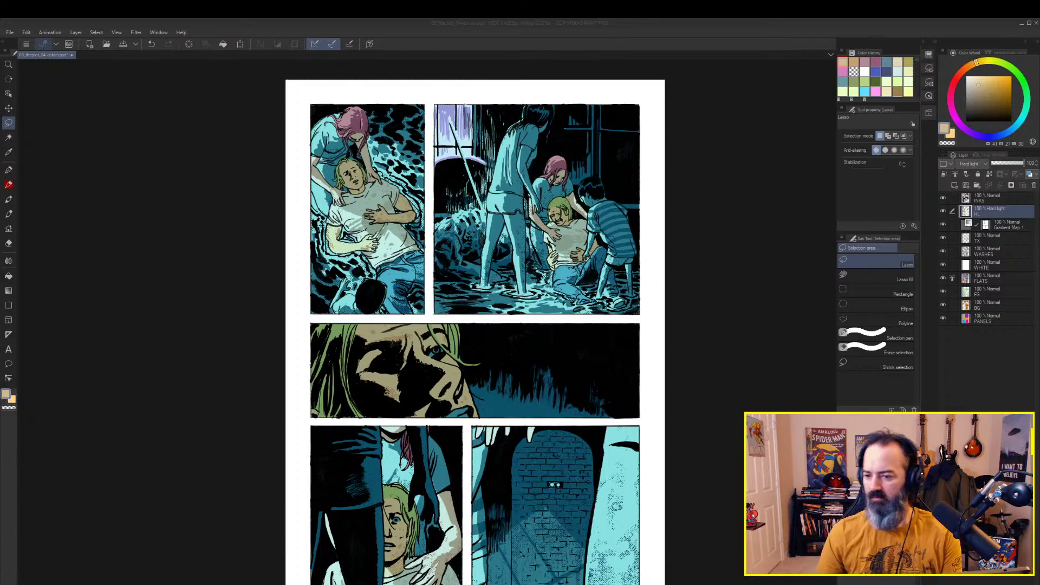
Auto-select the braided figure's shirt across the panels and fill it with a muted green on the HL layer
click(787, 248)
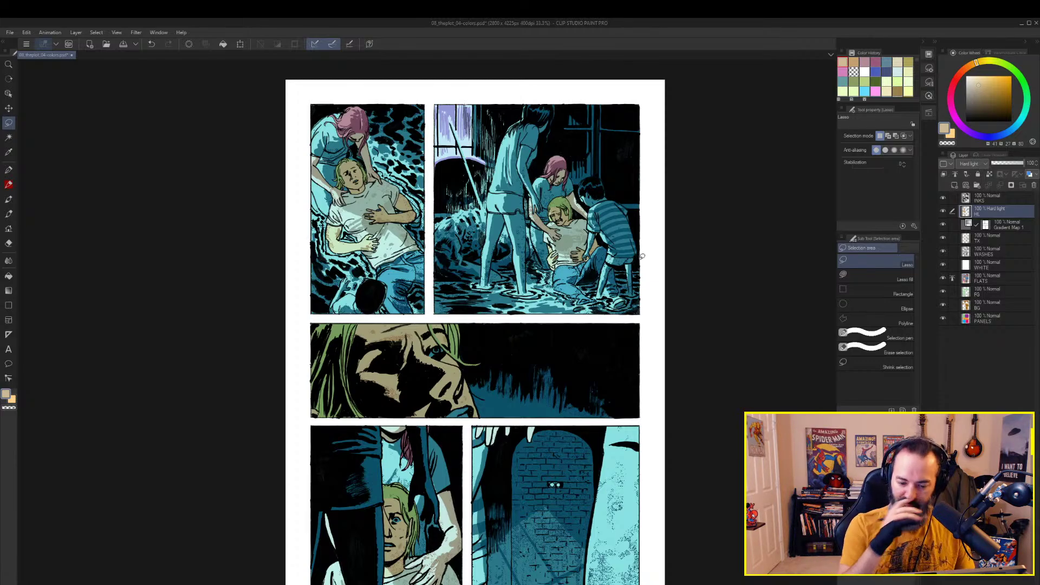
key(w)
ctrl+click(967, 250)
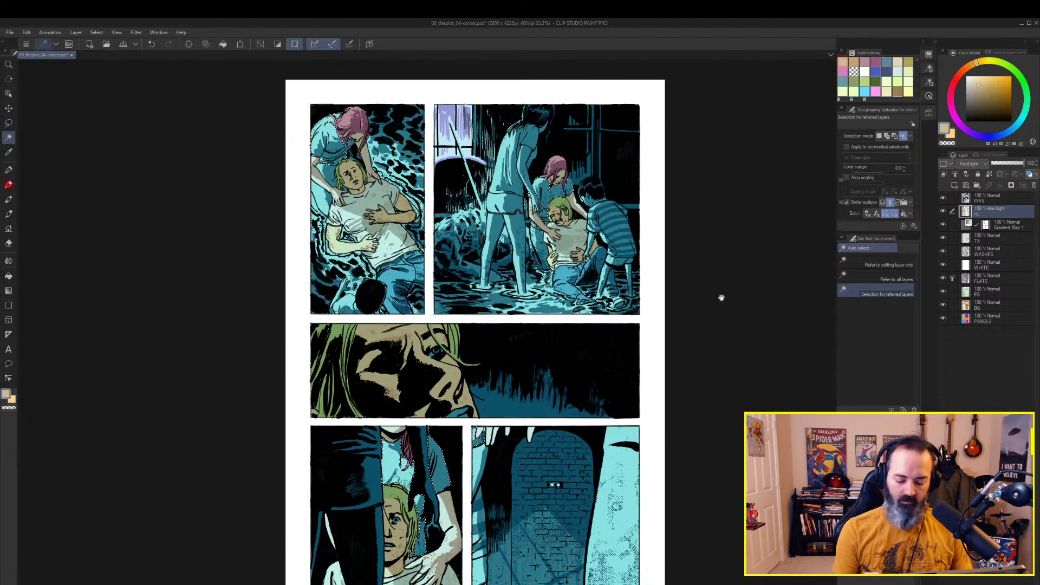
drag(722, 297, 708, 289)
click(1015, 76)
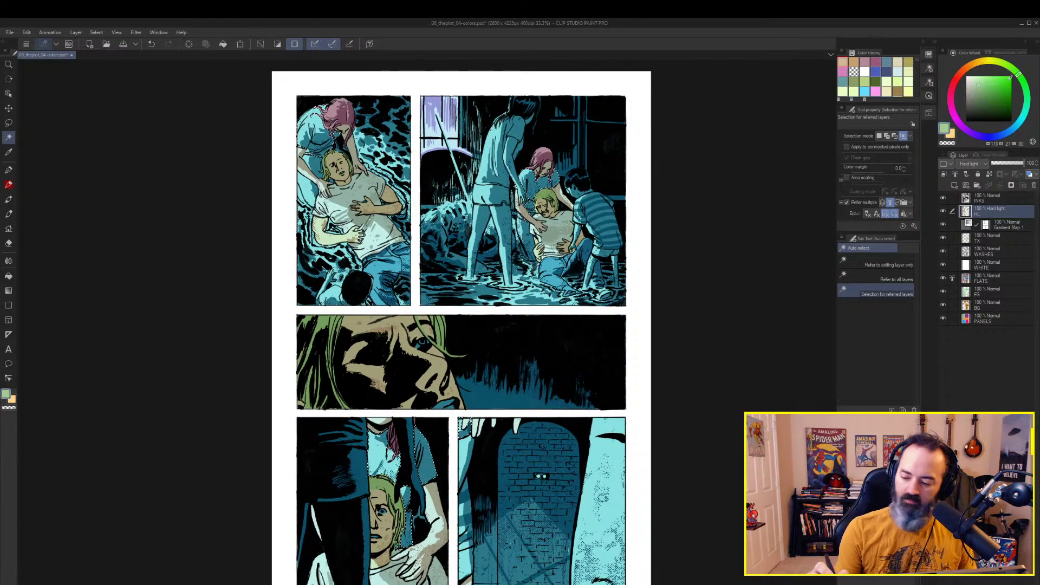
click(1005, 65)
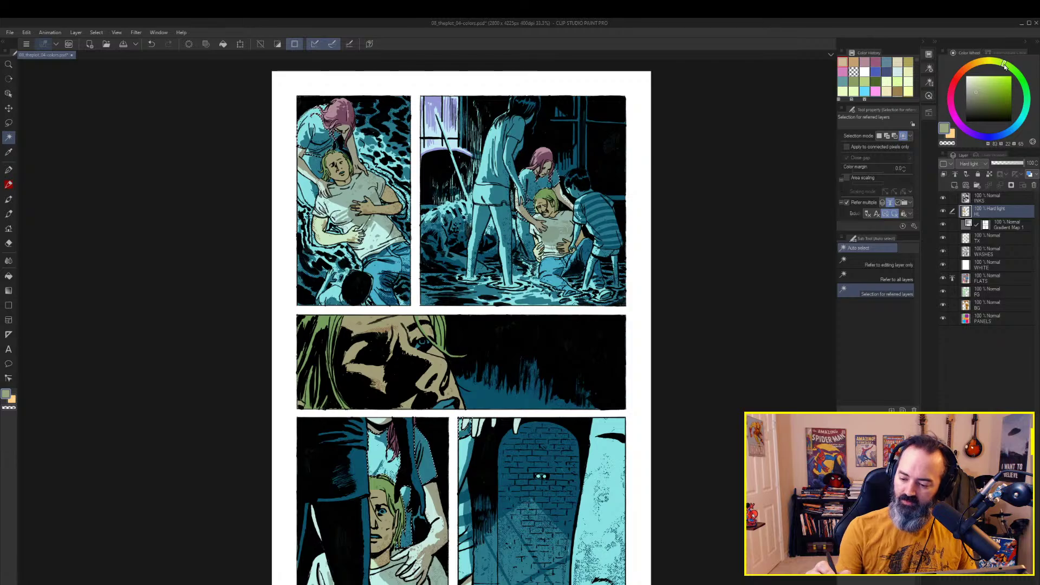
drag(1005, 65, 1008, 66)
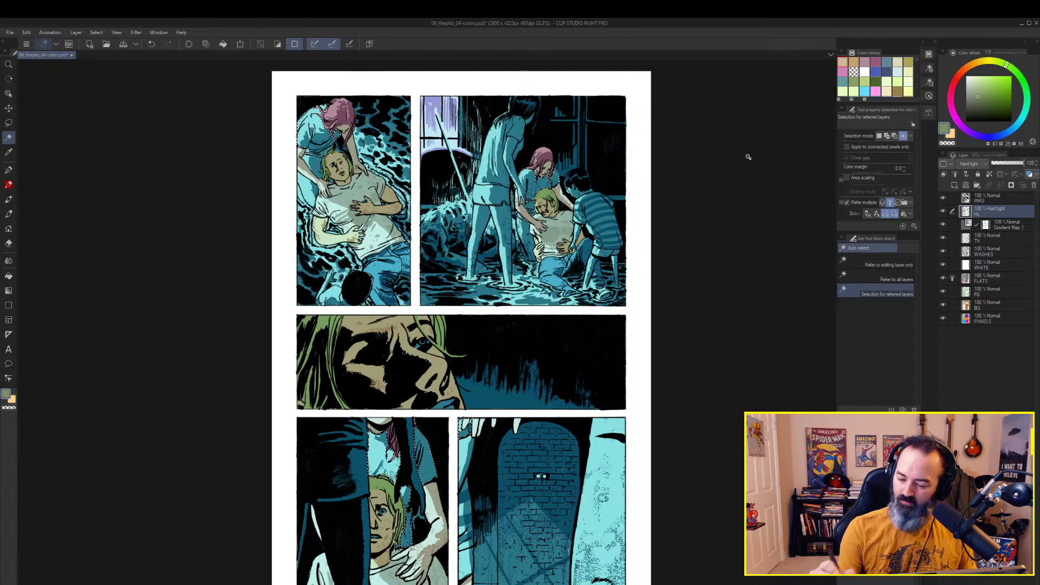
key(g)
click(543, 179)
Reduce the green shirt's saturation to -41 with Hue/Saturation/Luminosity and clear the selection
key(w)
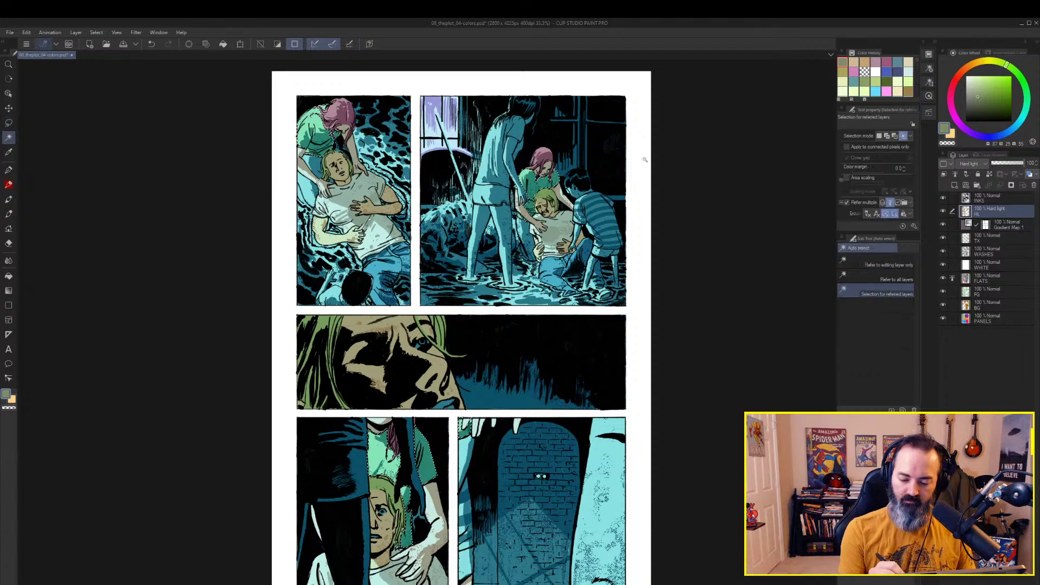
key(m)
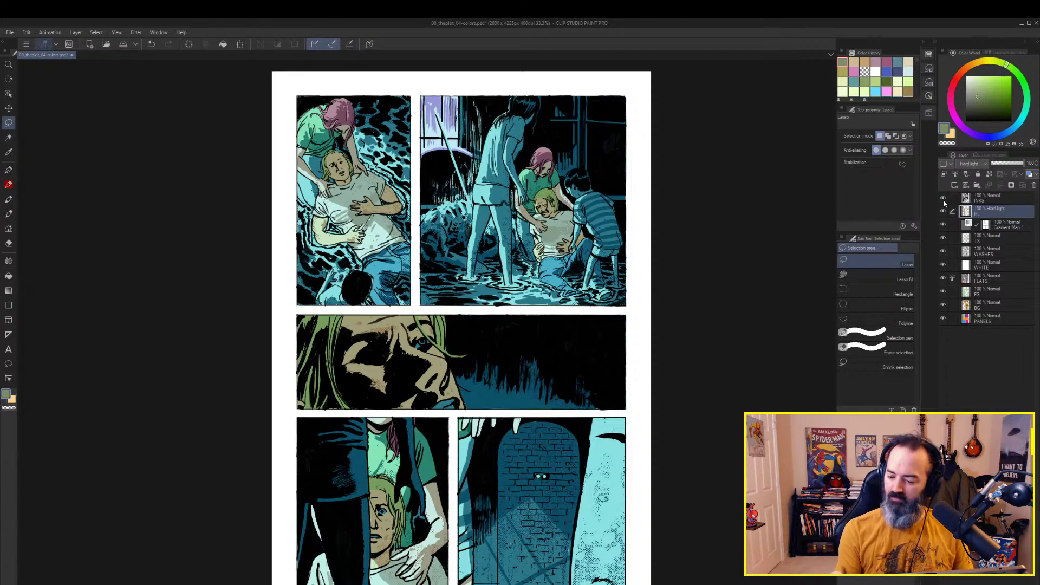
key(w)
key(ctrl+u)
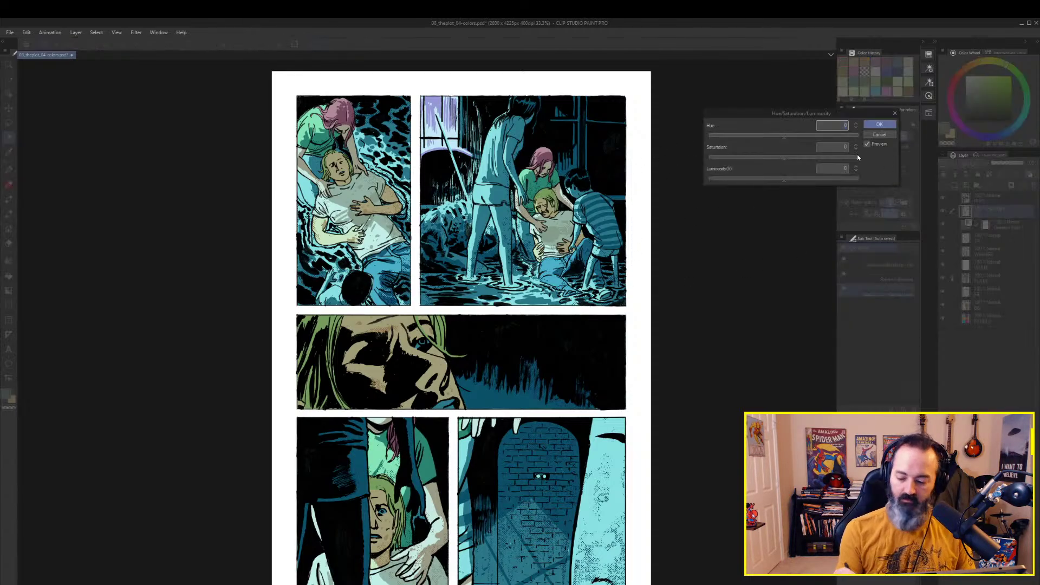
drag(776, 161, 779, 183)
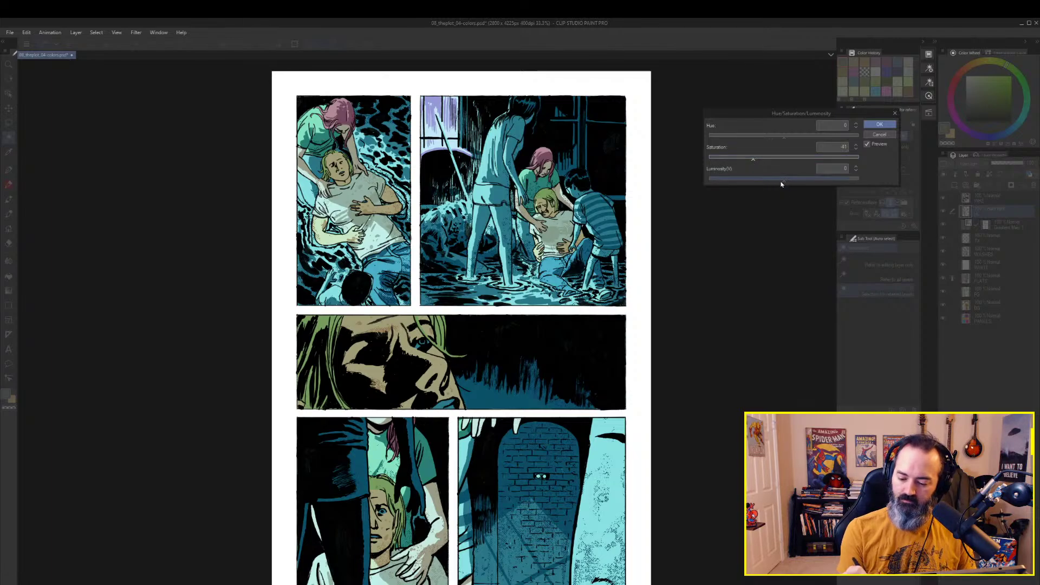
click(880, 125)
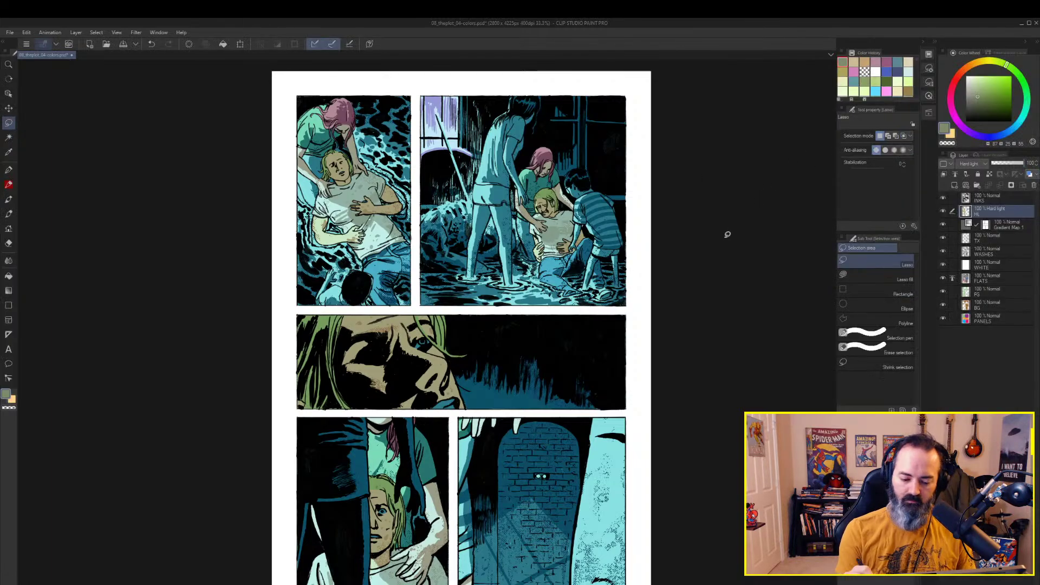
Auto-select the standing figure's skin across the panels and fill it on the HL layer with the light tan from the colour history
scroll(667, 191, up, 1)
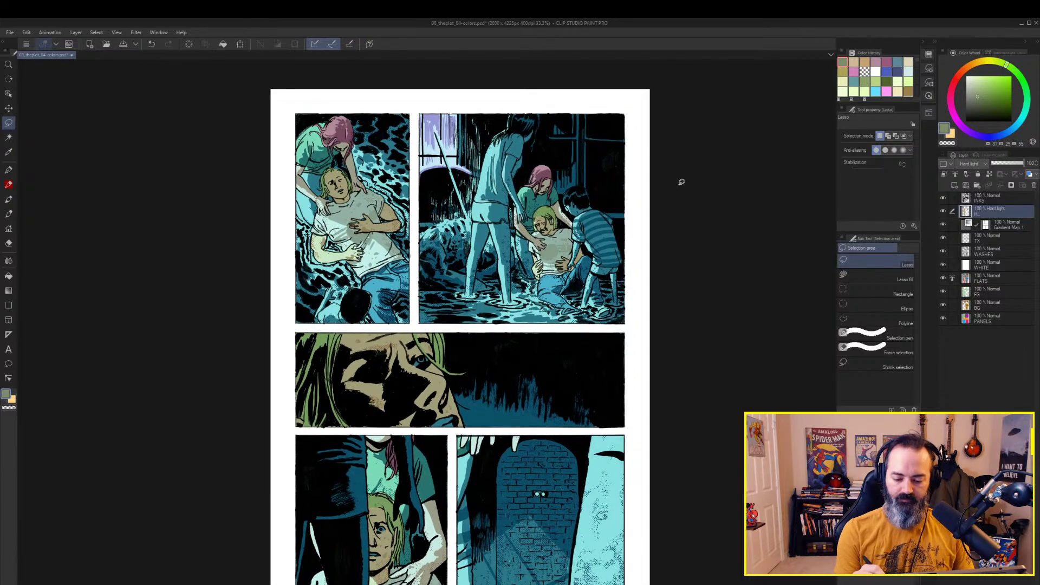
key(w)
click(504, 244)
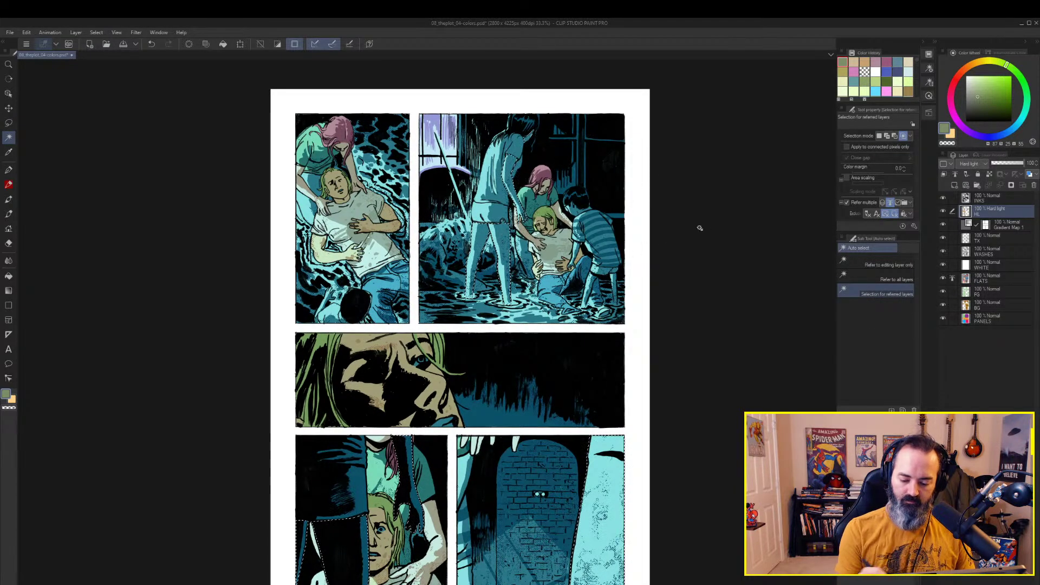
mouse_move(697, 229)
mouse_down()
mouse_move(709, 181)
mouse_move(708, 214)
mouse_up()
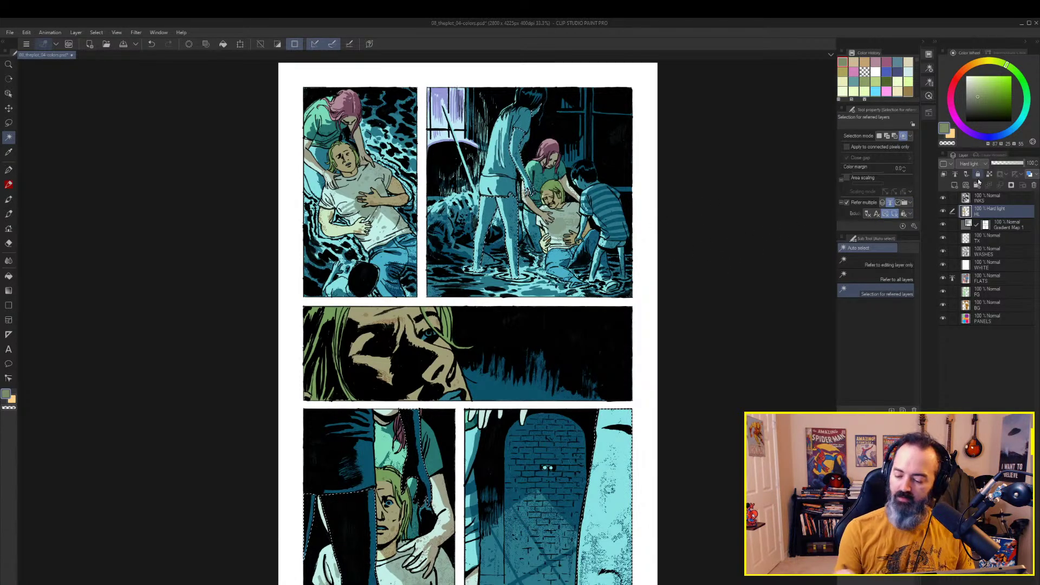
key(ctrl+d)
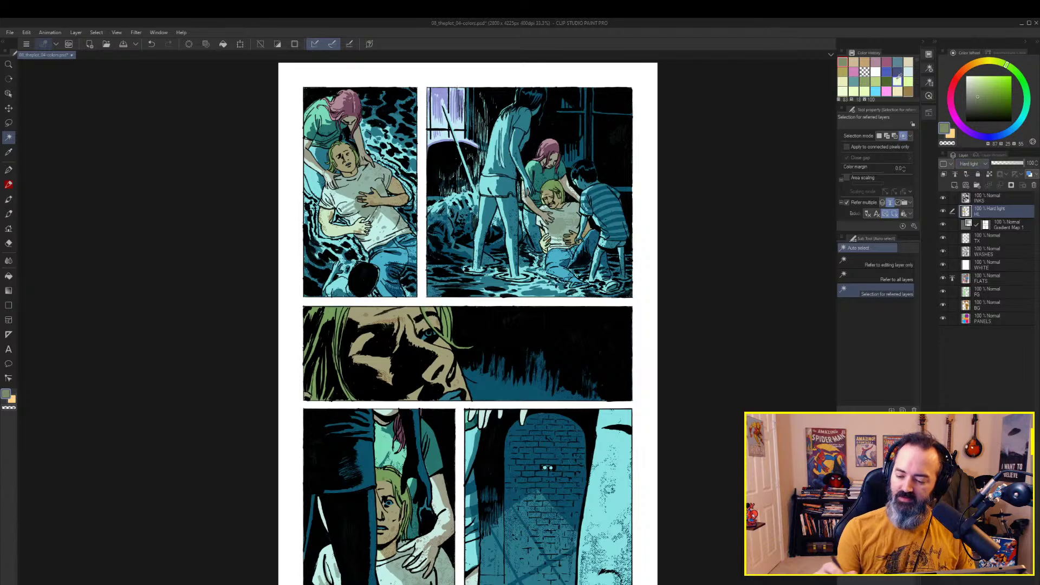
click(854, 63)
key(g)
click(511, 204)
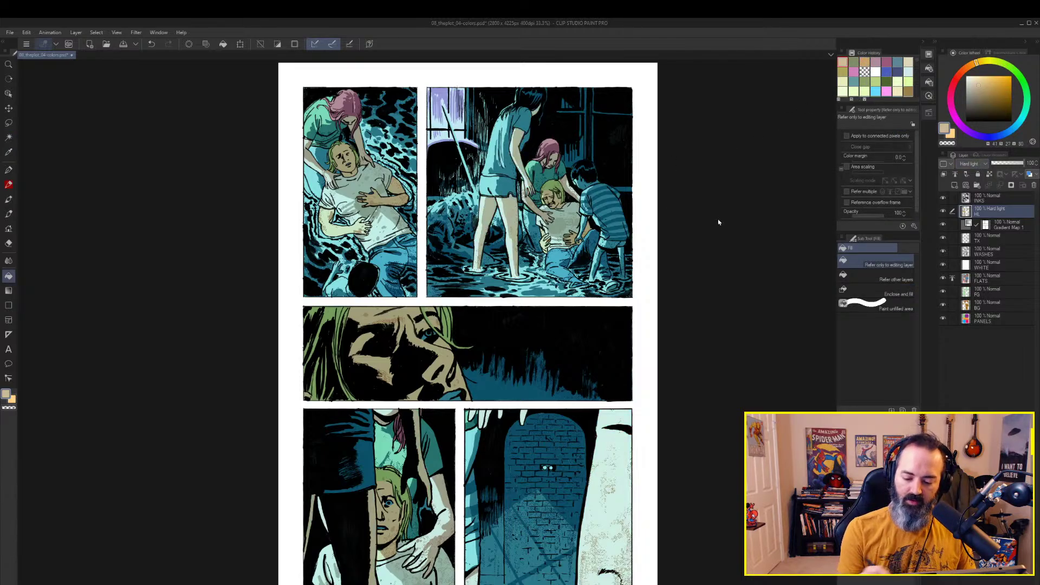
Shift the standing figure's skin hue slightly towards red and set its saturation to -4 with Hue/Saturation/Luminosity, and clear the selection
key(ctrl+u)
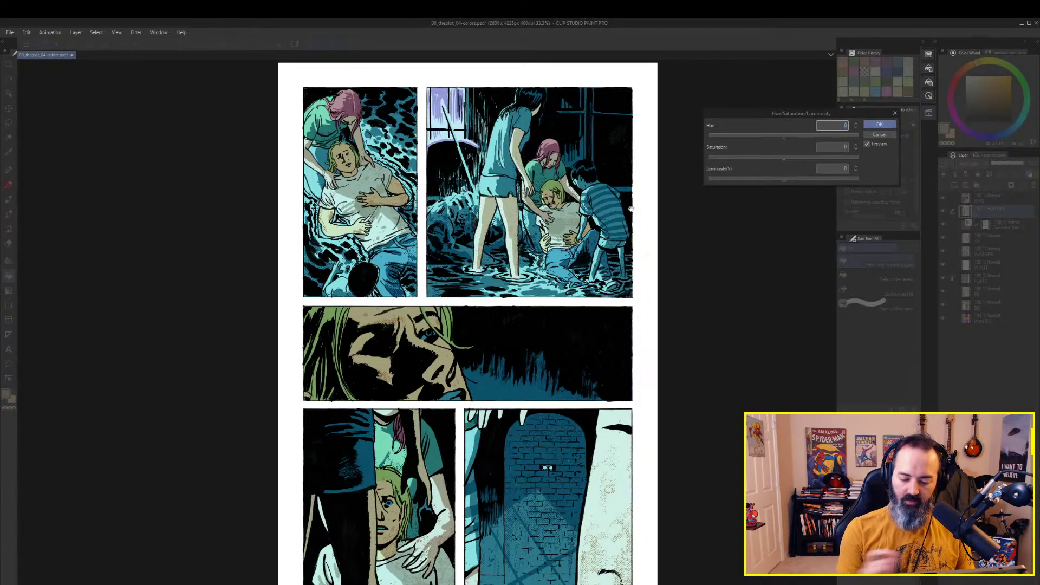
mouse_move(783, 158)
mouse_down()
mouse_move(773, 160)
mouse_move(776, 186)
mouse_move(782, 140)
mouse_up()
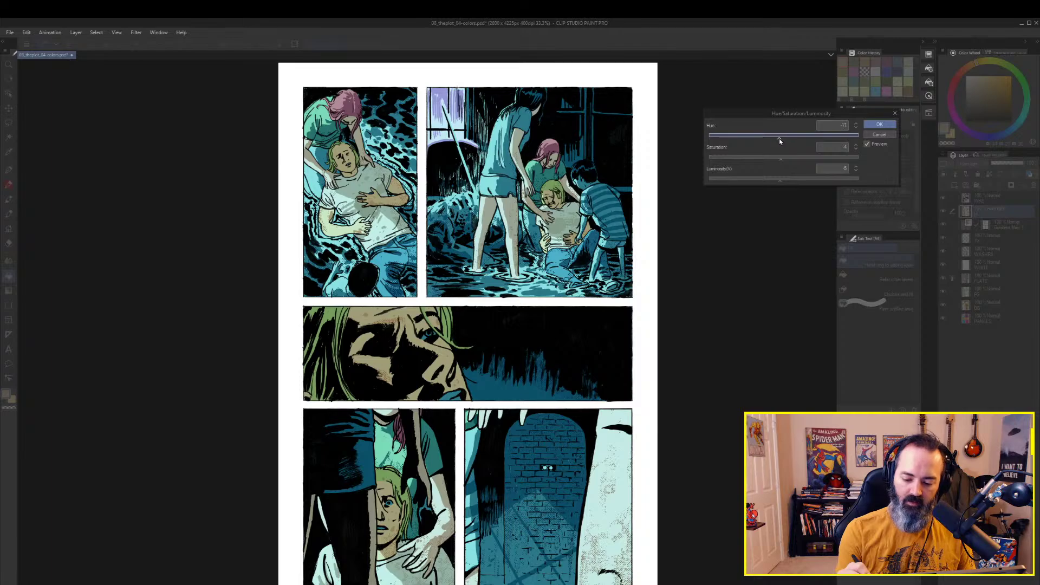
key(Return)
key(m)
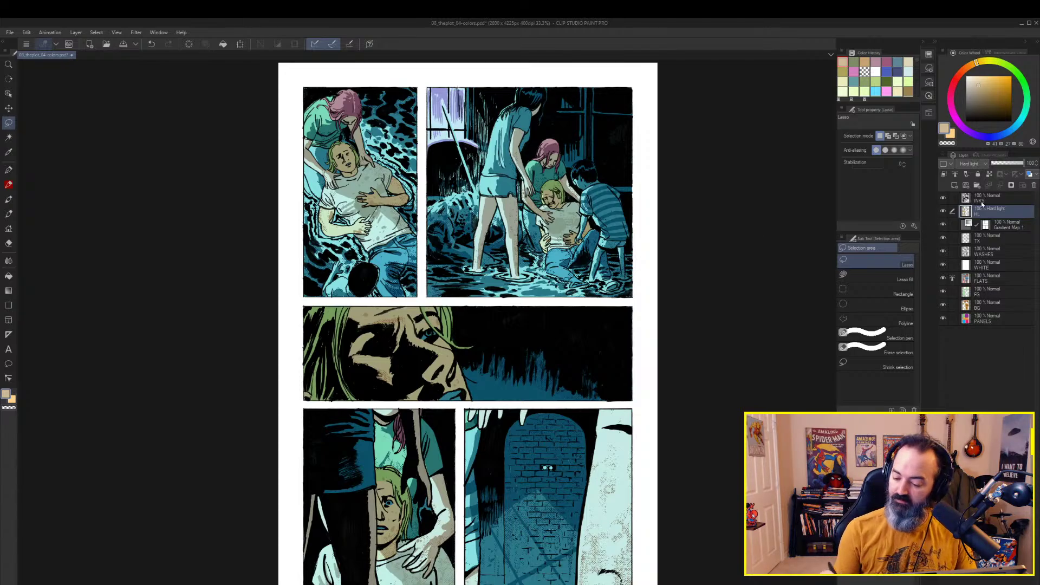
Set the drawing colour to a pale yellow for the standing figure's shirt
click(979, 79)
click(979, 63)
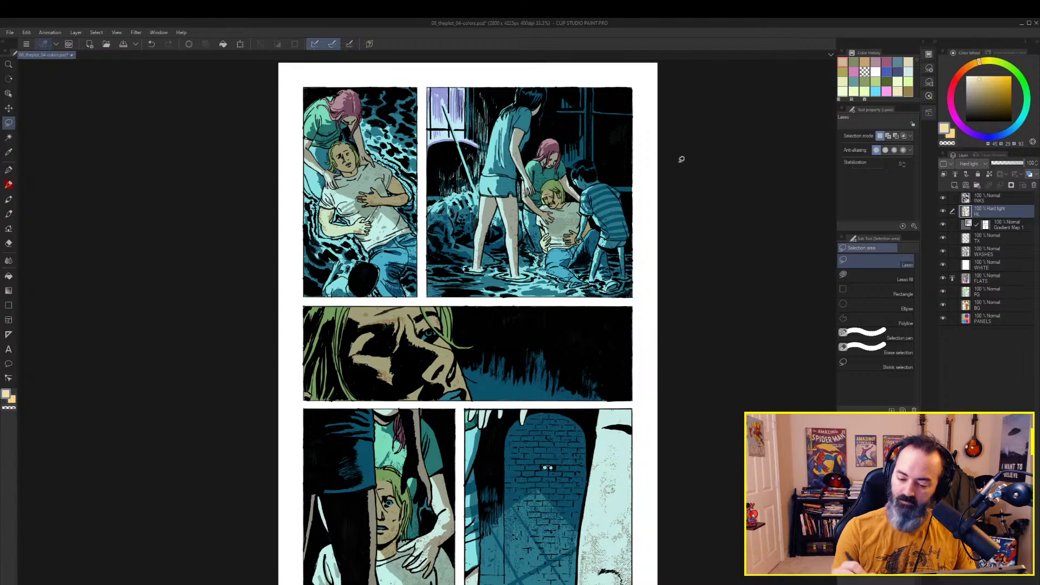
key(g)
click(514, 118)
key(ctrl+z)
Auto-select the standing figure's shirt across the panels and fill it with the pale yellow on the HL layer
key(w)
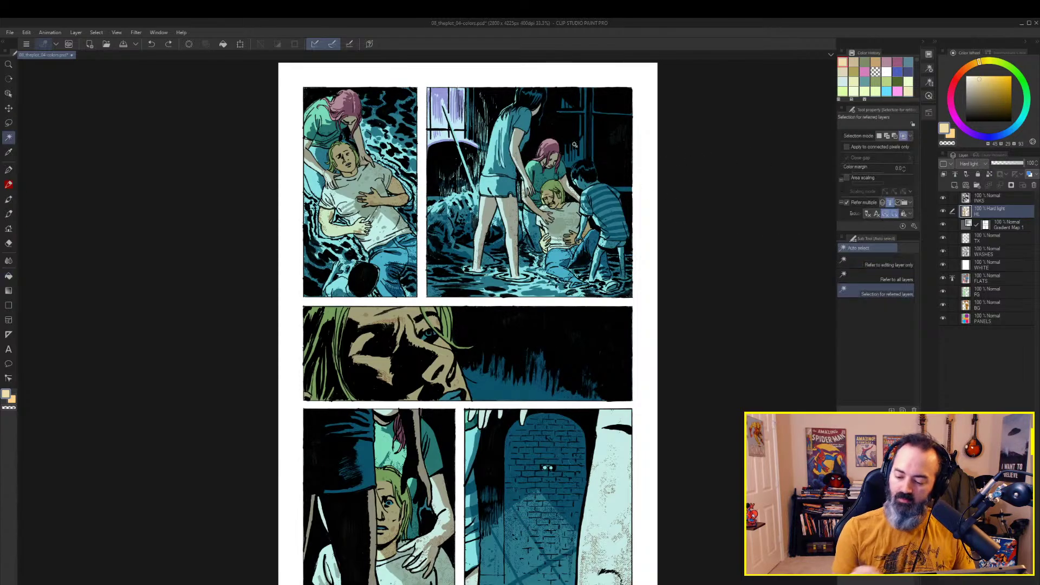
click(527, 124)
key(g)
click(512, 124)
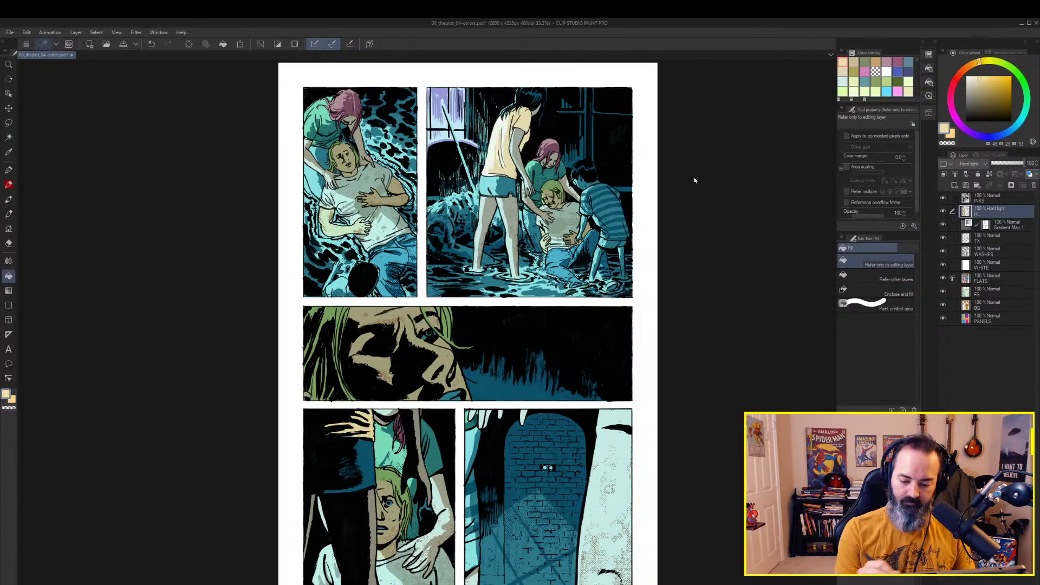
Lower the yellow shirt's saturation with Hue/Saturation/Luminosity and clear the selection
key(ctrl+d)
key(ctrl+u)
drag(784, 158, 757, 167)
key(Return)
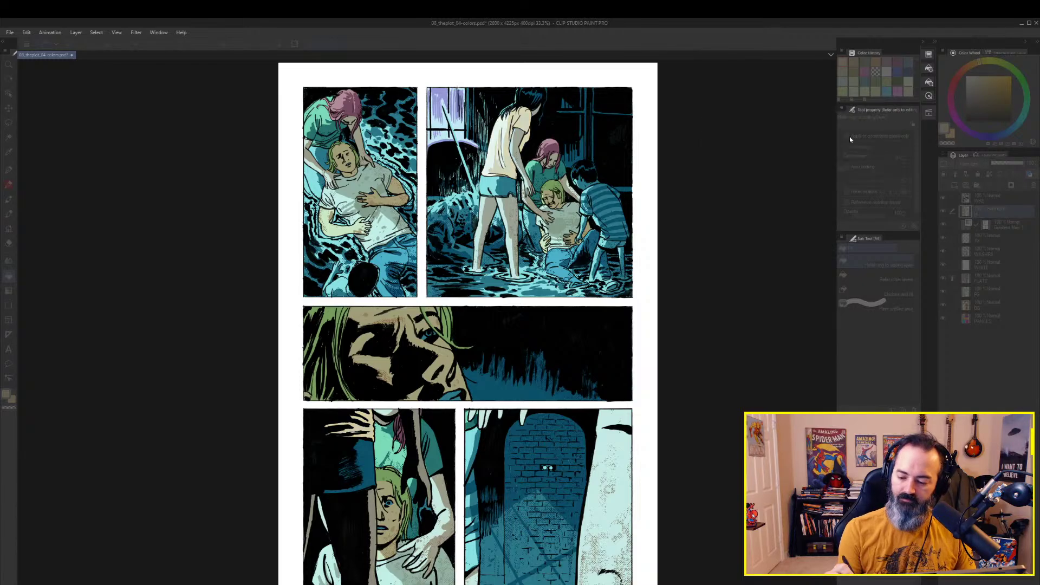
key(m)
key(w)
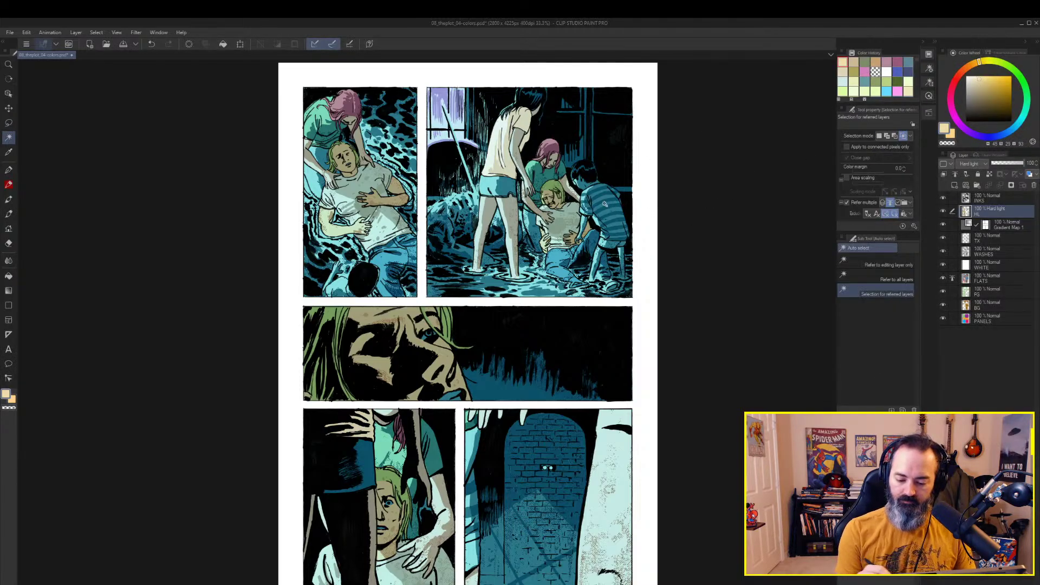
Auto-select the boy in the second panel and raise the hue and luminosity slightly with Hue/Saturation/Luminosity
click(609, 197)
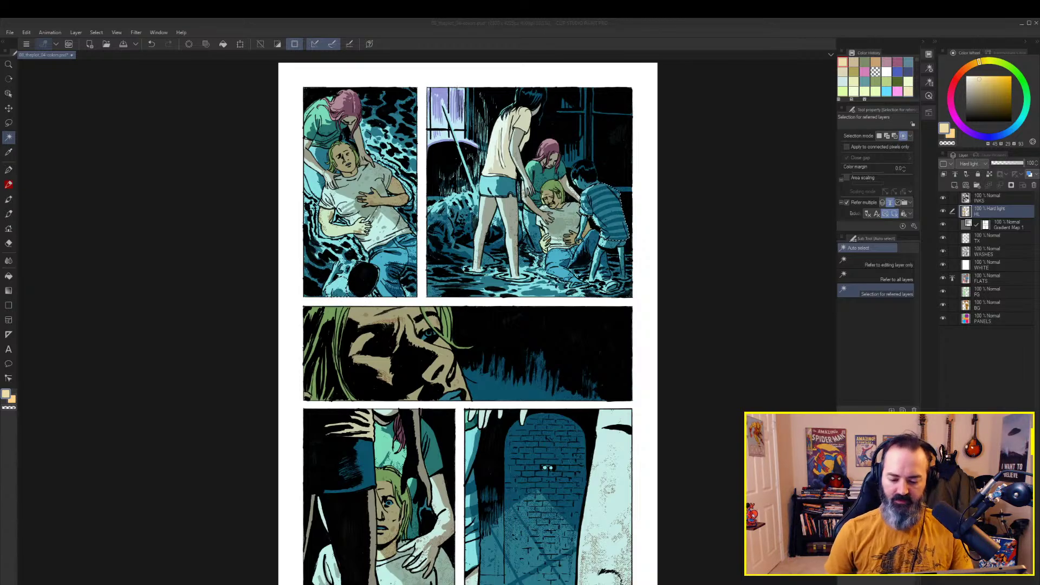
click(729, 206)
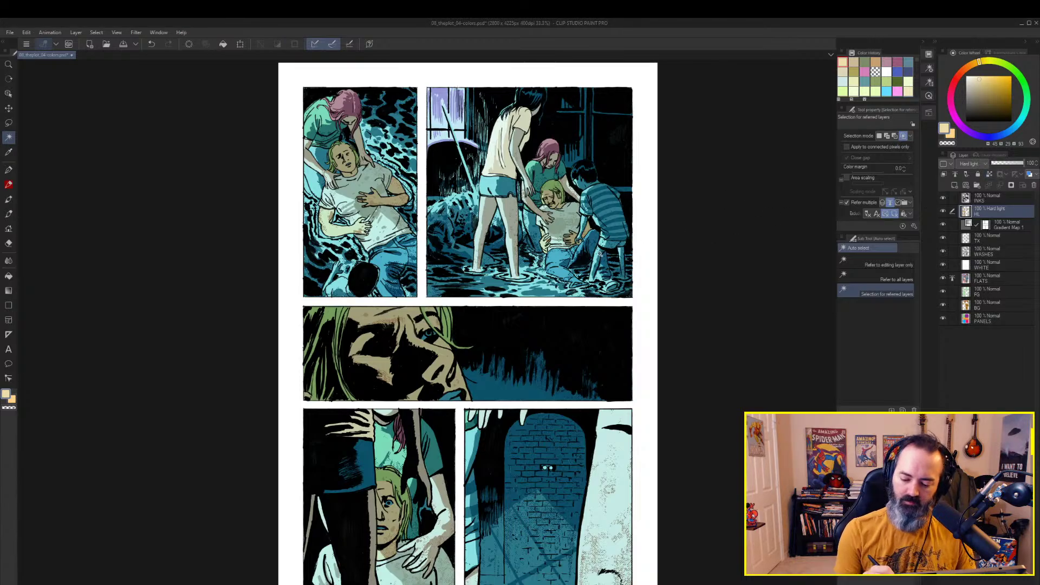
key(ctrl+u)
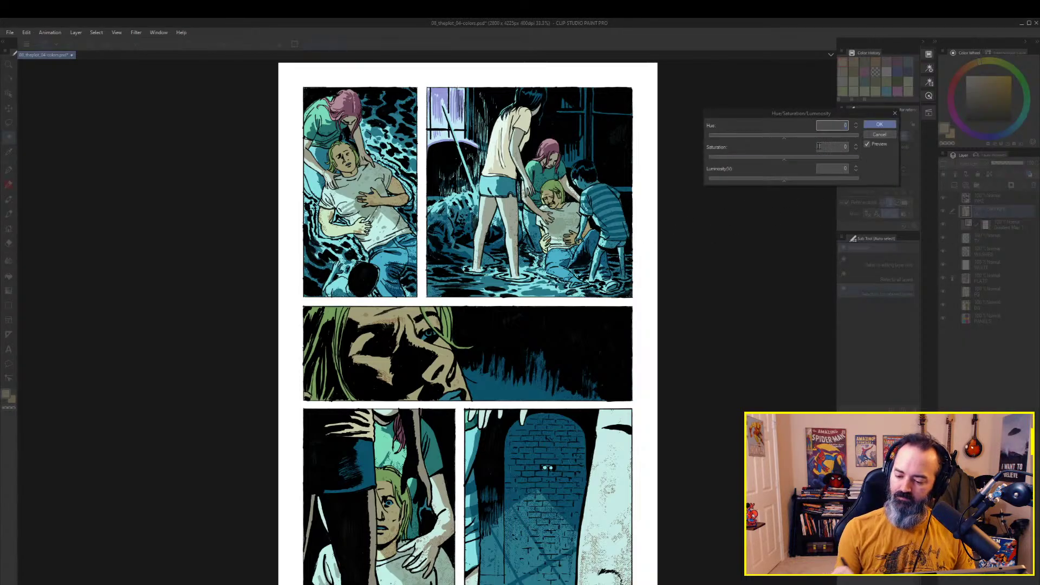
drag(783, 138, 785, 139)
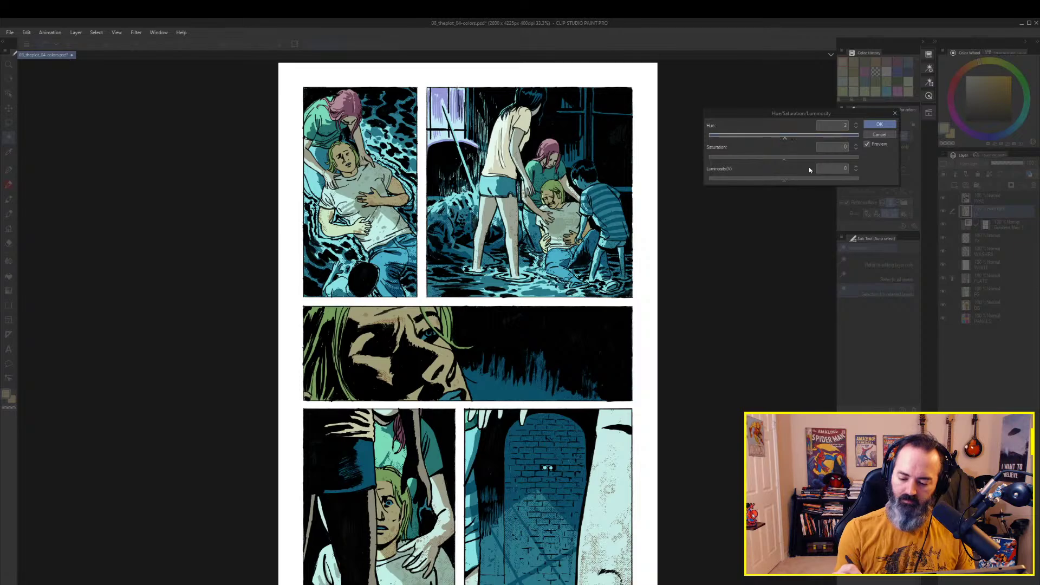
drag(785, 180, 796, 181)
key(Return)
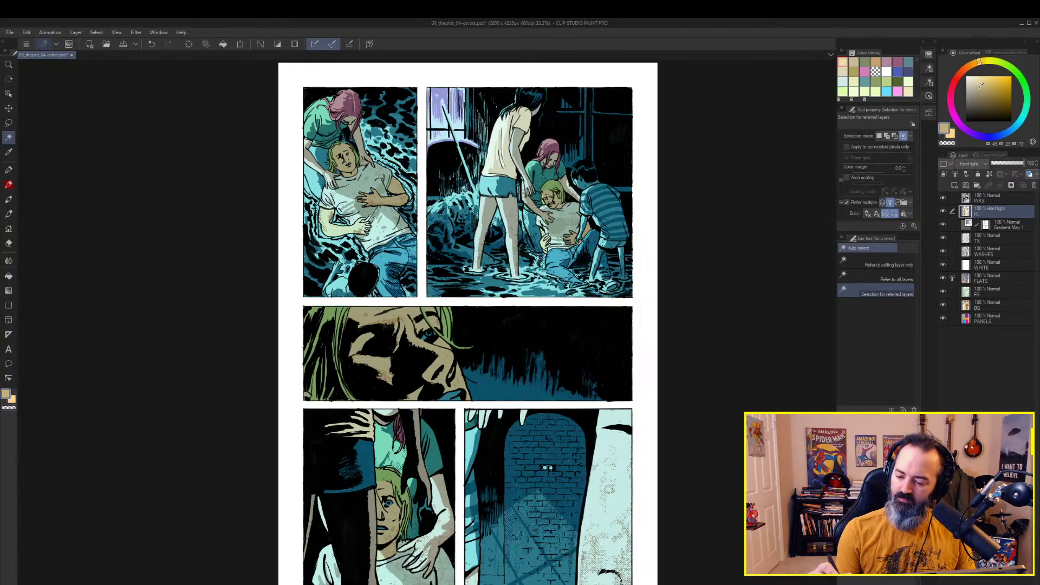
Fill the boy's skin with a muted tan on the HL layer, shift its hue to about -19, and clear the selection
key(g)
key(w)
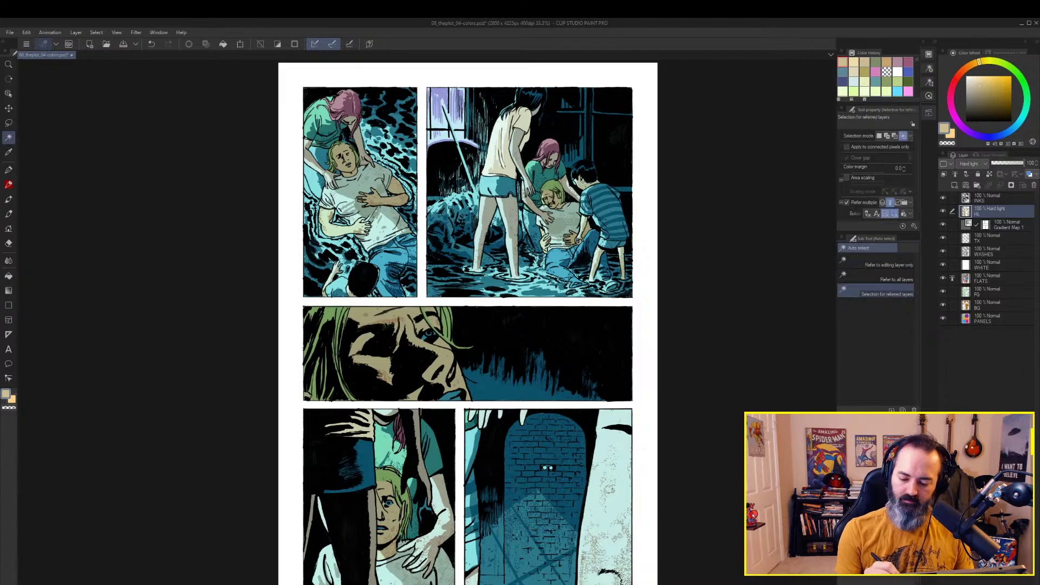
key(ctrl+u)
drag(782, 135, 775, 139)
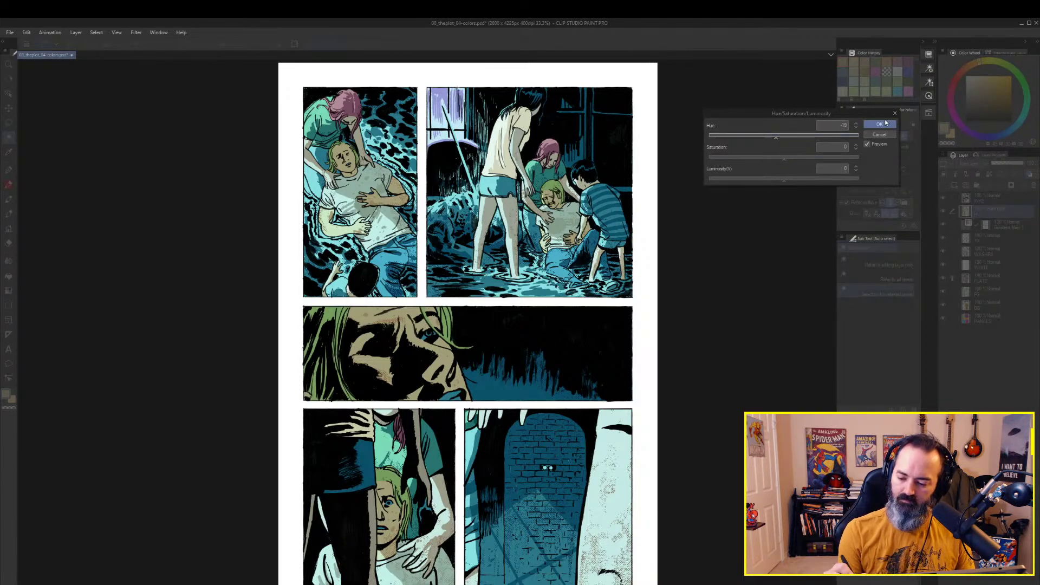
key(Return)
key(m)
key(ctrl+minus)
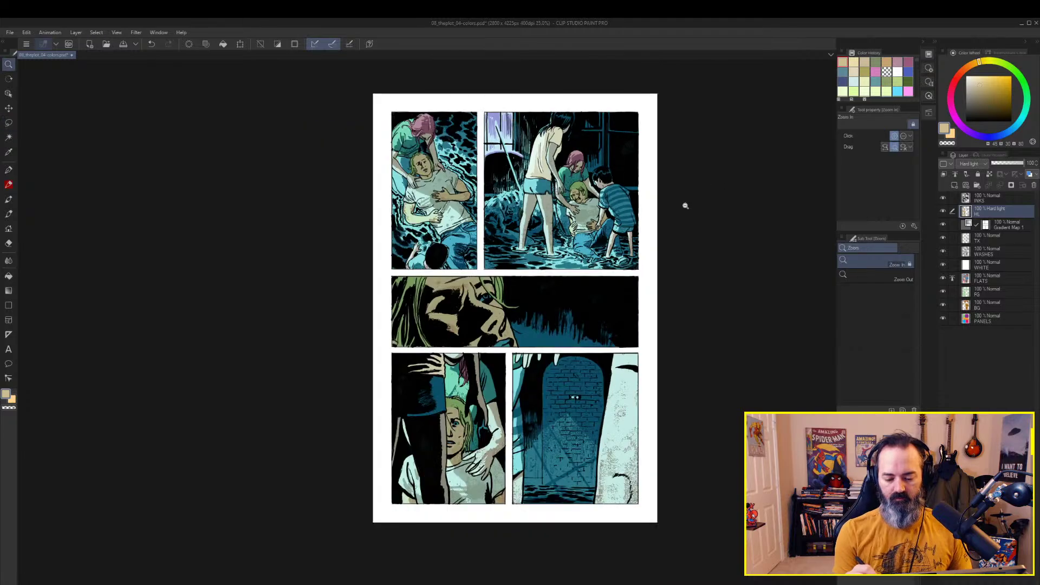
drag(685, 204, 686, 217)
key(w)
key(ctrl+d)
Auto-select the debris heap behind the standing figure in the second panel and fill it with a greyish cyan
drag(693, 155, 665, 171)
click(492, 240)
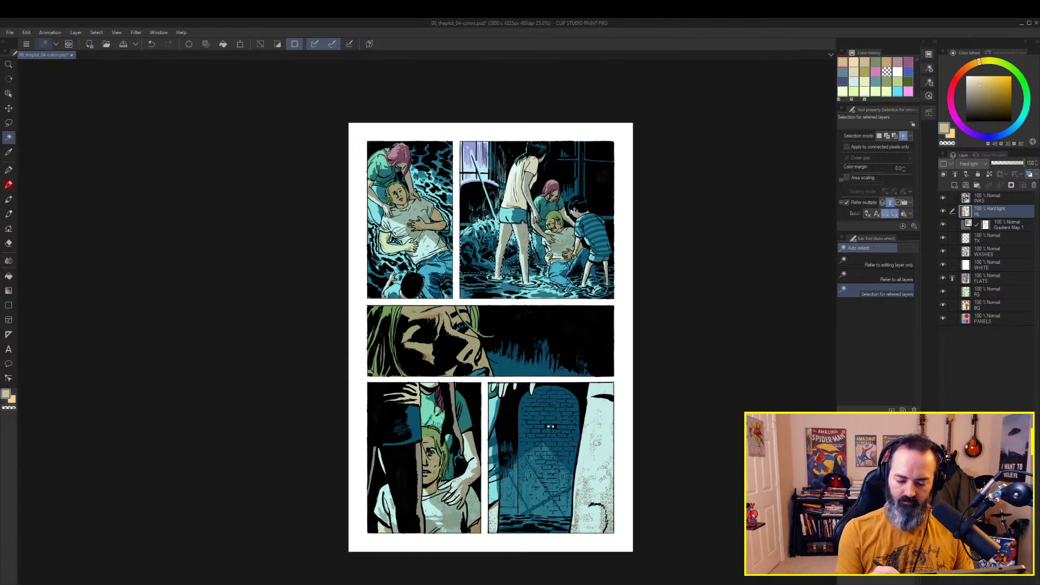
drag(702, 211, 659, 230)
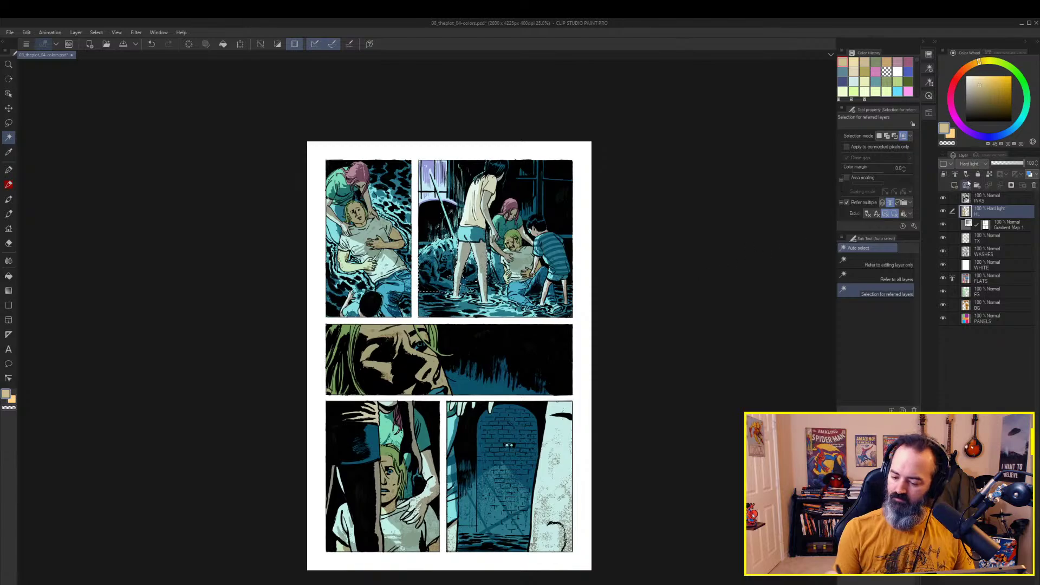
click(982, 88)
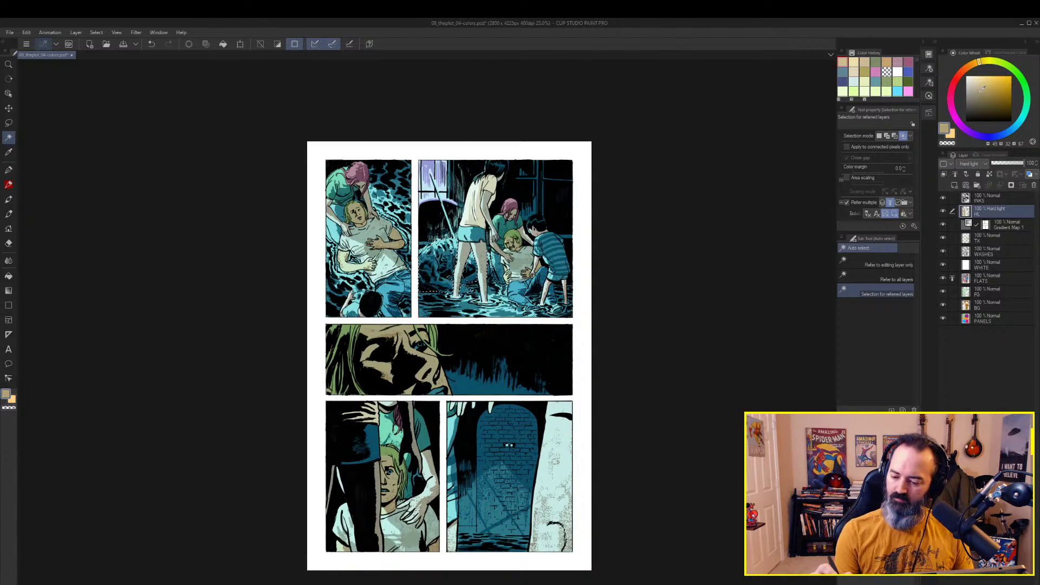
click(1022, 118)
key(g)
click(490, 262)
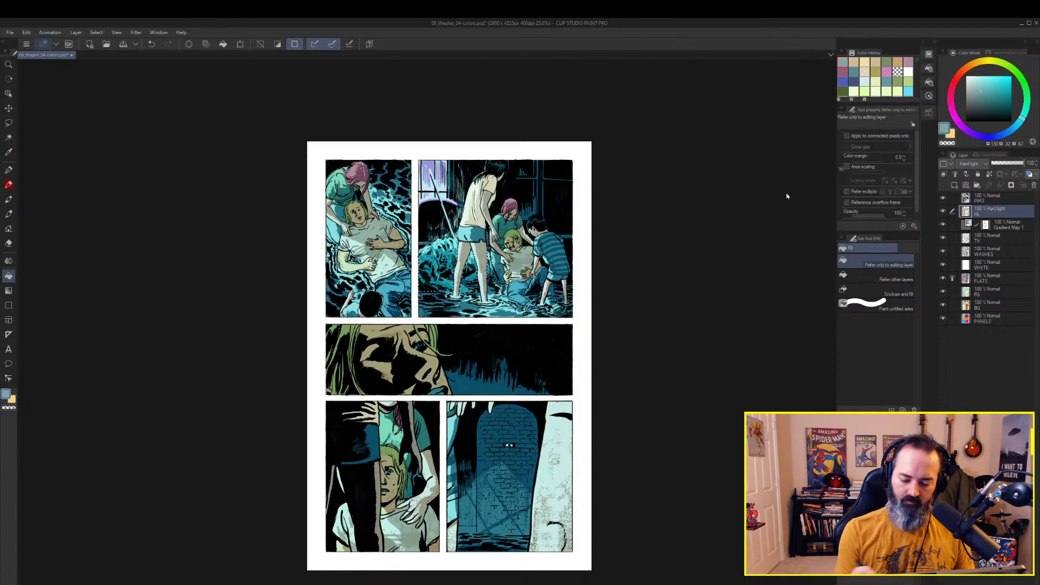
Shift the debris heap's hue to about -19 with Hue/Saturation/Luminosity and clear the selection
key(ctrl+u)
drag(785, 139, 776, 138)
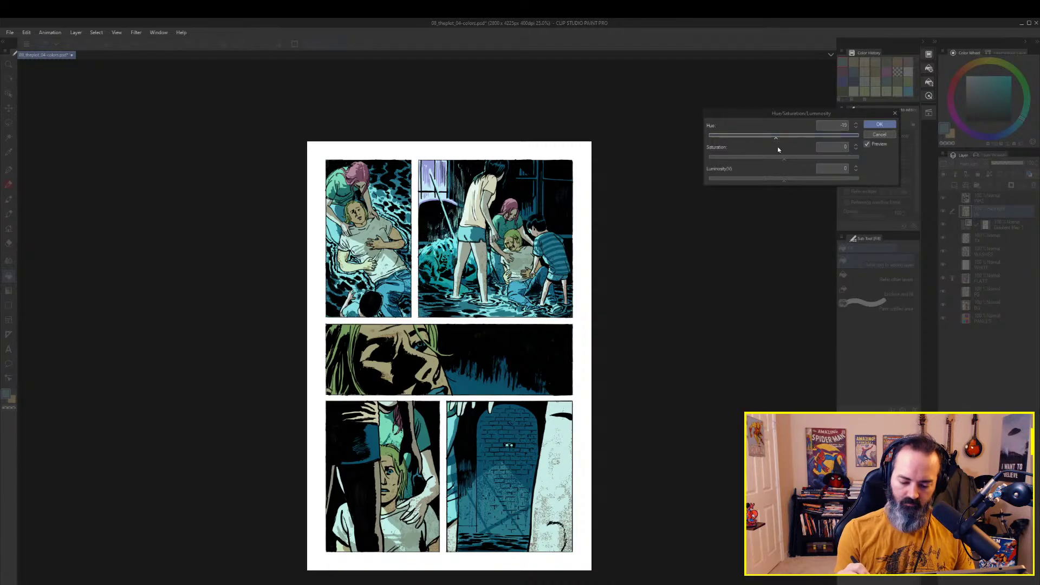
click(876, 126)
key(l)
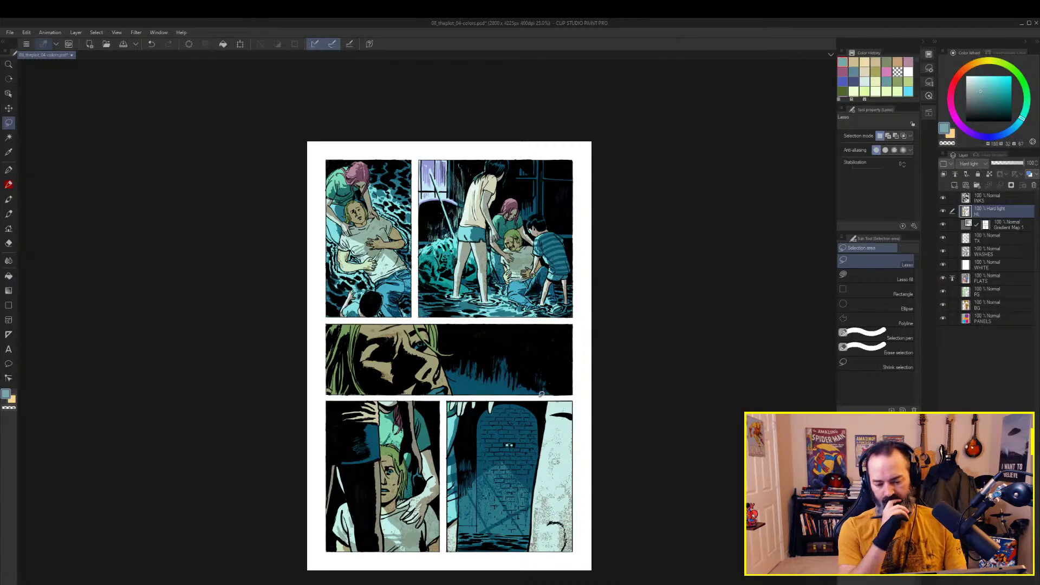
Auto-select the eye and lips of the close-up face in the middle panel, fill them with pale blue, and clear the selection
key(ctrl+plus)
drag(604, 356, 671, 258)
key(w)
click(465, 247)
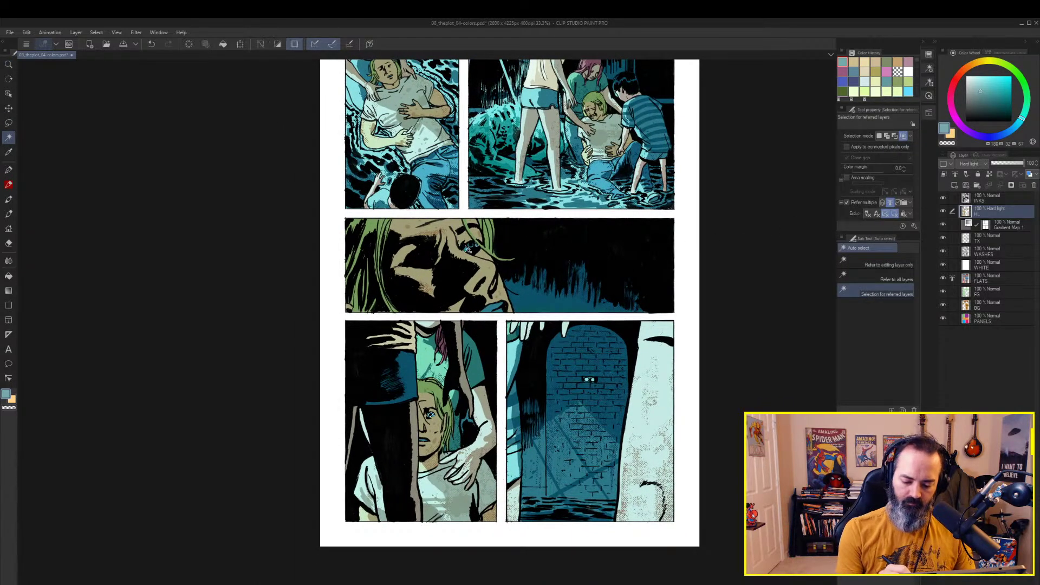
click(499, 307)
drag(705, 166, 677, 225)
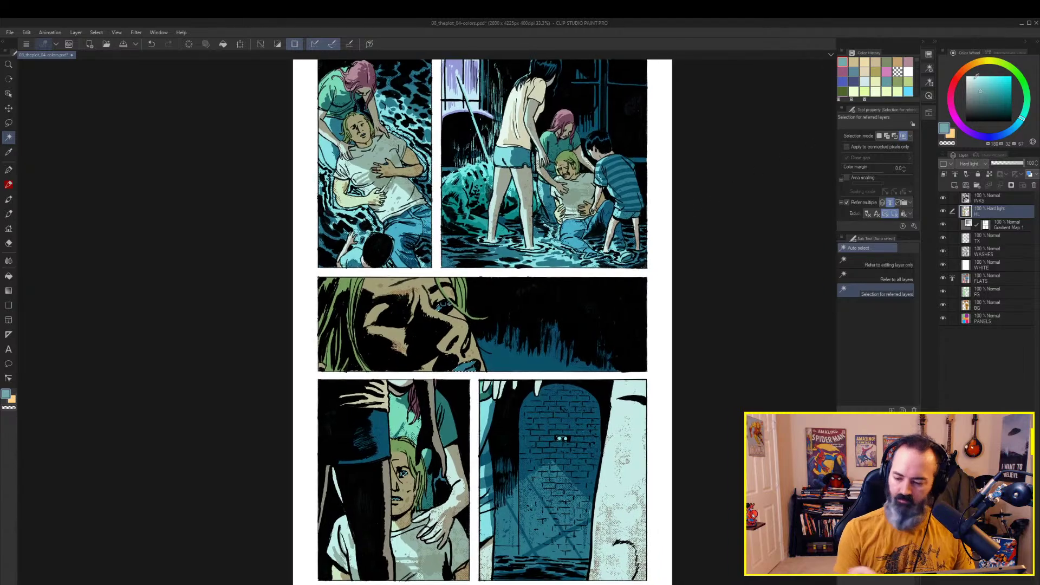
key(g)
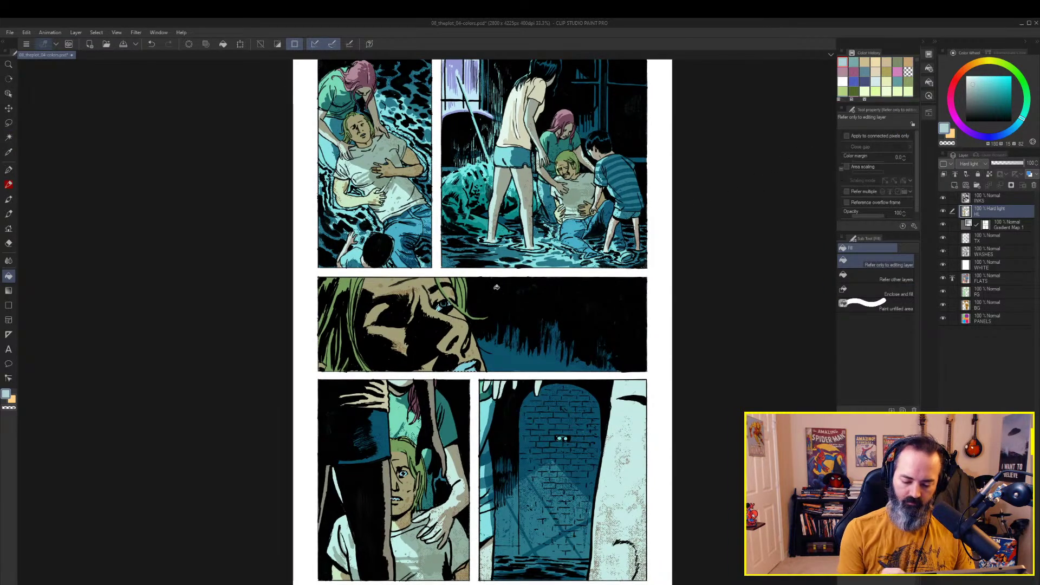
key(m)
key(ctrl+d)
Examine the colouring of the whole page and of the two lowest panels up close
key(slash)
mouse_move(669, 246)
mouse_down()
mouse_move(679, 190)
mouse_move(628, 291)
mouse_up()
alt+click(671, 212)
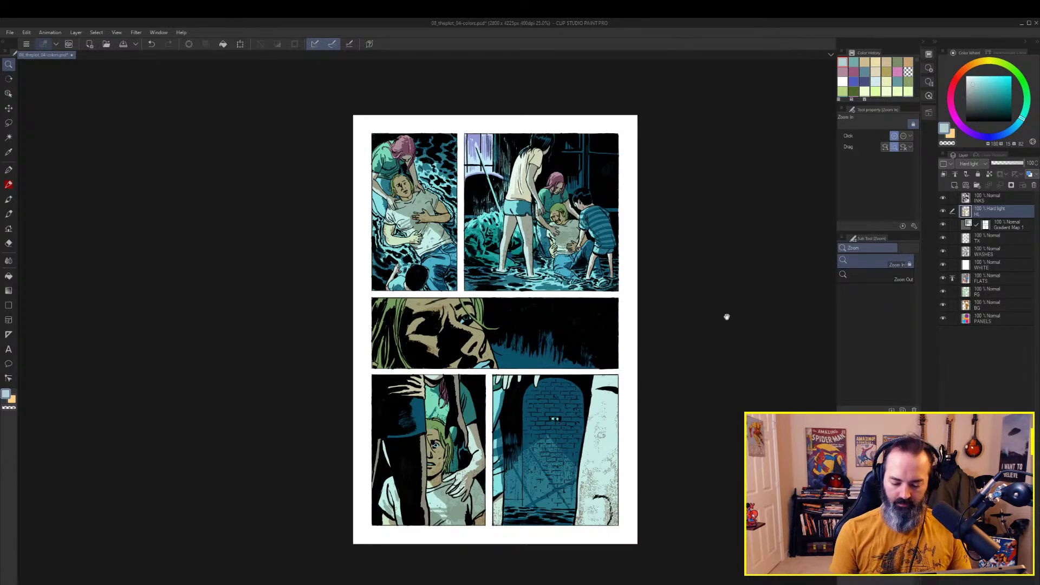
drag(726, 316, 726, 281)
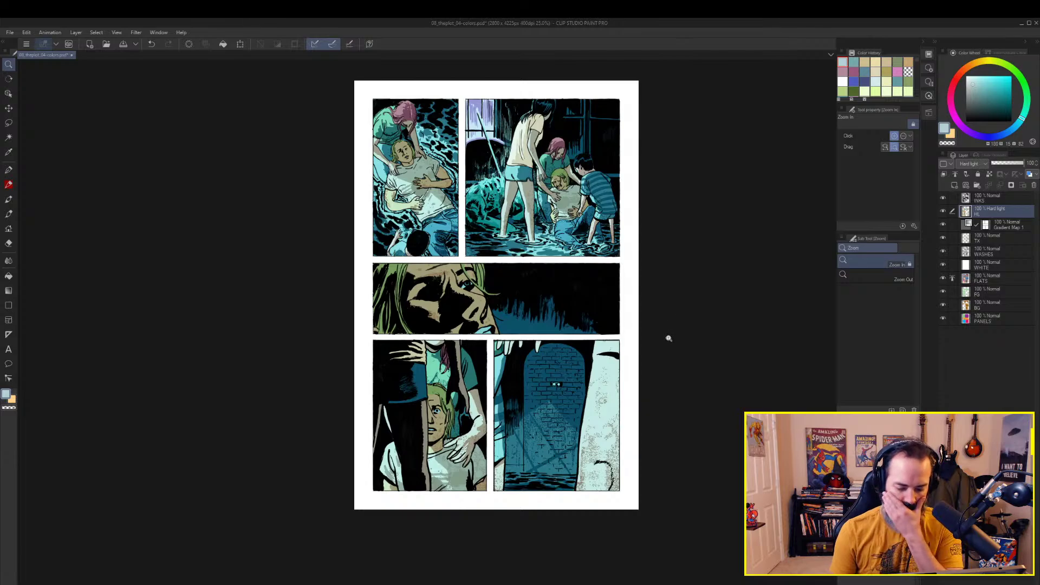
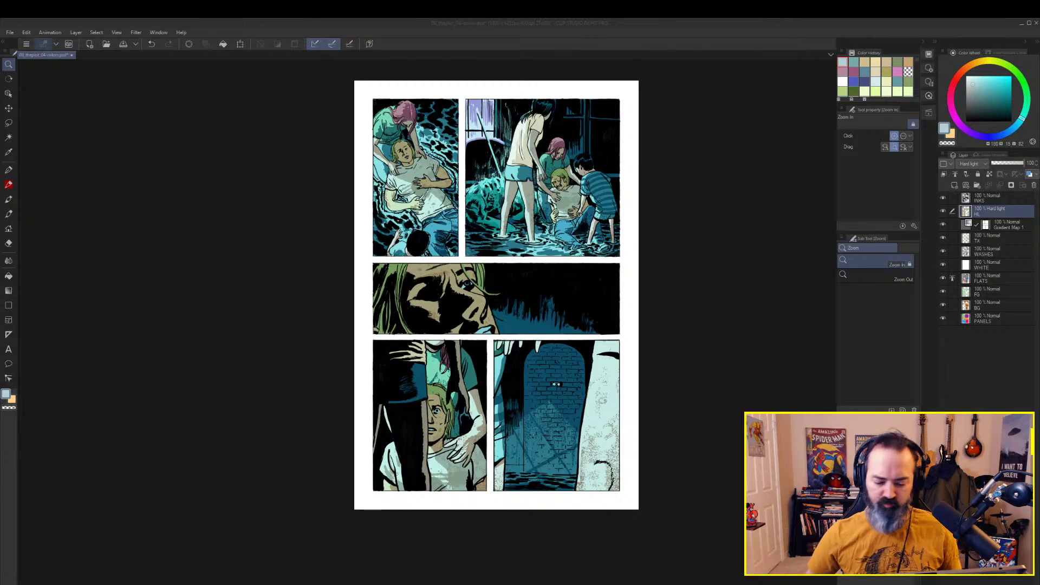
click(644, 239)
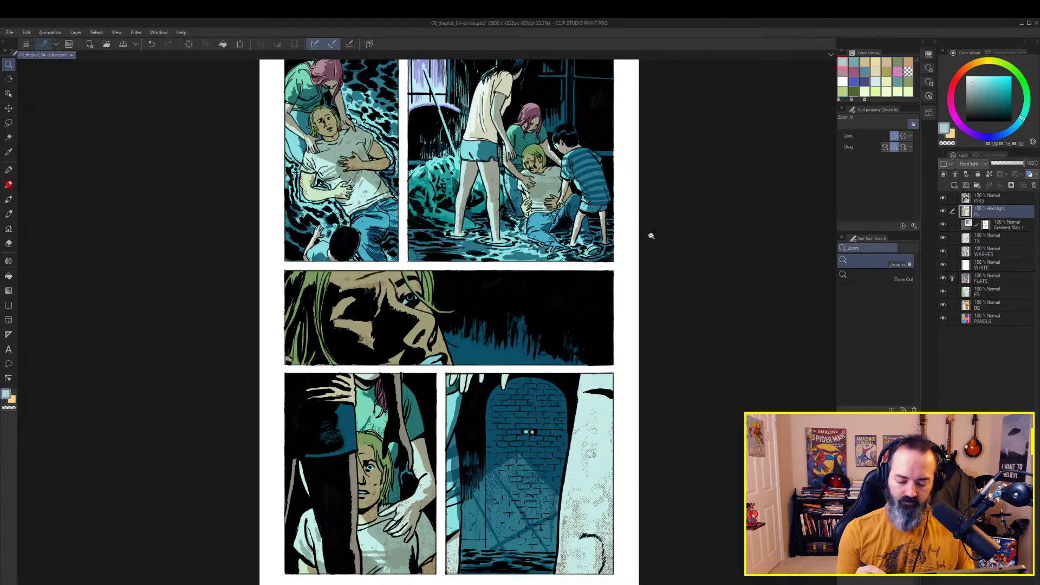
mouse_move(644, 253)
mouse_down()
mouse_move(698, 123)
mouse_move(708, 155)
mouse_up()
key(m)
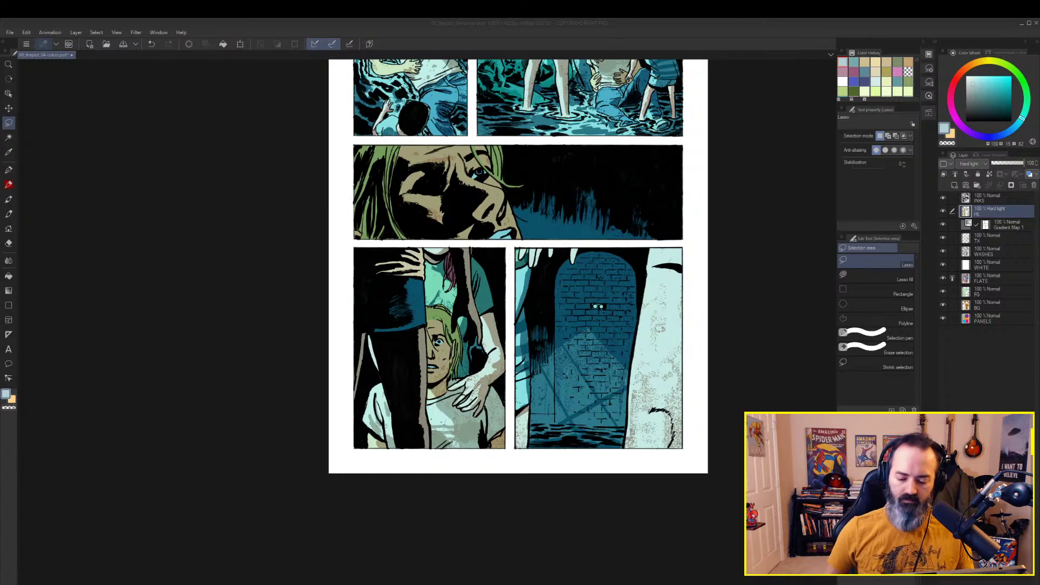
click(659, 232)
key(ctrl+space)
alt+click(645, 215)
mouse_move(631, 219)
mouse_down()
mouse_move(620, 298)
mouse_move(630, 236)
mouse_up()
click(517, 292)
click(486, 251)
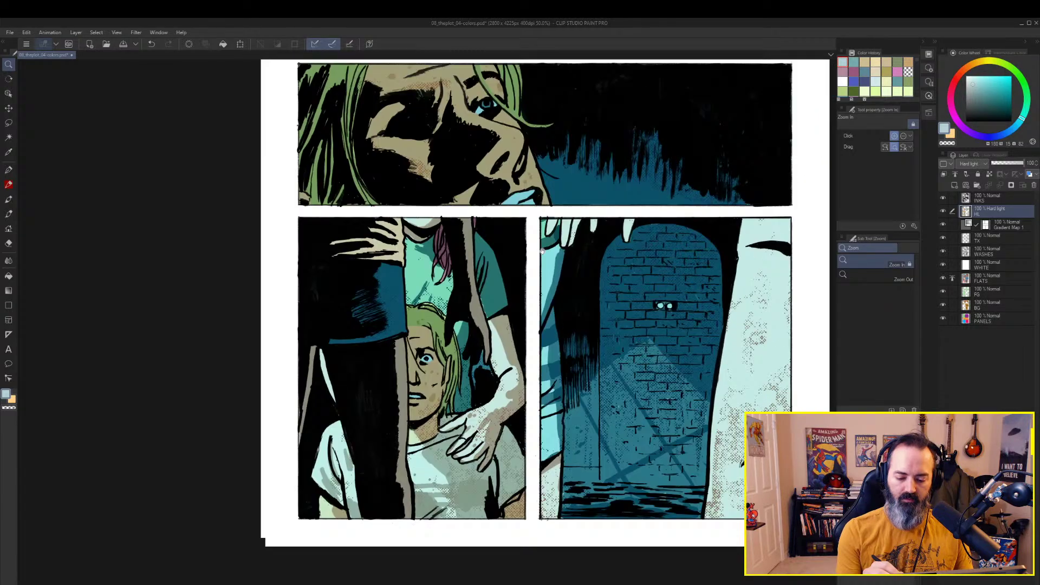
drag(542, 251, 644, 234)
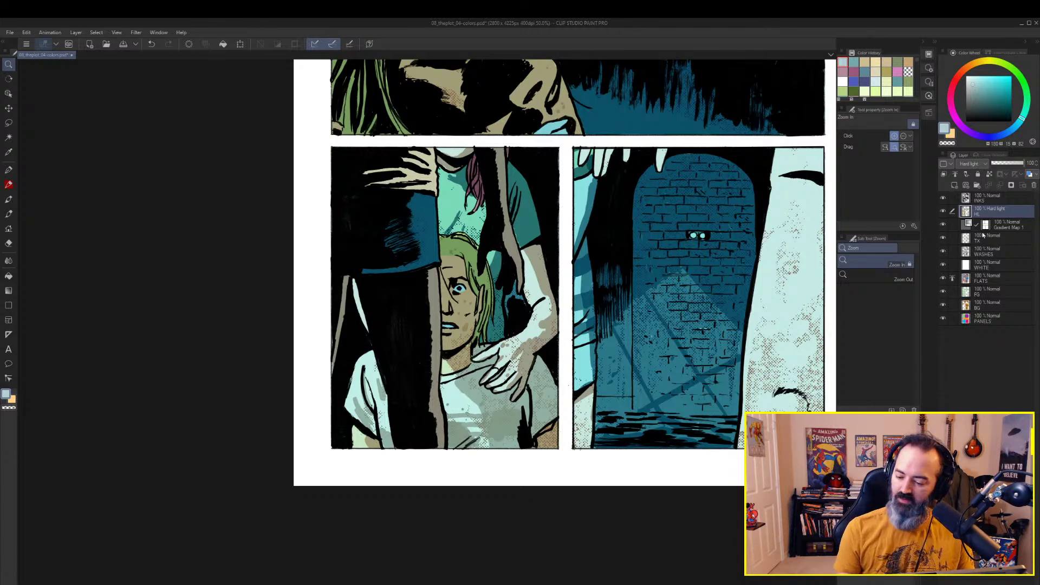
Add a second Hard light layer named HL above the existing one and auto-select the standing figure's clothes and skin
key(ctrl+c)
key(ctrl+v)
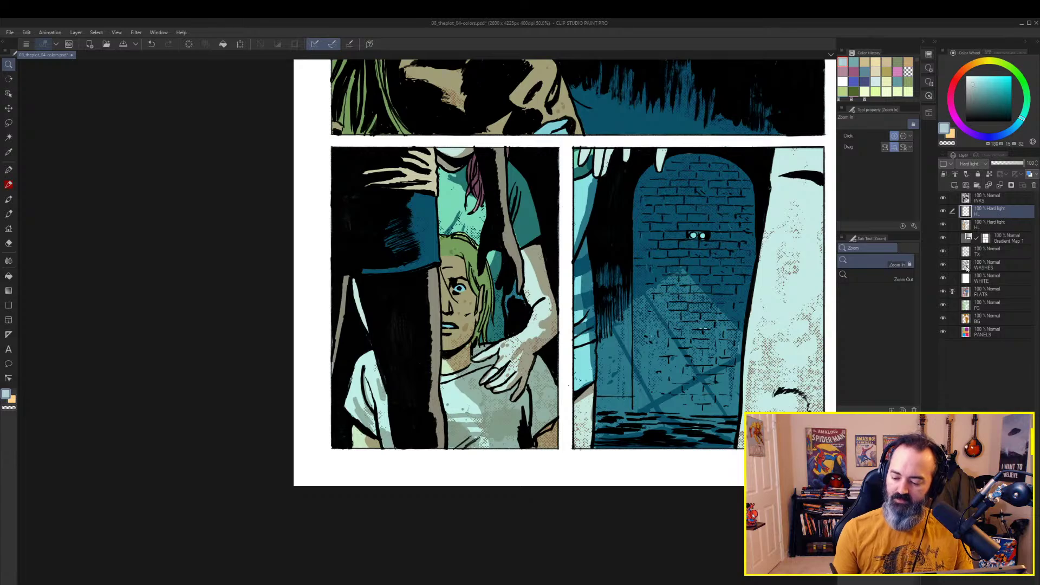
key(w)
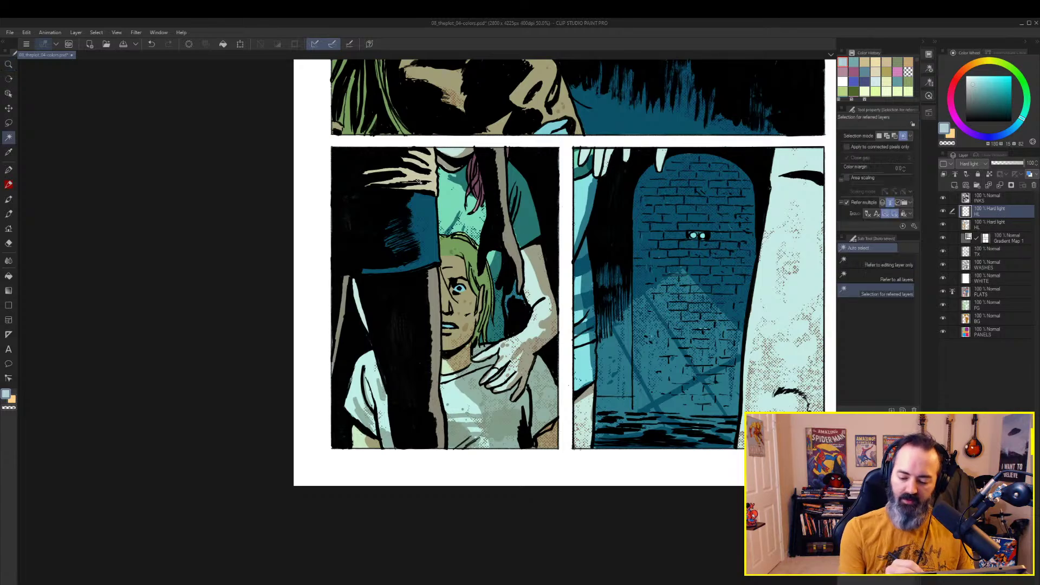
click(415, 184)
shift+click(417, 223)
shift+click(414, 303)
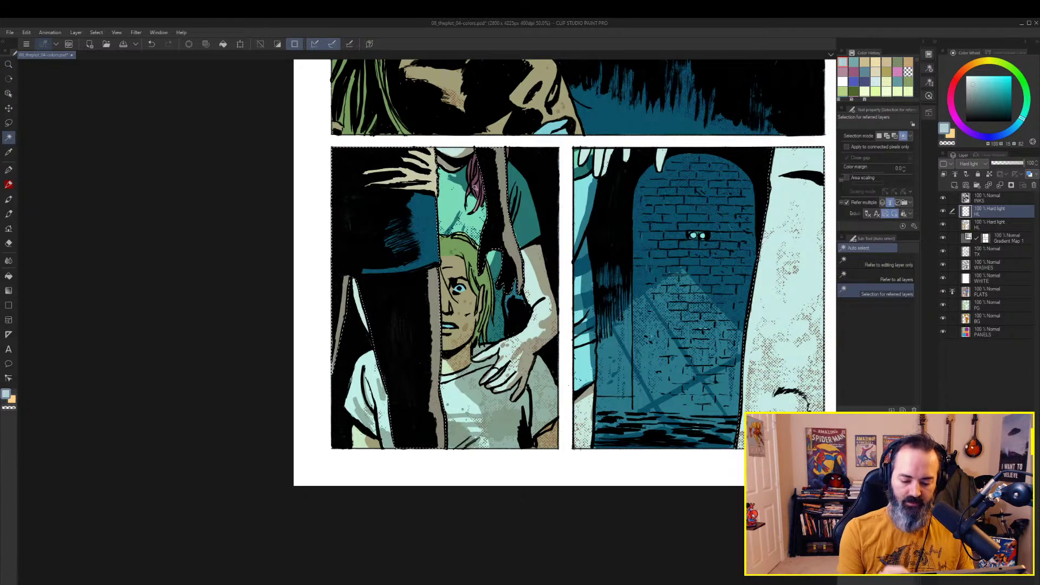
key(q)
key(q)
scroll(543, 206, right, 2)
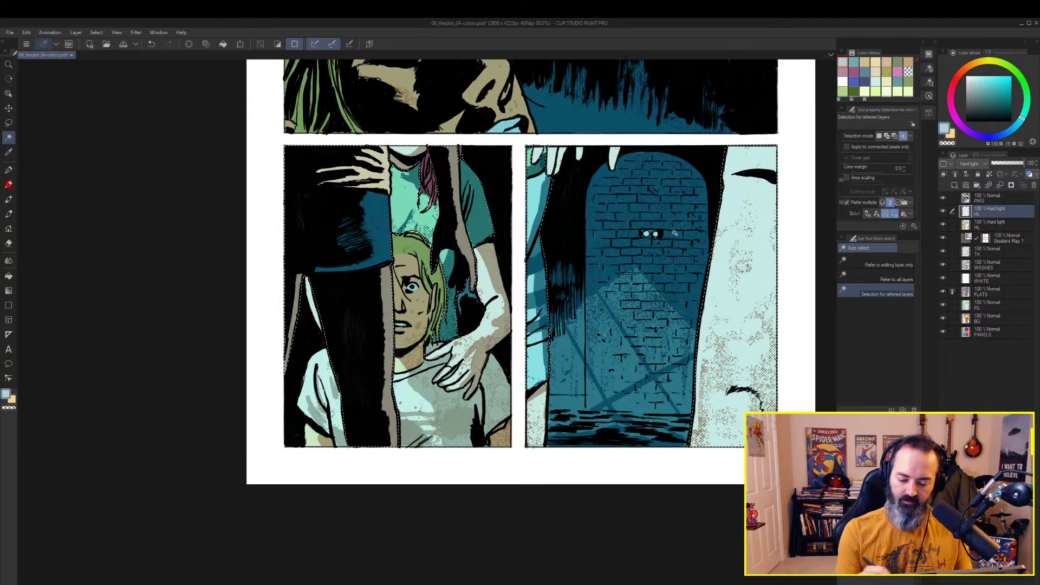
key(ctrl+z)
Set the drawing colour to a muted blue and fill the selected standing figure with it on the new HL layer
key(slash)
alt+click(641, 220)
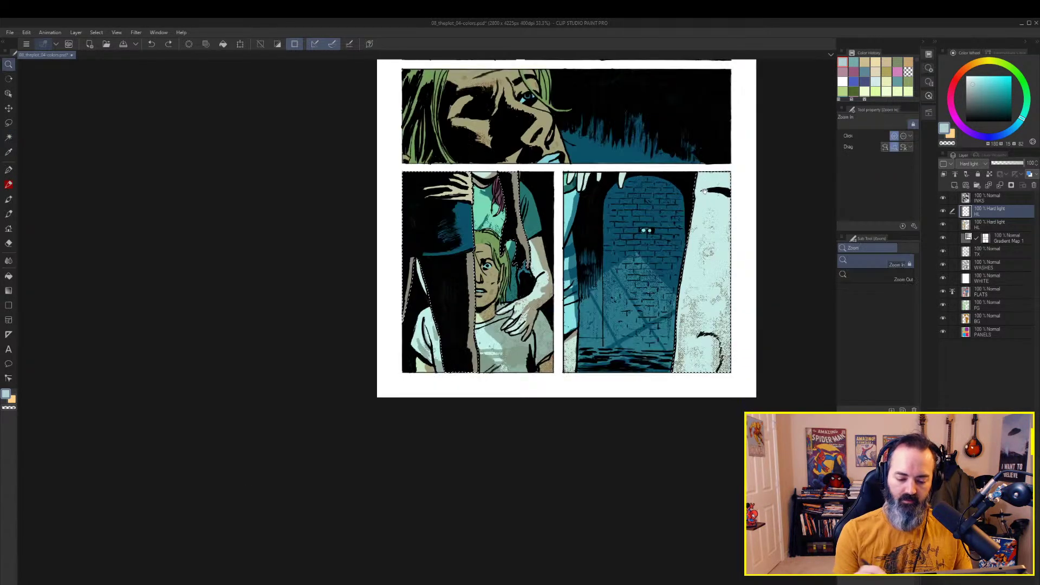
drag(641, 220, 569, 286)
click(981, 97)
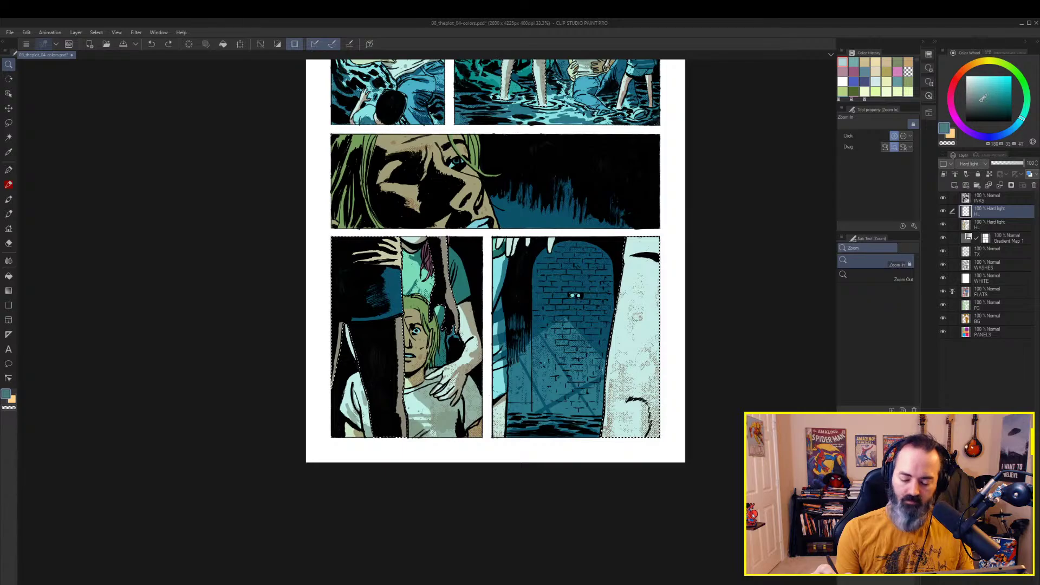
click(1015, 127)
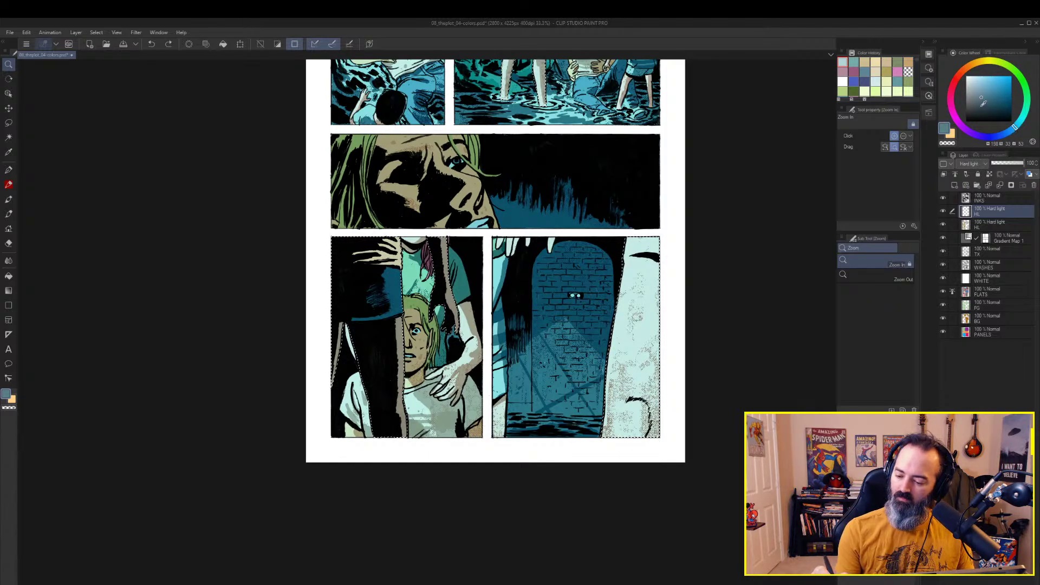
key(g)
click(634, 325)
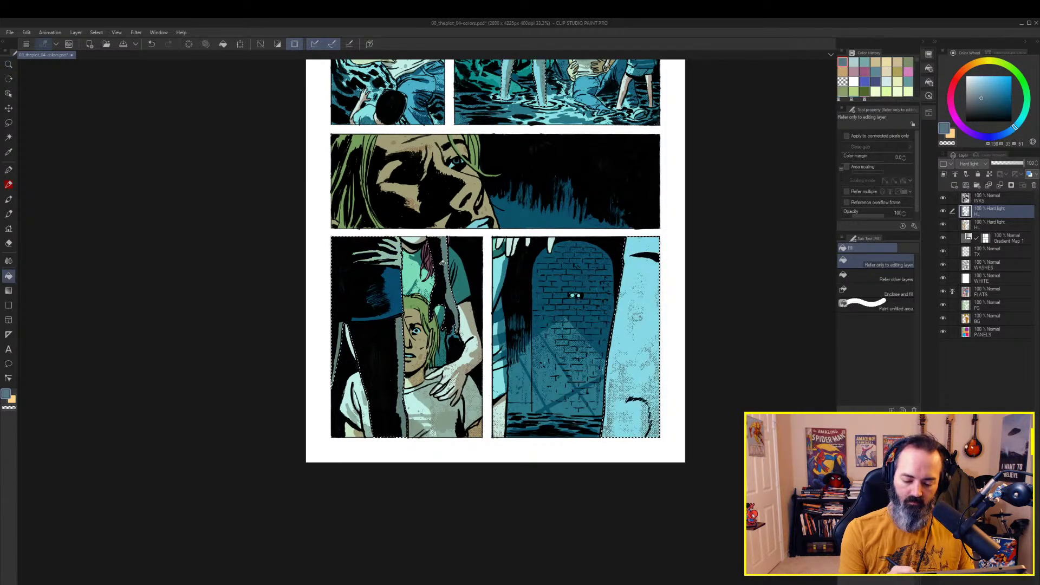
Try to darken the standing figure's blue fill by lowering its luminosity with Hue/Saturation/Luminosity
key(ctrl+d)
click(781, 180)
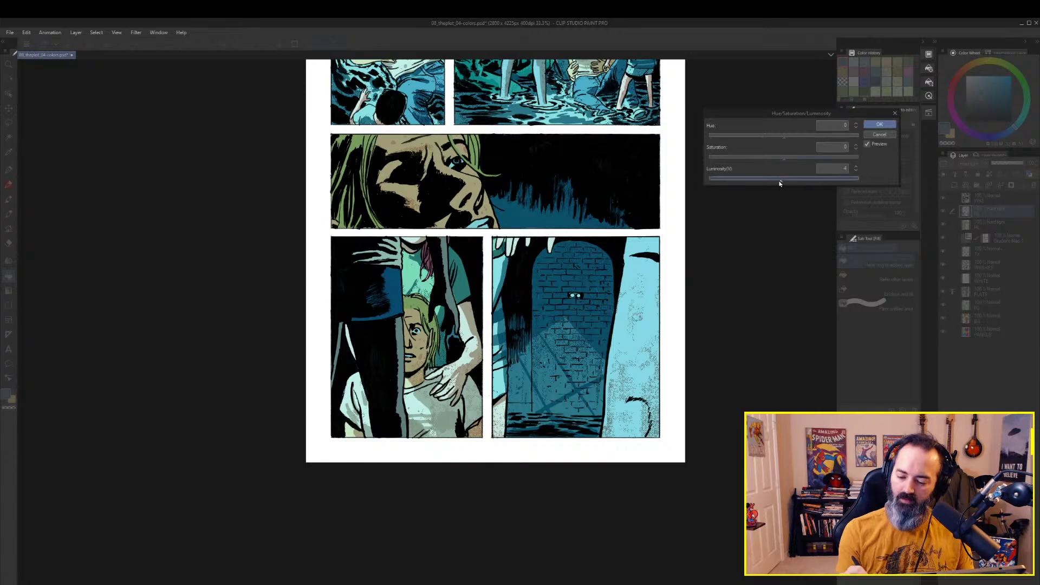
drag(766, 185, 763, 186)
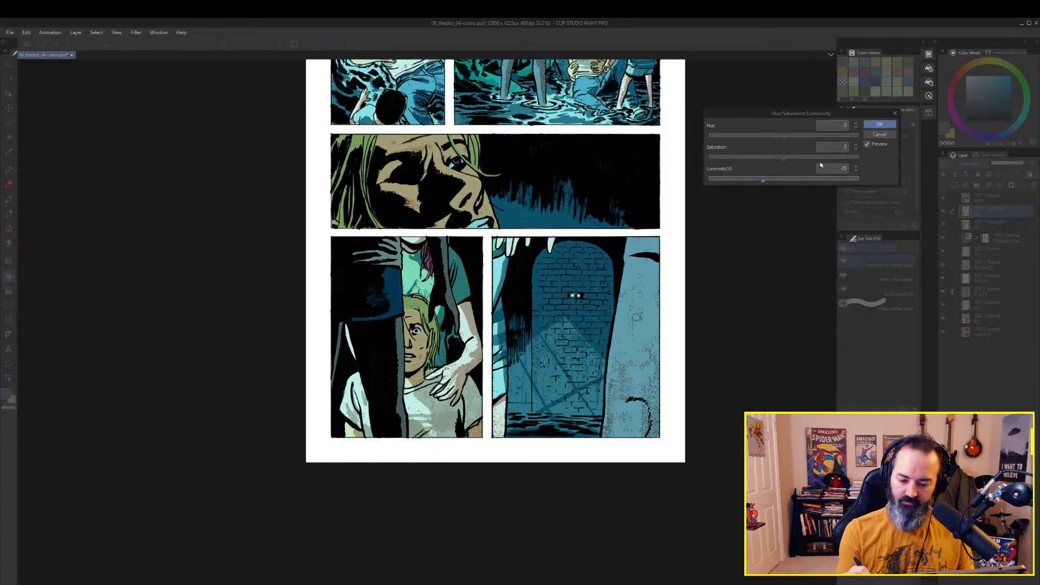
click(880, 134)
key(m)
scroll(680, 162, down, 1)
drag(676, 149, 647, 271)
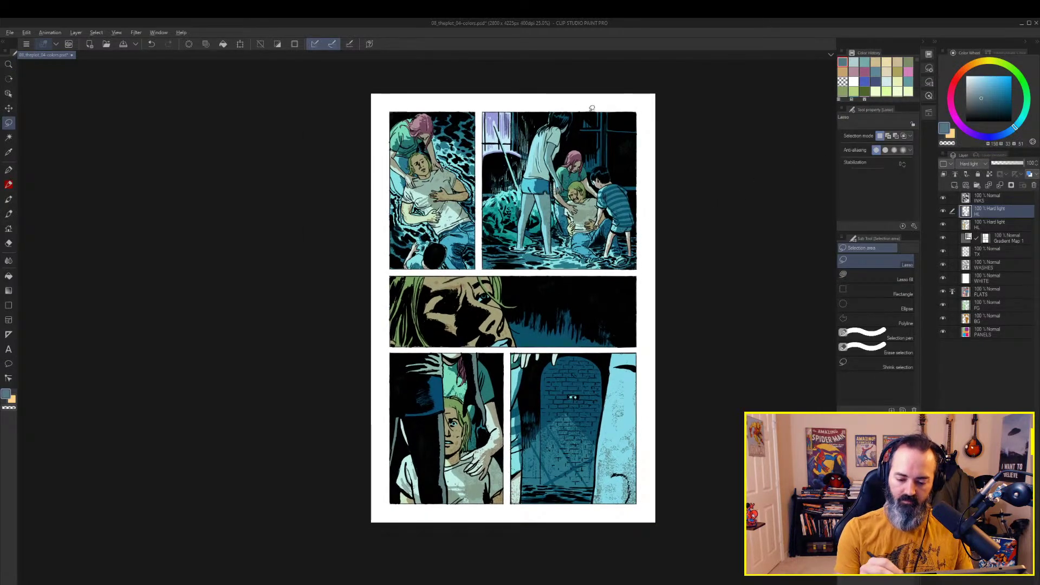
Undo the standing figure's blue fill and refill the selected figure with a darker muted teal on the upper HL layer
key(ctrl+z)
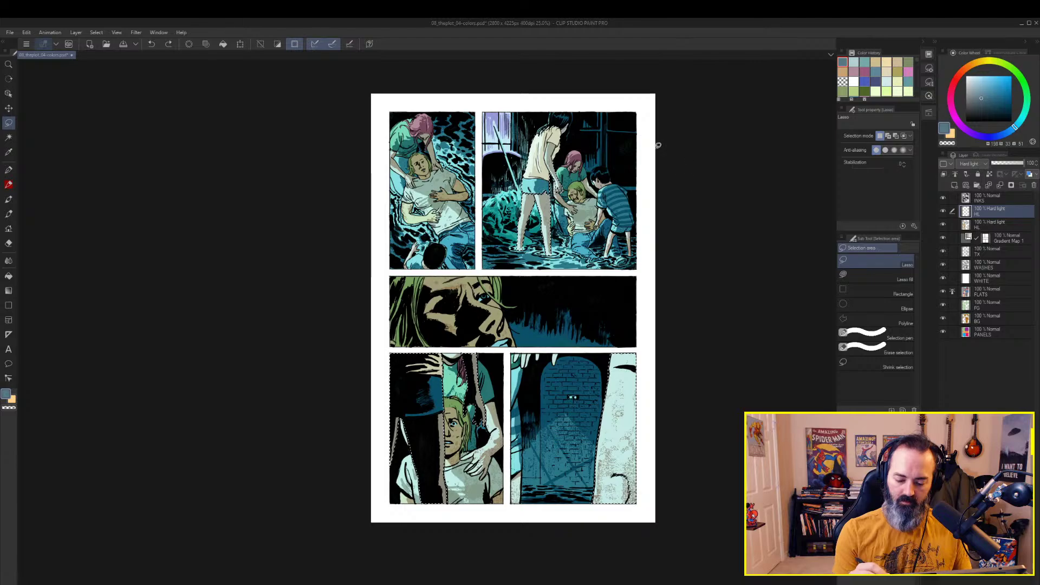
mouse_move(590, 120)
mouse_down()
mouse_move(509, 119)
mouse_move(607, 128)
mouse_up()
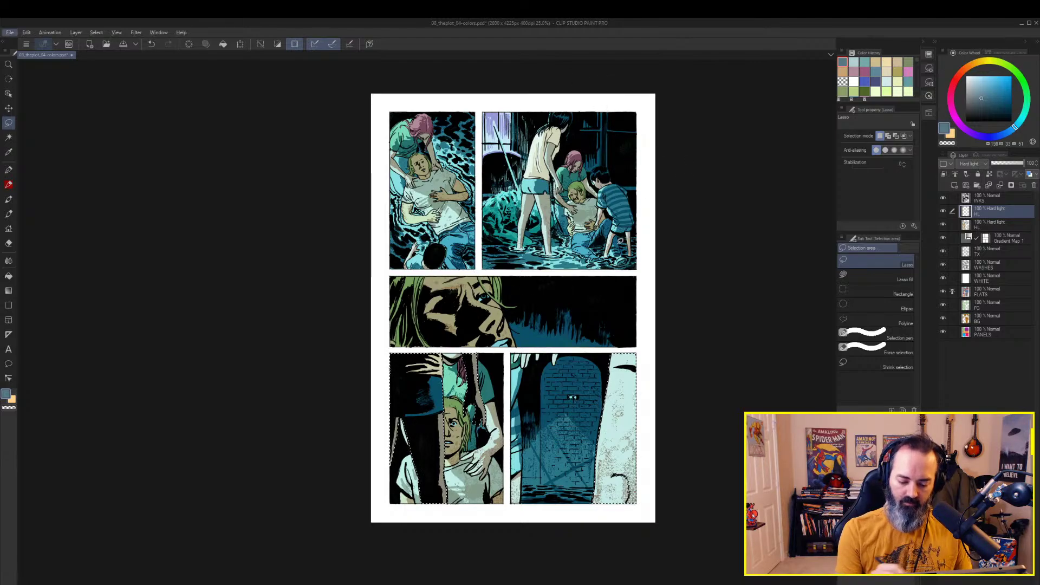
drag(623, 313, 634, 225)
key(ctrl+space)
click(621, 227)
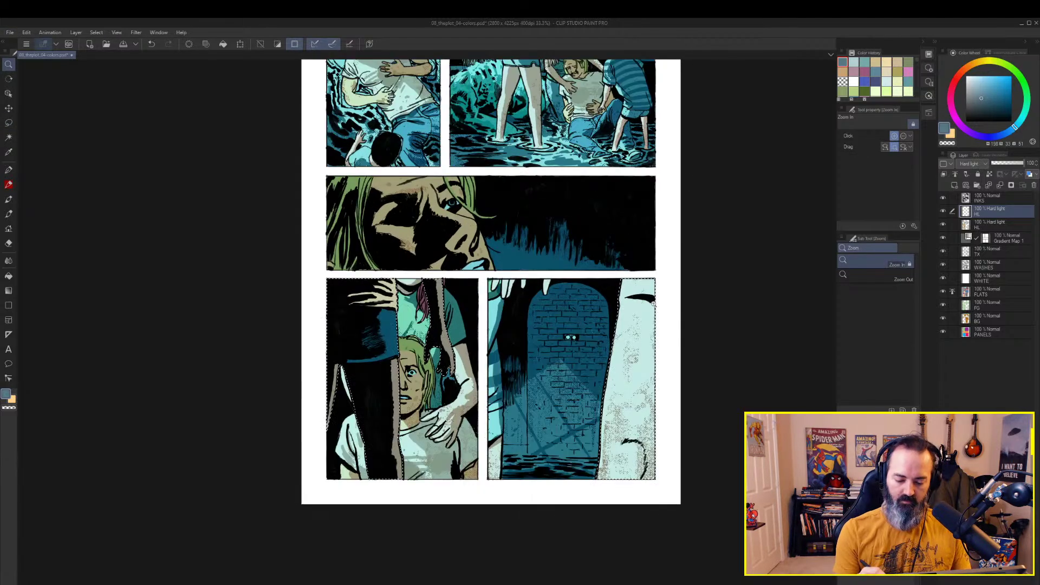
click(981, 105)
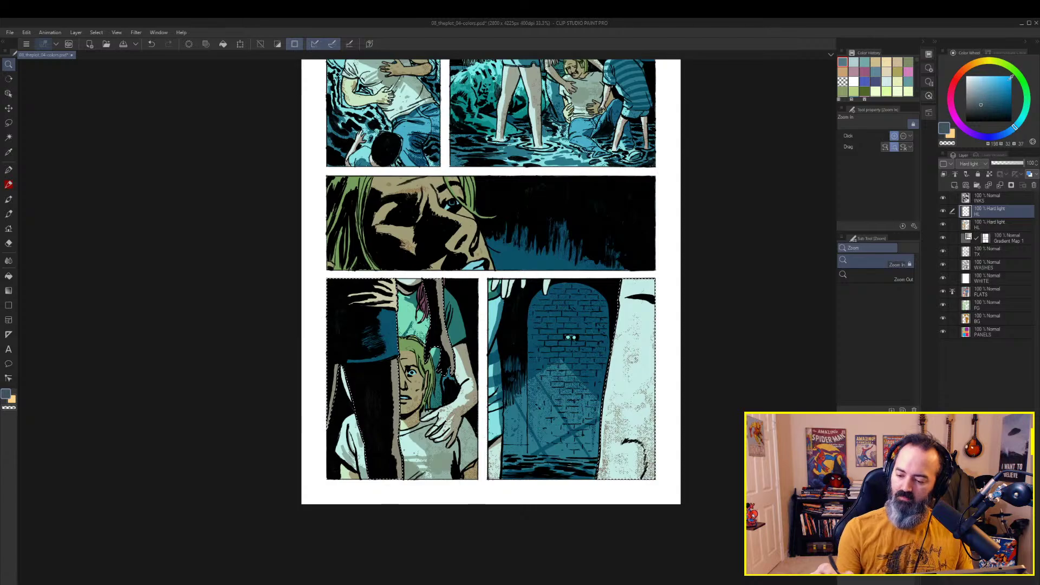
drag(1015, 127, 1021, 120)
key(g)
click(634, 312)
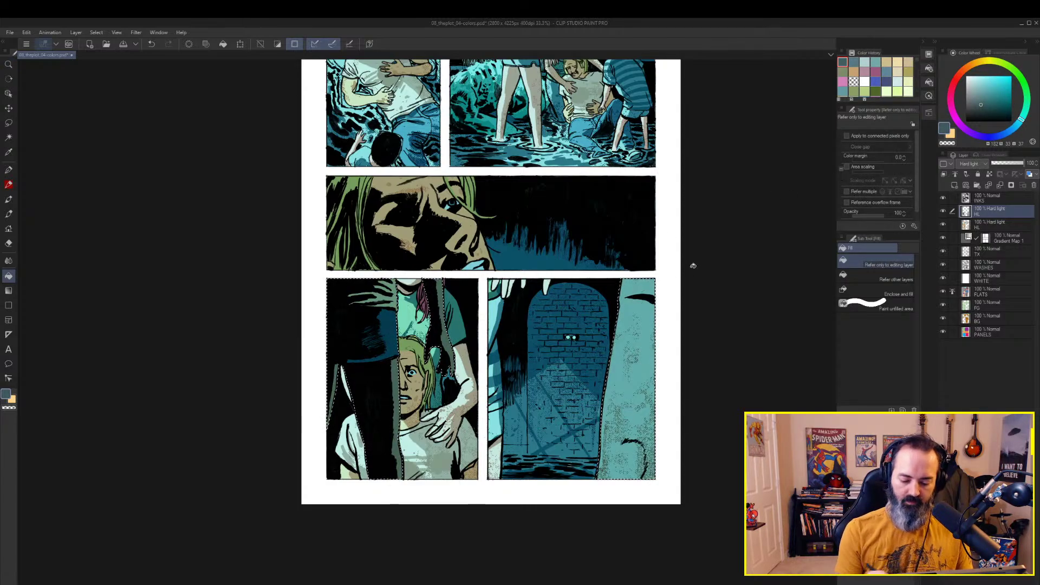
key(ctrl+d)
key(m)
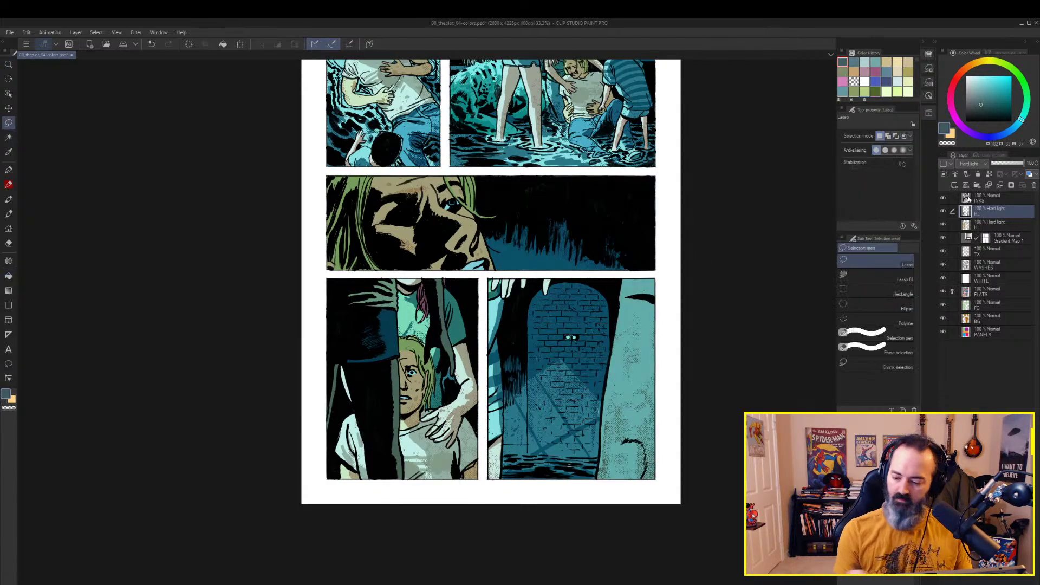
Darken the fills on the upper HL layer by lowering the luminosity to about -18 with Hue/Saturation/Luminosity
key(ctrl+u)
click(768, 181)
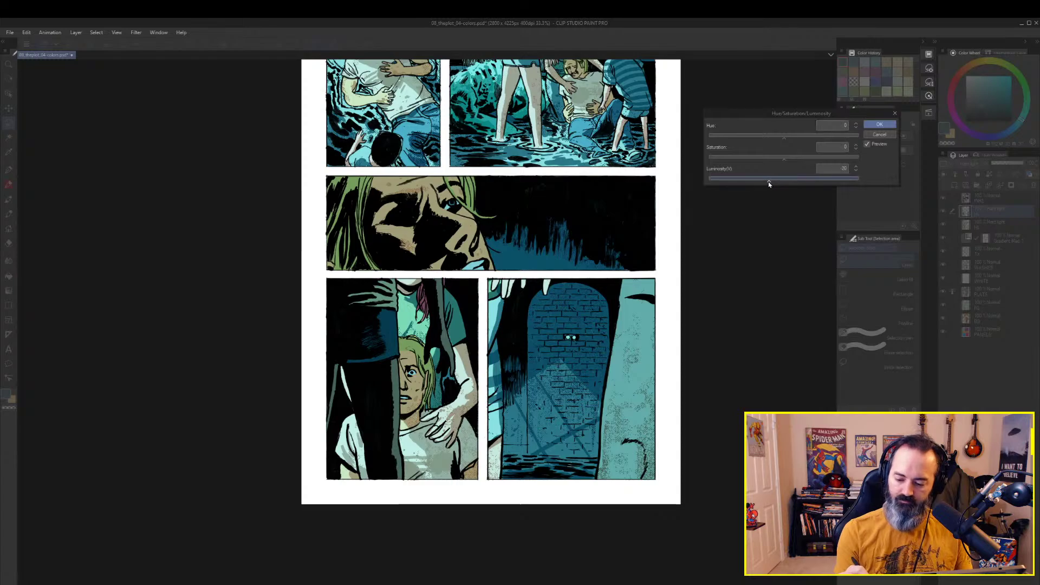
drag(769, 184, 771, 185)
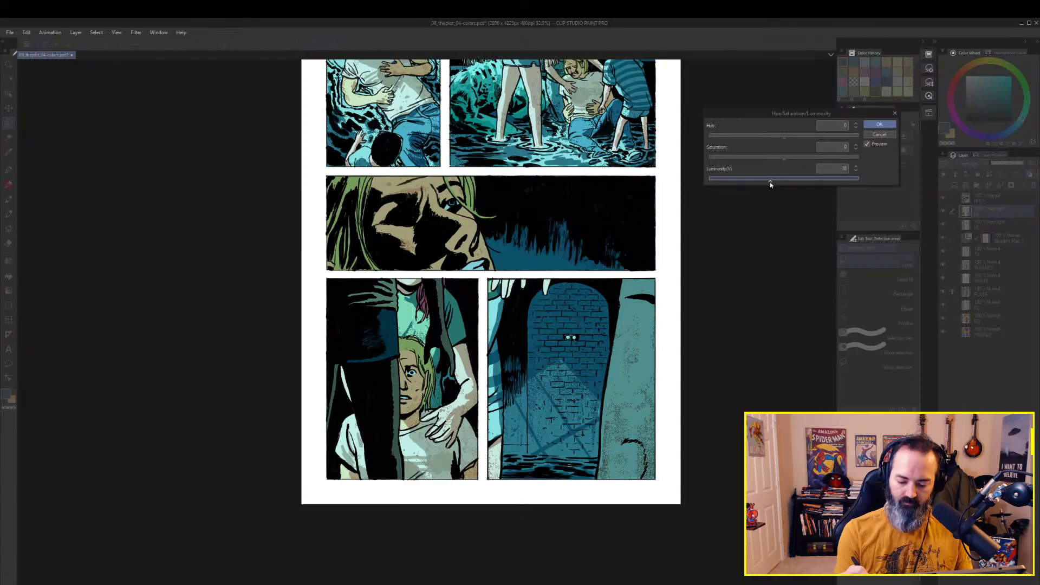
click(879, 125)
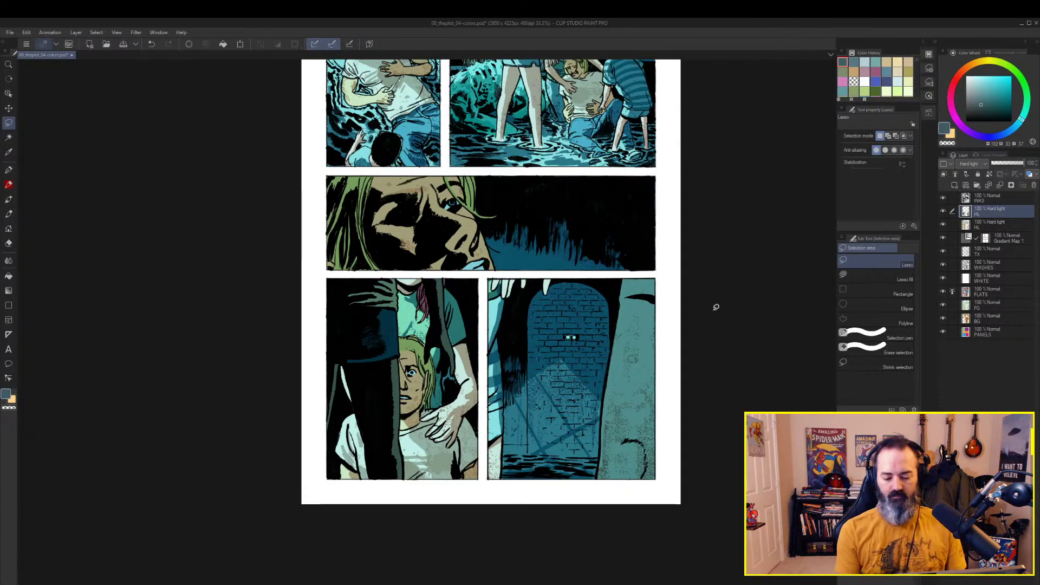
Auto-select the brick doorway and the dark background flats around it in the final panel
scroll(709, 234, down, 2)
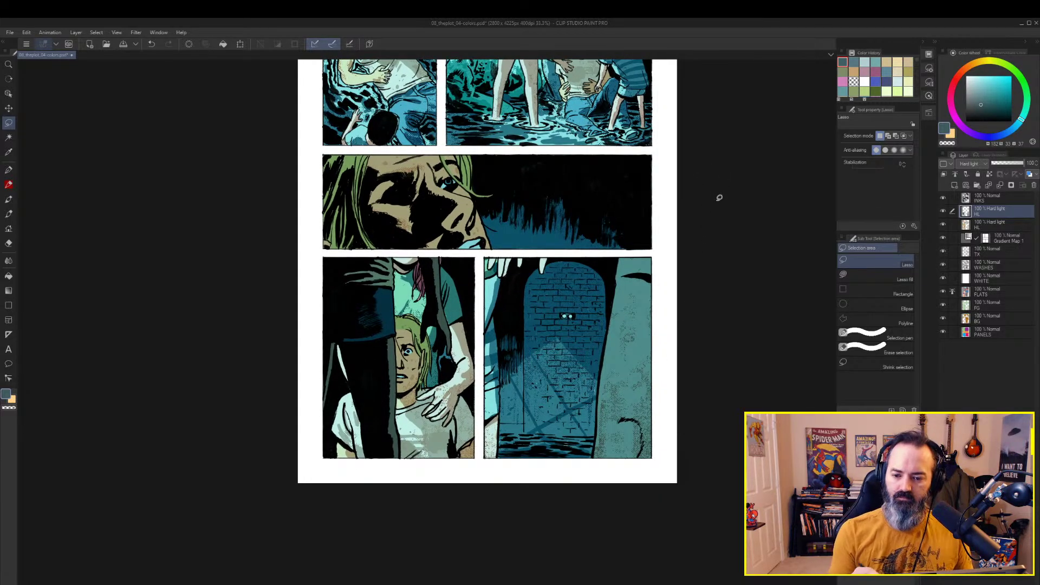
scroll(715, 190, down, 2)
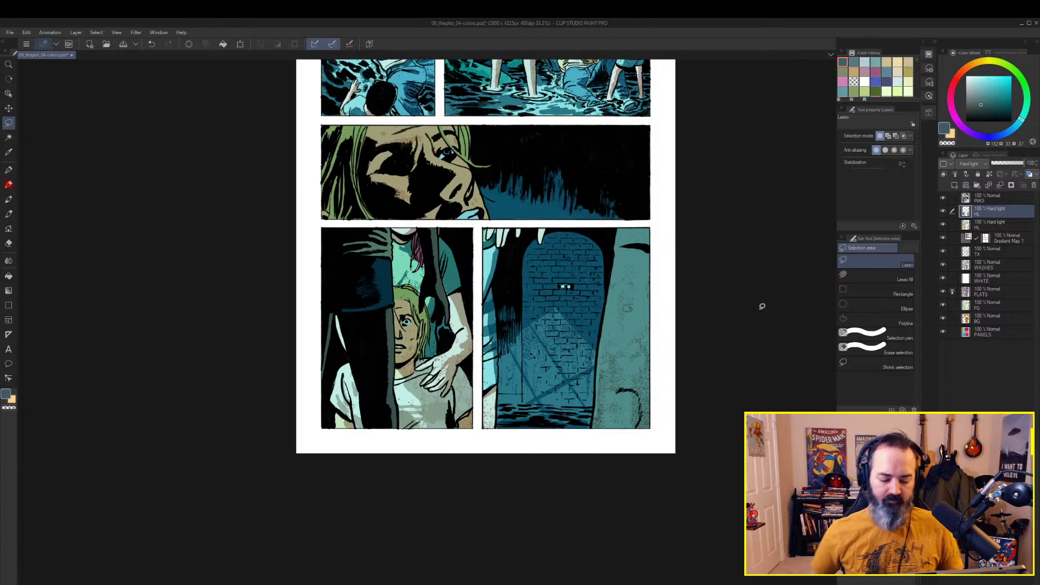
drag(737, 158, 729, 196)
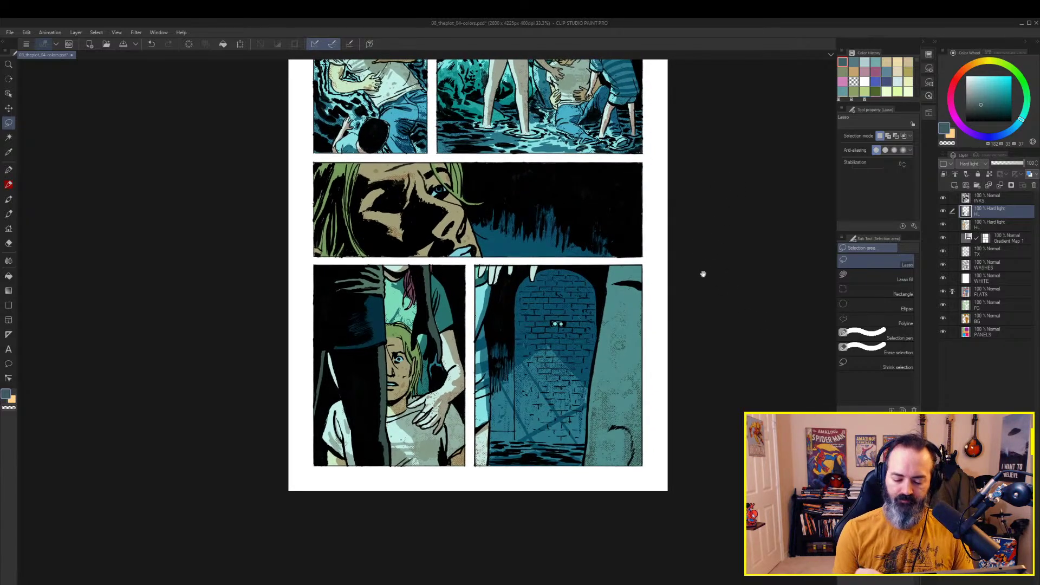
drag(701, 274, 699, 232)
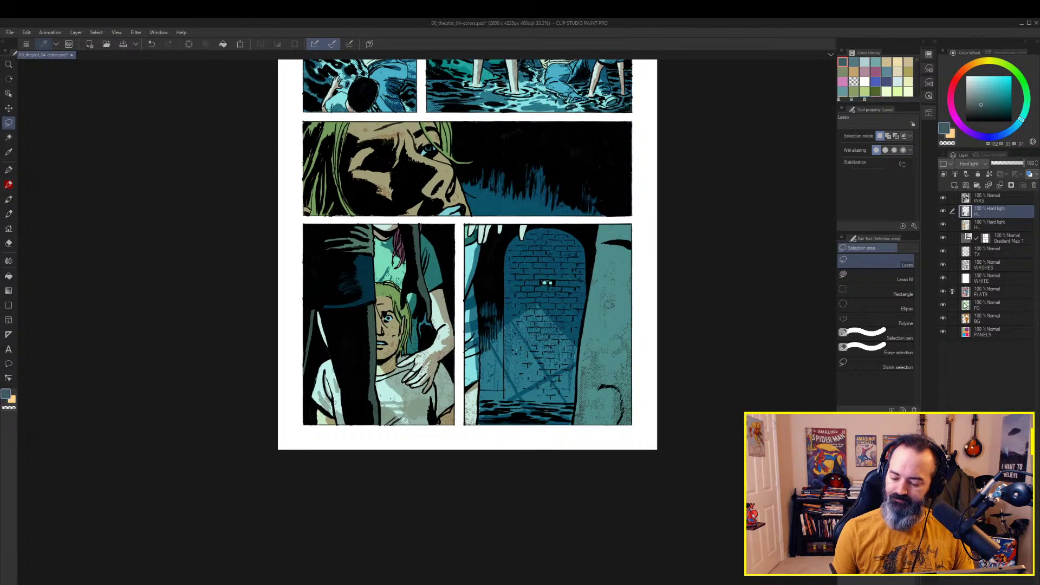
key(w)
click(562, 311)
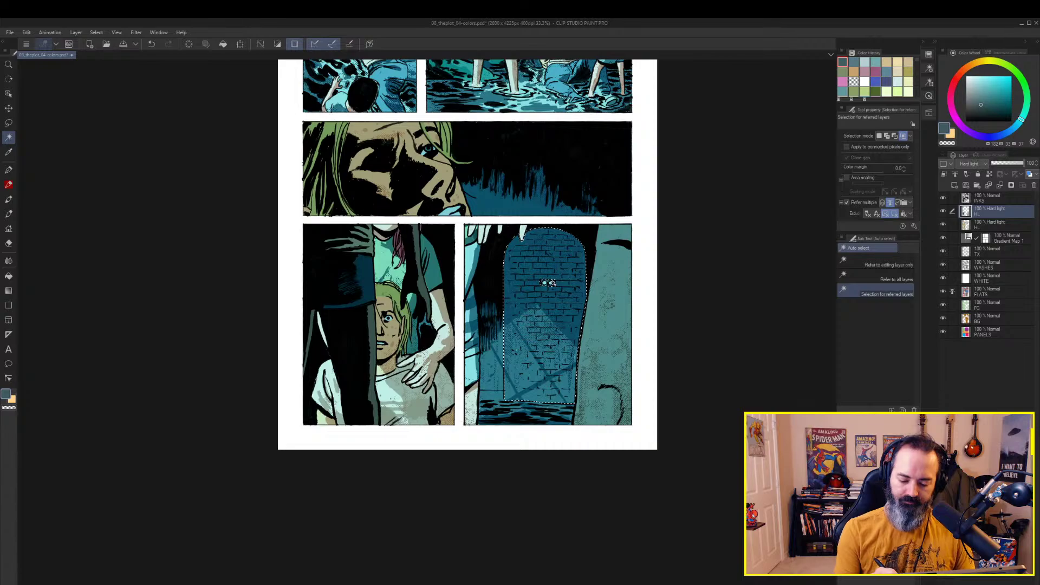
click(614, 244)
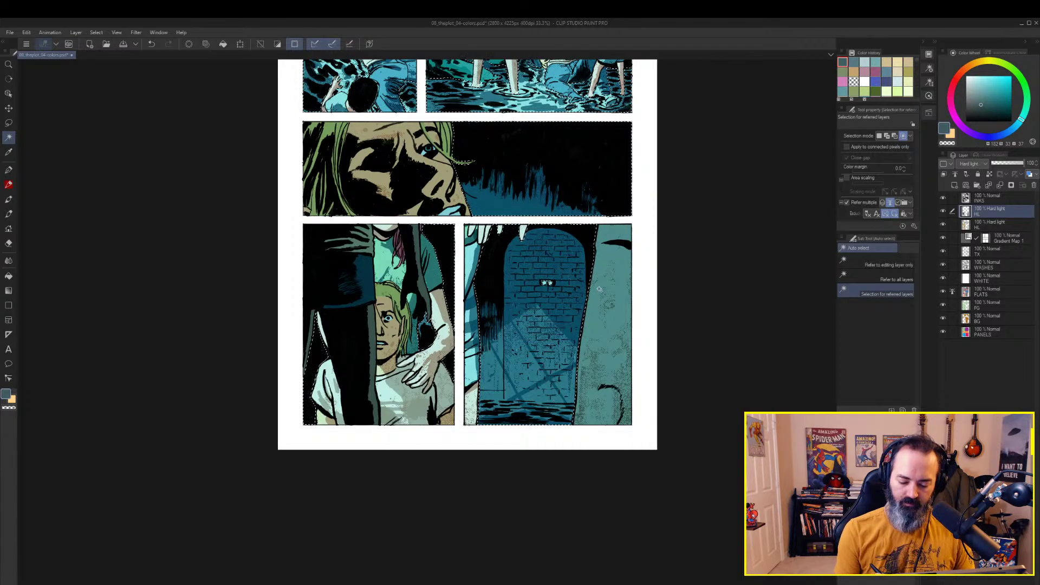
Limit the background selection to the brick doorway panel by lassoing away the parts in the other panels
key(m)
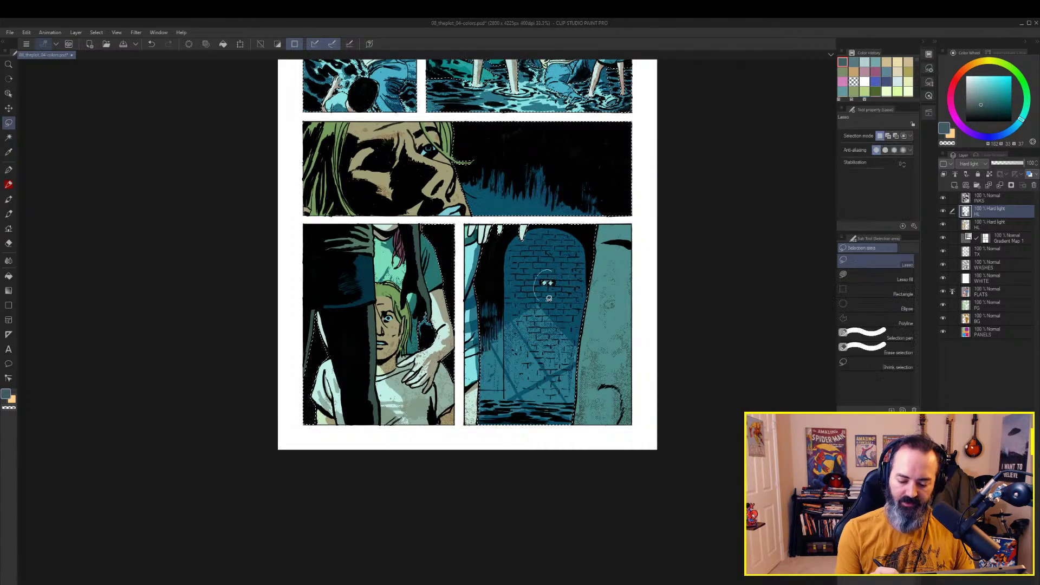
drag(643, 246, 677, 320)
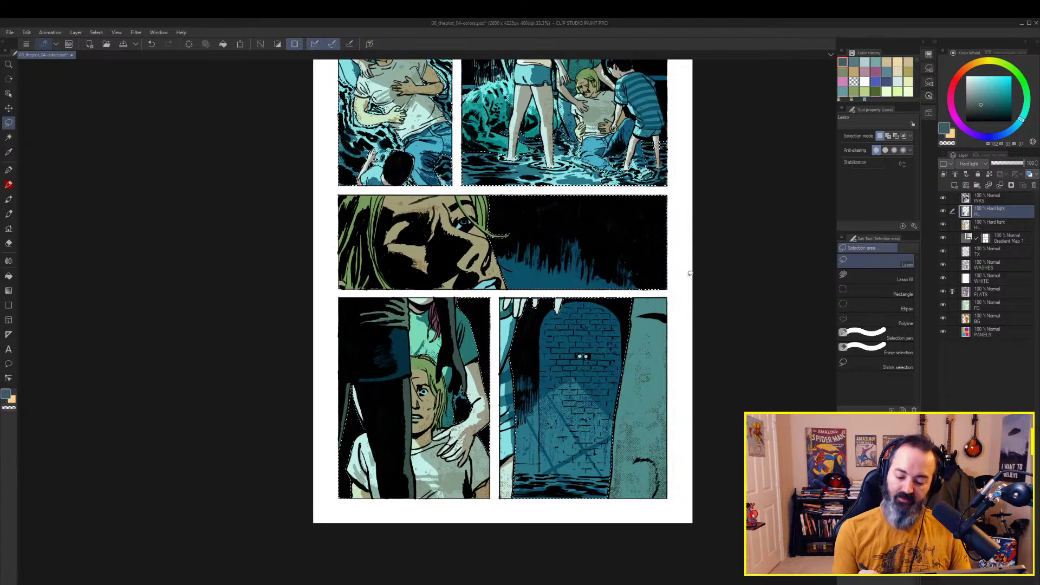
mouse_move(689, 274)
mouse_down()
mouse_move(653, 291)
mouse_move(499, 292)
mouse_move(502, 512)
mouse_move(358, 516)
mouse_move(263, 186)
mouse_move(458, 96)
mouse_move(681, 120)
mouse_up()
drag(633, 202, 622, 329)
mouse_move(659, 93)
mouse_down()
mouse_move(653, 287)
mouse_move(535, 67)
mouse_move(645, 90)
mouse_up()
drag(691, 317, 681, 200)
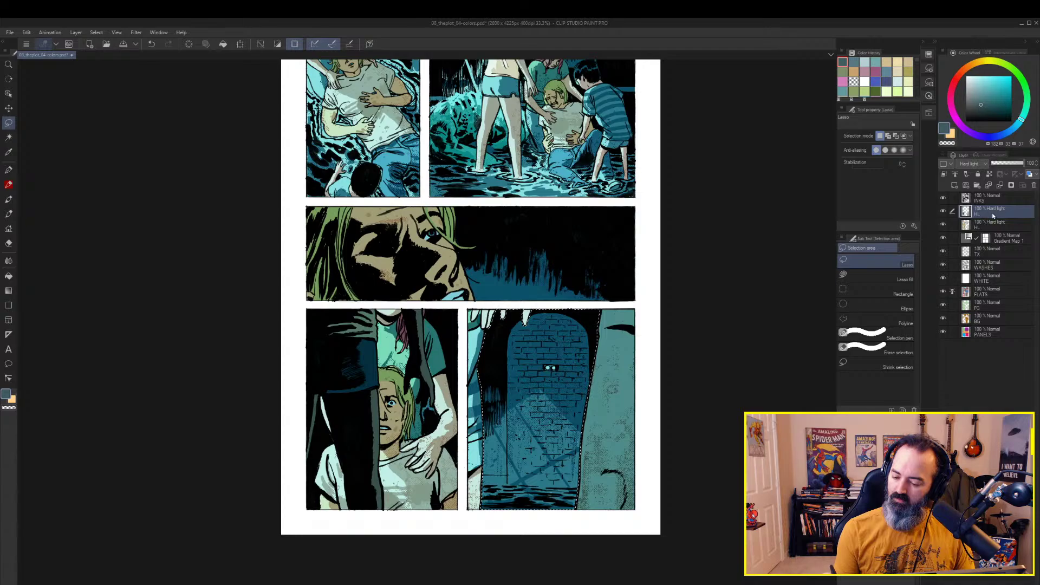
Fill the selected doorway background with transparent colour on the Gradient Map 1 layer mask to remove the map there
click(972, 226)
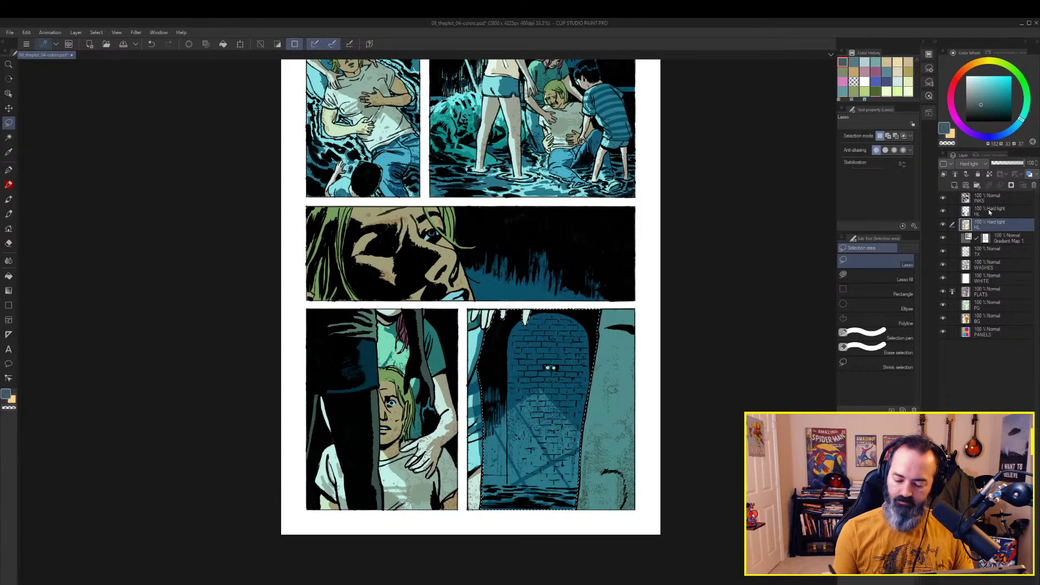
click(986, 240)
key(g)
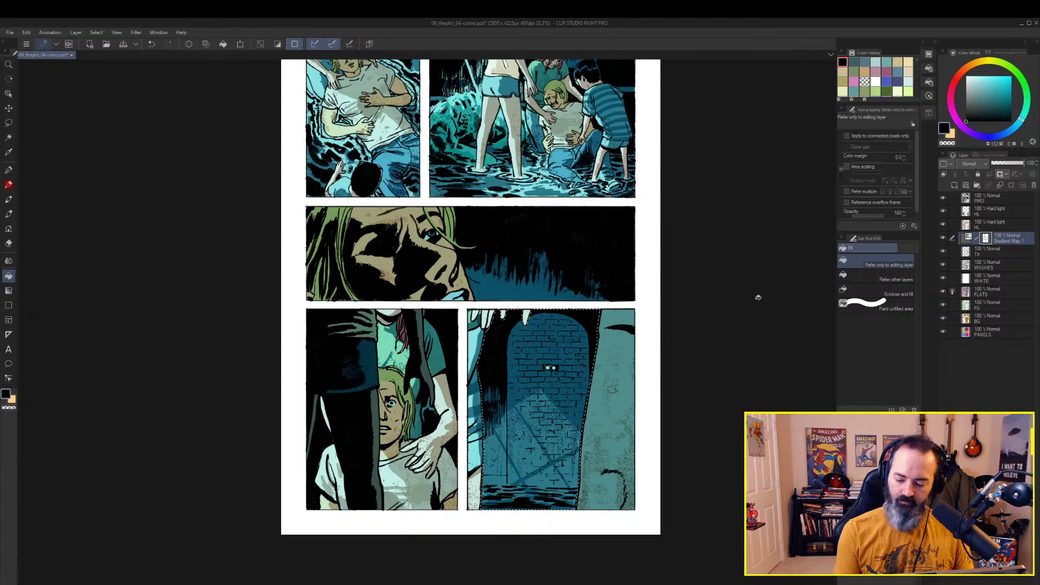
key(c)
click(577, 334)
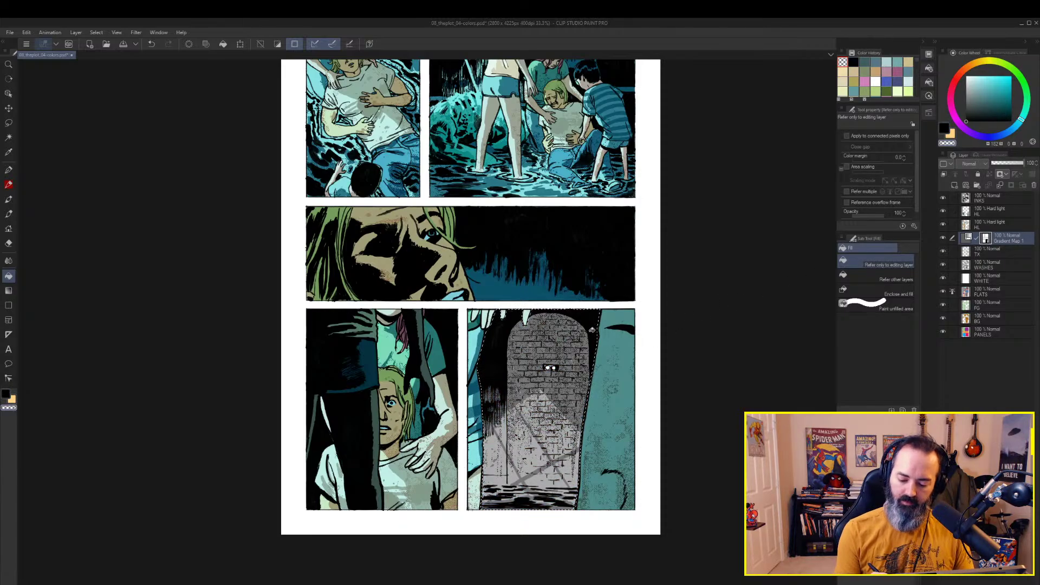
Check the Gradient Map 1 mask by toggling it and its mask area display, and load the mask as a selection
shift+click(986, 239)
shift+click(988, 240)
alt+click(989, 240)
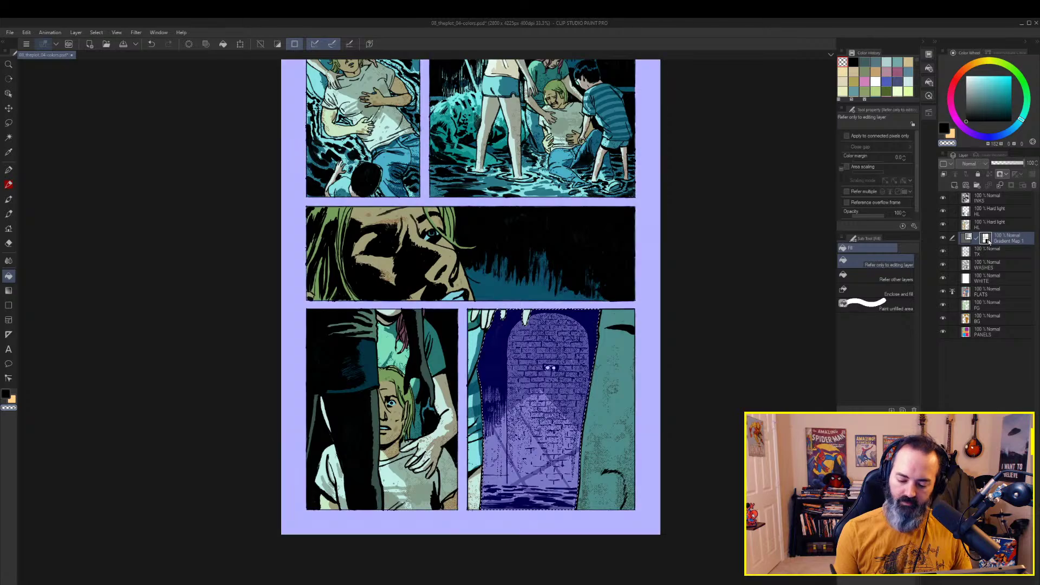
alt+click(988, 240)
ctrl+click(989, 240)
alt+click(989, 241)
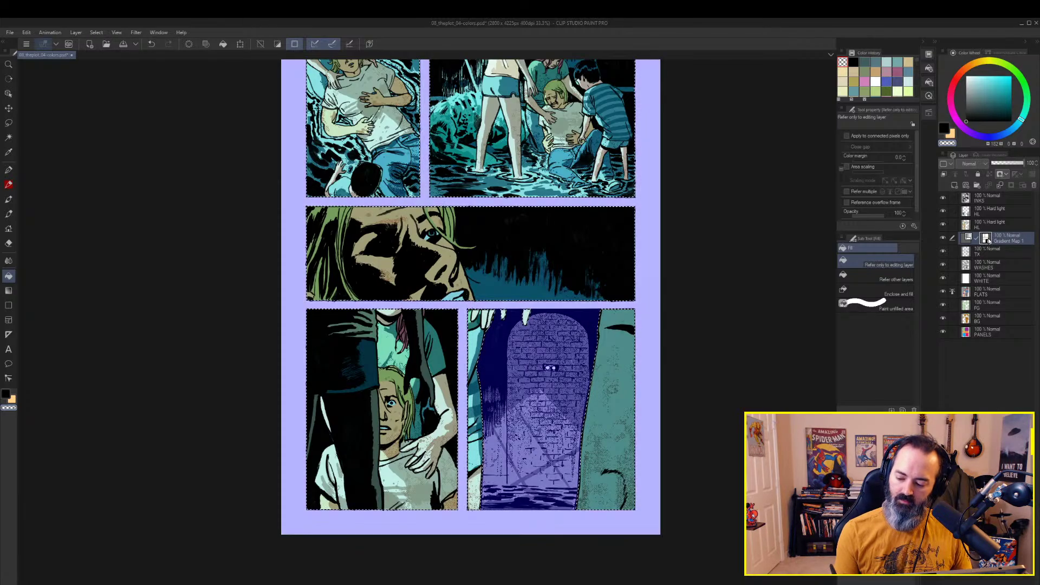
alt+click(986, 240)
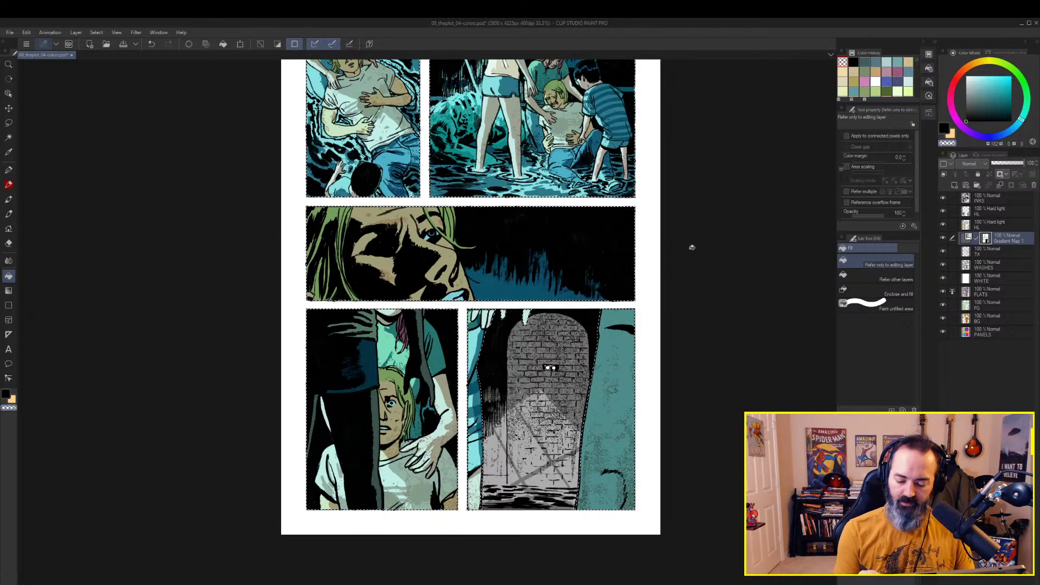
Narrow the mask selection to the figures in the doorway panel using the PANELS layer, and check it with Quick Mask
key(w)
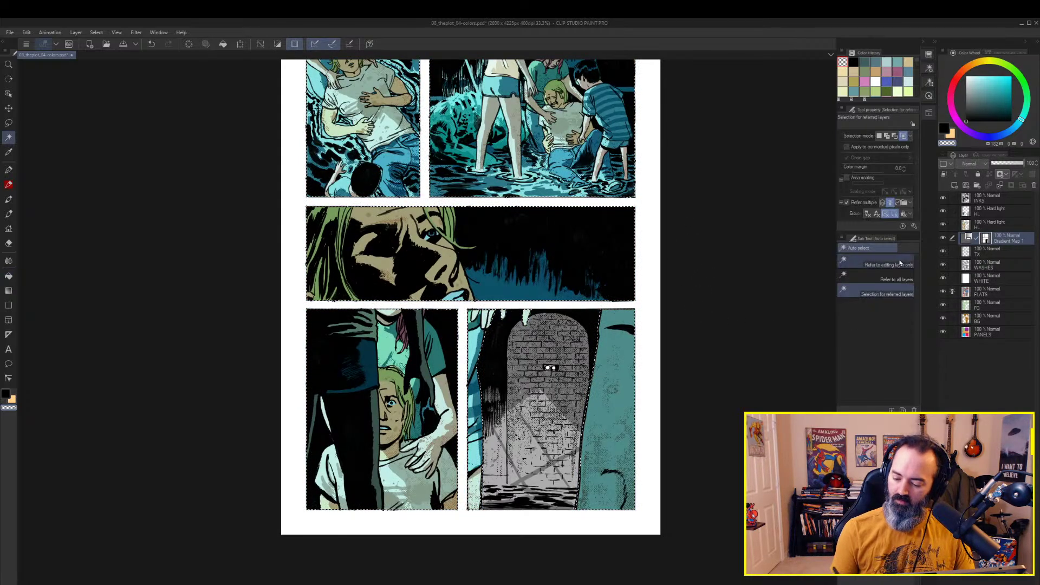
click(901, 264)
key(ctrl+m)
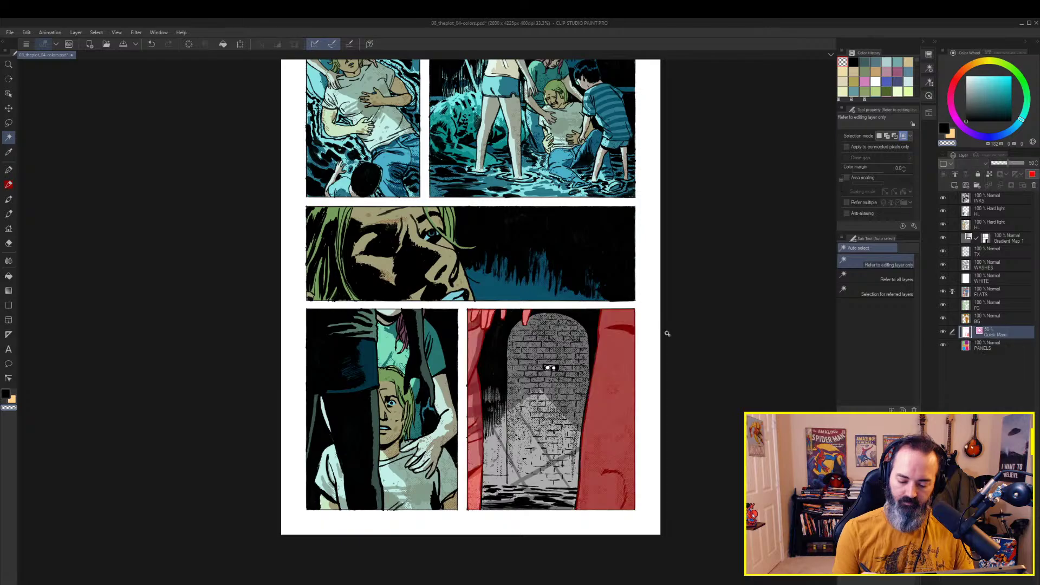
key(ctrl+m)
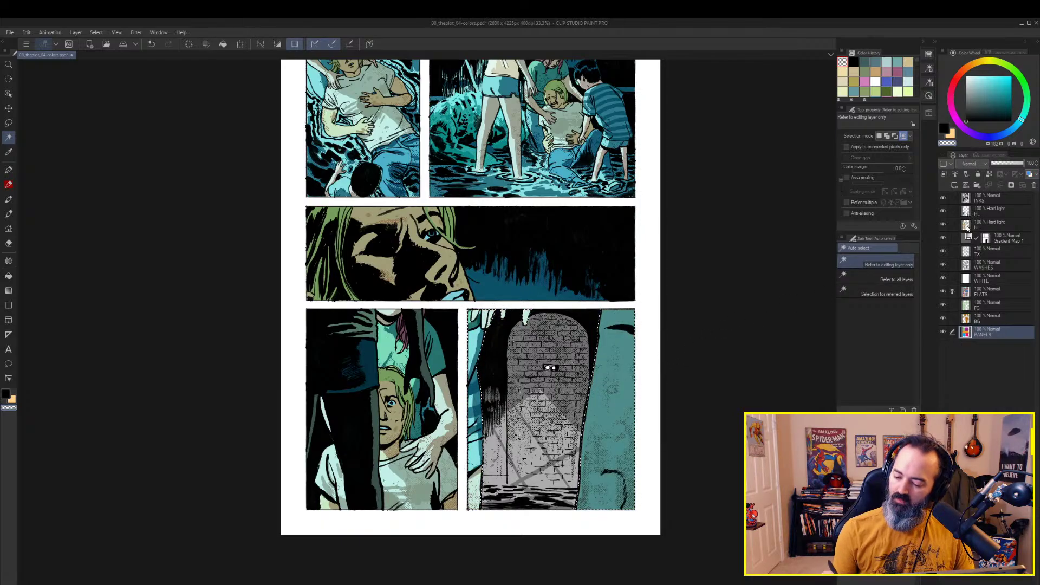
Set the drawing colour to a light orange and try to fill the doorway background with it on the upper HL layer
alt+click(943, 212)
alt+click(943, 212)
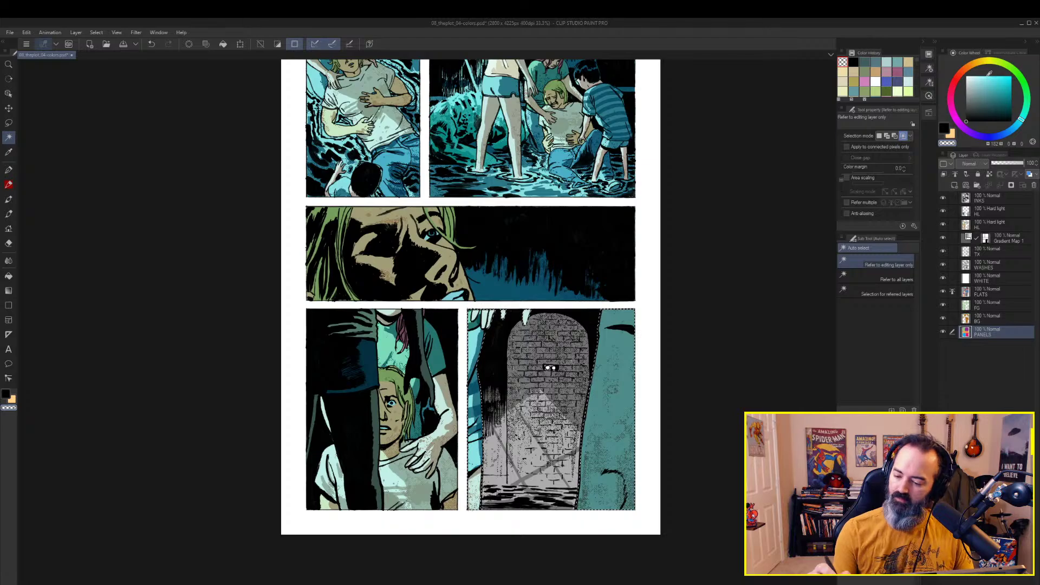
click(967, 68)
click(994, 85)
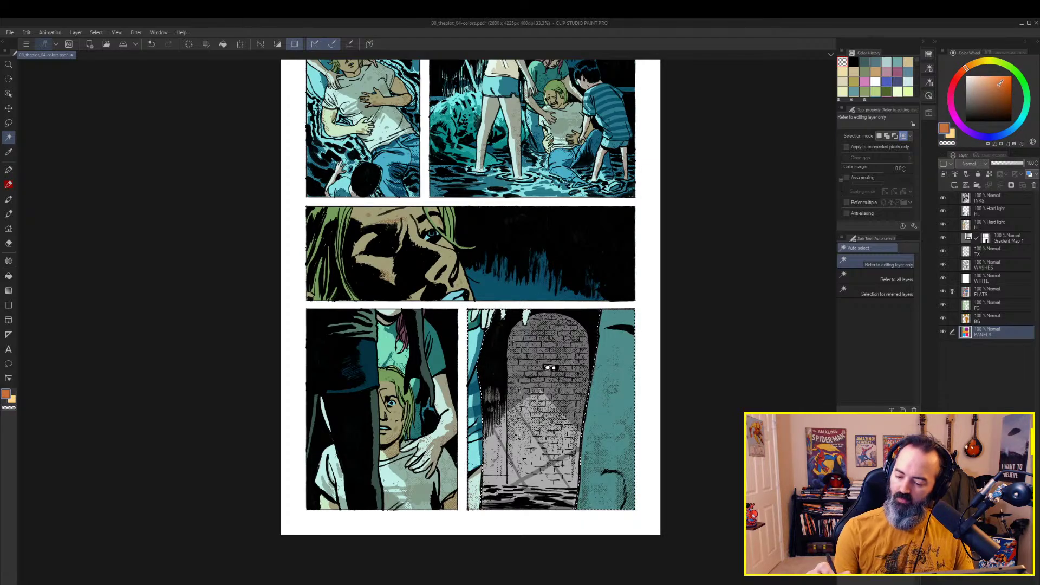
click(952, 215)
key(g)
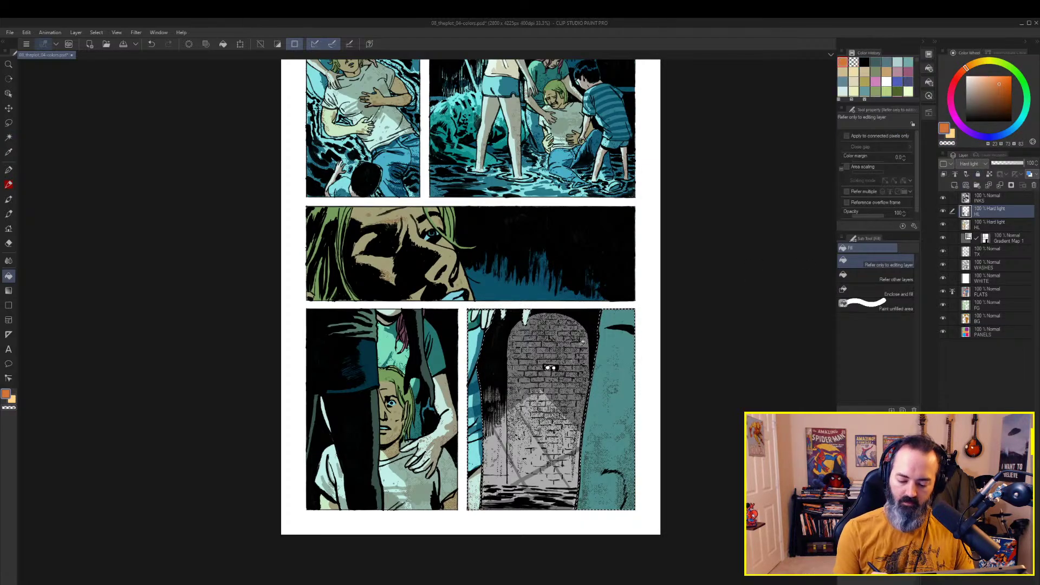
key(ctrl+d)
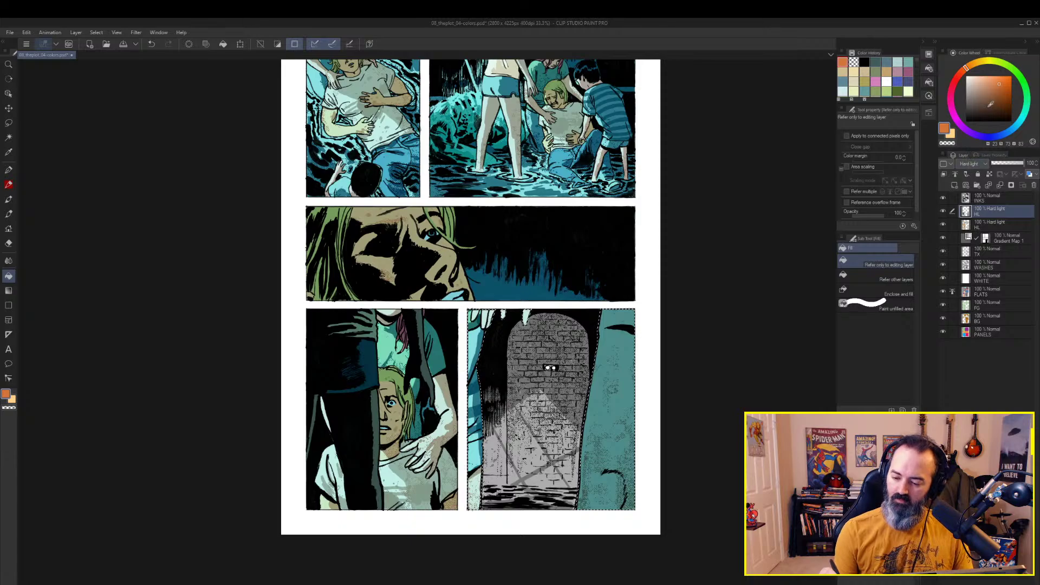
click(990, 81)
key(ctrl+z)
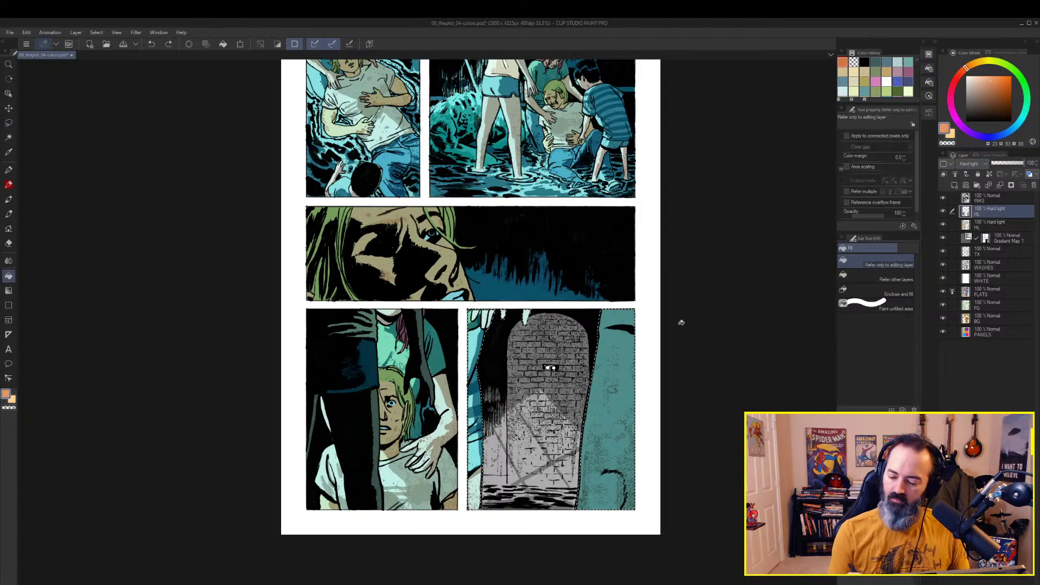
click(566, 332)
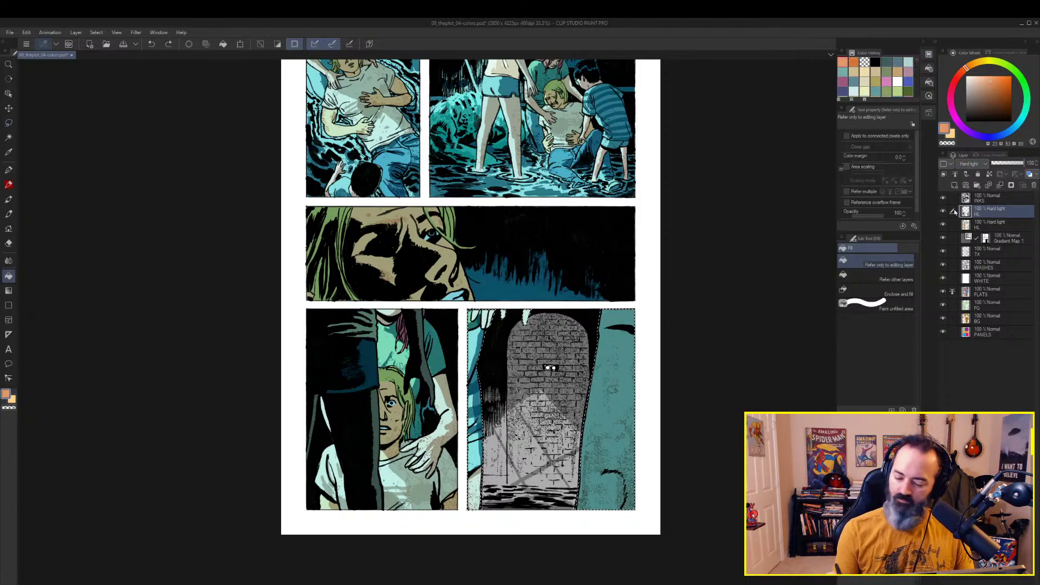
Invert the selection so that it covers the doorway background instead of the figures
key(q)
key(q)
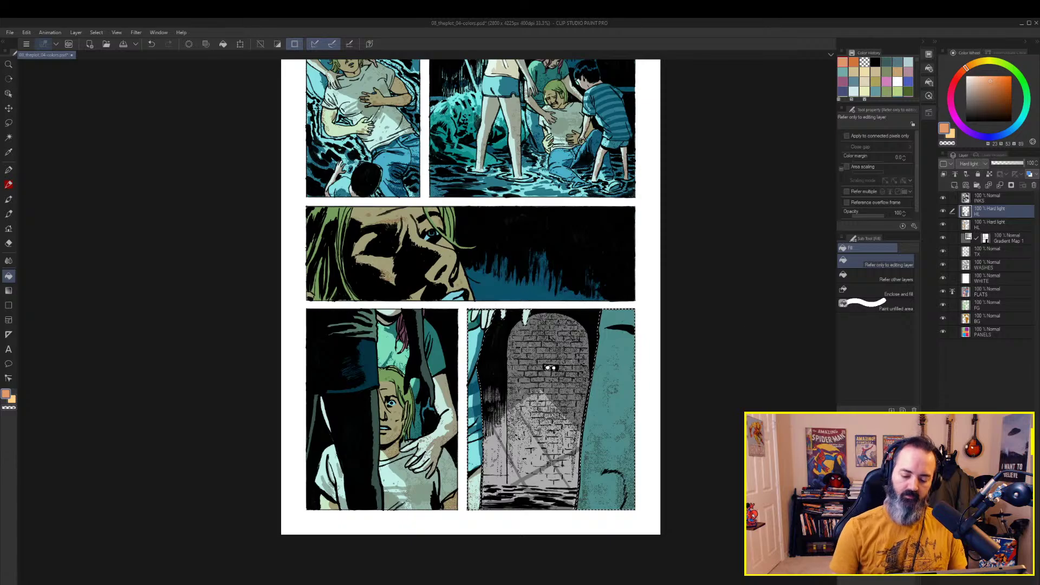
key(ctrl+shift+i)
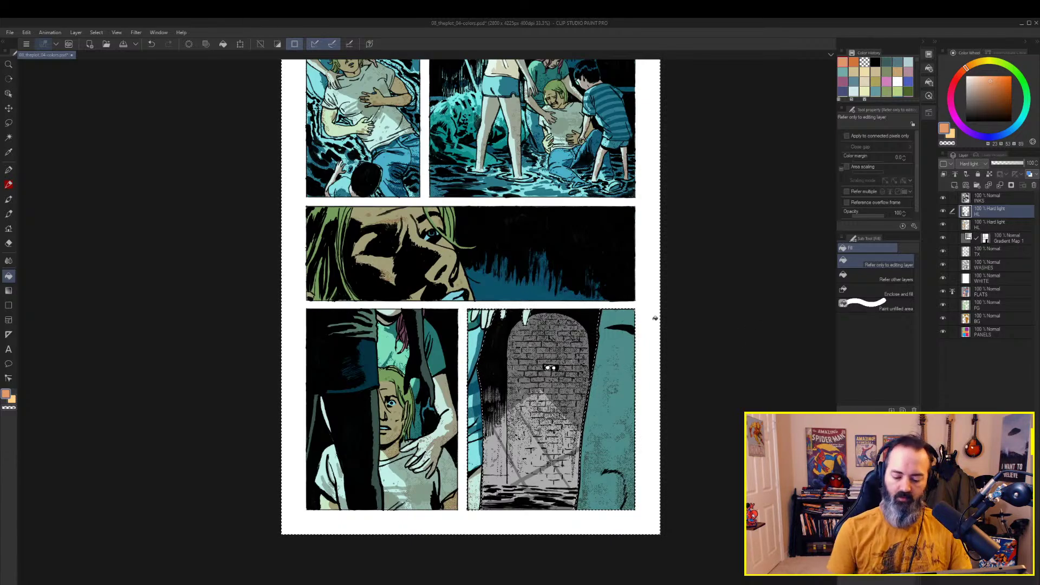
Narrow the selection to the doorway background using the PANELS layer and fill it with the light orange on the upper HL layer
click(987, 332)
key(w)
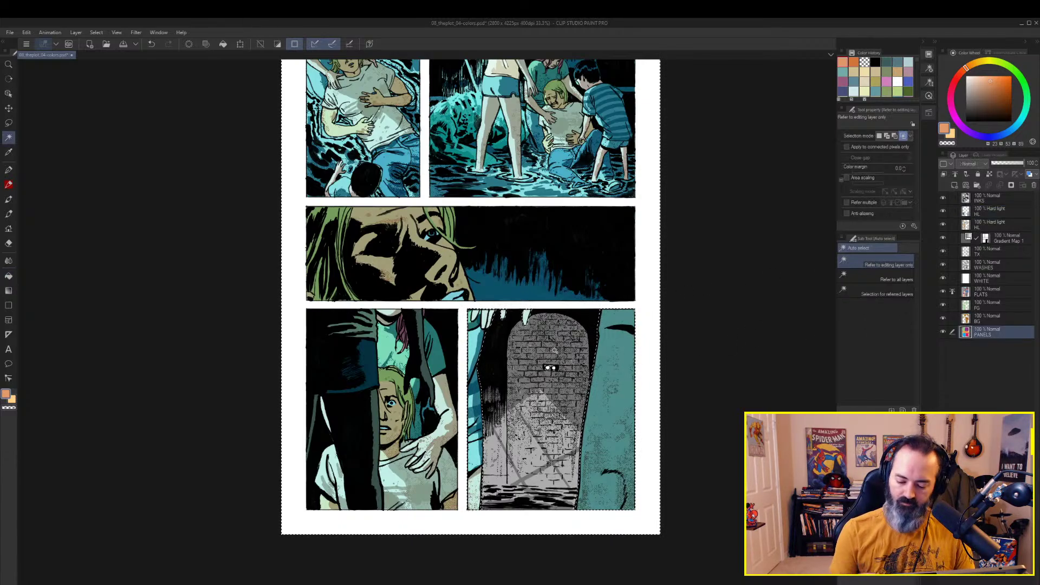
click(580, 359)
click(967, 211)
key(g)
click(542, 412)
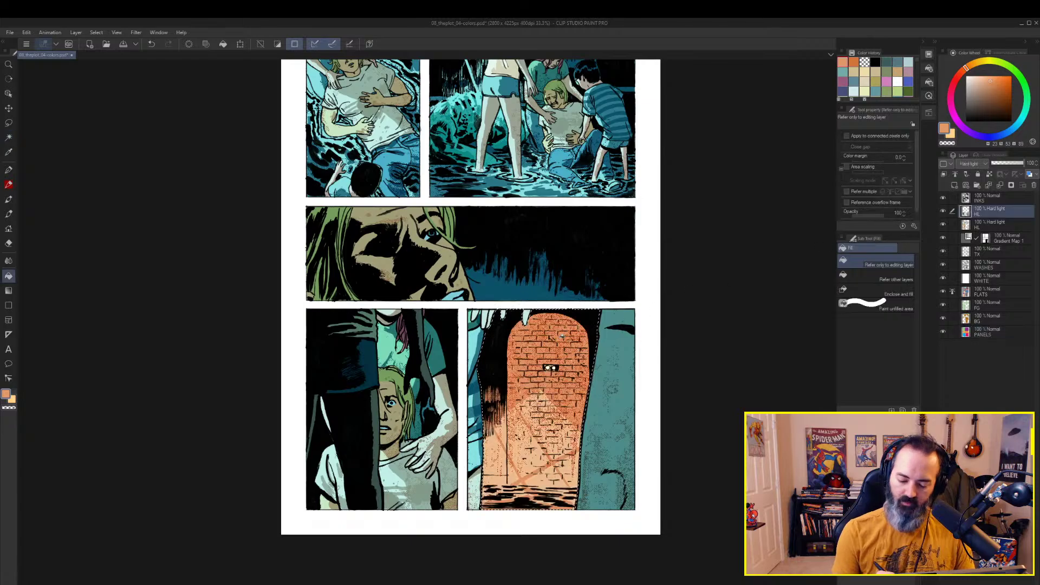
Darken the orange doorway fill with Hue/Saturation/Luminosity, using luminosity -17 and slightly raised saturation, and clear the selection
key(ctrl+u)
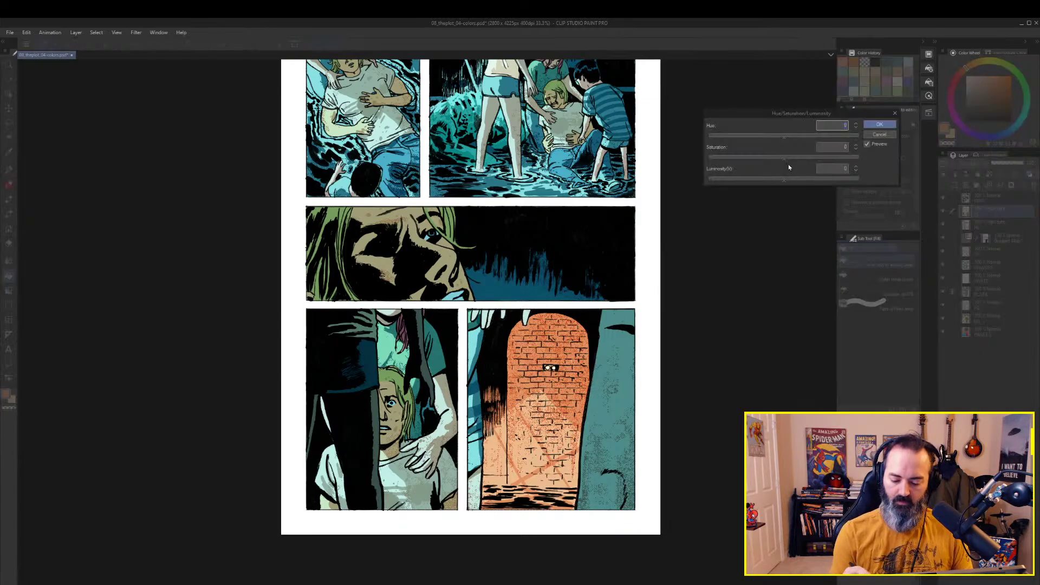
drag(784, 184, 772, 187)
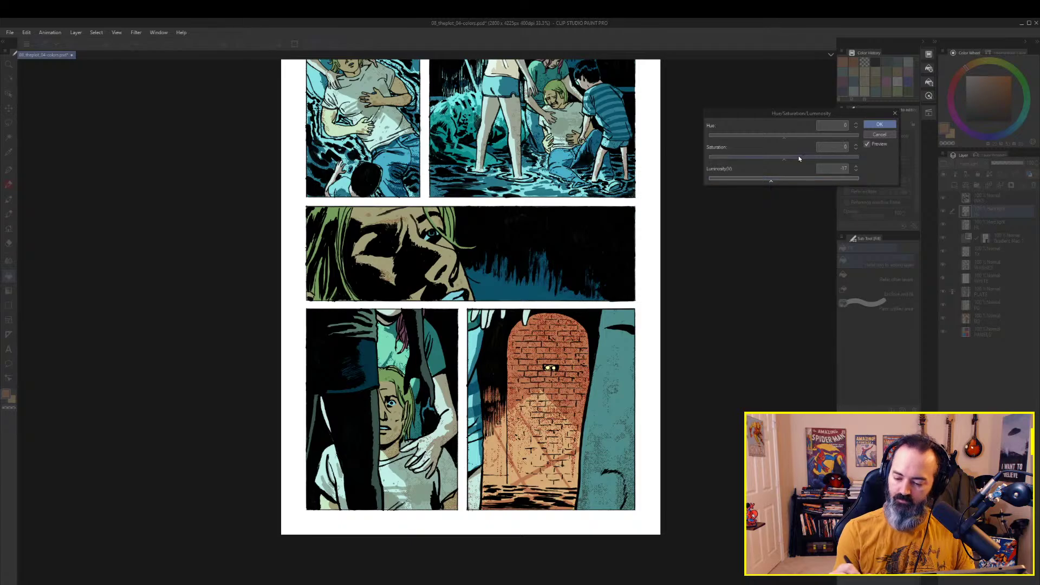
drag(799, 158, 793, 159)
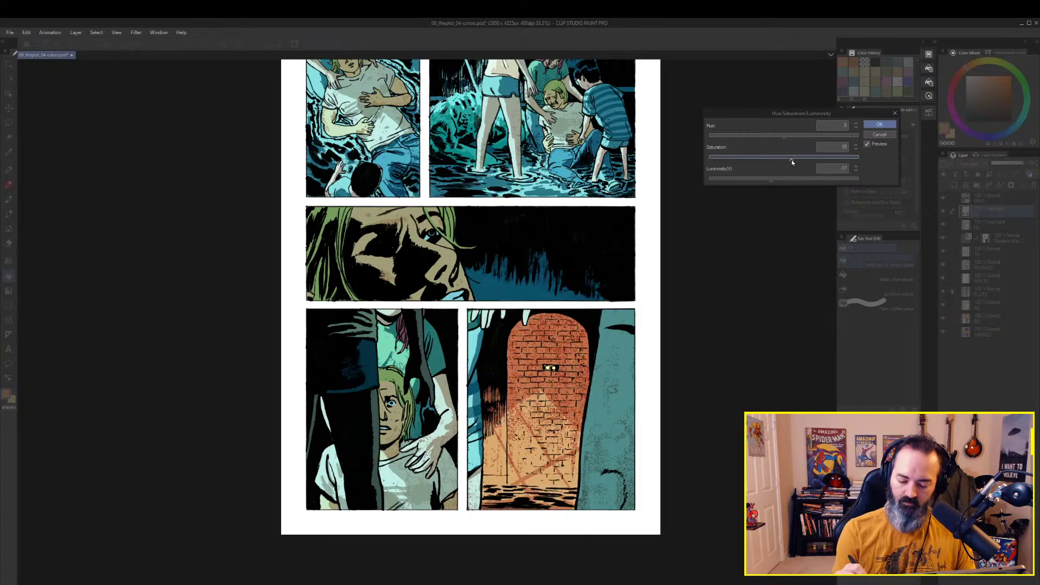
click(879, 128)
key(l)
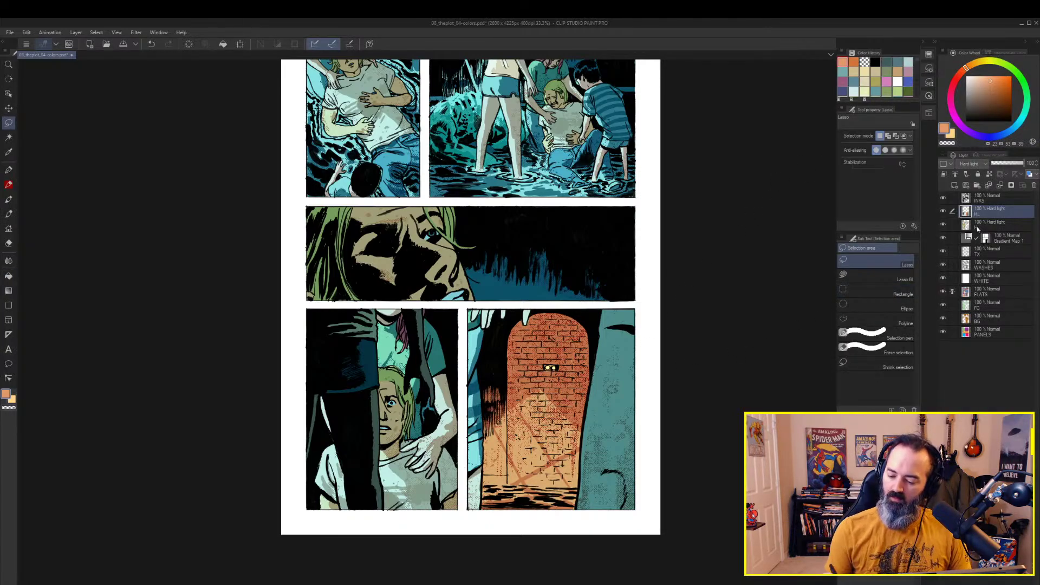
Select the shadow areas from the WASHES layer, limit them to the doorway panel with the PANELS layer, and check with Quick Mask
click(992, 265)
key(w)
click(654, 345)
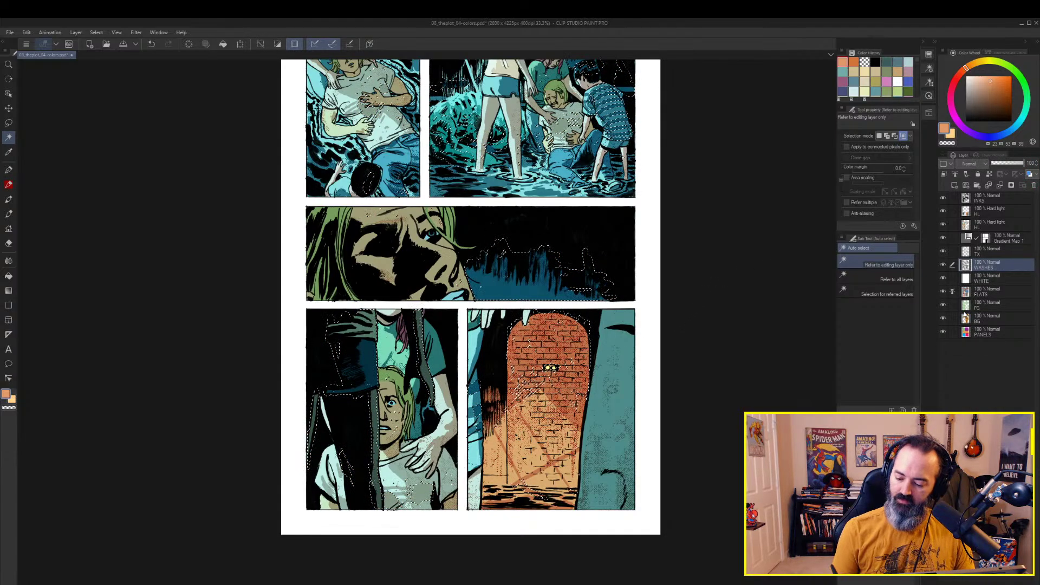
click(975, 332)
click(613, 354)
key(q)
key(q)
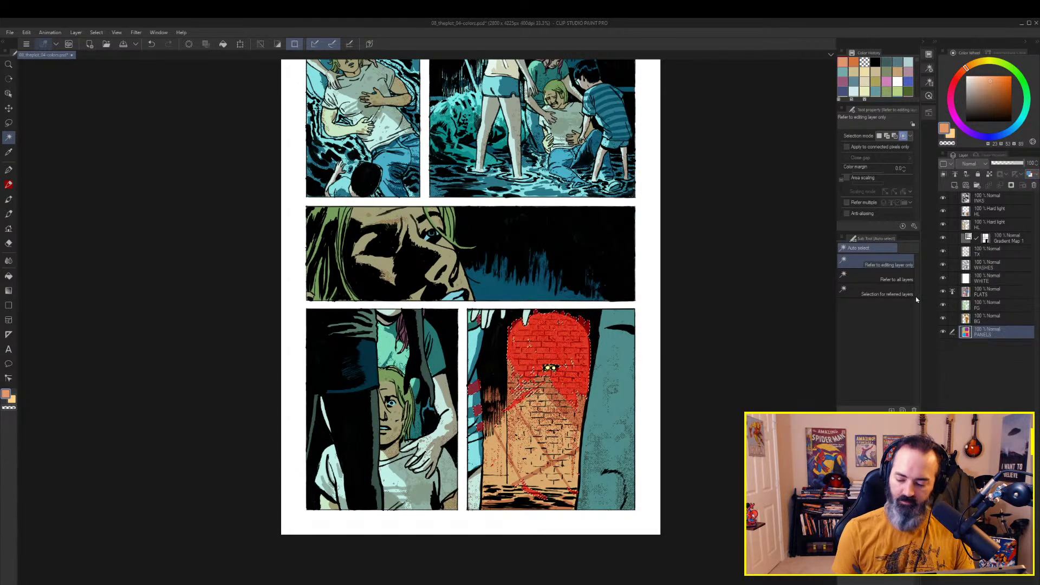
Remove the striped figure beside the doorway from the shadow selection with the Lasso and recheck it with Quick Mask
key(m)
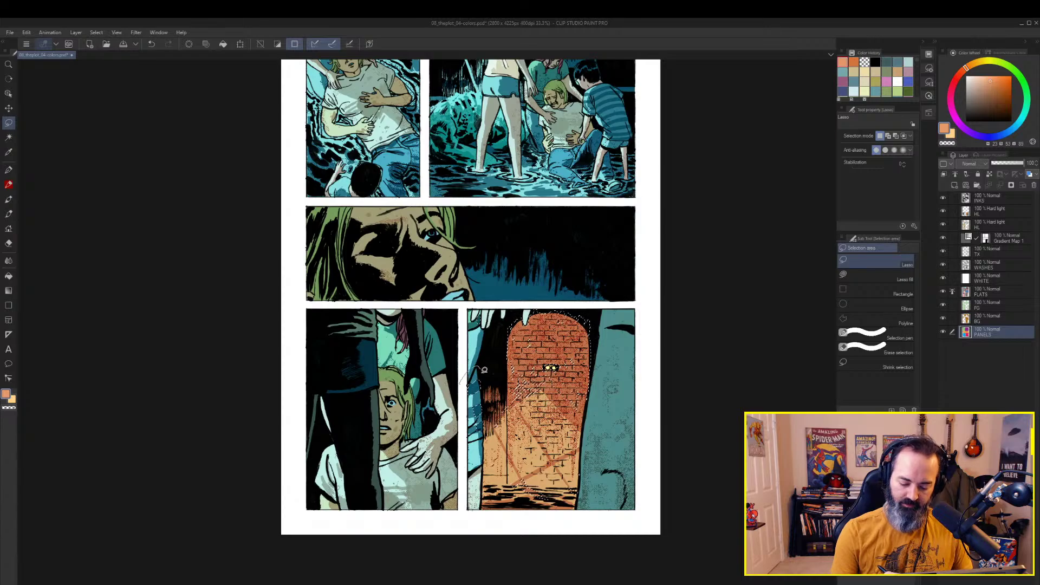
mouse_move(487, 416)
mouse_down()
mouse_move(444, 488)
mouse_move(431, 393)
mouse_up()
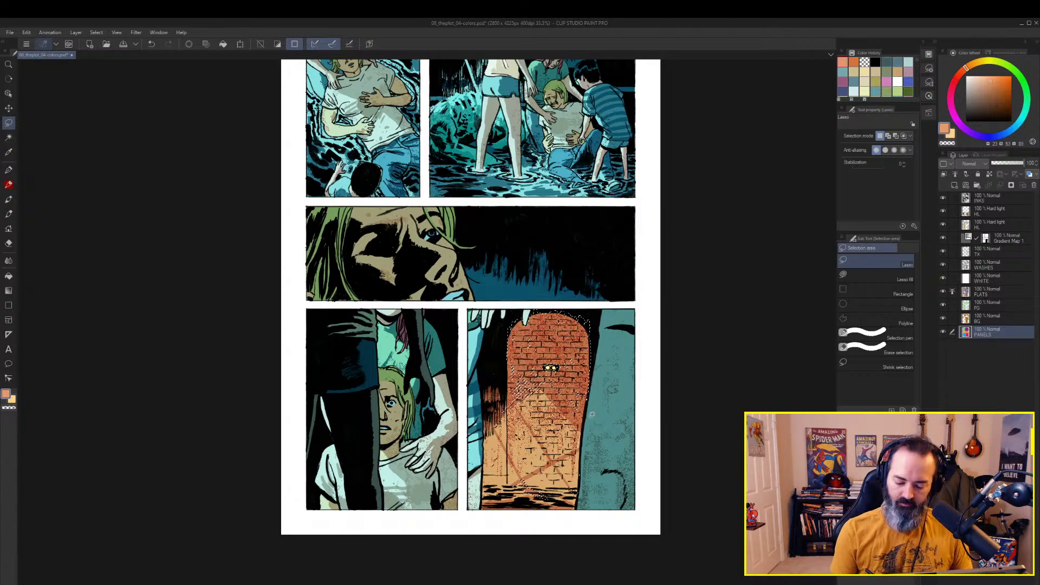
key(q)
key(q)
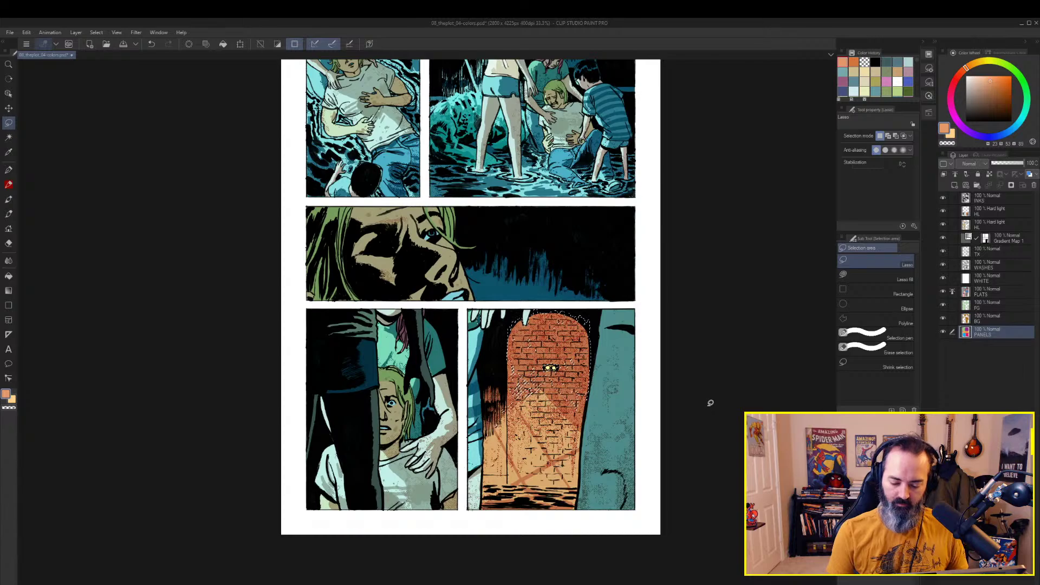
Deepen the selected doorway shadows on the upper HL layer with hue -15, luminosity -24 and a slightly higher saturation
click(991, 211)
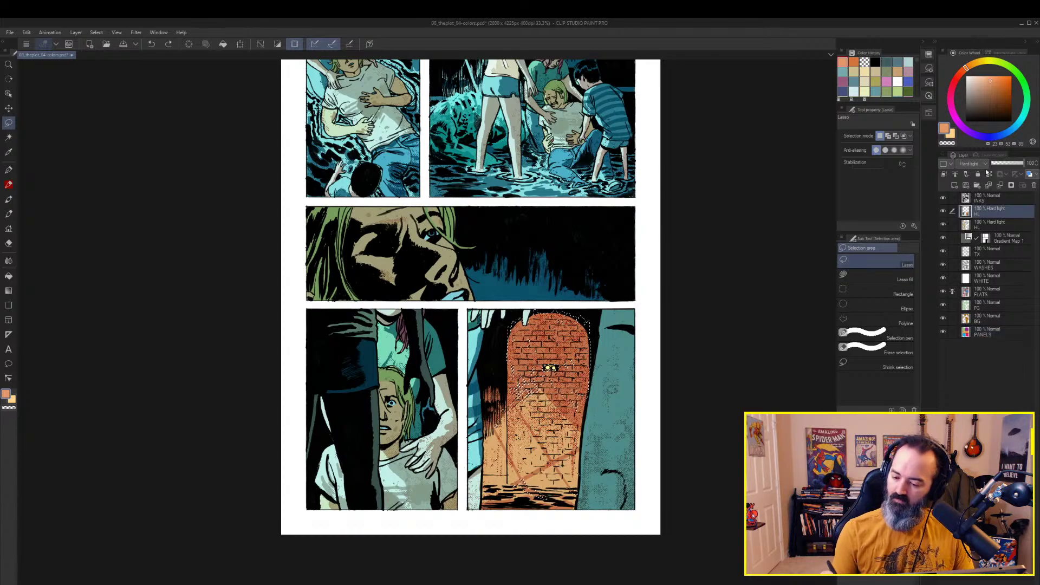
key(ctrl+u)
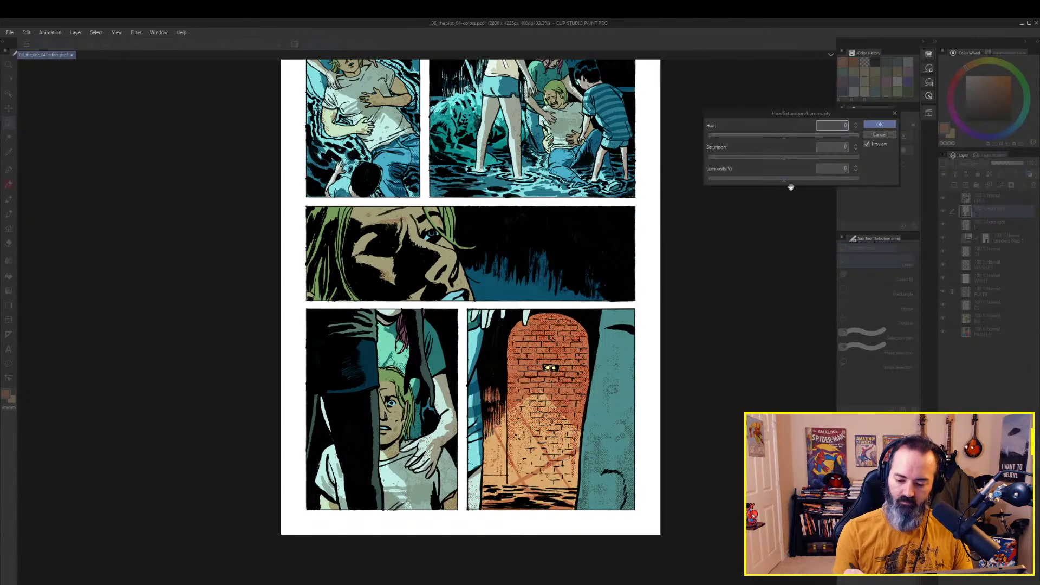
drag(784, 180, 779, 140)
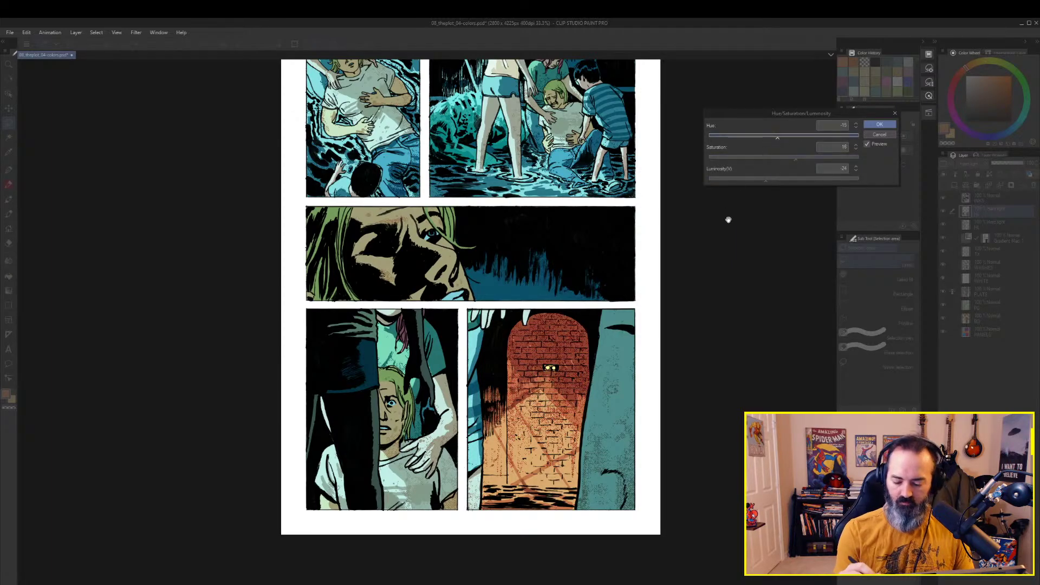
click(880, 125)
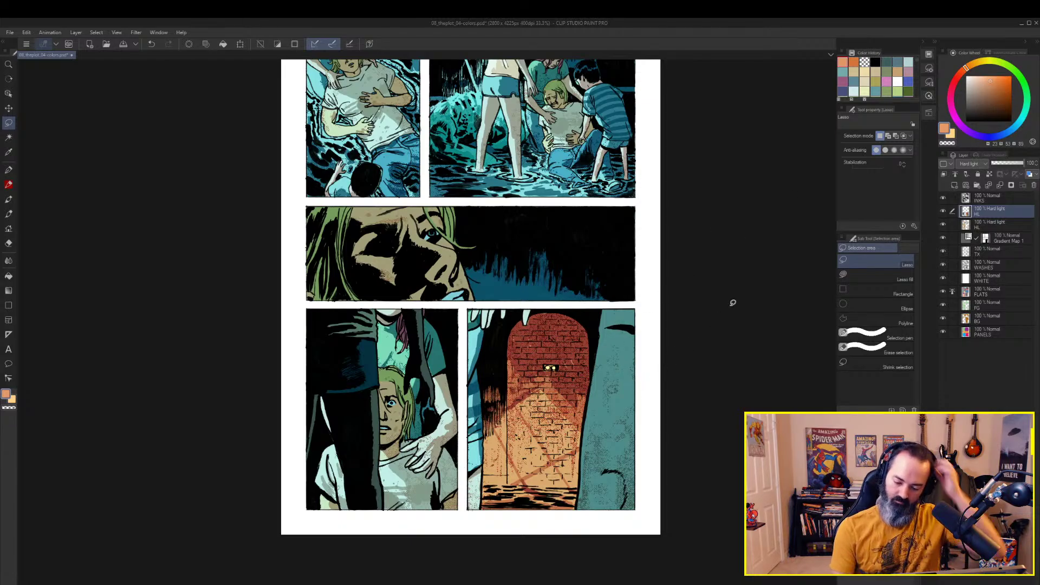
Select the eyes in the doorway on the FLATS layer and fill them with a muted green
click(968, 289)
key(w)
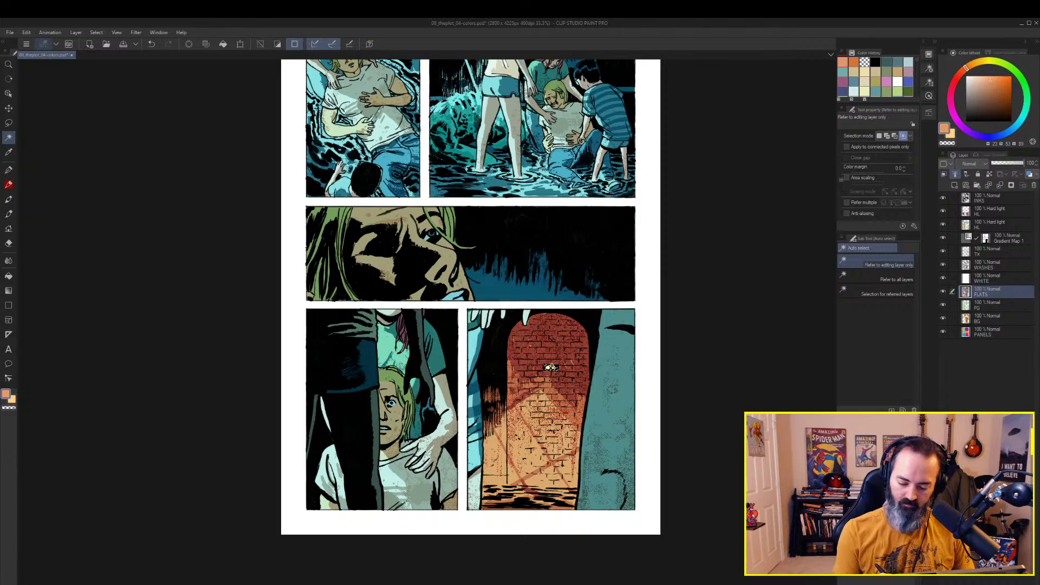
key(ctrl+m)
key(ctrl+m)
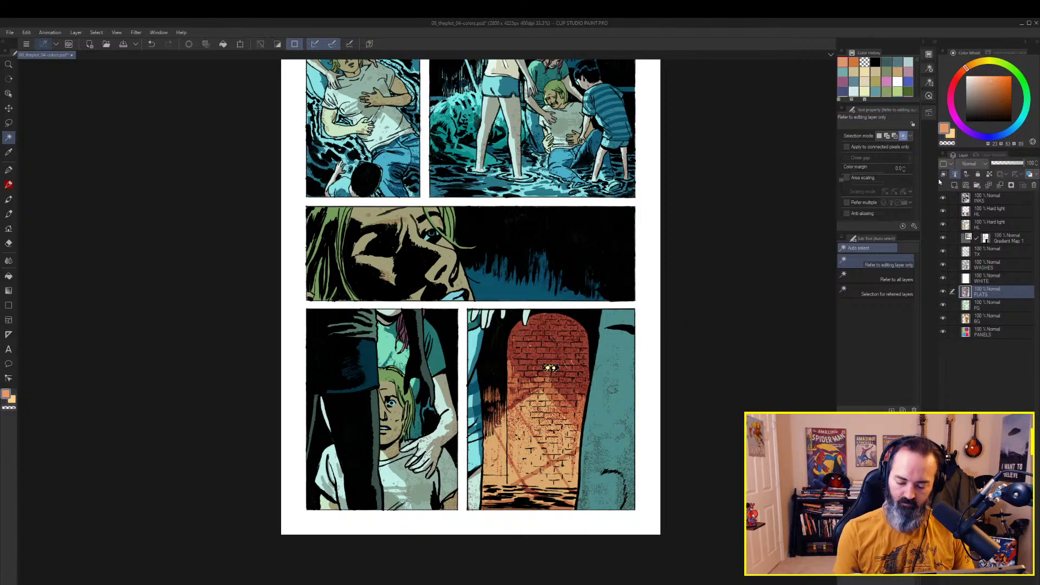
drag(1016, 82, 1016, 71)
click(979, 92)
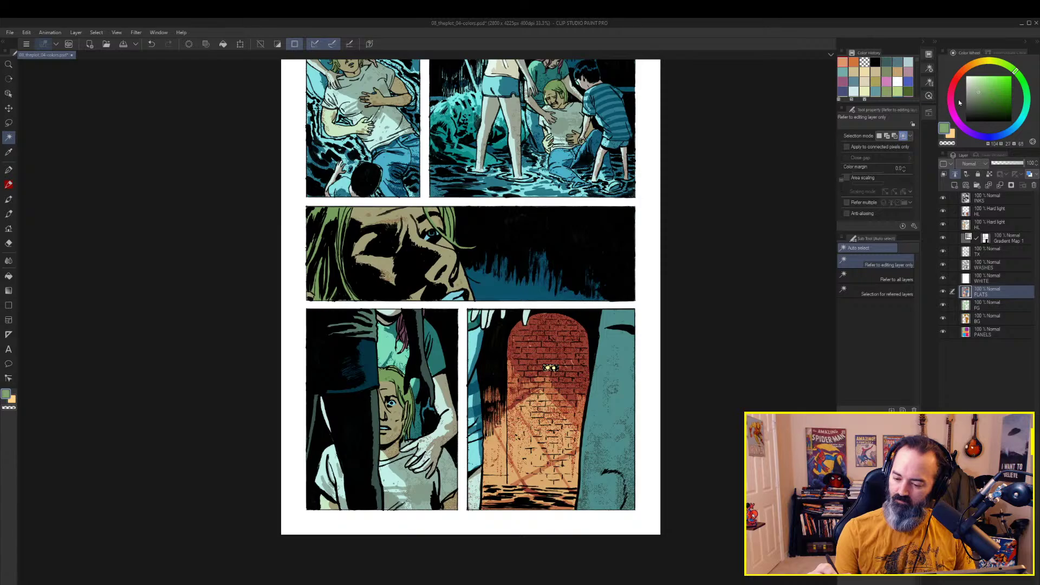
key(g)
click(551, 367)
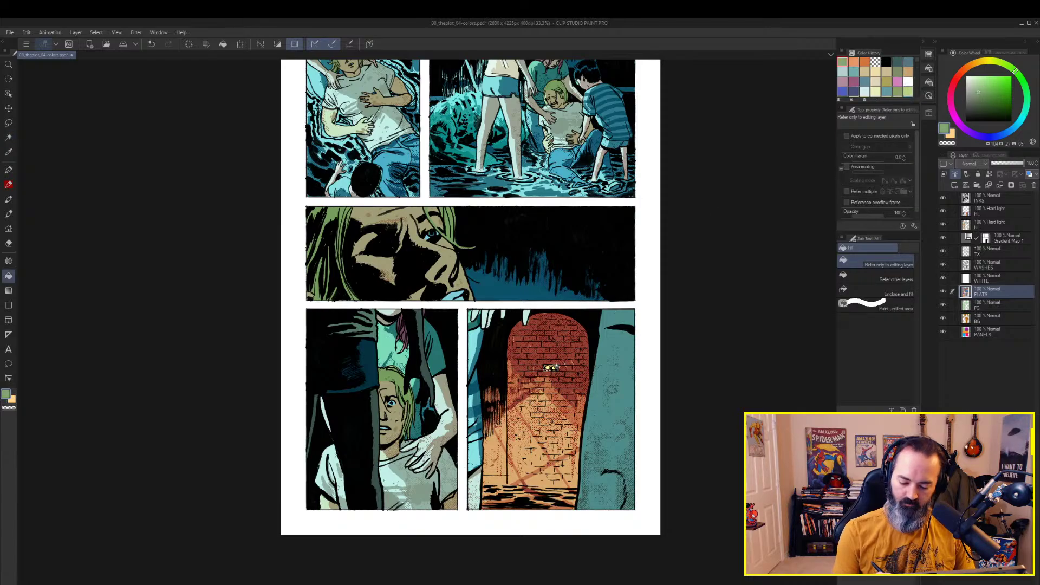
Clear the selection and adjust the upper HL layer with hue -10 and saturation 32
click(972, 214)
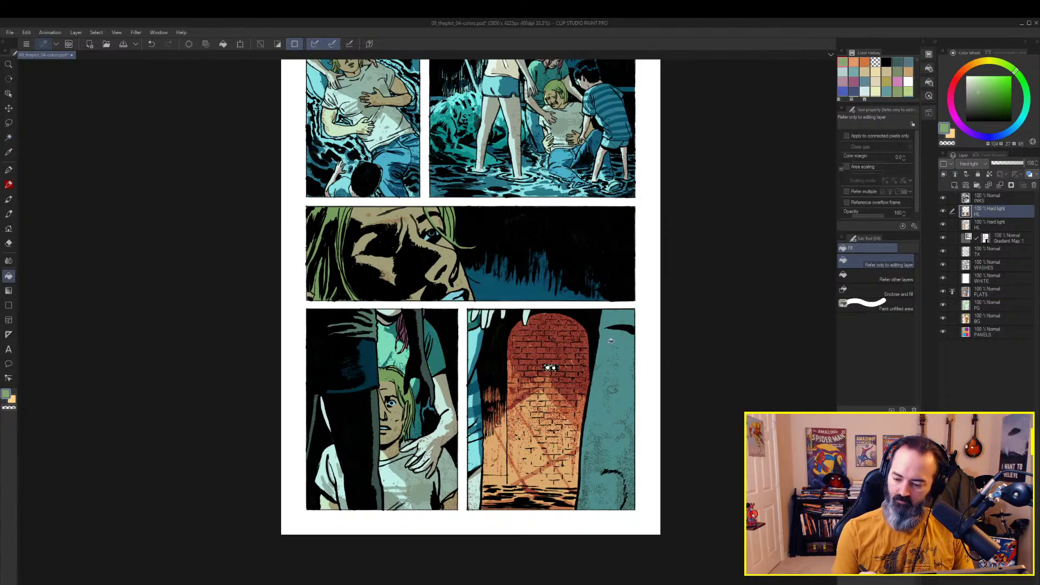
key(m)
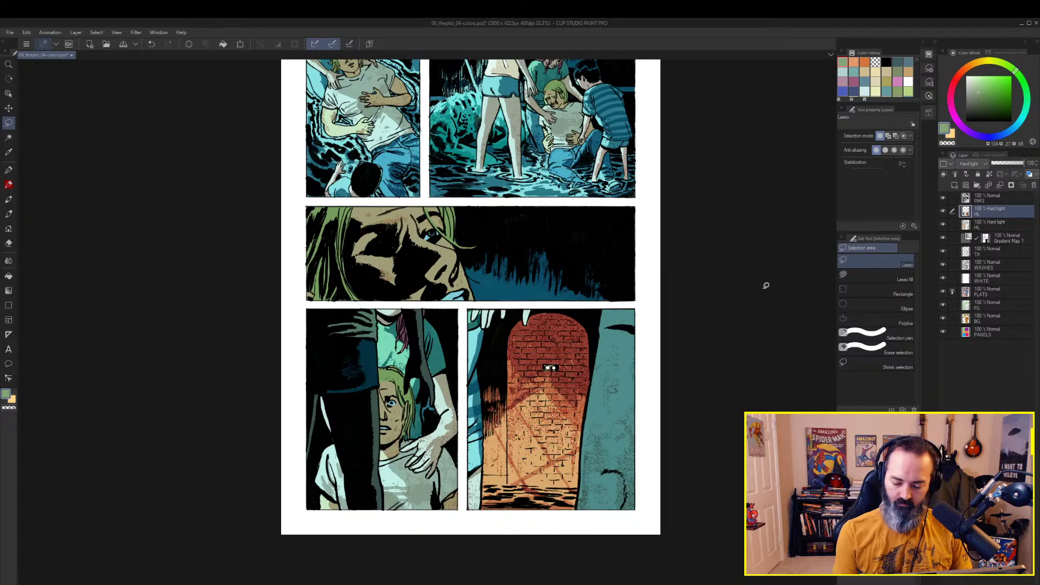
key(ctrl+u)
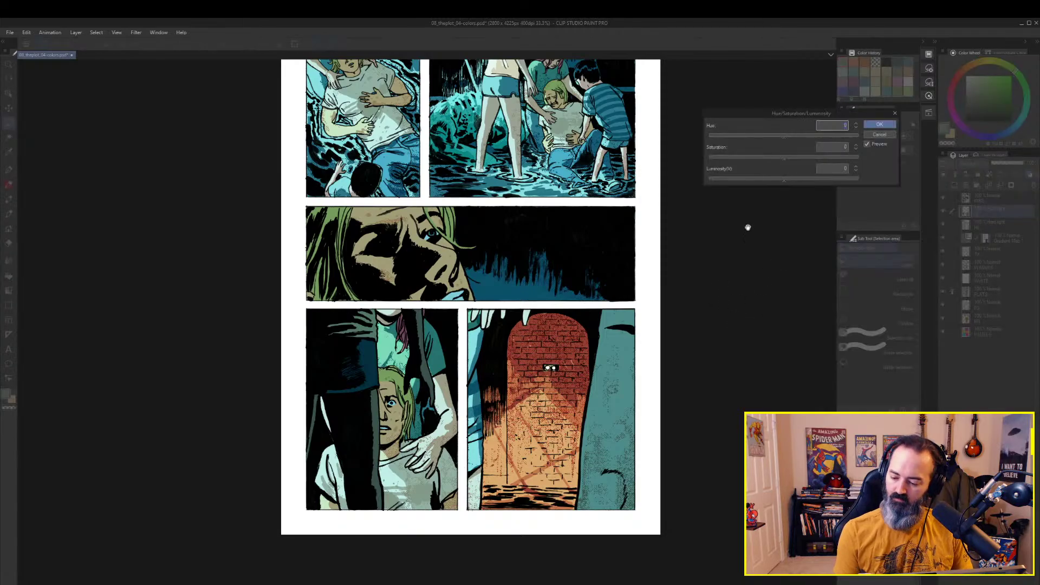
drag(799, 157, 782, 140)
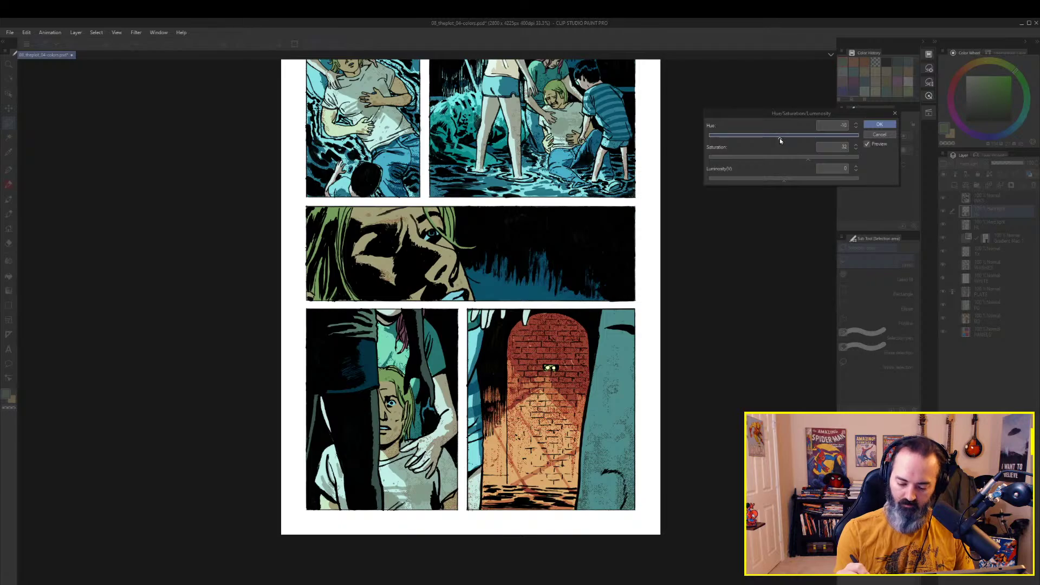
click(880, 124)
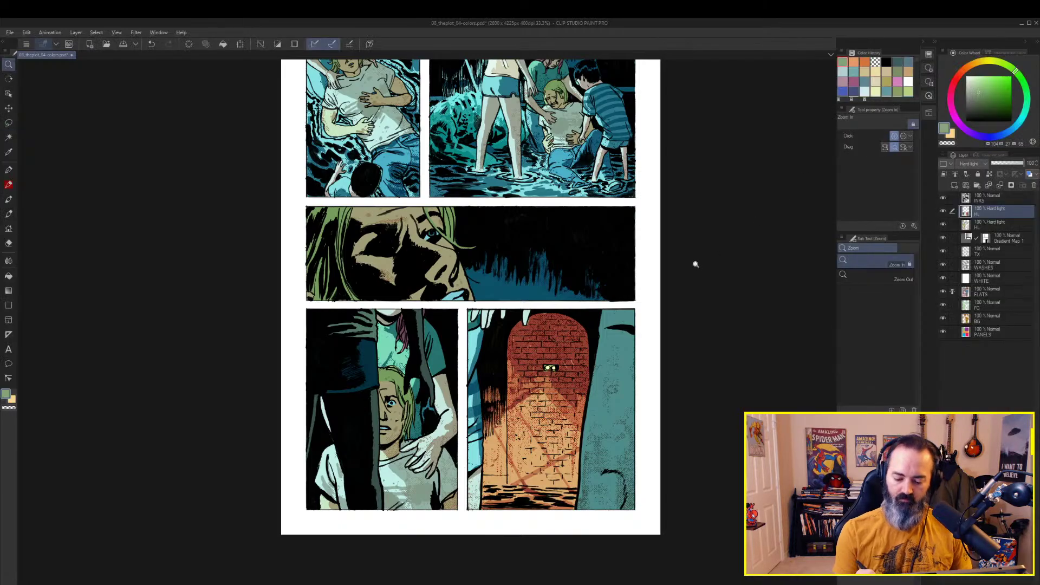
Look over the coloured page, from the doorway panel at the foot up to the first row of panels
ctrl+alt+click(696, 271)
mouse_move(697, 286)
mouse_down()
mouse_move(737, 293)
mouse_move(697, 299)
mouse_move(697, 216)
mouse_move(718, 194)
mouse_up()
key(m)
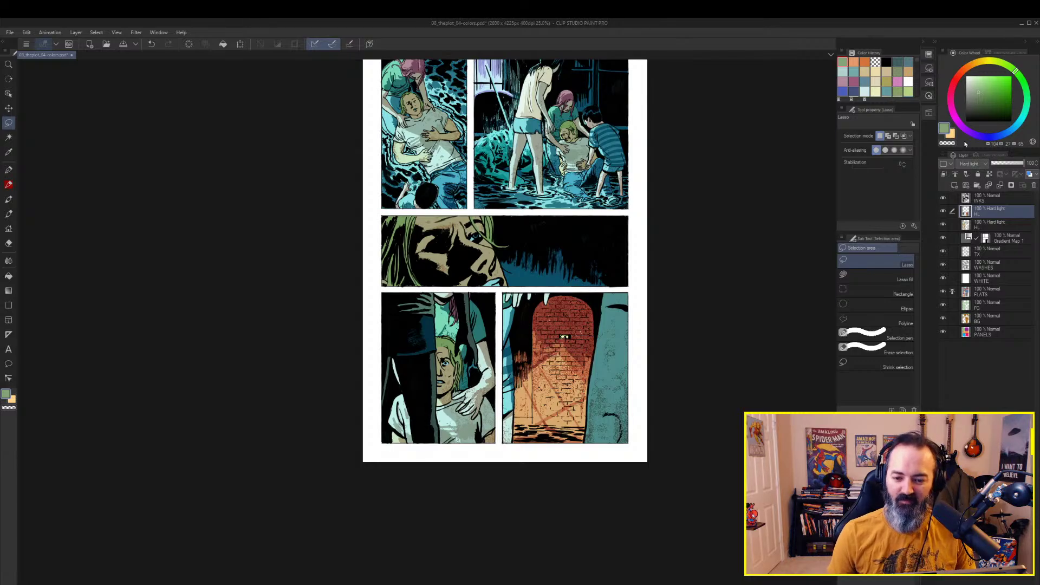
key(z)
click(585, 157)
drag(584, 156, 554, 304)
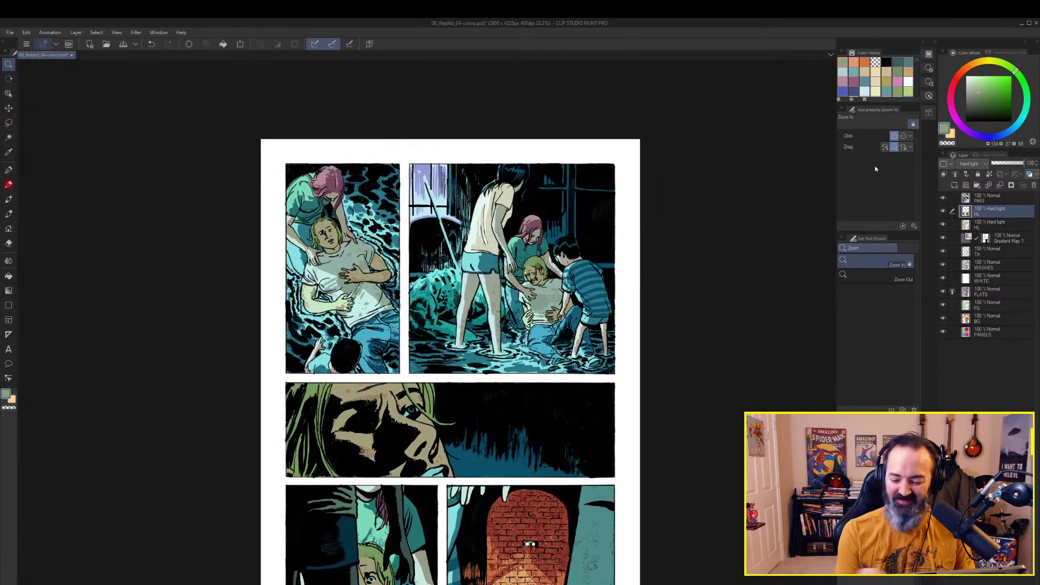
Try Lasso selections in the white margin above the second panel, inspect the selection edge close up, and clear it
mouse_move(643, 232)
mouse_down()
mouse_move(794, 256)
mouse_move(685, 232)
mouse_move(689, 209)
mouse_move(623, 270)
mouse_move(673, 453)
mouse_up()
alt+click(689, 209)
drag(688, 232, 651, 309)
key(m)
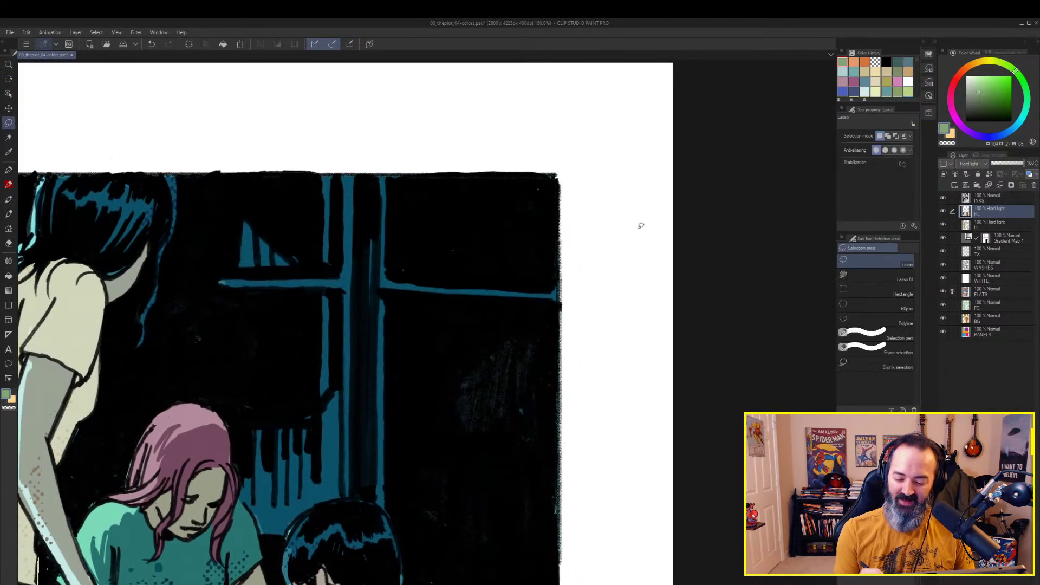
mouse_move(596, 158)
mouse_down()
mouse_move(621, 209)
mouse_move(684, 265)
mouse_up()
key(z)
click(574, 237)
drag(553, 227, 591, 247)
key(m)
mouse_move(594, 190)
mouse_down()
mouse_move(611, 239)
mouse_move(605, 185)
mouse_up()
key(z)
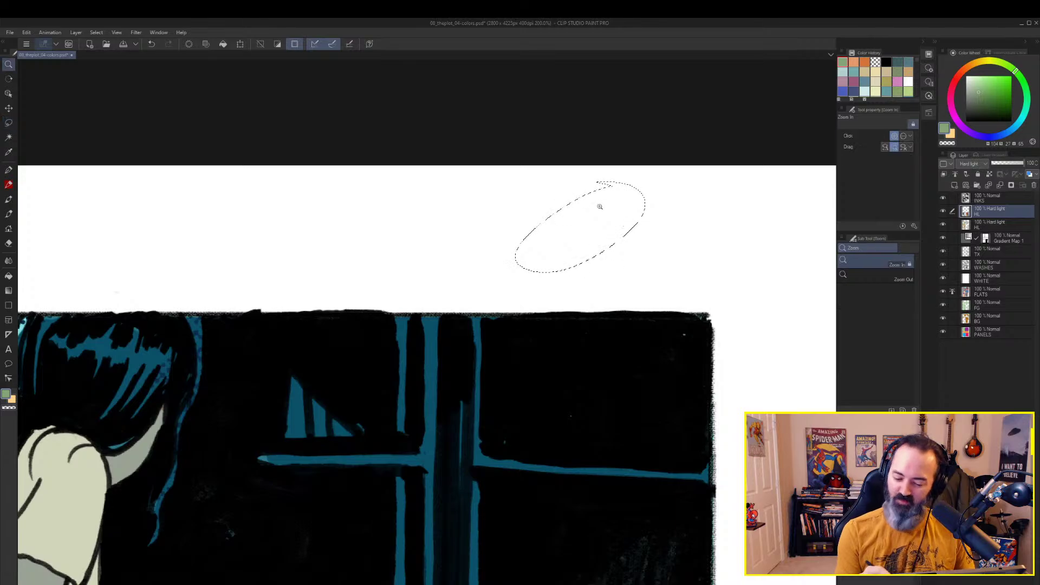
click(597, 214)
drag(638, 224, 620, 234)
key(ctrl+d)
key(m)
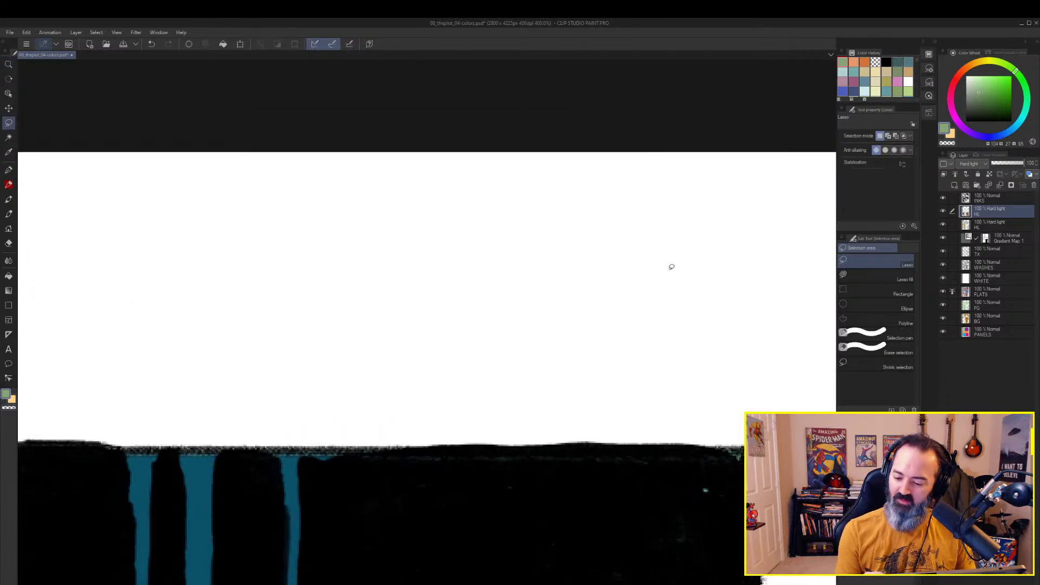
Add a new layer above INKS, lasso a slanted oval in the white margin, fill it with bright green and deselect
click(954, 185)
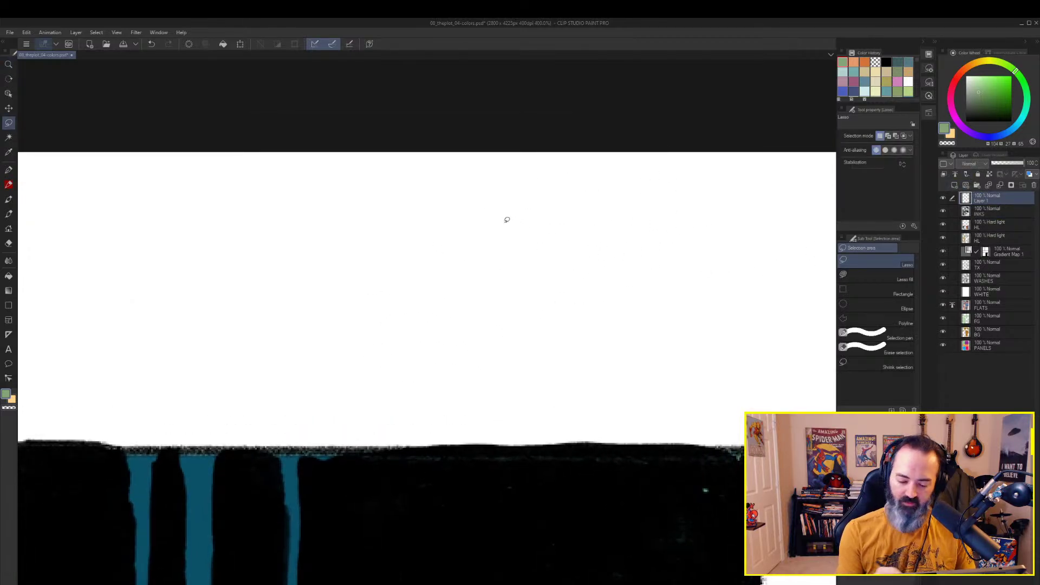
mouse_move(394, 203)
mouse_down()
mouse_move(291, 270)
mouse_move(254, 279)
mouse_up()
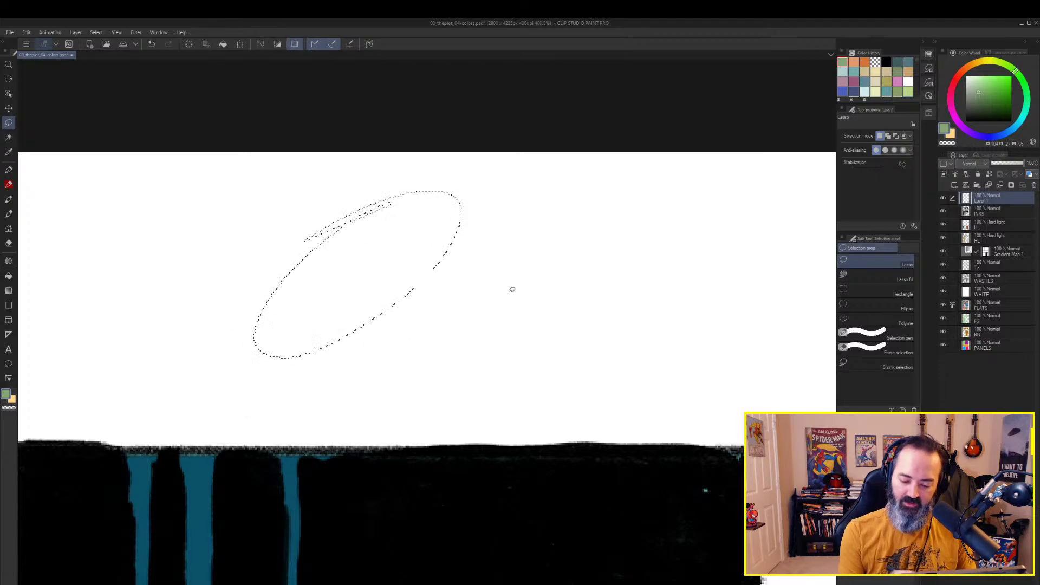
click(1000, 88)
key(g)
click(422, 241)
key(m)
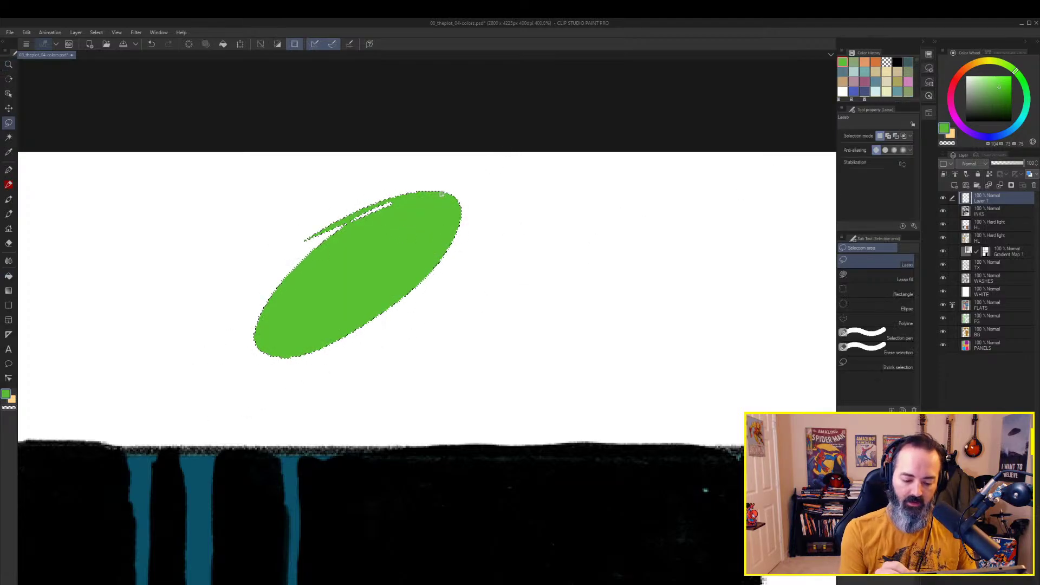
key(ctrl+d)
Set the Lasso tool's anti-aliasing to Strong
key(/)
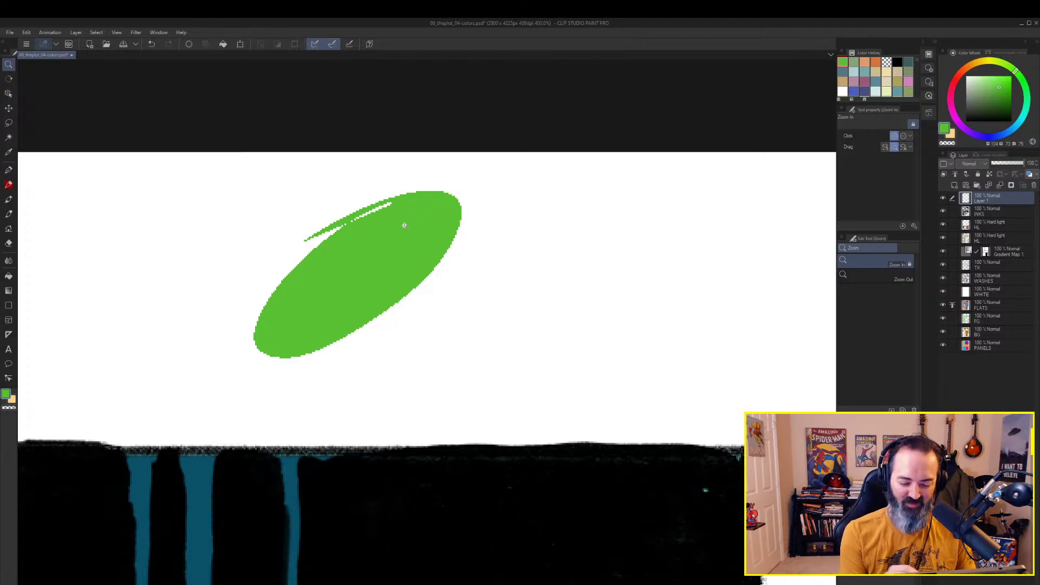
key(m)
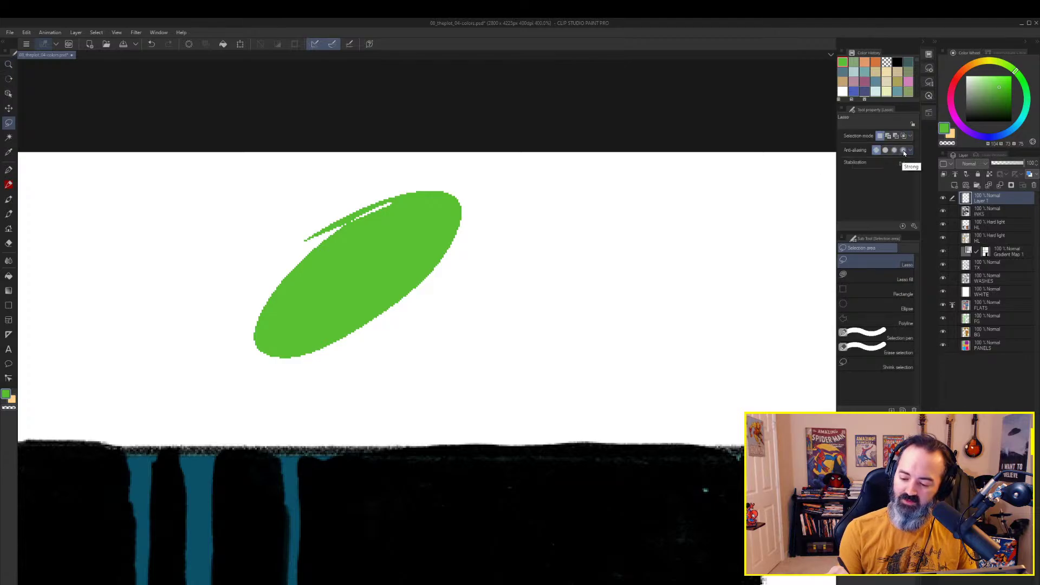
click(903, 150)
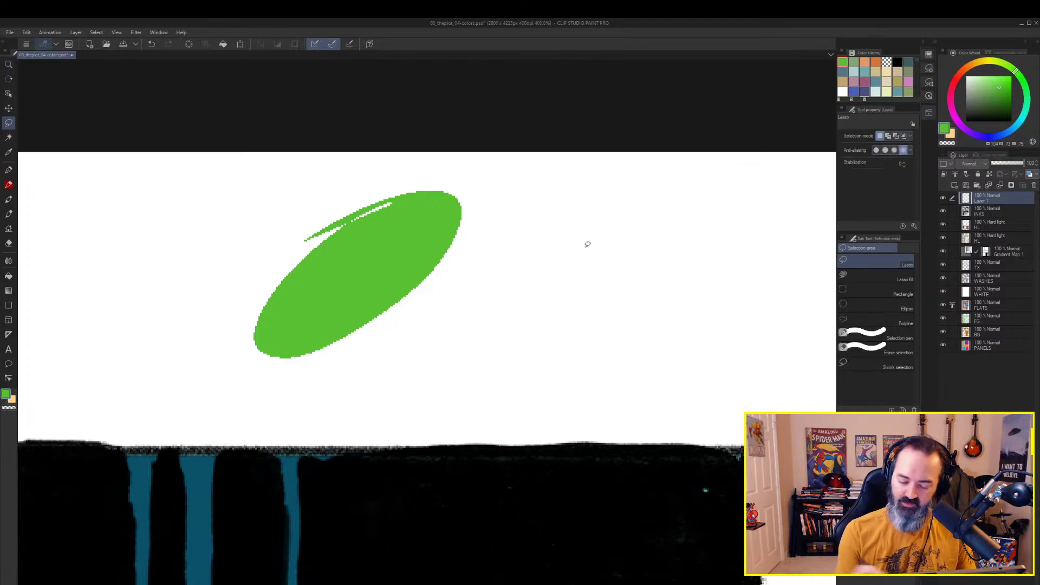
Lasso a second slanted oval beside the first, fill it with the same bright green, deselect, and compare both edges close up
mouse_move(590, 203)
mouse_down()
mouse_move(494, 260)
mouse_move(636, 255)
mouse_move(639, 238)
mouse_up()
key(alt+BackSpace)
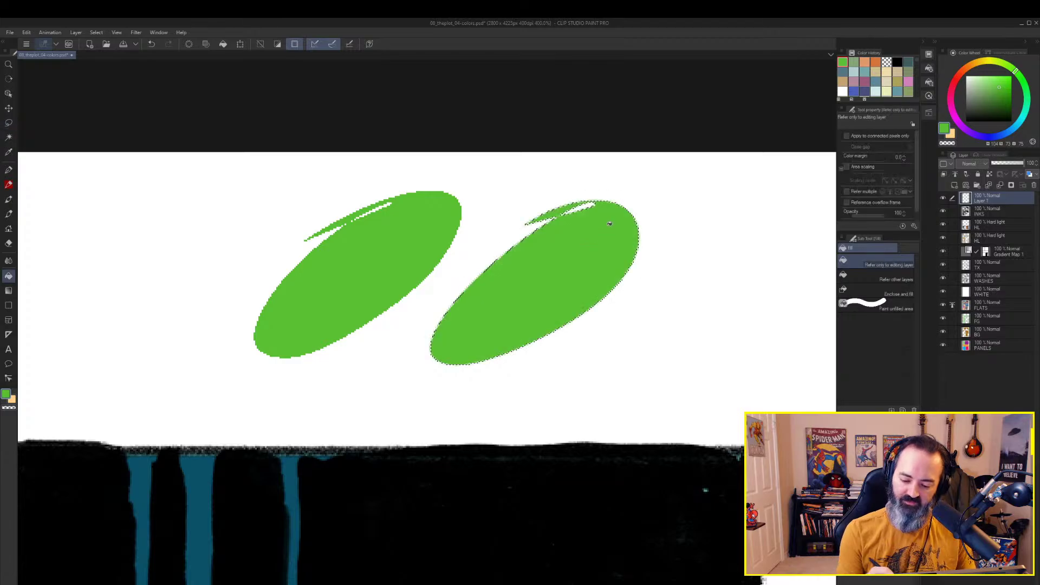
key(ctrl+d)
key(ctrl+space)
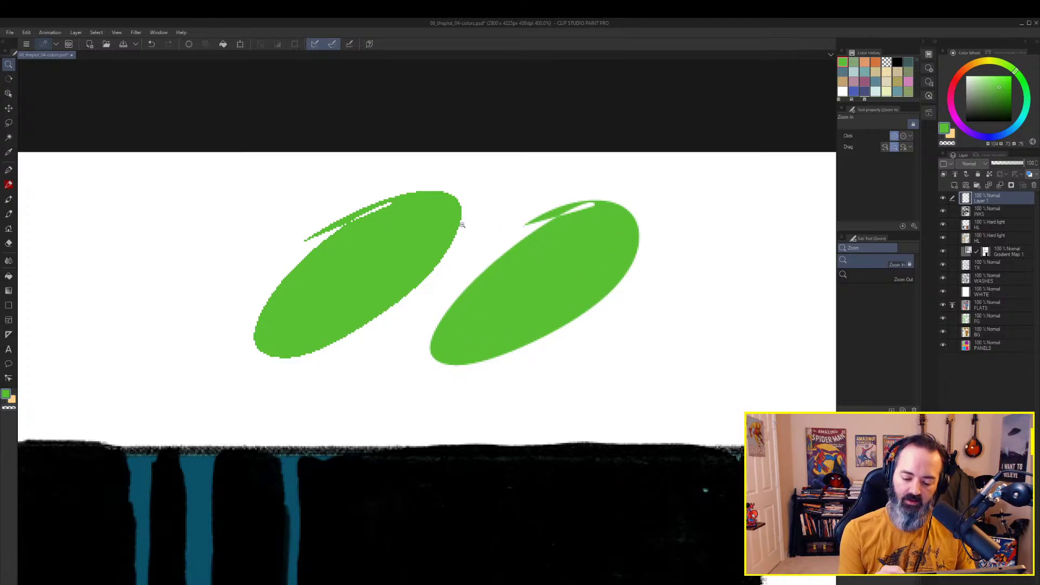
drag(463, 225, 613, 267)
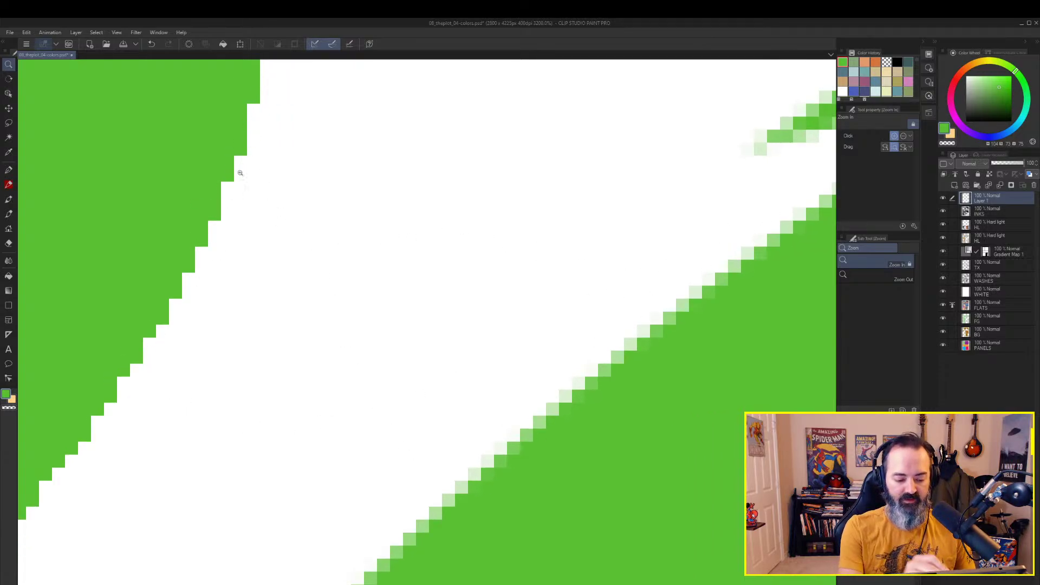
Add a layer and try orange G-pen strokes over the first oval's edge and the second oval's edge, undoing each stroke
click(955, 185)
click(876, 61)
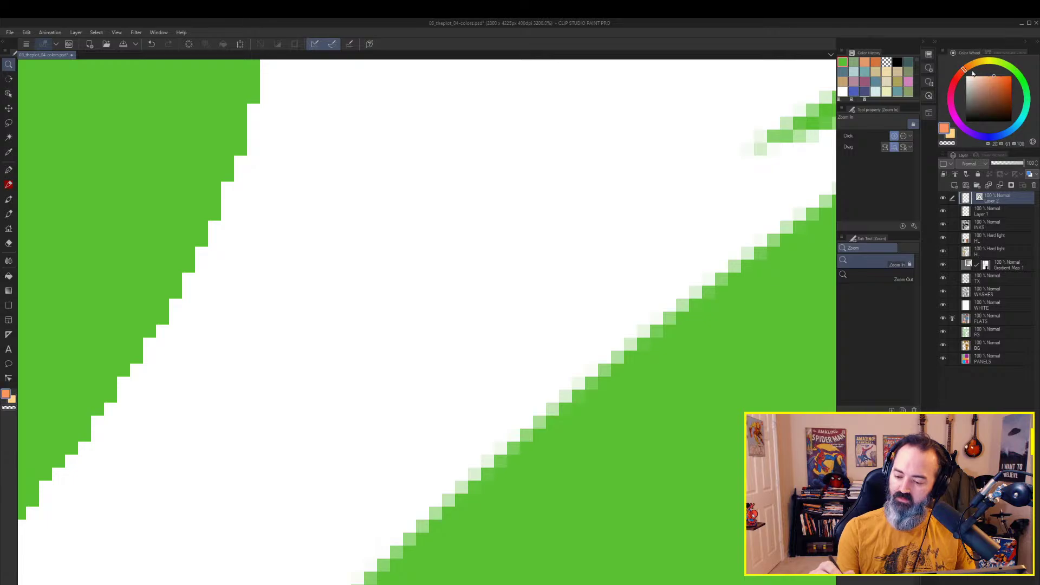
key(p)
drag(251, 128, 163, 255)
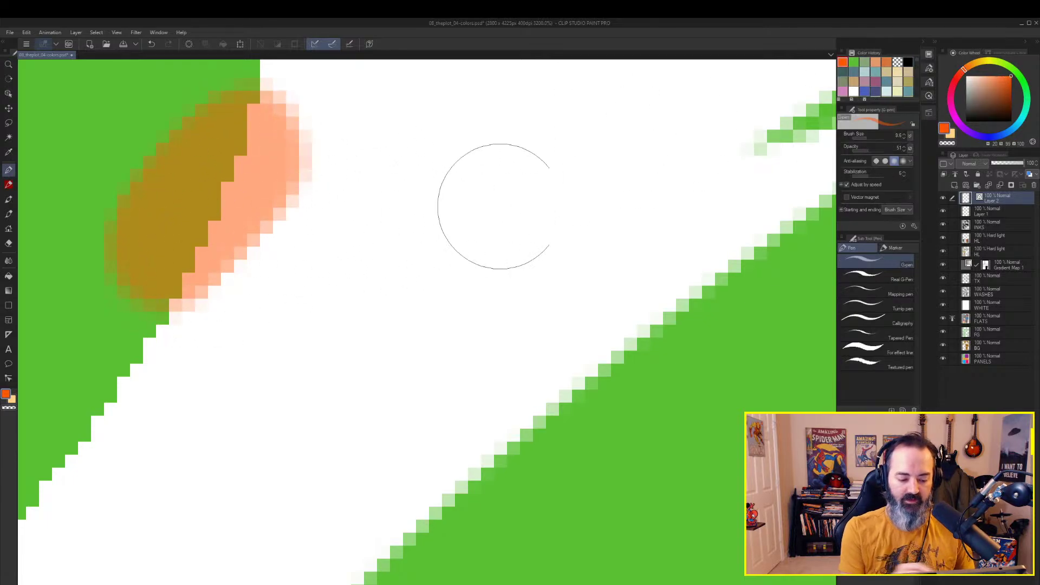
key(ctrl+z)
drag(695, 296, 534, 425)
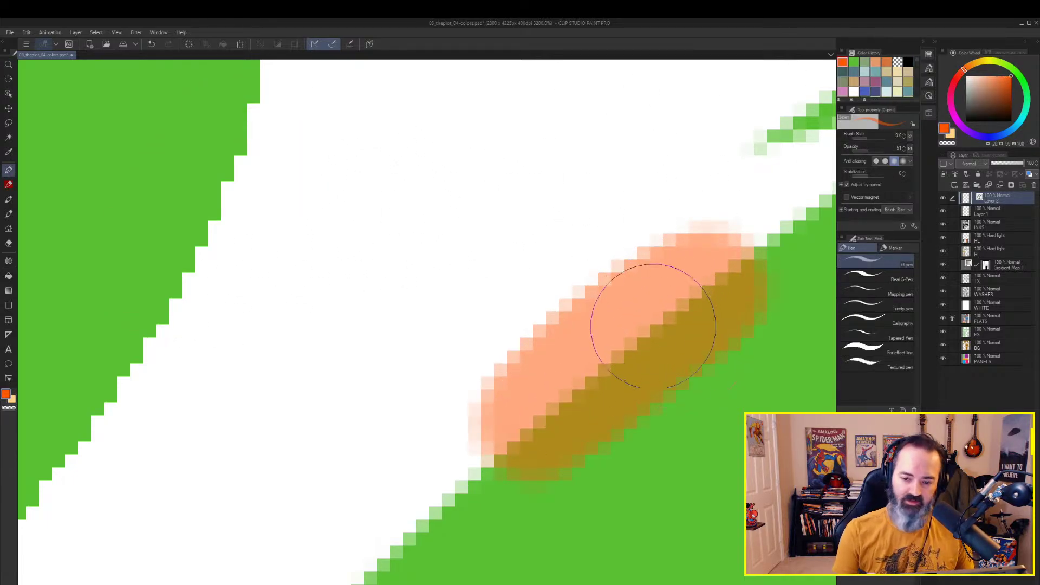
key(ctrl+z)
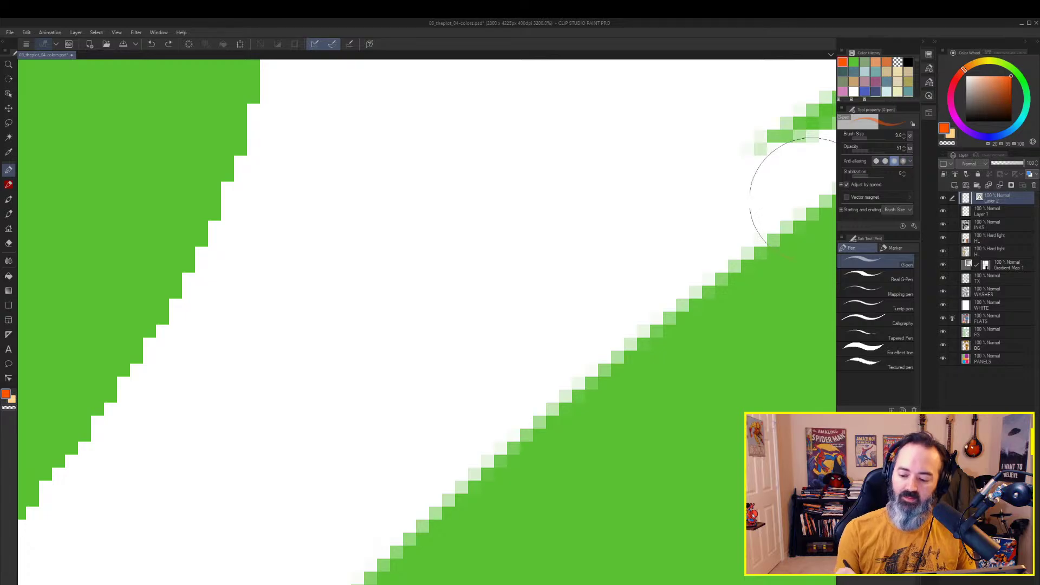
Turn on Quick Mask, try Lasso selections around both green ovals, and discard the mask and the selections
click(878, 163)
key(z)
alt+click(579, 288)
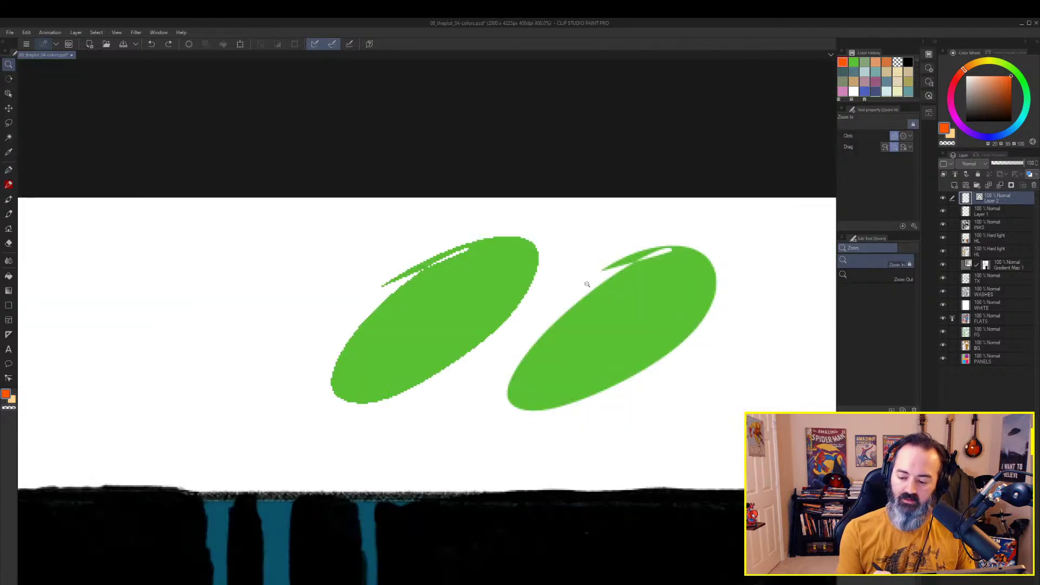
key(q)
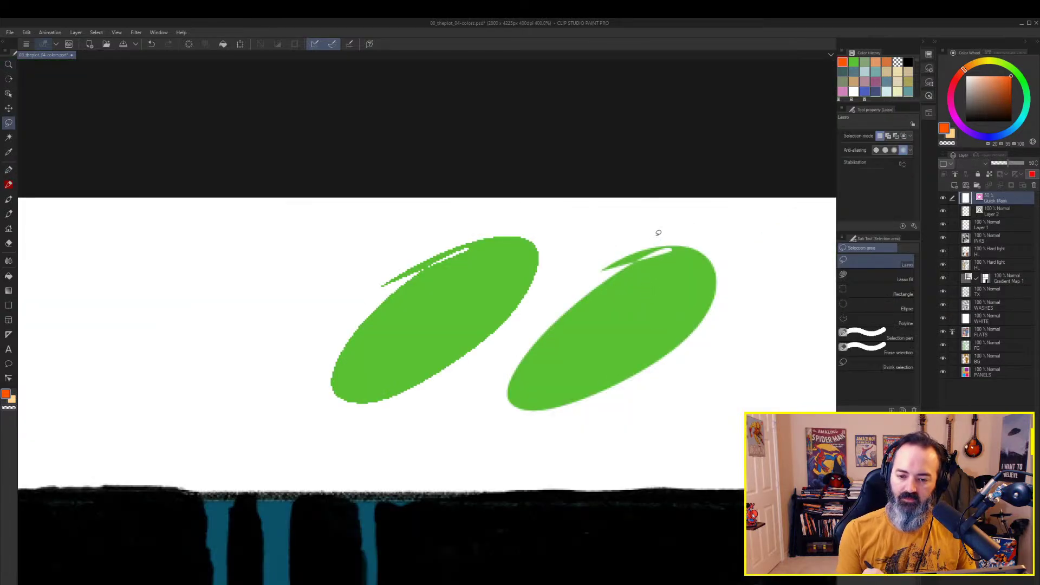
alt+click(614, 240)
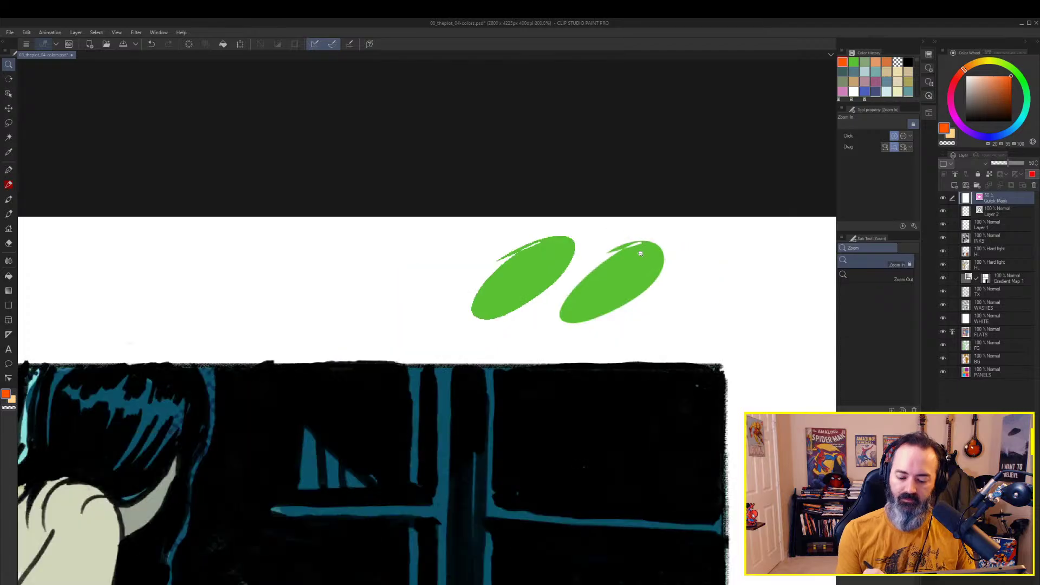
alt+click(630, 236)
drag(655, 281, 626, 256)
key(l)
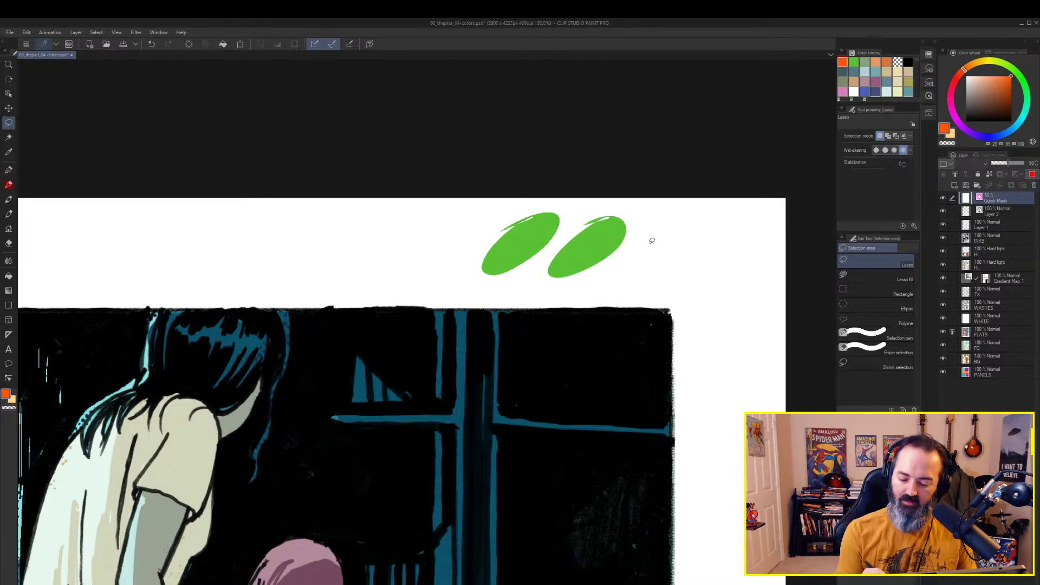
mouse_move(647, 217)
mouse_down()
mouse_move(600, 283)
mouse_move(648, 186)
mouse_up()
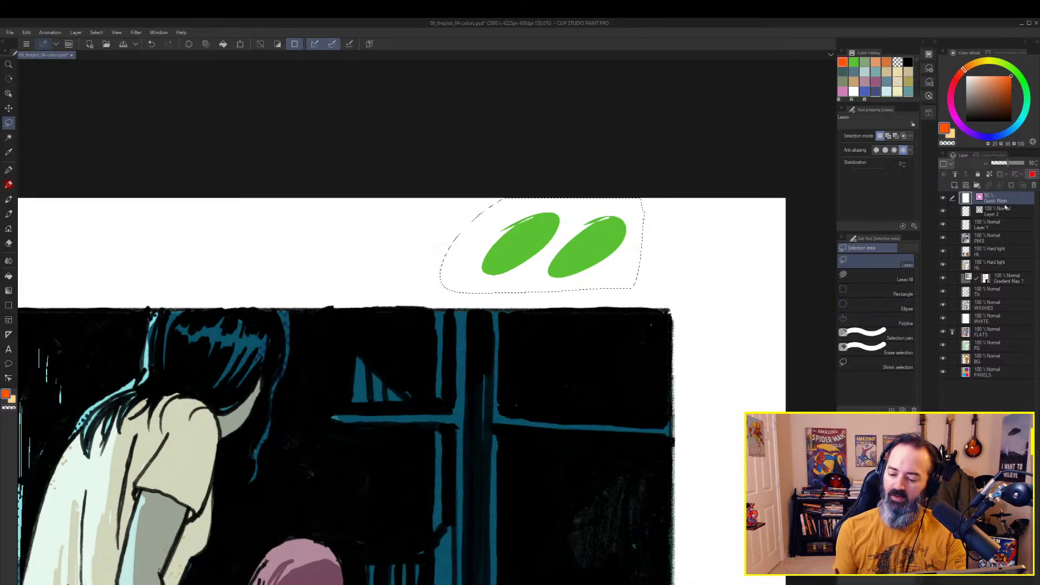
key(ctrl+d)
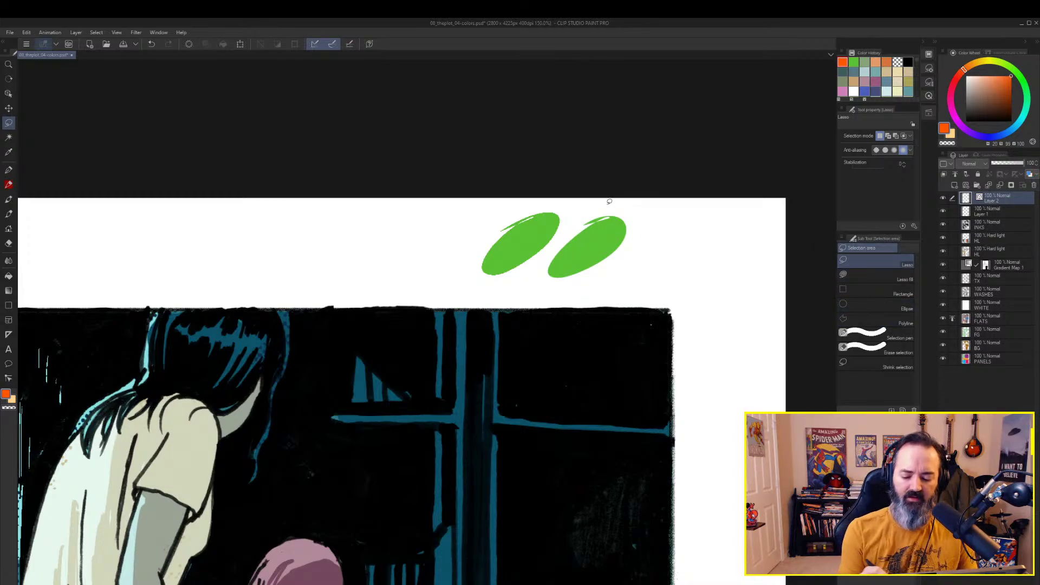
mouse_move(610, 202)
mouse_down()
mouse_move(548, 290)
mouse_move(472, 223)
mouse_up()
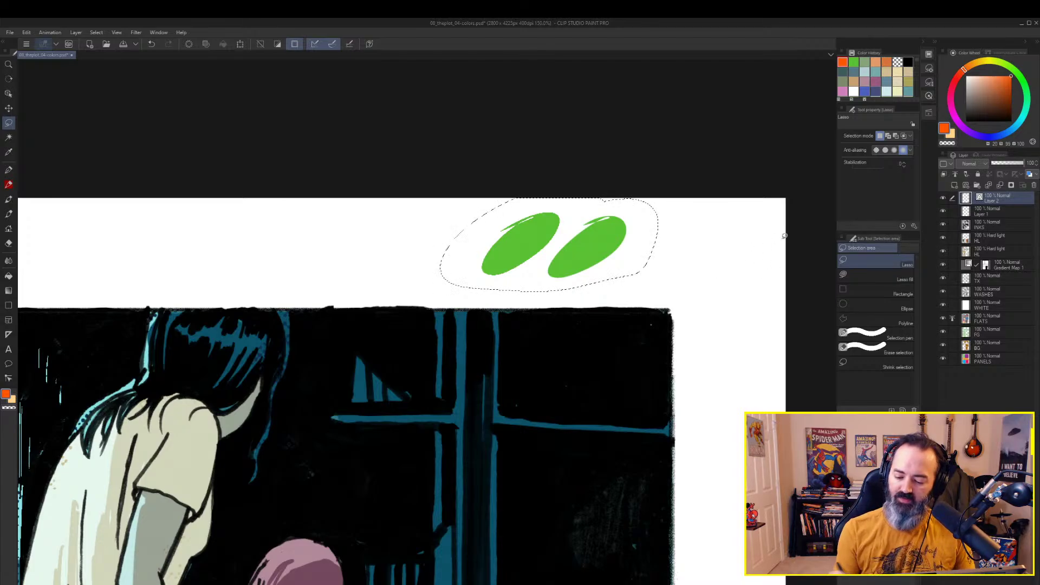
key(ctrl+d)
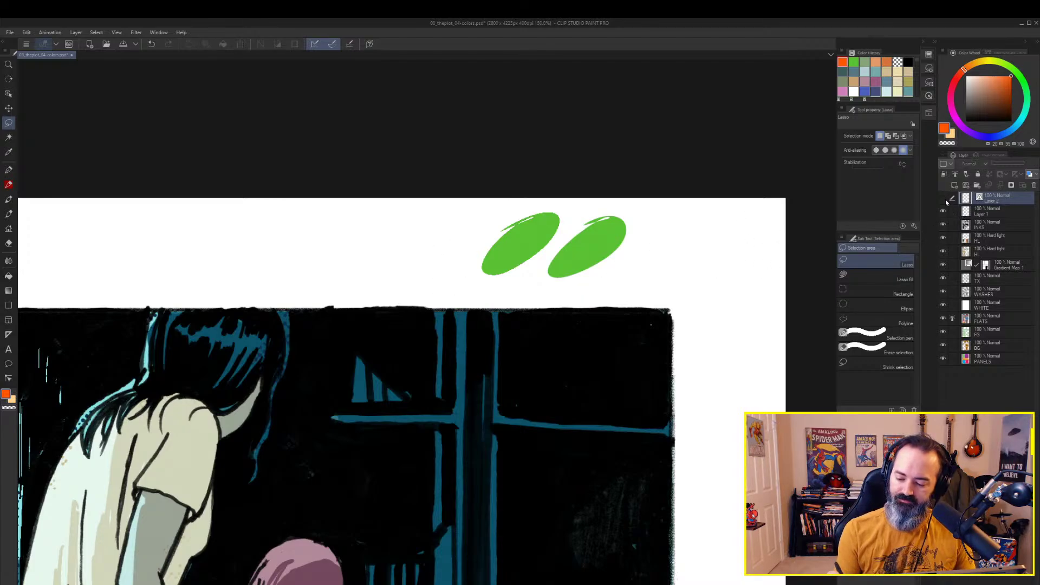
Delete the empty Layer 2 and the green ovals' Layer 1 above INKS
right_click(954, 198)
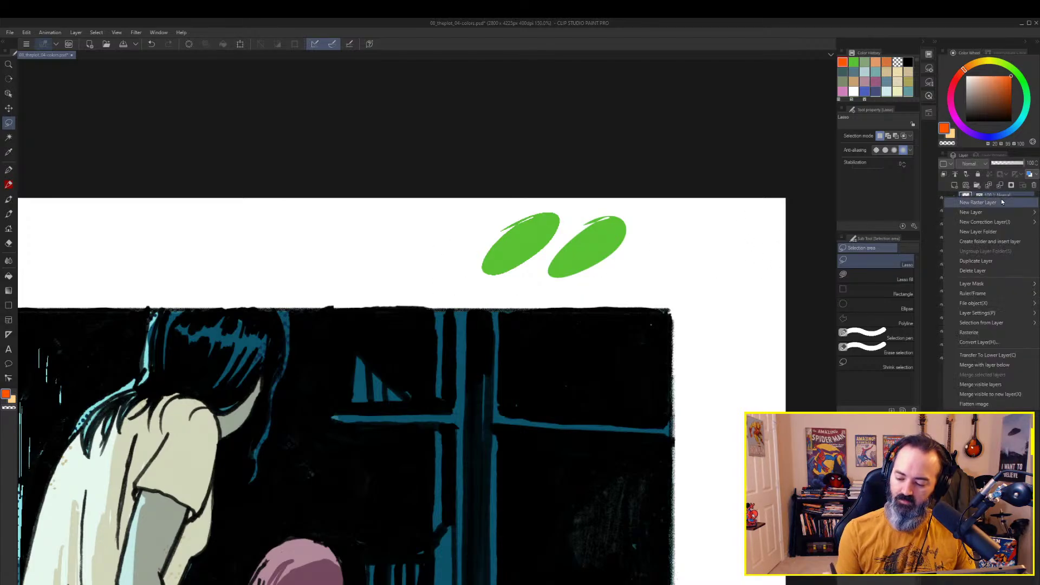
click(973, 271)
click(944, 199)
click(944, 198)
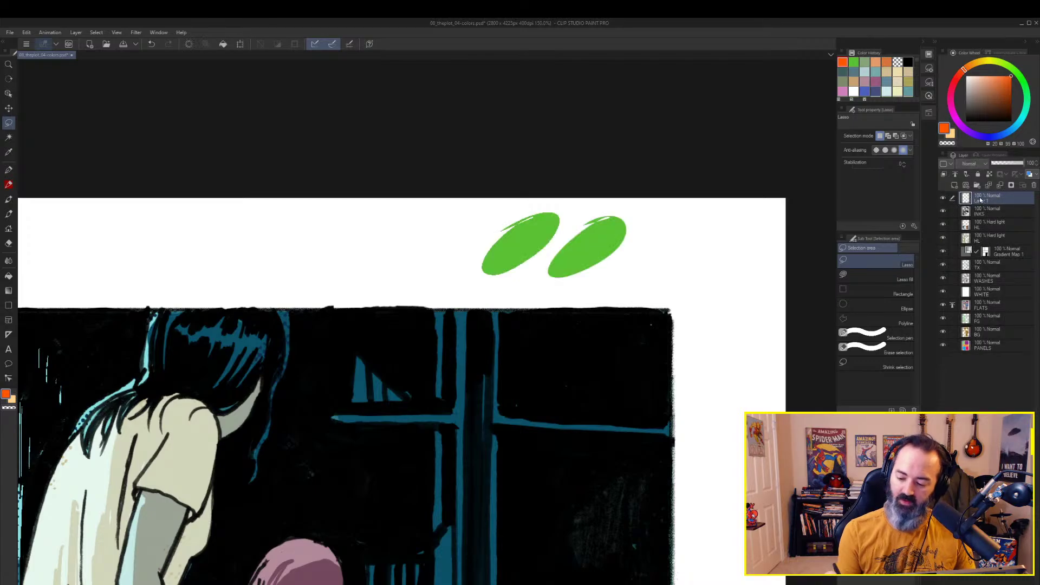
right_click(981, 197)
click(984, 270)
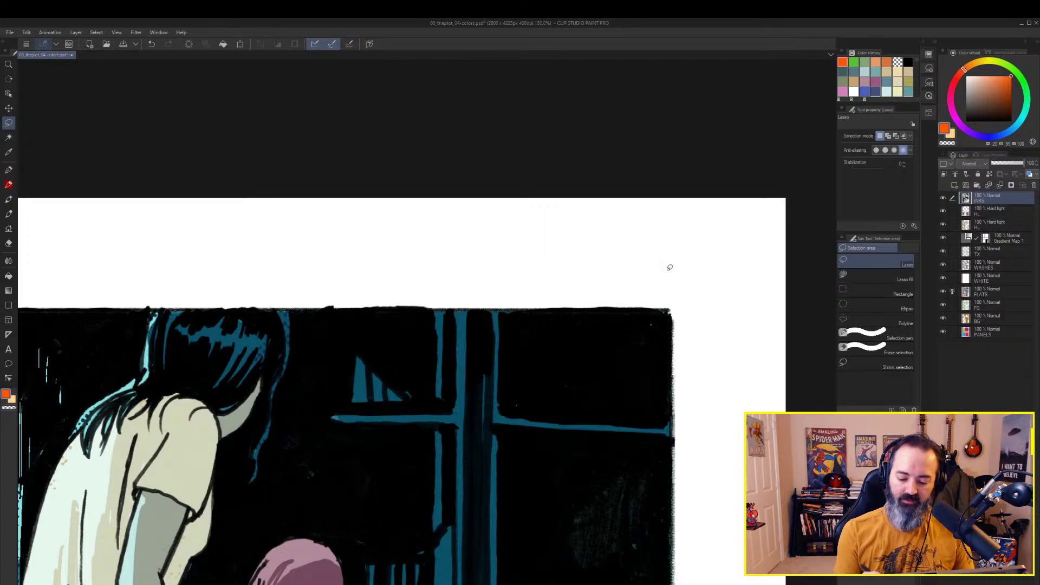
With Lasso anti-aliasing at Strong, lasso a slanted oval in the white margin, fill it with orange on INKS and deselect
key(ctrl+space)
key(m)
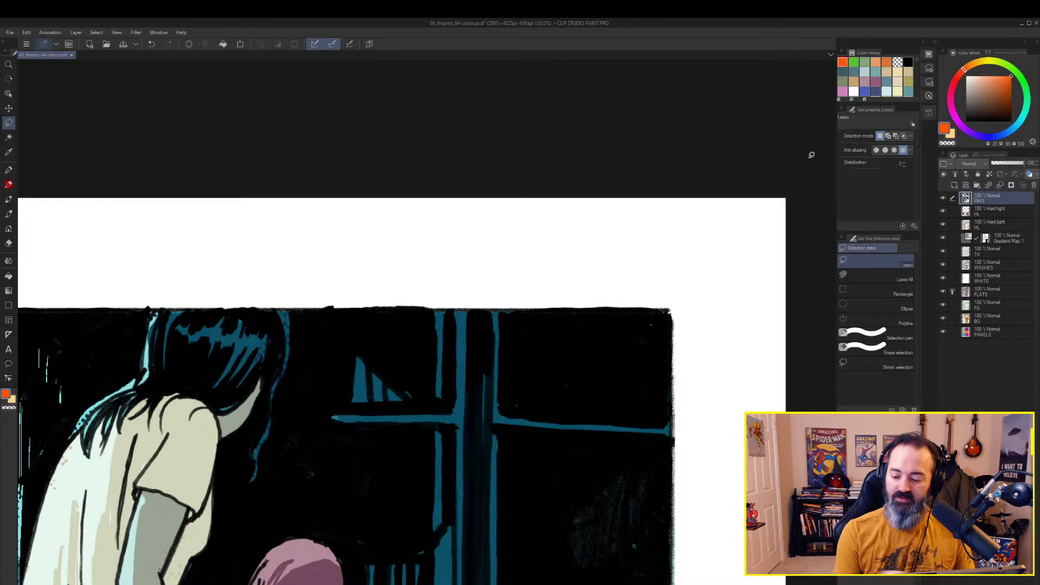
click(878, 152)
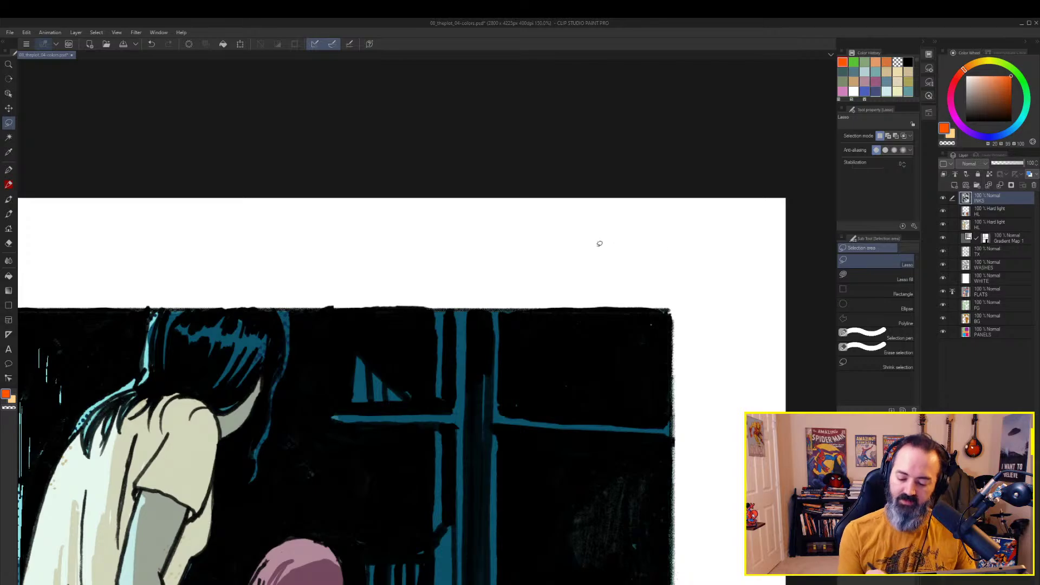
click(903, 150)
scroll(630, 220, up, 5)
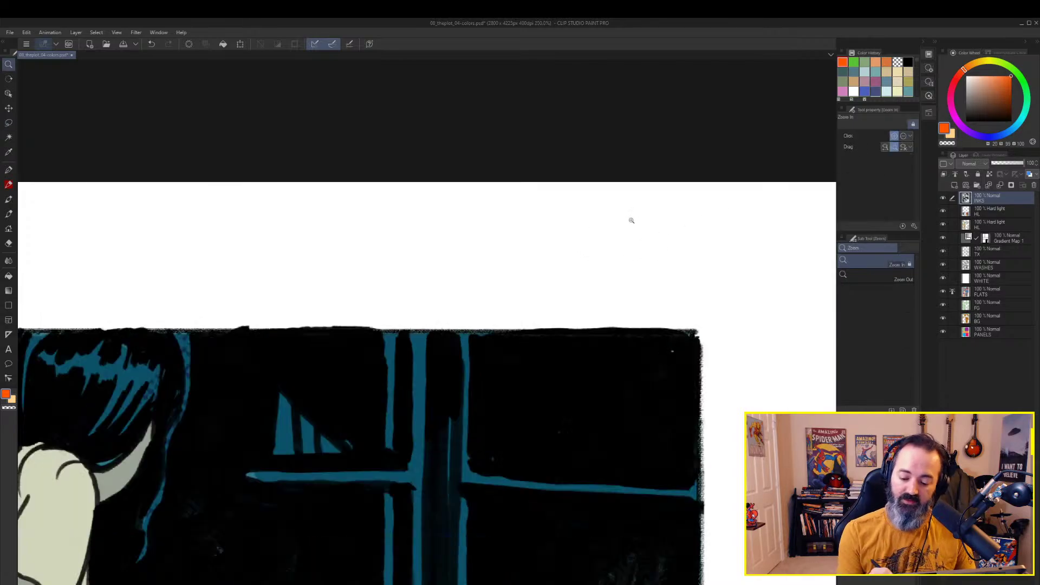
drag(551, 148, 624, 184)
click(994, 79)
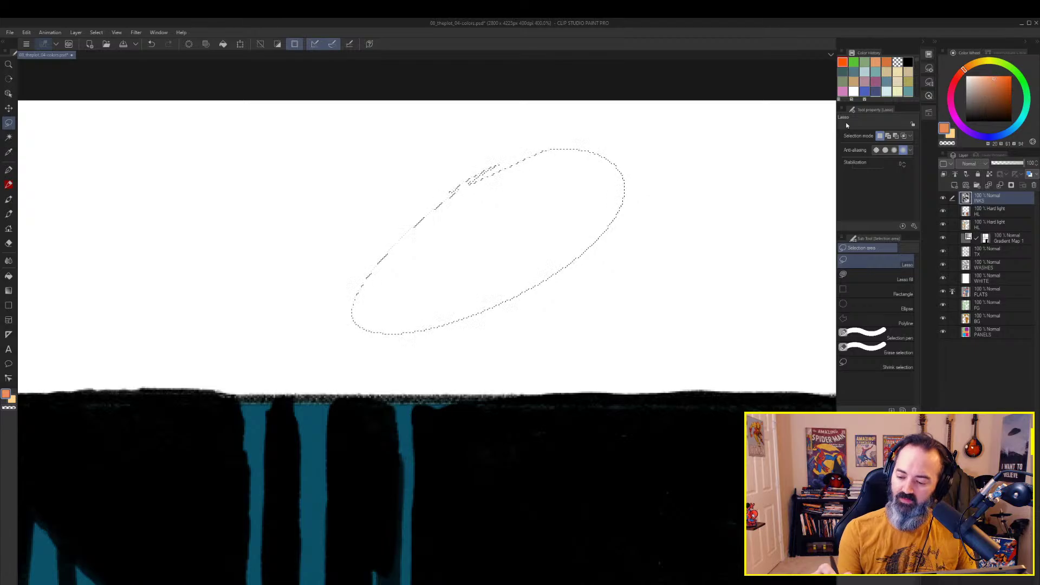
key(g)
click(616, 196)
key(ctrl+d)
Lasso an oval overlapping the orange one, fill it with light green, deselect, and examine the seam between the colours close up
key(m)
mouse_move(662, 208)
mouse_down()
mouse_move(434, 365)
mouse_move(658, 205)
mouse_up()
click(1010, 66)
key(g)
click(599, 281)
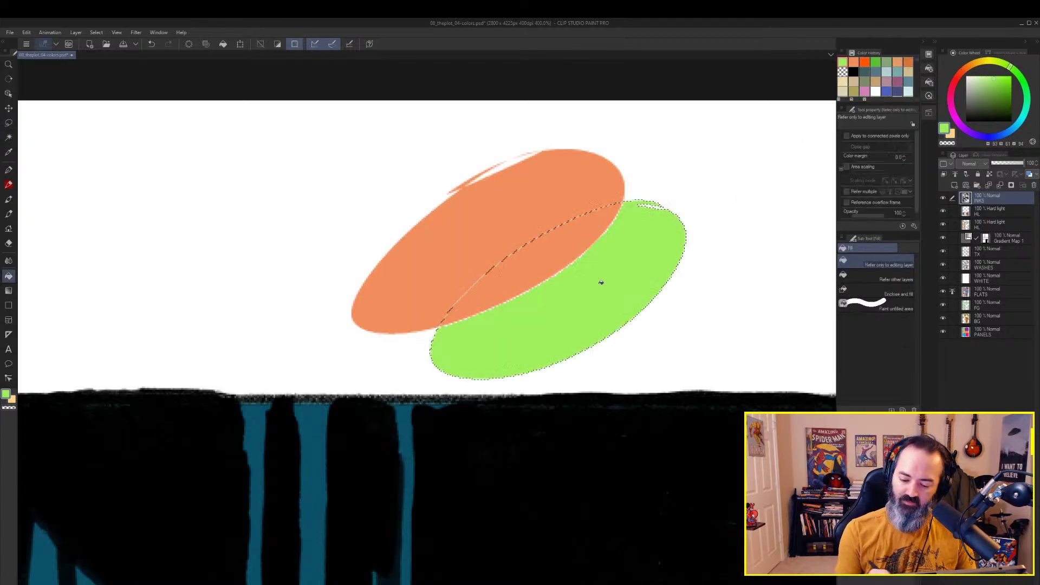
key(ctrl+d)
key(/)
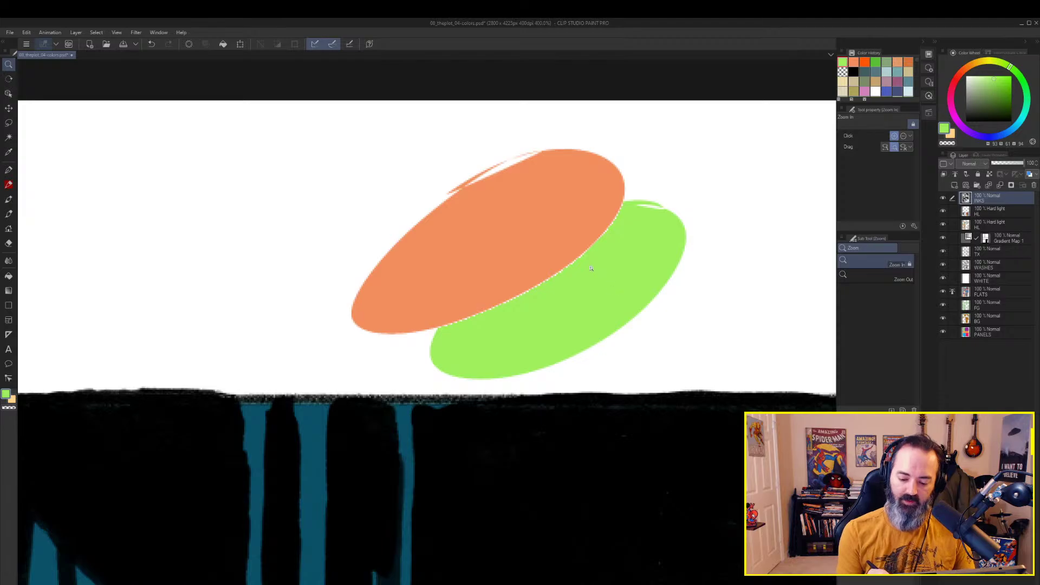
drag(501, 244, 585, 301)
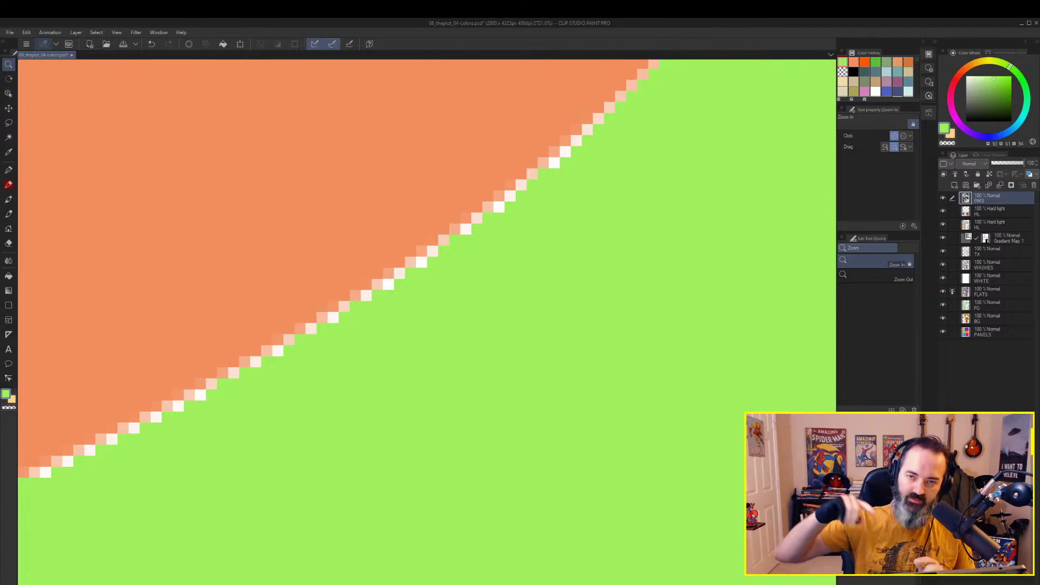
Undo the light green and orange oval fills and clear the remaining selection
key(ctrl+z)
key(ctrl+z)
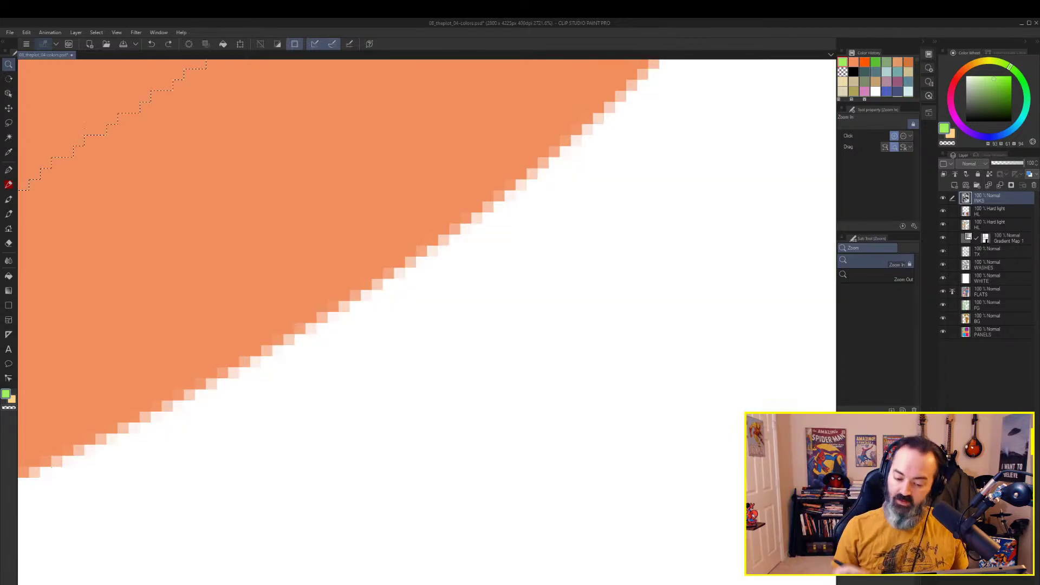
key(ctrl+z)
scroll(558, 224, down, 8)
key(ctrl+z)
key(ctrl+z)
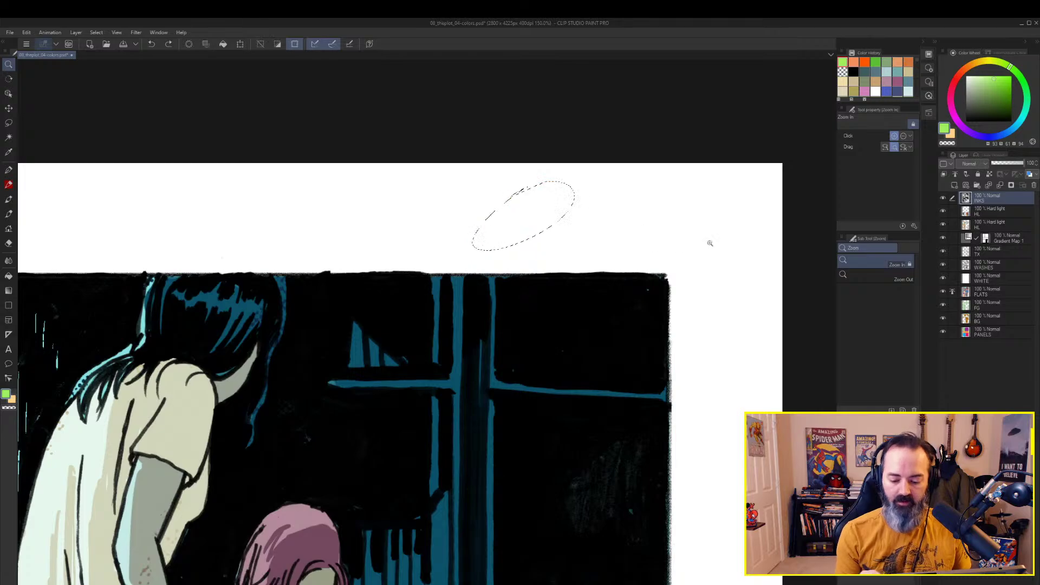
key(ctrl+d)
With Lasso anti-aliasing set to None, lasso a slanted oval in the white margin and fill it with muted green
scroll(531, 233, up, 4)
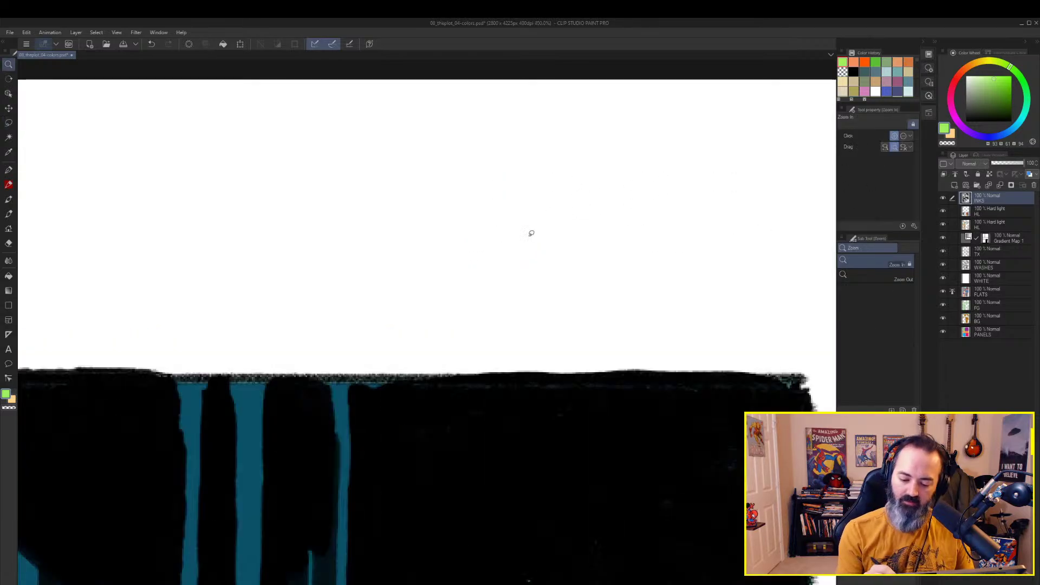
key(m)
mouse_move(553, 144)
mouse_down()
mouse_move(399, 295)
mouse_move(520, 148)
mouse_up()
key(g)
key(alt+BackSpace)
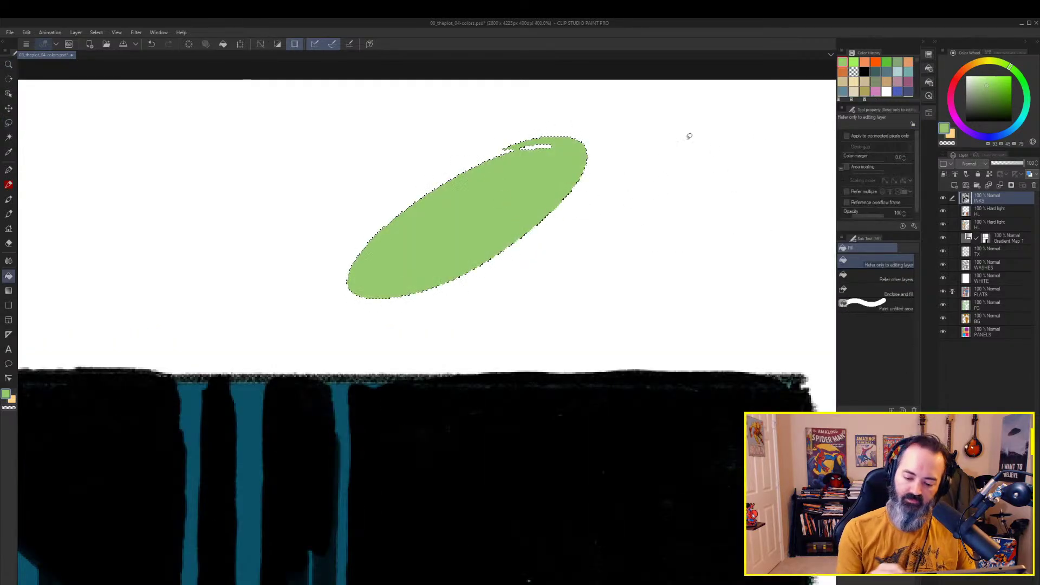
Lasso a second oval overlapping the lower edge of the green one and fill it with muted orange
key(m)
mouse_move(588, 168)
mouse_down()
mouse_move(525, 313)
mouse_move(645, 190)
mouse_move(602, 187)
mouse_up()
key(x)
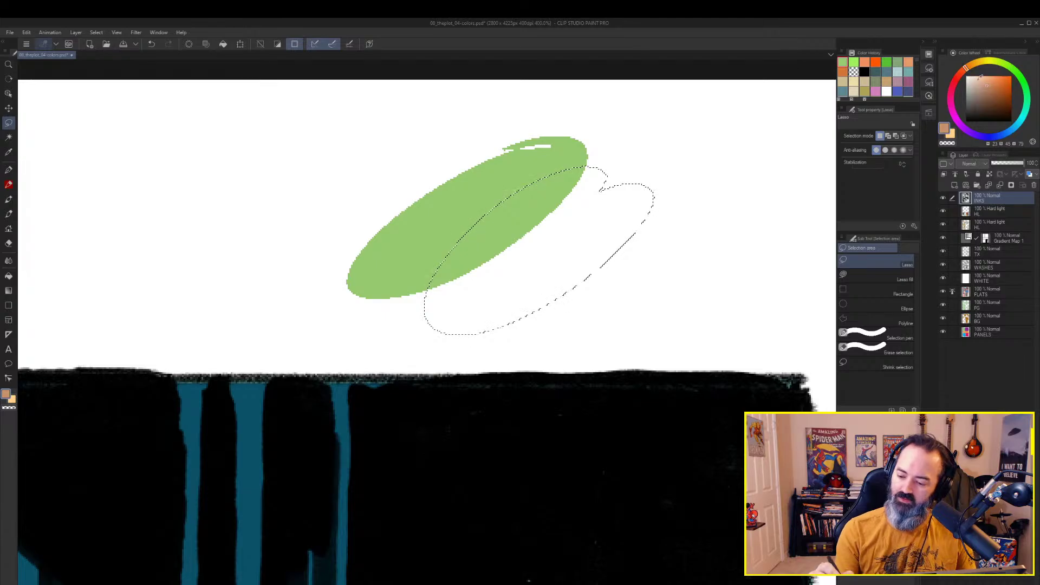
key(alt+BackSpace)
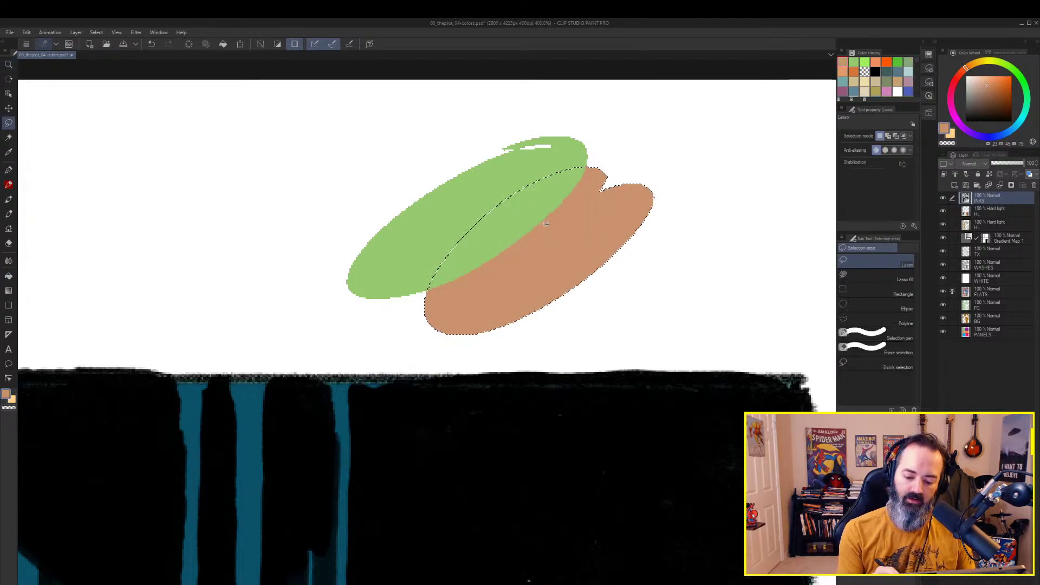
Examine the seam between the muted green and orange ovals close up, and clear the selection
key(ctrl+space)
drag(495, 204, 580, 255)
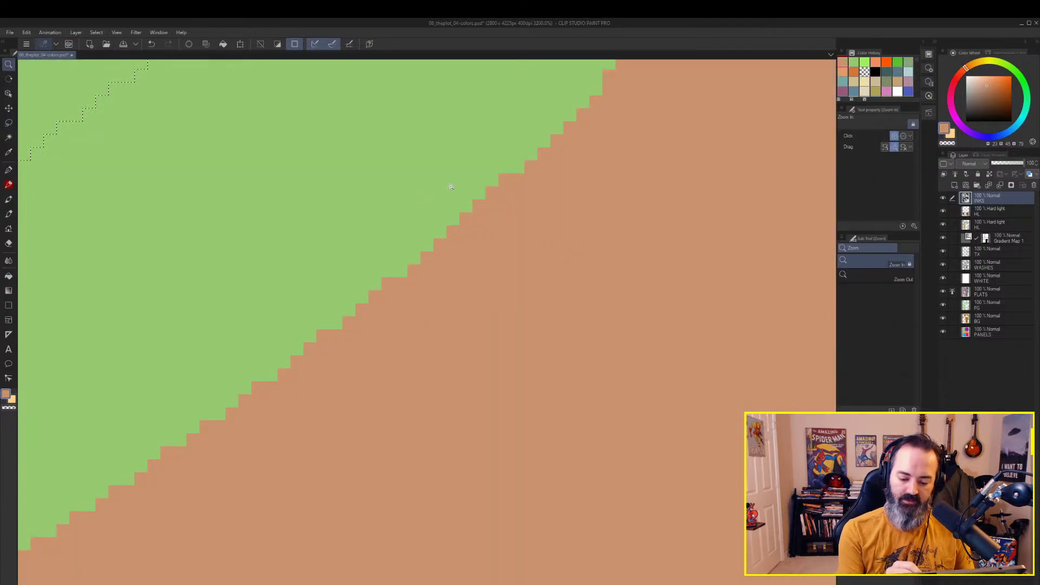
drag(440, 176, 508, 221)
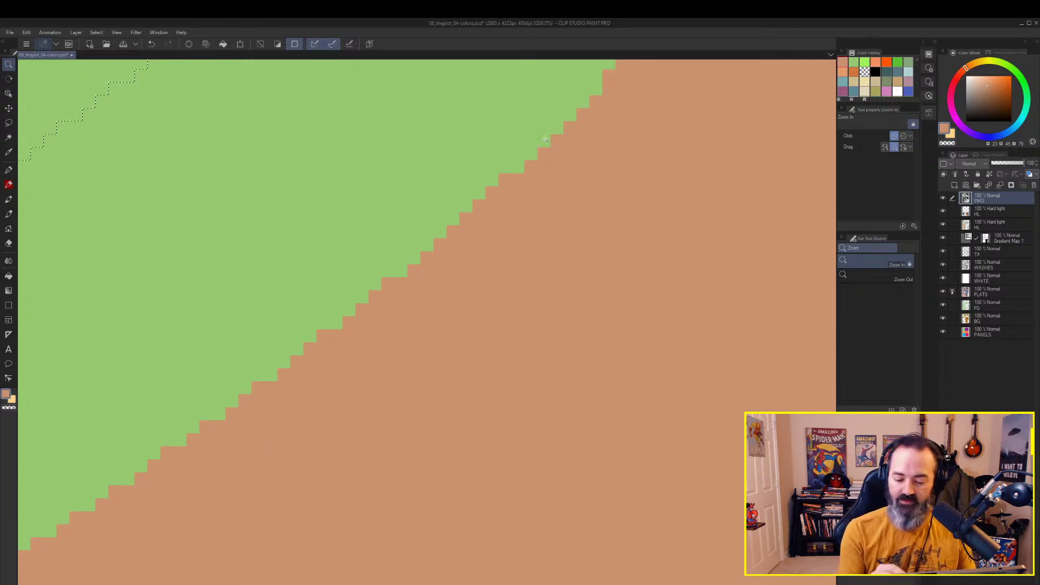
scroll(565, 202, down, 5)
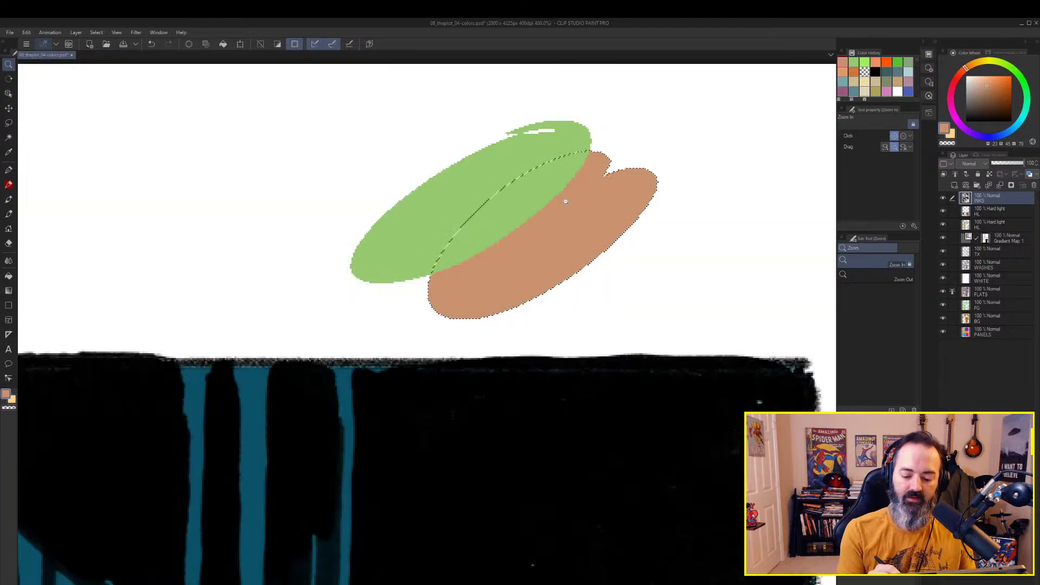
scroll(565, 202, down, 4)
key(m)
key(ctrl+d)
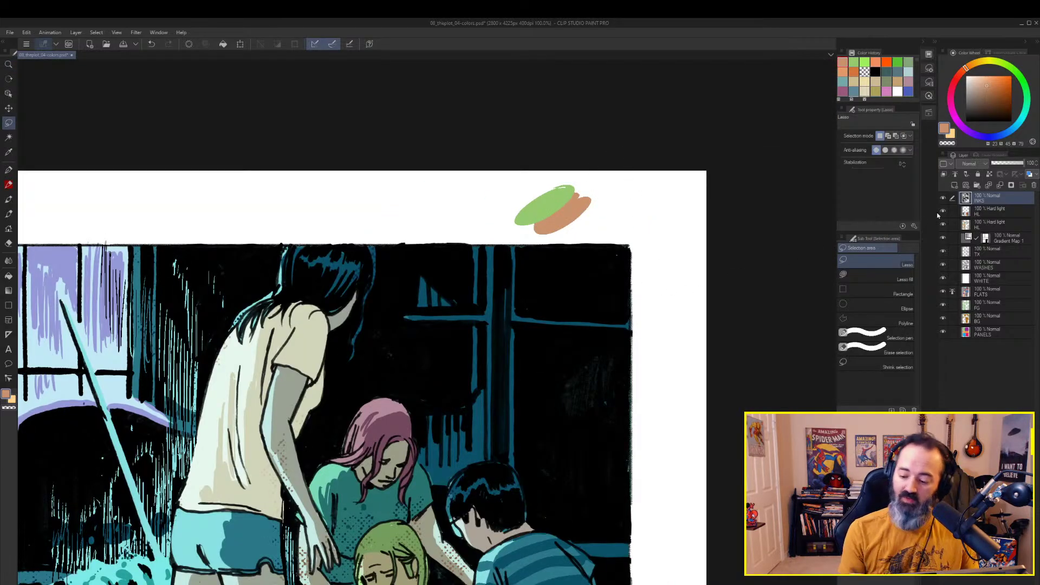
Undo the muted green and orange oval fills in the white margin and clear the remaining selection
key(ctrl+z)
key(ctrl+z)
key(ctrl+z)
key(ctrl+z)
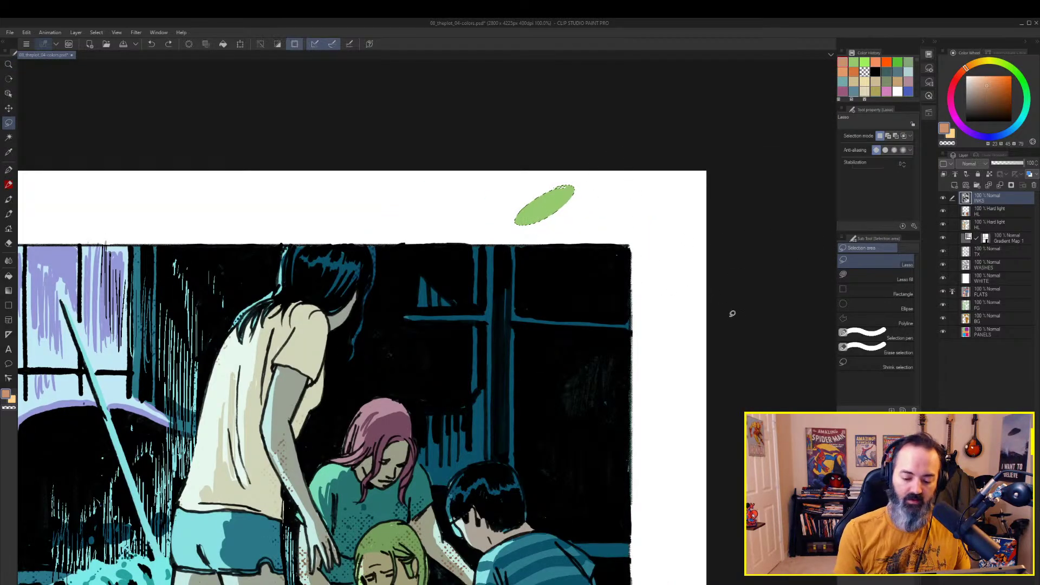
key(ctrl+d)
Review the coloured comic page from the upper panels down to the brick archway panel
key(z)
alt+click(708, 269)
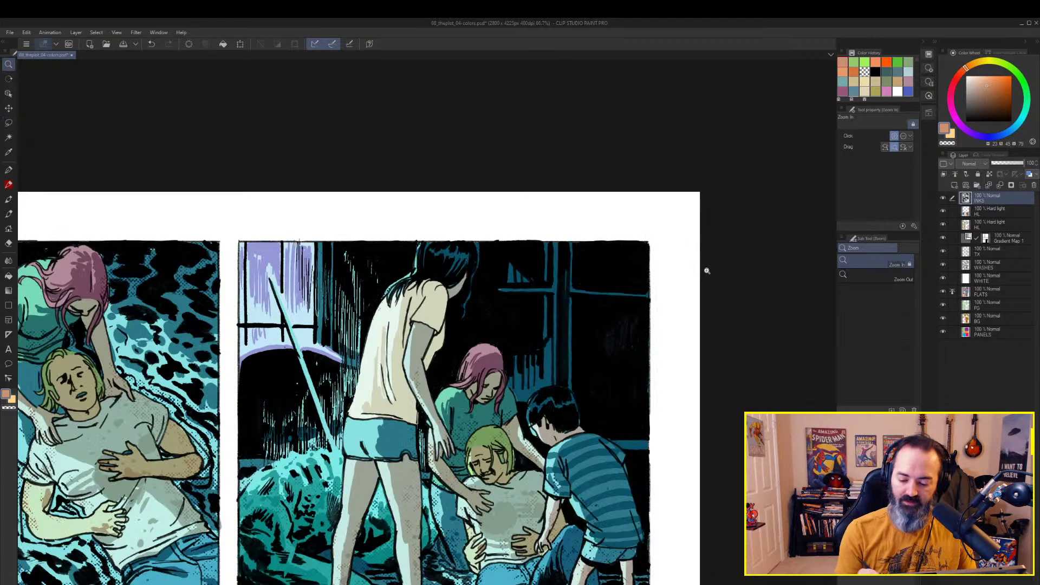
drag(706, 269, 785, 150)
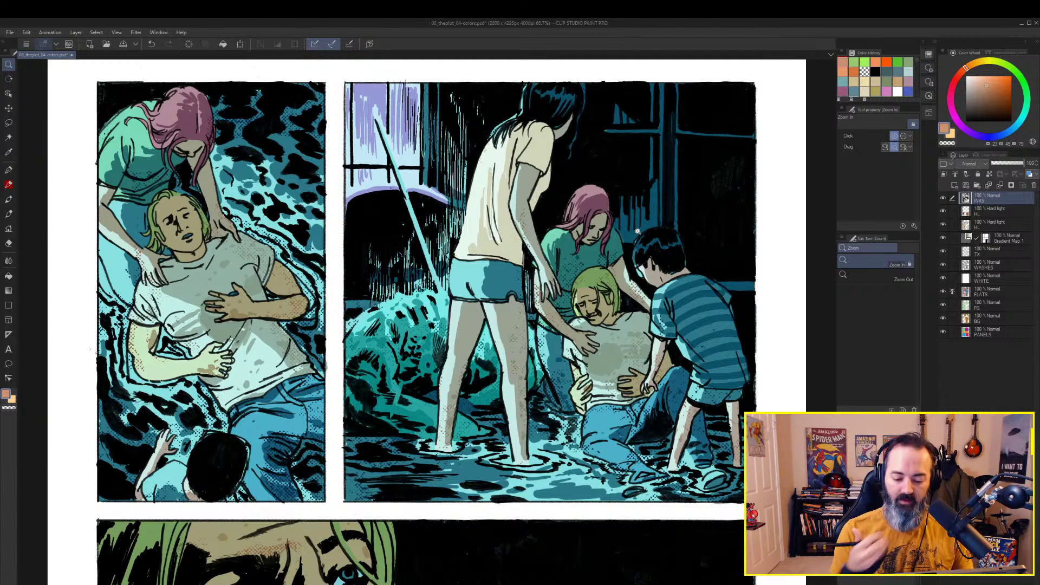
drag(644, 259, 643, 209)
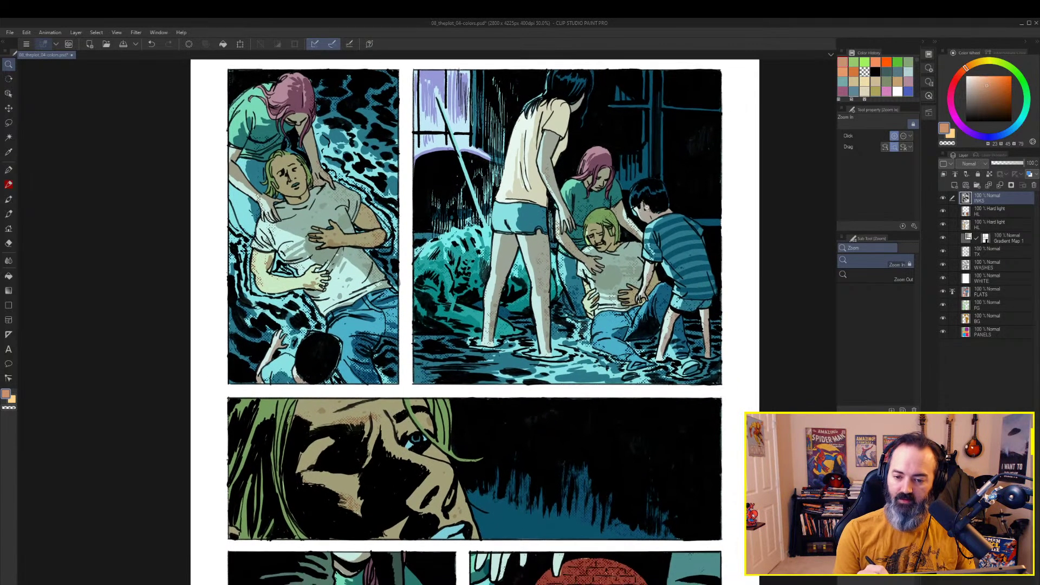
key(m)
drag(673, 273, 657, 231)
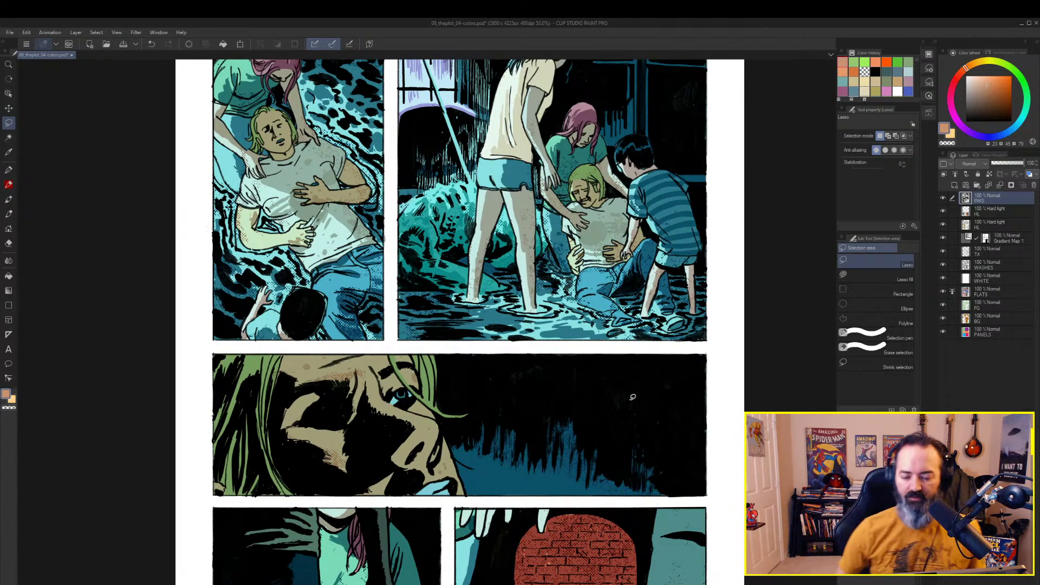
key(z)
alt+click(583, 259)
mouse_move(656, 307)
mouse_down()
mouse_move(657, 224)
mouse_move(670, 204)
mouse_move(663, 220)
mouse_up()
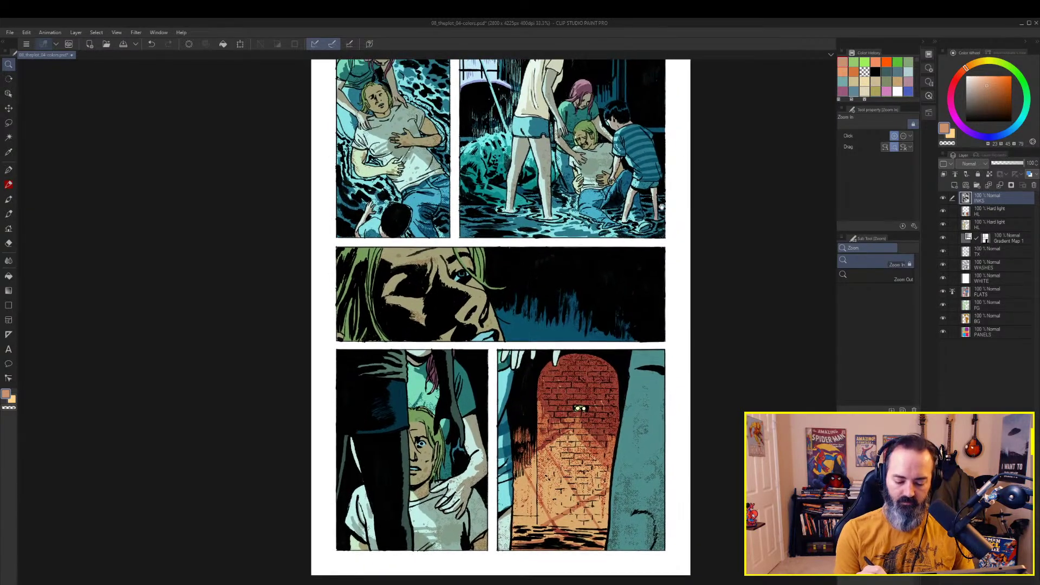
Auto-select the standing girl's skin flats on the FLATS layer and hide the selection outline
click(973, 293)
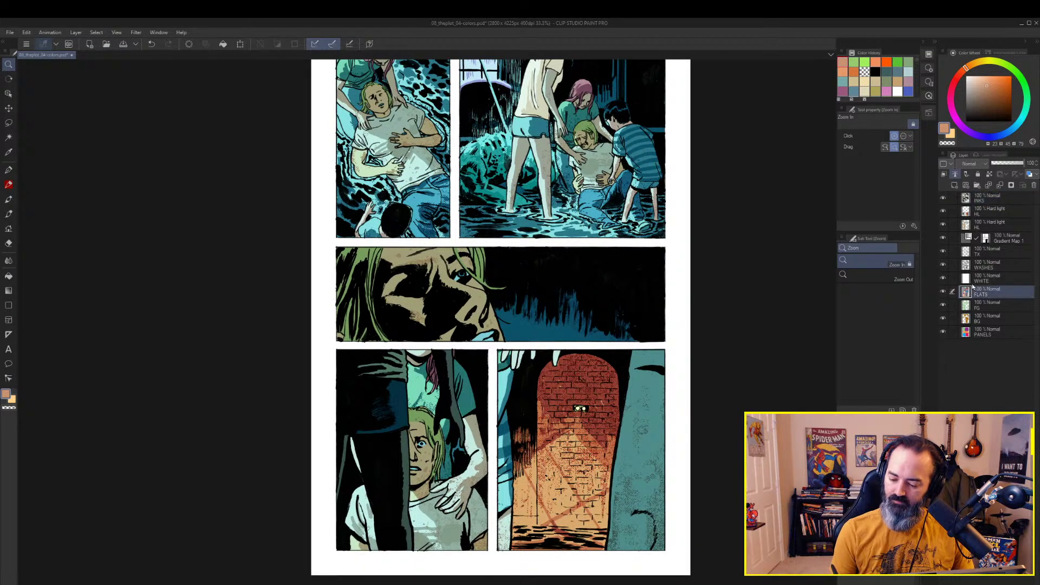
key(w)
click(404, 432)
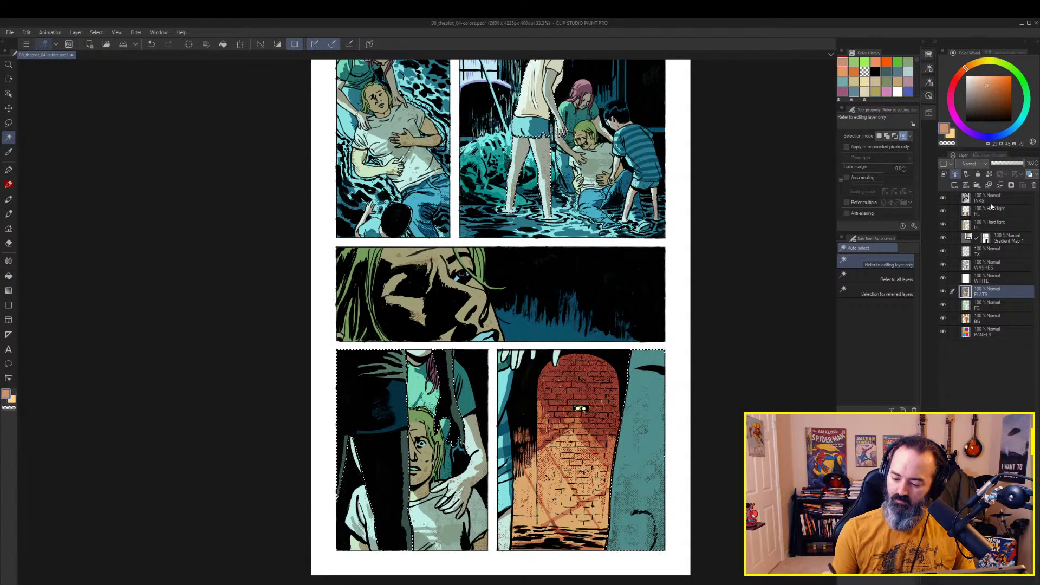
key(ctrl+d)
On the lower HL layer, reduce the saturation of the girl's selected skin areas to about -72
click(989, 224)
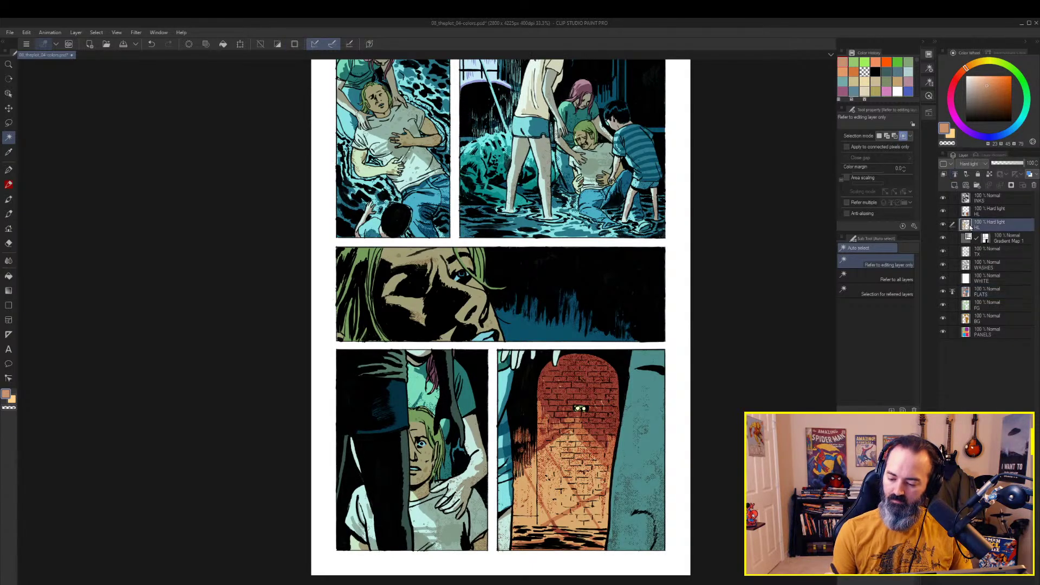
key(ctrl+u)
drag(784, 157, 753, 160)
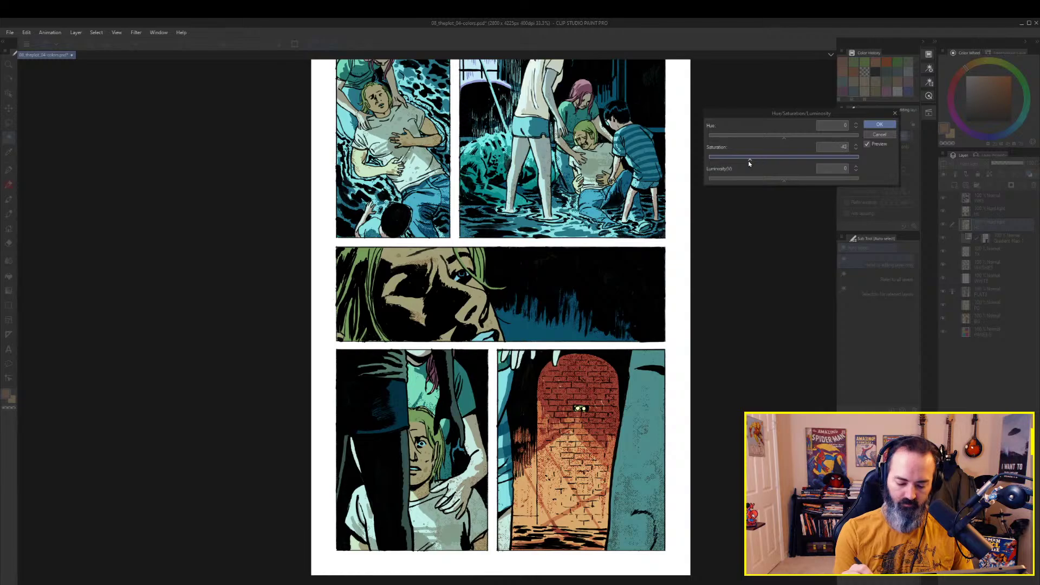
click(786, 180)
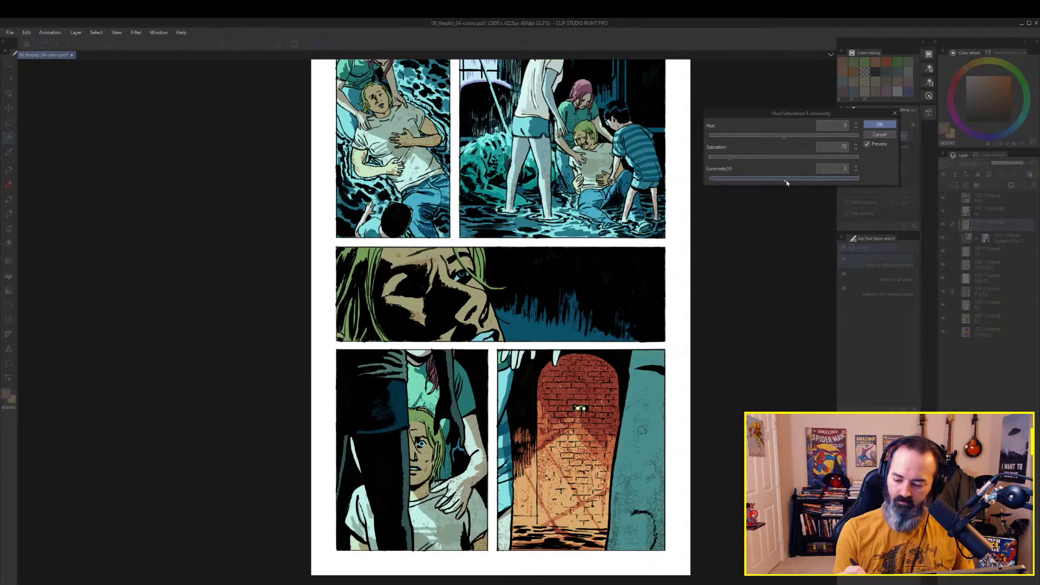
click(879, 126)
key(m)
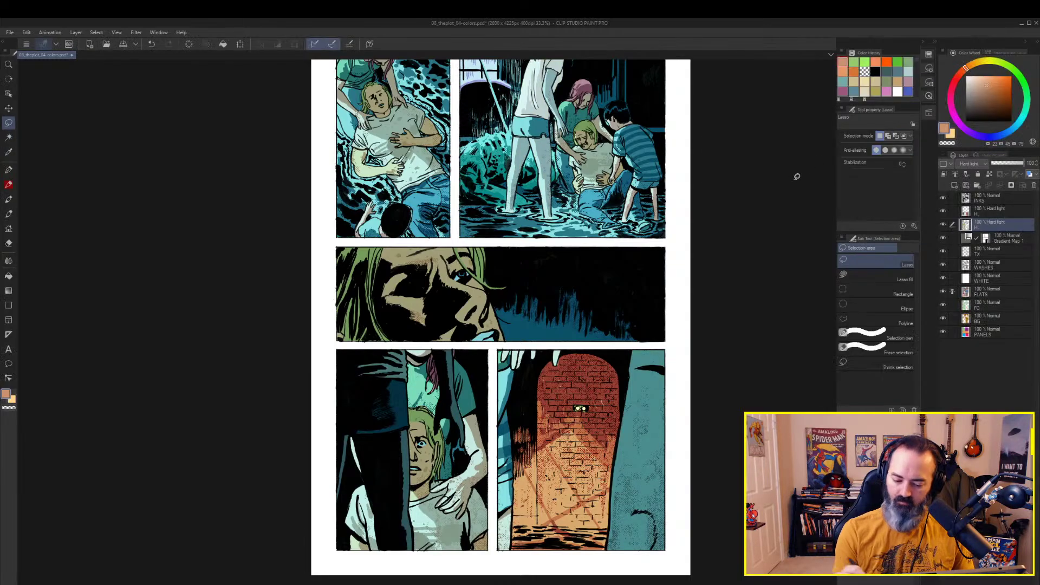
Try to auto-select the lit brick wall in the last panel on the WASHES layer
drag(721, 236, 719, 204)
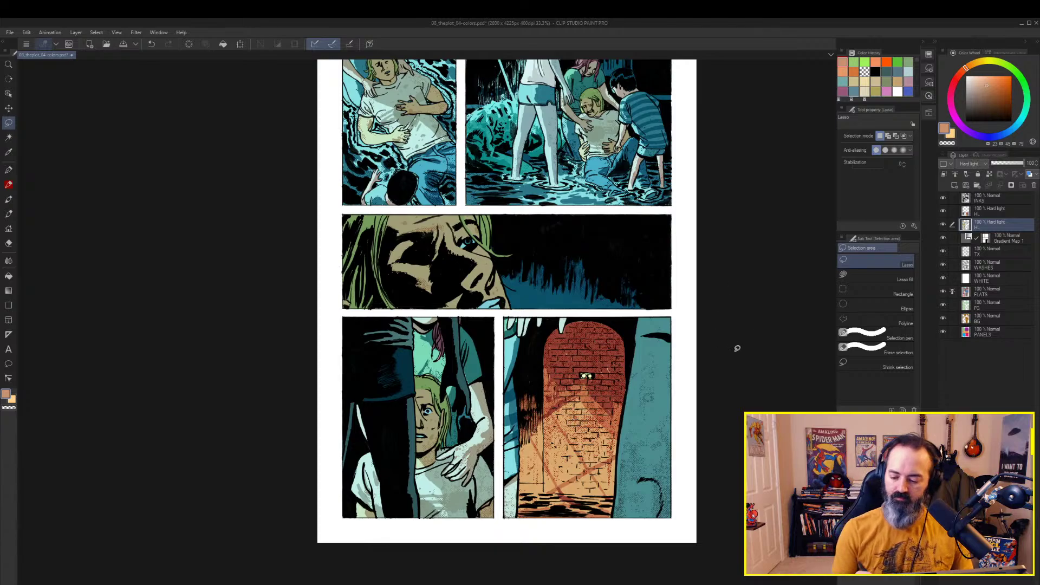
key(alt+bracketleft)
key(alt+bracketleft)
key(alt+bracketleft)
key(w)
click(618, 400)
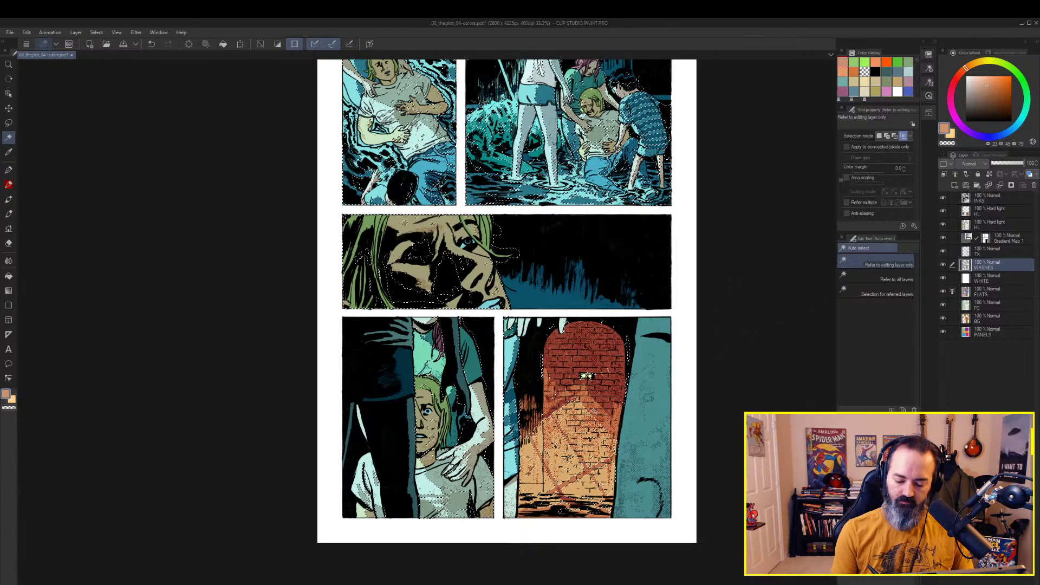
Replace the selection with the brick archway area of the last panel using the PANELS and FLATS layers, displaying it as a Quick Mask
key(alt+bracketleft)
key(alt+bracketleft)
key(alt+bracketleft)
key(alt+bracketleft)
key(alt+bracketleft)
key(ctrl+d)
click(599, 400)
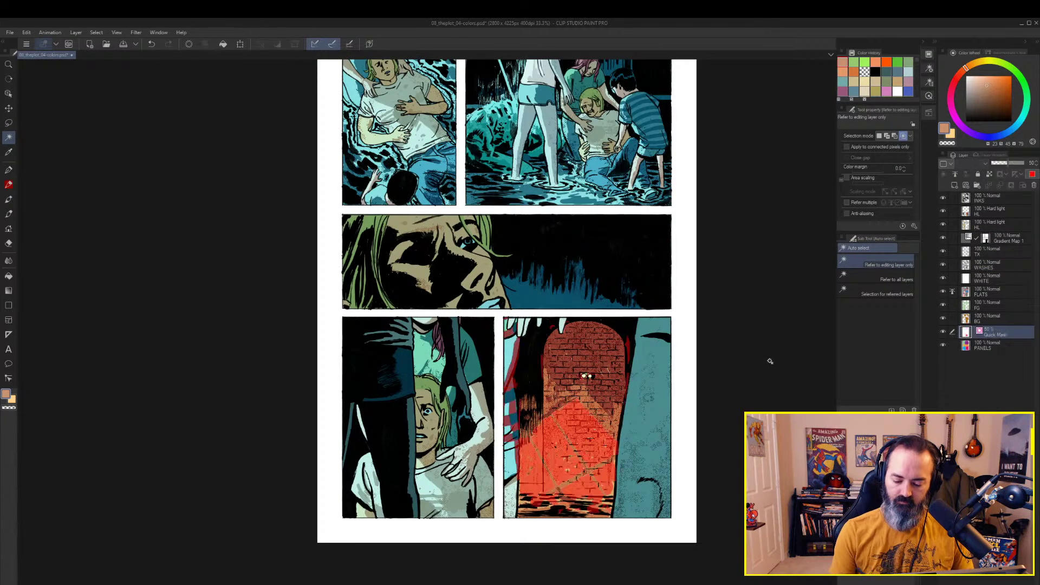
click(969, 296)
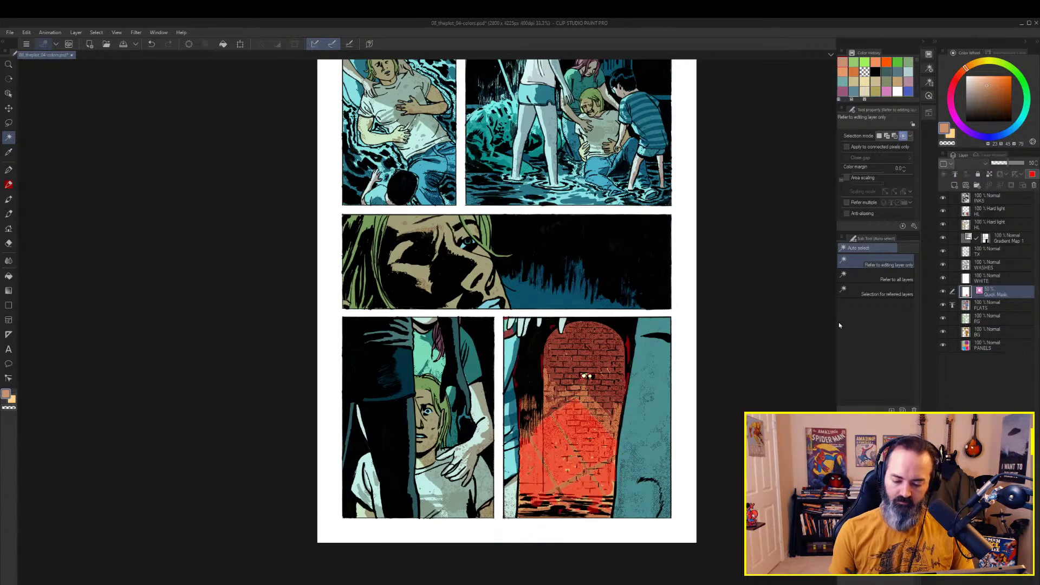
On the upper HL layer, fill the lit part of the brick wall with pale yellow
click(973, 210)
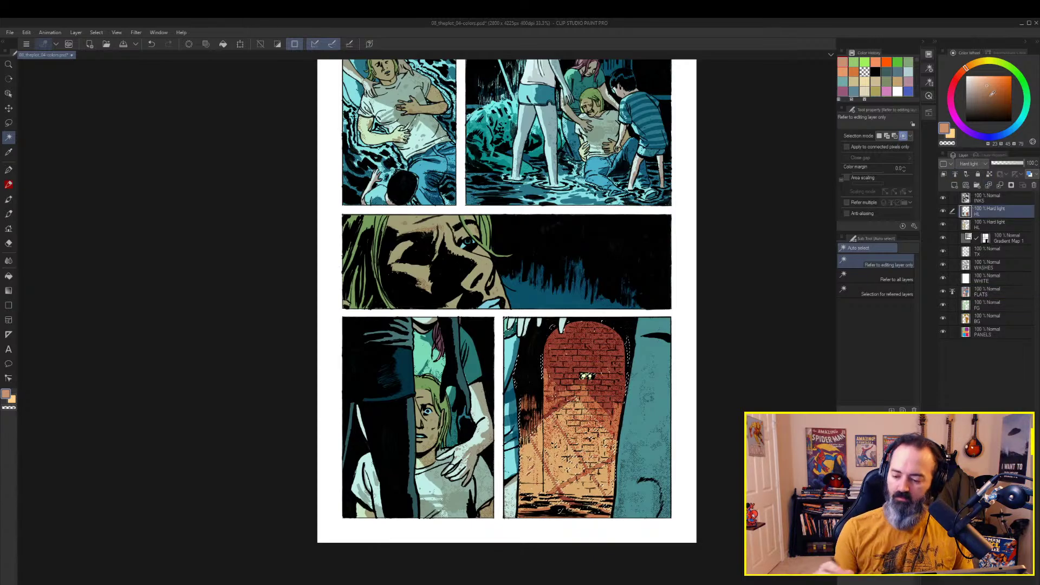
click(983, 80)
drag(976, 64, 984, 63)
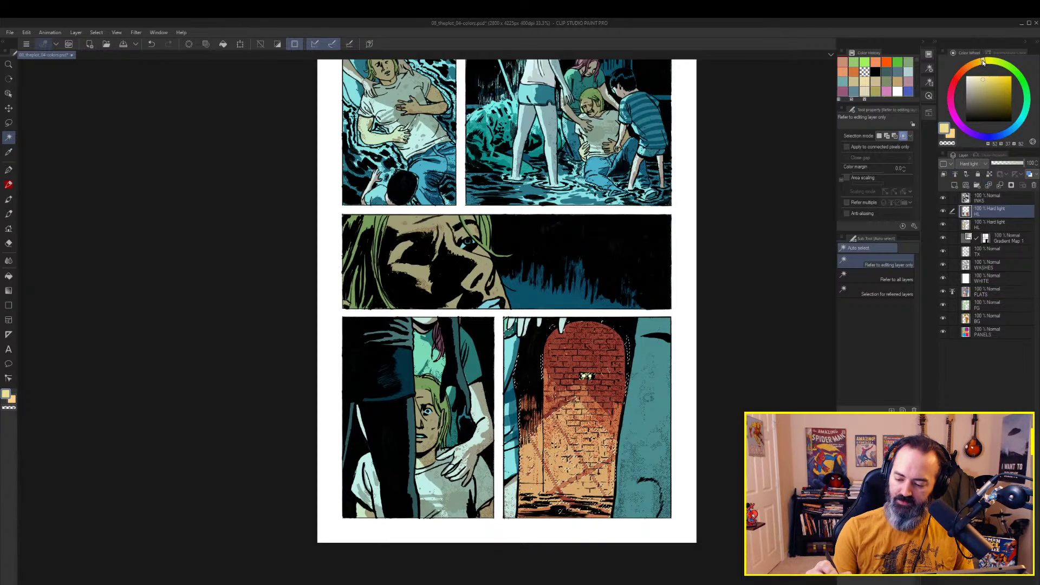
key(m)
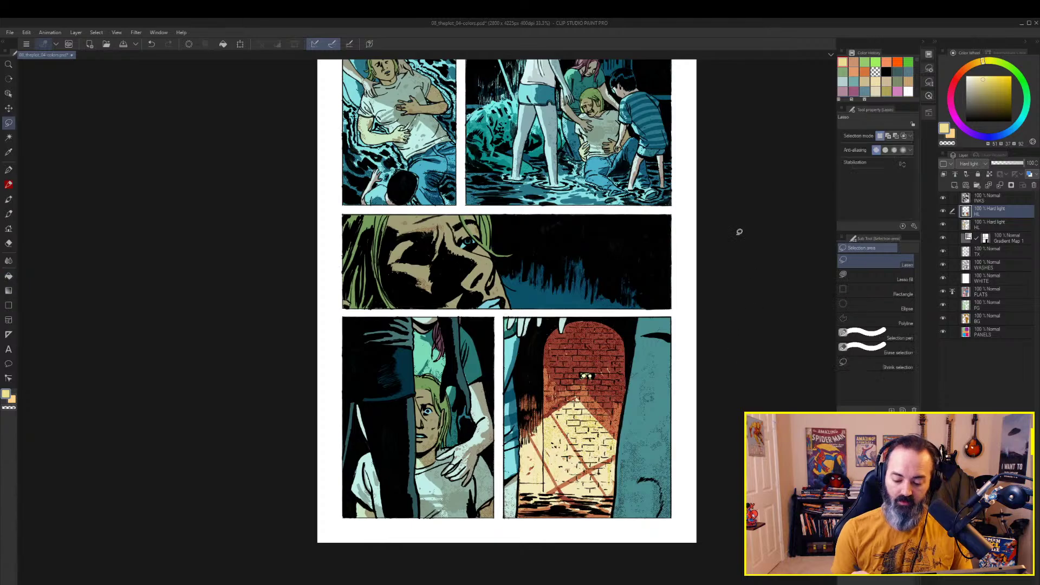
Raise the saturation of the upper HL layer's colours to 21 and lower their luminosity slightly
key(Tab)
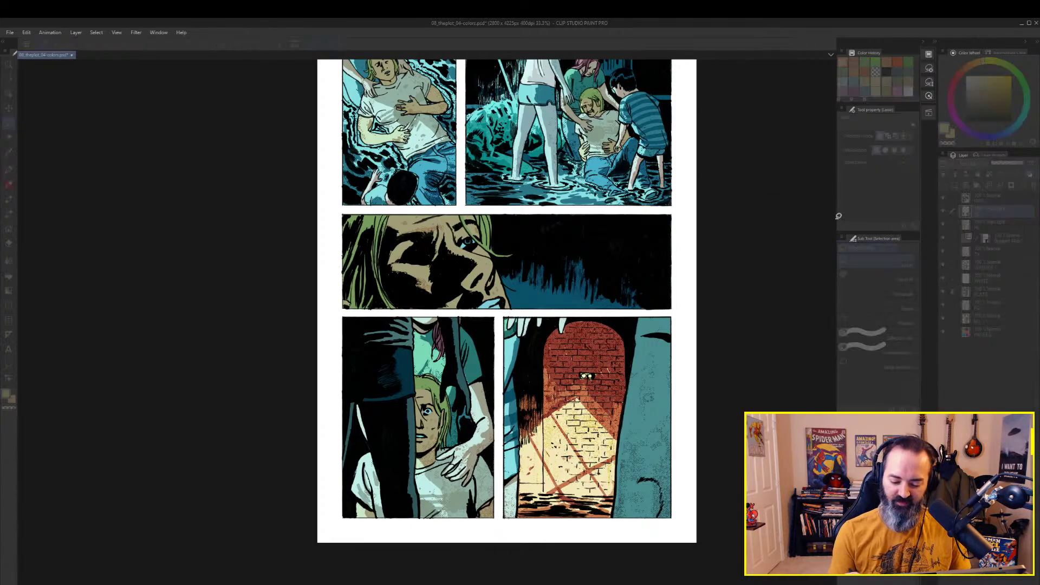
key(ctrl+u)
click(800, 158)
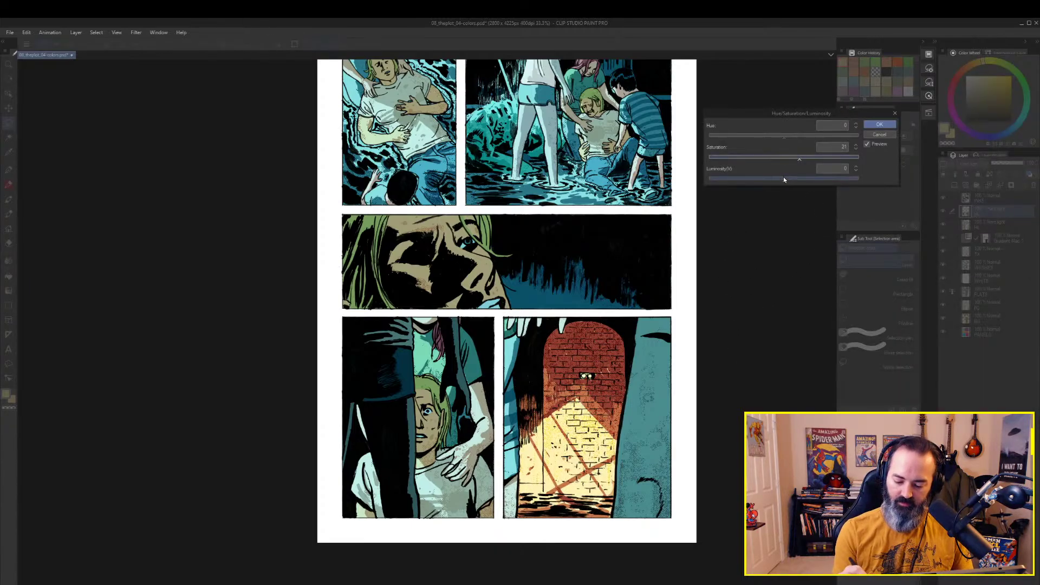
drag(784, 178, 775, 188)
click(888, 125)
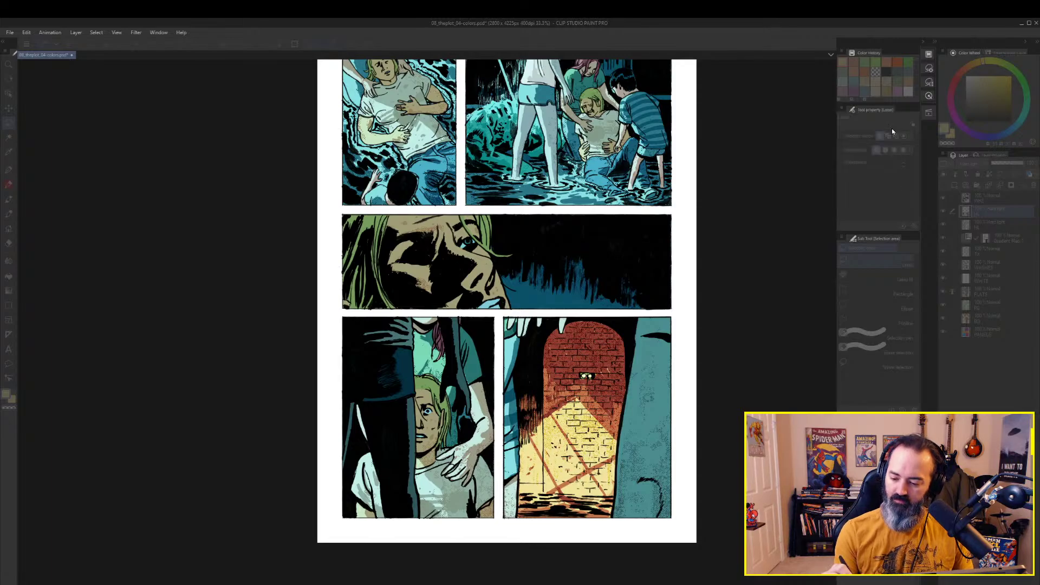
drag(718, 234, 719, 240)
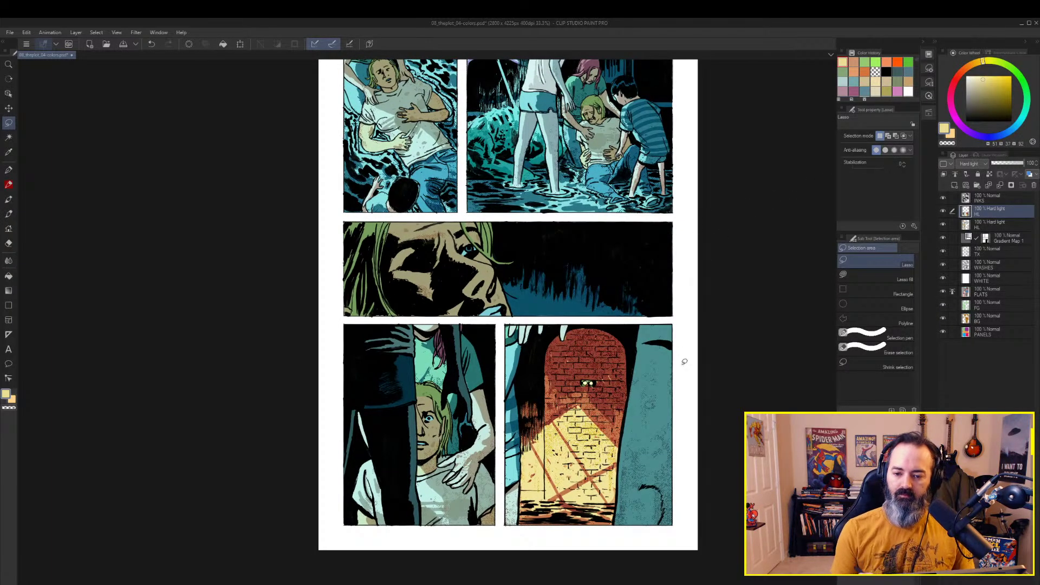
Auto-select the standing girl's skin areas across the page using Selection for referred layers
key(slash)
alt+click(666, 242)
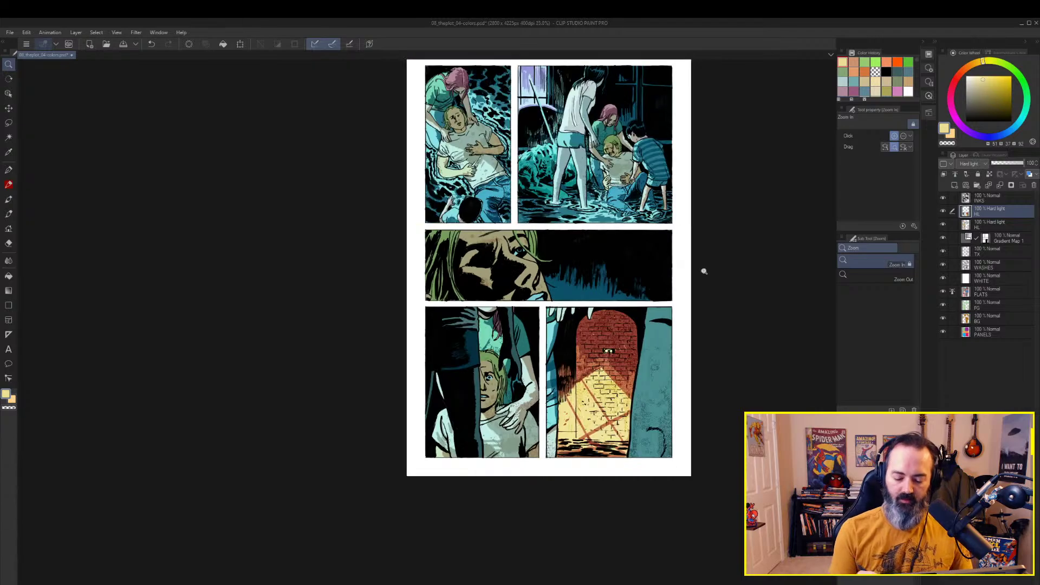
drag(703, 269, 672, 280)
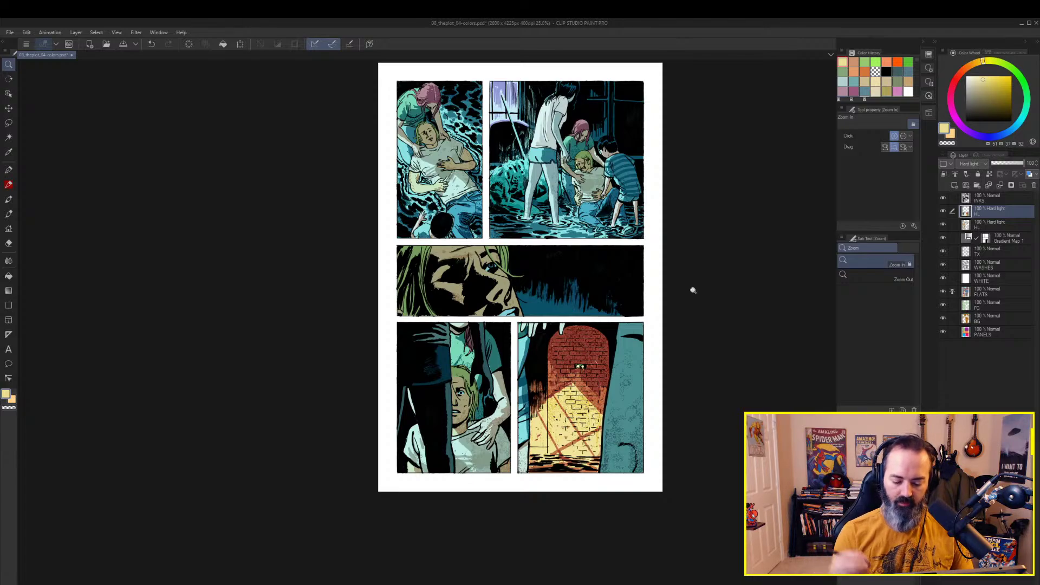
drag(662, 167, 681, 197)
key(m)
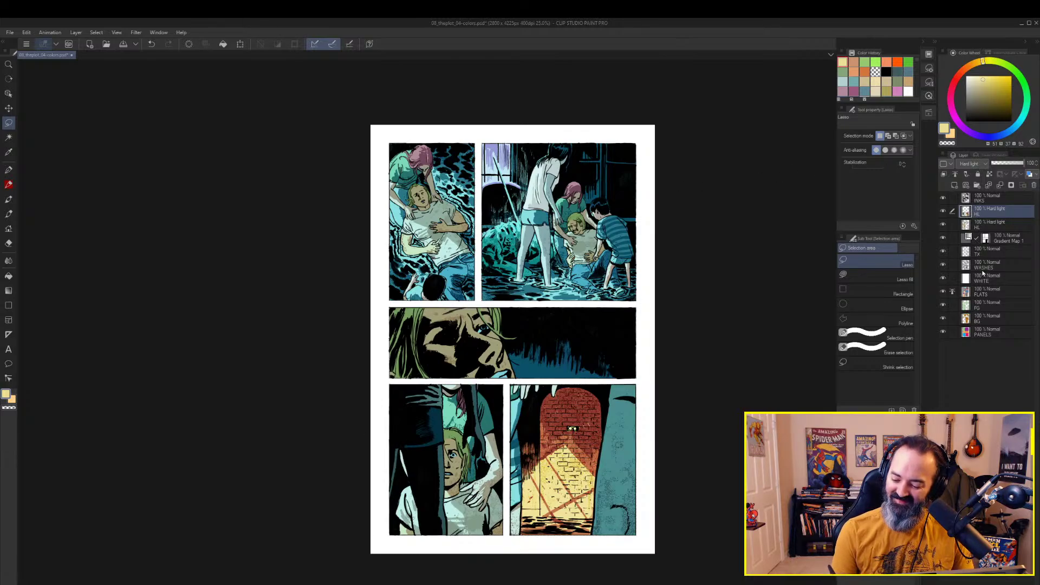
key(w)
key(m)
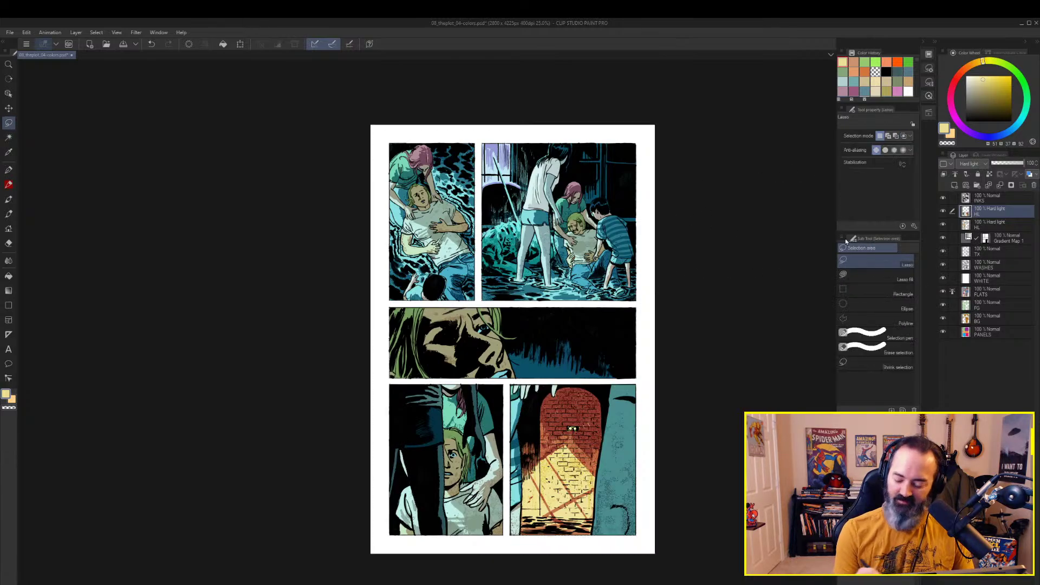
key(w)
click(889, 293)
click(617, 460)
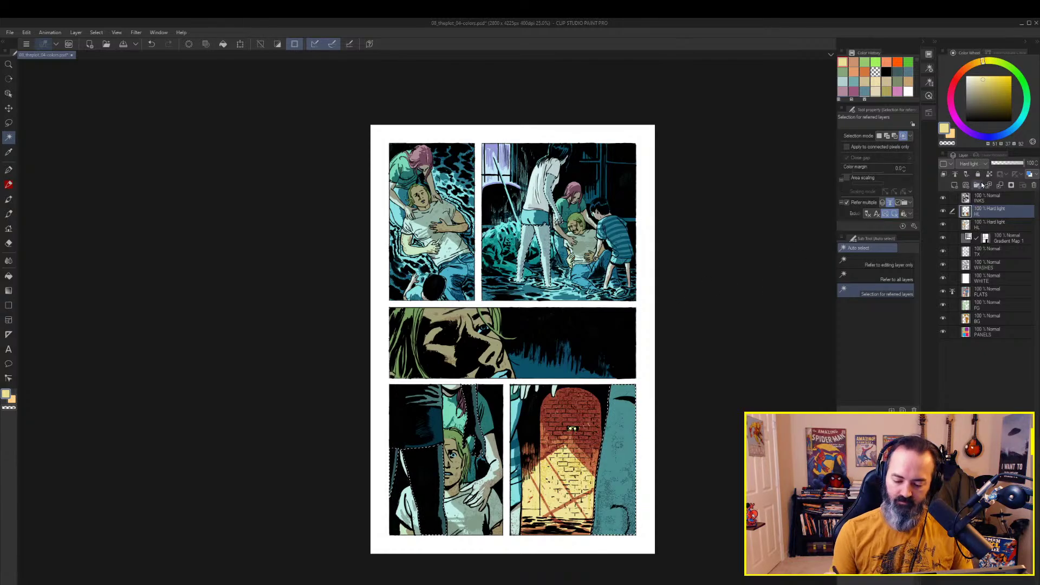
Isolate each HL layer in turn, sample the tan skin colour from the lower one, and fill the girl's selected skin with it
alt+click(944, 211)
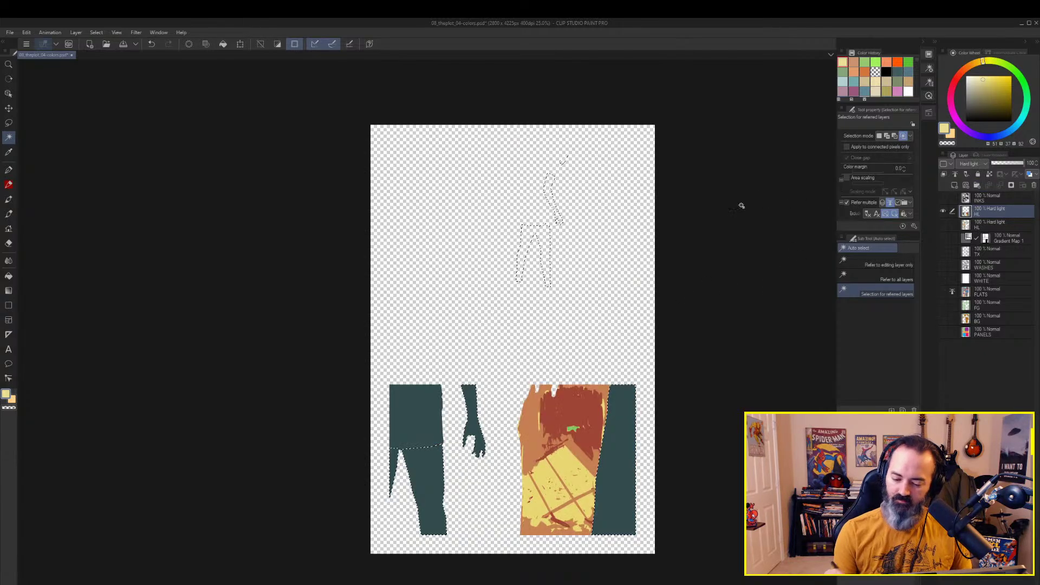
alt+click(944, 211)
alt+click(945, 225)
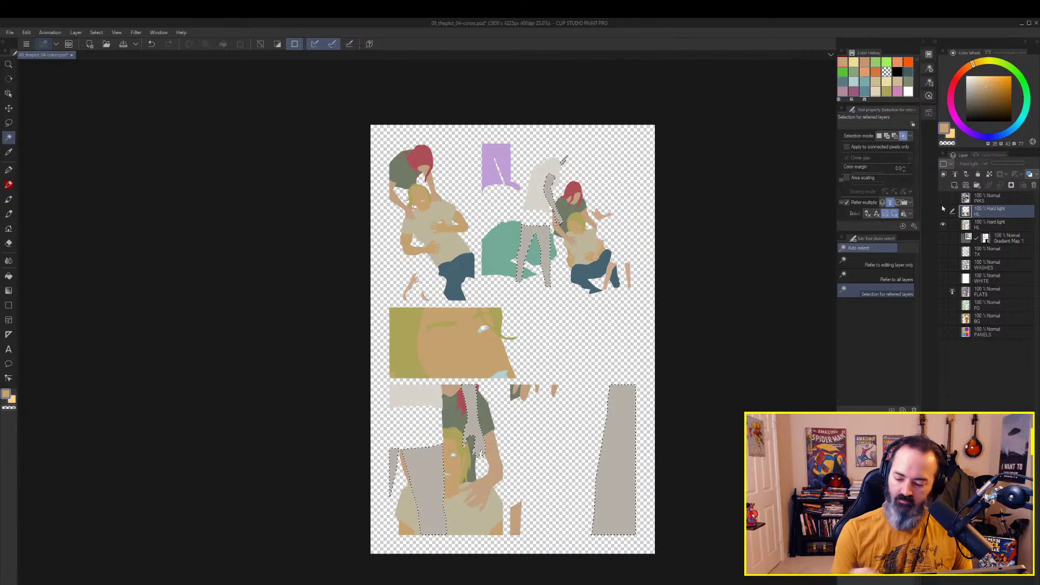
alt+click(944, 225)
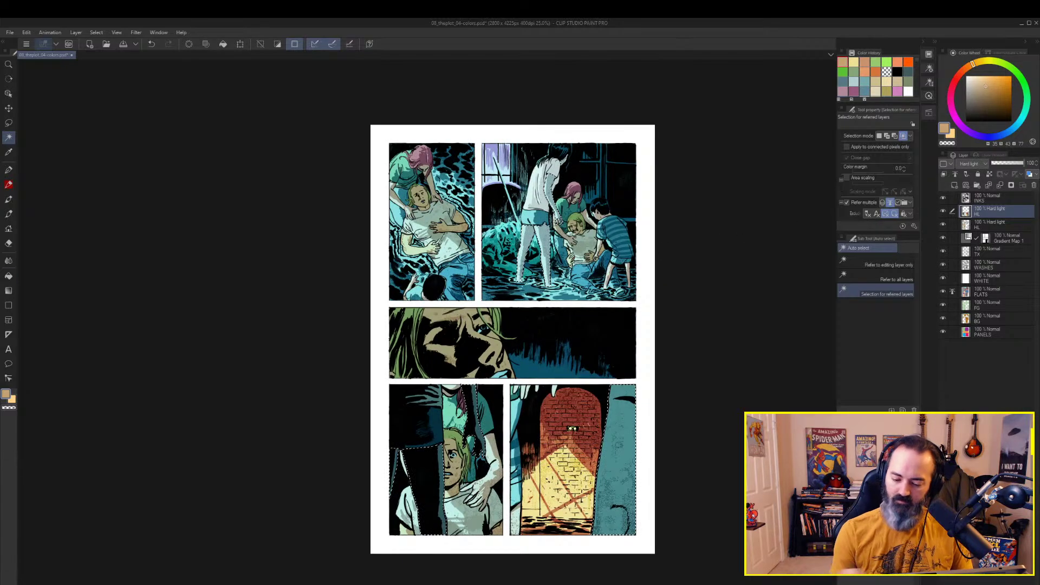
key(g)
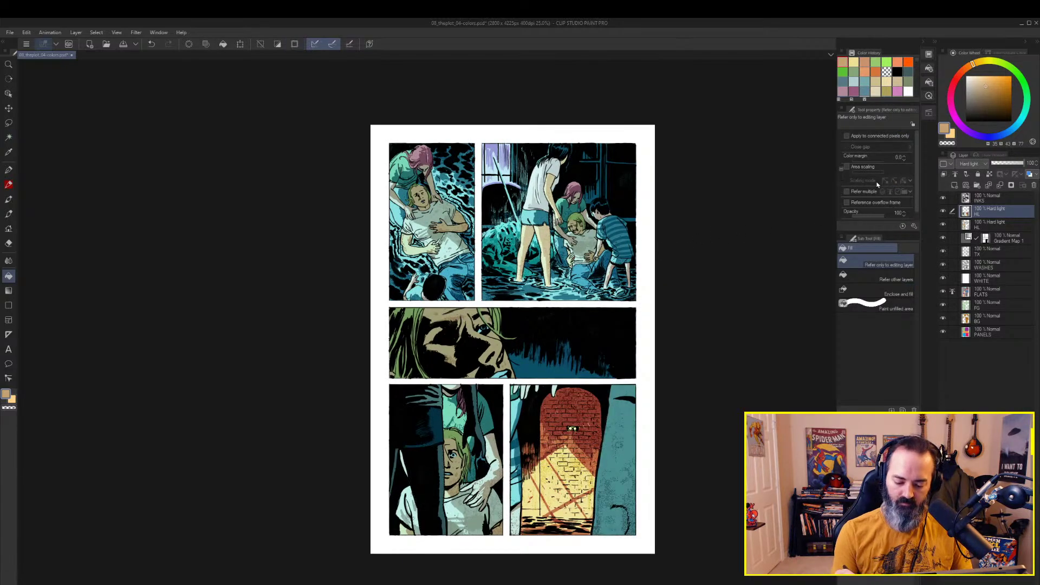
Shift the hue on the upper HL layer to about -17
key(ctrl+u)
drag(782, 138, 778, 138)
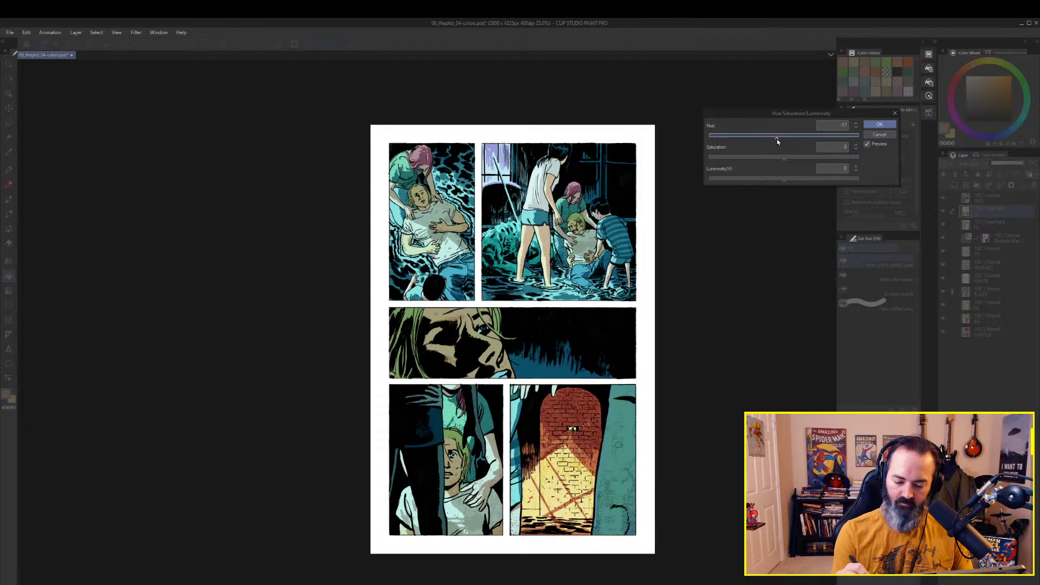
click(882, 122)
key(l)
drag(690, 260, 711, 193)
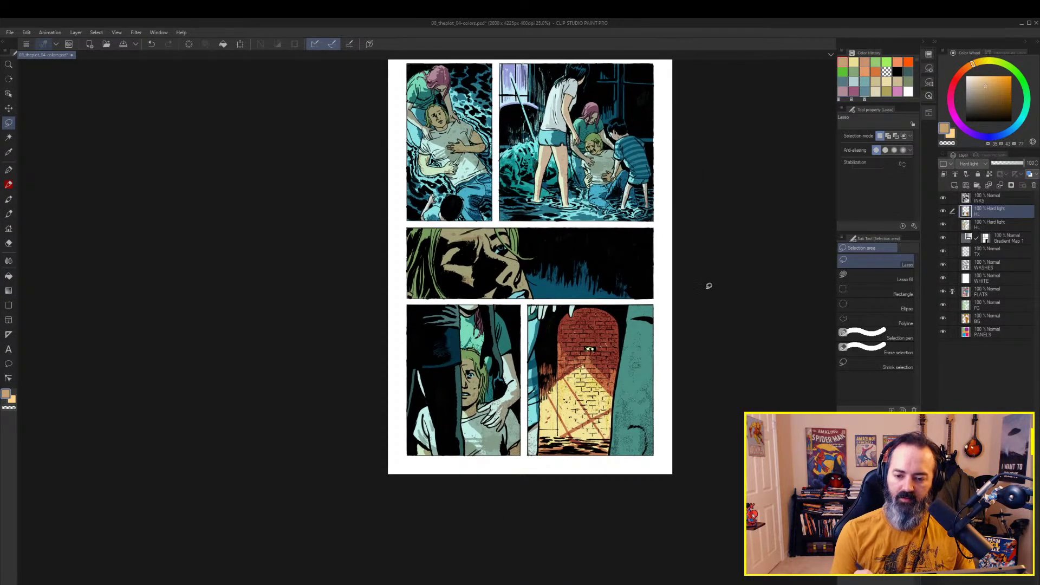
drag(706, 229, 714, 209)
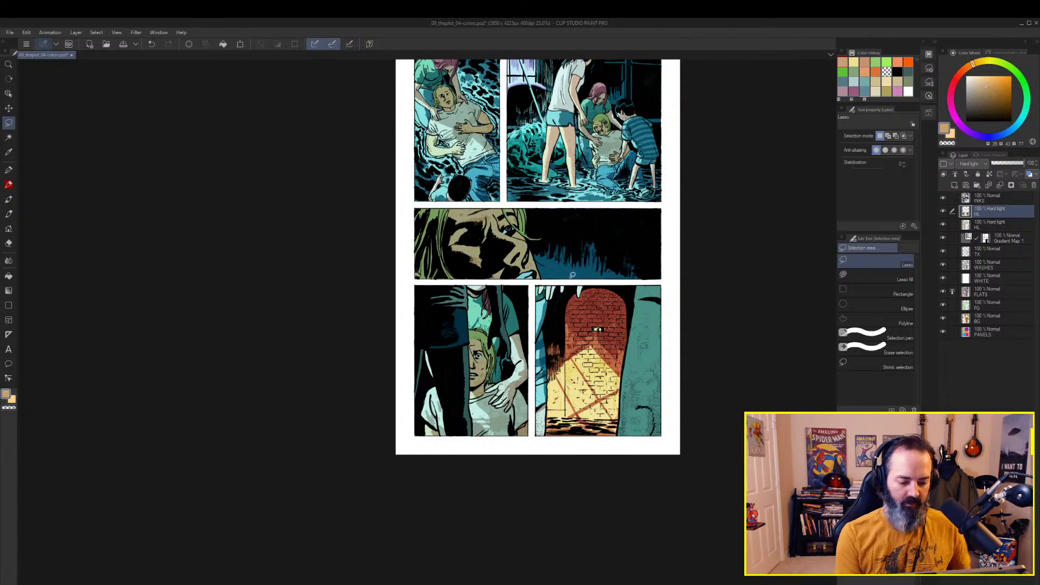
drag(654, 241, 615, 299)
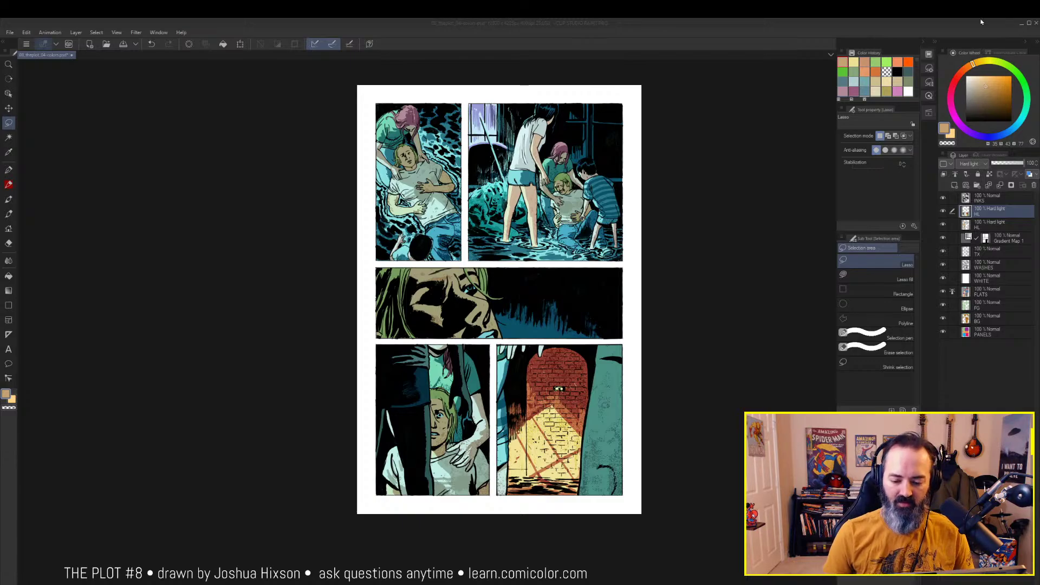
click(586, 24)
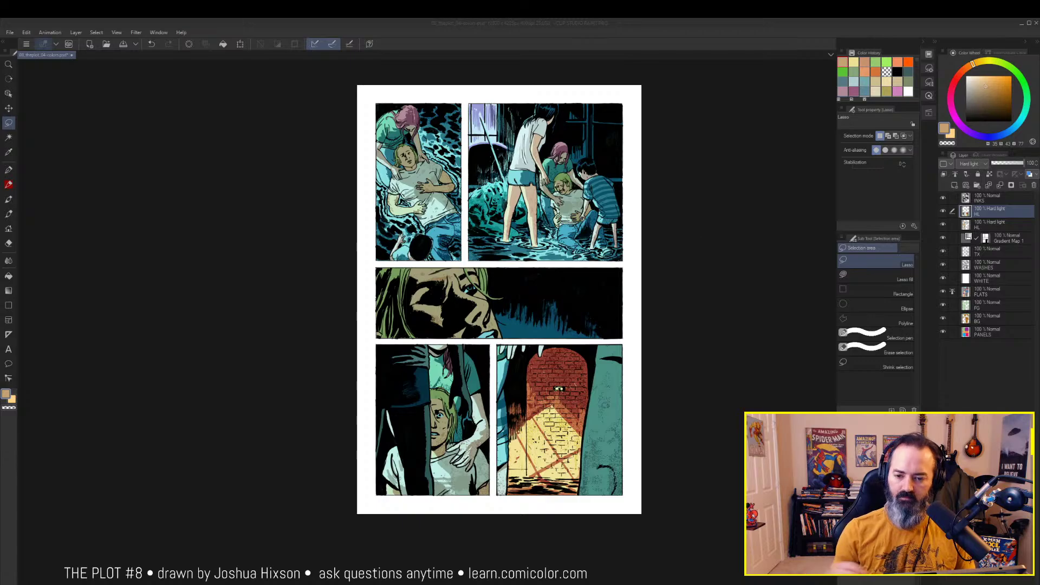
drag(646, 220, 668, 181)
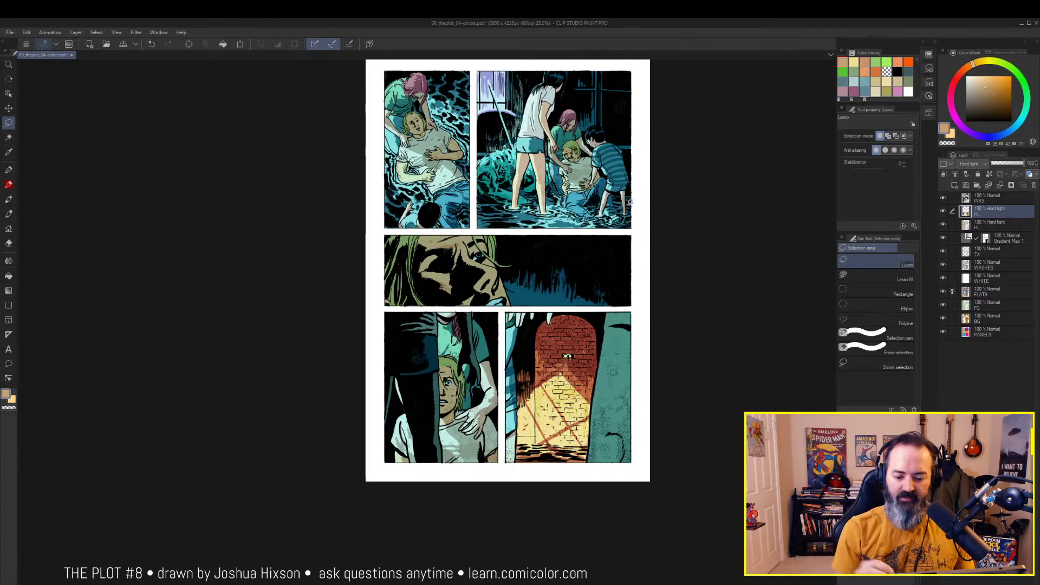
Try a reduced opacity on the upper HL layer, then return it to 100%
key(/)
click(623, 175)
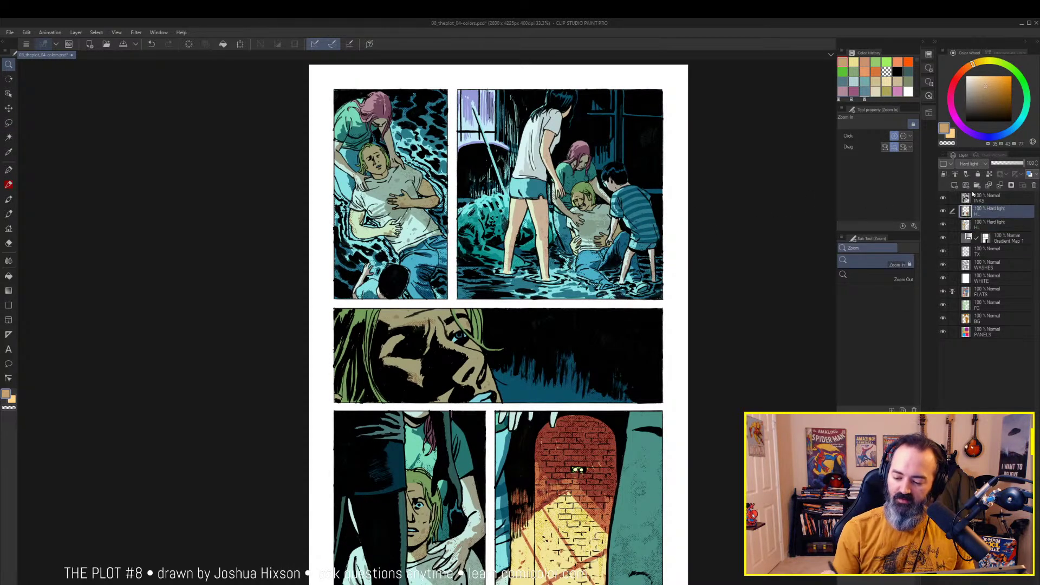
key(m)
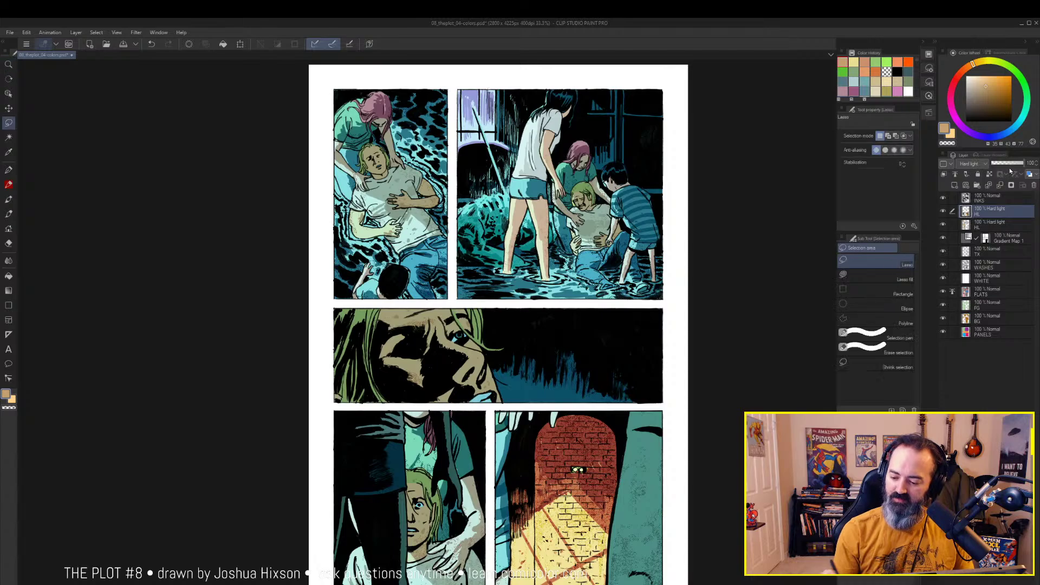
click(1017, 164)
drag(1017, 169, 1028, 171)
Preview the lower HL layer at roughly half opacity, then restore it to 100%
click(991, 225)
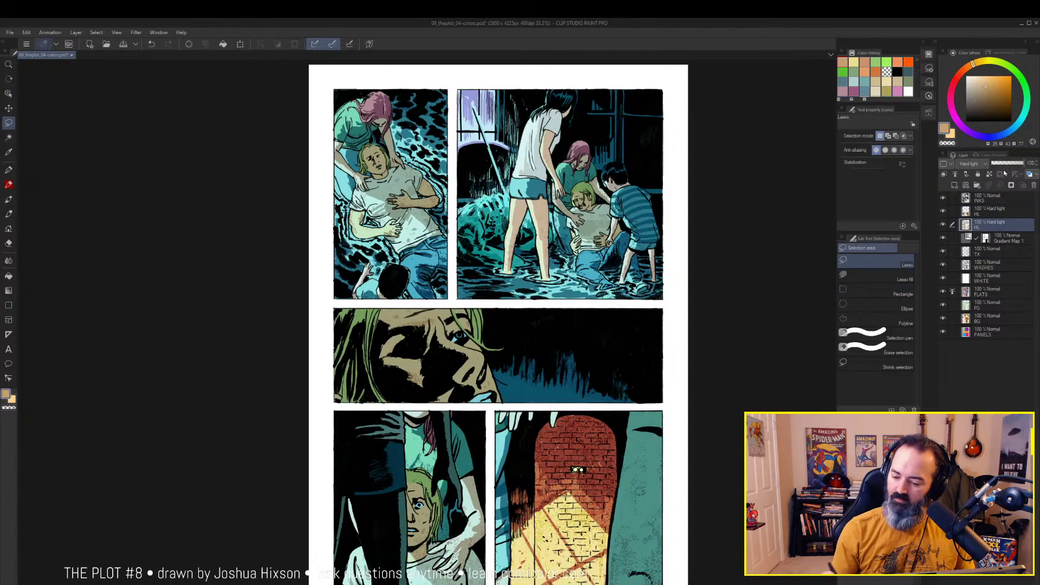
click(1009, 163)
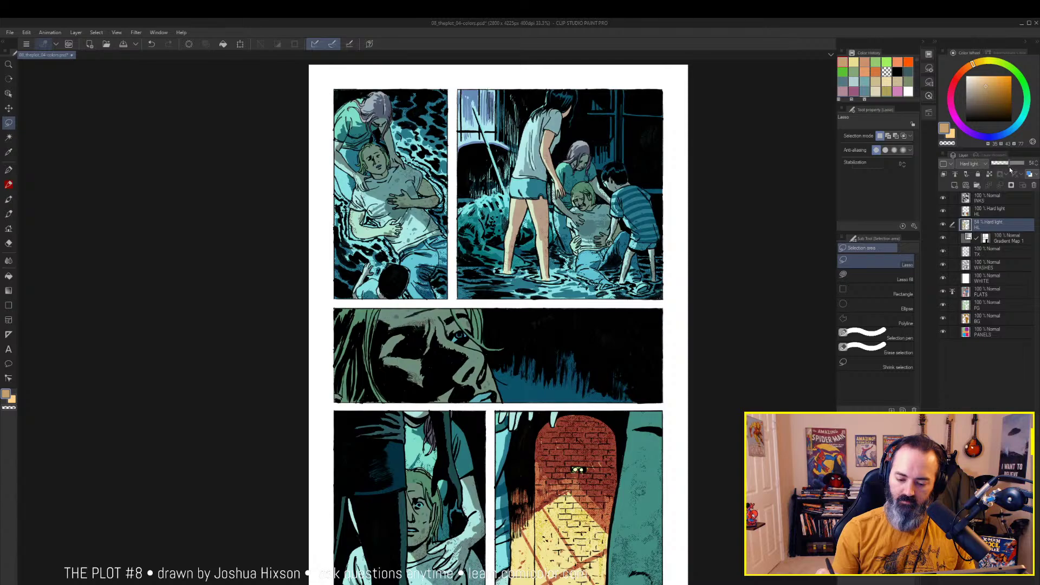
drag(1010, 167, 1033, 173)
View the lower HL layer on its own, show all layers again, and reduce its opacity to about 78%
alt+click(944, 224)
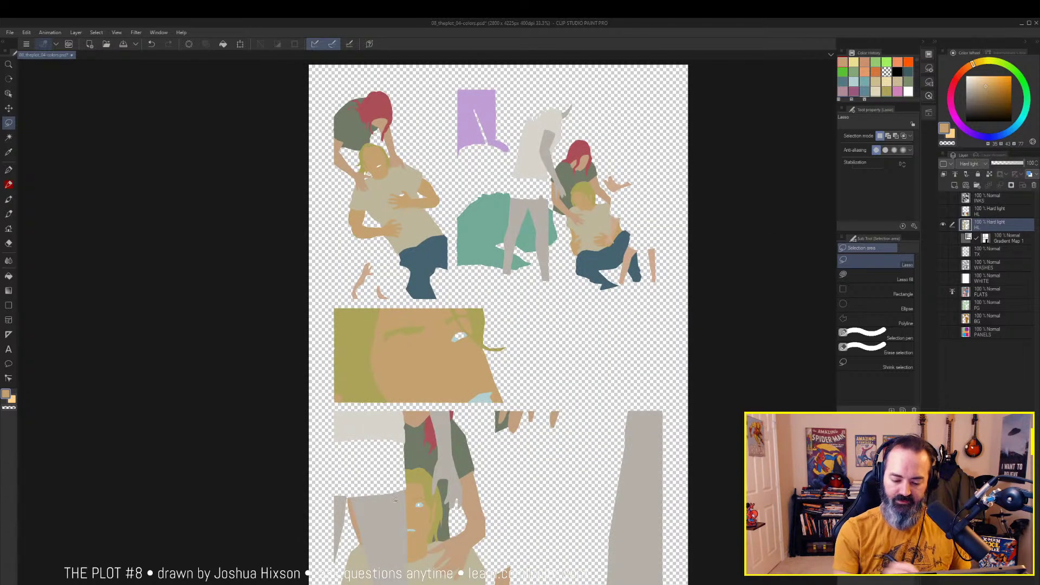
alt+click(943, 224)
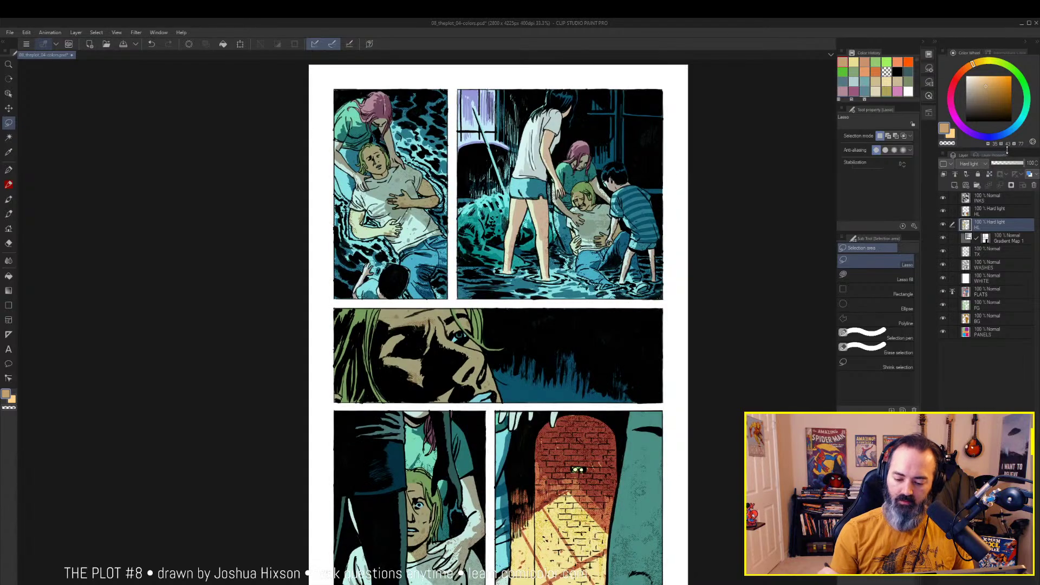
click(1018, 163)
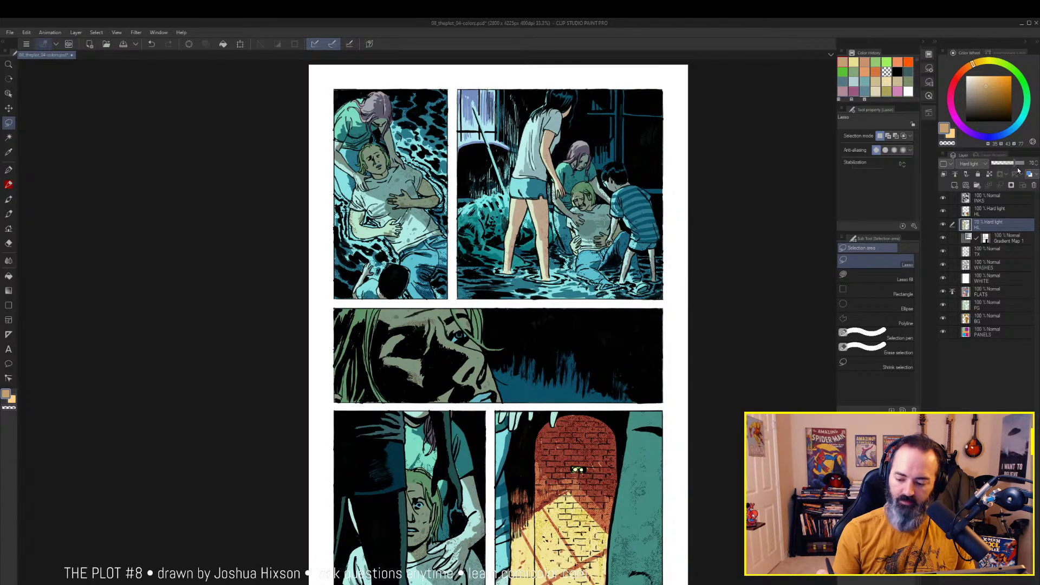
Raise the opacity of the lower Hard light HL layer to 100%
mouse_move(1018, 164)
mouse_down()
mouse_move(1028, 166)
mouse_move(1012, 171)
mouse_move(1032, 173)
mouse_up()
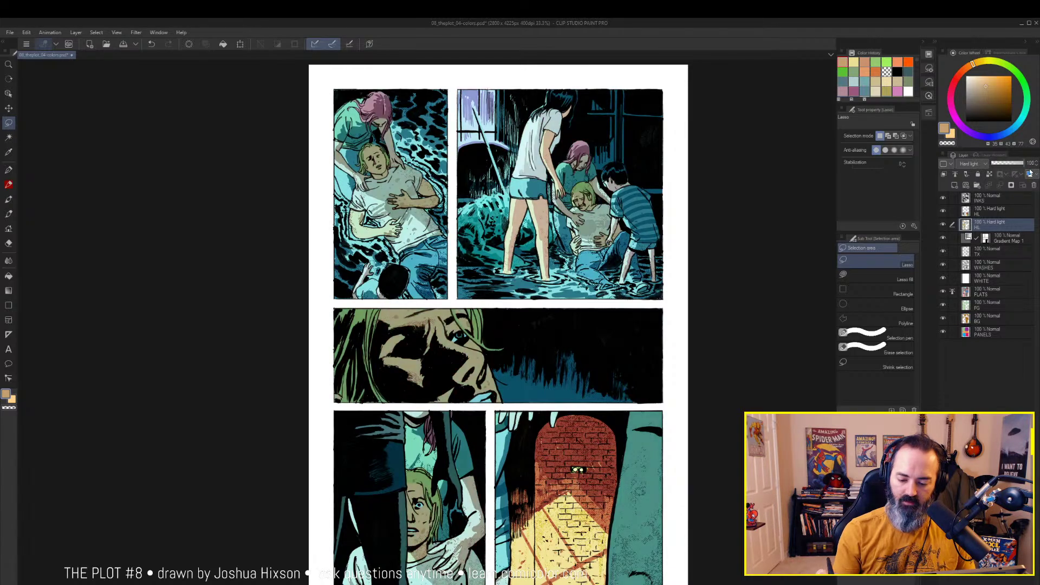
click(993, 172)
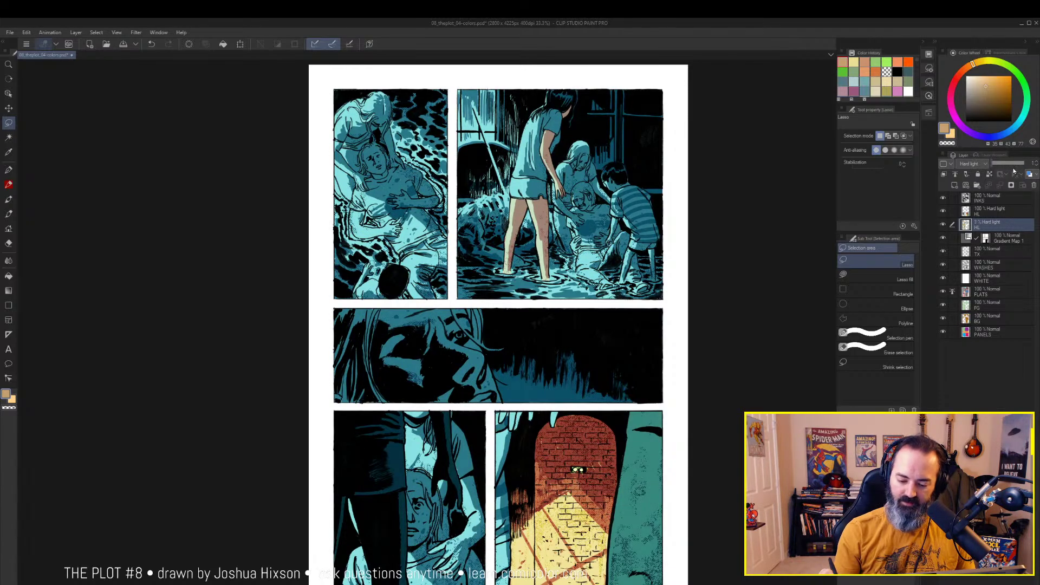
drag(1014, 171, 1038, 169)
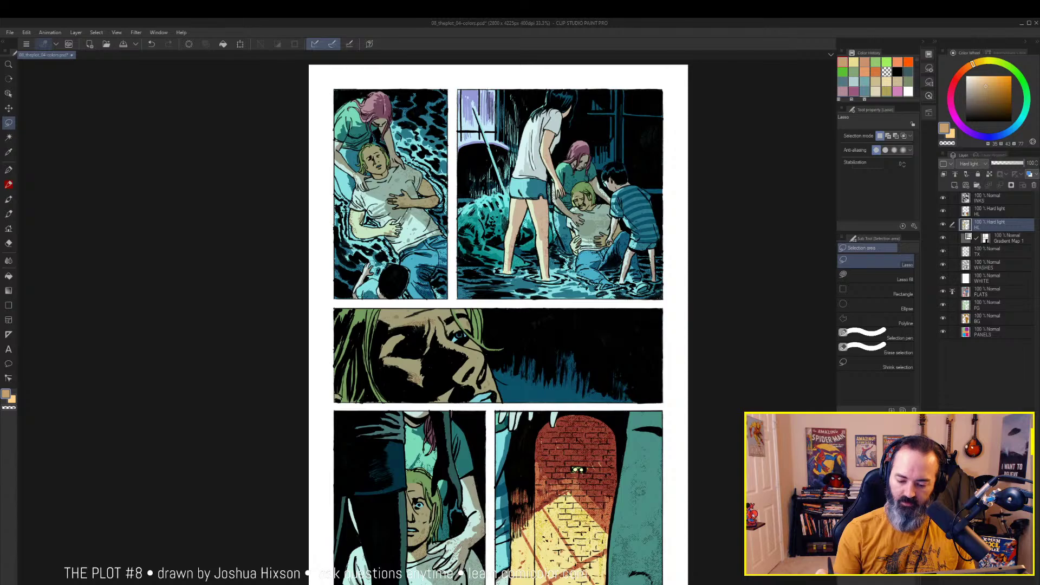
View the two HL layers in isolation and leave the upper HL layer shown alone and selected
alt+click(945, 225)
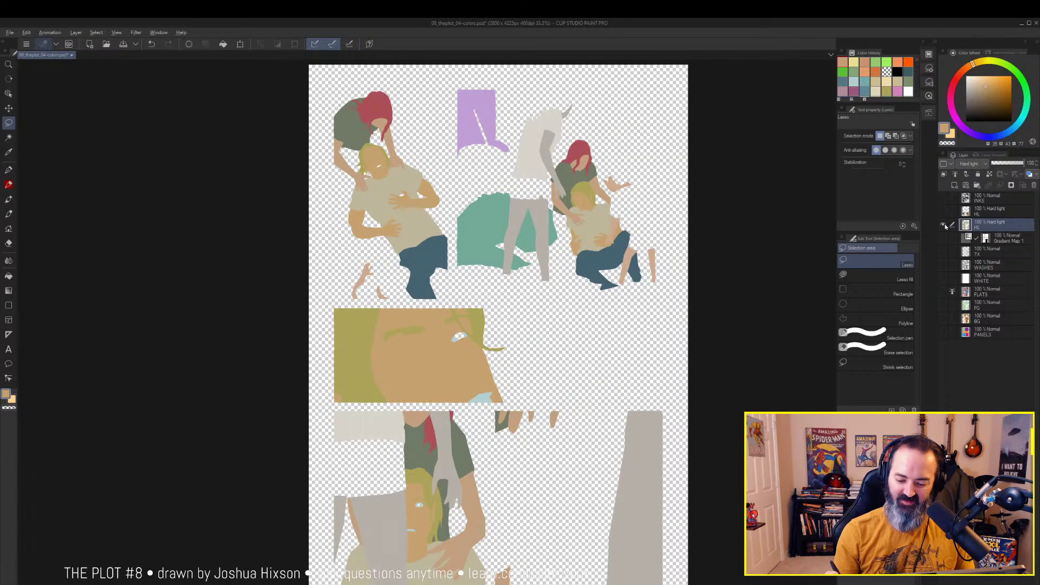
alt+click(945, 225)
alt+click(945, 213)
alt+click(945, 213)
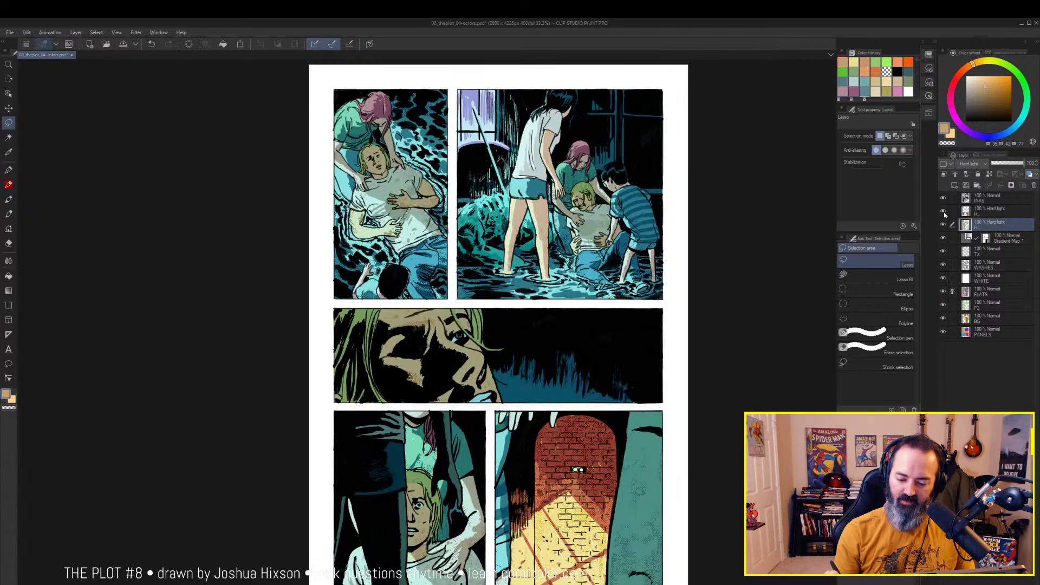
alt+click(945, 213)
click(976, 211)
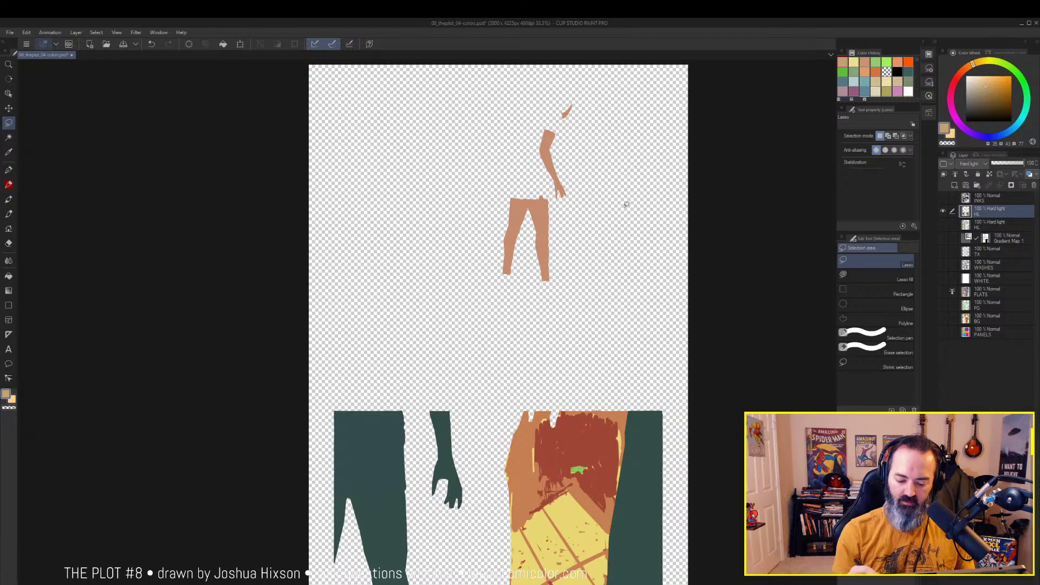
Auto-select the standing figure's brown skin shapes on the upper HL layer only and cut them out
key(w)
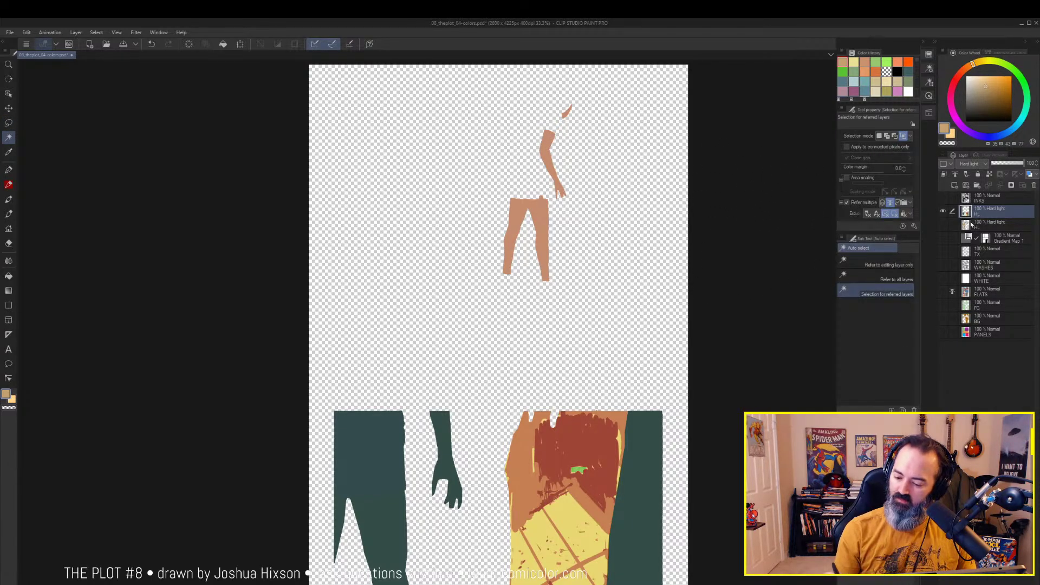
click(878, 262)
click(545, 149)
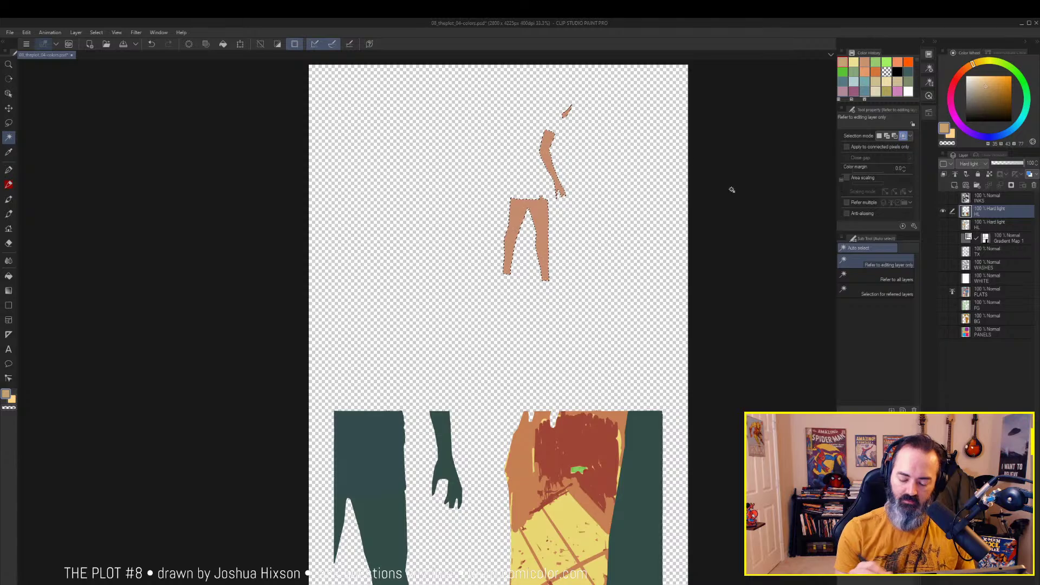
key(Delete)
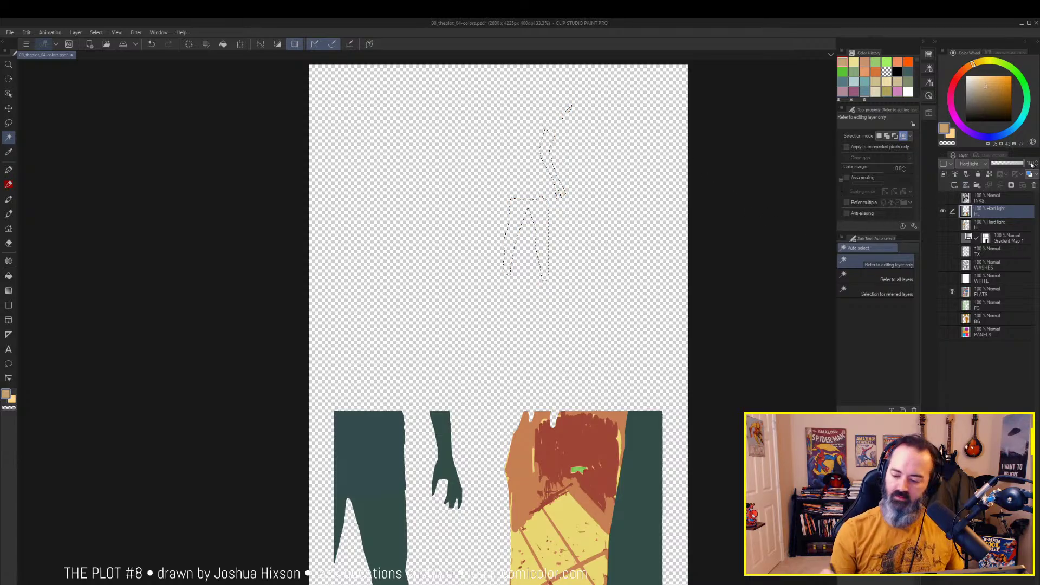
Paste the cut skin shapes directly above the lower HL layer, show all layers and clear the selection
click(943, 211)
click(944, 225)
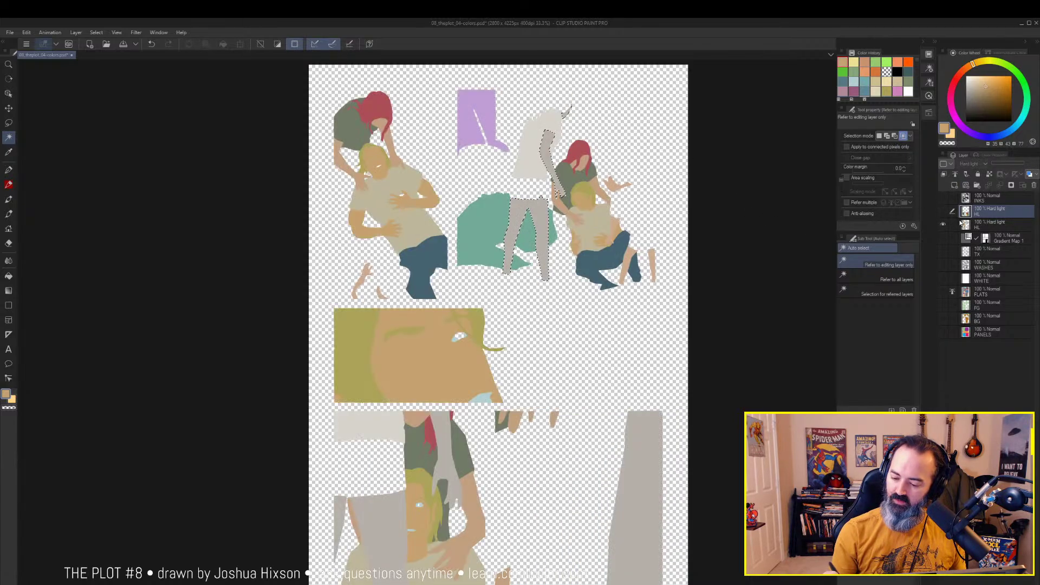
click(972, 224)
key(ctrl+v)
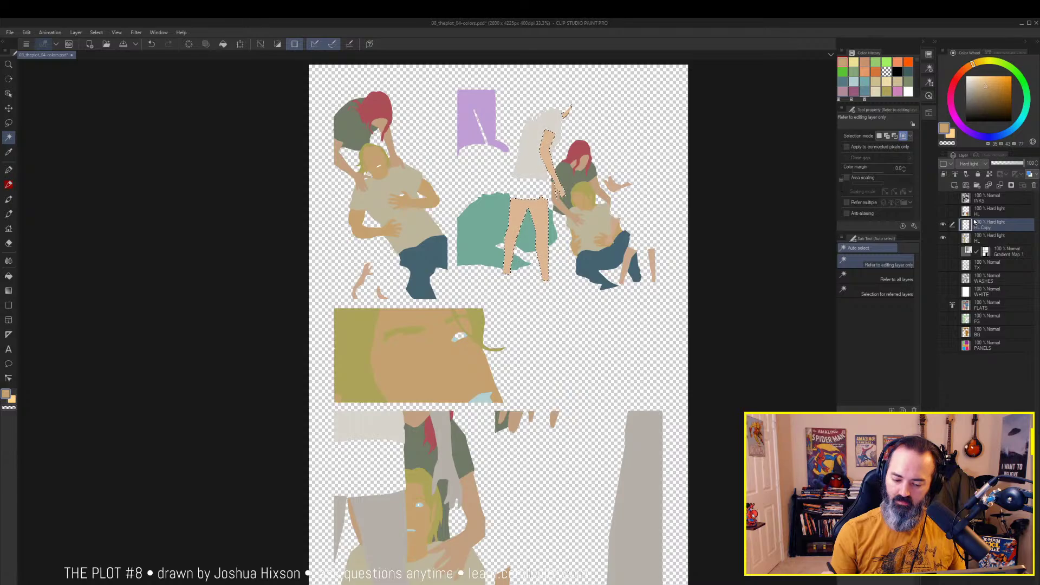
drag(944, 198, 943, 345)
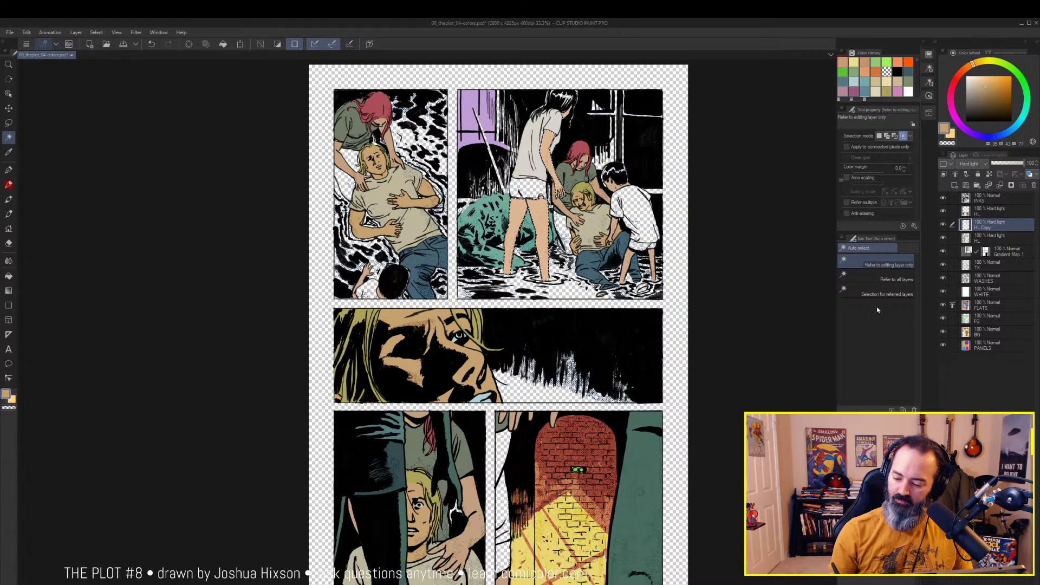
key(m)
key(ctrl+d)
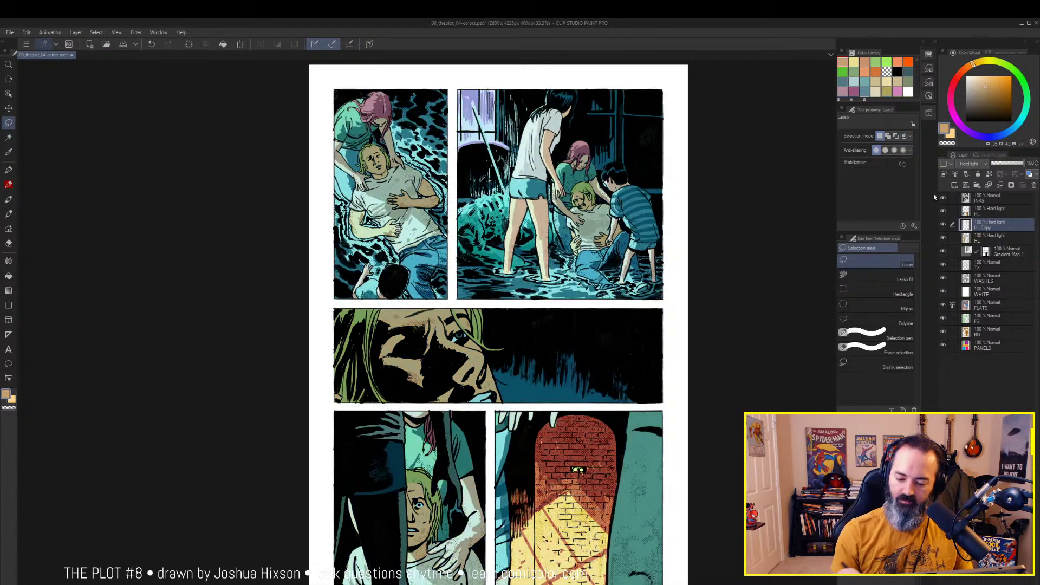
Try lower opacities on the pasted skin layer and return it to 100%
click(1019, 163)
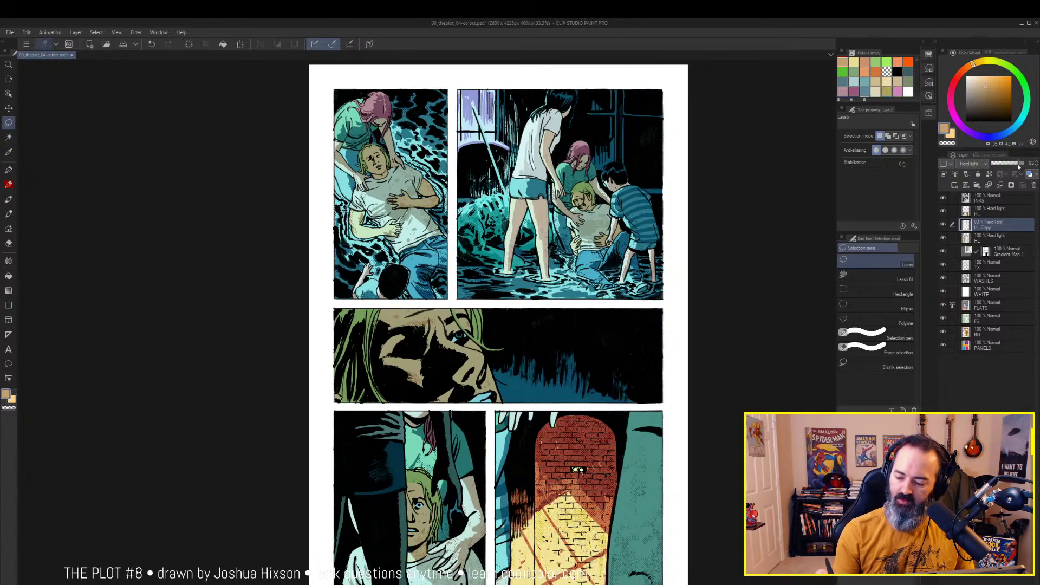
drag(1019, 166, 1001, 170)
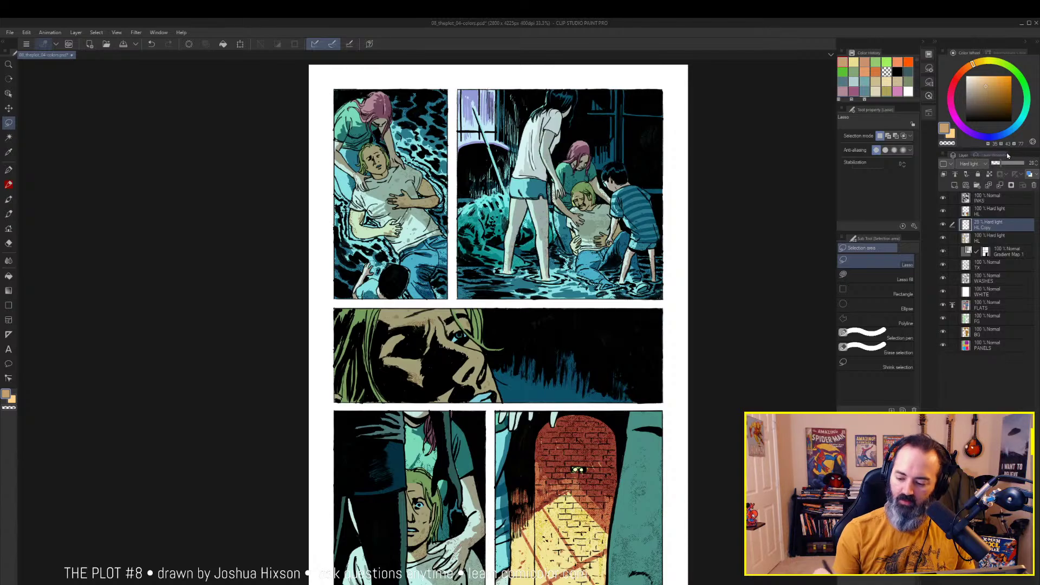
drag(1020, 170, 1029, 172)
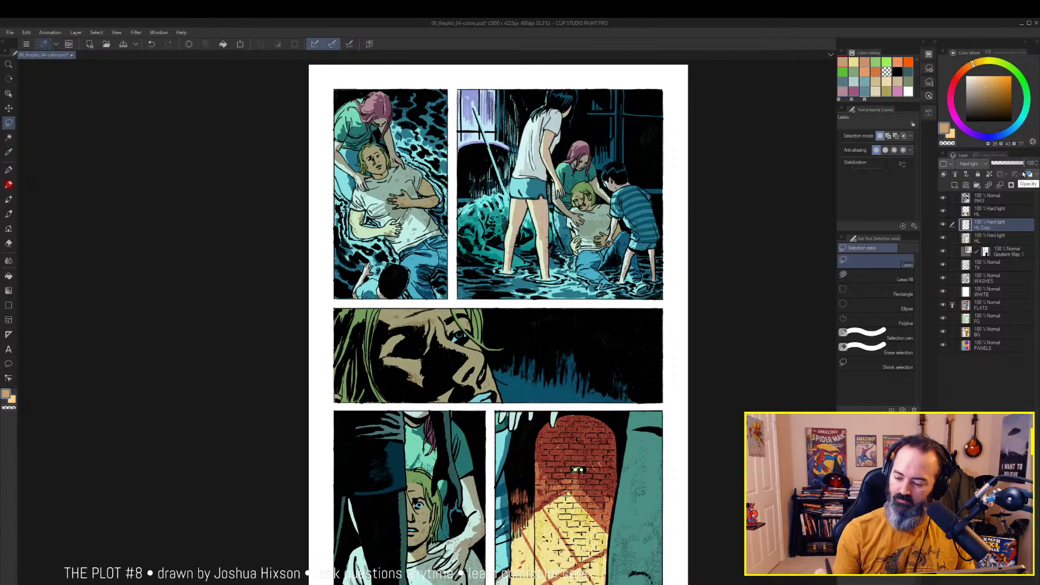
Check the upper HL and pasted skin layers in isolation, and merge the pasted layer with the HL layer below
alt+click(943, 211)
alt+click(943, 211)
alt+click(943, 224)
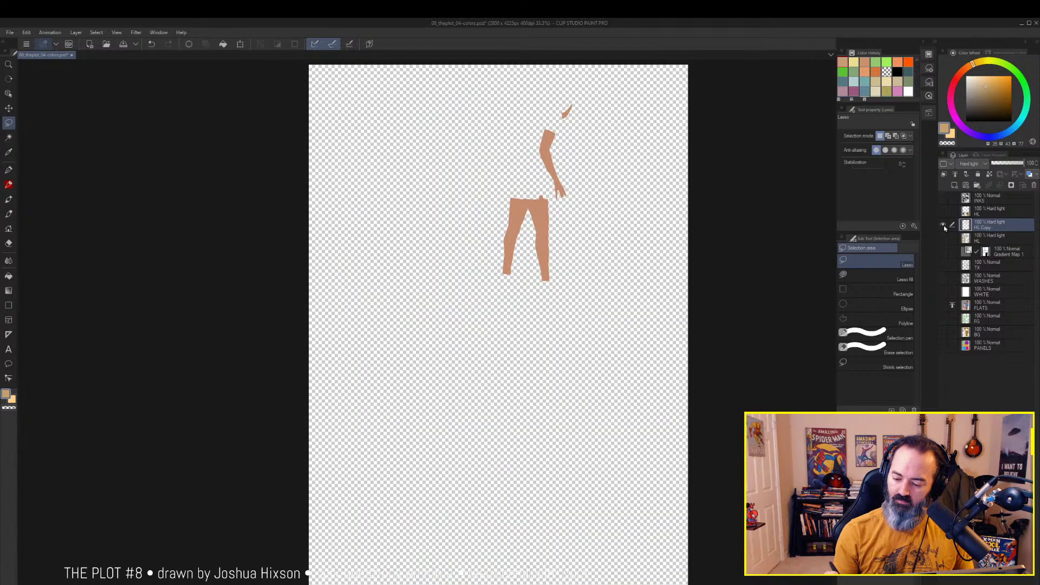
alt+click(944, 225)
right_click(994, 227)
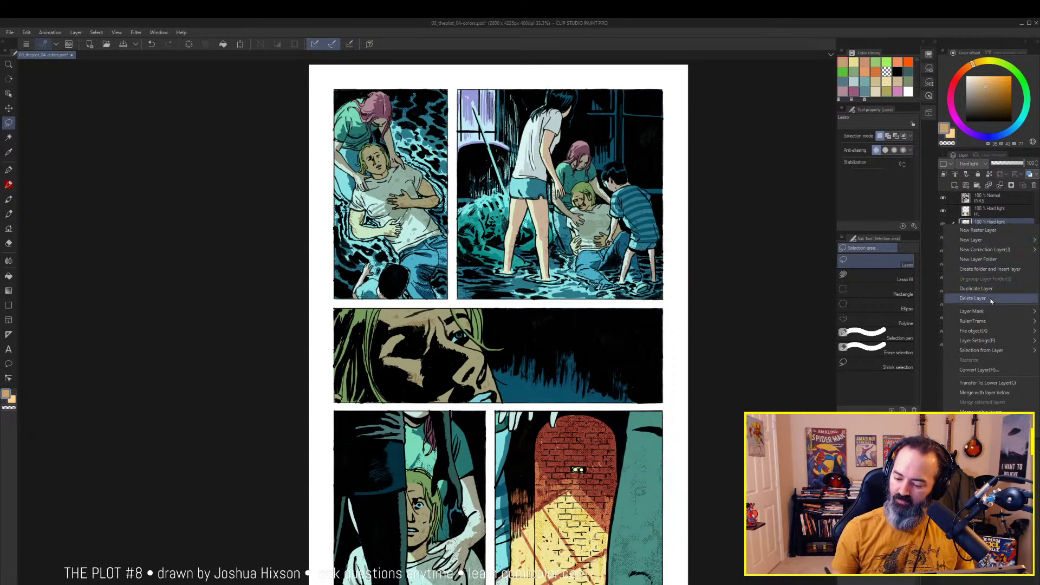
click(987, 393)
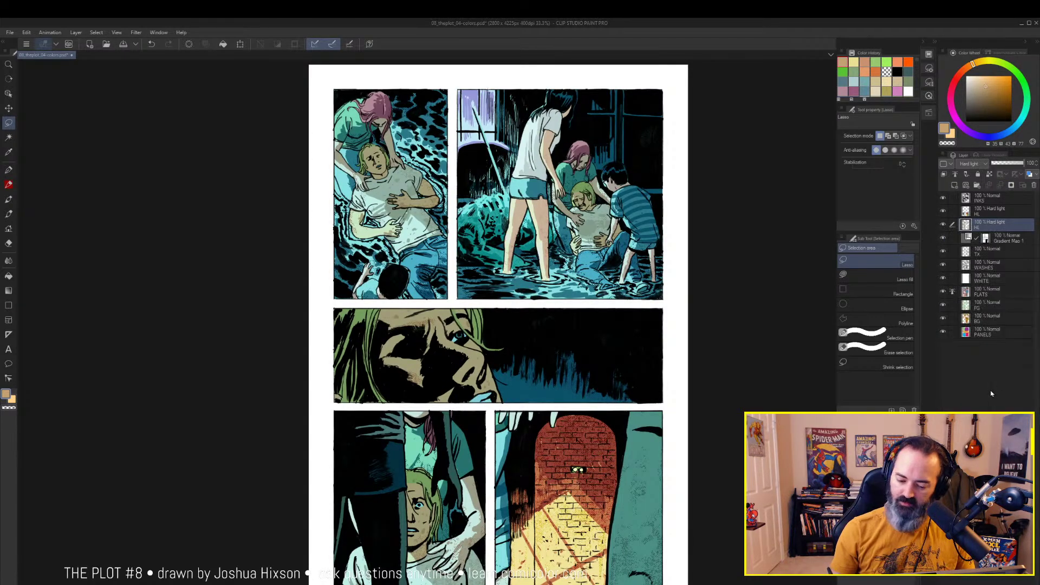
Lower the opacity of the merged HL layer to 63%
click(1023, 162)
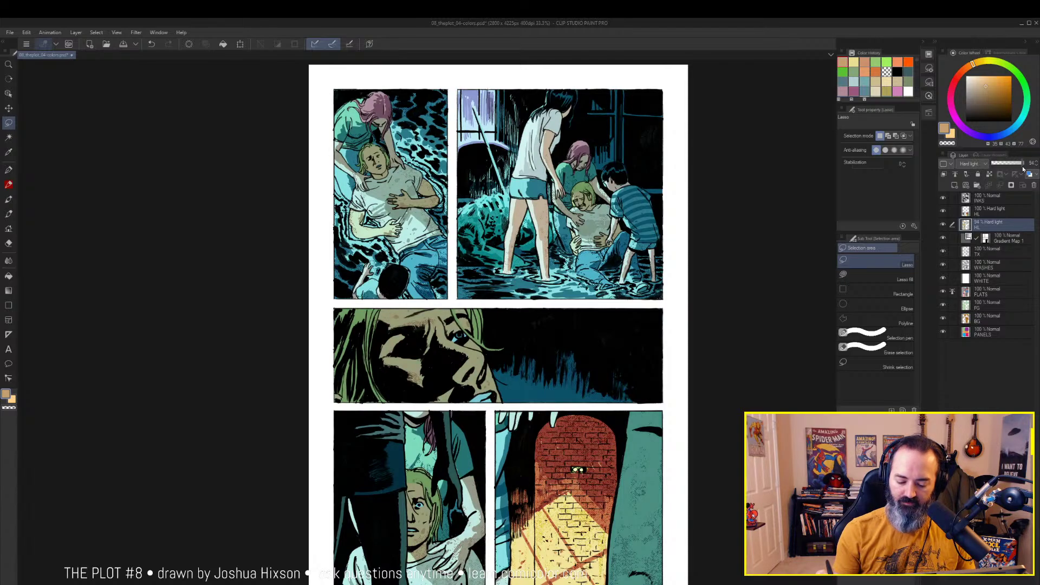
mouse_move(1024, 169)
mouse_down()
mouse_move(1006, 167)
mouse_move(1028, 172)
mouse_move(1016, 171)
mouse_up()
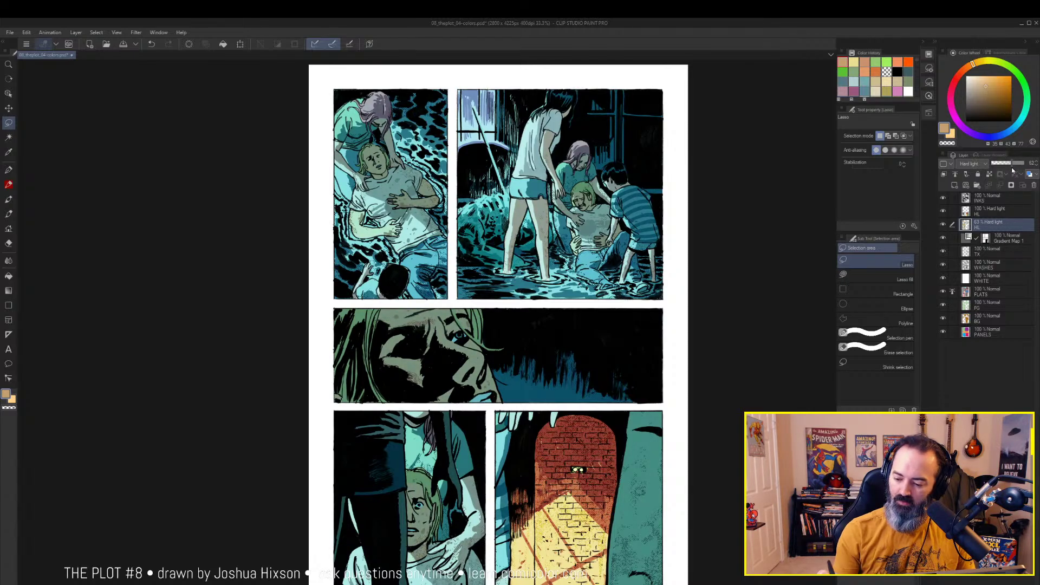
drag(1012, 170, 1012, 170)
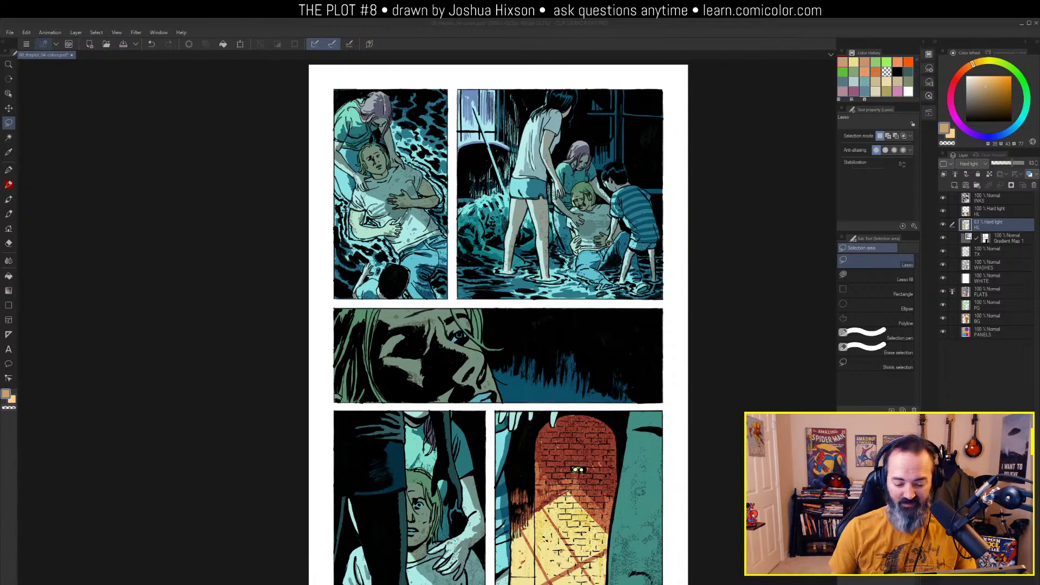
Auto-select the mound behind the standing figure's legs using the FLATS layer and hide the selection border
drag(683, 238, 662, 243)
click(971, 266)
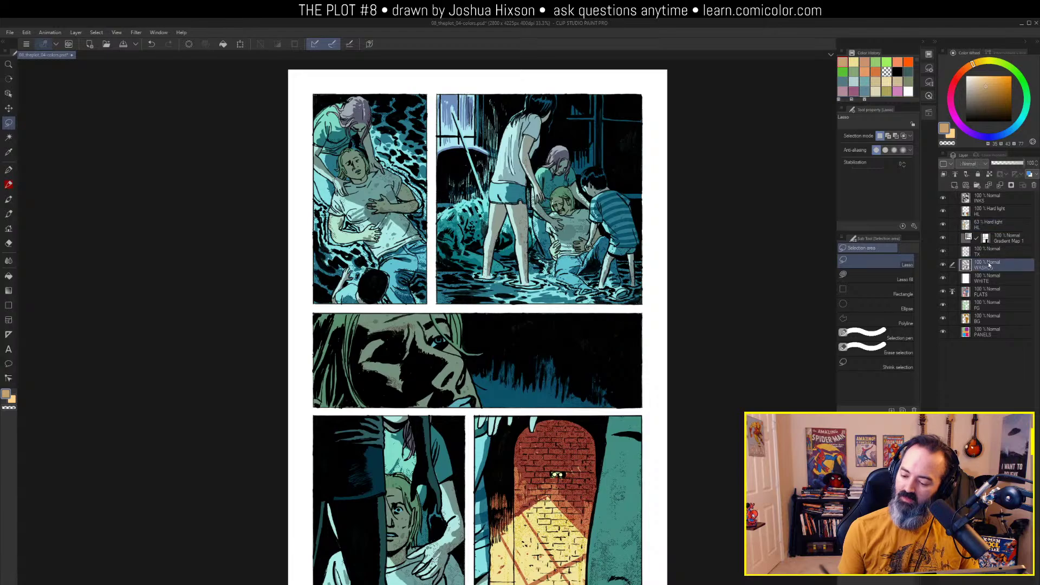
click(970, 292)
key(w)
click(507, 228)
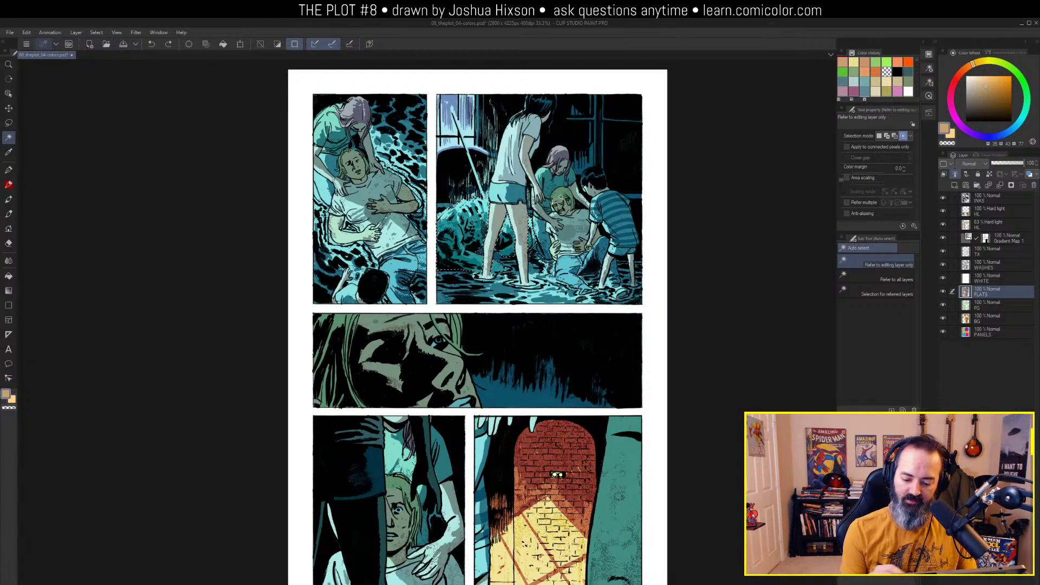
key(ctrl+d)
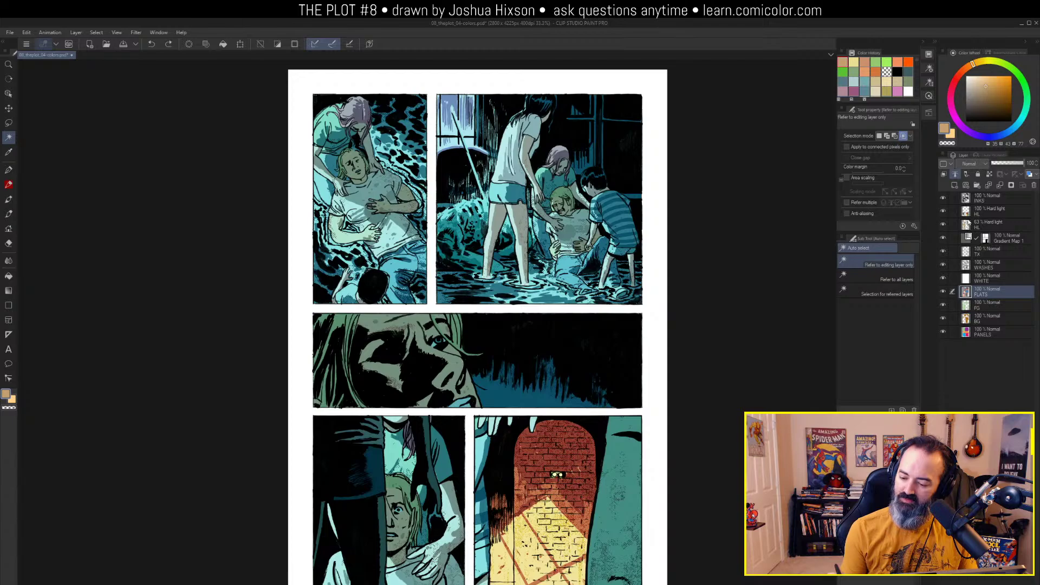
Shift the selected mound on the lower HL layer towards green with hue about -20 and saturation about 26
click(969, 224)
alt+click(944, 225)
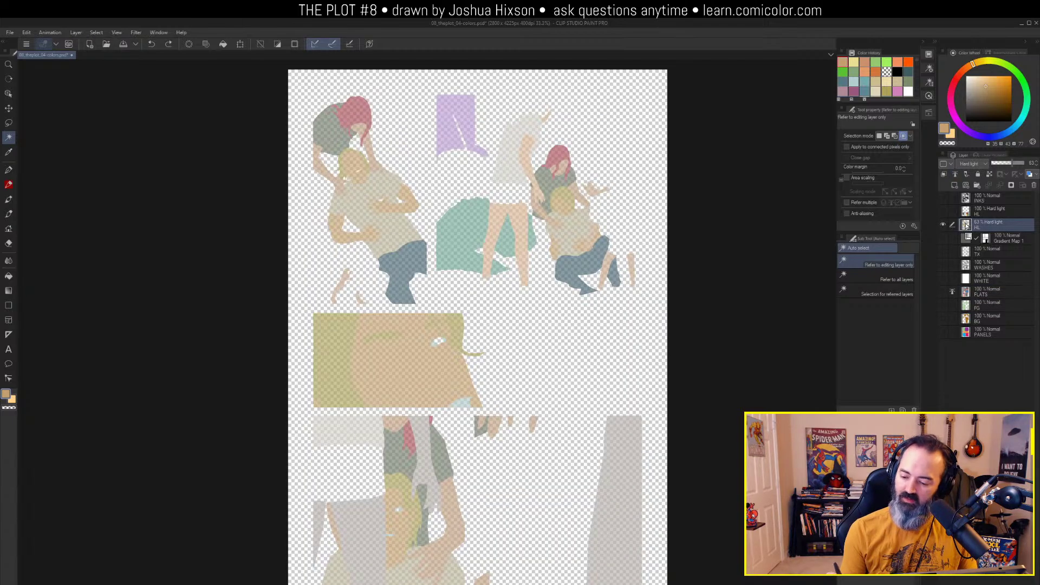
alt+click(948, 225)
key(ctrl+u)
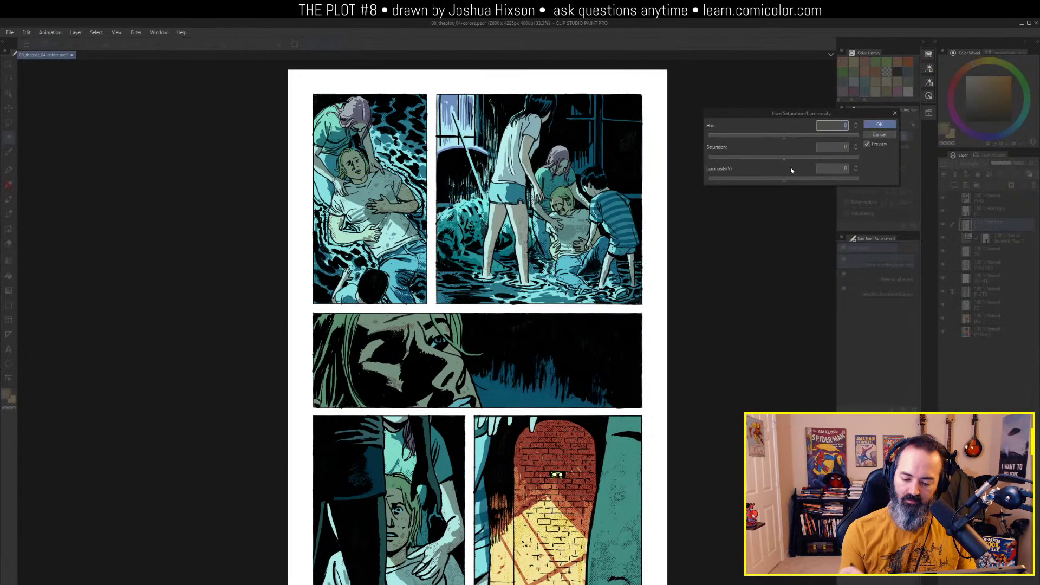
mouse_move(786, 159)
mouse_down()
mouse_move(800, 158)
mouse_move(778, 138)
mouse_move(772, 144)
mouse_up()
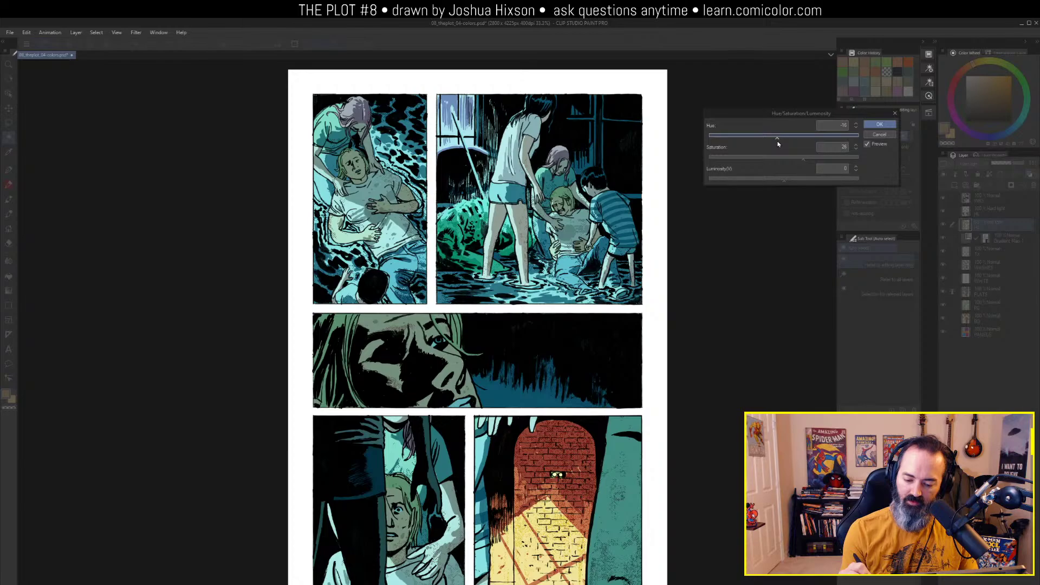
drag(779, 139, 775, 142)
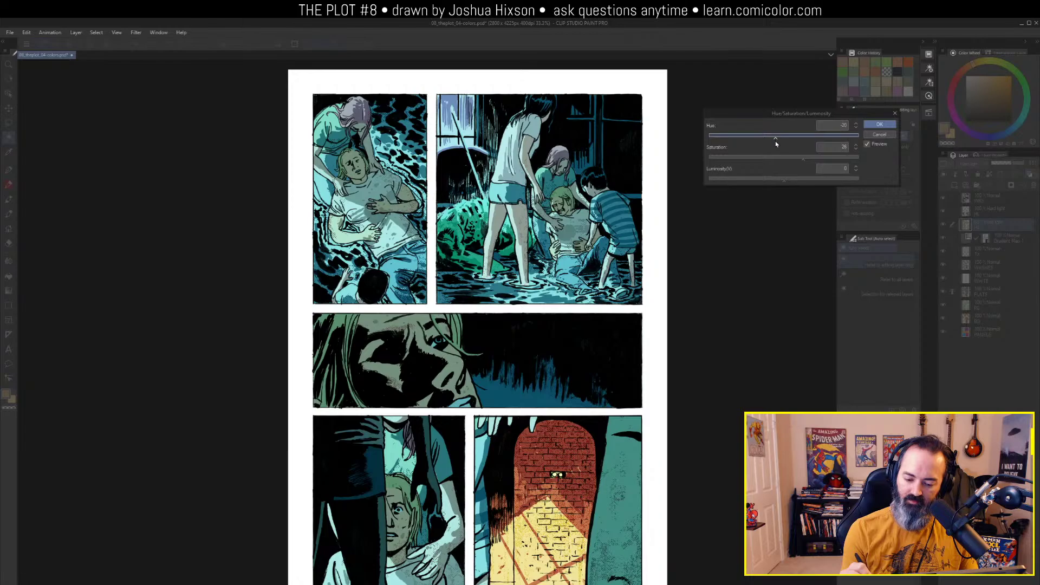
key(Return)
key(m)
Save the current page file and open the next page, 08_theplot_05-colors.psd
drag(681, 308, 690, 204)
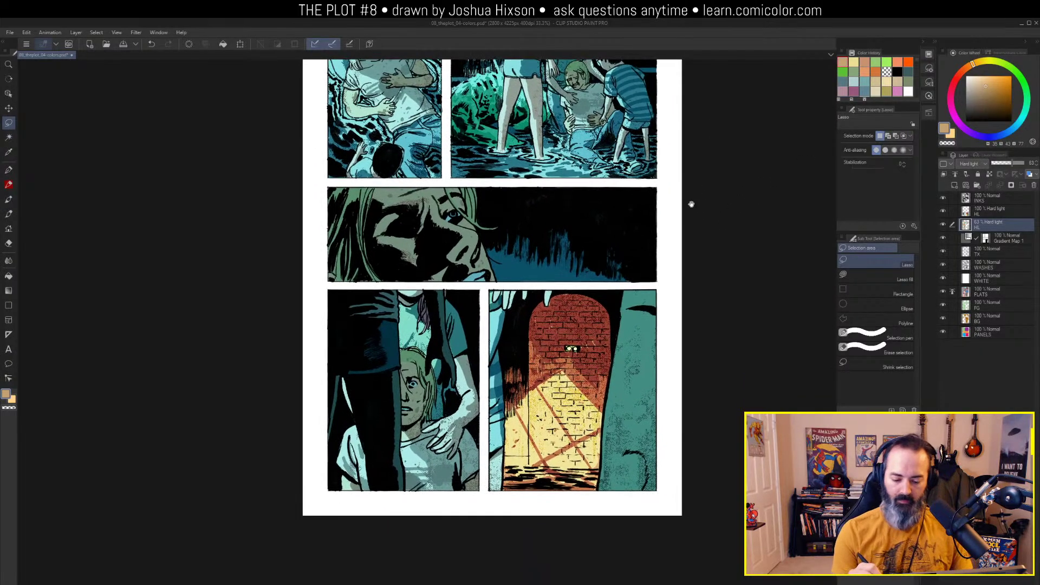
drag(714, 165, 608, 223)
key(ctrl+space)
alt+click(615, 255)
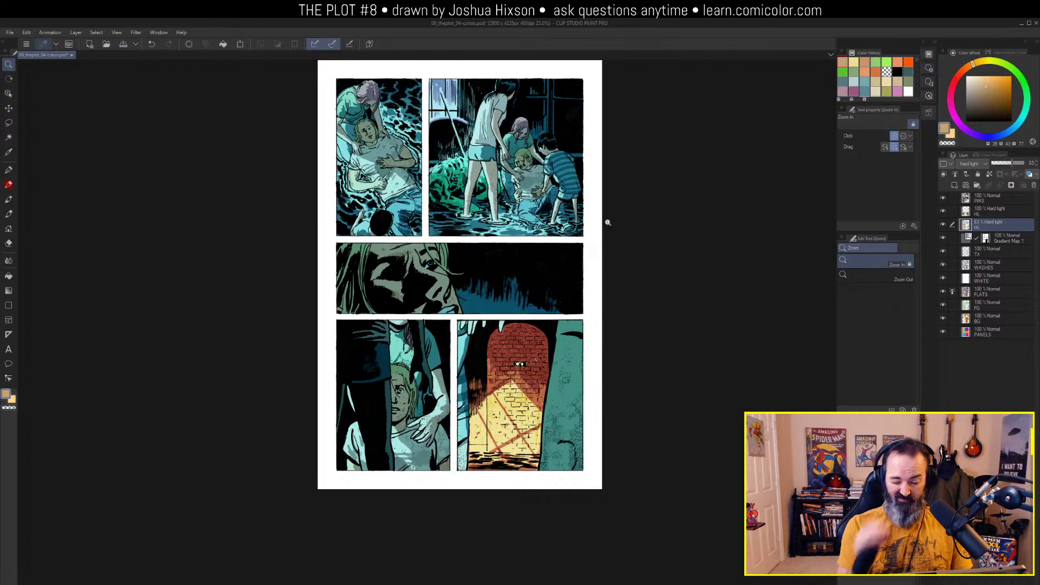
key(m)
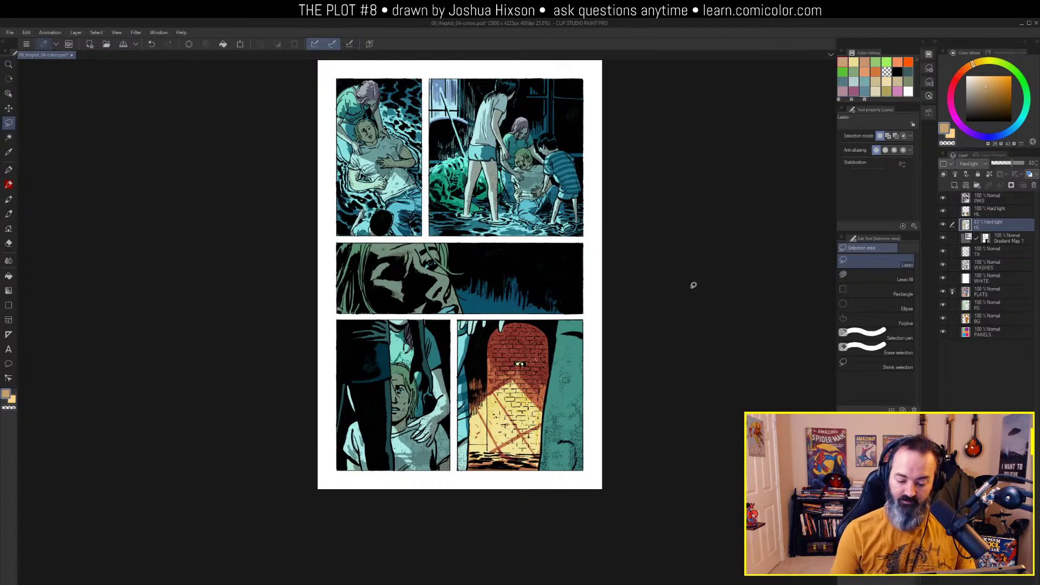
drag(645, 137, 610, 173)
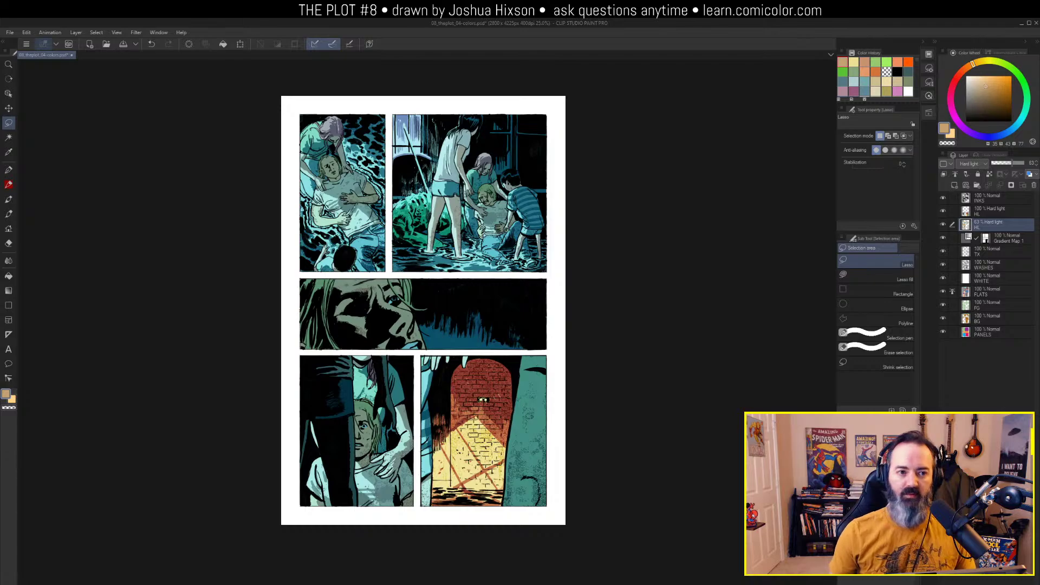
key(ctrl+s)
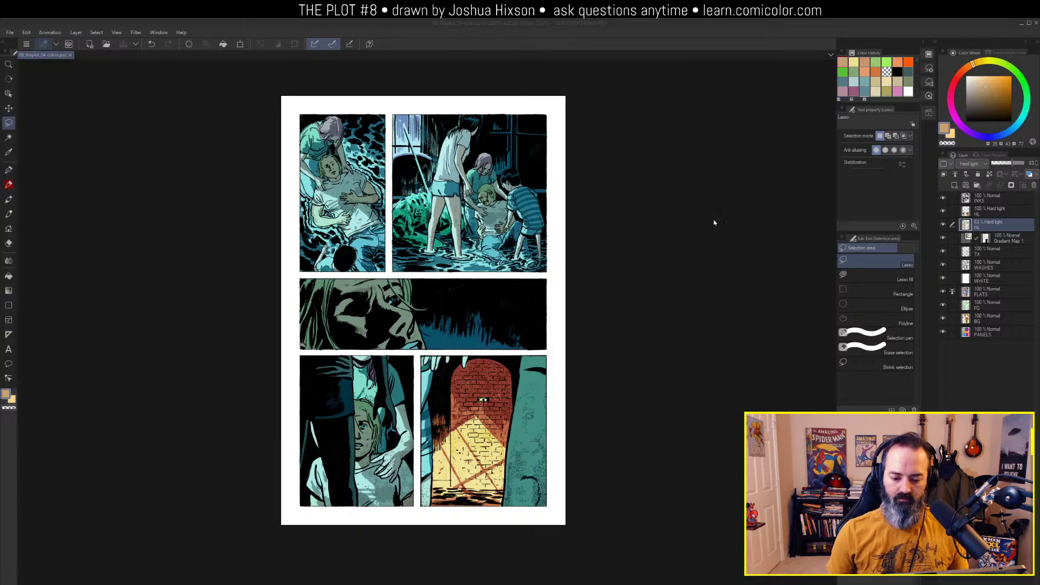
click(624, 138)
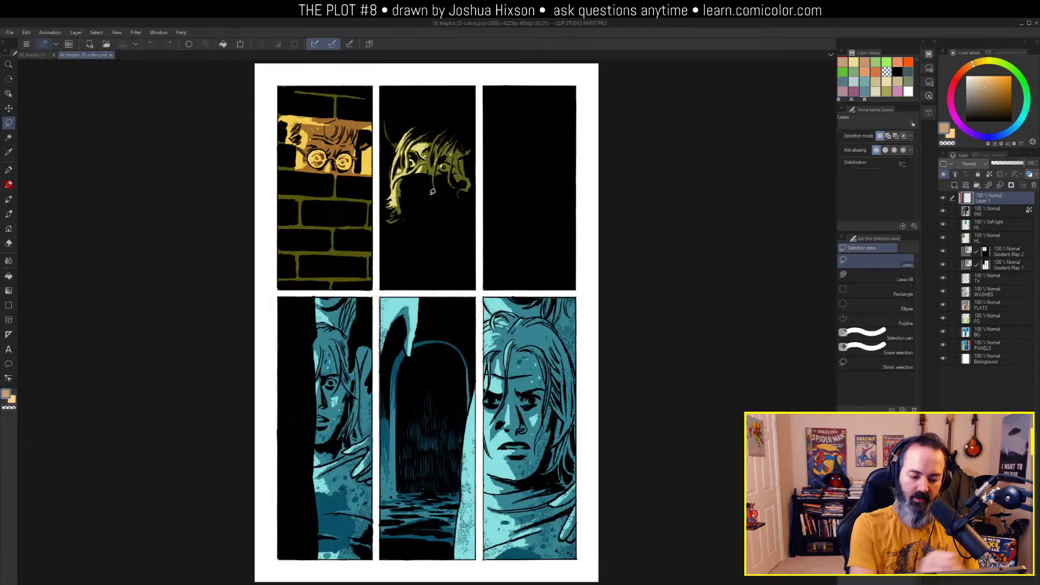
Arrange the page 4 and page 5 documents side by side and frame both pages for comparison
drag(95, 57, 690, 302)
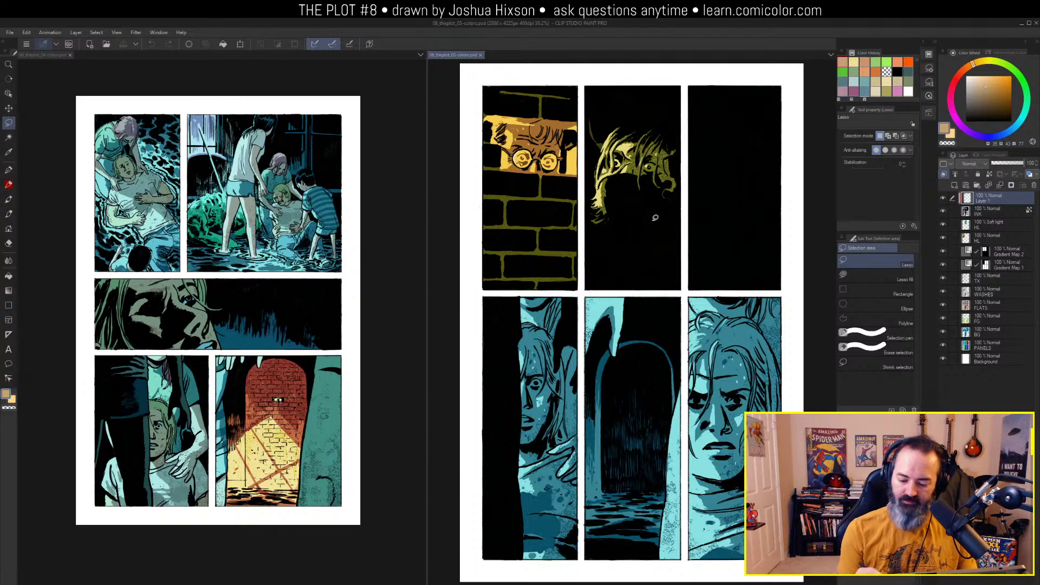
click(349, 239)
click(347, 235)
drag(342, 241, 382, 224)
drag(367, 299, 361, 264)
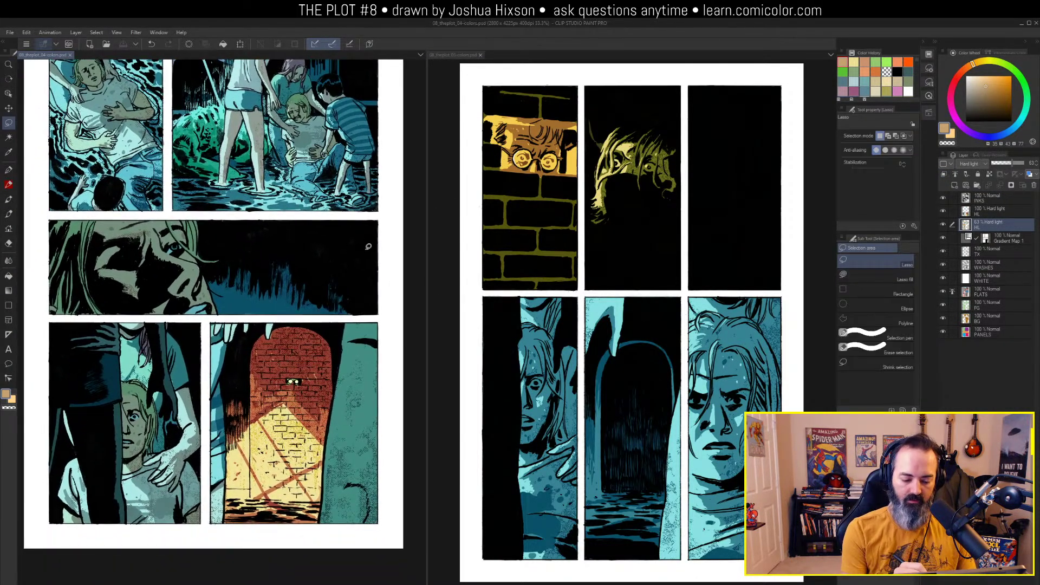
click(677, 233)
drag(671, 230, 661, 155)
click(353, 240)
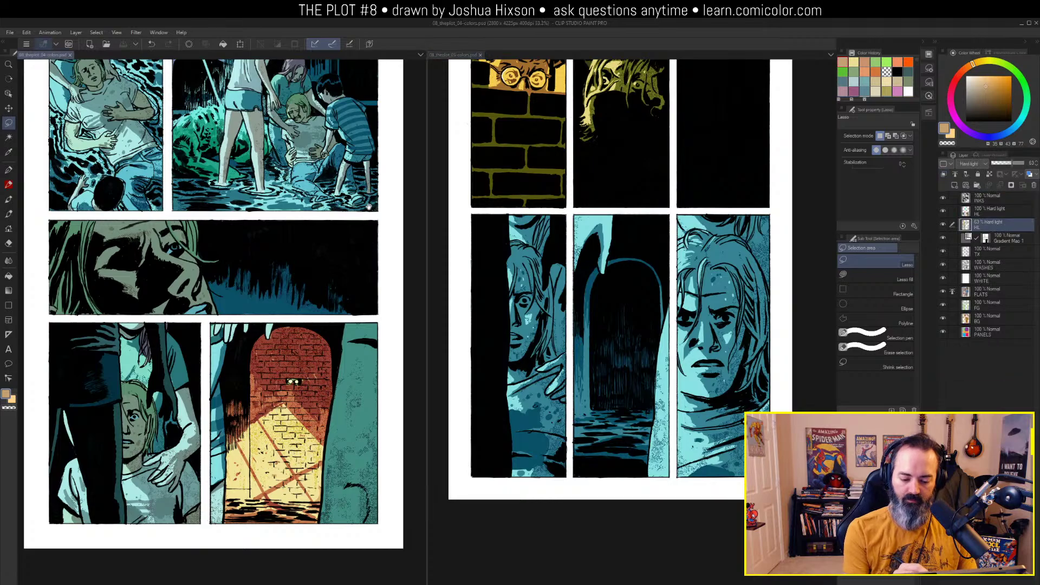
key(b)
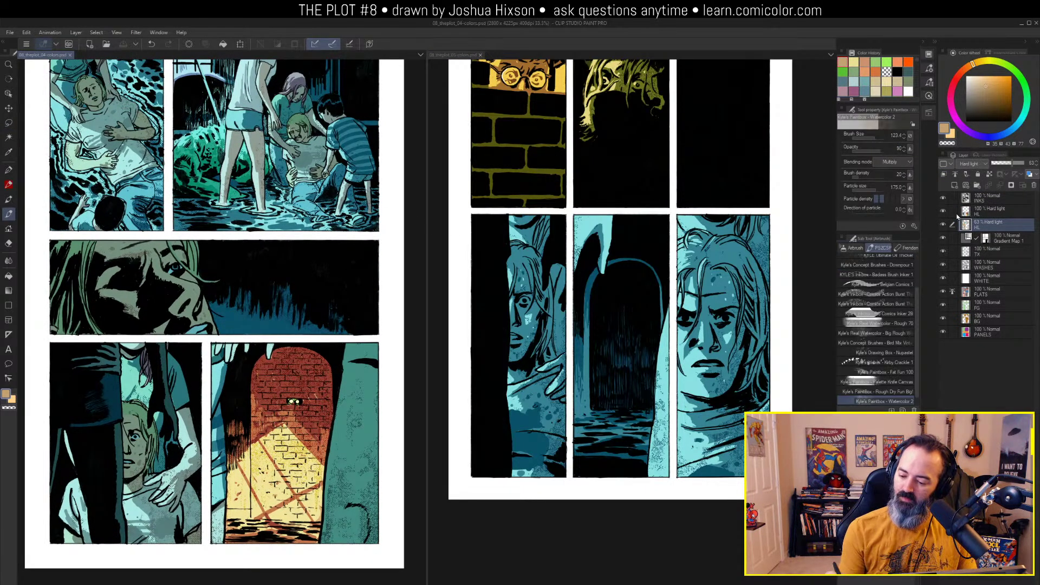
Examine page 4's two hard light HL layers by isolating each one and comparing it with the full page
alt+click(944, 212)
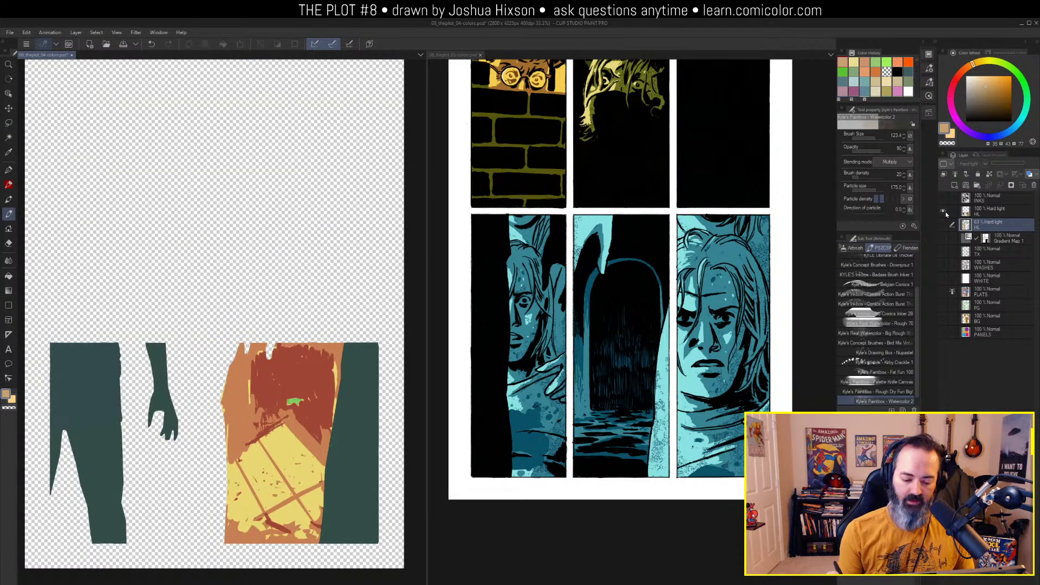
alt+click(945, 211)
alt+click(945, 226)
drag(217, 271, 219, 360)
alt+click(944, 226)
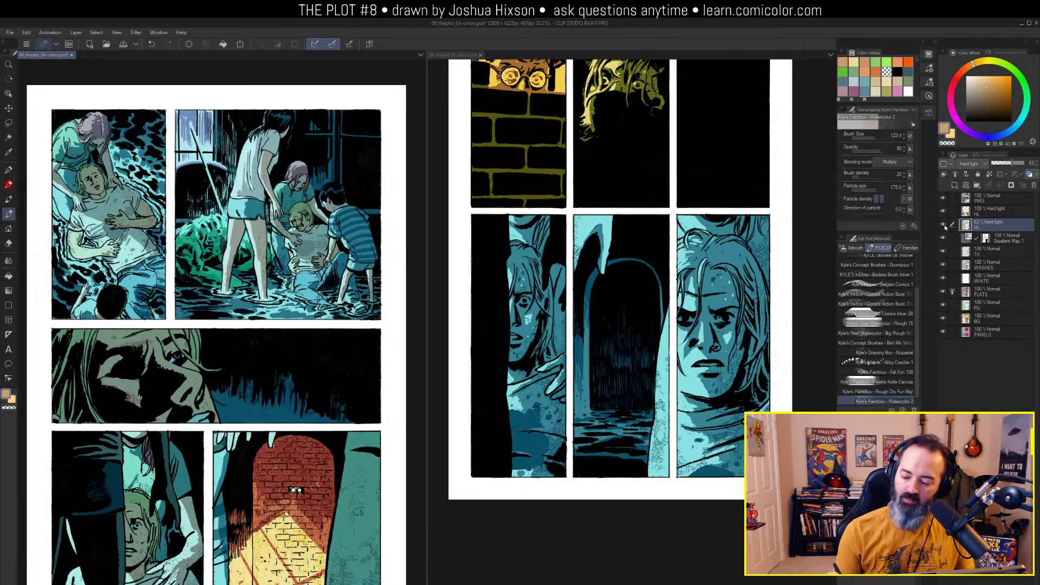
alt+click(944, 226)
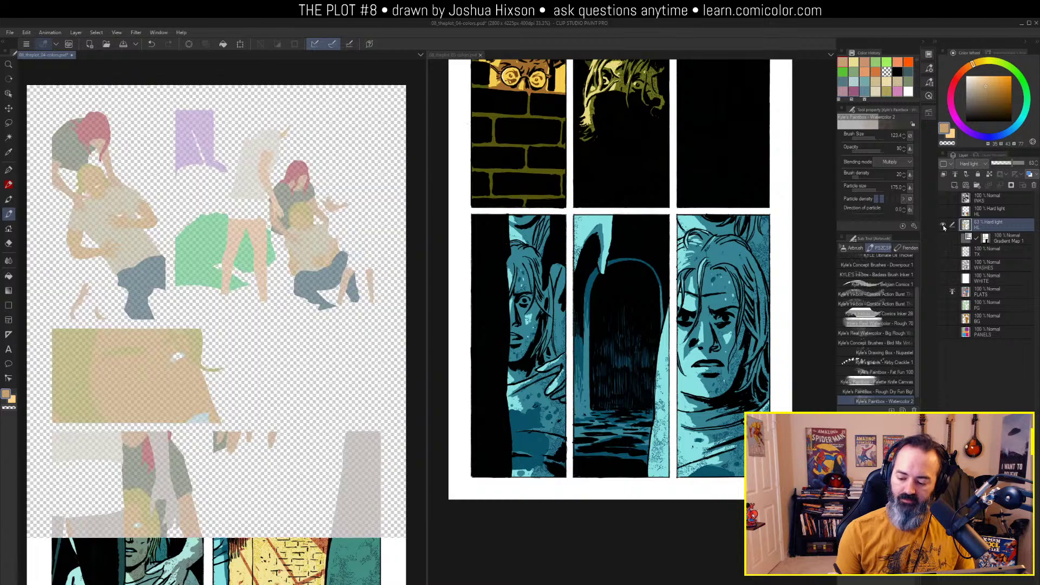
alt+click(945, 227)
alt+click(945, 227)
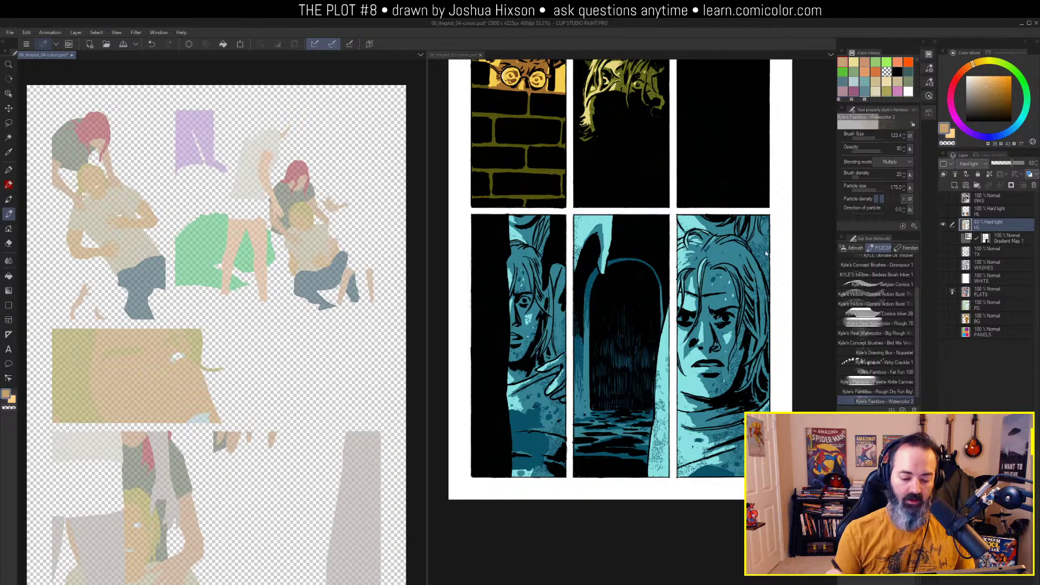
key(alt)
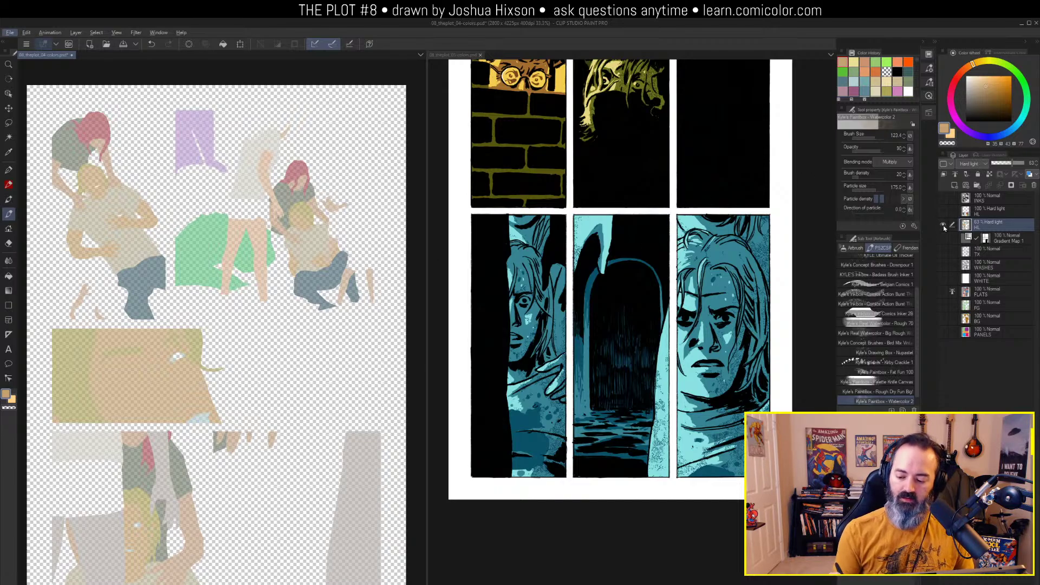
alt+click(944, 226)
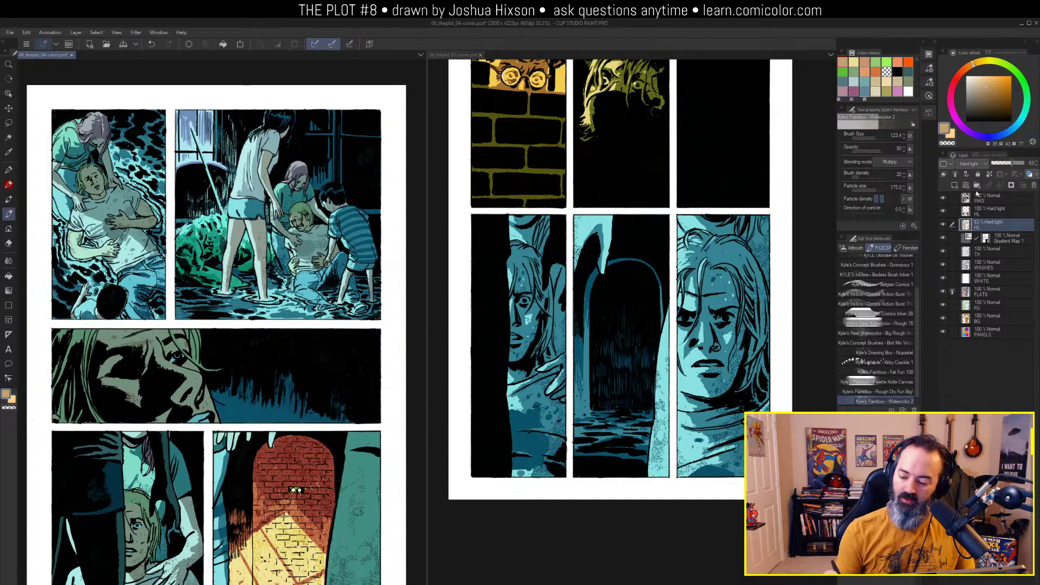
Show only the 63% hard light HL layer on page 4 and sample the kneeling blond figure's olive hair colour
alt+click(944, 214)
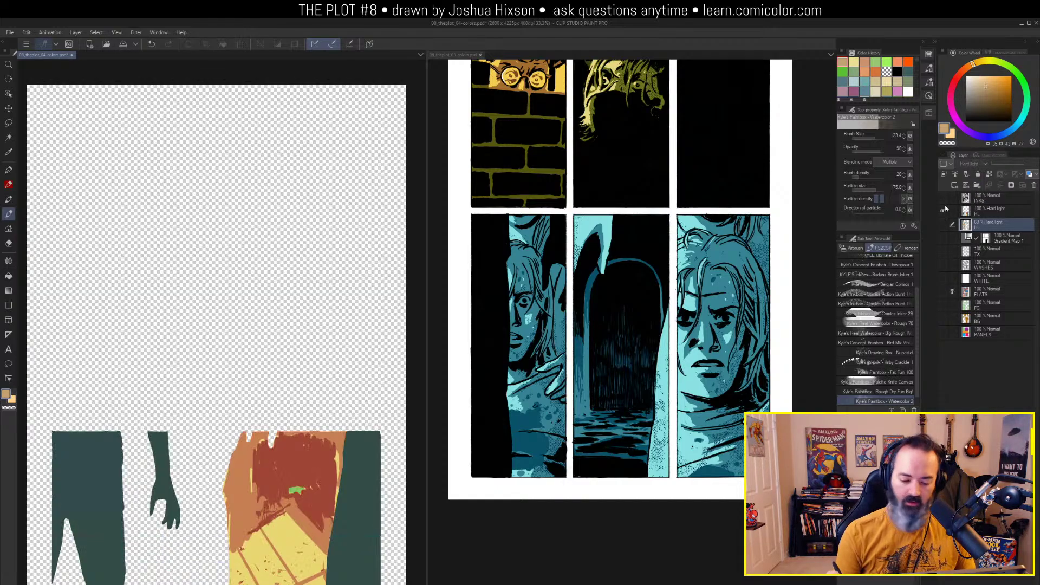
alt+click(943, 227)
alt+click(943, 226)
key(m)
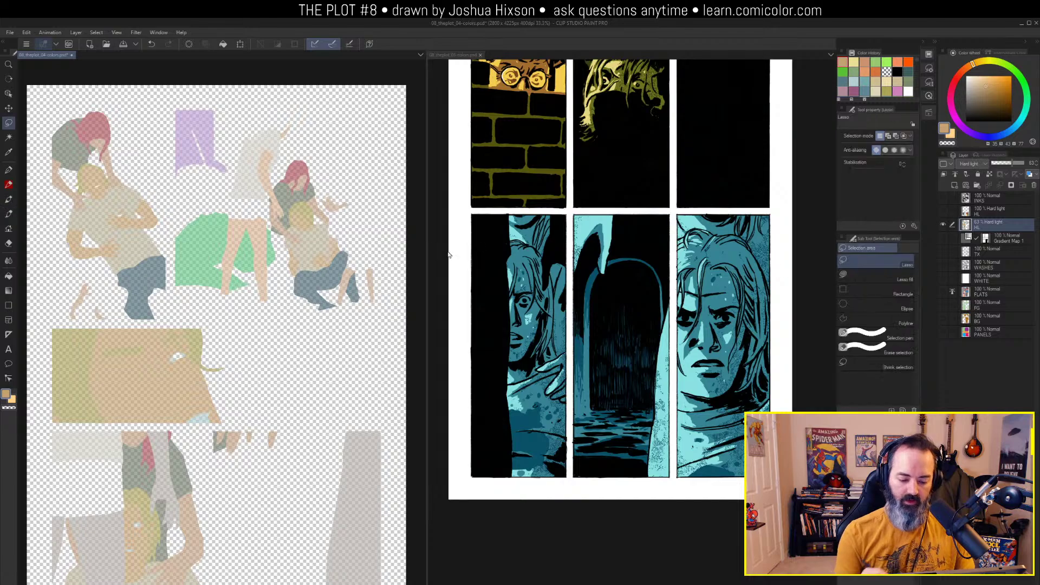
drag(355, 294, 355, 305)
alt+click(302, 227)
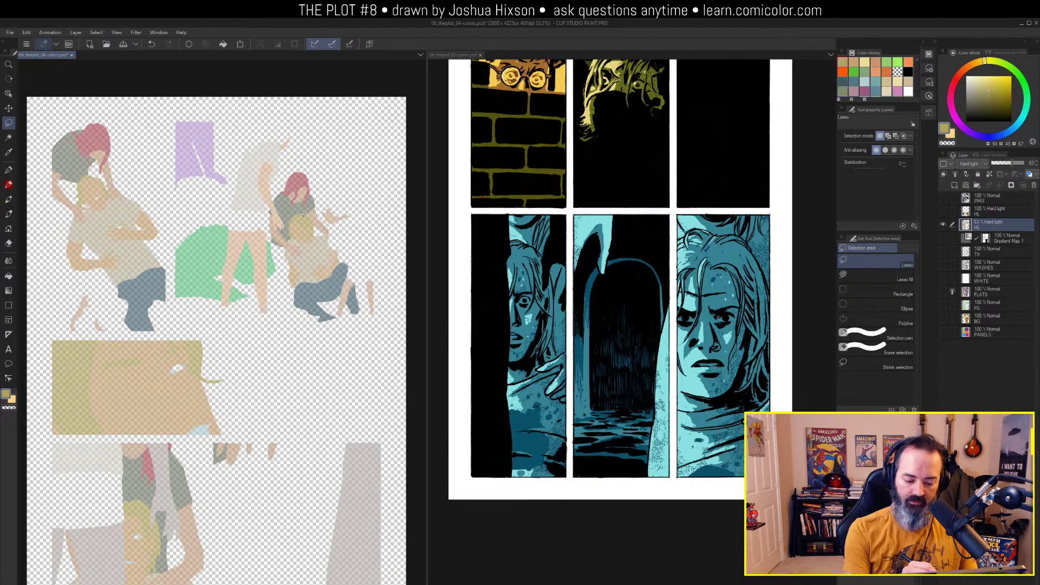
Add a new Hard light layer named HL above the Soft light HL layer on page 5
click(635, 128)
drag(726, 259, 714, 318)
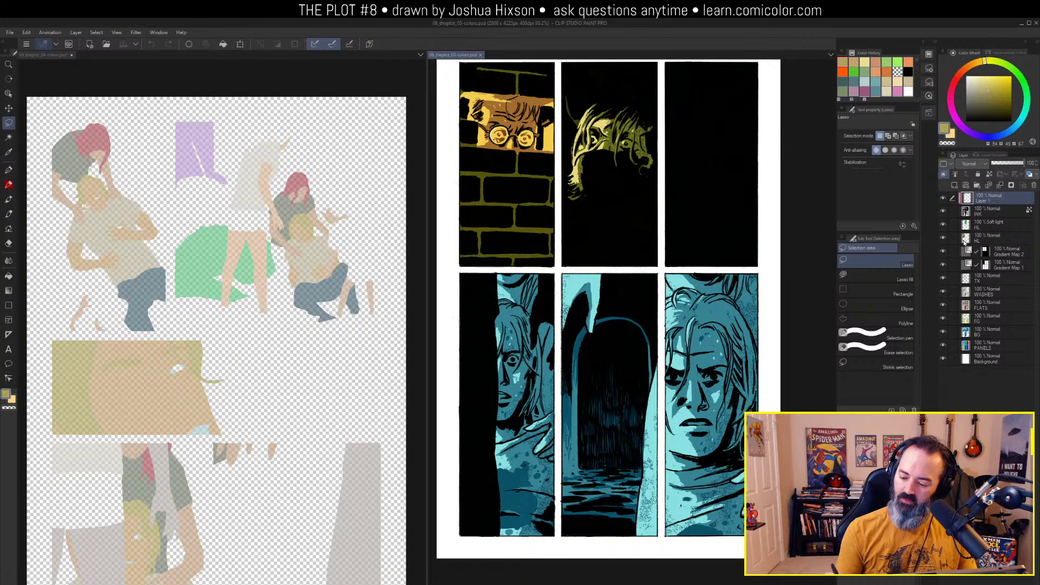
click(976, 229)
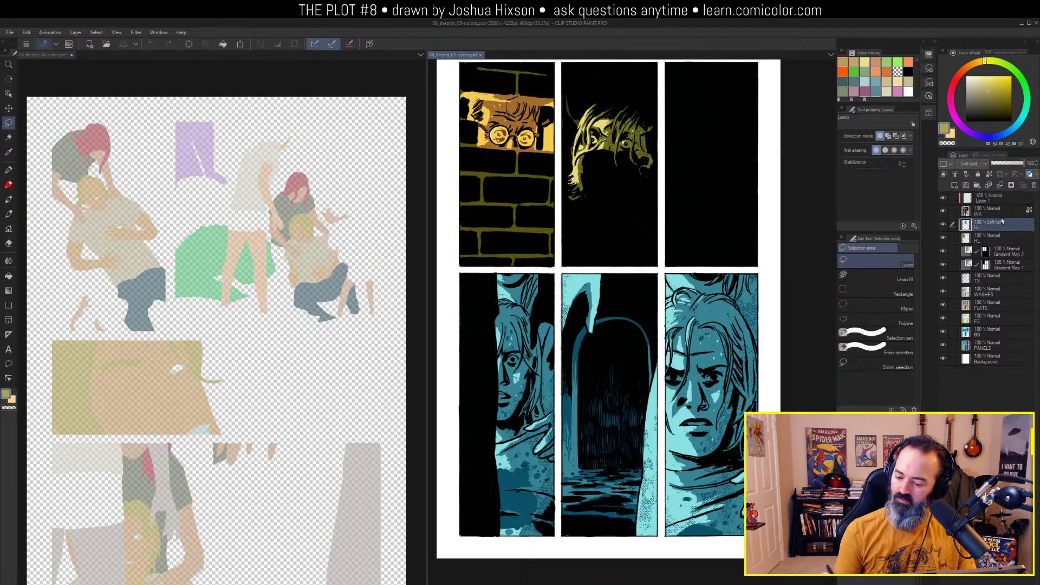
key(ctrl+shift+n)
key(g)
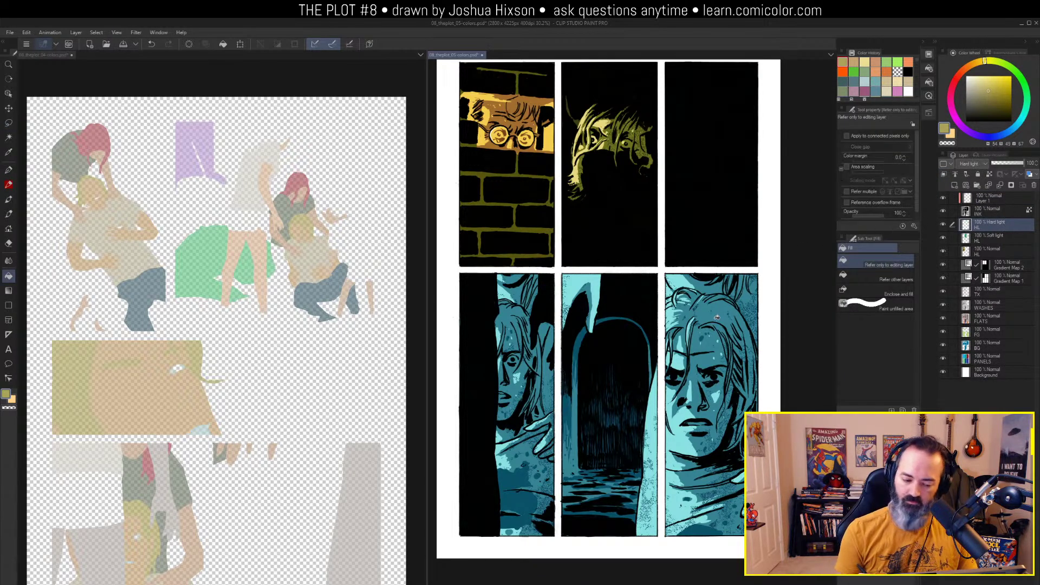
click(732, 308)
key(ctrl+z)
Set Auto select to use referred layers and make page 5's FLATS layer the reference layer
key(w)
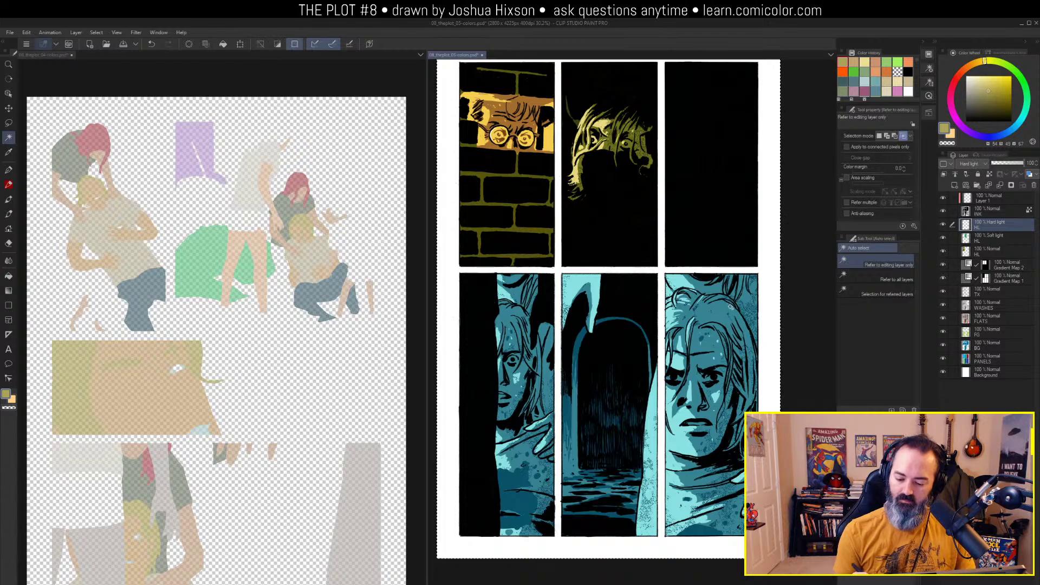
click(889, 293)
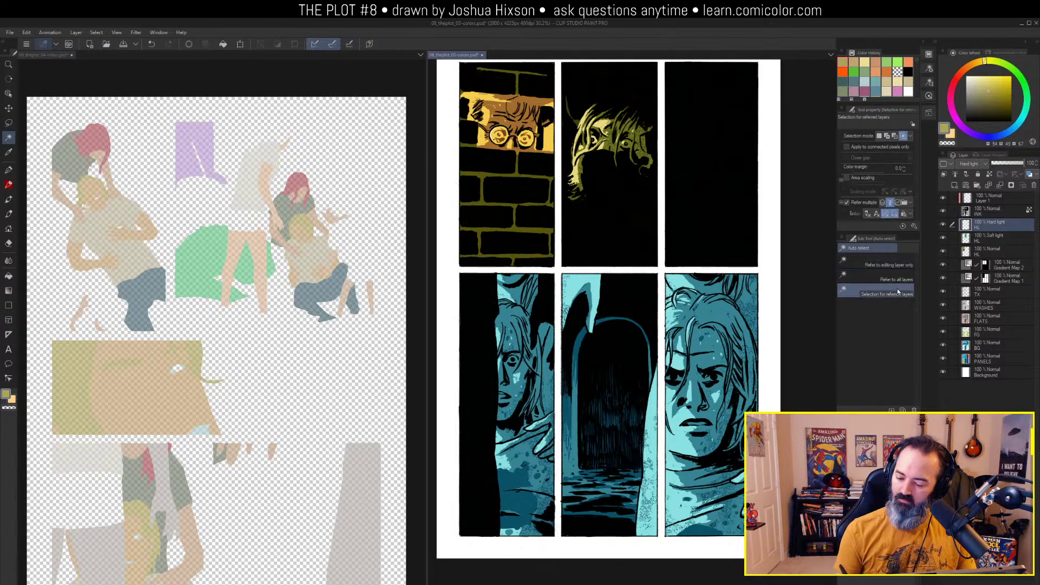
click(985, 319)
click(955, 175)
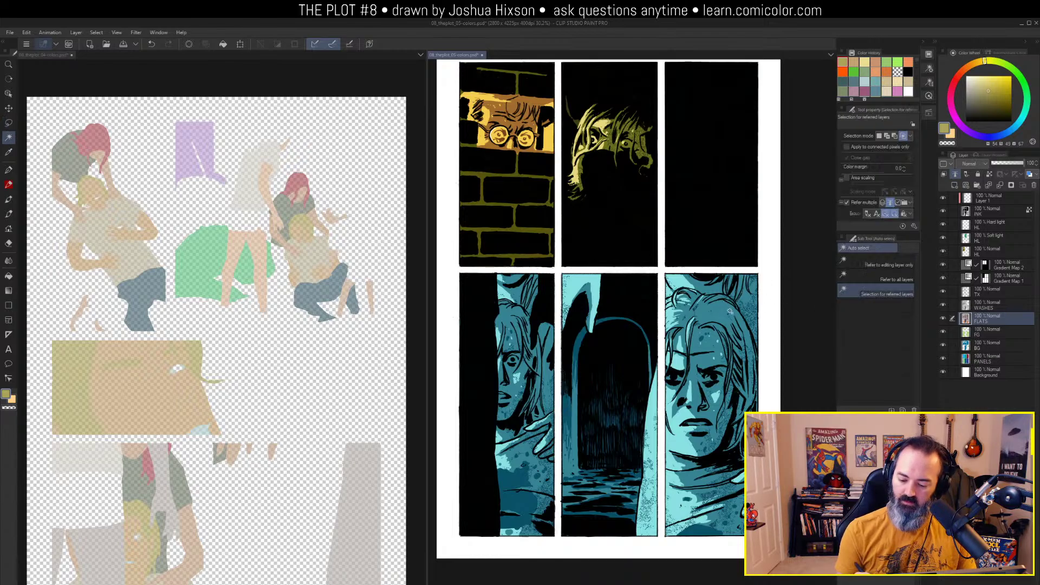
Fill the blond figure's hair in the lower panels with the sampled olive on the Hard light HL layer, and deselect
click(978, 223)
click(738, 325)
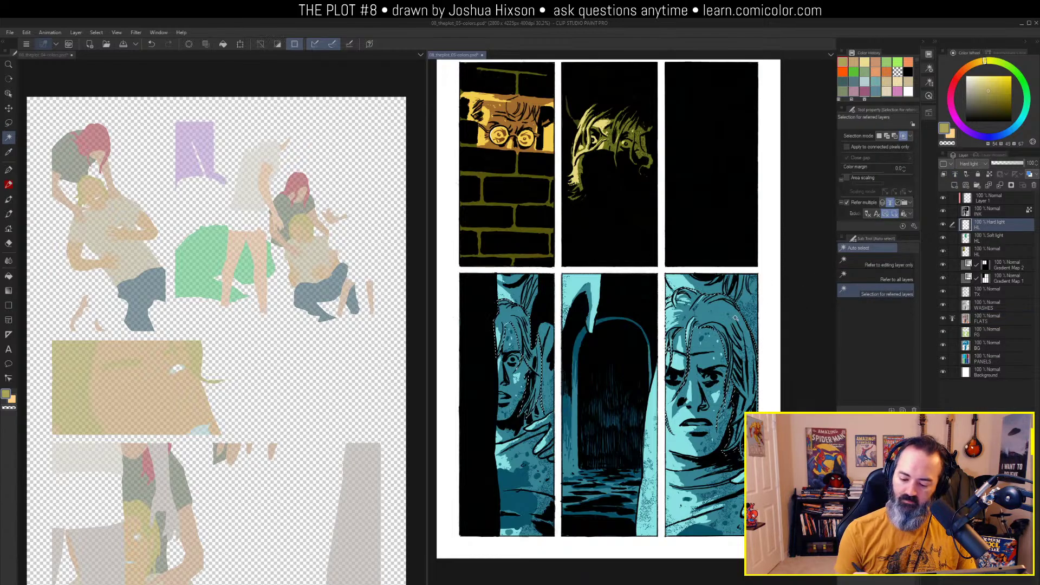
key(g)
click(738, 325)
key(m)
key(ctrl+d)
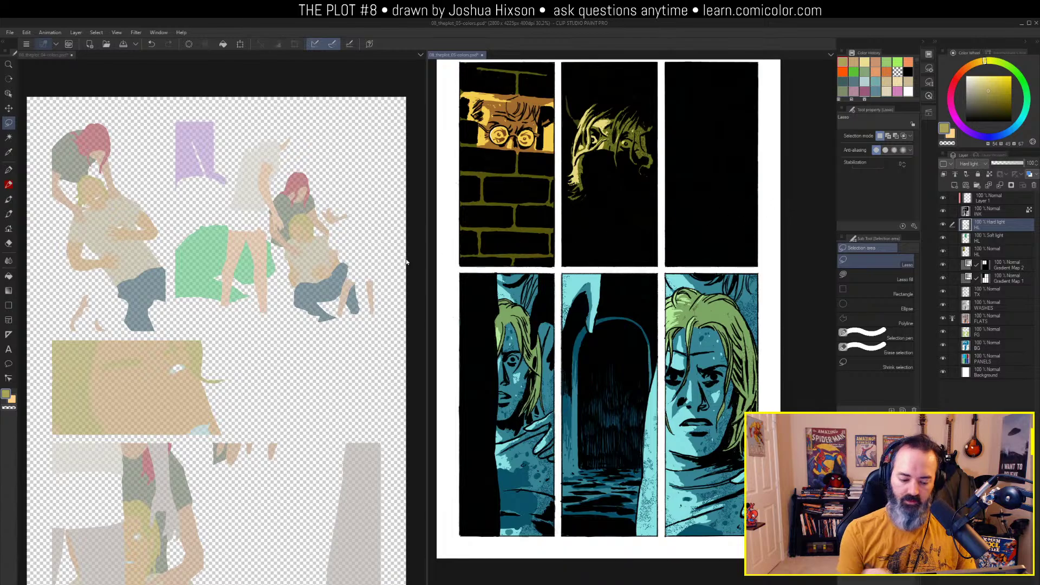
Sample the tan skin colour from page 4 and fill the blond figure's skin on page 5's Hard light HL layer
click(303, 230)
alt+click(303, 230)
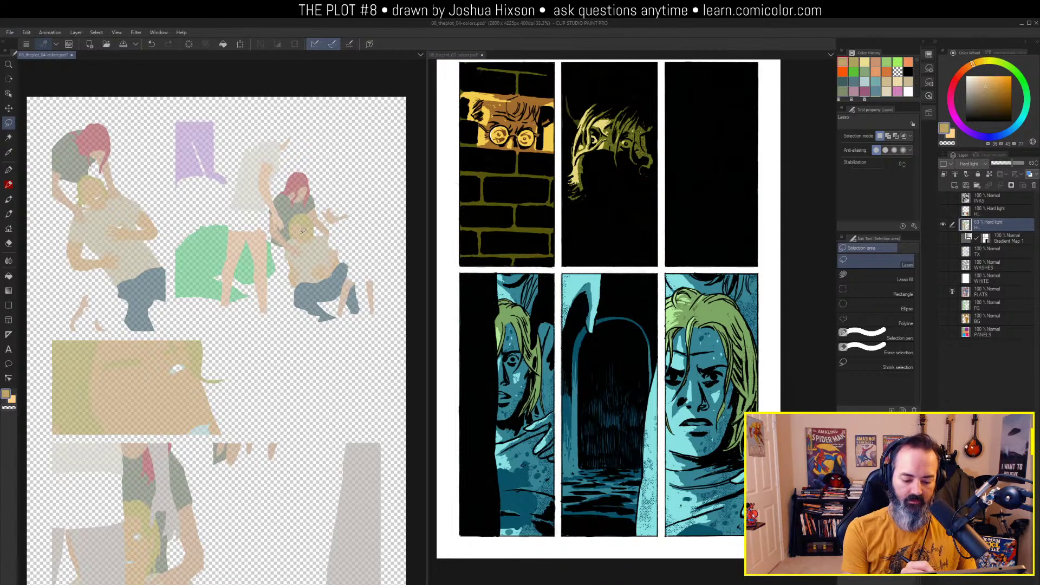
click(738, 156)
key(w)
click(713, 344)
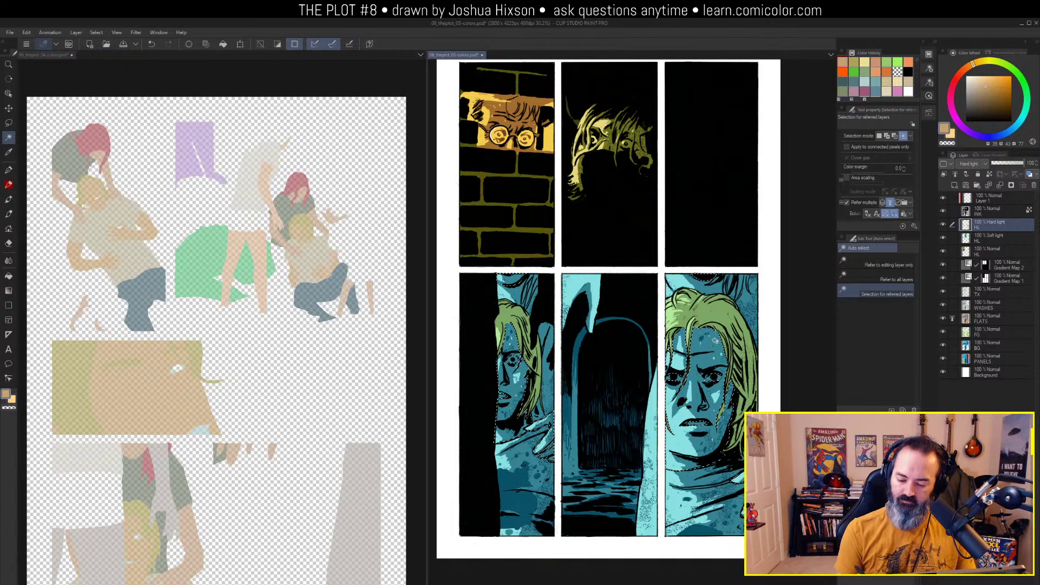
key(g)
click(713, 344)
key(l)
Sample the pale blue eye colour from page 4's close-up and fill the figure's eyes and mouth area on page 5
click(366, 237)
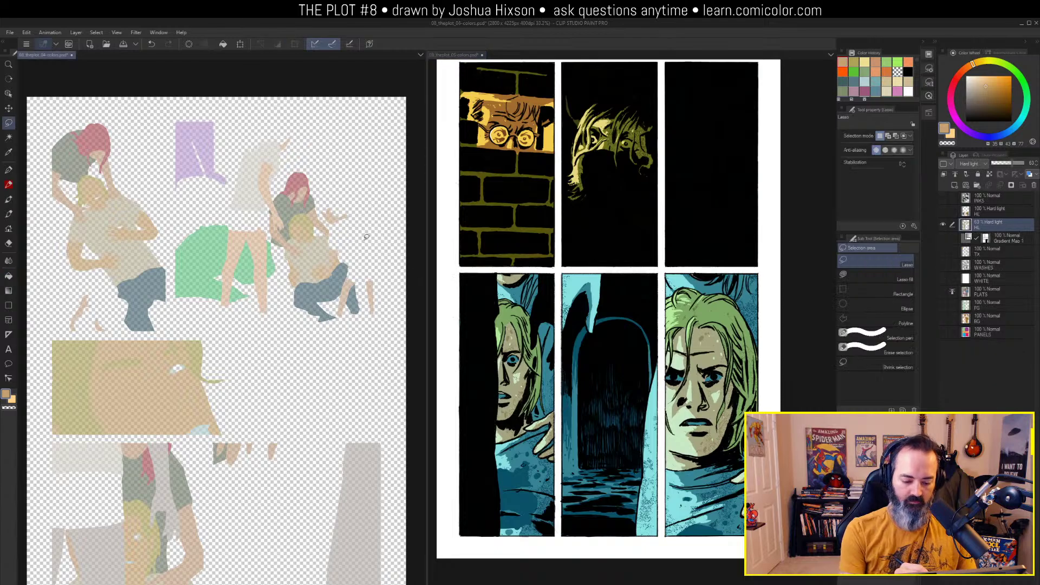
alt+click(176, 368)
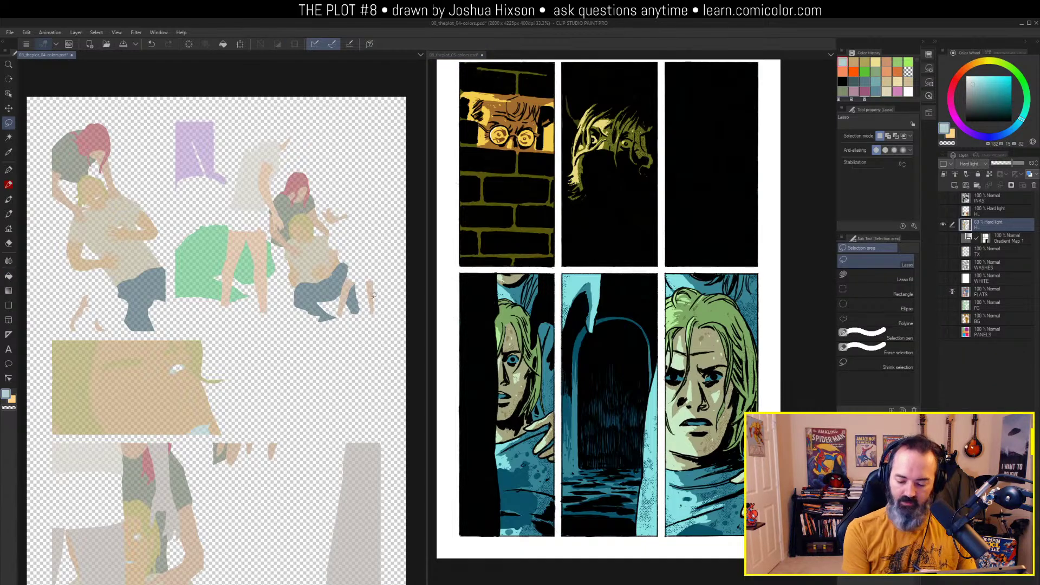
key(w)
click(717, 375)
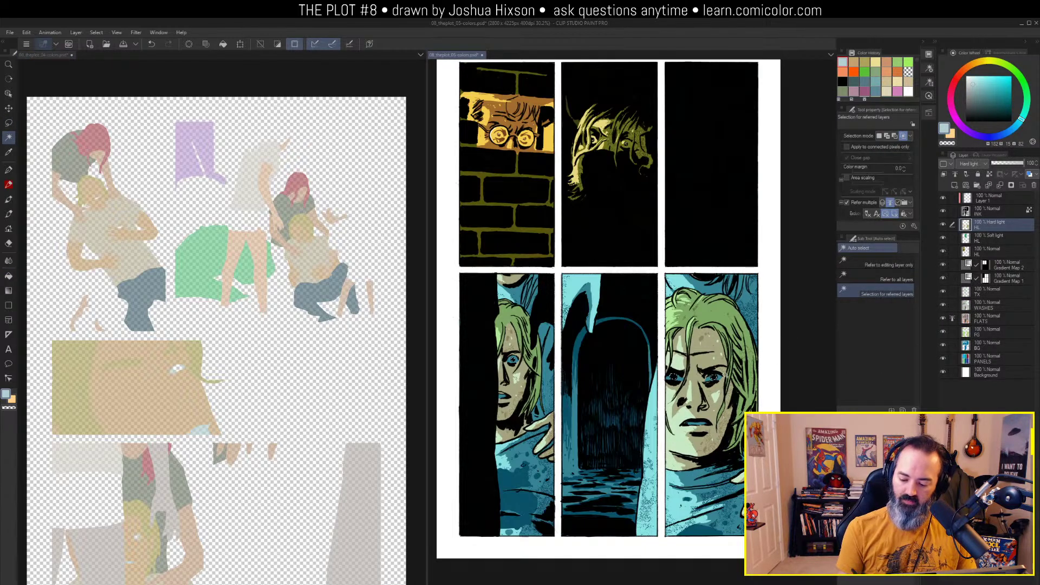
key(g)
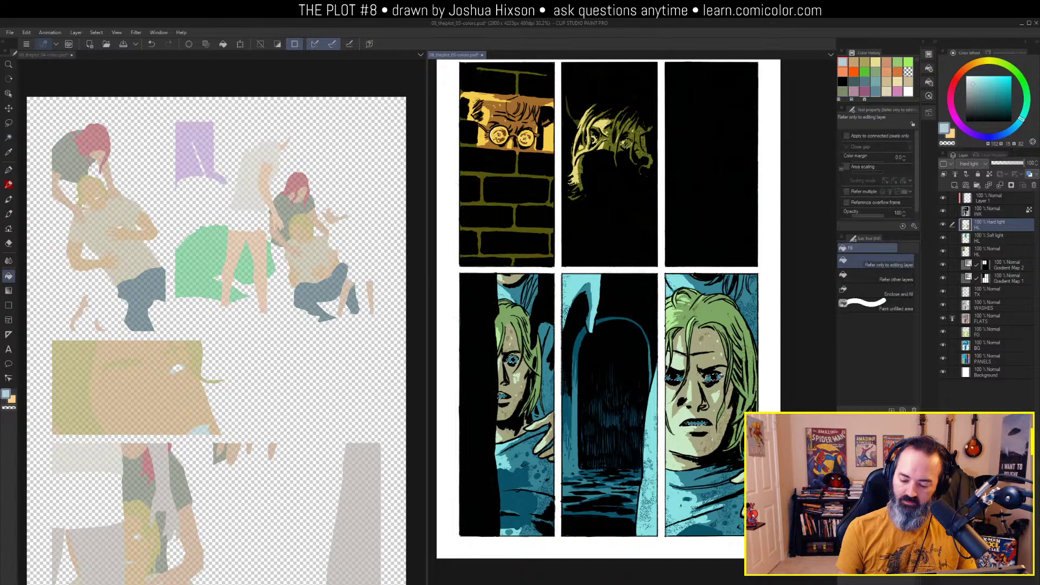
key(w)
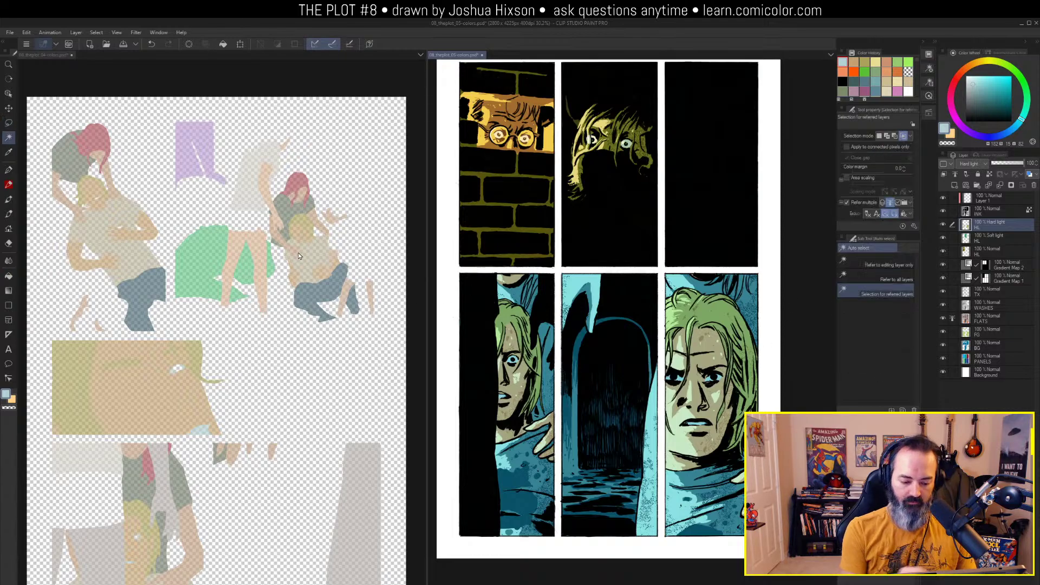
Sample the beige-grey shirt colour from page 4, fill the blond figure's shirt in the lower panels, and deselect
click(298, 254)
click(674, 323)
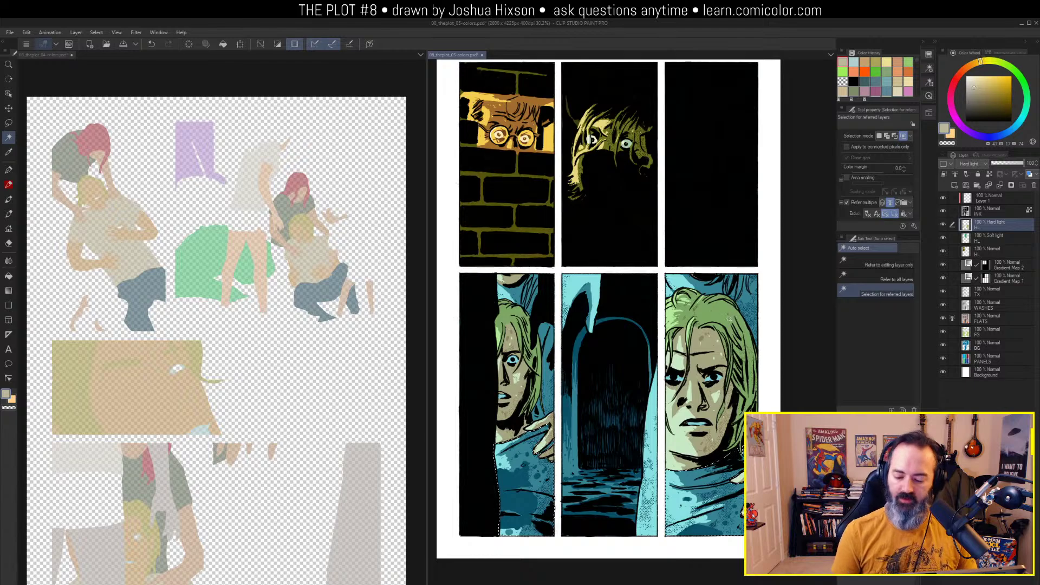
key(g)
click(716, 465)
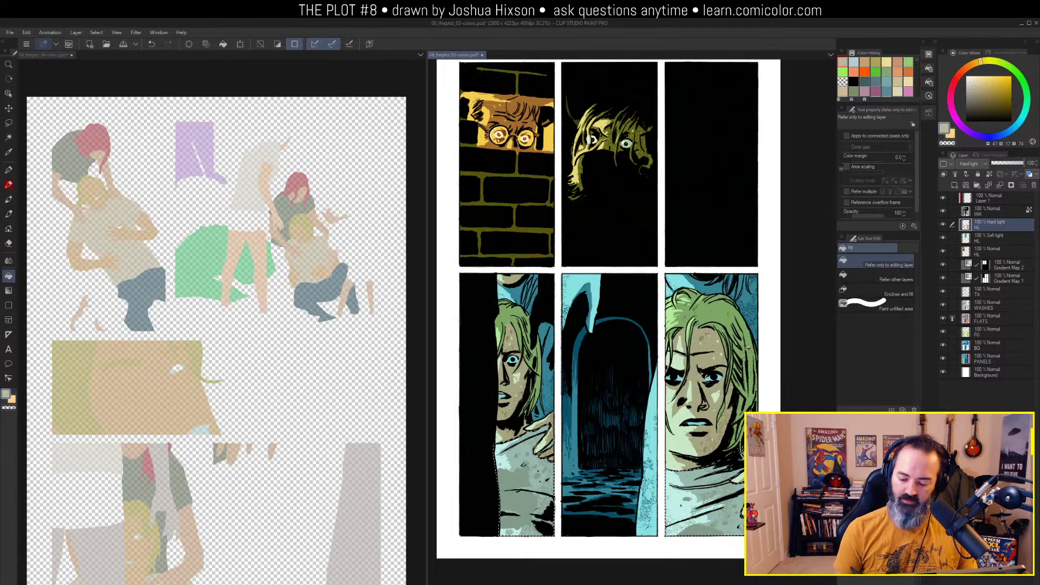
key(ctrl+d)
key(m)
Sample the red-haired figure's grey-green top on page 4, fill the clothing behind the blond figure on page 5, and deselect
click(406, 402)
key(w)
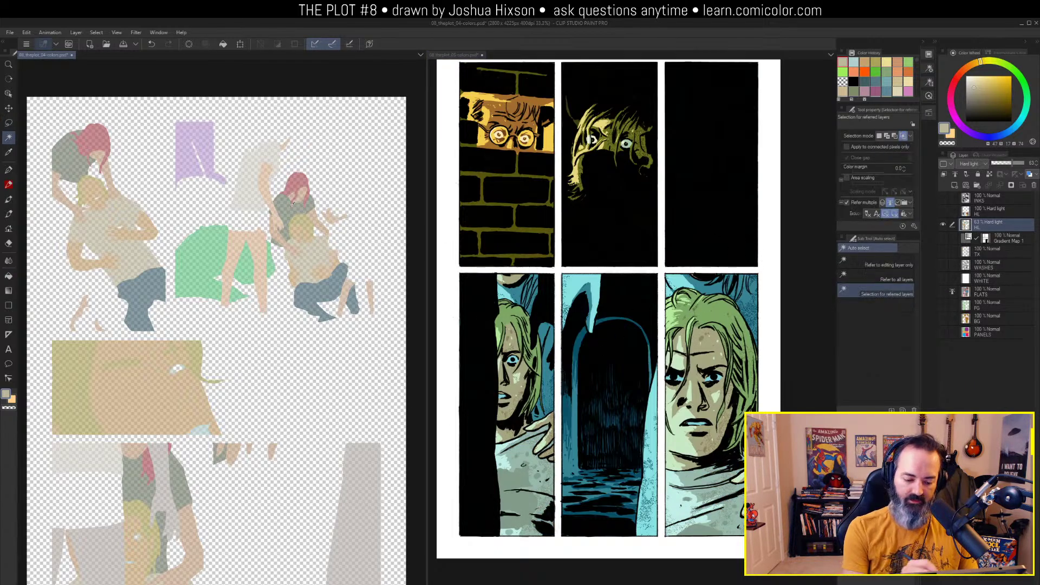
alt+click(296, 209)
click(699, 293)
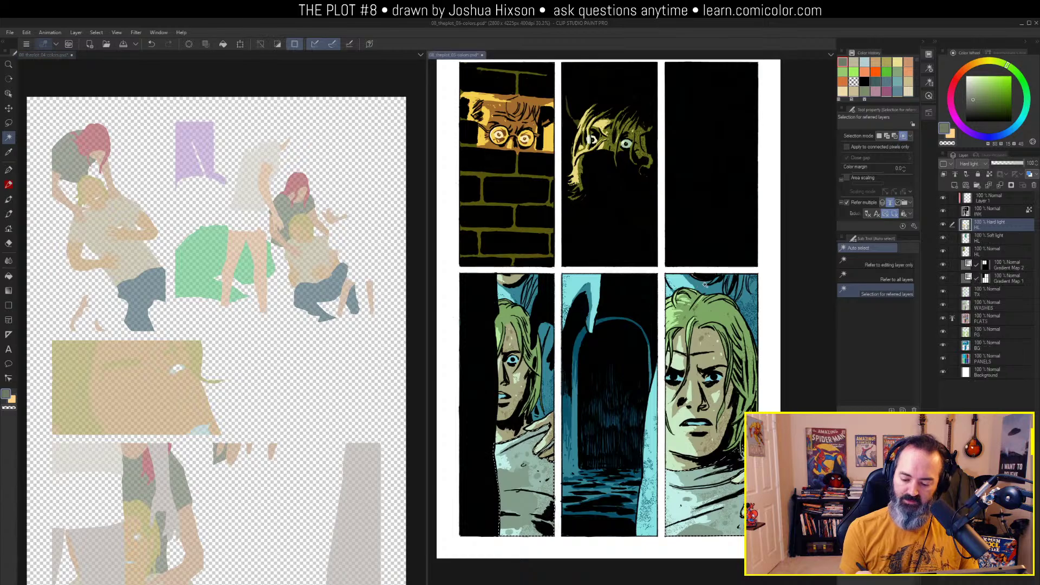
click(746, 278)
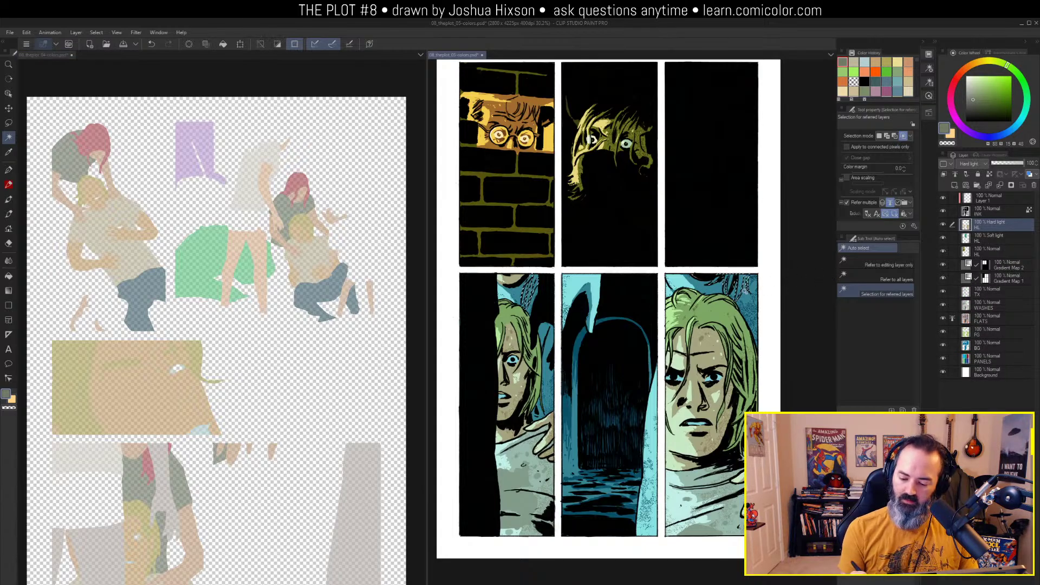
key(g)
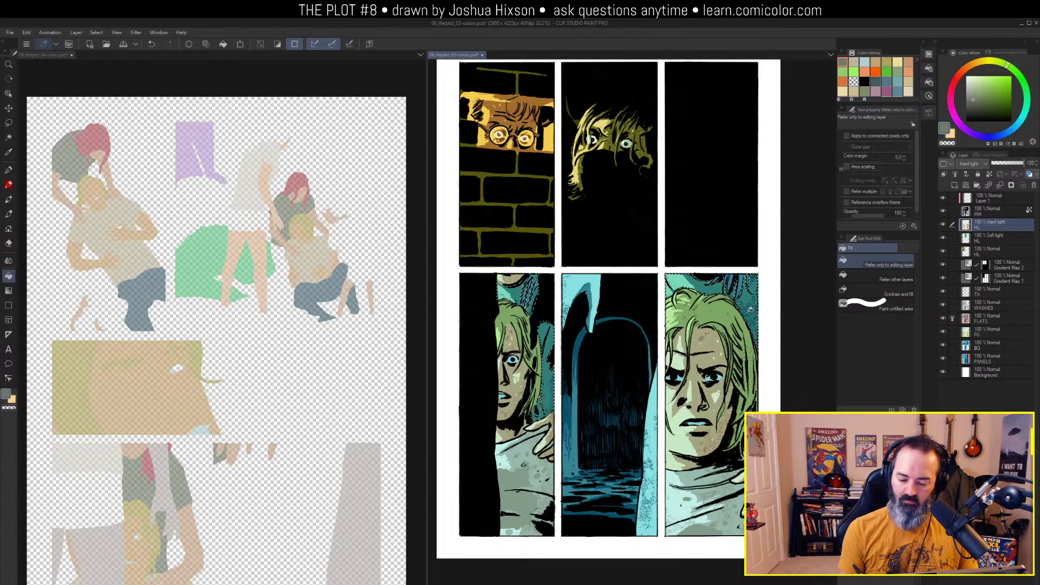
key(ctrl+d)
key(m)
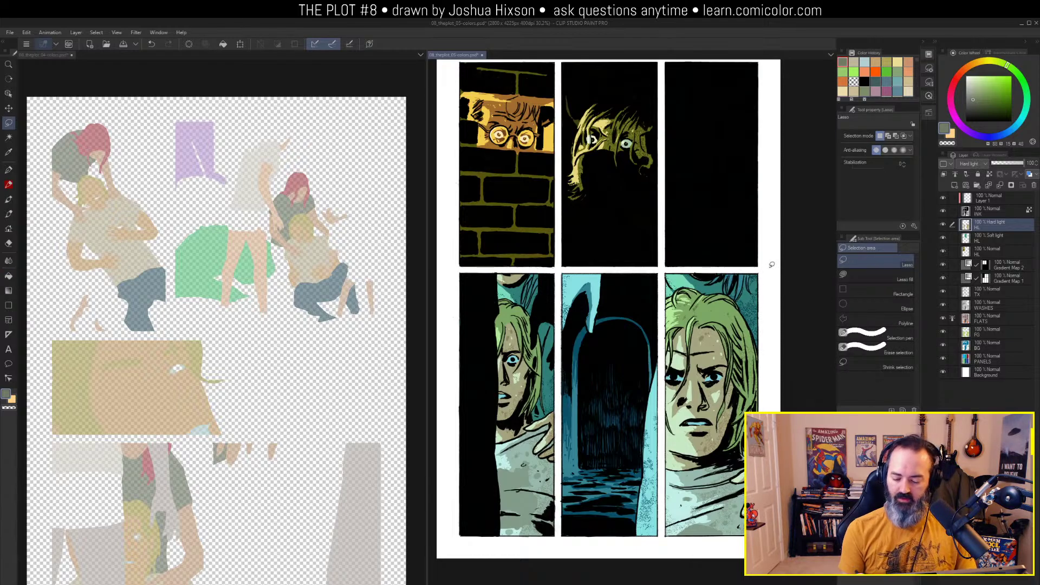
Make page 4 the active document and show all of its layers again
drag(769, 305, 765, 290)
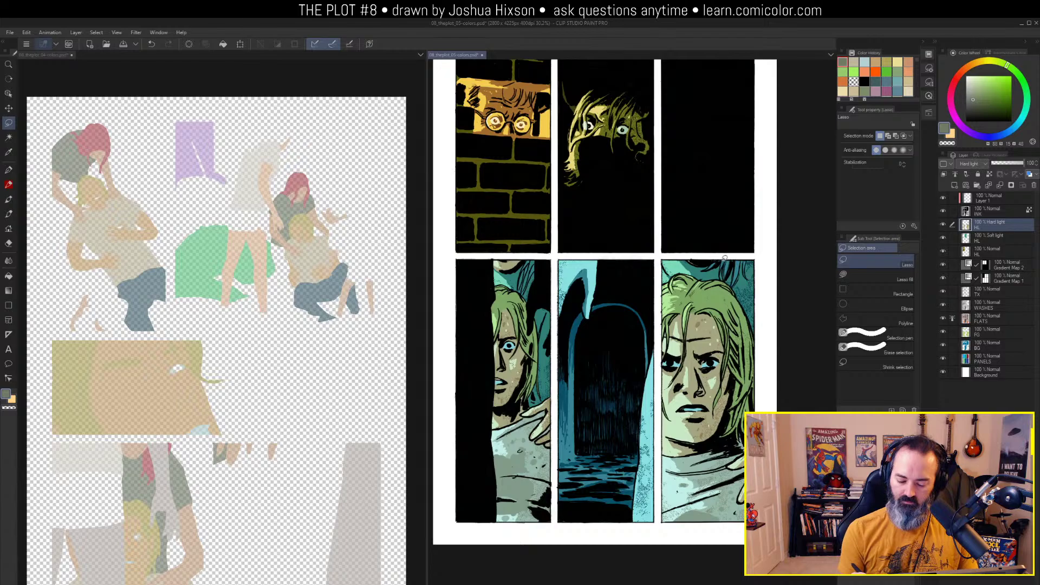
drag(703, 234, 708, 272)
click(361, 254)
key(ctrl+space)
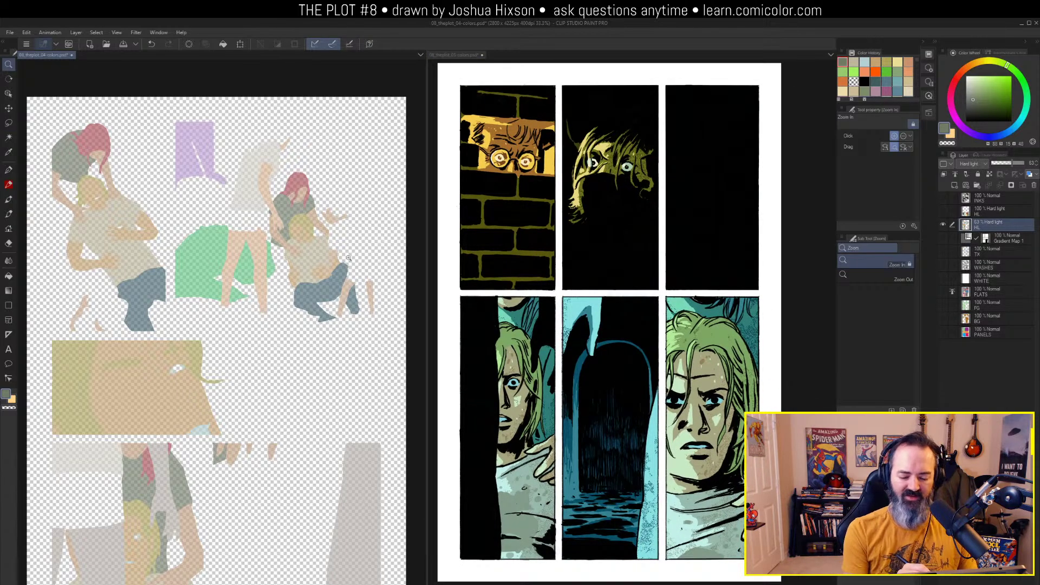
alt+click(943, 225)
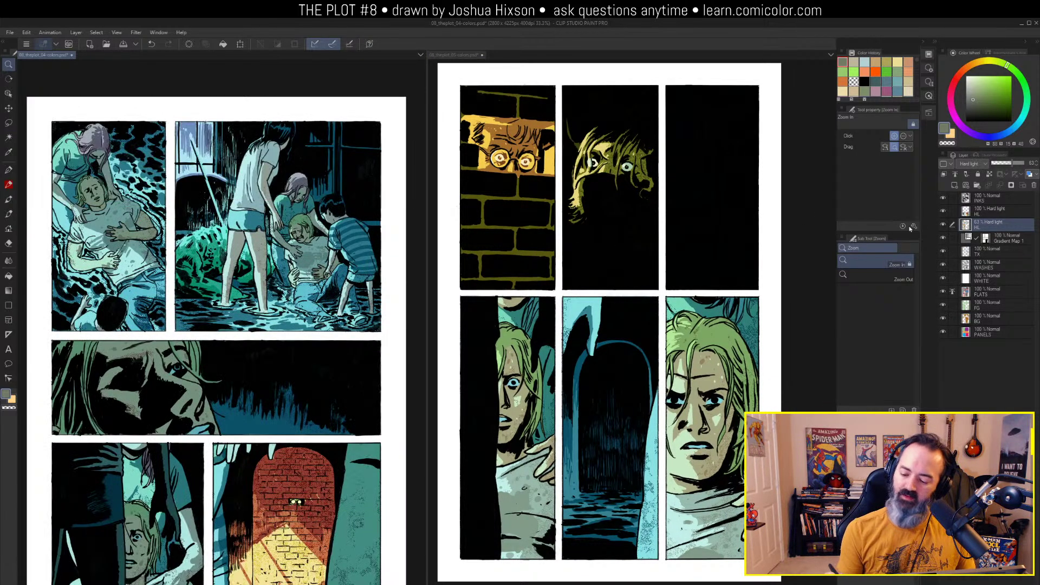
drag(350, 309, 362, 261)
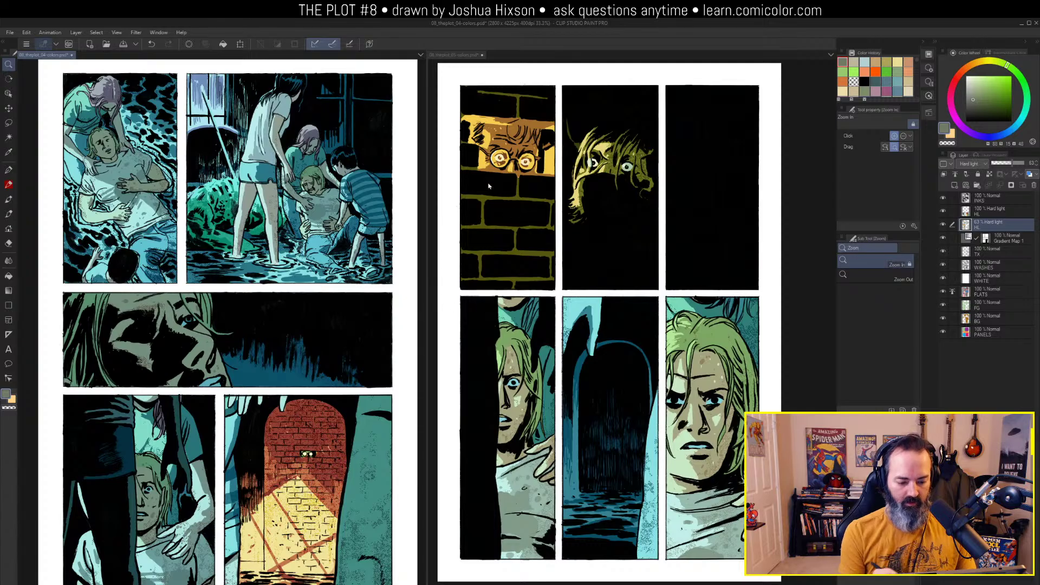
Merge the two side-by-side page windows into one tab group with page 4 in front
drag(449, 56, 407, 56)
drag(62, 325, 61, 55)
click(514, 186)
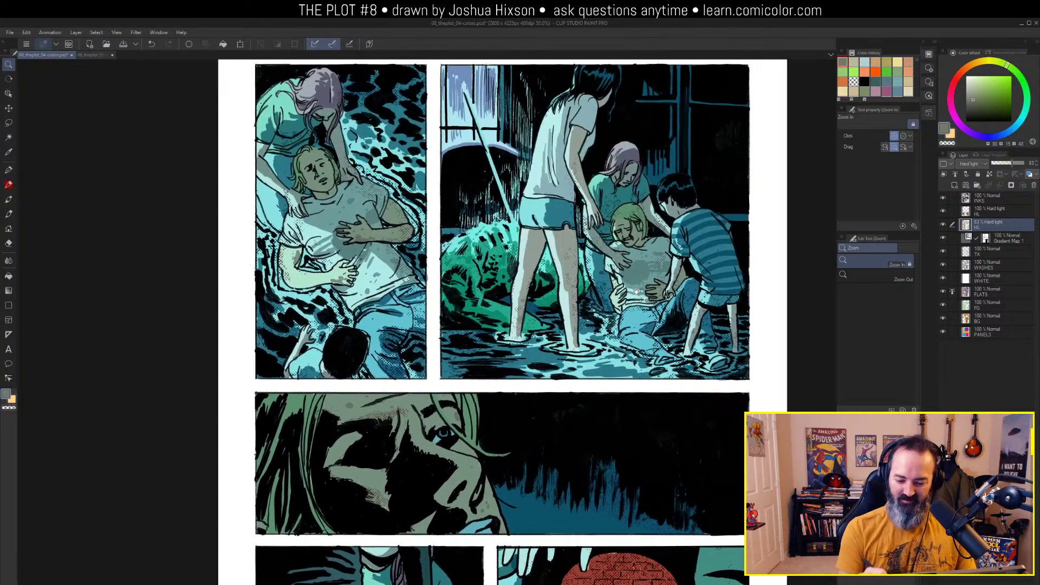
Isolate page 4's WASHES layer and make it the active layer
click(671, 263)
key(m)
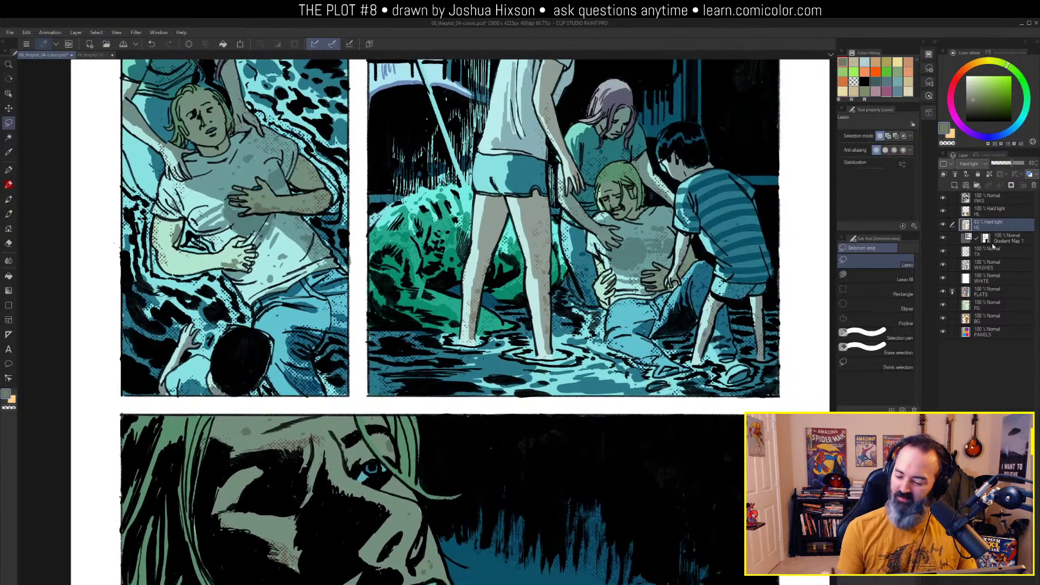
alt+click(943, 266)
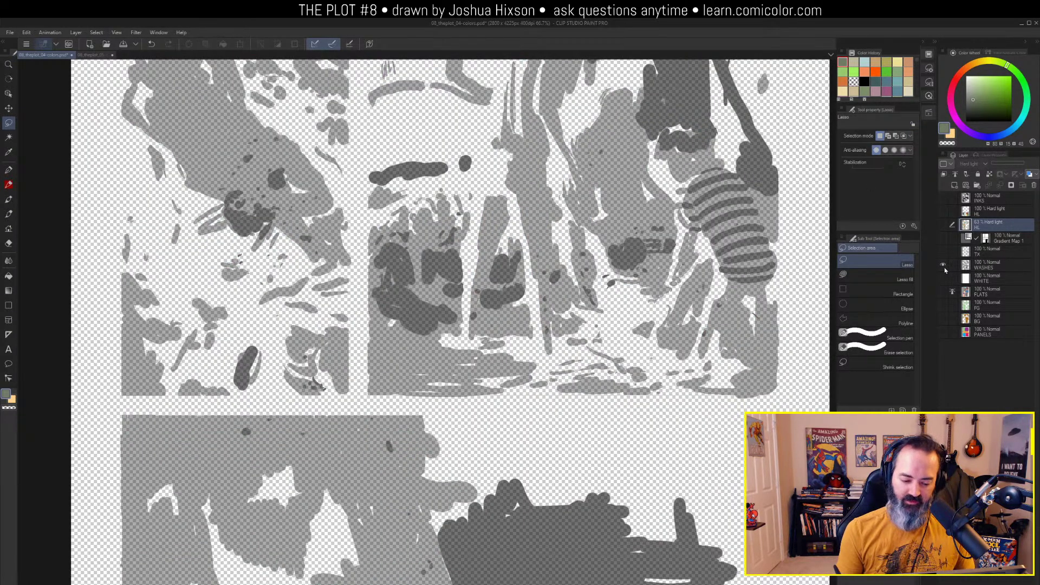
alt+click(943, 266)
alt+click(943, 266)
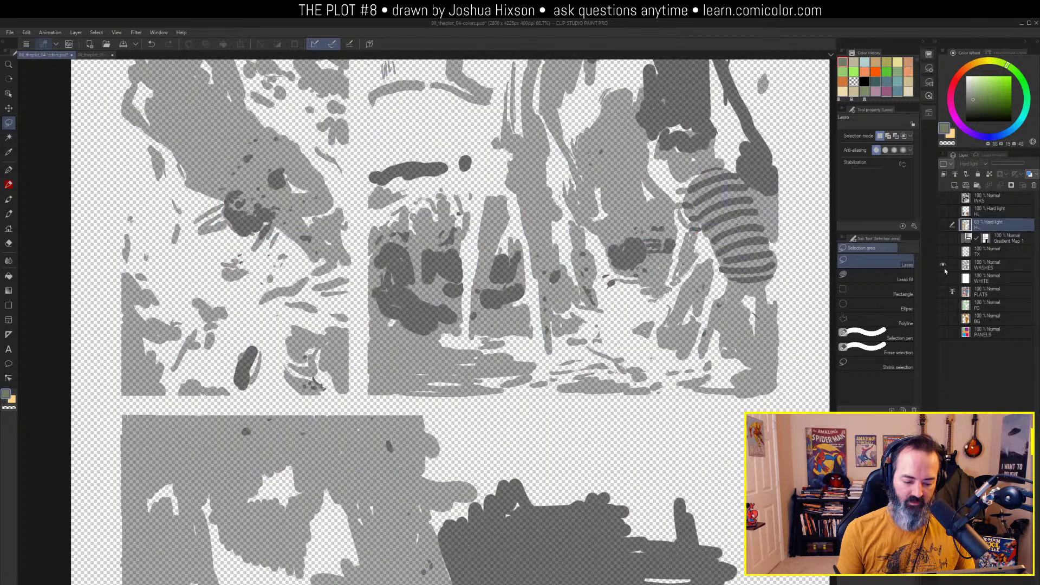
alt+click(944, 265)
alt+click(944, 265)
click(946, 269)
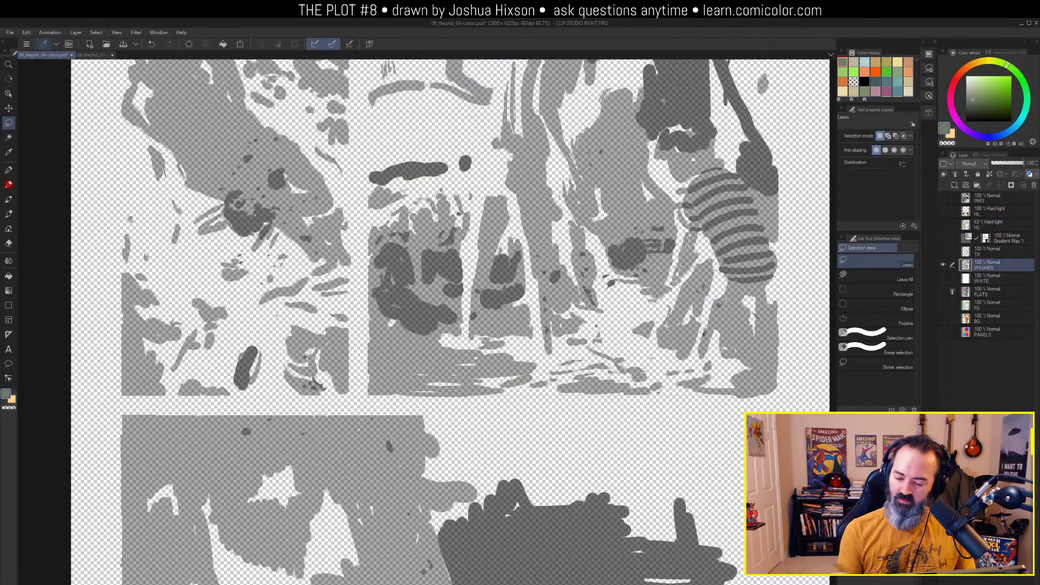
Select the darker grey wash areas across the WASHES layer, check them with the quick mask, and show all layers again
key(w)
key(w)
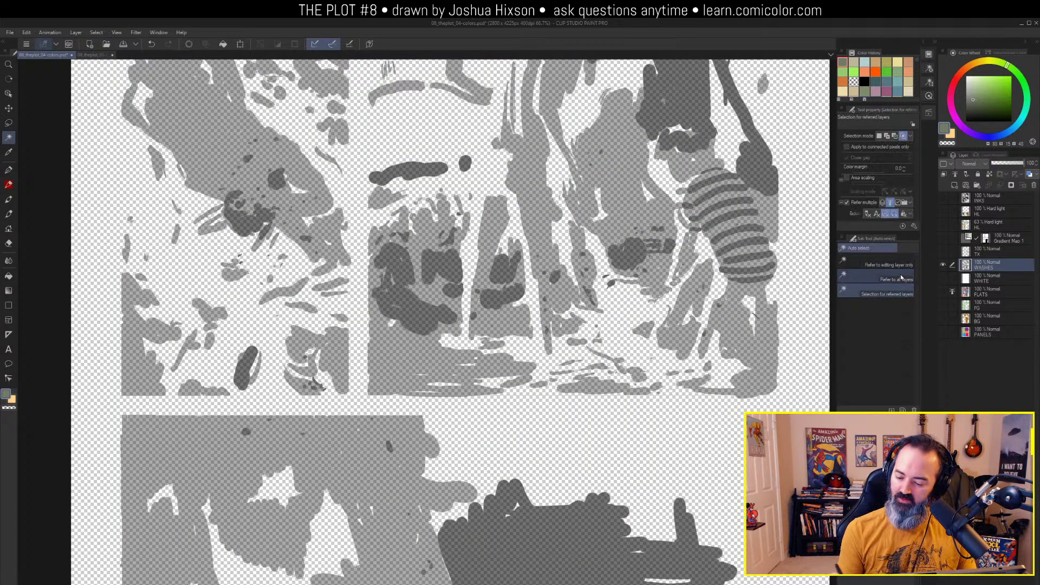
click(641, 254)
key(q)
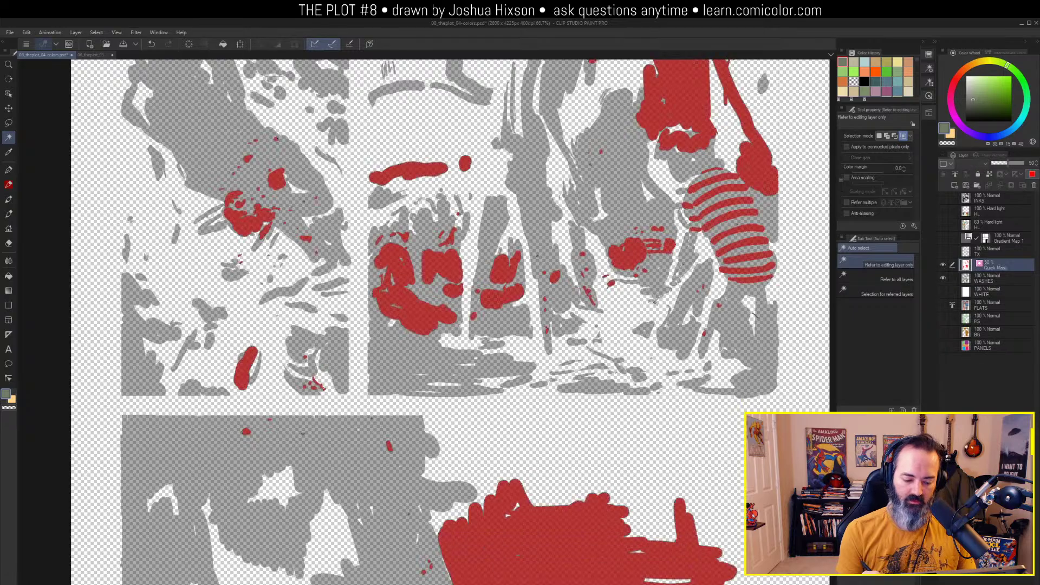
key(q)
alt+click(944, 265)
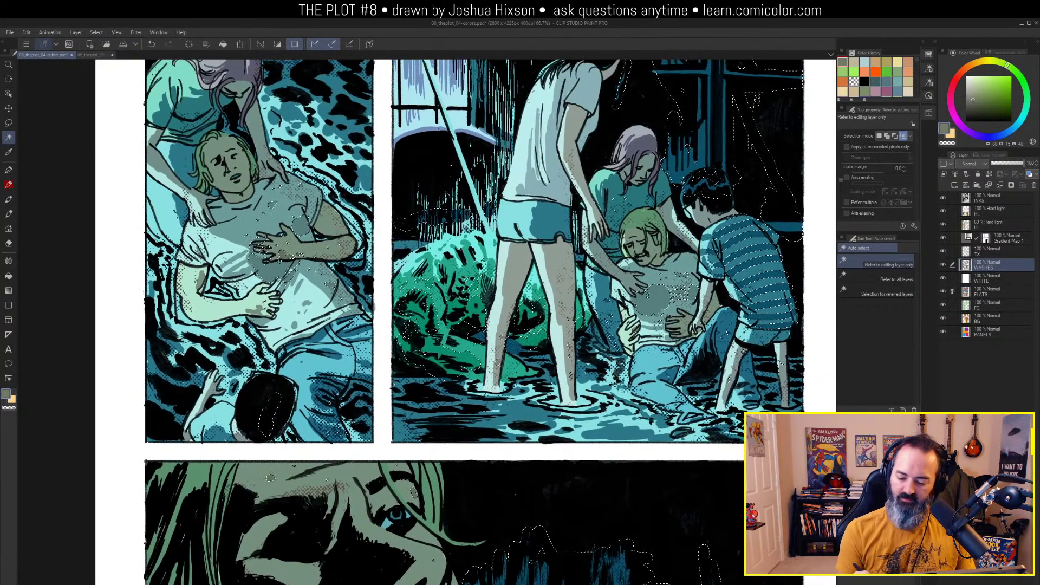
Narrow the selection to the blond figure's shirt using the FLATS layer, and check it with the quick mask
click(988, 293)
alt+click(795, 293)
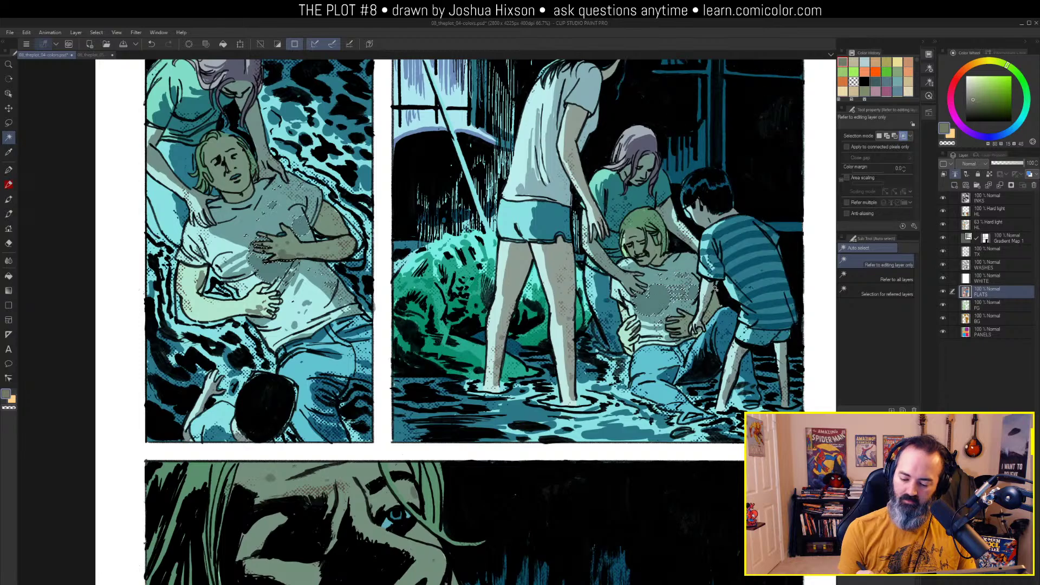
key(q)
key(q)
key(q)
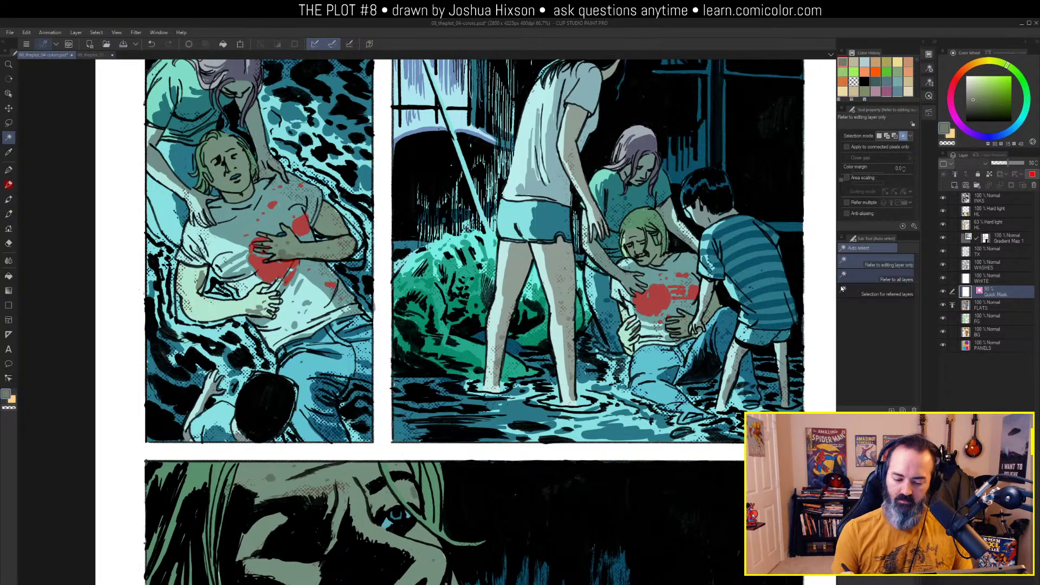
key(q)
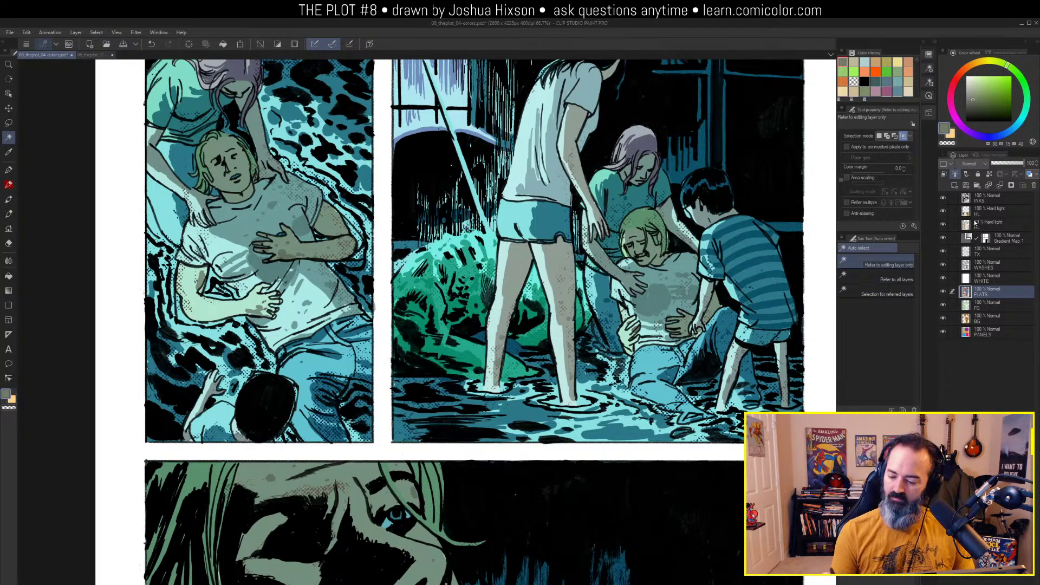
Copy the selected area of the top Hard light HL layer into a new layer above it
click(984, 210)
key(ctrl+c)
key(ctrl+v)
Paint the blood stains on the blond figure's shirt in the first panel in muted red with the PURE PAINT airbrush
click(960, 74)
mouse_move(997, 84)
mouse_down()
mouse_move(1010, 90)
mouse_move(996, 94)
mouse_up()
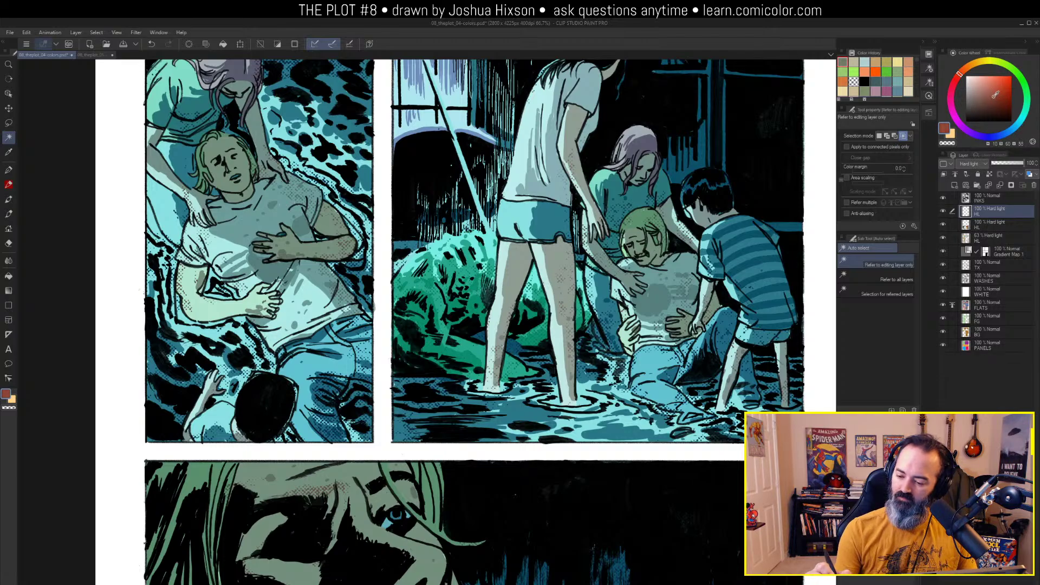
key(b)
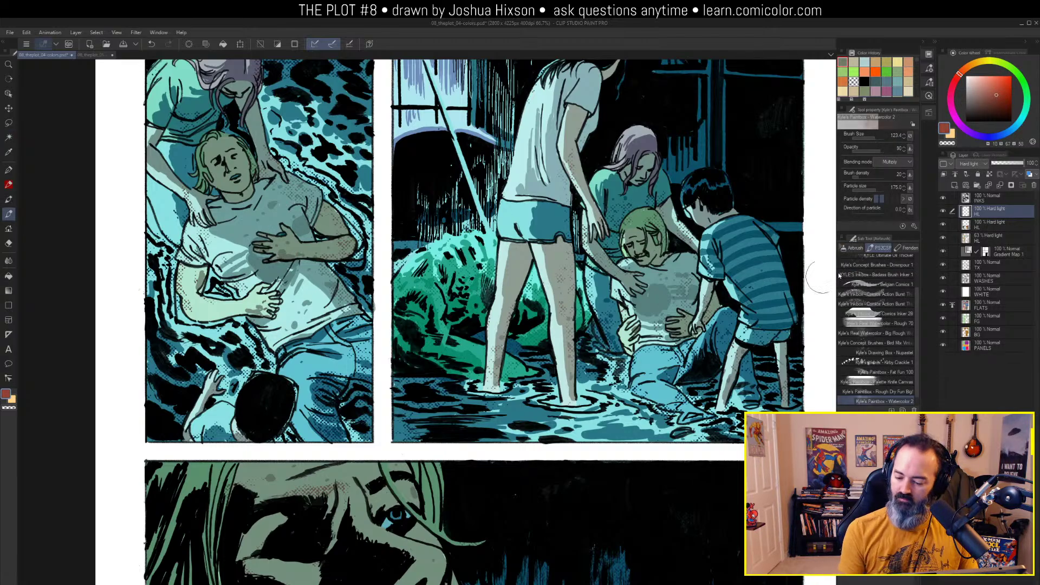
click(854, 248)
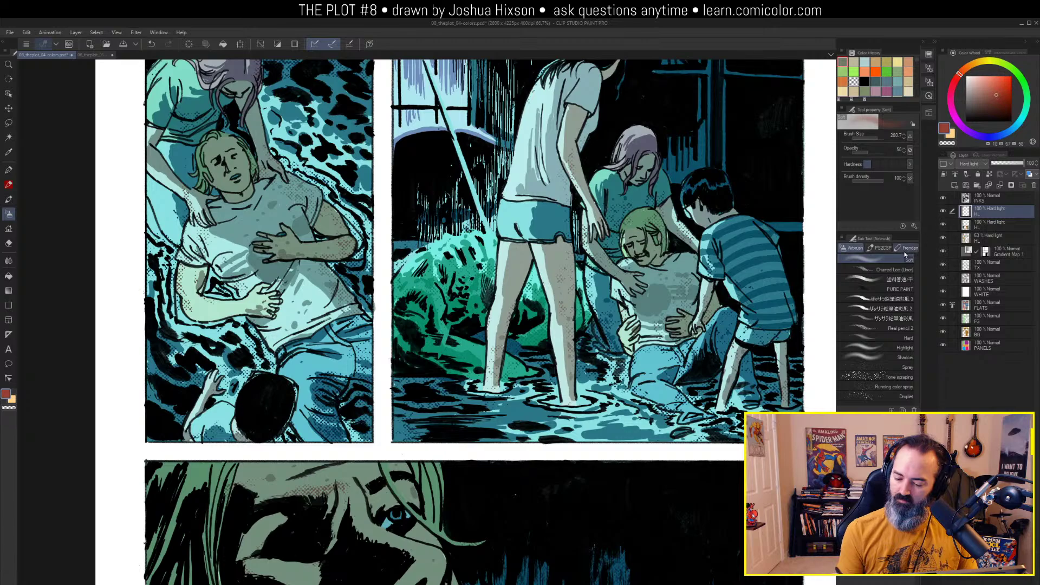
click(900, 289)
mouse_move(271, 260)
mouse_down()
mouse_move(252, 248)
mouse_move(281, 259)
mouse_move(297, 229)
mouse_move(292, 292)
mouse_move(265, 294)
mouse_move(255, 248)
mouse_move(286, 274)
mouse_up()
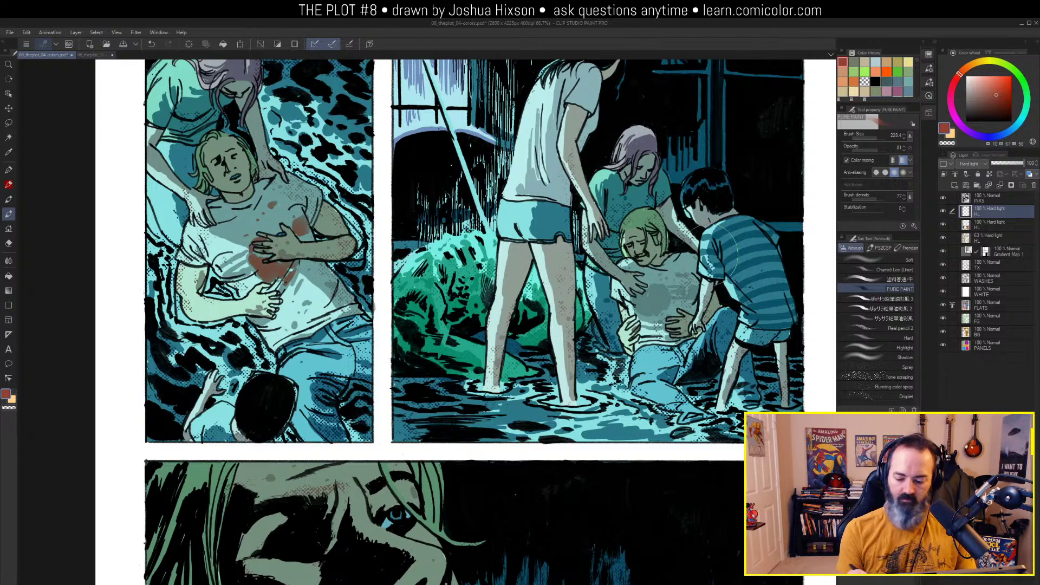
key(w)
click(690, 264)
key(ctrl+z)
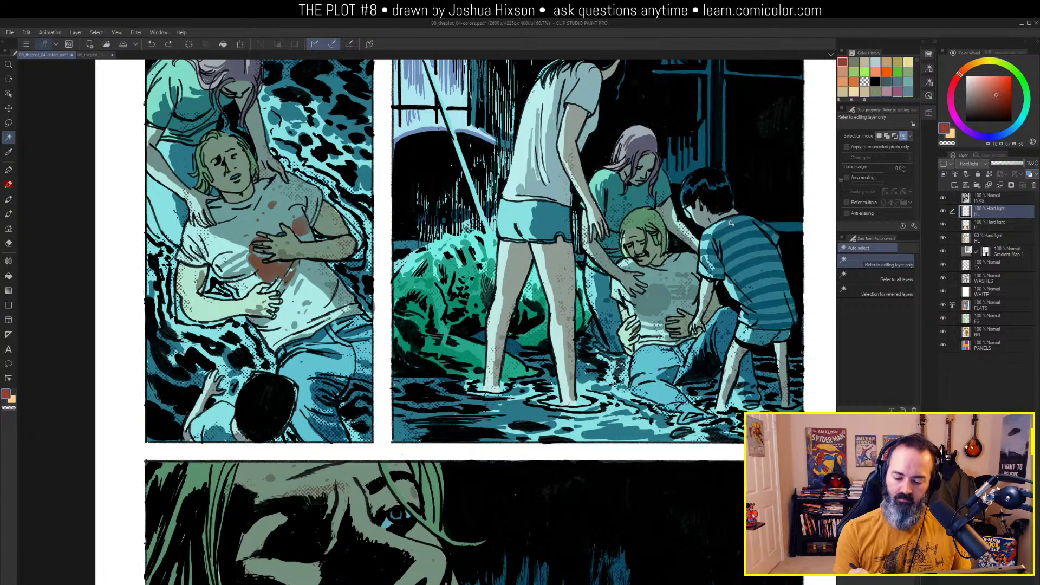
Paint the blood stains on the blond figure's shirt in the second panel with the same muted red
key(b)
mouse_move(637, 298)
mouse_down()
mouse_move(657, 293)
mouse_move(645, 303)
mouse_up()
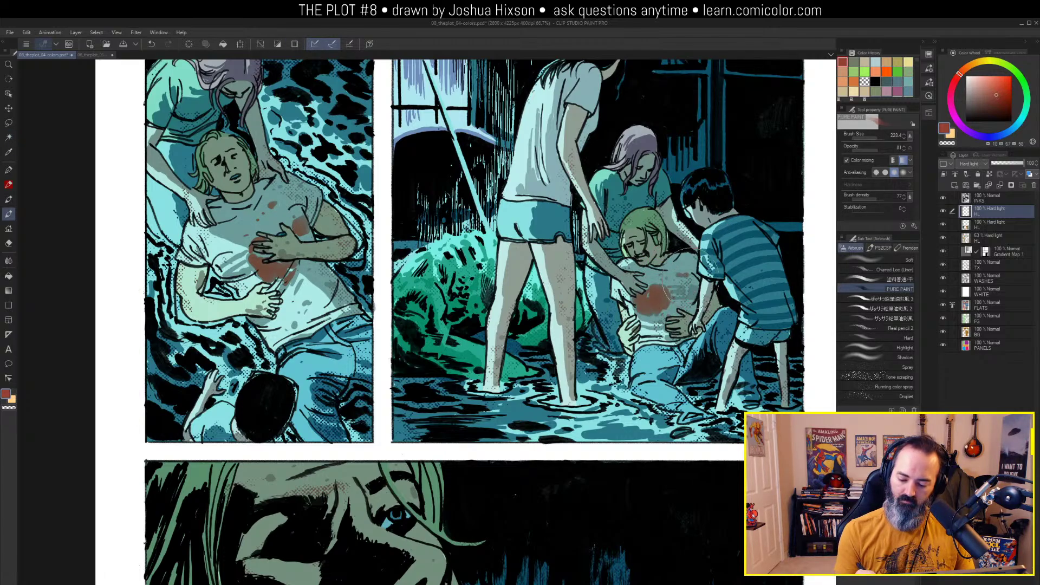
Lower the saturation and slightly shift the hue of the red blood stains with Hue/Saturation/Luminosity, and deselect
key(ctrl+space)
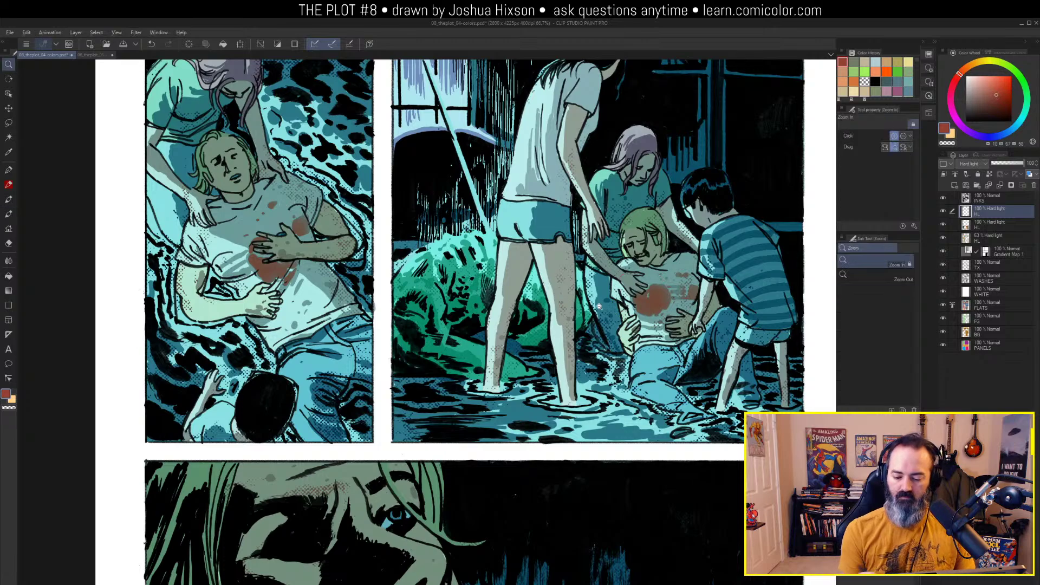
alt+click(600, 307)
drag(666, 241, 602, 223)
alt+click(662, 231)
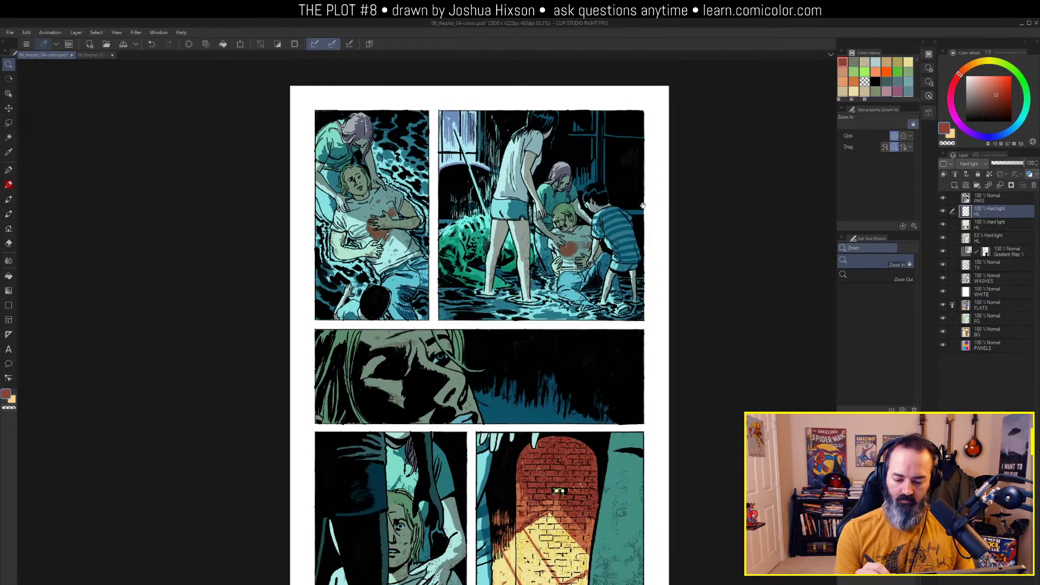
click(603, 226)
key(ctrl+u)
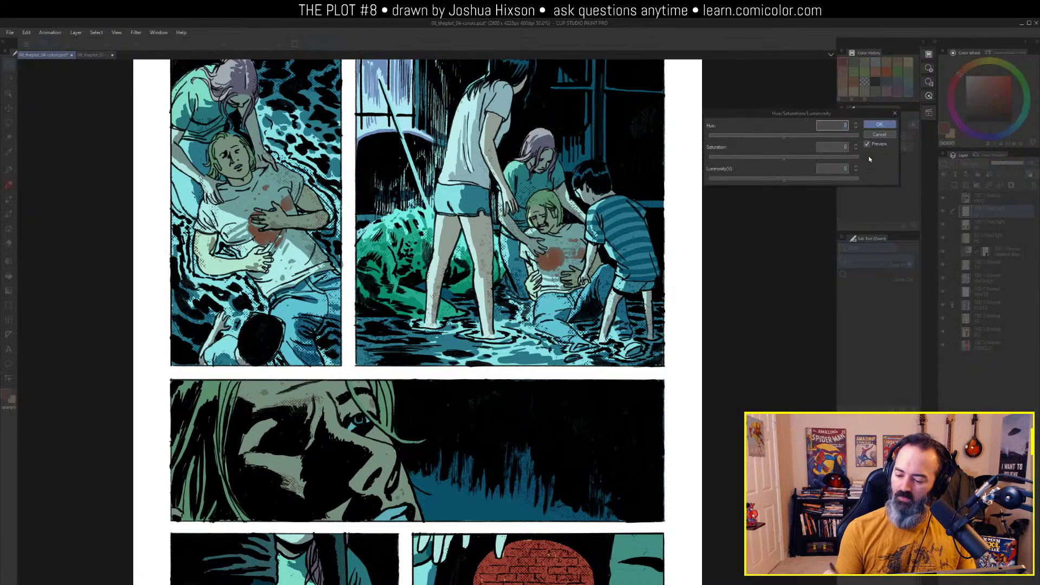
drag(778, 155, 770, 162)
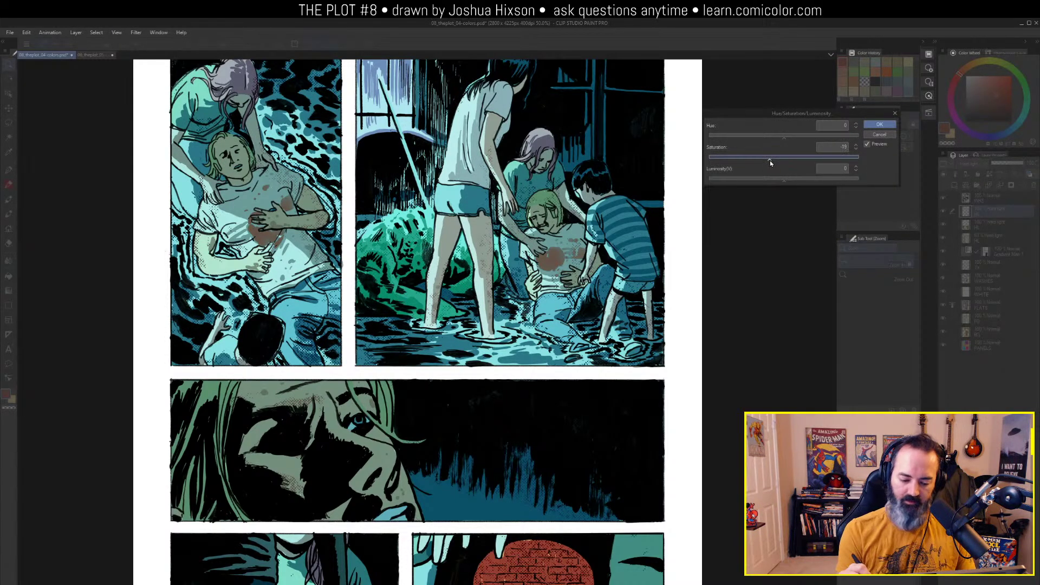
click(783, 140)
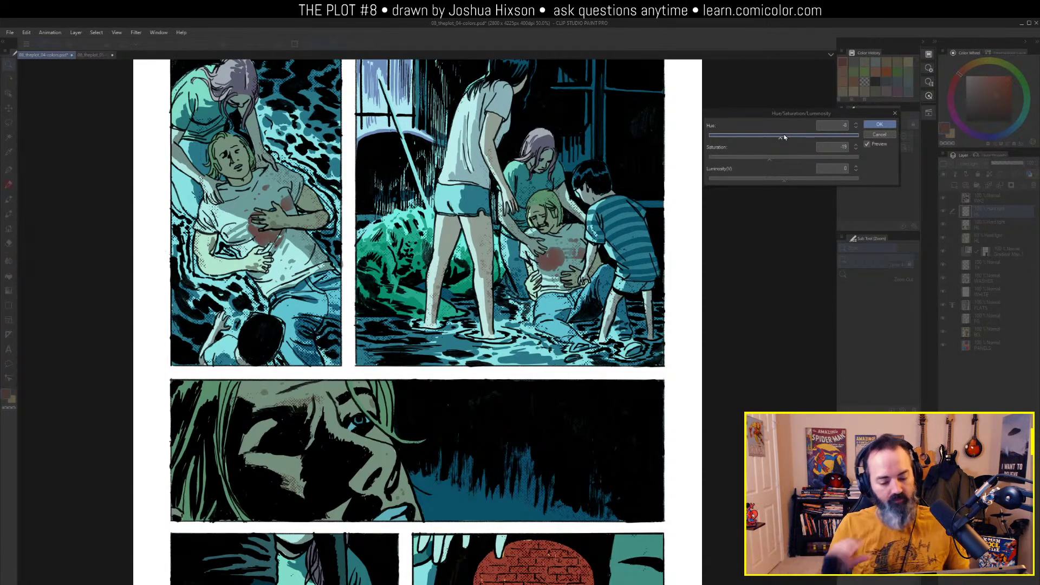
click(879, 125)
key(m)
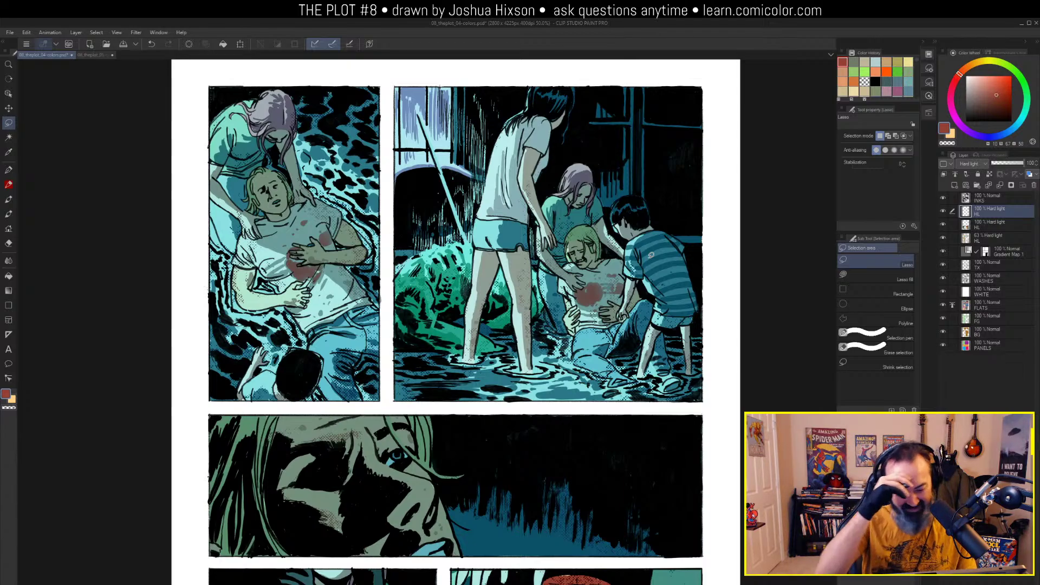
key(w)
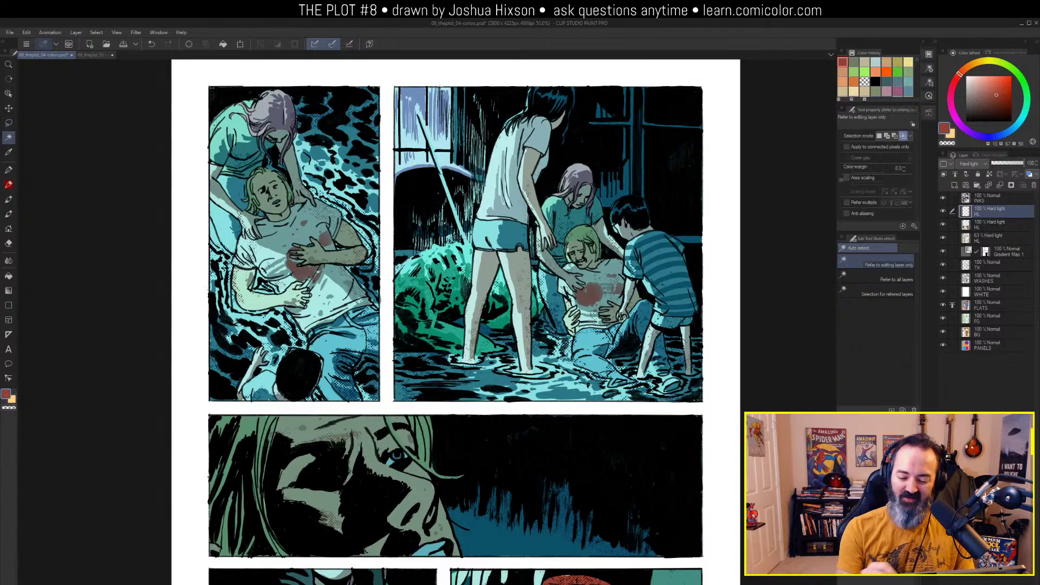
key(ctrl+d)
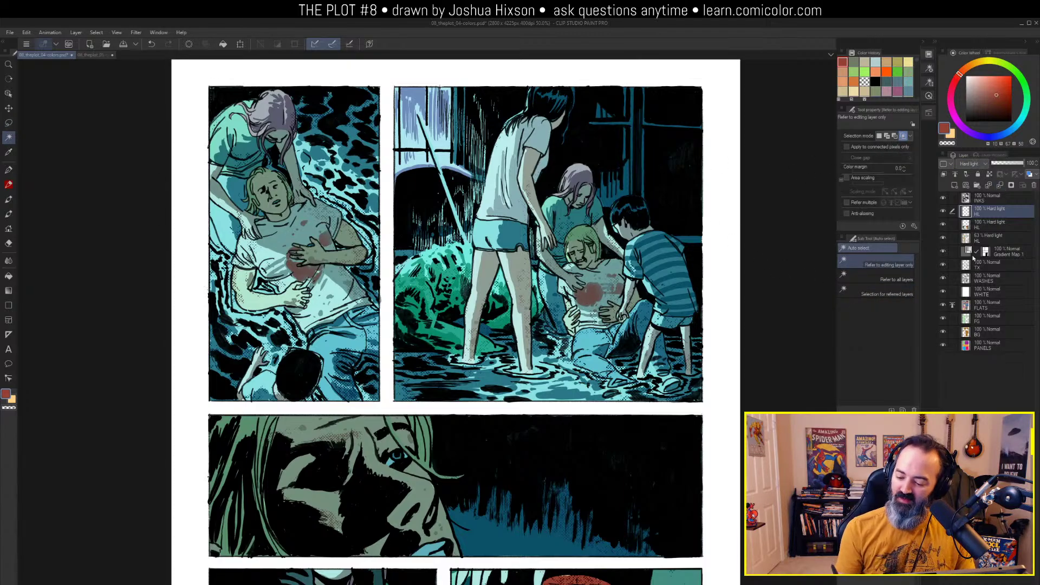
Select the red-haired figure's hair on the 63% Hard light HL layer, and lasso around the hair in the lower panel to adjust the selection
click(950, 222)
click(967, 242)
click(580, 182)
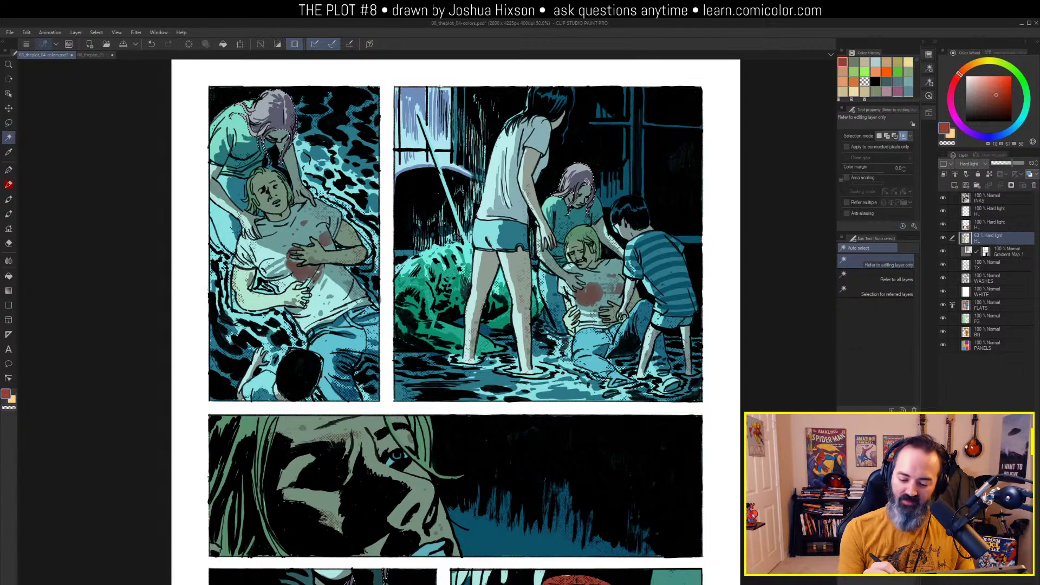
drag(677, 320, 675, 156)
scroll(669, 172, down, 3)
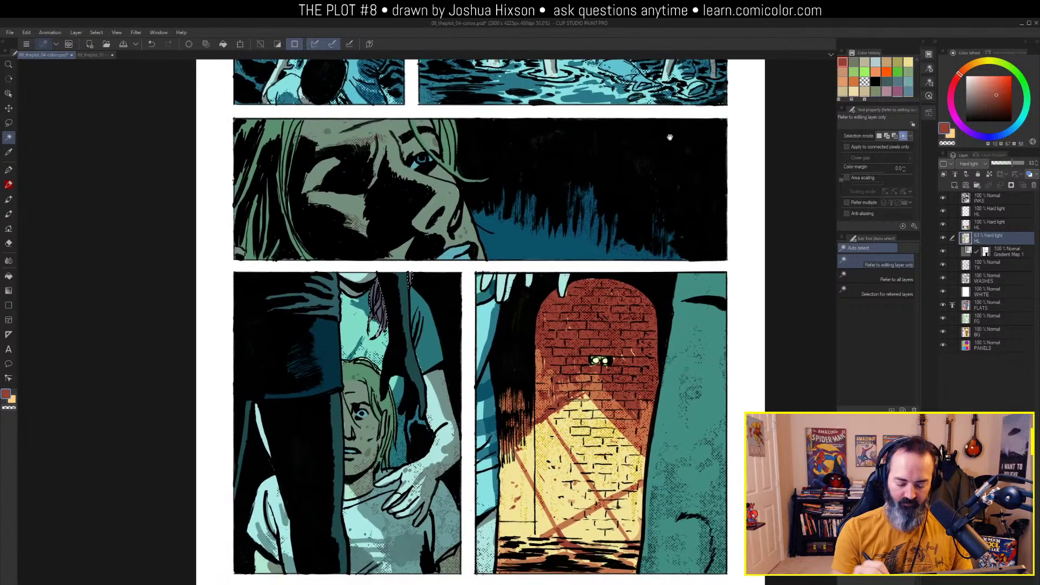
scroll(573, 211, left, 2)
key(m)
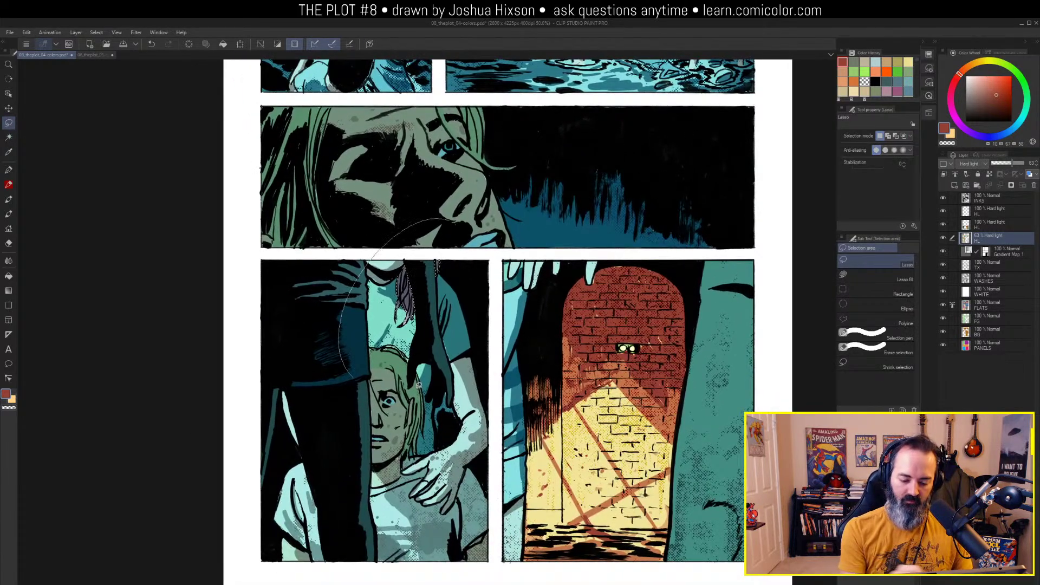
scroll(662, 163, up, 6)
scroll(620, 423, right, 1)
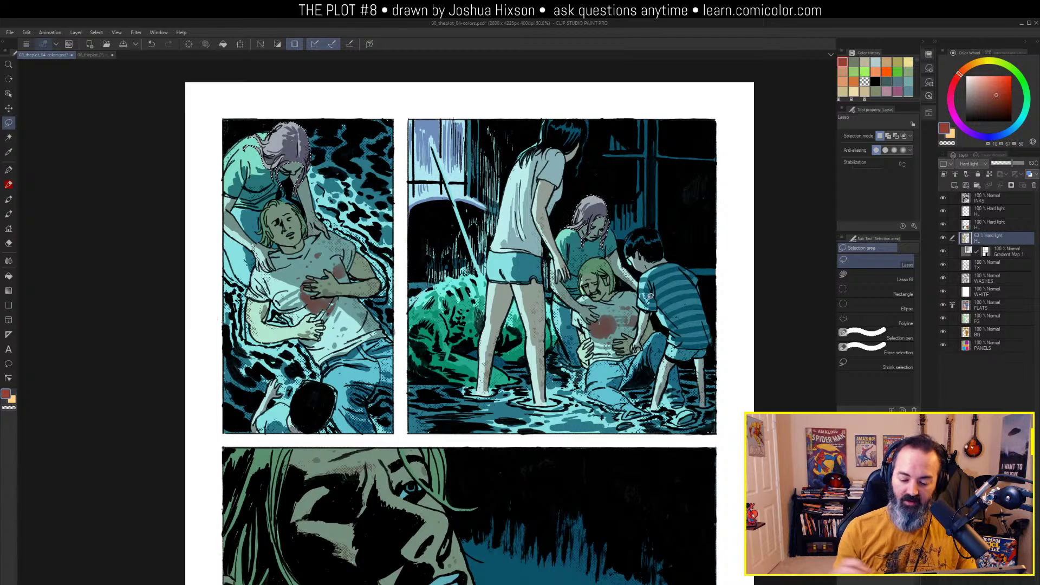
Raise the saturation of the red-haired figure's hair to 20 and shift its hue slightly with Hue/Saturation/Luminosity
key(ctrl+d)
key(ctrl+u)
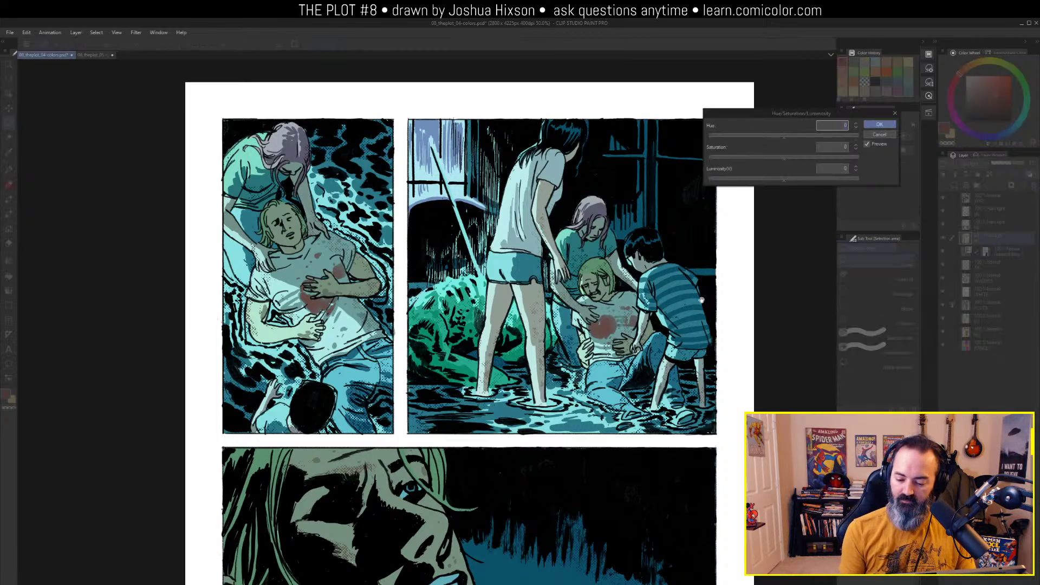
drag(792, 159, 799, 161)
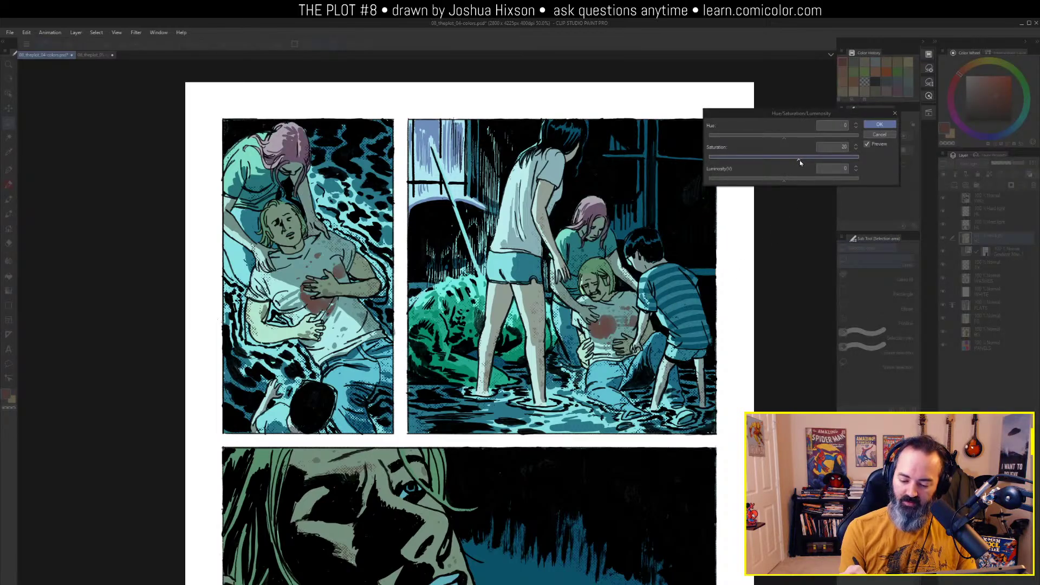
click(781, 139)
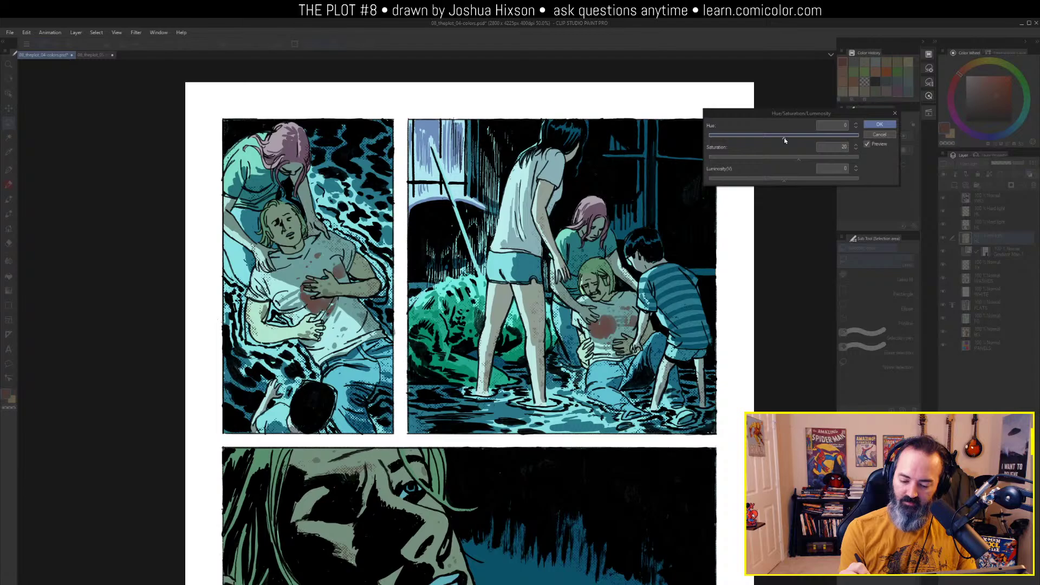
drag(776, 142, 782, 142)
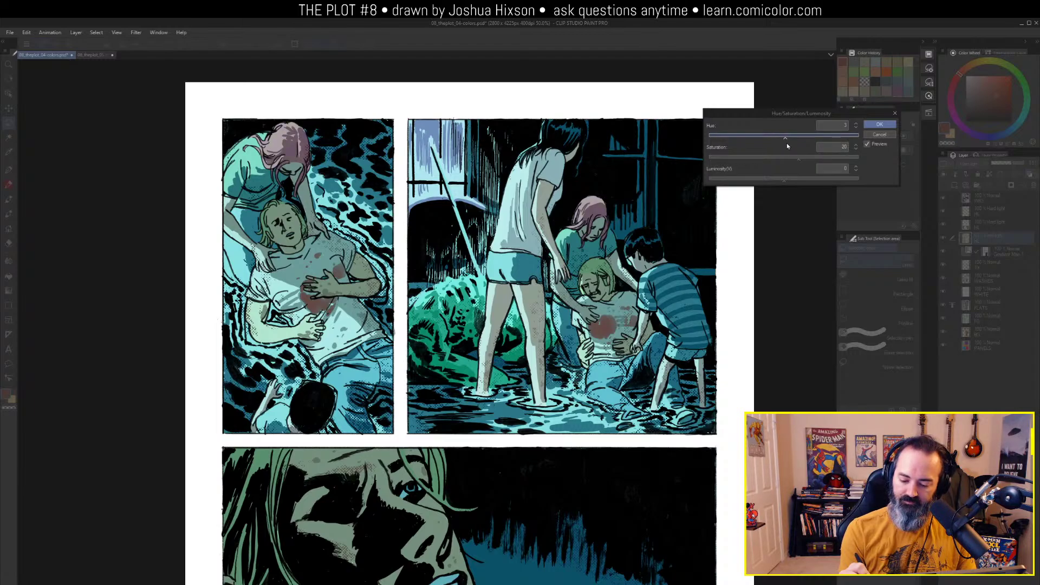
click(880, 128)
Review page 4 as a whole, checking the adjusted hair and blood stain colors across the panels
scroll(758, 233, down, 2)
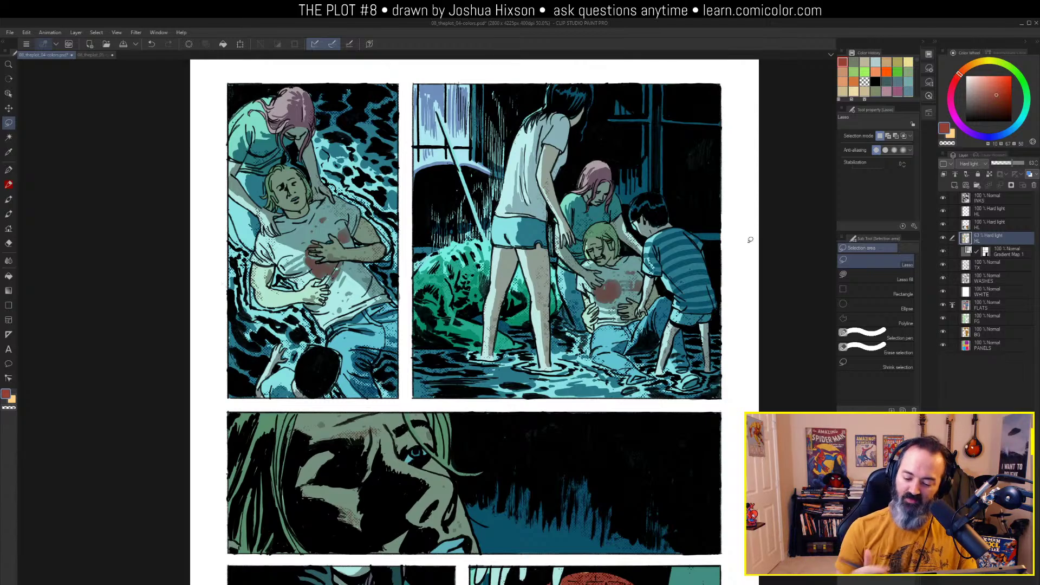
key(slash)
drag(653, 311, 658, 273)
alt+click(629, 280)
drag(645, 314, 643, 254)
drag(710, 349, 679, 291)
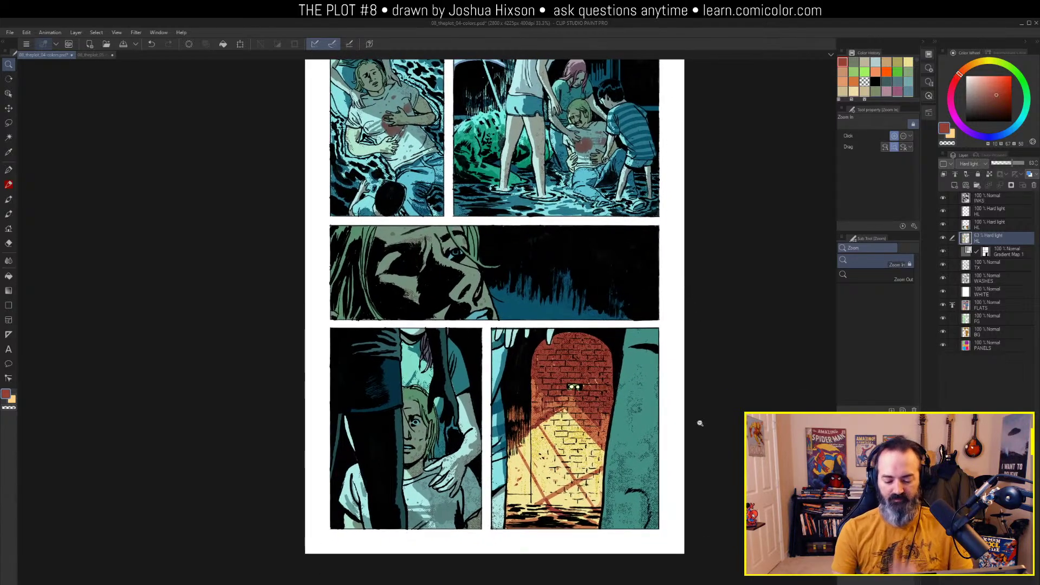
drag(711, 166, 707, 255)
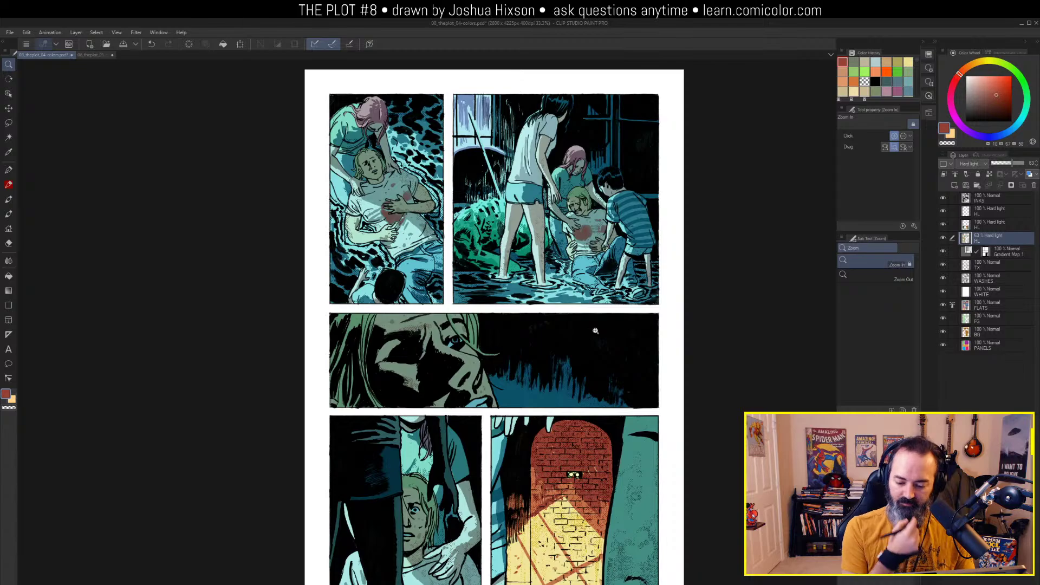
key(m)
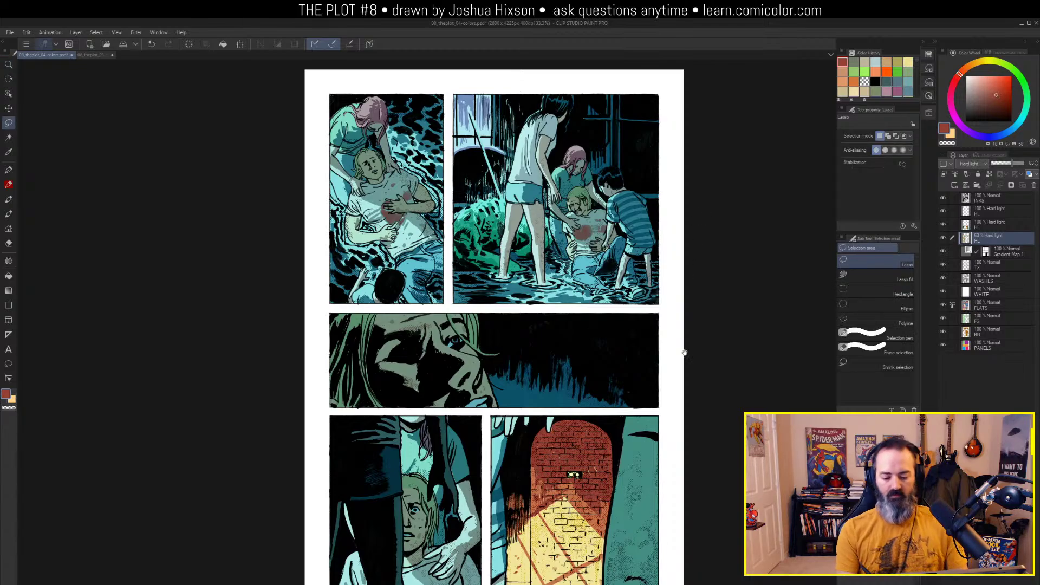
drag(691, 303, 662, 251)
Switch to the page 5 document to continue with its lower panels
click(116, 56)
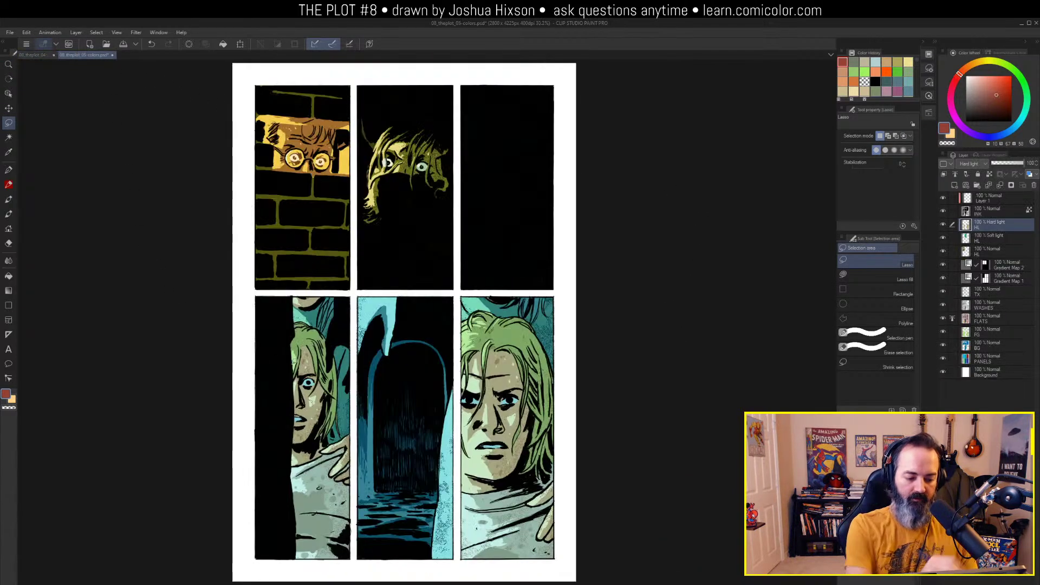
drag(596, 217, 688, 163)
drag(695, 274, 685, 229)
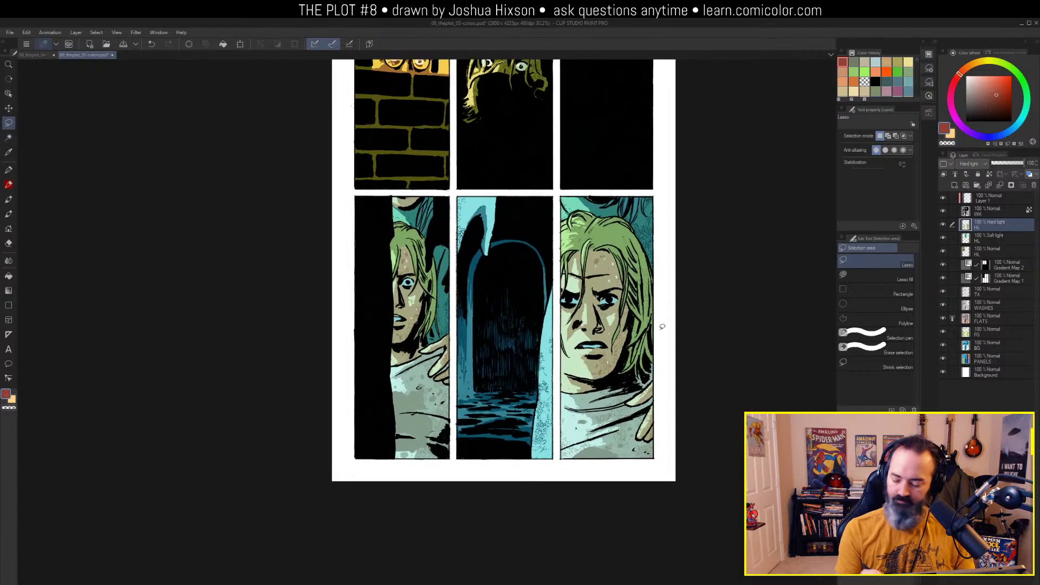
click(986, 305)
key(w)
click(750, 303)
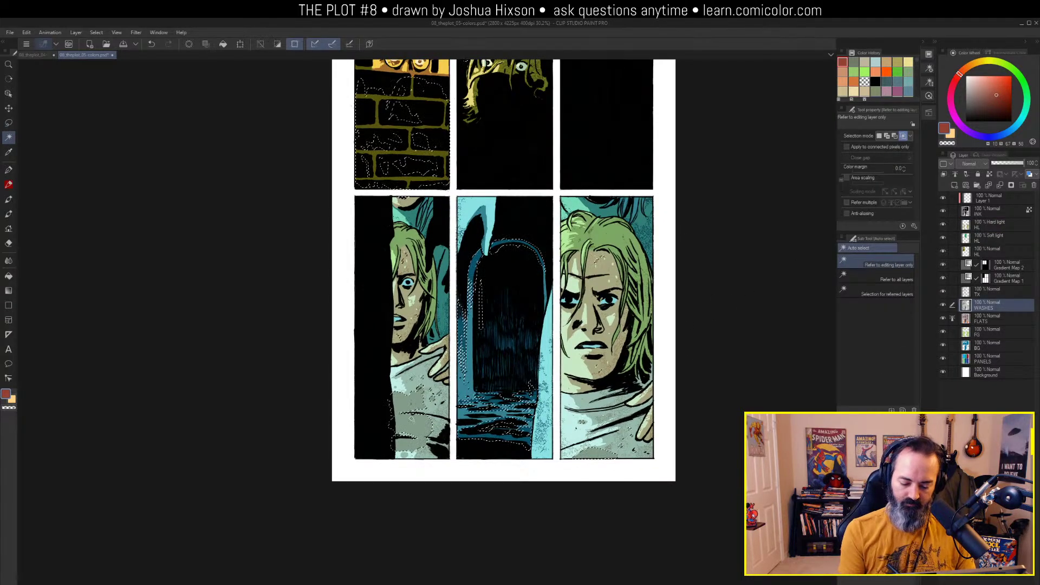
key(ctrl+d)
drag(704, 272, 701, 286)
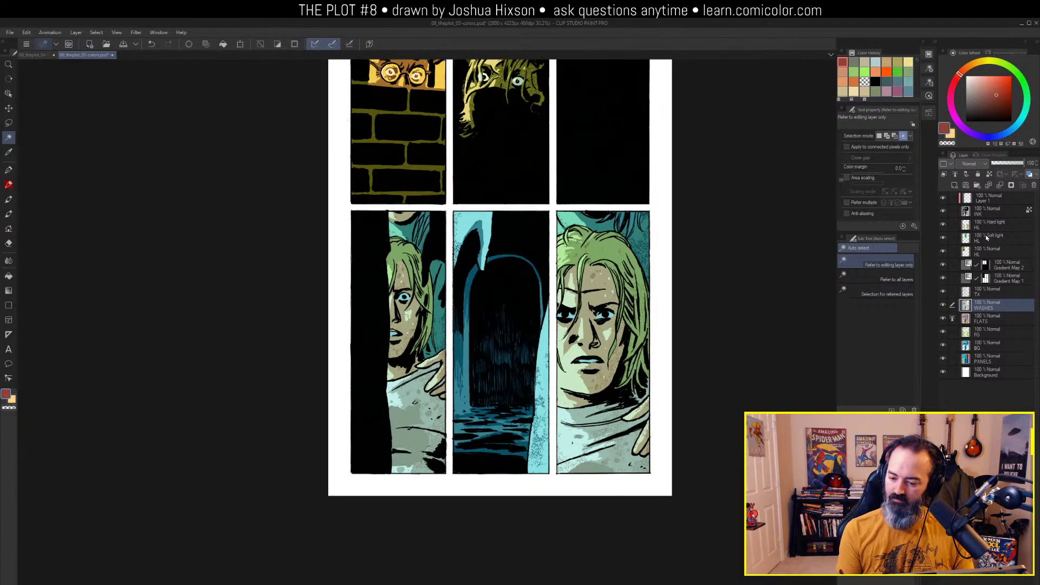
Add a Hard light layer above the local-color HL layer and paint muted red PURE PAINT blood stains on the blond figure's shirt in both lower panels
click(970, 225)
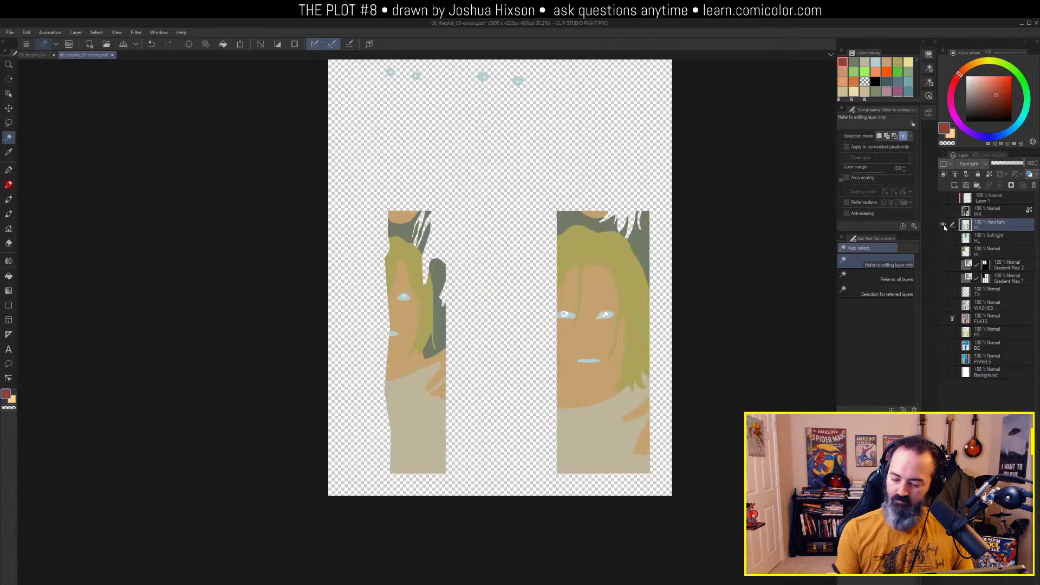
key(b)
mouse_move(429, 422)
mouse_down()
mouse_move(390, 415)
mouse_move(371, 438)
mouse_move(390, 448)
mouse_move(416, 432)
mouse_move(410, 442)
mouse_move(421, 422)
mouse_move(413, 460)
mouse_up()
key(ctrl+z)
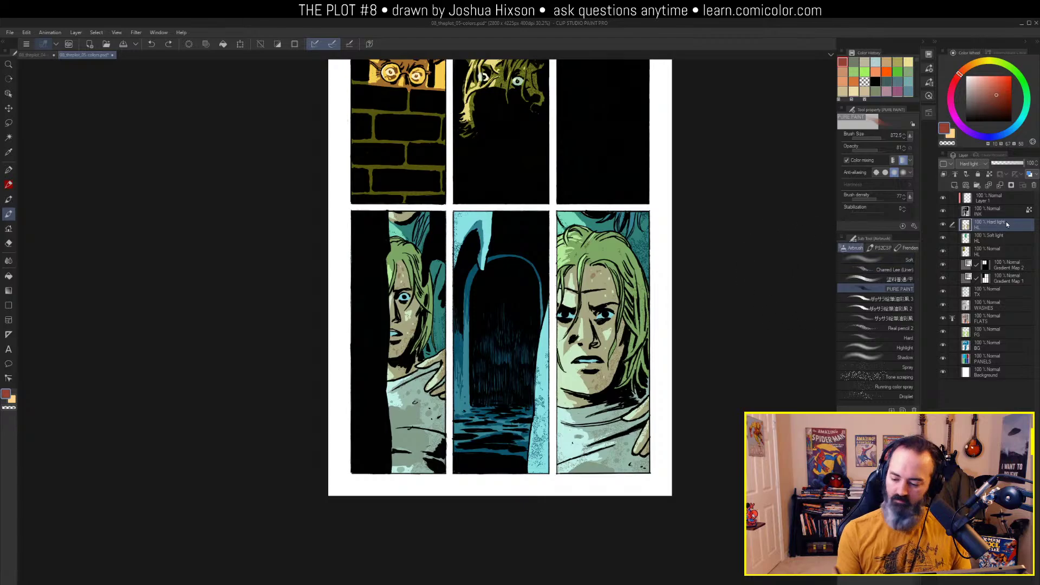
key(ctrl+shift+n)
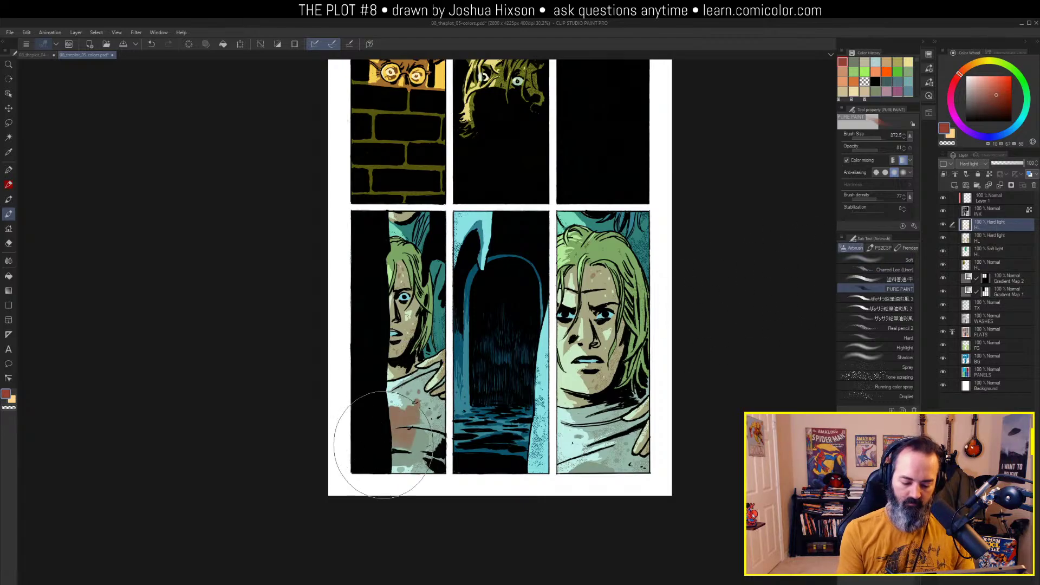
mouse_move(383, 441)
mouse_down()
mouse_move(382, 483)
mouse_move(420, 449)
mouse_up()
mouse_move(580, 455)
mouse_down()
mouse_move(596, 466)
mouse_move(592, 488)
mouse_move(624, 482)
mouse_up()
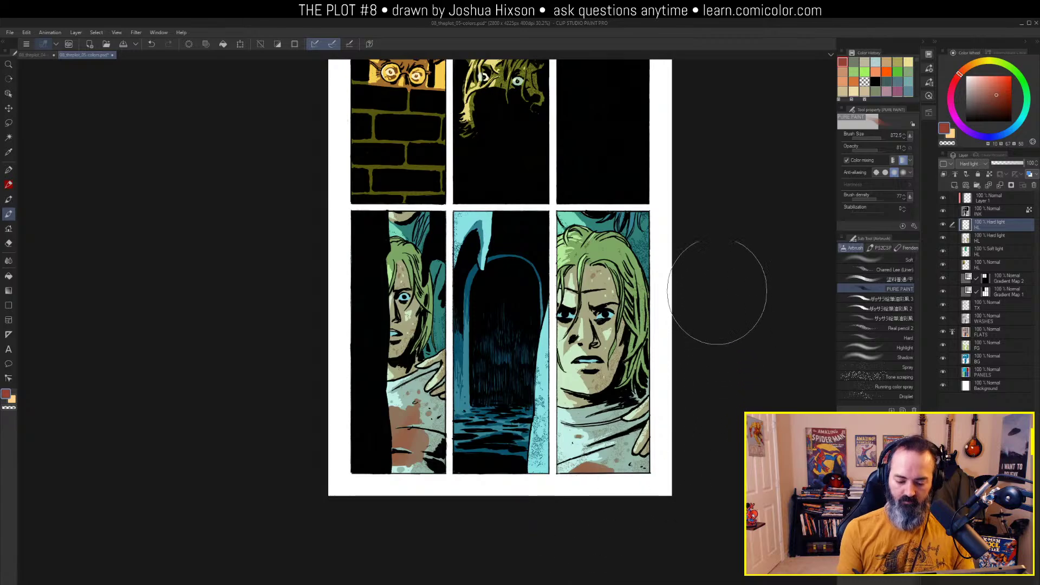
Examine page 5's lower panels to judge the new blood stains against the surrounding colors
key(m)
scroll(704, 217, up, 1)
drag(700, 158, 716, 132)
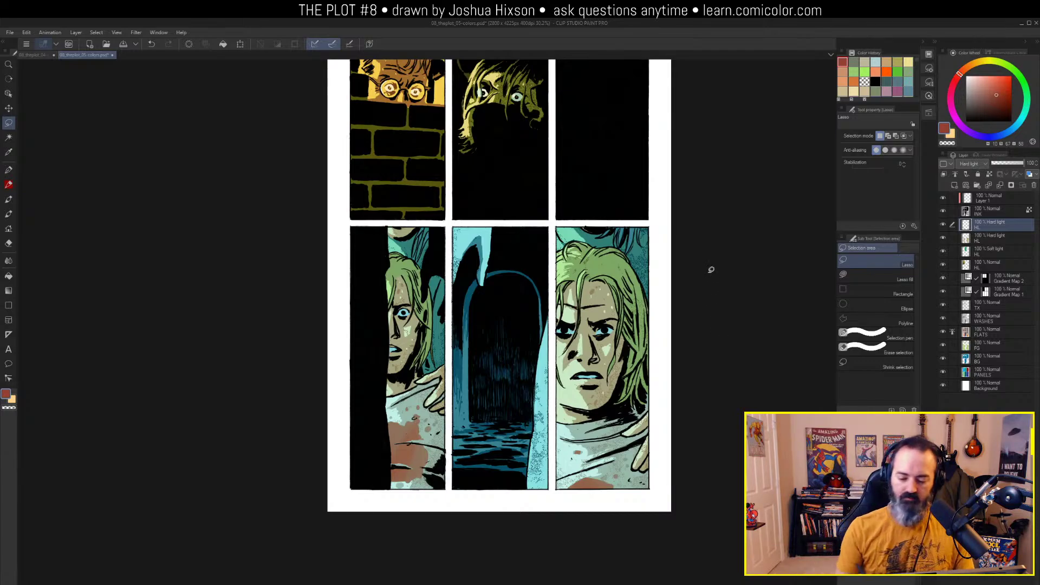
drag(715, 188, 694, 217)
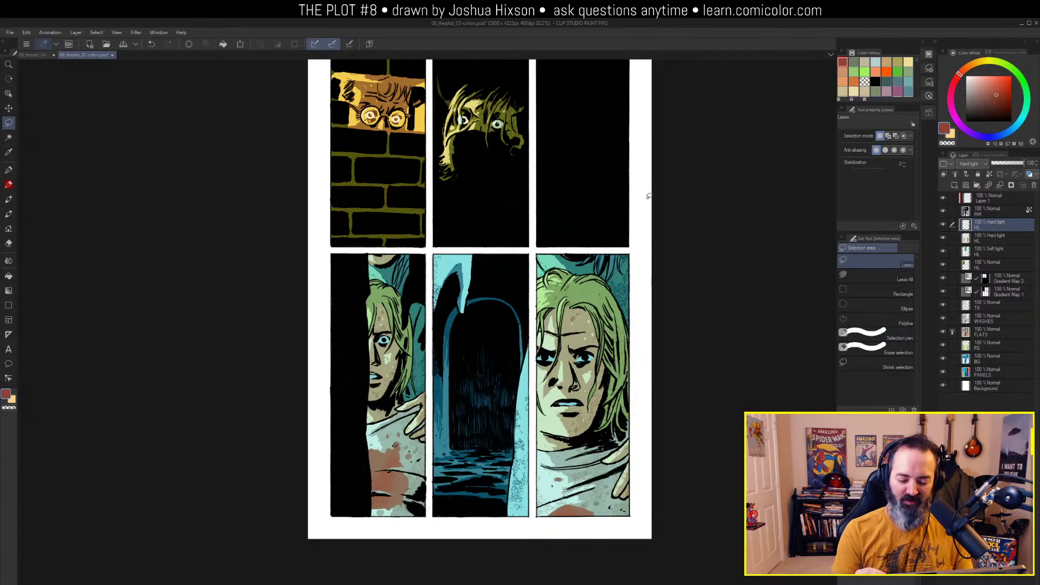
scroll(659, 199, up, 1)
drag(646, 299, 687, 244)
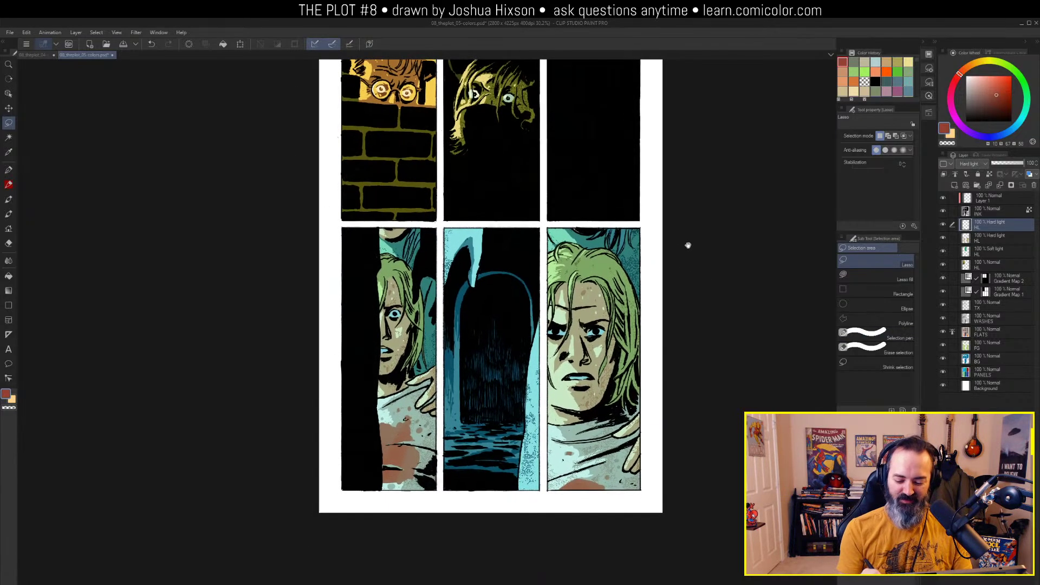
drag(735, 280, 729, 283)
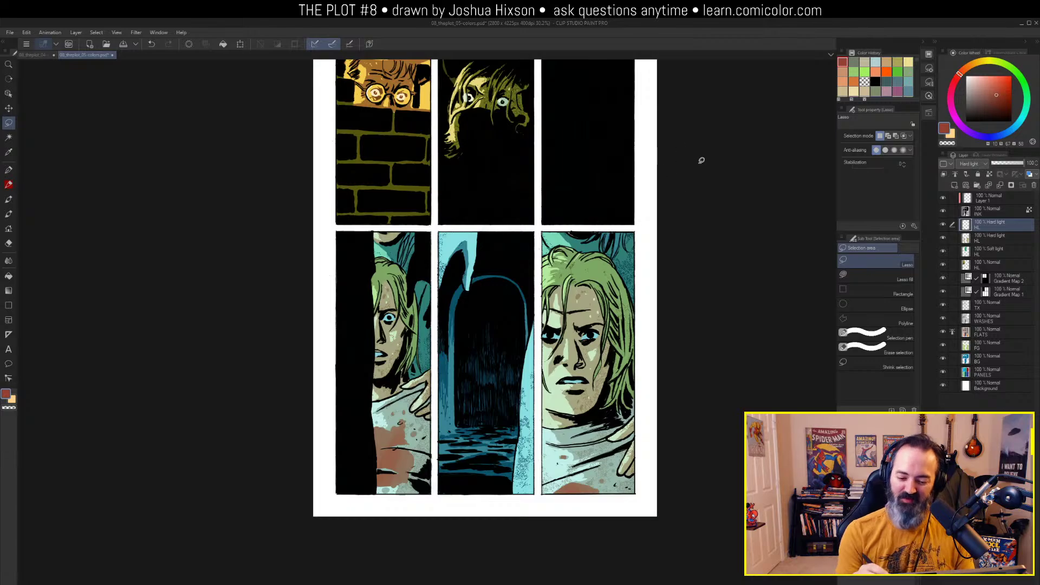
scroll(708, 225, up, 1)
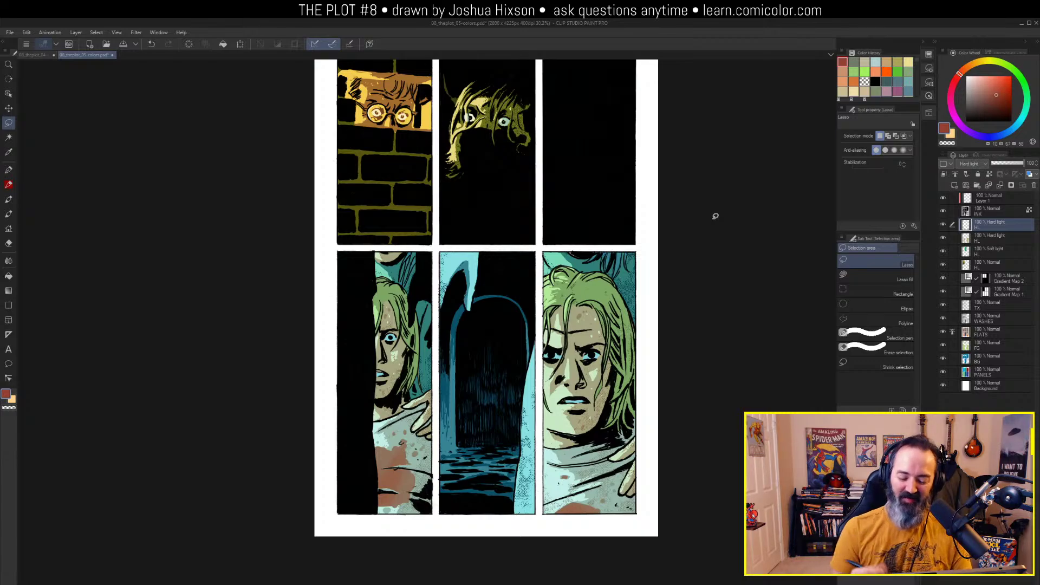
scroll(654, 257, down, 1)
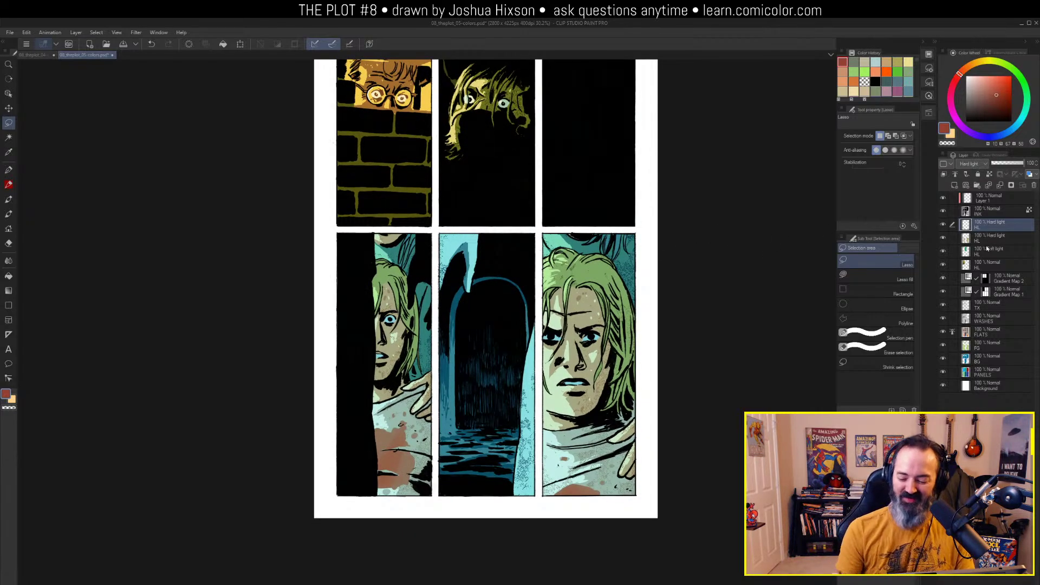
key(w)
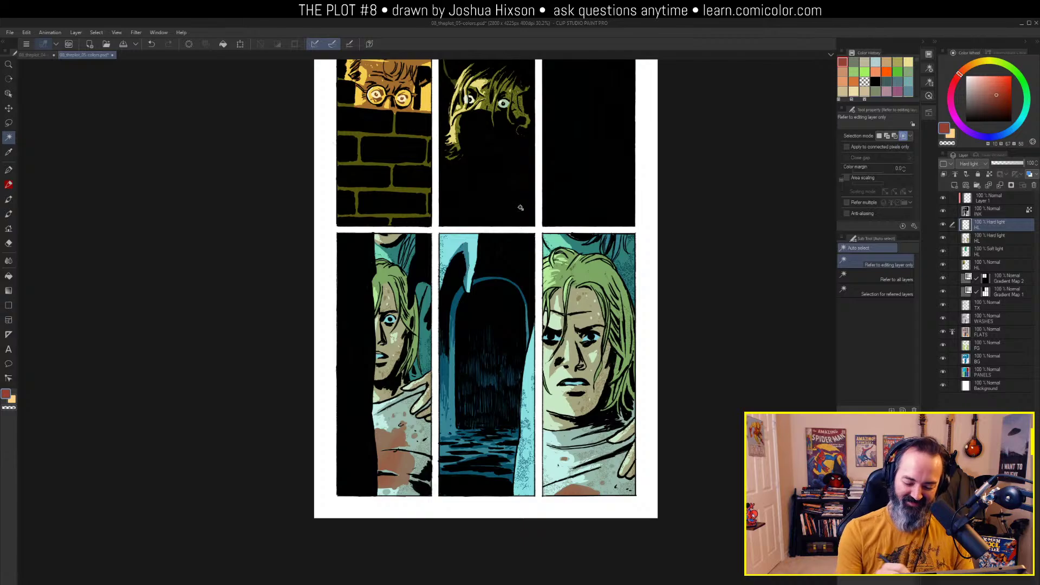
click(495, 296)
key(m)
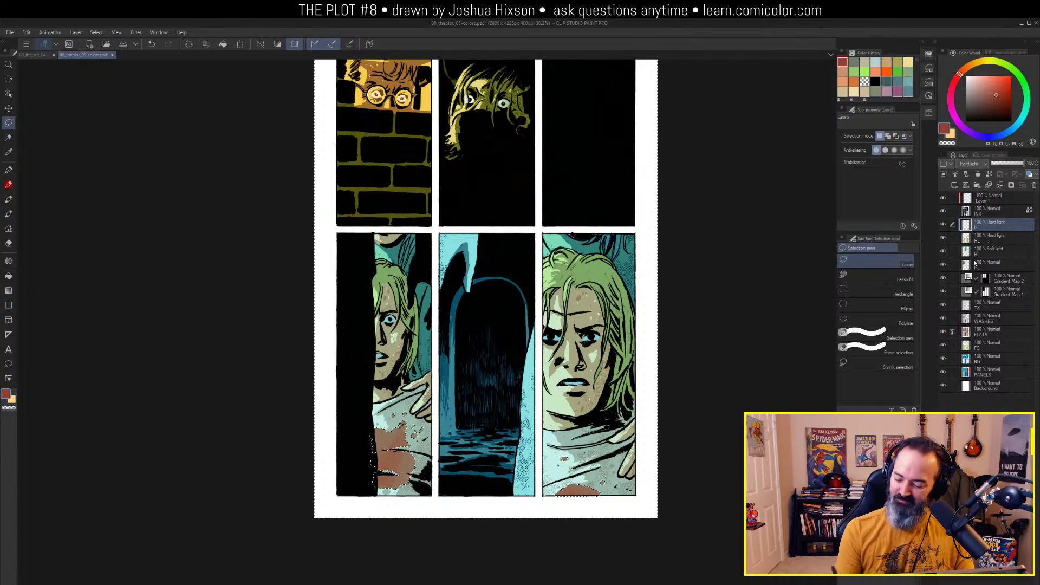
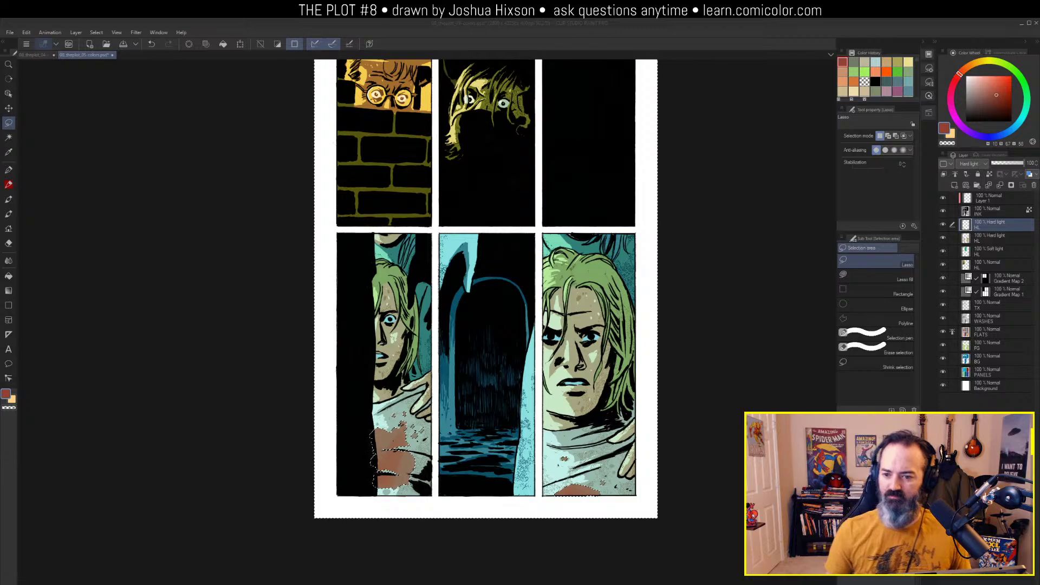
key(ctrl+d)
drag(698, 233, 685, 226)
drag(685, 177, 698, 226)
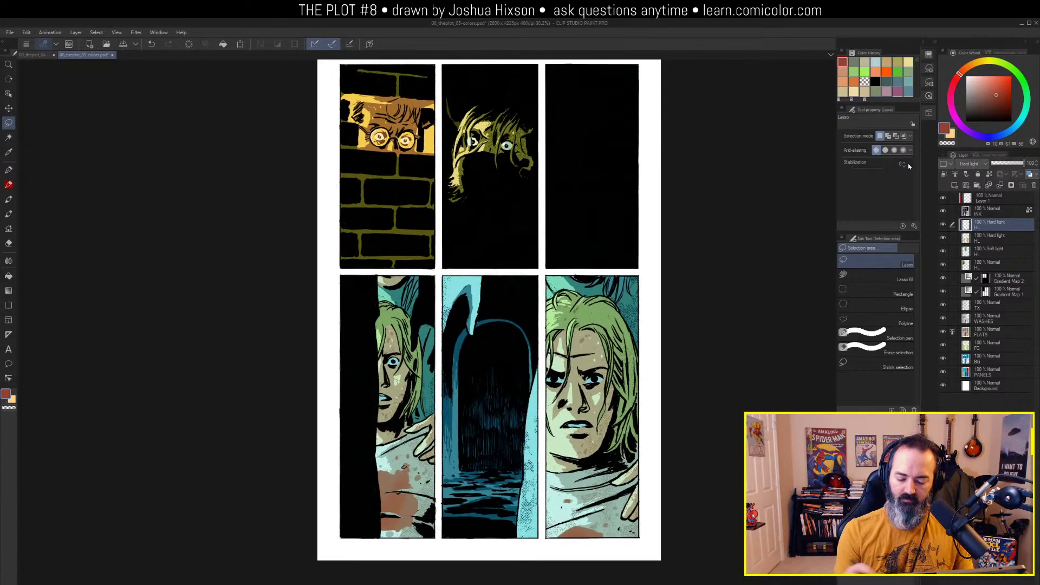
Select the water area in the lower middle panel from the FLATS layer, and check the local-color Hard light HL layer in isolation
key(w)
click(968, 331)
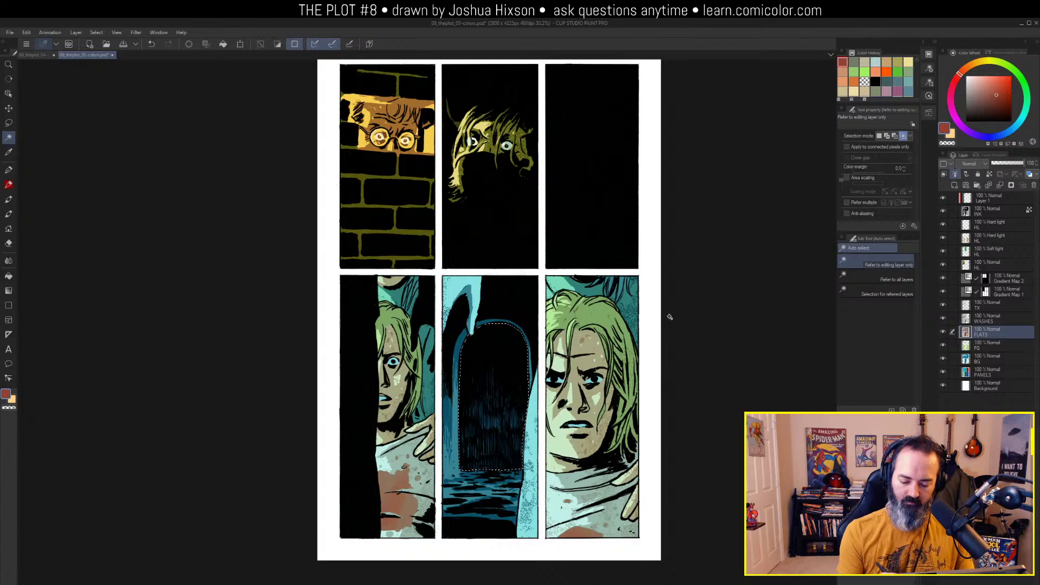
click(485, 491)
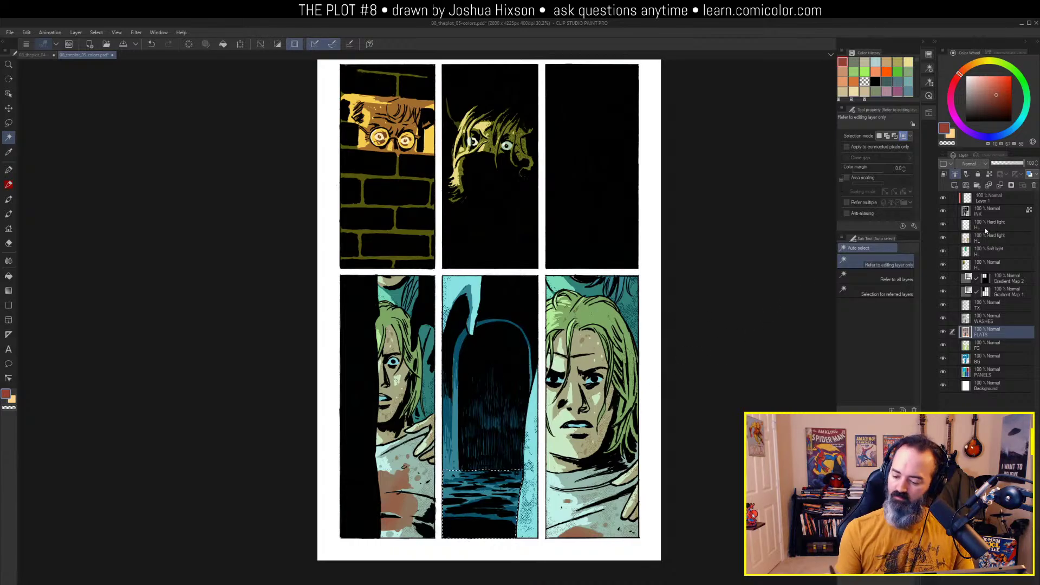
alt+click(944, 239)
alt+click(944, 238)
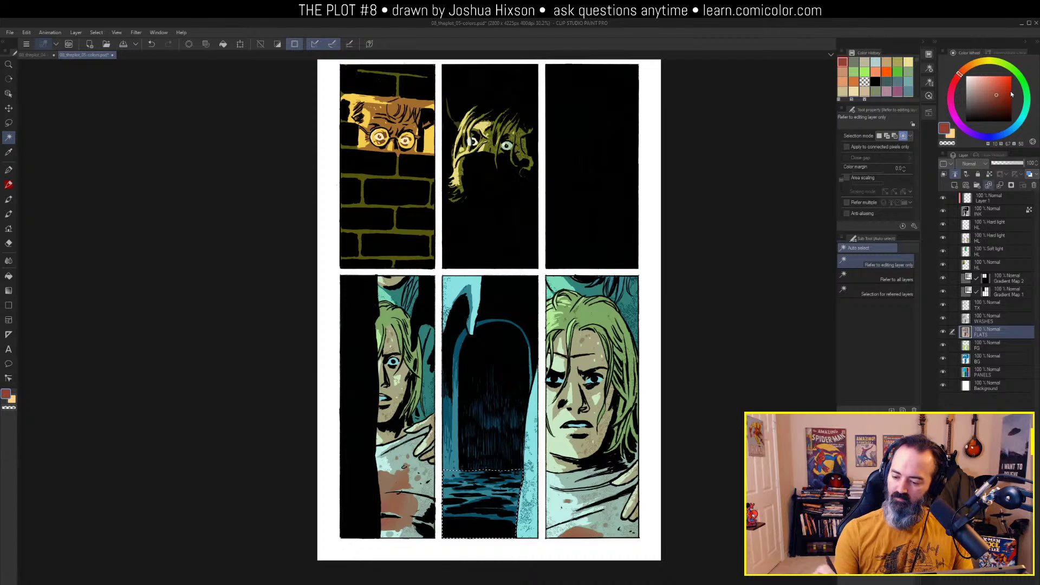
Fill the selected water with a muted green on the uppermost Hard light HL layer, and deselect
click(1008, 68)
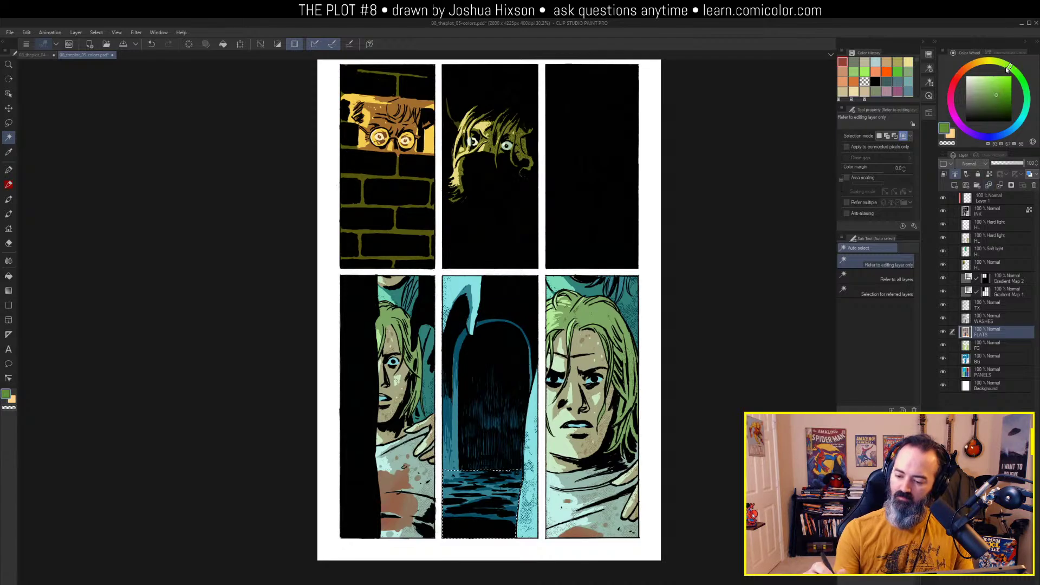
click(984, 93)
key(g)
click(540, 473)
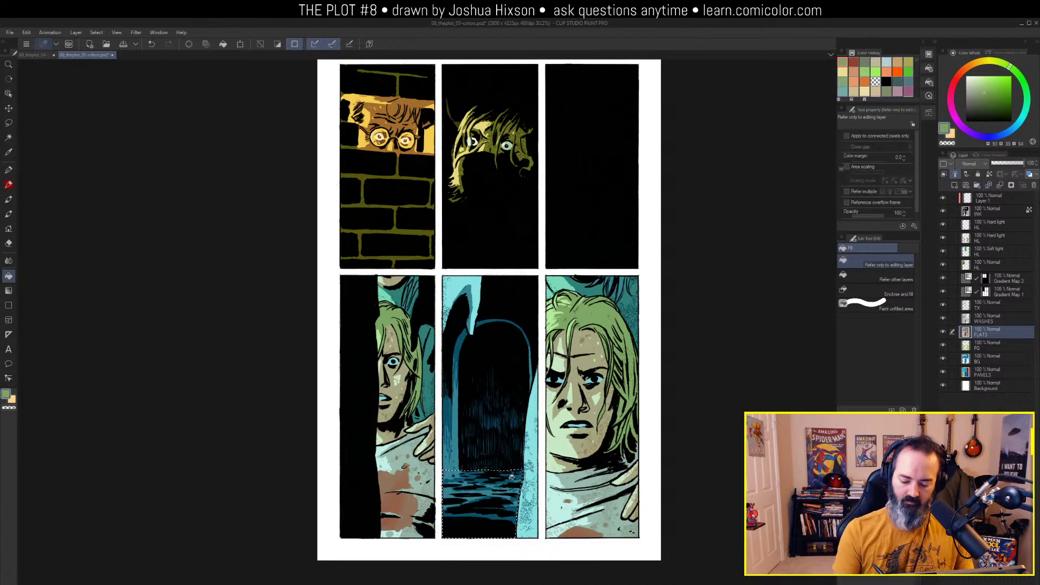
click(997, 224)
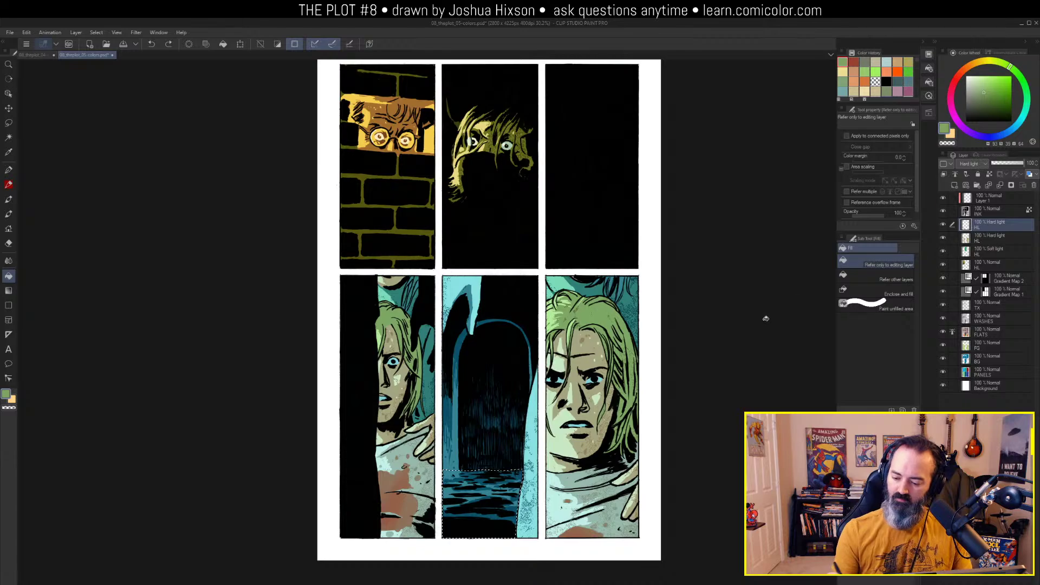
click(519, 476)
key(w)
key(ctrl+d)
key(m)
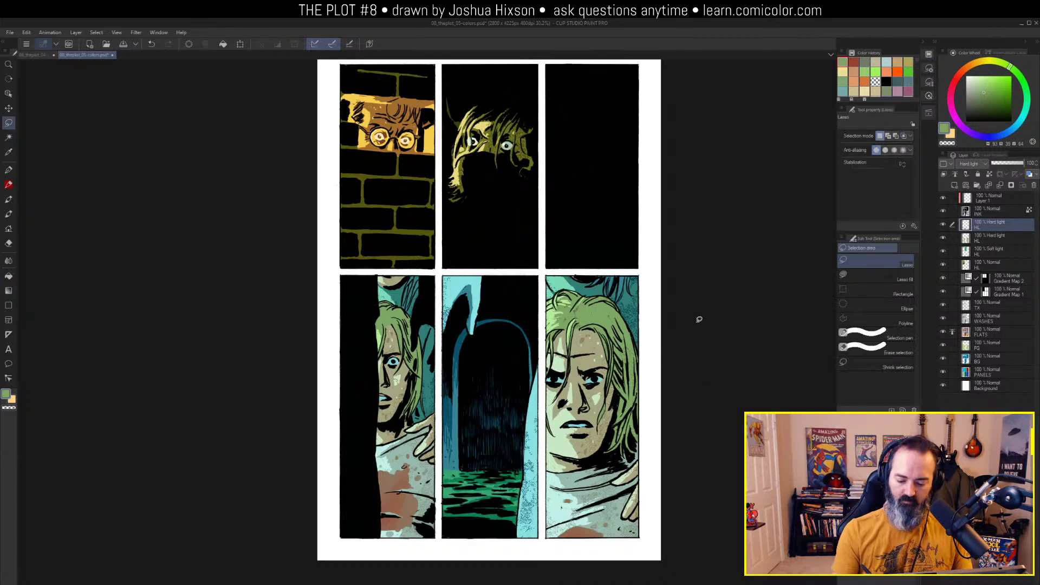
drag(692, 265, 678, 267)
drag(671, 163, 663, 150)
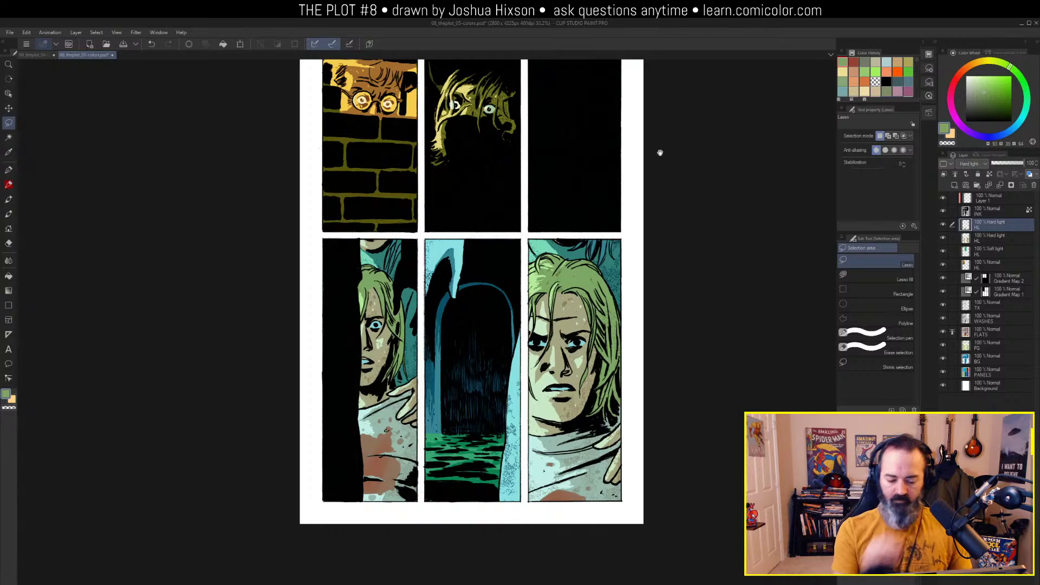
drag(692, 240, 701, 226)
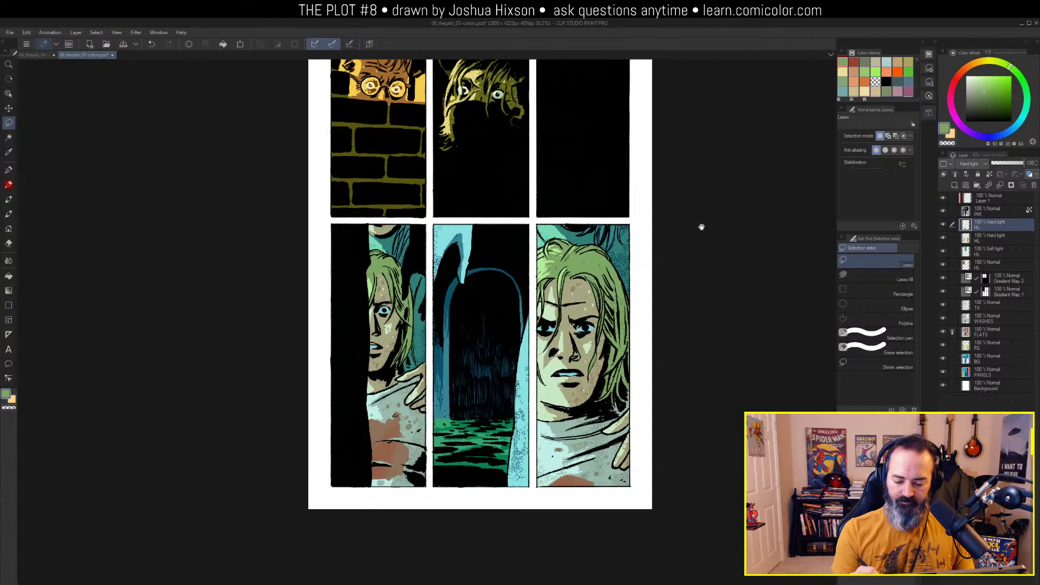
Select the pale foreground figure shapes in the lower middle panel from the FLATS layer, limiting the selection with the PANELS layer
click(972, 332)
key(w)
click(347, 352)
shift+click(452, 244)
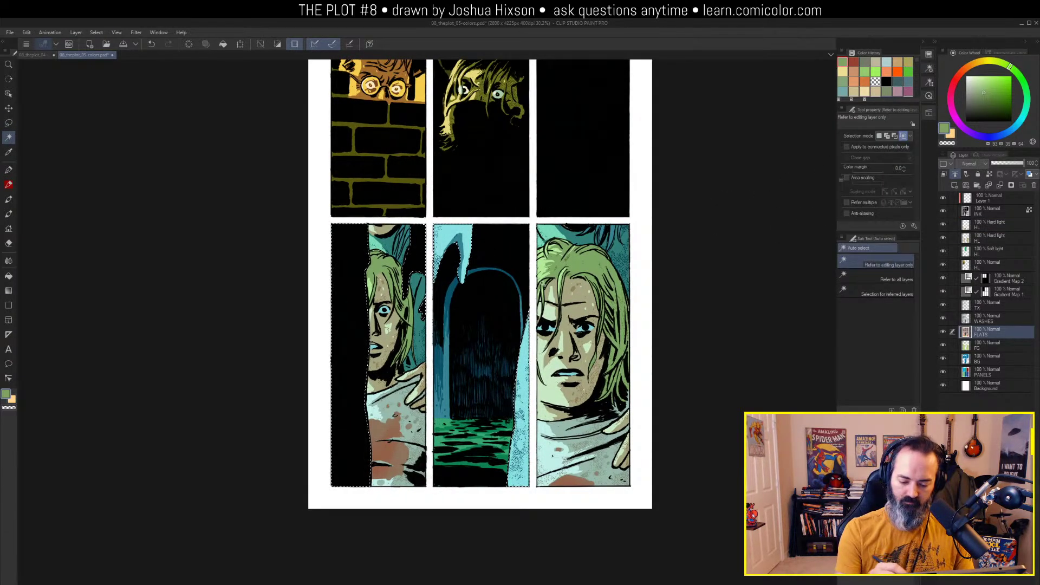
click(997, 386)
click(997, 373)
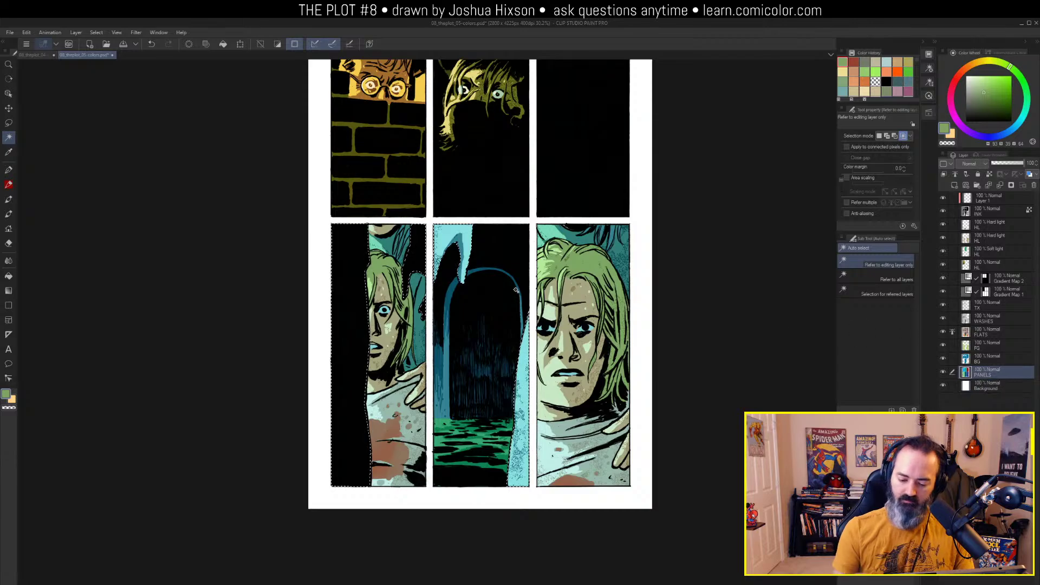
alt+shift+click(516, 290)
Check the extent of the lower middle panel's selection with Quick Mask
key(z)
alt+click(662, 230)
drag(662, 231, 654, 286)
key(q)
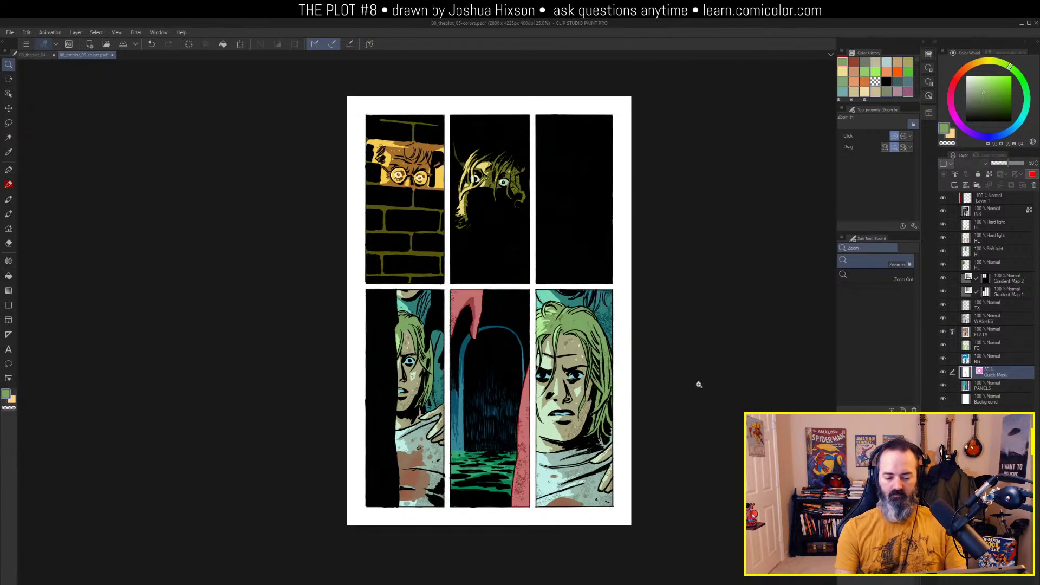
key(q)
scroll(701, 374, down, 1)
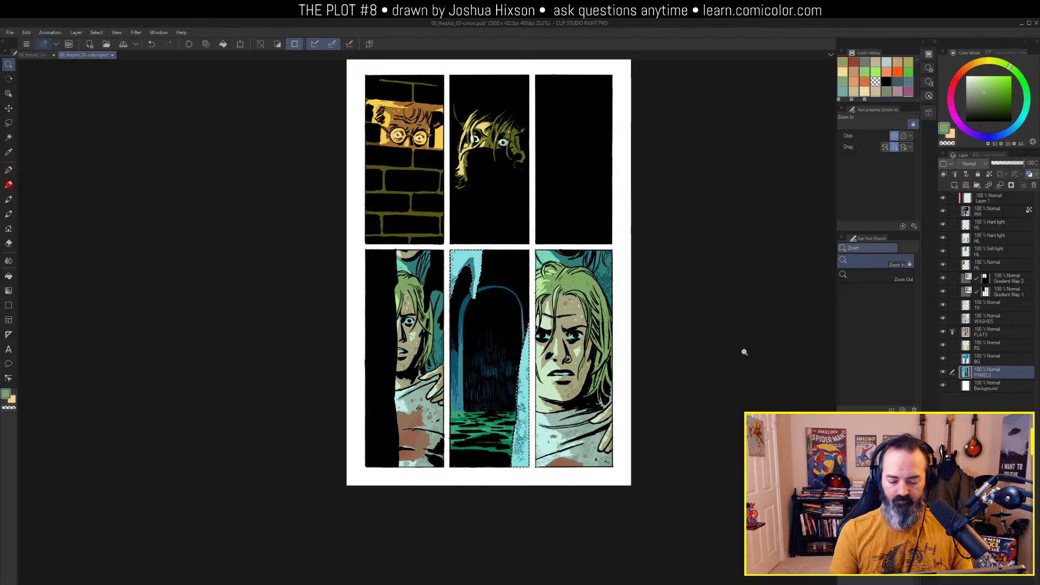
Fill the selected shapes with muted green on the lower Hard light HL layer, shift their hue until they look gray, and deselect
click(968, 239)
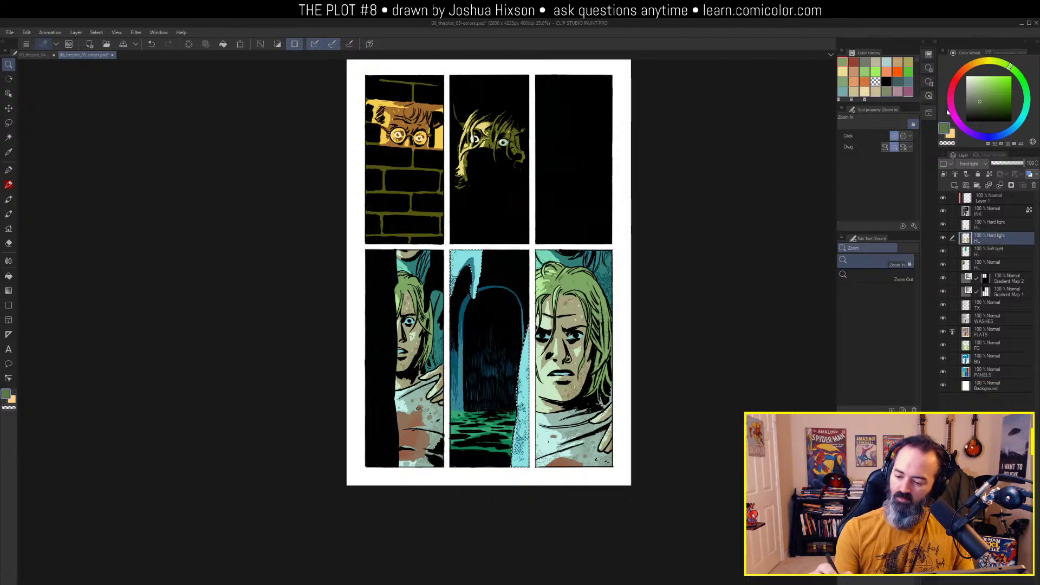
key(g)
click(479, 270)
key(ctrl+u)
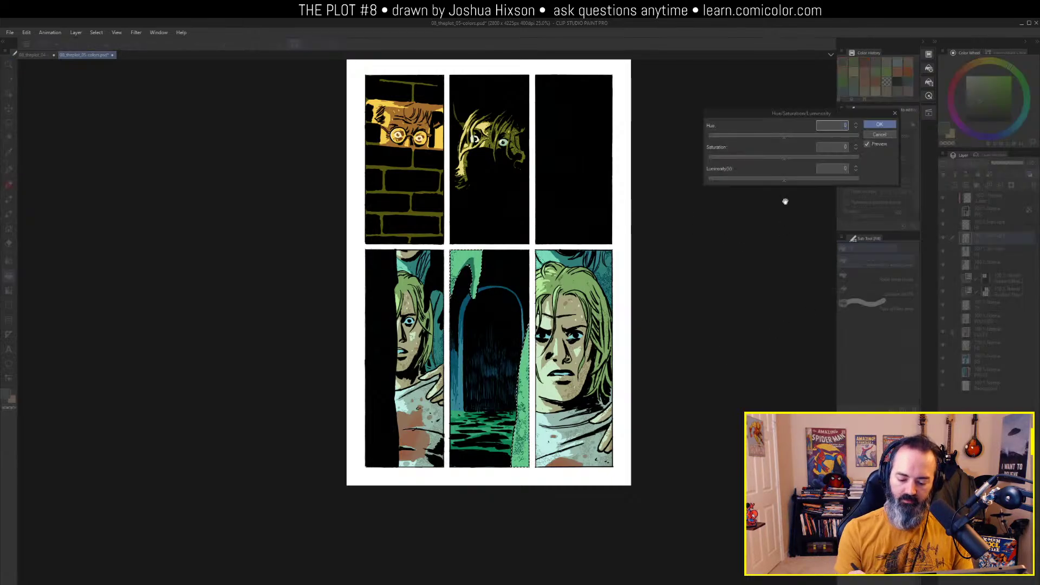
drag(778, 139, 748, 139)
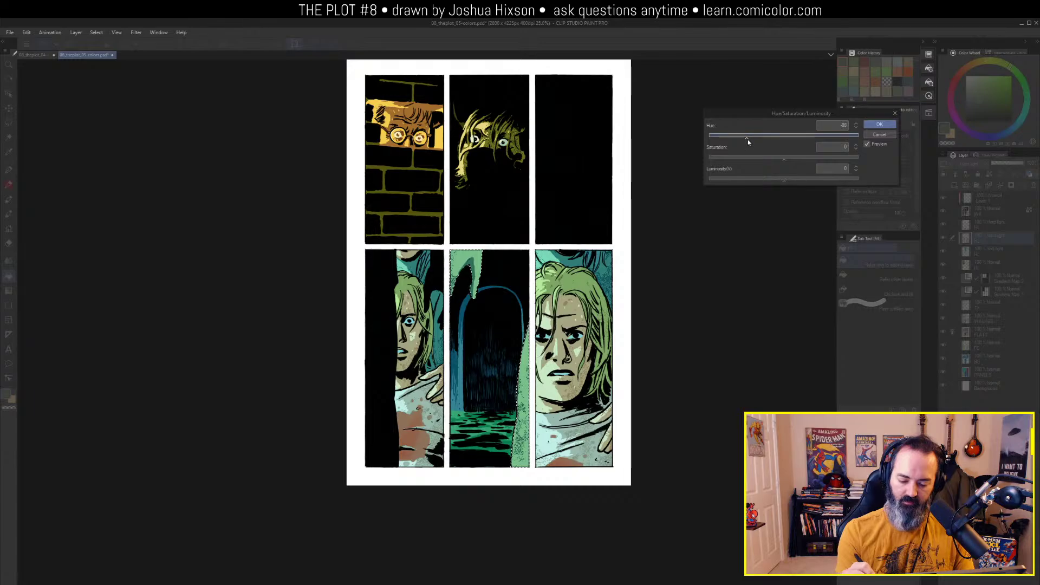
click(880, 124)
key(m)
key(ctrl+d)
Place page 5 side by side with page 4 and frame both pages for comparing their colors
drag(626, 271, 653, 276)
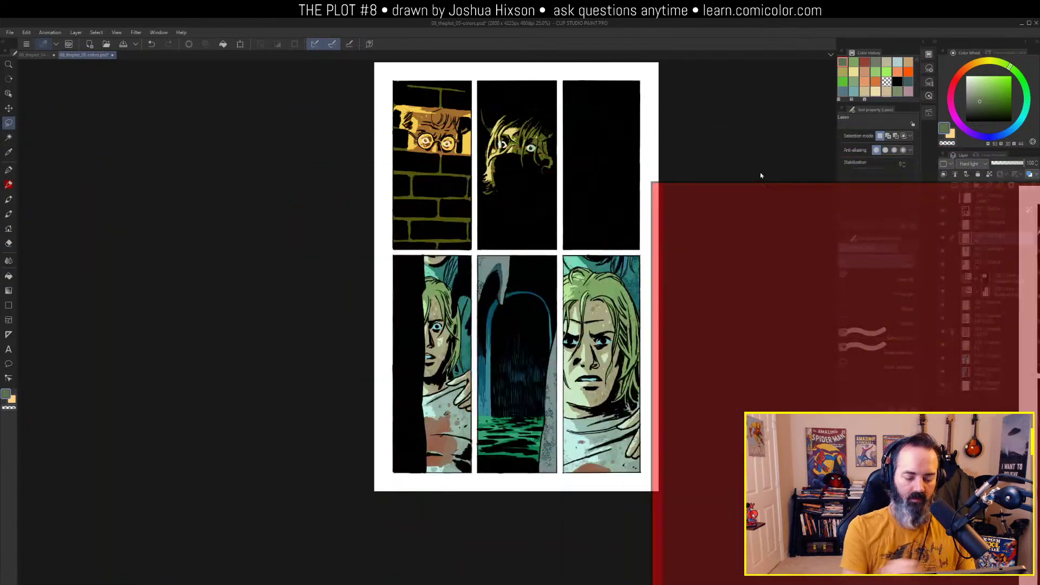
drag(762, 176, 835, 129)
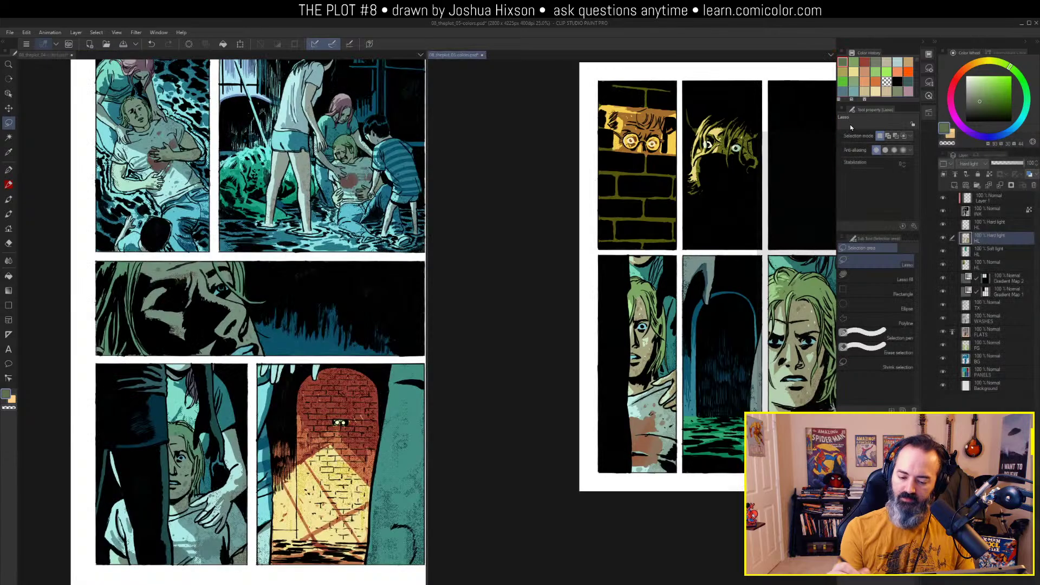
key(ctrl+space)
drag(655, 241, 752, 176)
click(353, 294)
drag(352, 294, 322, 431)
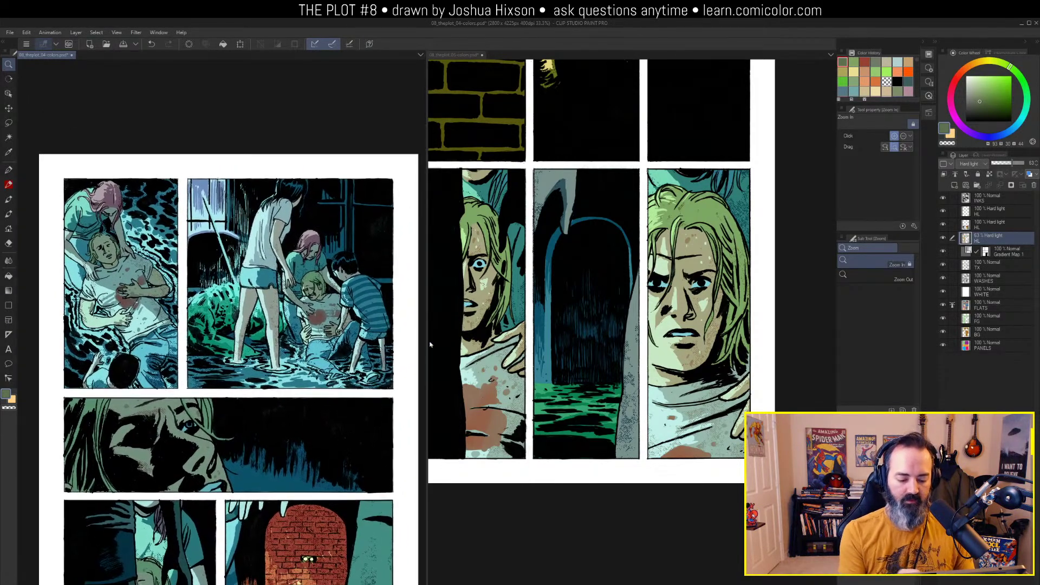
click(552, 319)
drag(523, 298, 534, 265)
key(m)
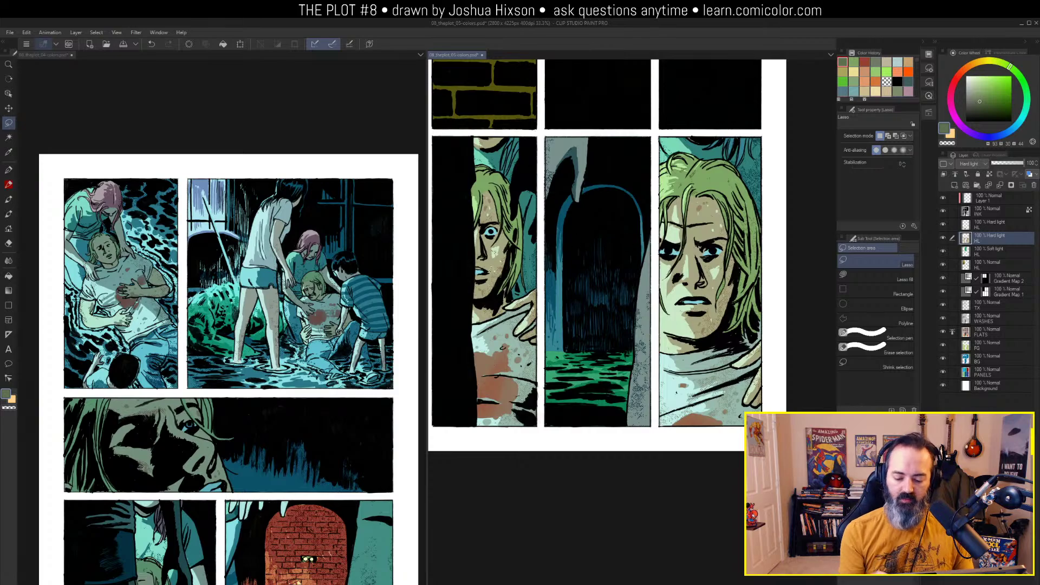
click(328, 301)
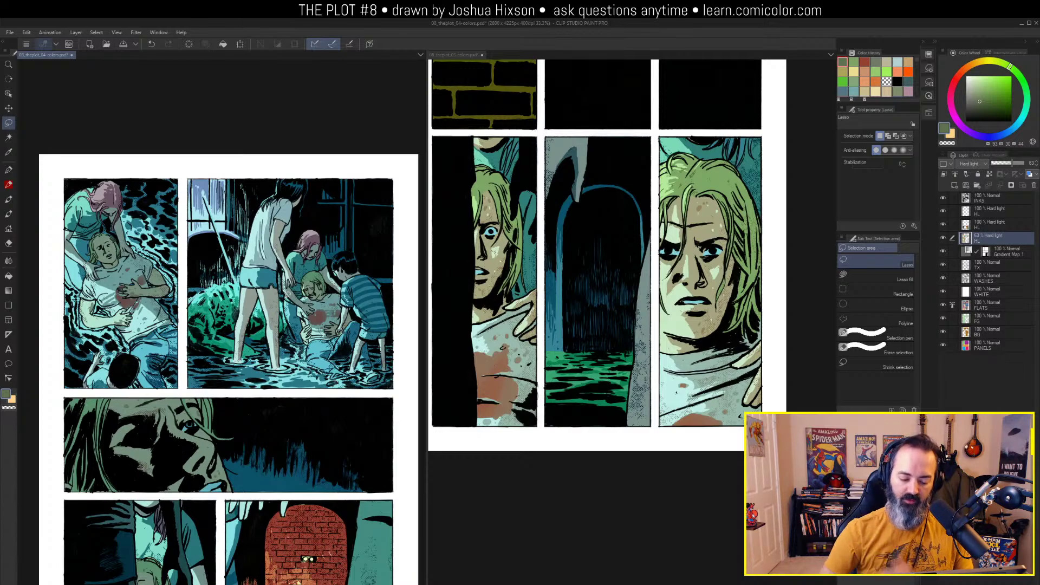
click(725, 245)
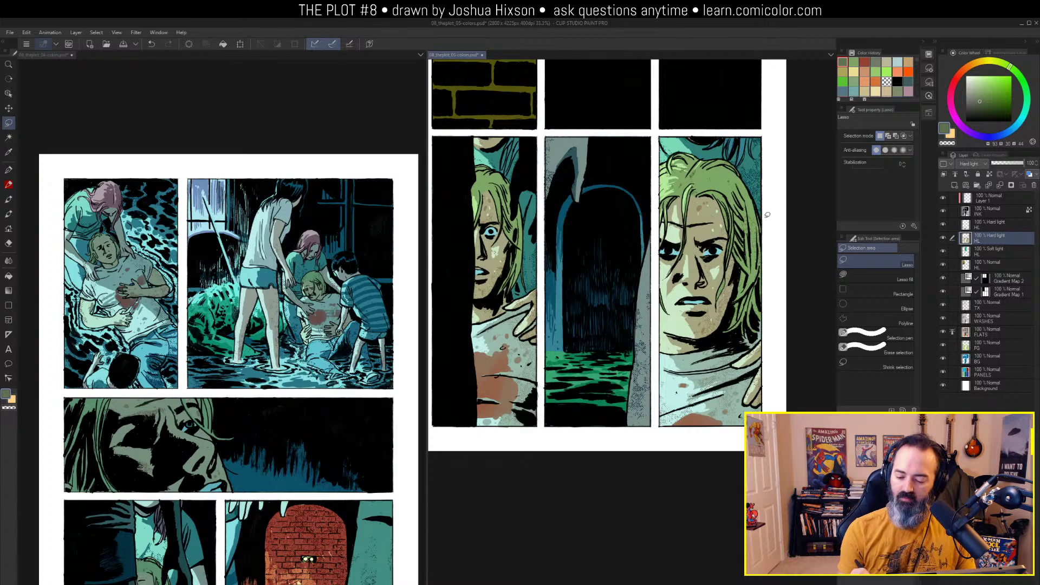
drag(767, 215, 776, 253)
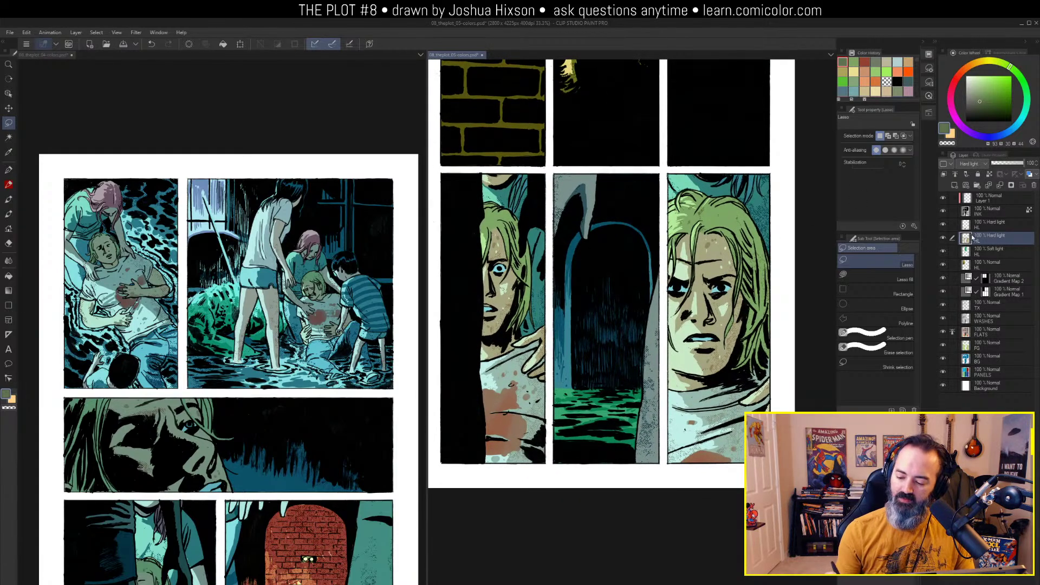
Lower the opacity of page 5's lower Hard light HL layer to about 68%, and save the page
drag(1000, 166, 1008, 165)
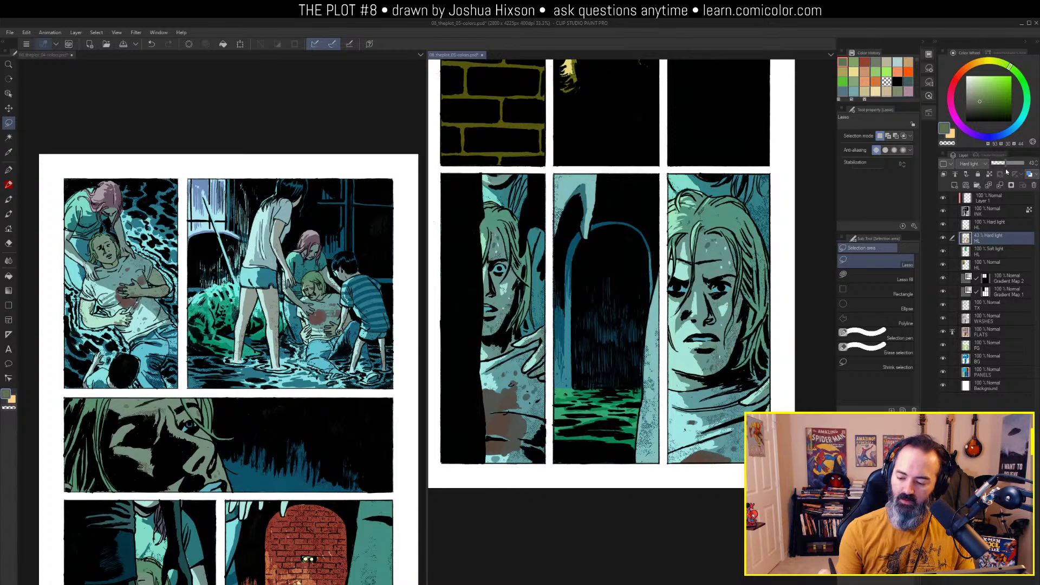
alt+click(791, 208)
drag(790, 208, 730, 281)
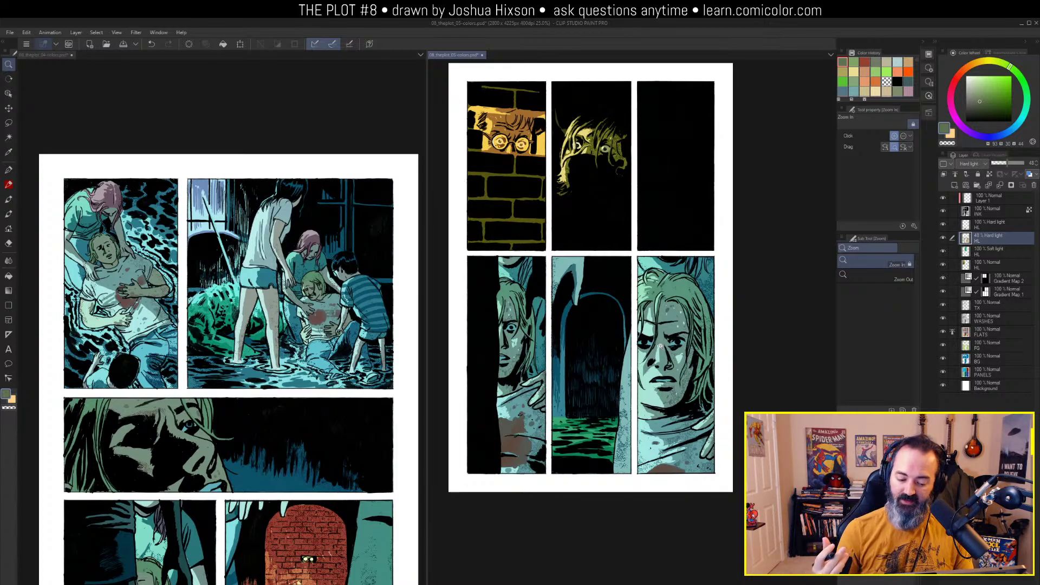
drag(1007, 167, 1015, 169)
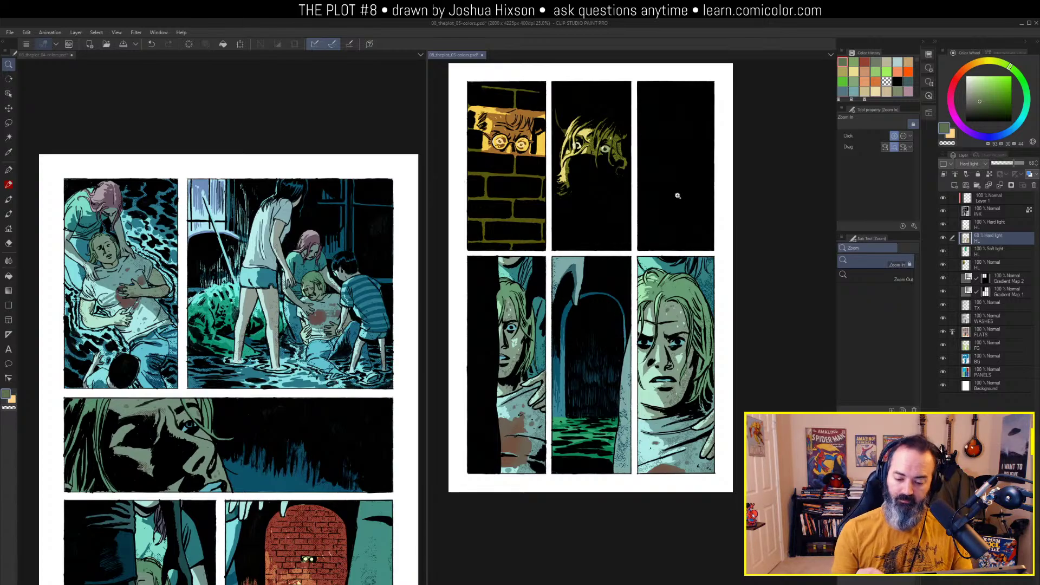
click(508, 107)
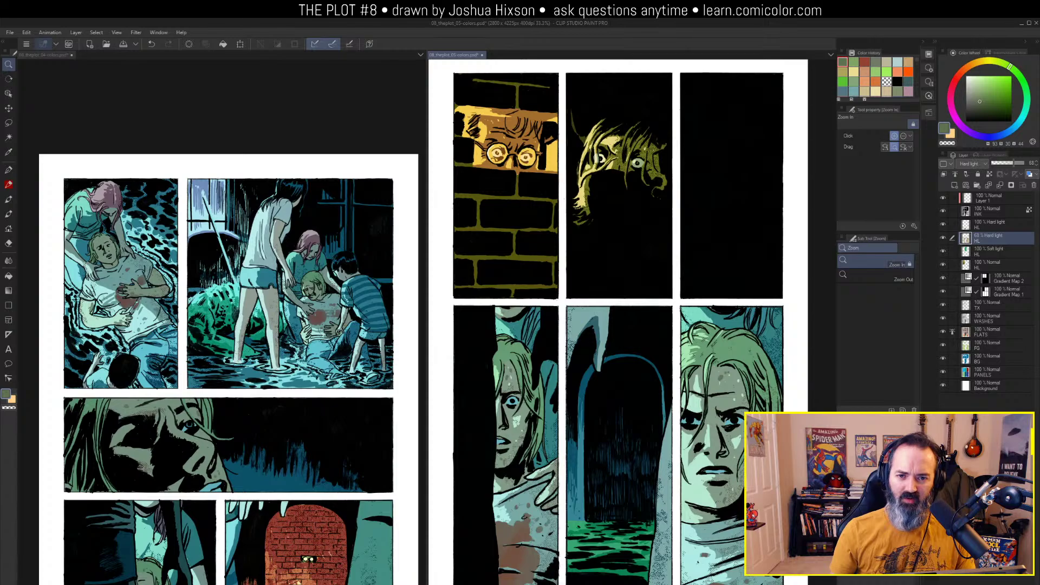
key(ctrl+s)
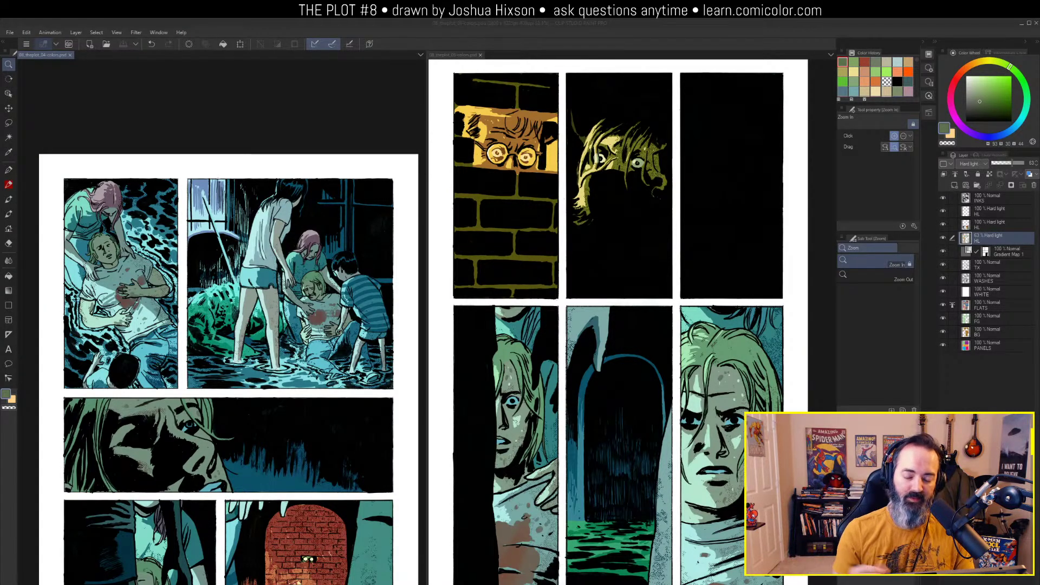
Examine page 4's upper and lower panels up close and as a whole beside page 5
click(352, 295)
key(x)
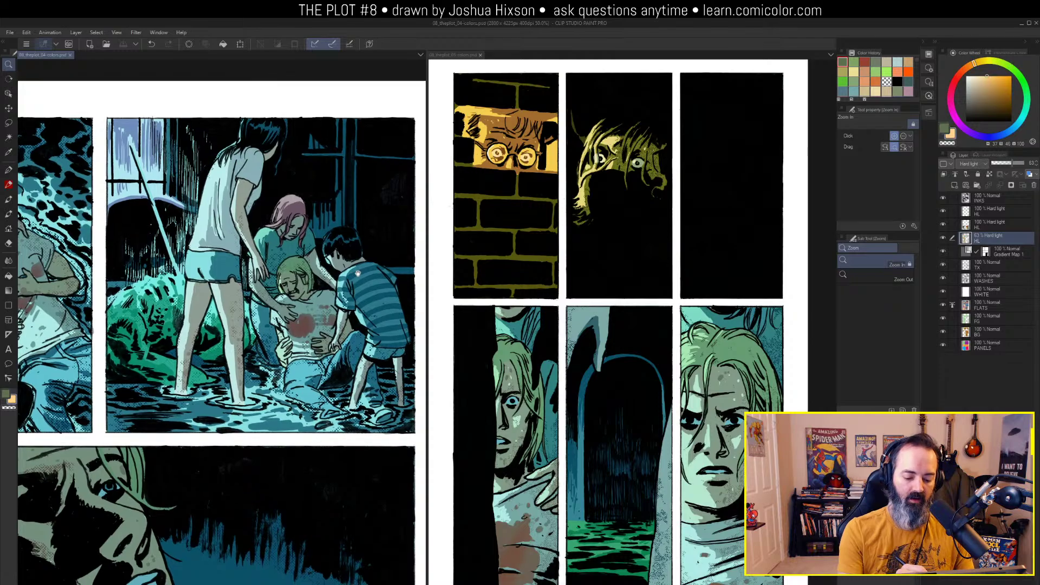
scroll(363, 273, down, 4)
key(x)
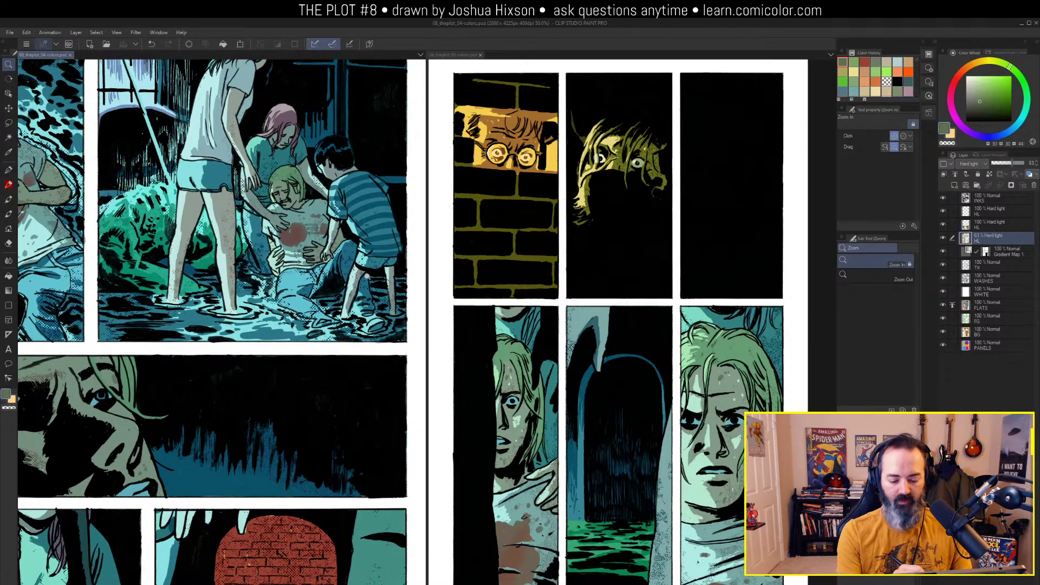
alt+click(365, 273)
scroll(374, 266, down, 3)
scroll(370, 230, down, 1)
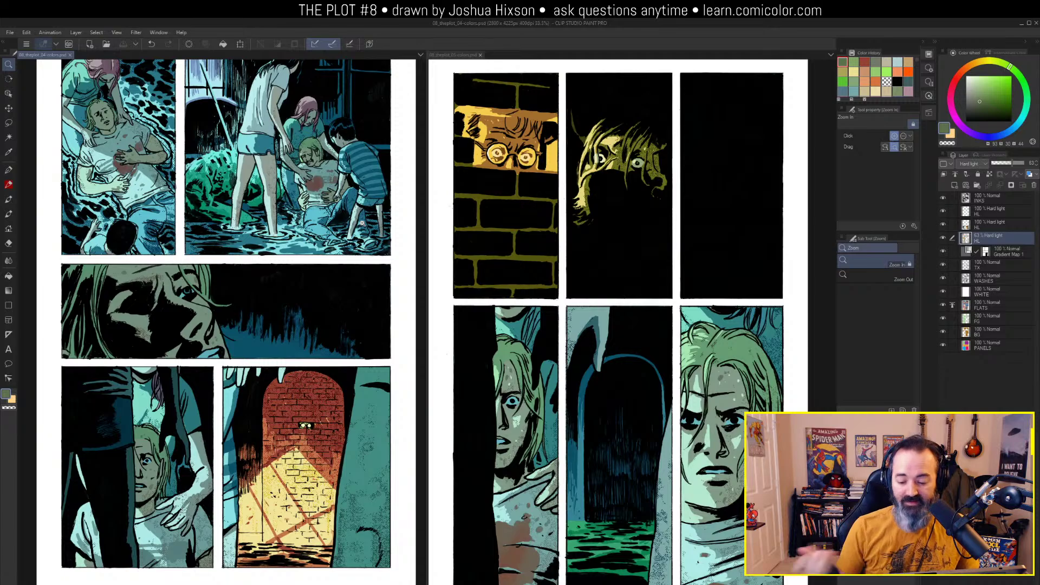
Examine the blond figure's hair and skin in page 5's lower panels against page 4's colors
click(733, 323)
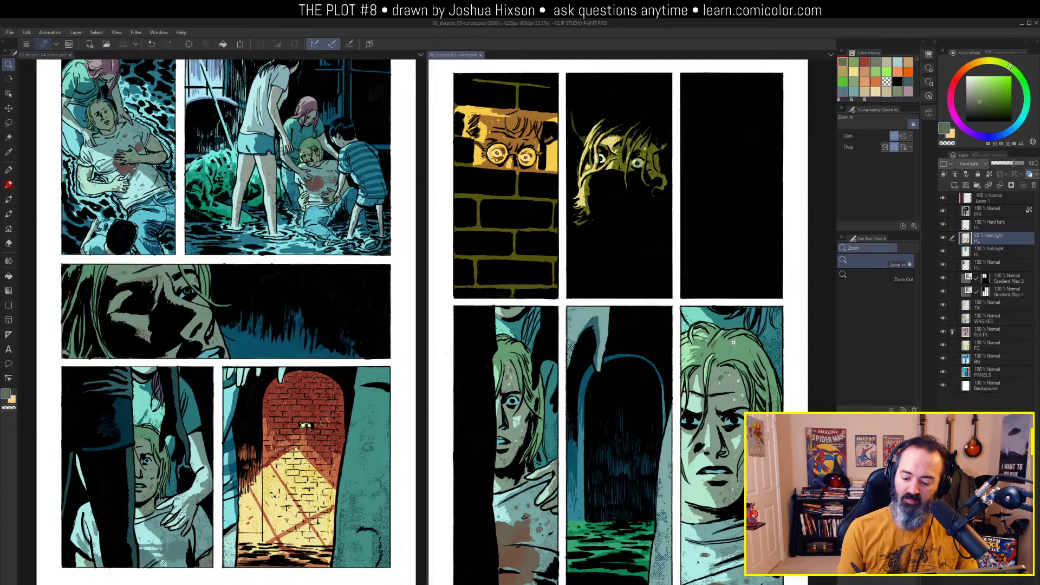
key(b)
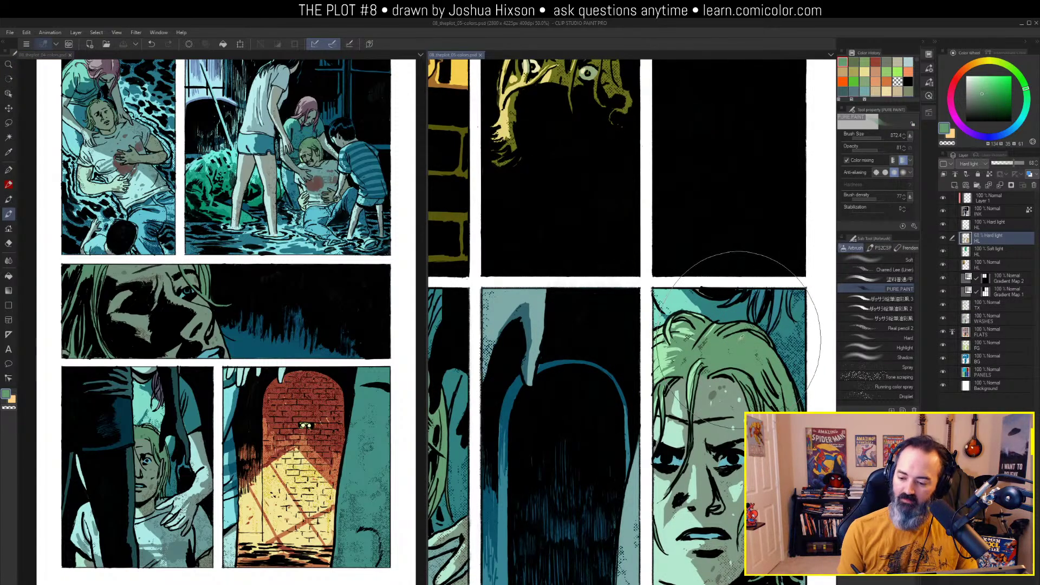
key(slash)
alt+click(748, 338)
scroll(748, 338, down, 2)
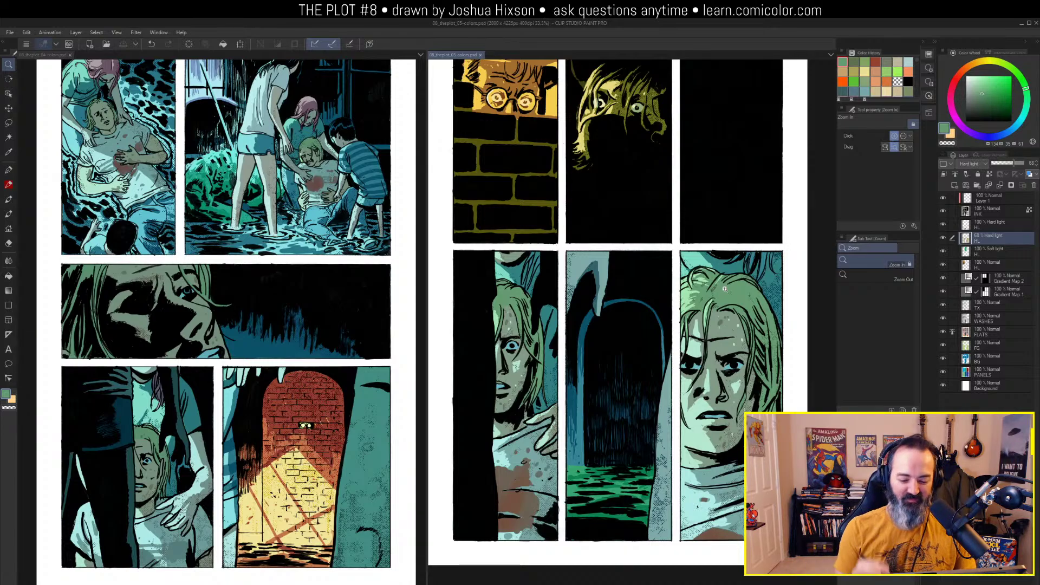
scroll(566, 162, up, 3)
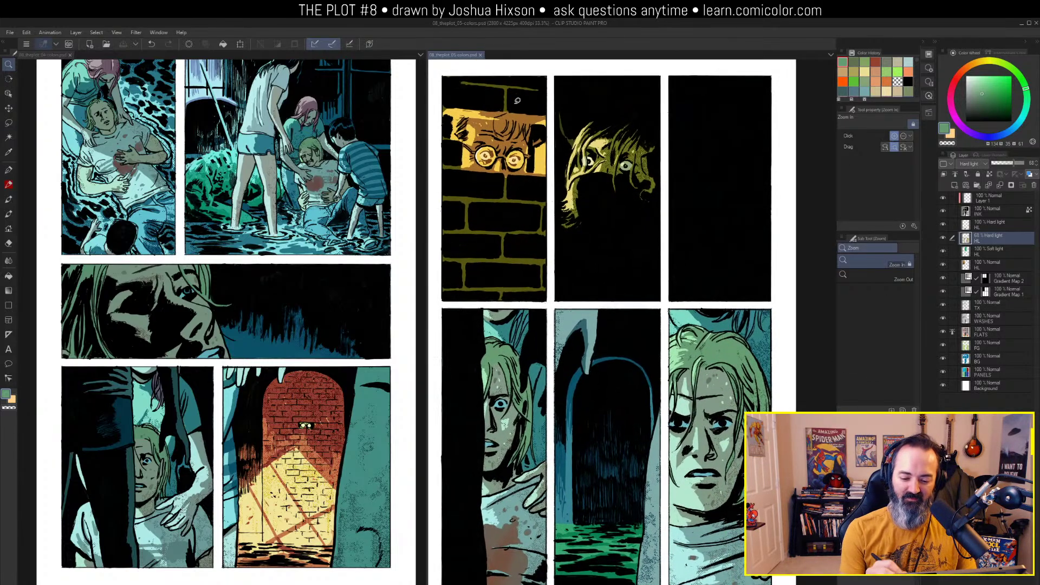
Place page 6 side by side with page 4 and frame page 4's upper panels as the color reference
key(m)
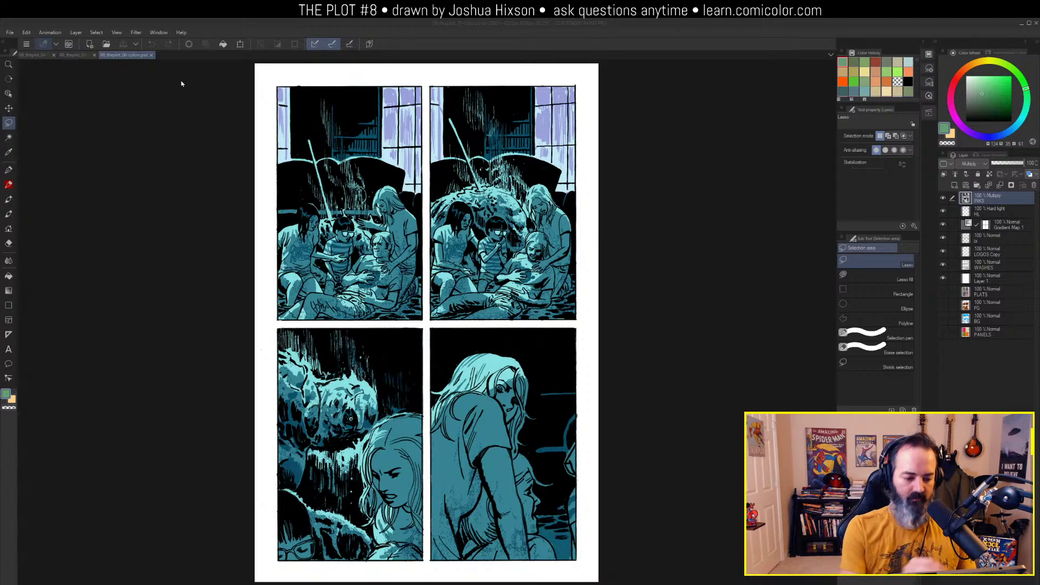
click(123, 56)
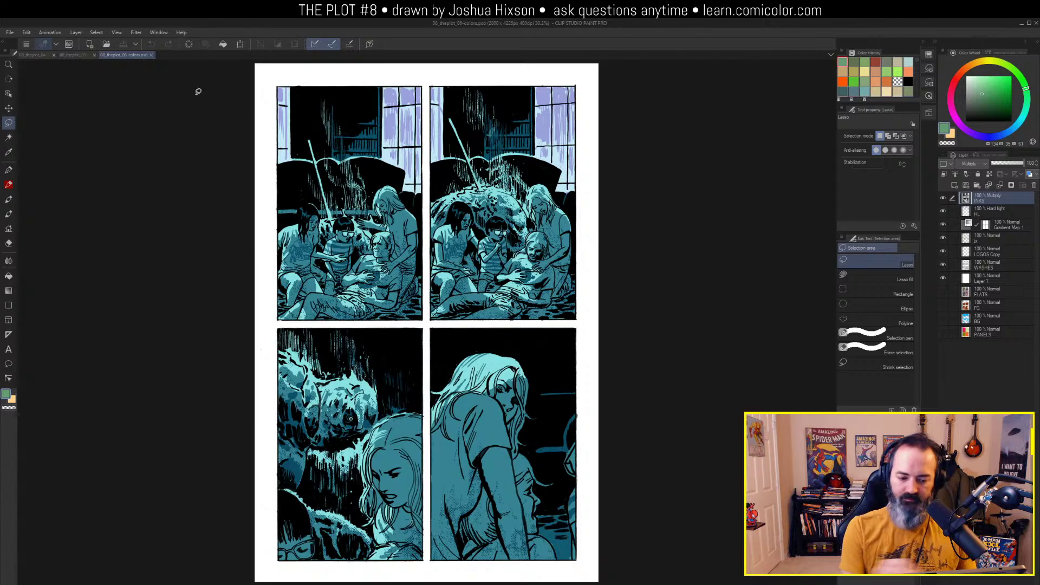
drag(133, 54, 835, 121)
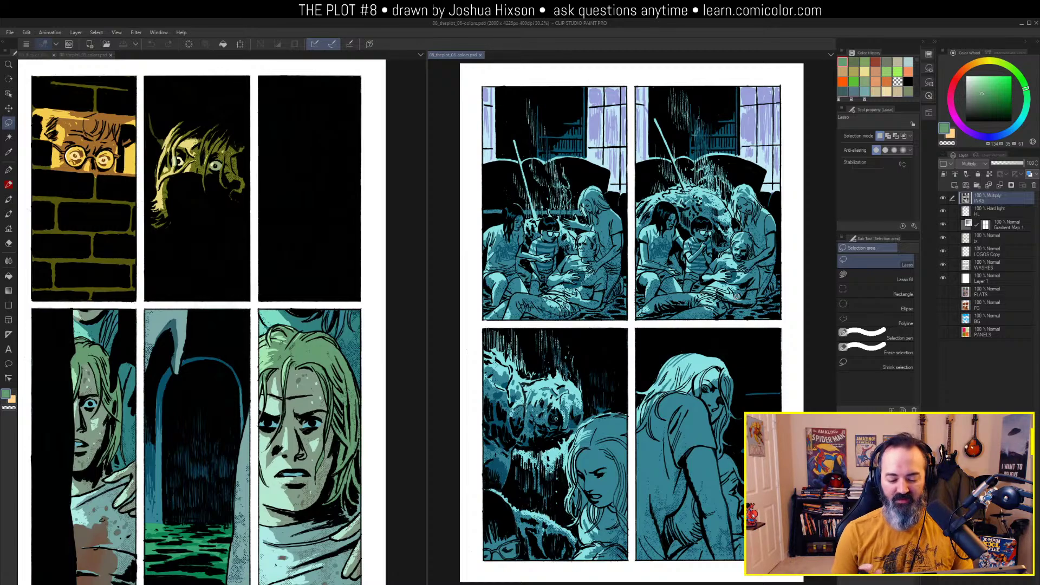
click(41, 55)
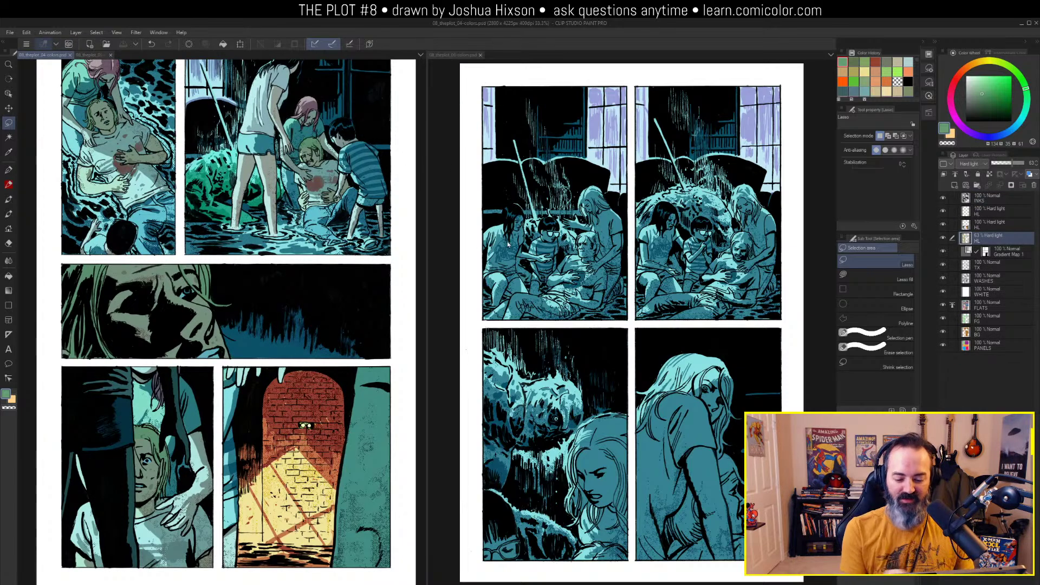
drag(301, 184, 297, 291)
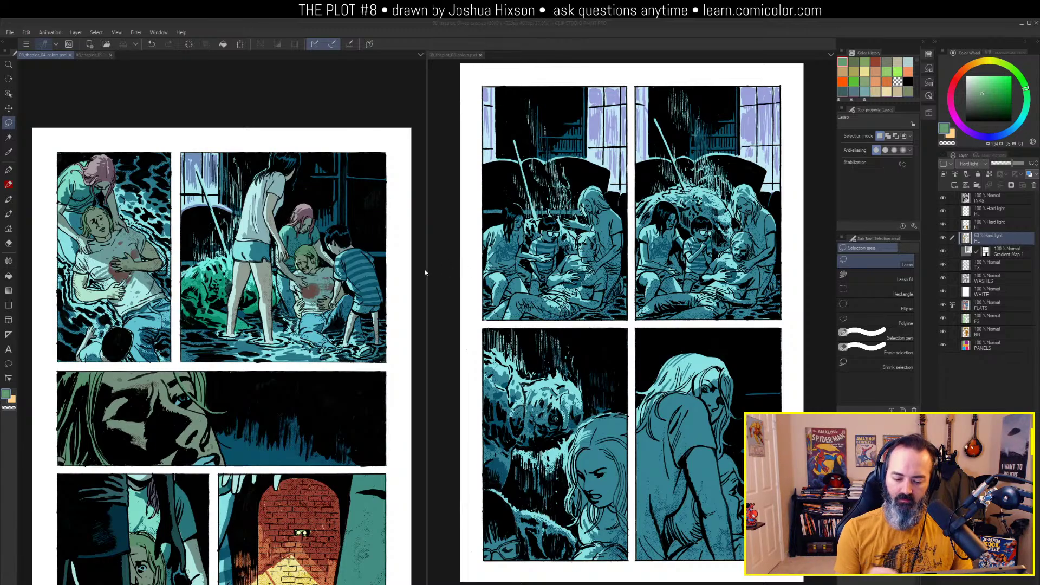
drag(378, 246, 372, 203)
key(ctrl+d)
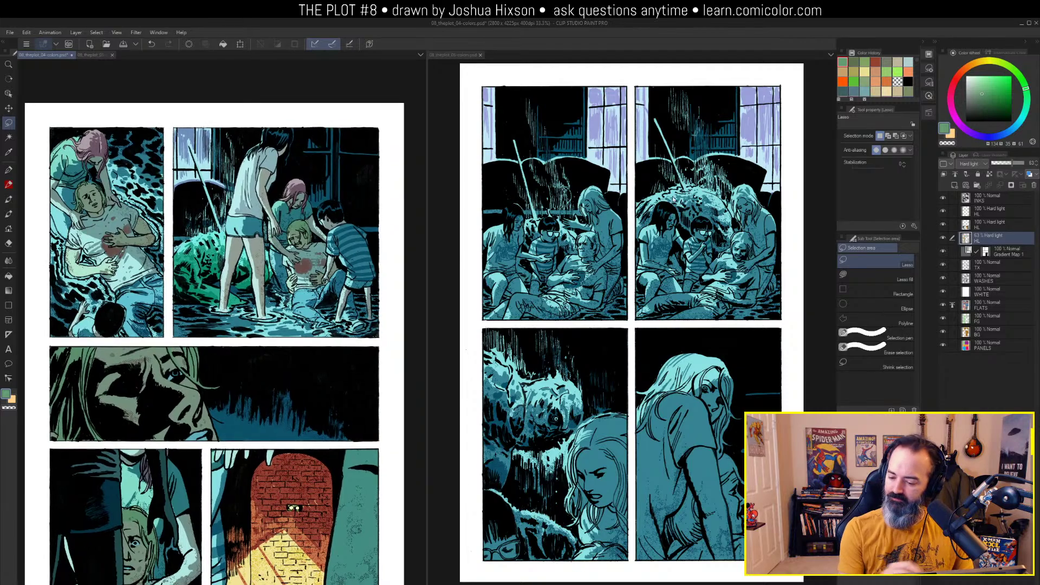
Isolate page 4's lower Hard light HL layer and sample the kneeling woman's red hair color from it
alt+click(944, 238)
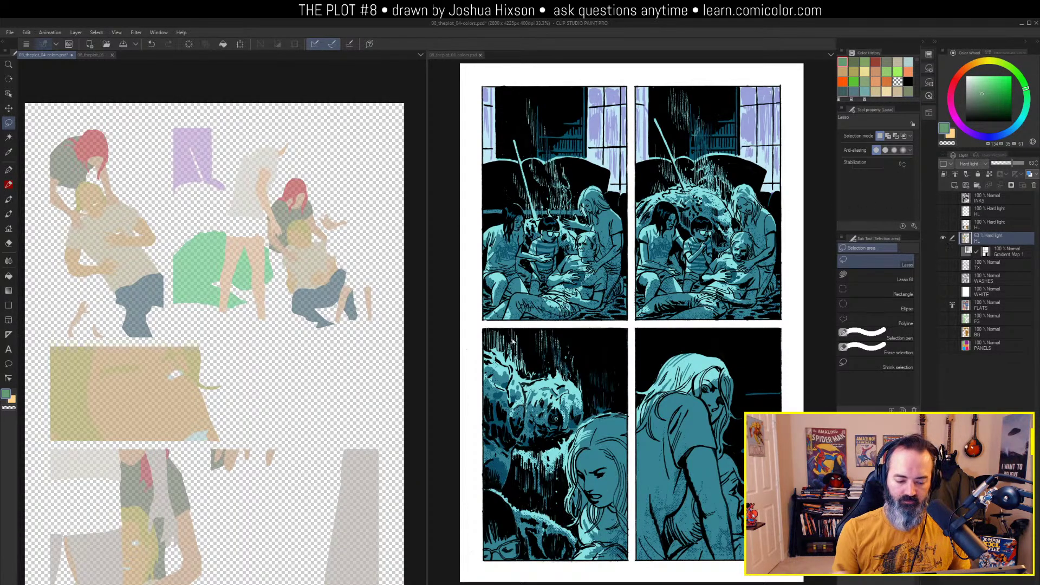
scroll(464, 231, up, 1)
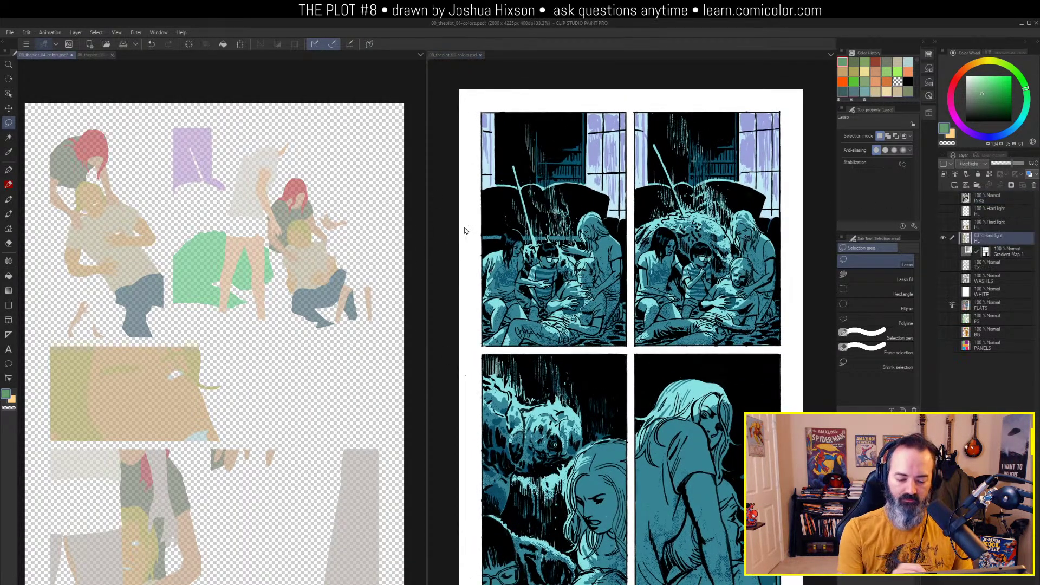
click(641, 277)
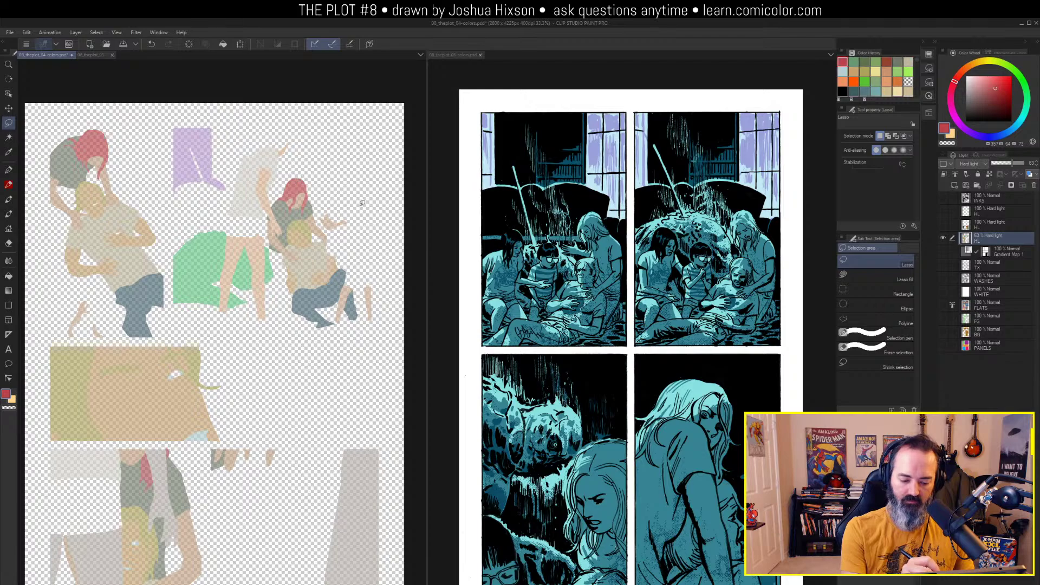
Make page 6's FLATS layer the reference for Auto select on referred layers, and duplicate its Hard light HL layer
key(w)
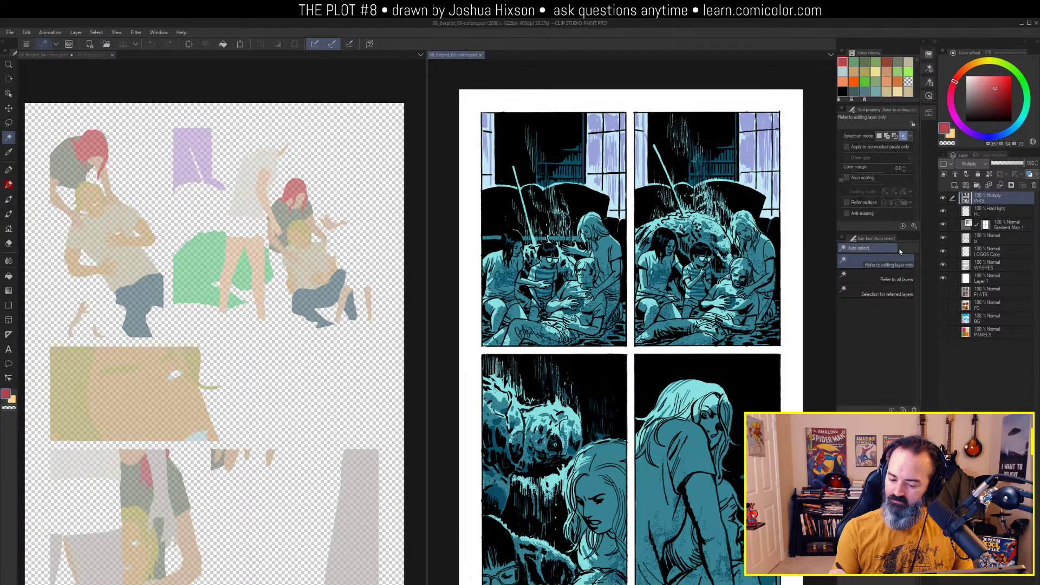
click(893, 294)
click(988, 292)
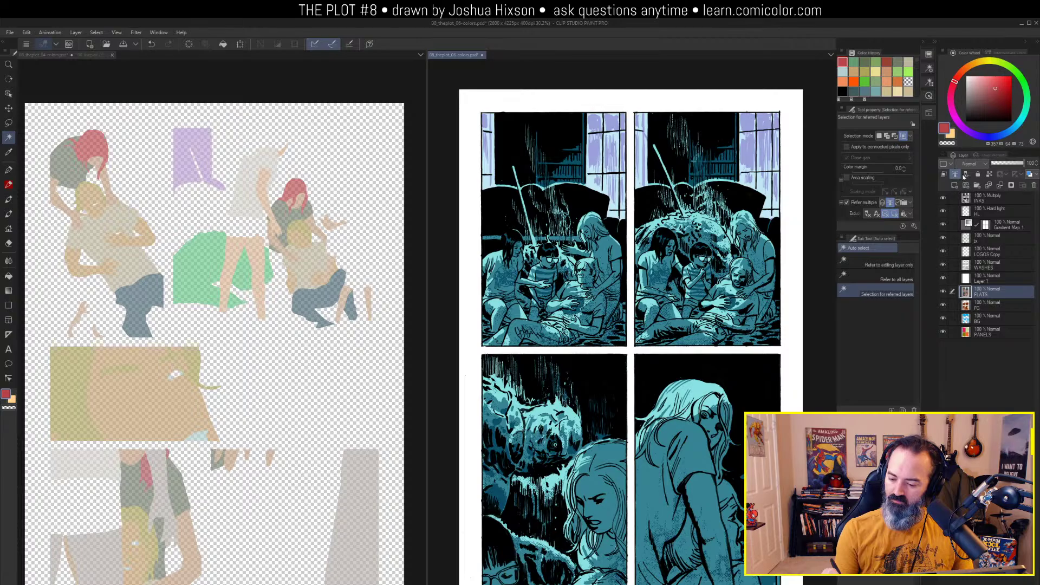
click(969, 212)
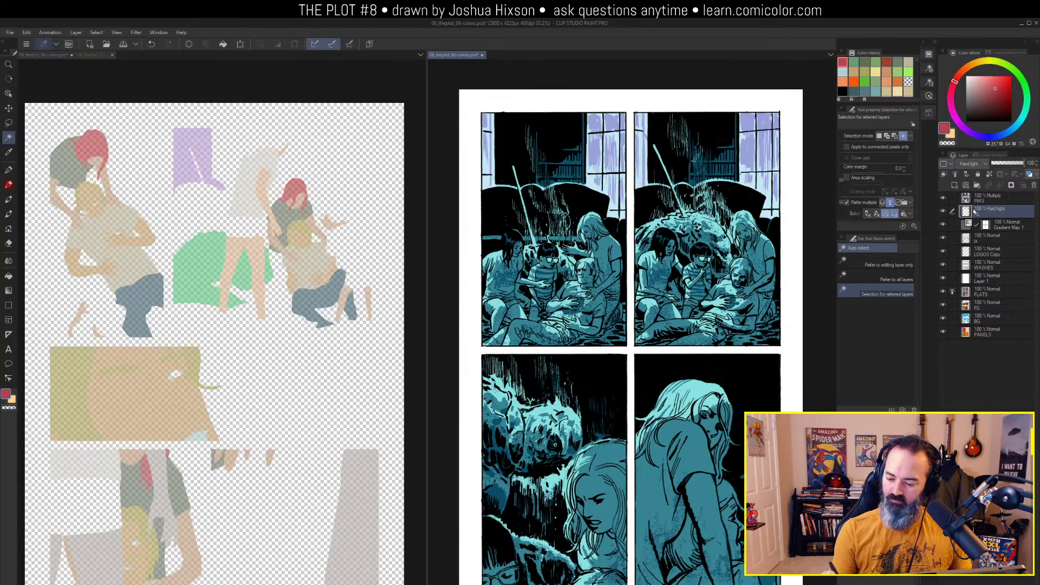
key(ctrl+j)
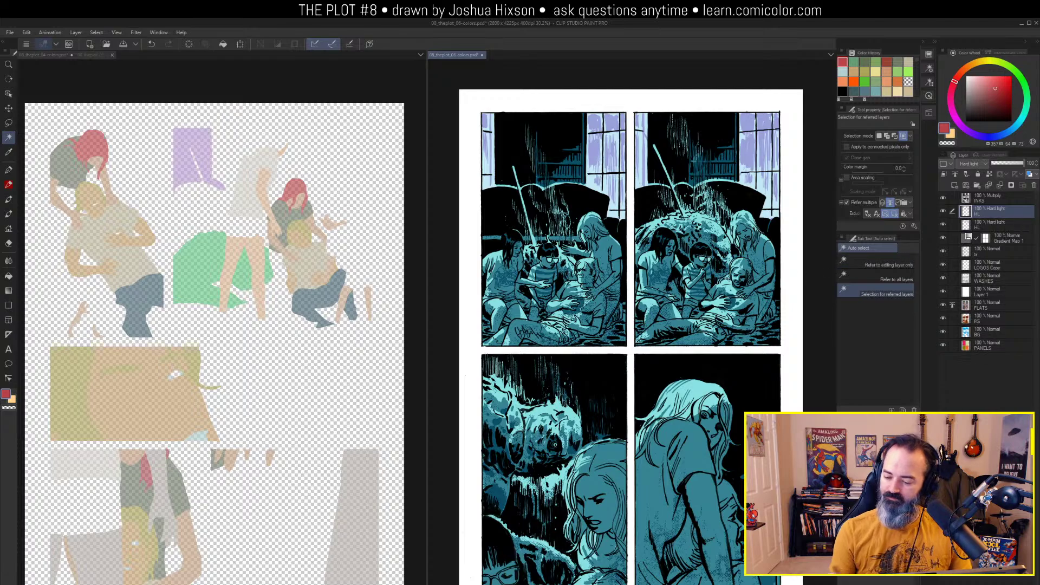
Fill the long-haired woman's hair in all four page 6 panels with the sampled red on the upper Hard light HL layer
key(m)
drag(694, 242, 692, 214)
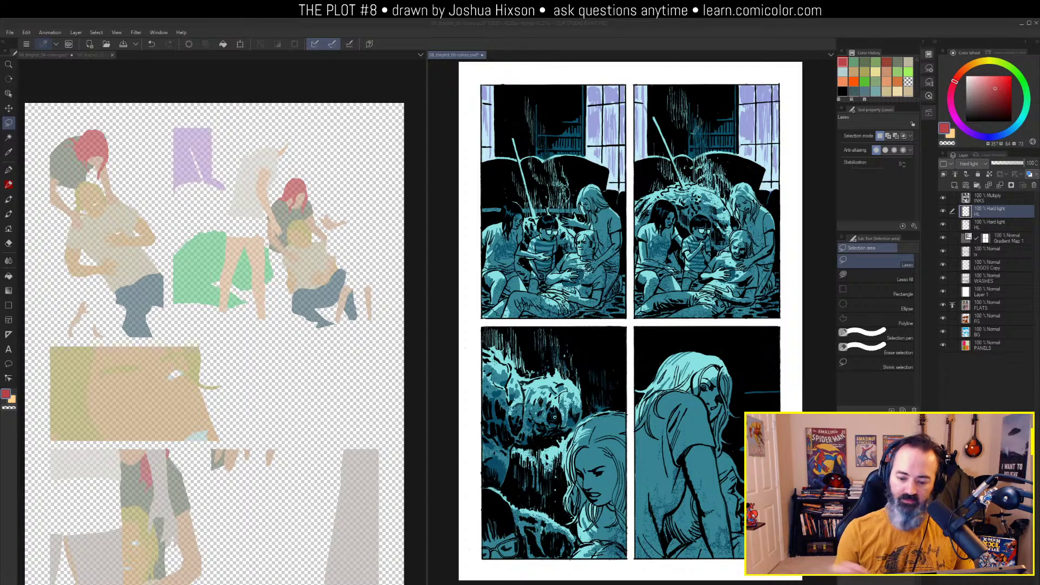
click(591, 213)
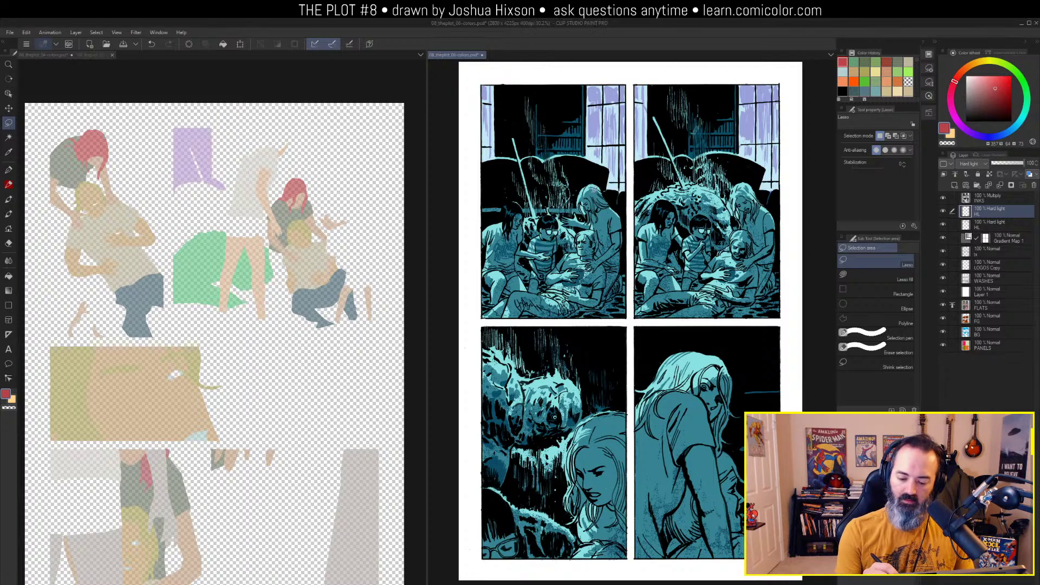
key(w)
click(751, 191)
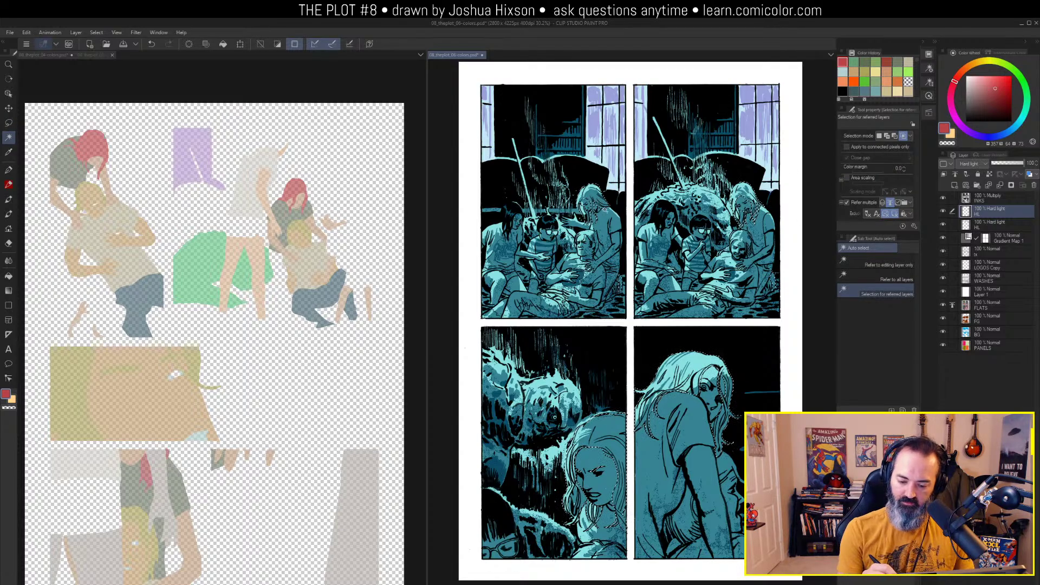
key(alt+BackSpace)
key(ctrl+z)
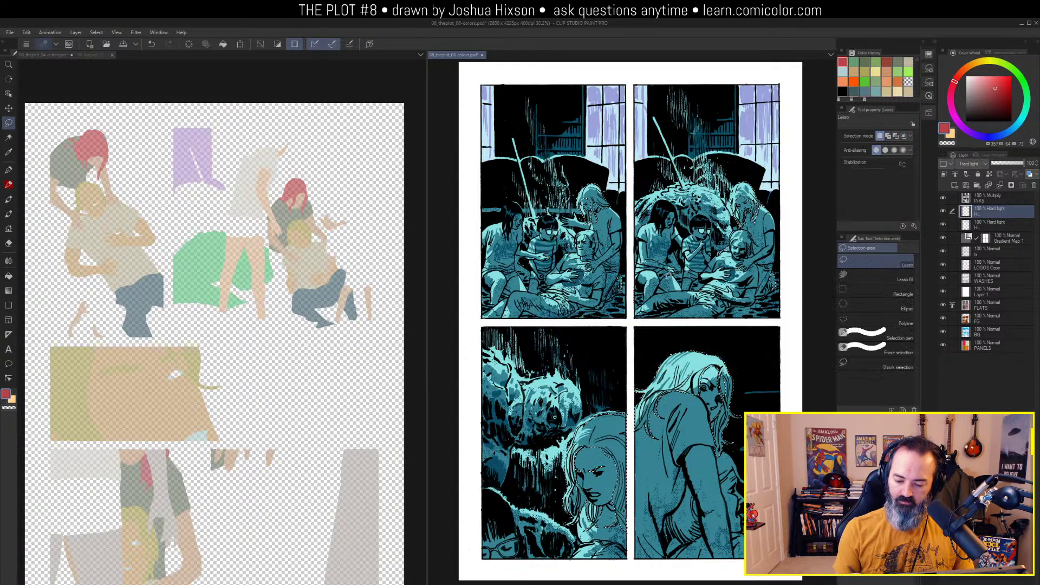
key(m)
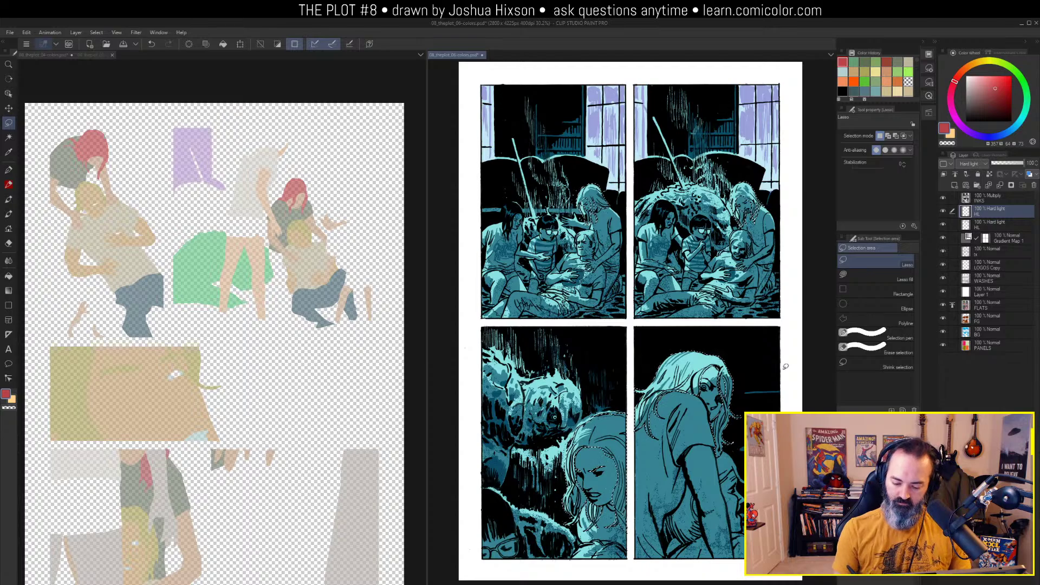
key(g)
key(alt+BackSpace)
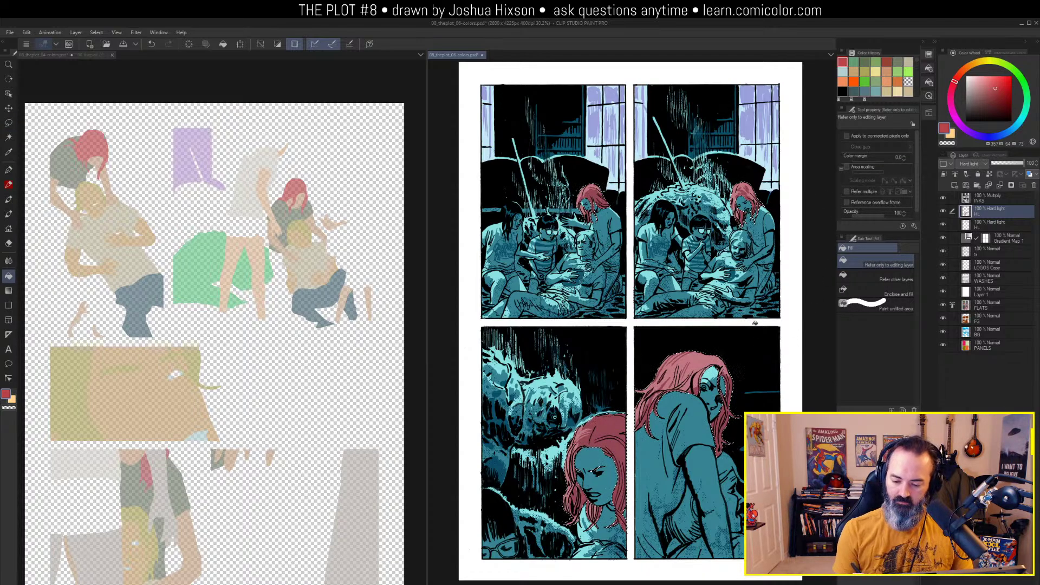
key(ctrl+d)
key(m)
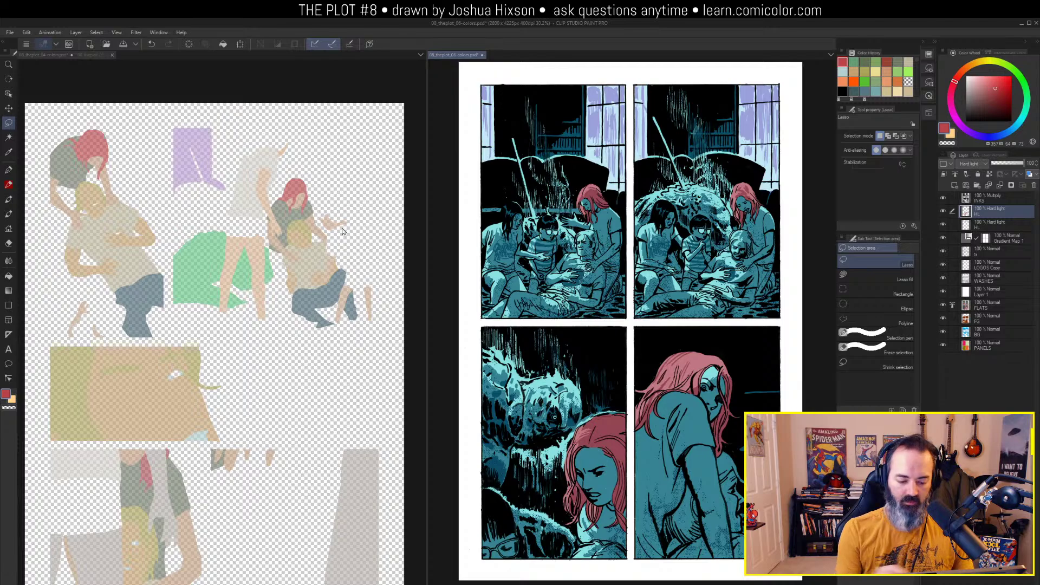
Fill the red-haired woman's face, arms and hands across page 6 with her tan skin color sampled from page 4
alt+click(294, 202)
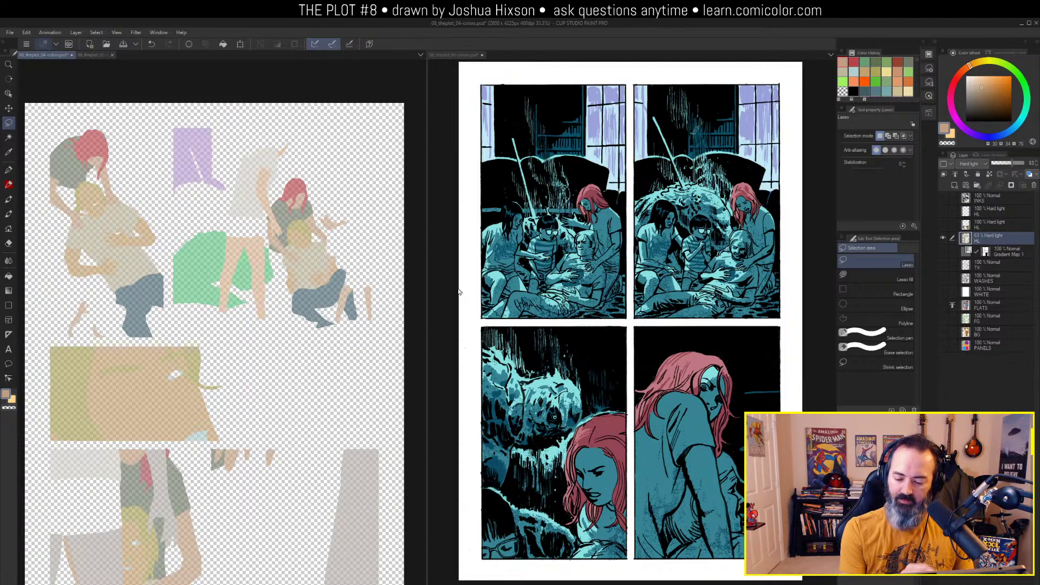
key(w)
click(746, 205)
click(746, 205)
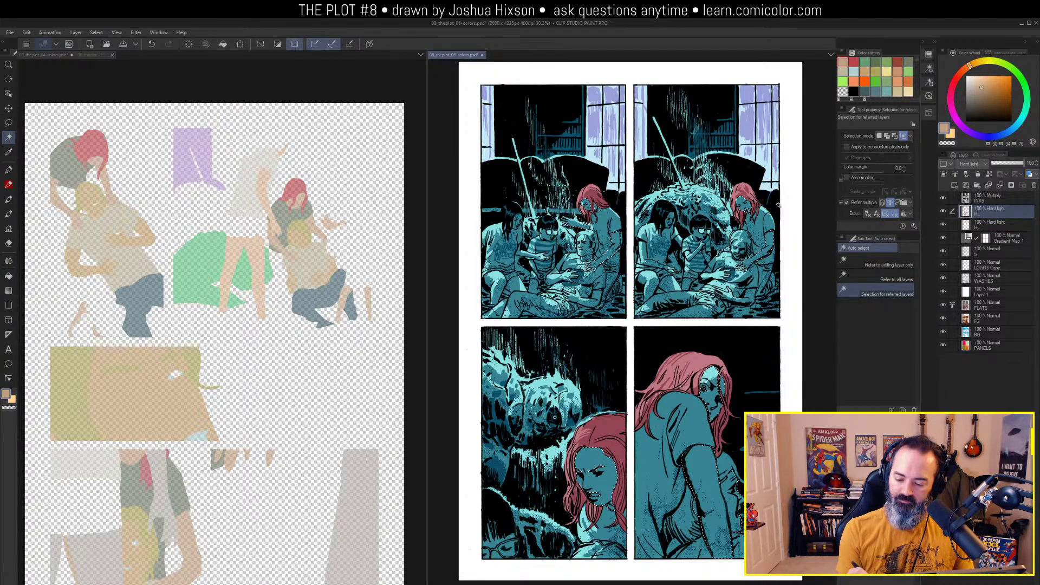
key(g)
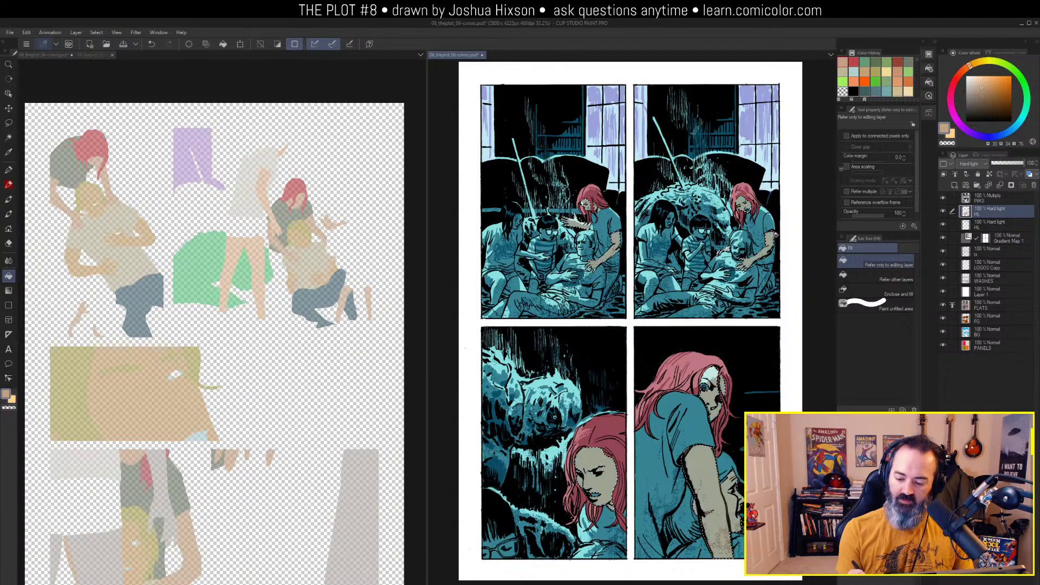
click(774, 240)
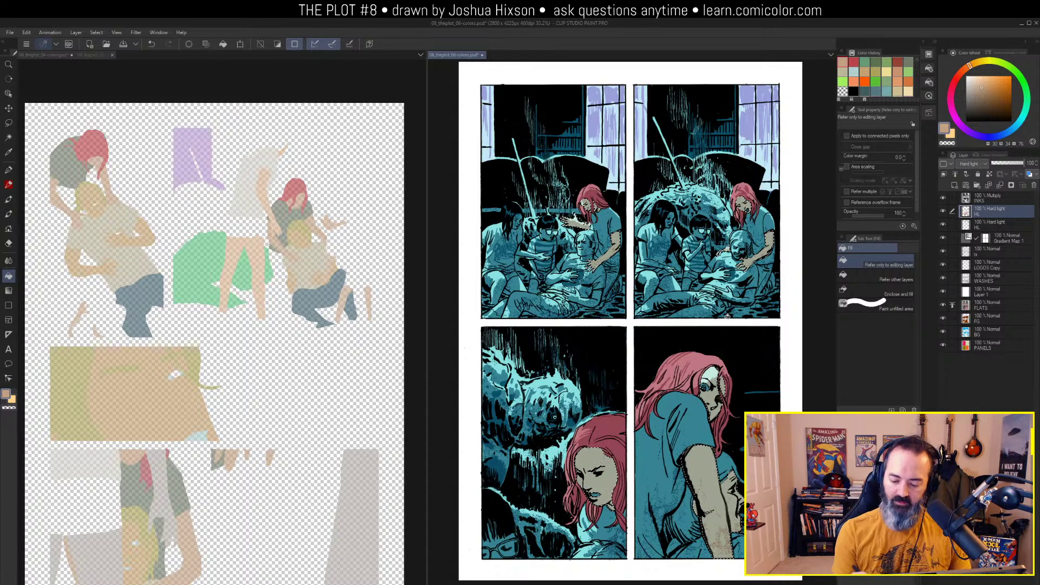
Fill the whites of the red-haired woman's eyes on page 6 with a very pale blue
key(w)
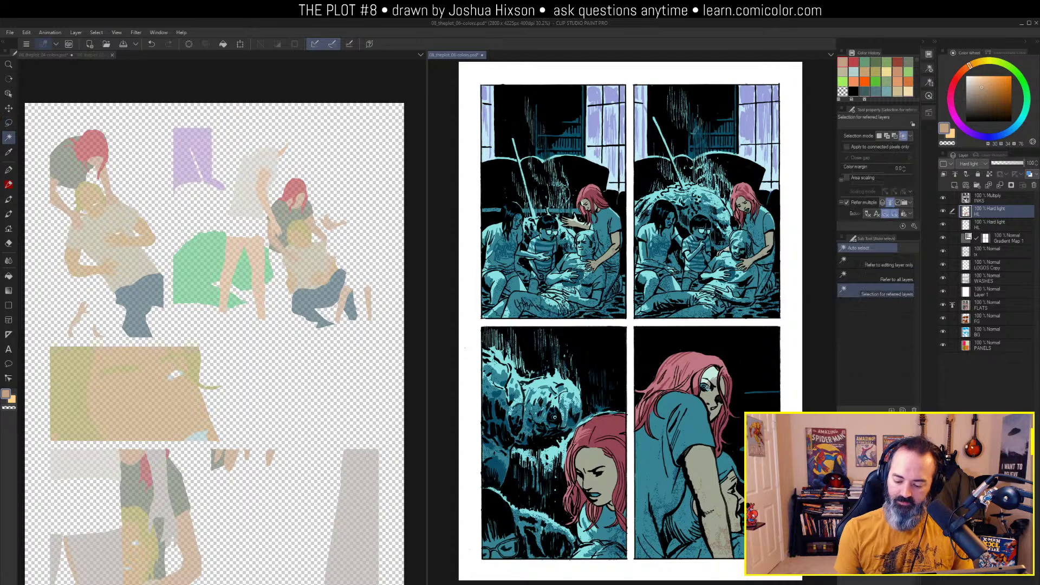
key(m)
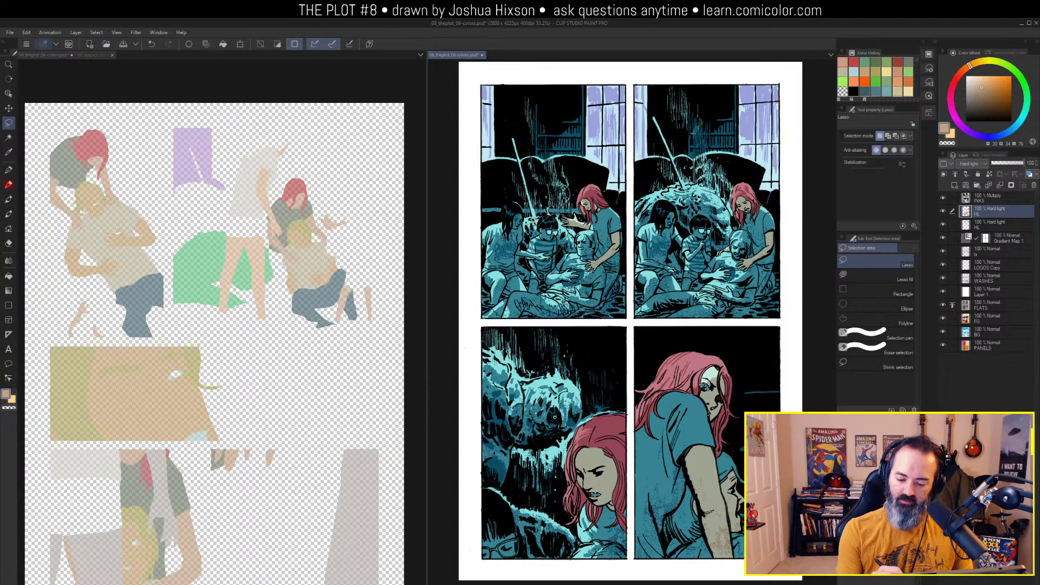
click(980, 79)
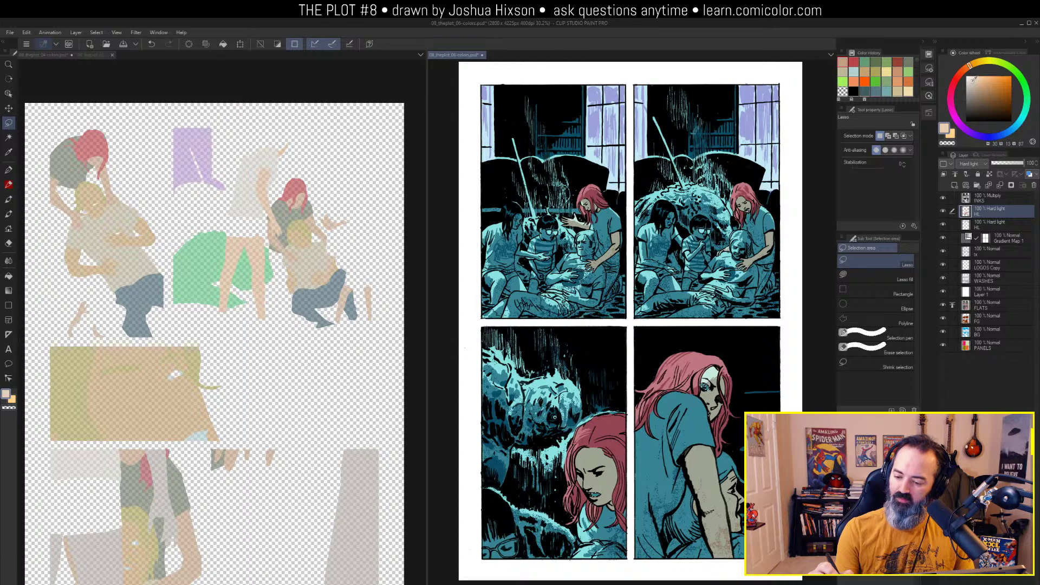
click(974, 76)
click(1014, 131)
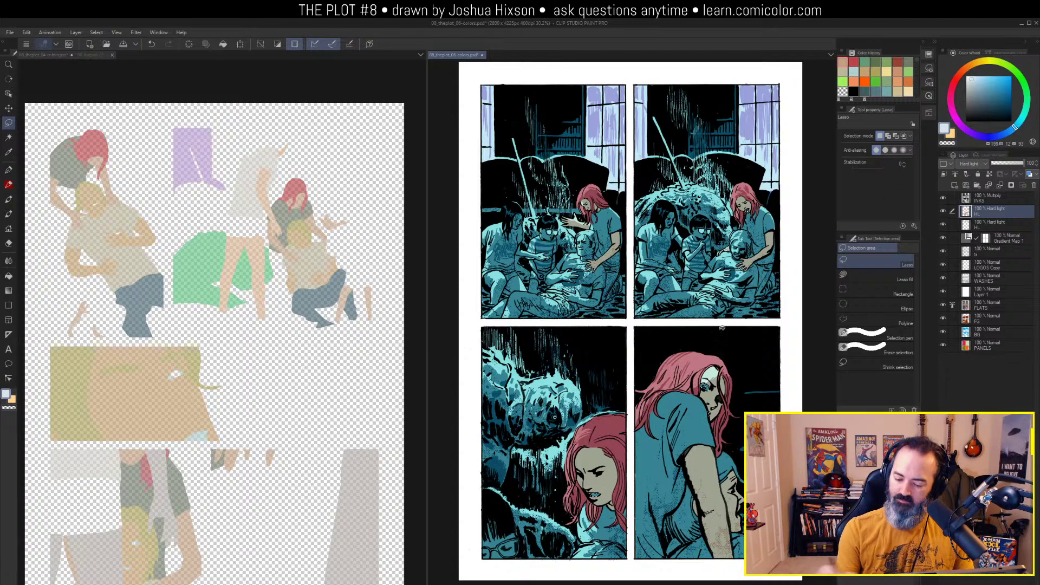
key(g)
key(m)
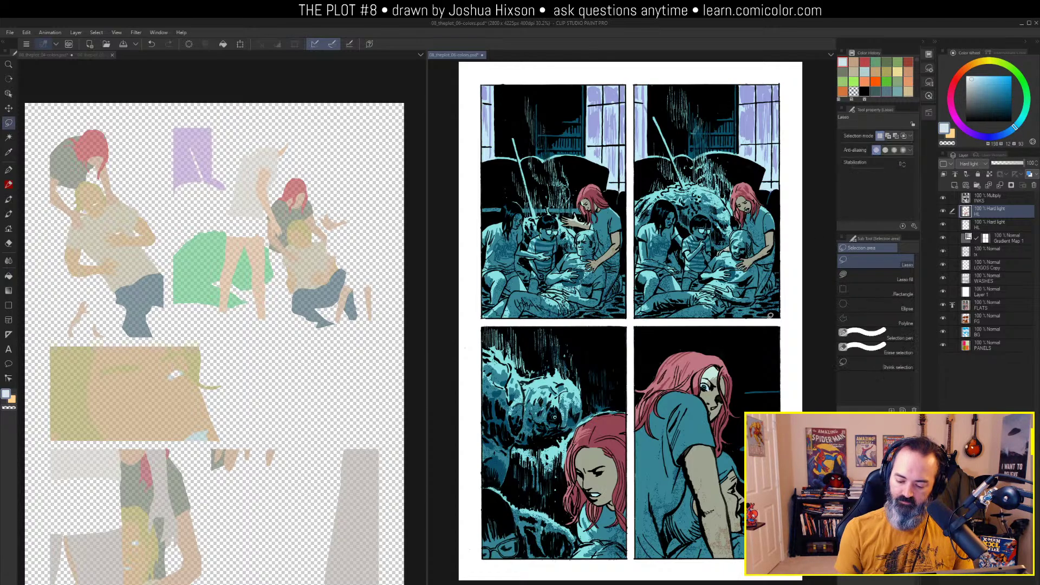
Fill the red-haired woman's shirt across page 6 with her gray-green shirt color sampled from page 4
click(287, 213)
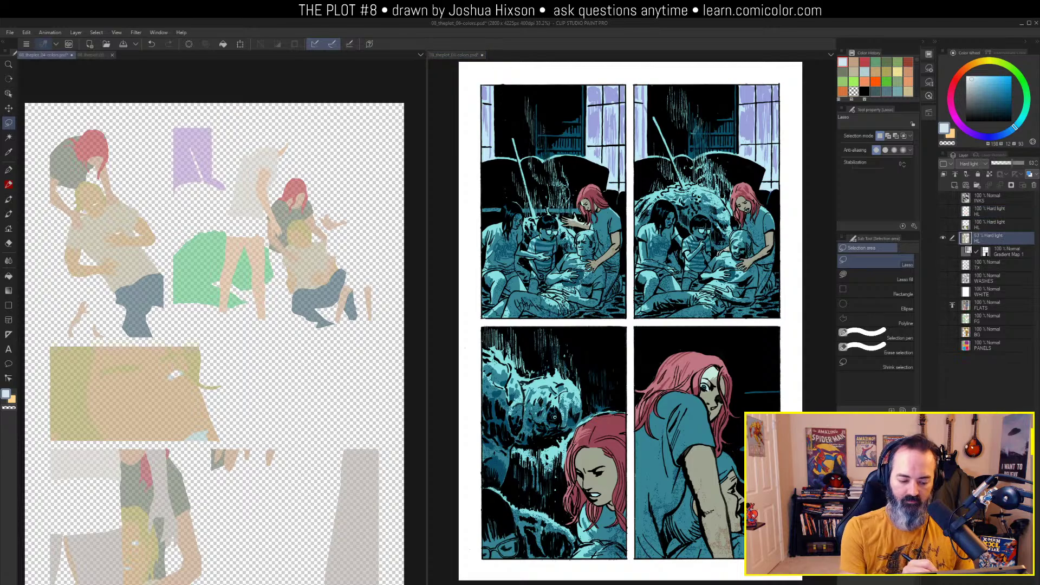
alt+click(287, 214)
click(768, 218)
key(w)
click(768, 219)
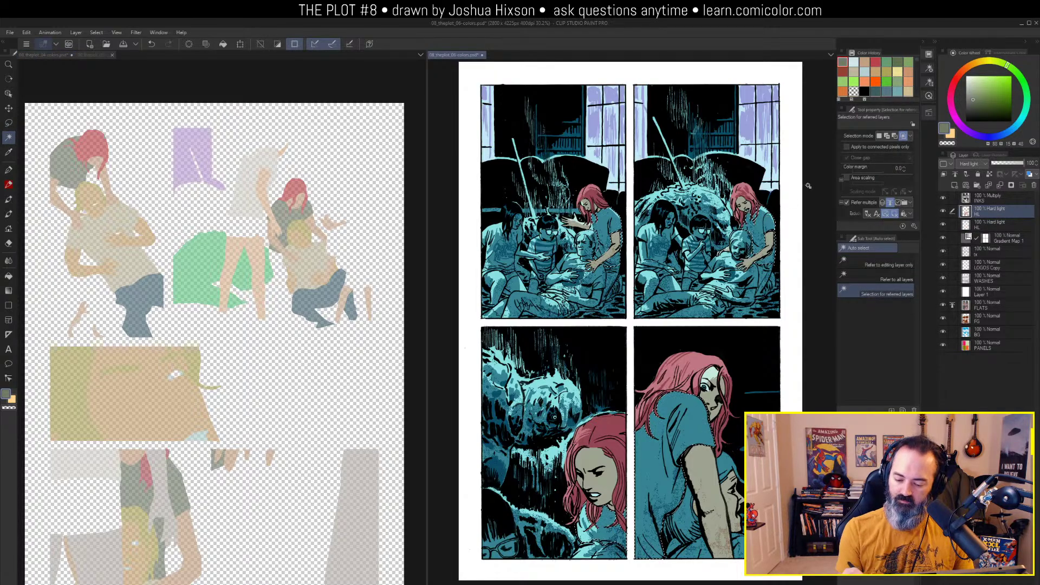
key(g)
click(768, 218)
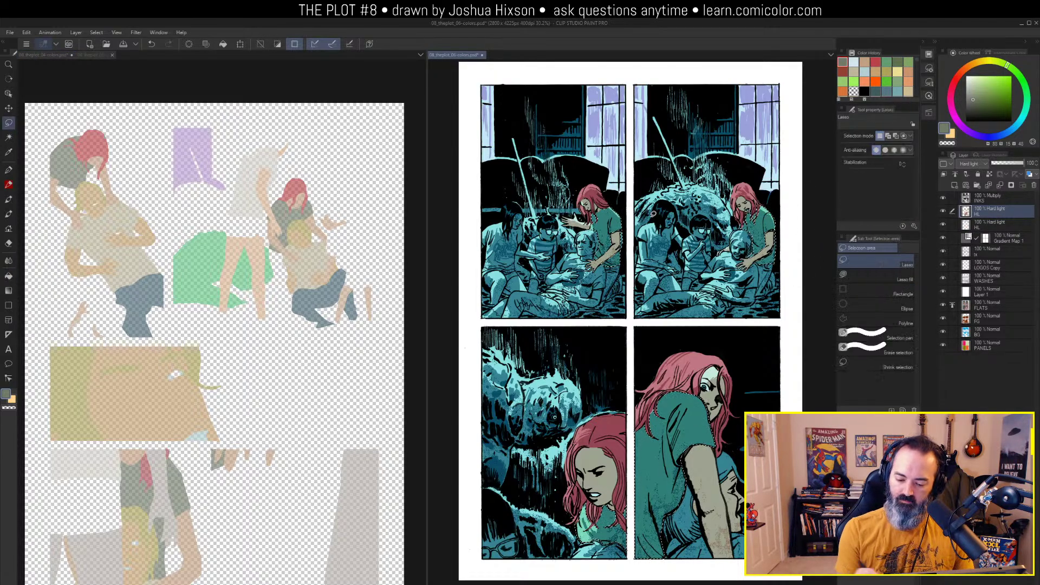
key(m)
Fill the reclining figure's hair across page 6 with the yellow-green blond hair color sampled from page 4
click(302, 223)
alt+click(302, 221)
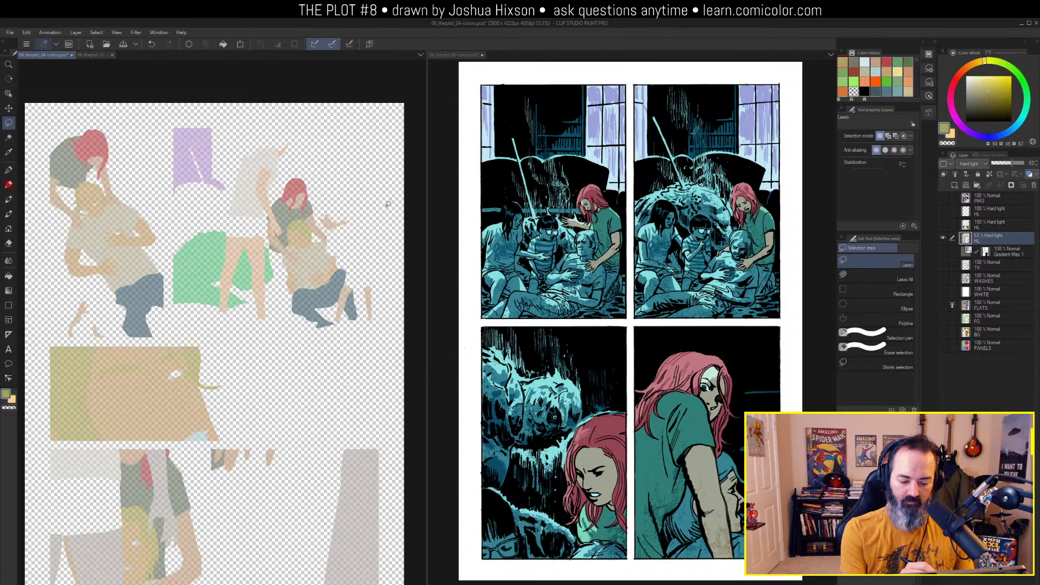
click(599, 218)
key(w)
click(591, 237)
key(g)
click(592, 237)
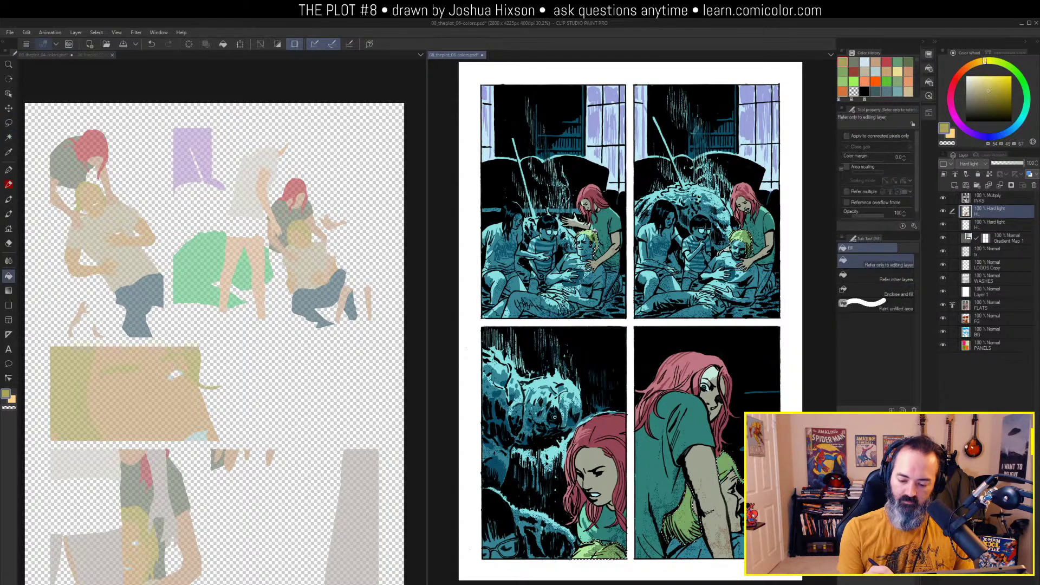
key(m)
click(654, 182)
Fill the blond figure's T-shirt in page 6's upper panels with the pale beige shirt color sampled from page 4
key(w)
click(310, 252)
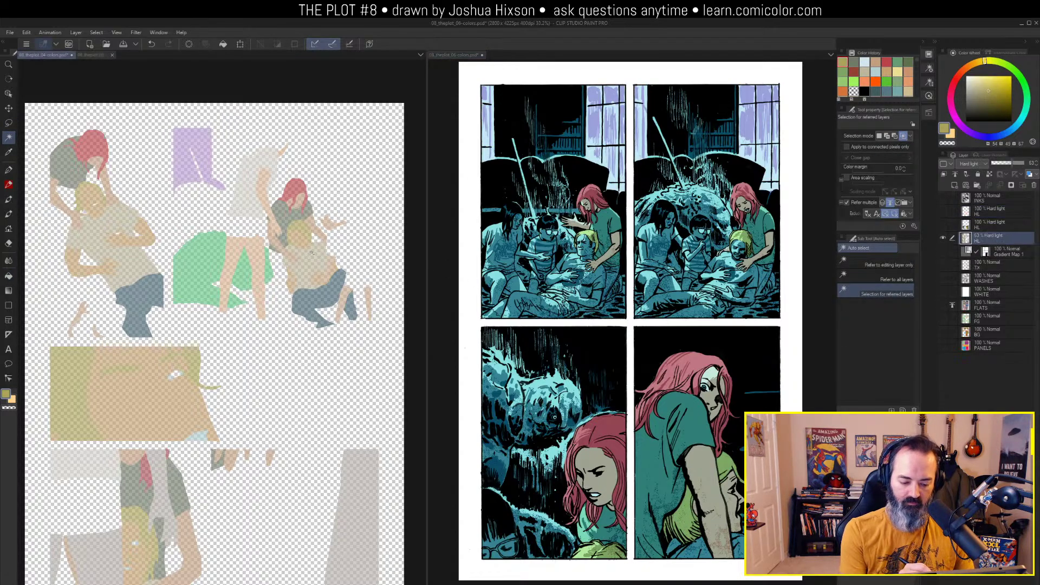
alt+click(327, 245)
key(m)
click(583, 258)
key(w)
click(583, 263)
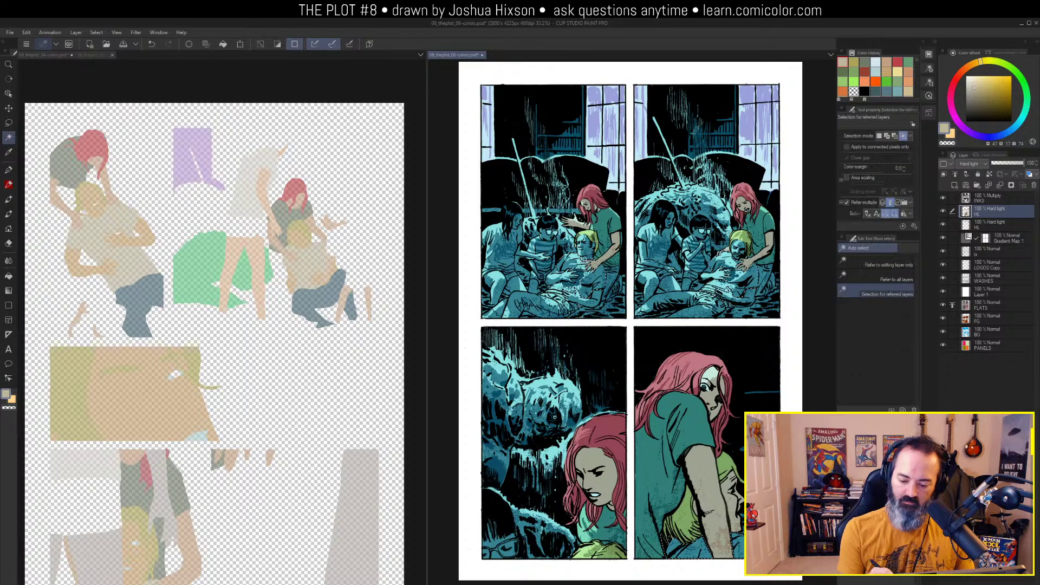
key(g)
click(583, 264)
key(m)
Fill the blond figure's face, arms and hands on page 6 with the warm skin color sampled from page 4
click(302, 243)
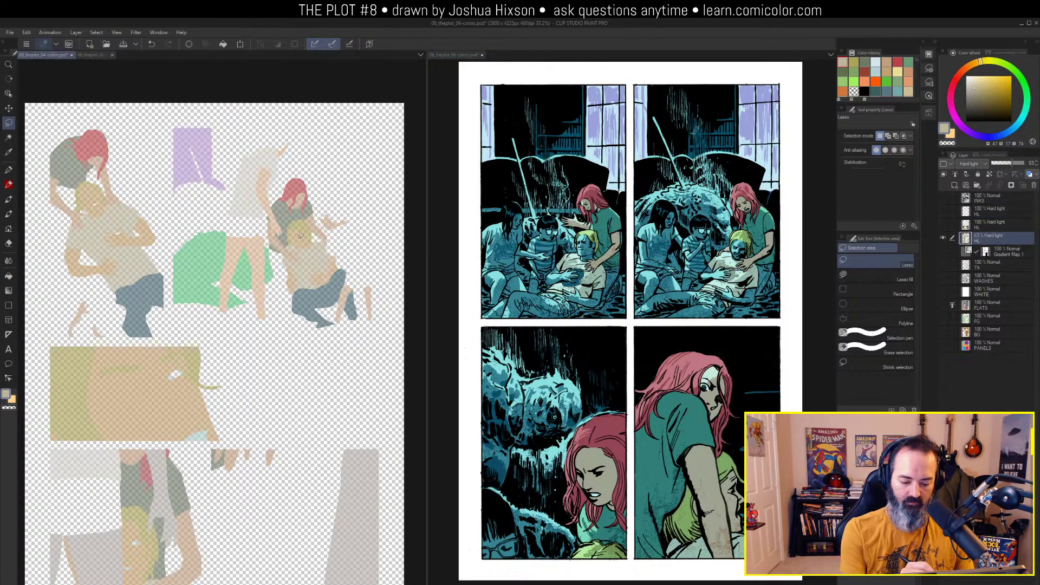
alt+click(300, 239)
click(617, 174)
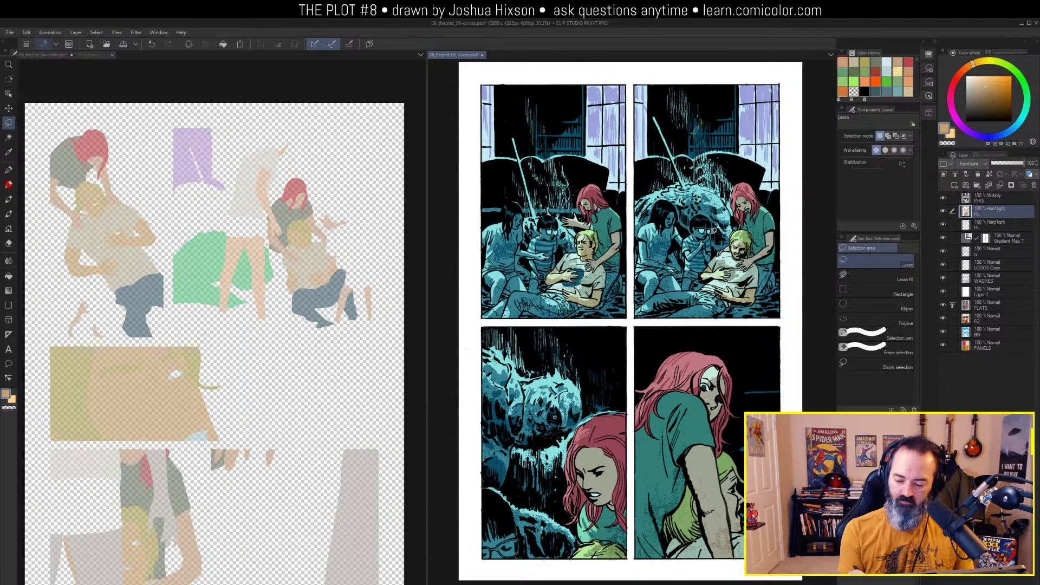
key(w)
Fill the blond figure's jeans in page 6's upper panels with the dark blue sampled from page 4
click(326, 296)
alt+click(327, 296)
click(564, 296)
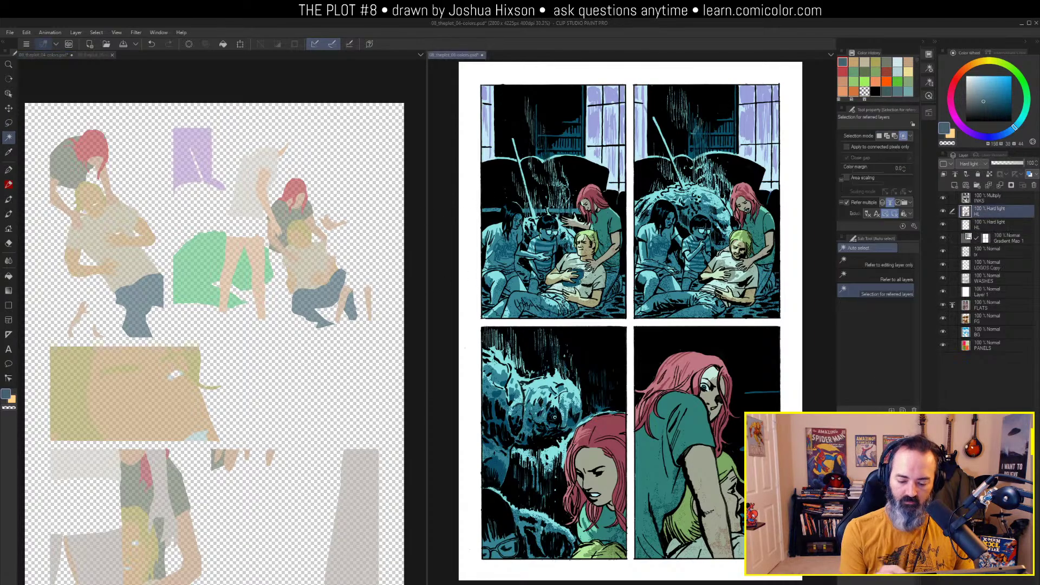
click(563, 296)
key(ctrl+d)
key(m)
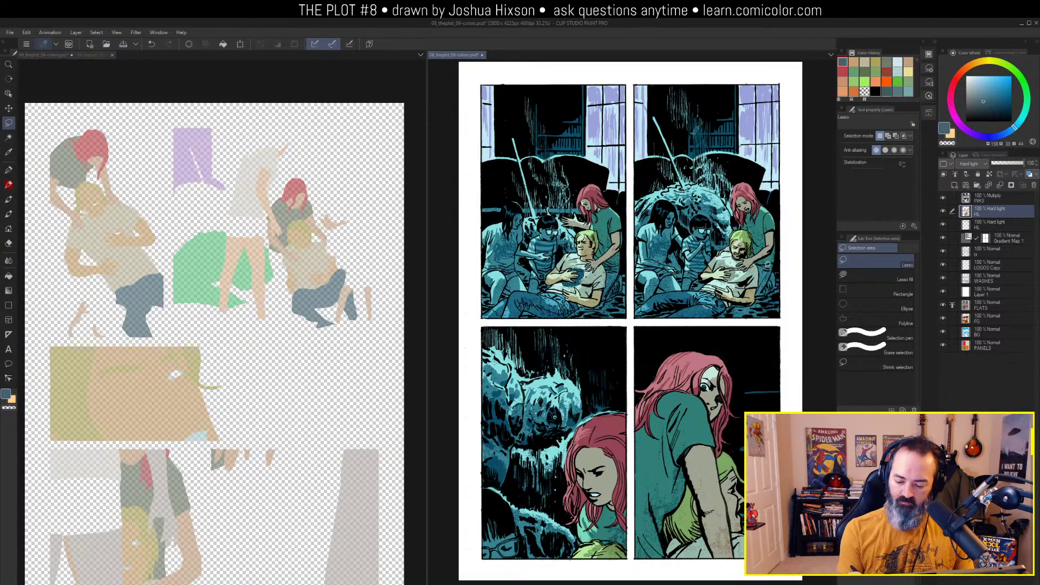
Fill the two dark-haired children's skin across page 6 with the peach skin color sampled from page 4
click(259, 249)
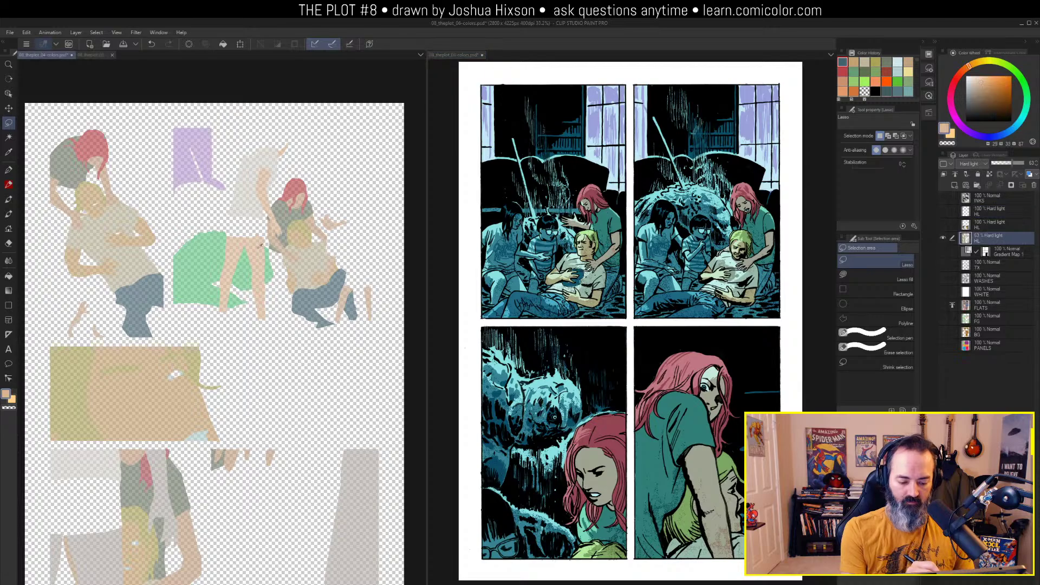
alt+click(259, 250)
click(553, 236)
key(w)
click(553, 236)
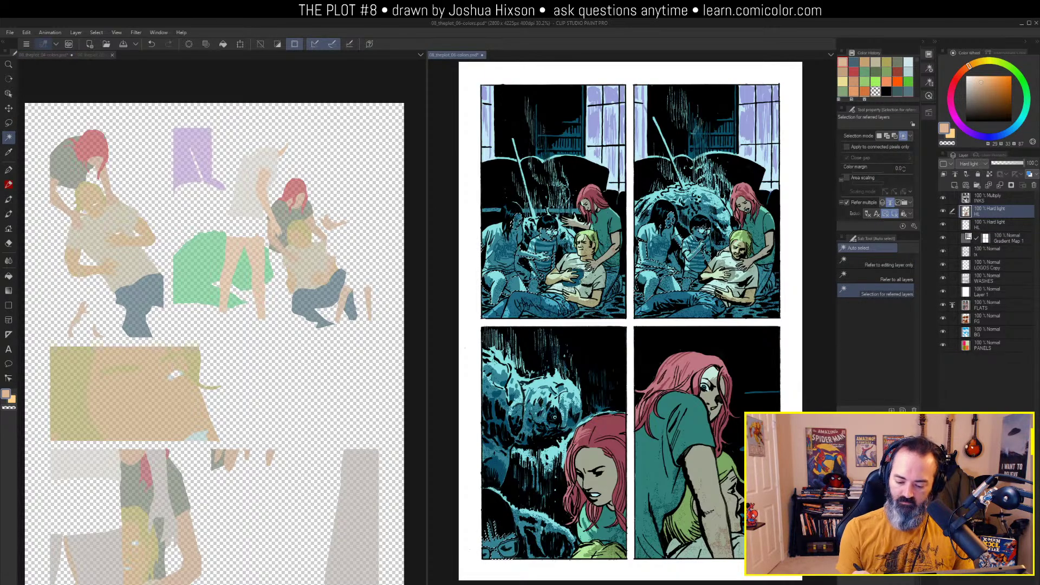
key(g)
click(550, 233)
key(l)
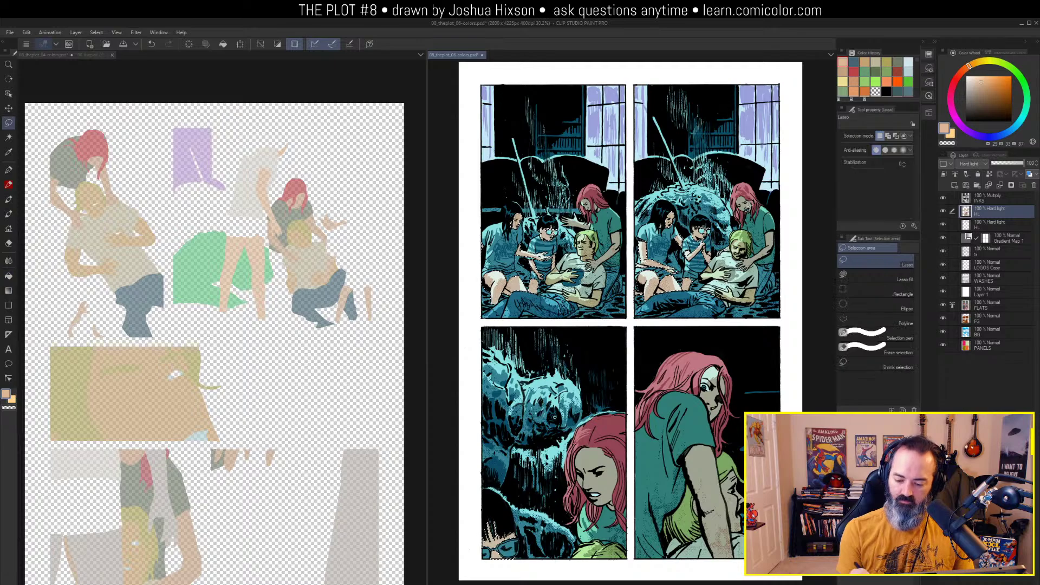
key(ctrl+d)
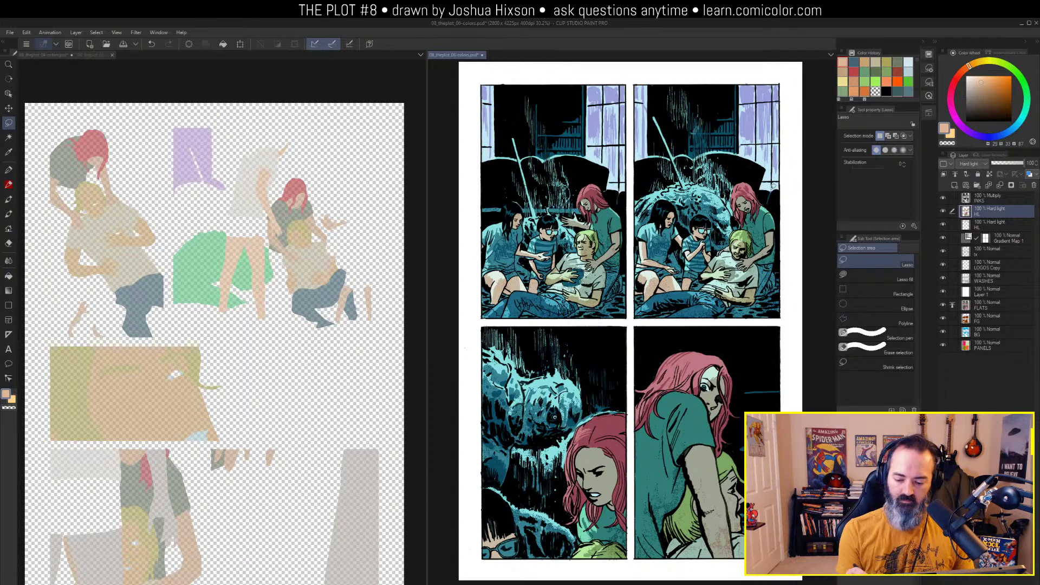
Fill the dark-haired girl's T-shirt in page 6's upper panels with the off-white shirt color sampled from page 4
key(w)
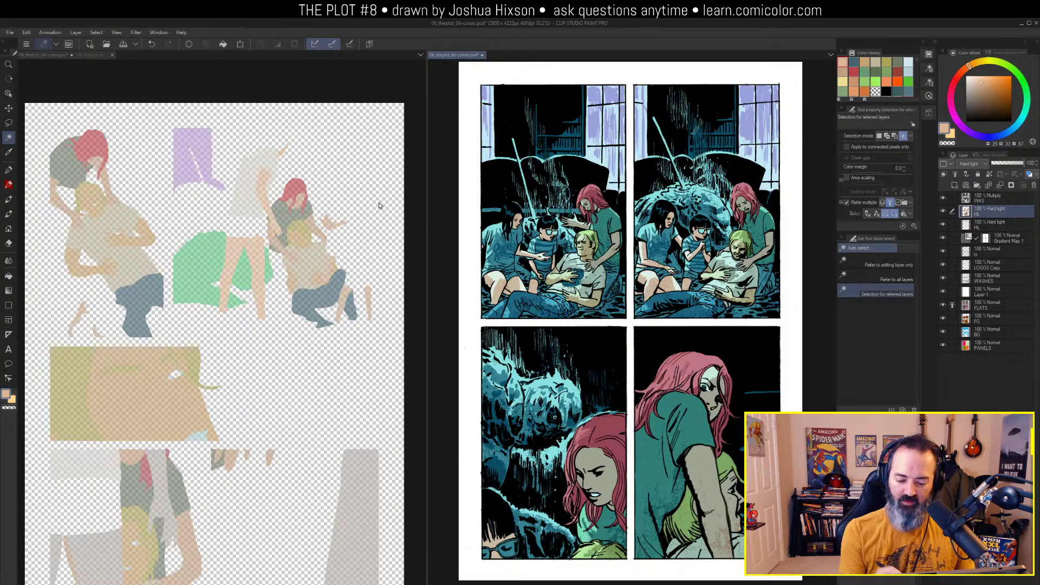
click(251, 176)
click(593, 149)
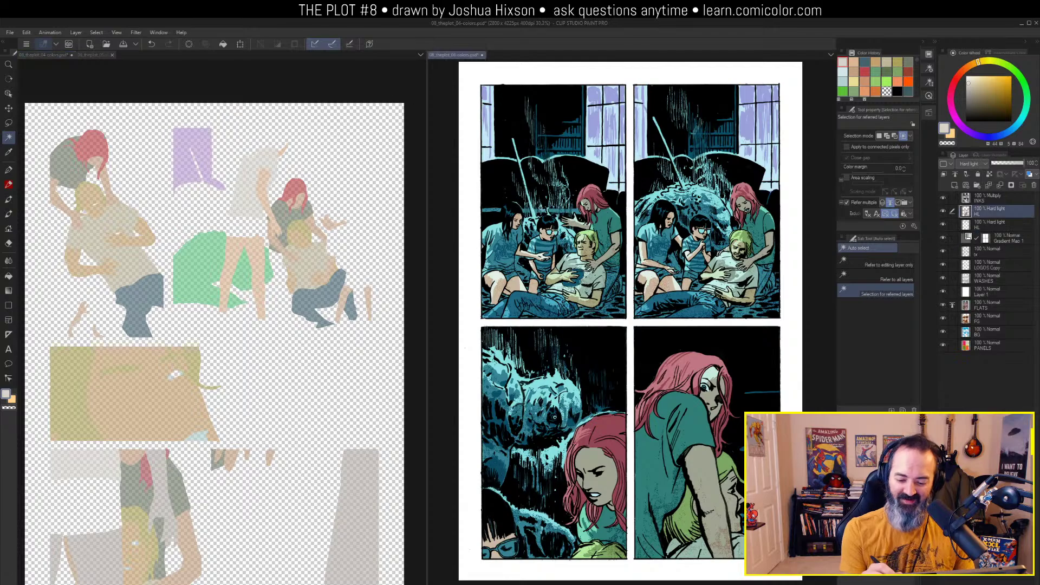
click(510, 239)
key(g)
key(alt+BackSpace)
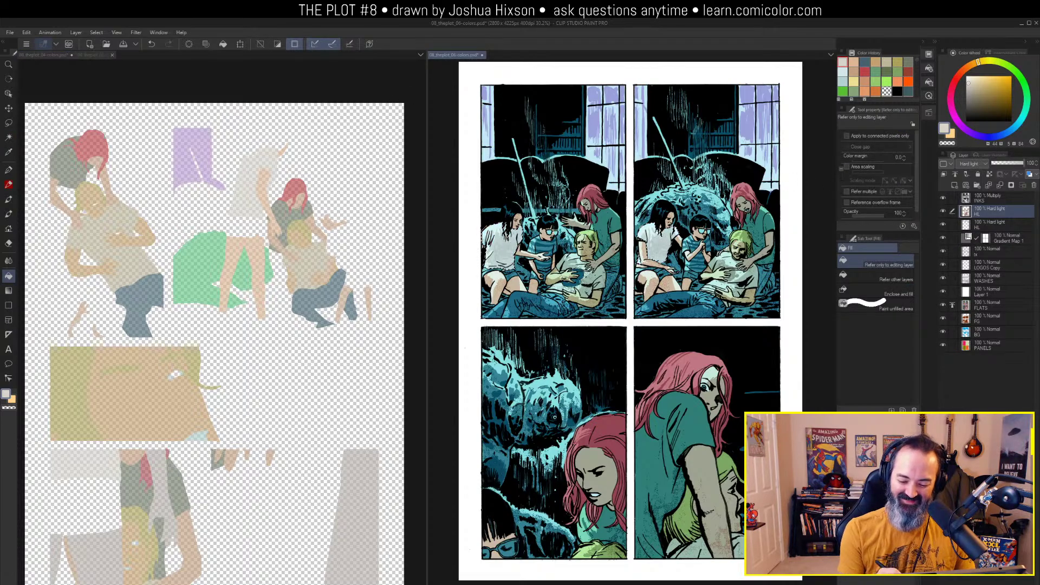
key(m)
key(ctrl+d)
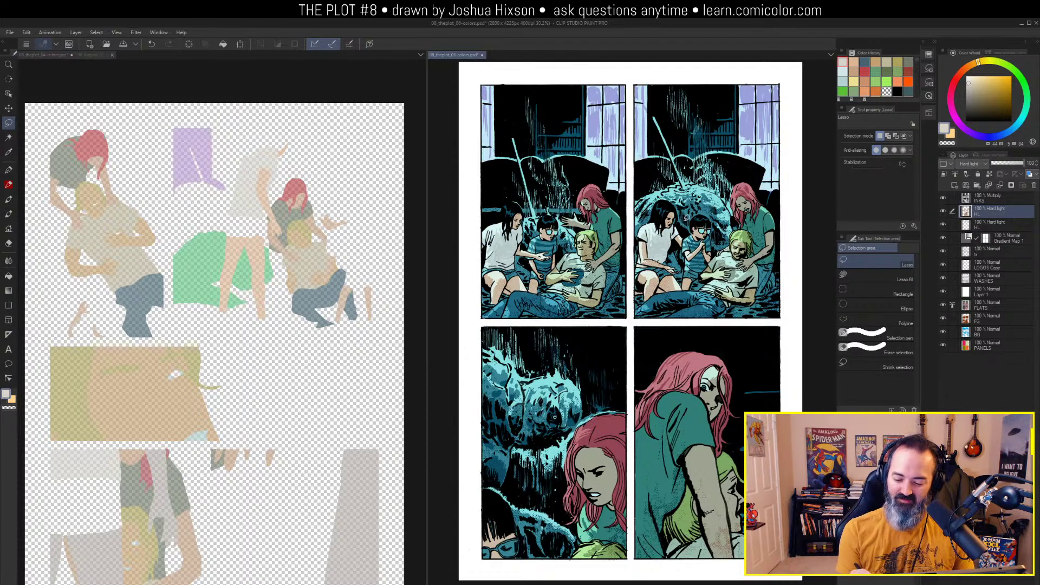
Sample the dark blue jeans color from page 4's color layer
key(w)
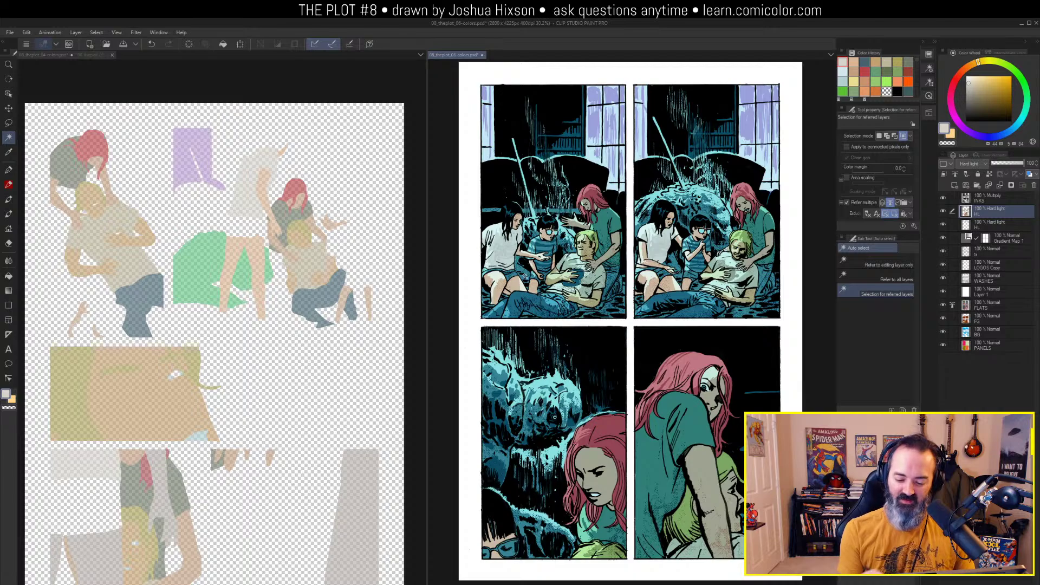
alt+click(333, 298)
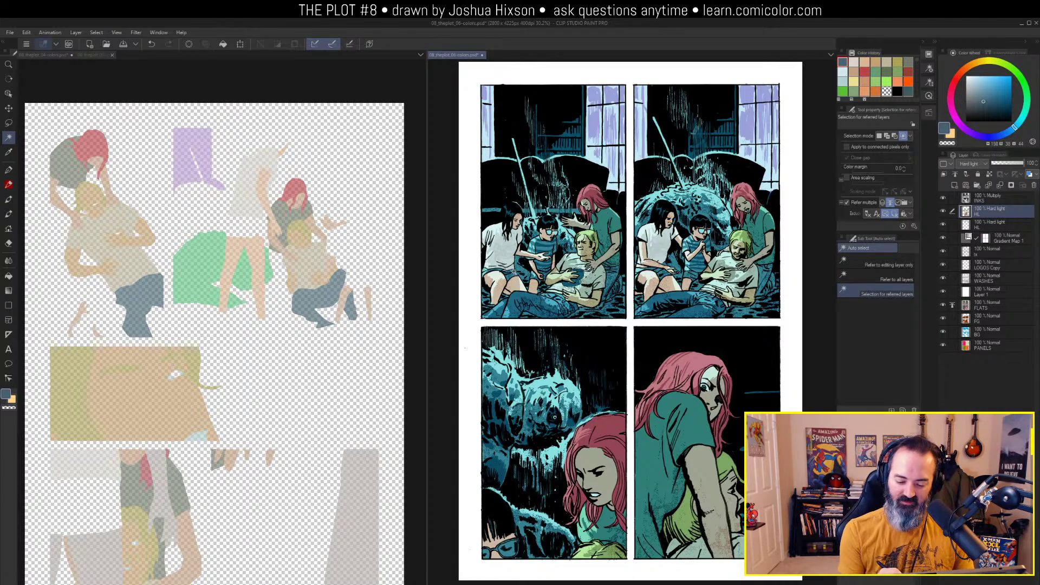
key(m)
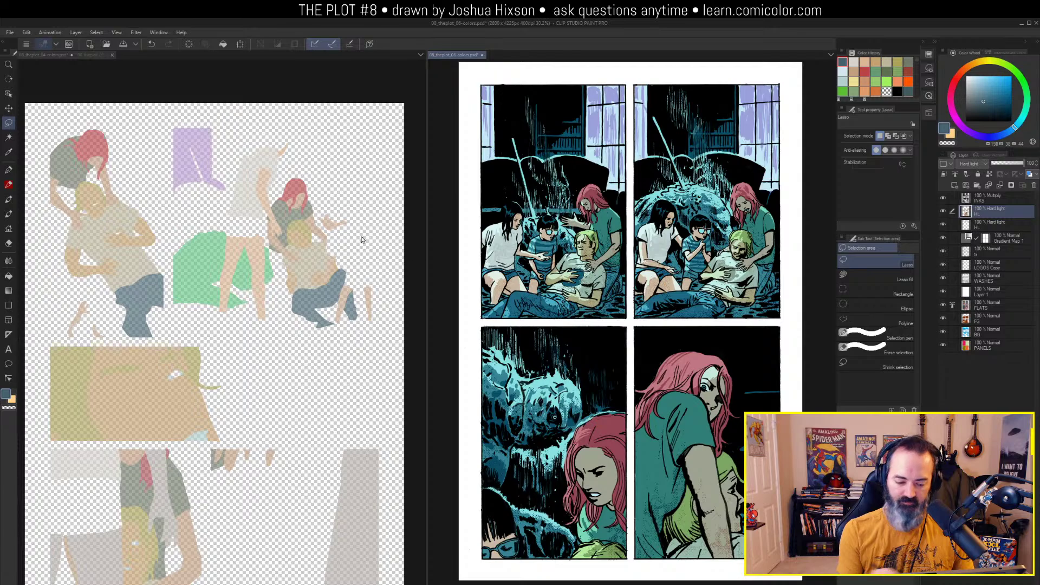
Sample the red hair color from page 4, mute it, and fill the blood stain on the reclining figure's shirt on page 6
key(w)
alt+click(295, 186)
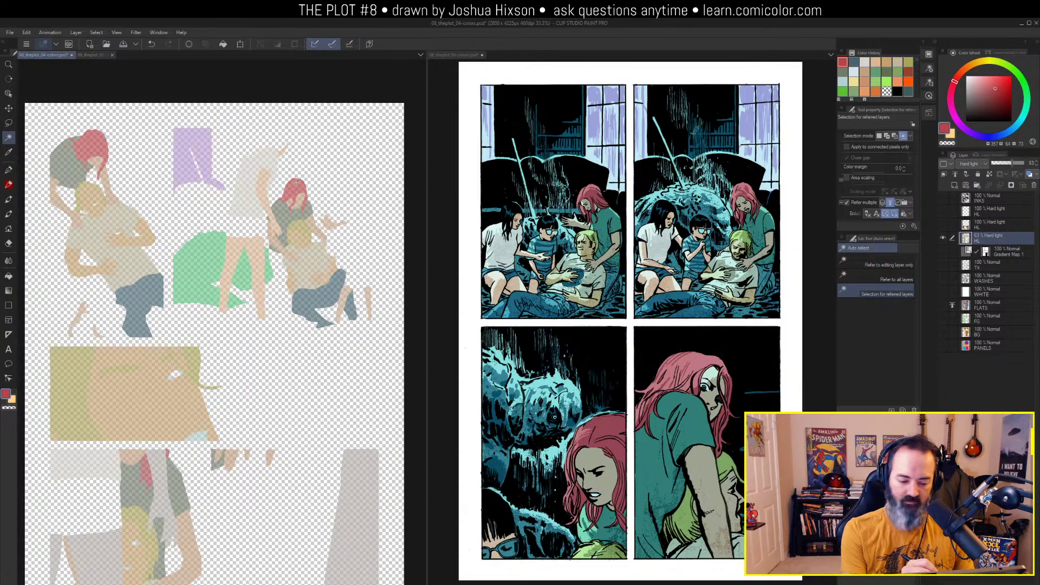
key(m)
key(w)
drag(995, 89, 989, 95)
key(m)
click(577, 275)
key(w)
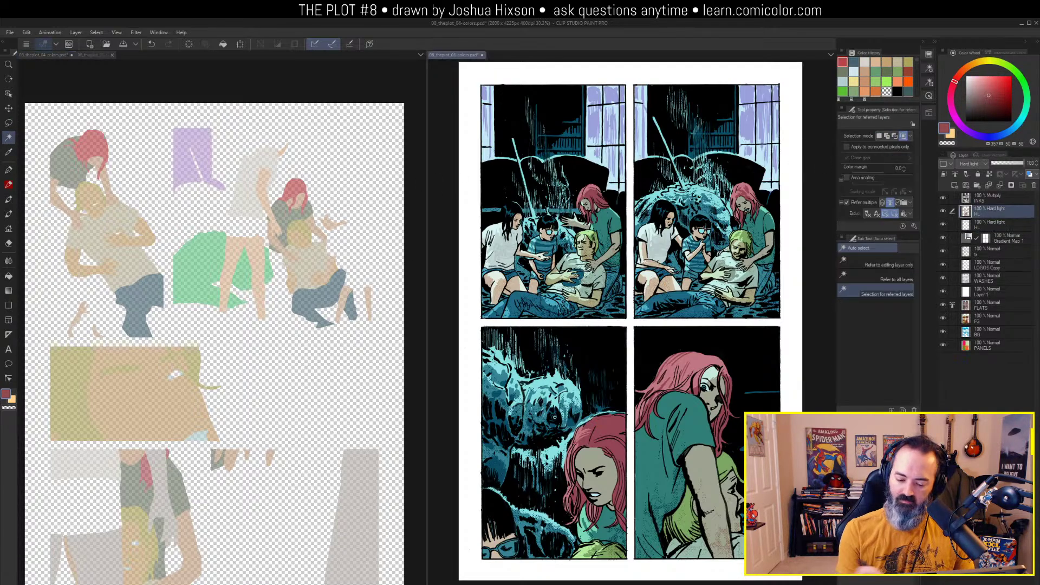
key(m)
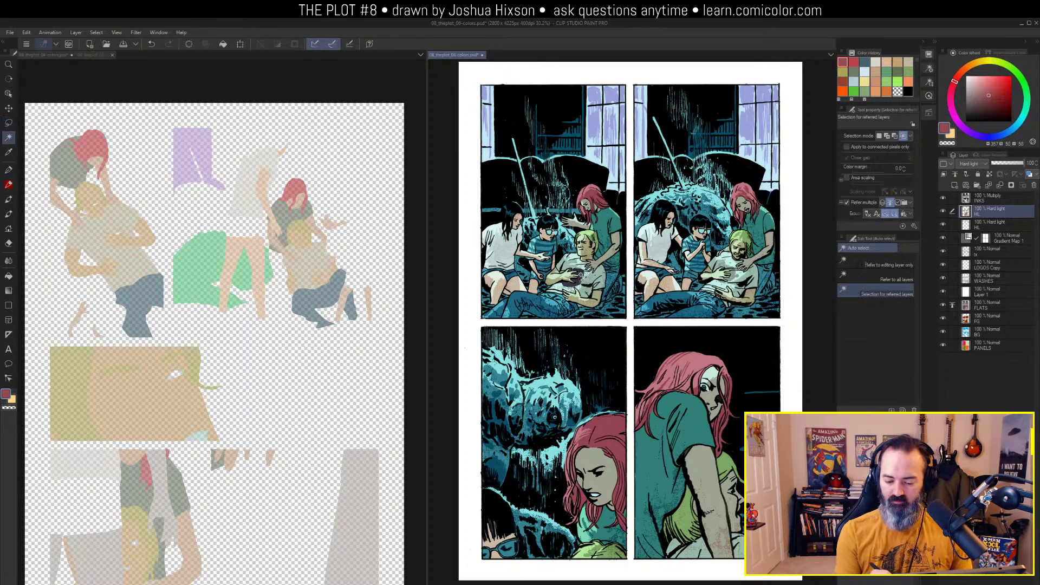
Raise the luminosity of the blood stain color on page 6 to 18 with a Hue/Saturation/Luminosity adjustment
key(w)
key(ctrl+u)
drag(786, 177, 797, 181)
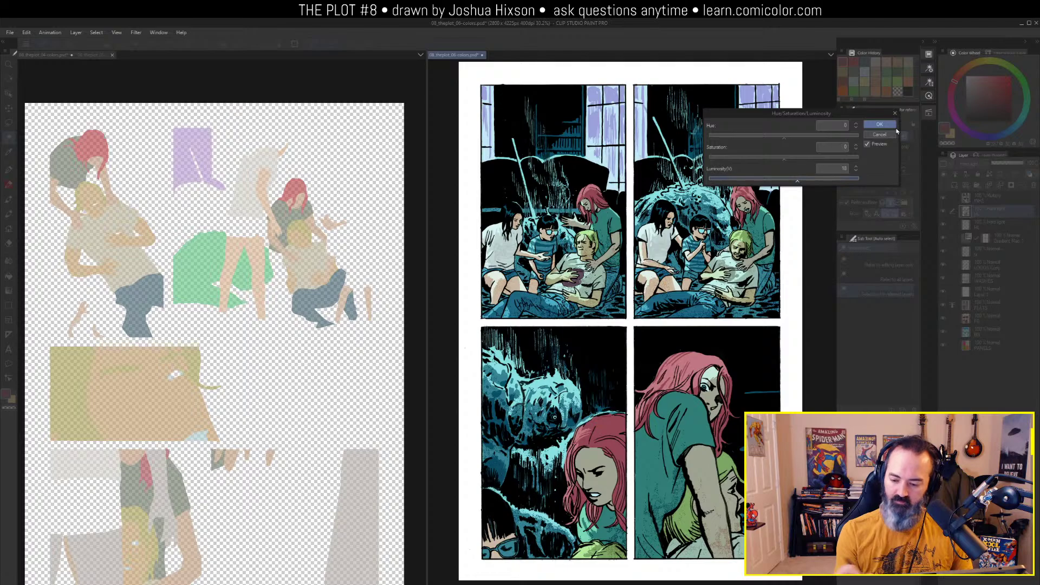
click(896, 127)
key(m)
key(ctrl+minus)
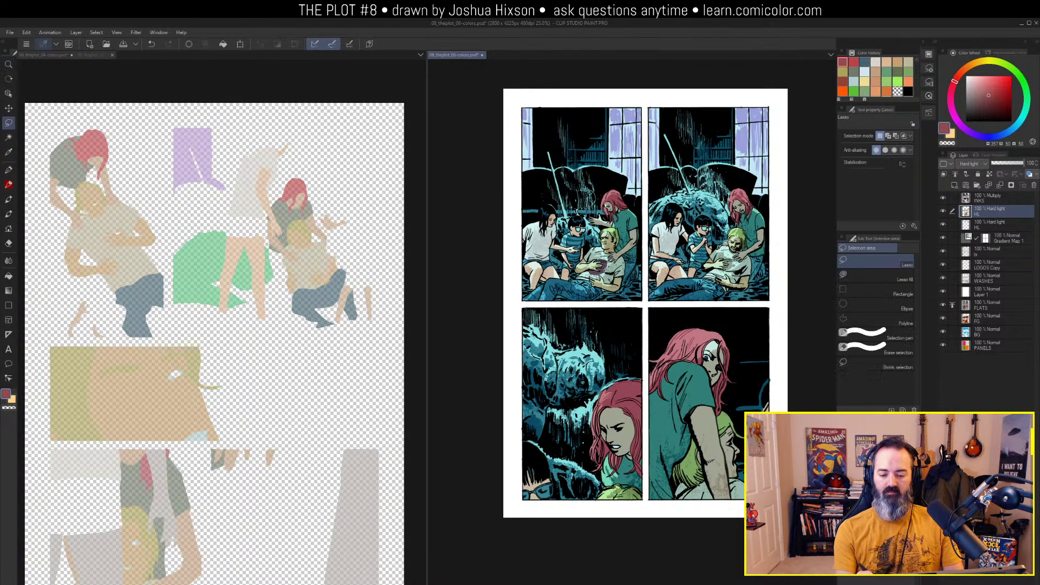
Examine page 4's lower panels with all layers shown and with only the Hard light color layer visible
drag(736, 201, 706, 215)
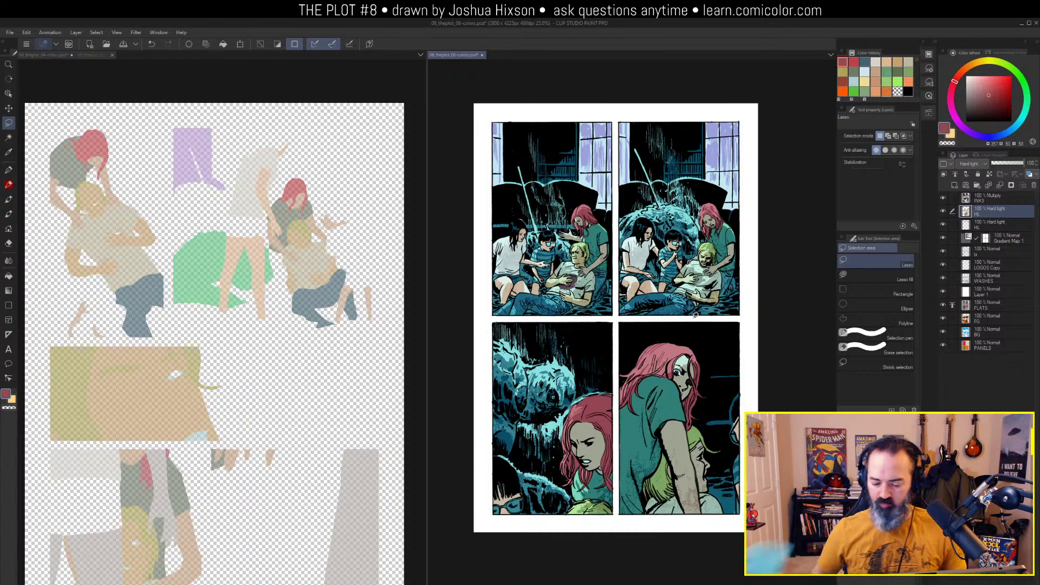
drag(339, 369, 332, 231)
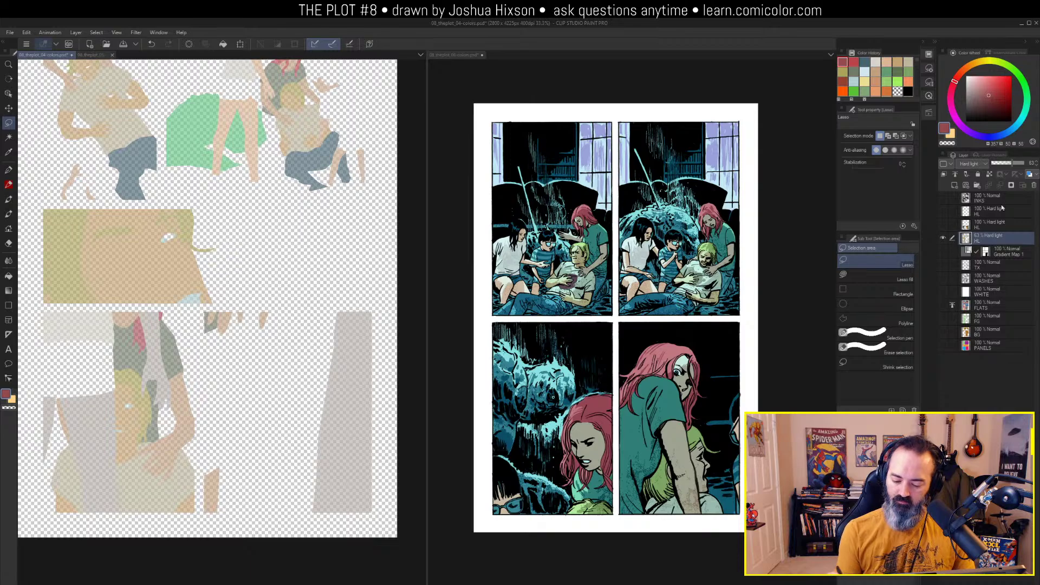
key(b)
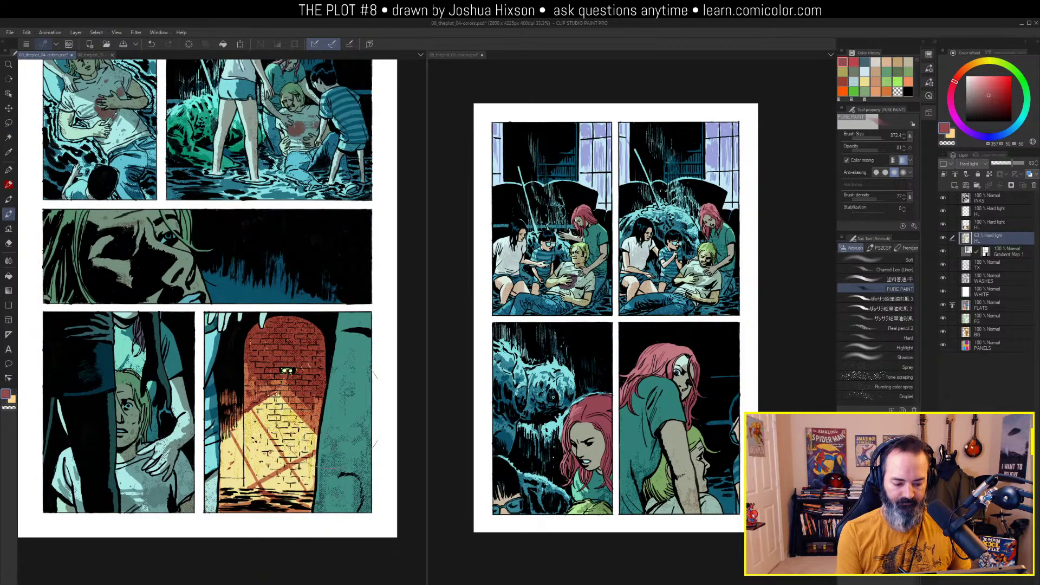
alt+click(943, 239)
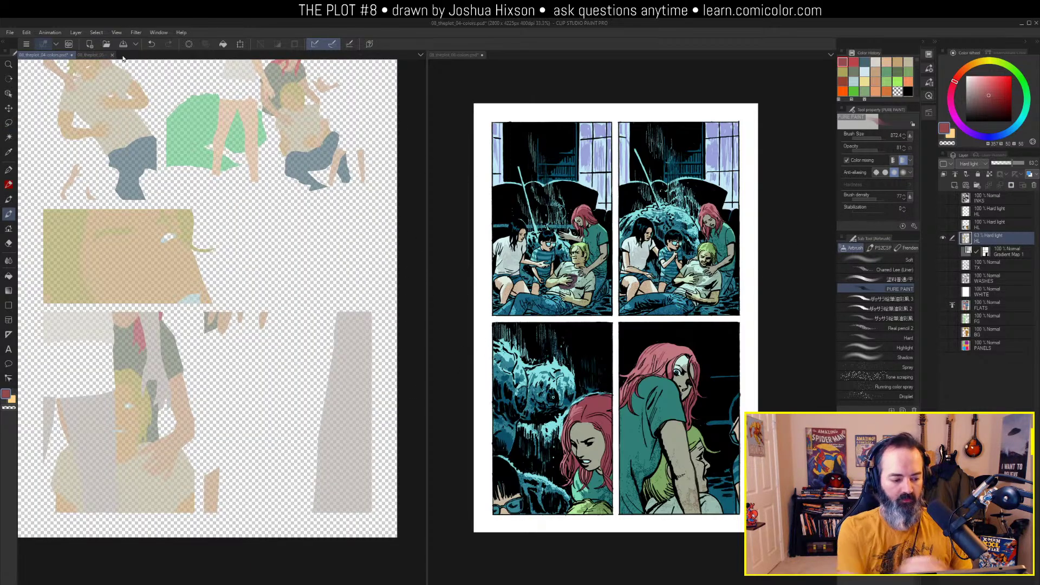
Switch to page 5, inspect its Hard light layers in isolation, and sample the green floor color from the upper one
click(93, 54)
scroll(226, 322, down, 2)
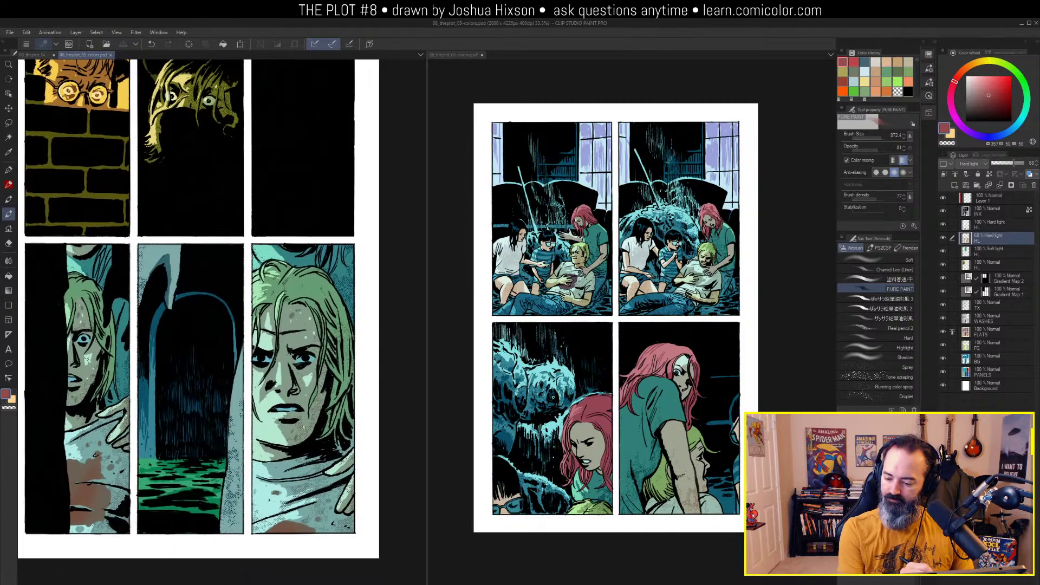
alt+click(943, 238)
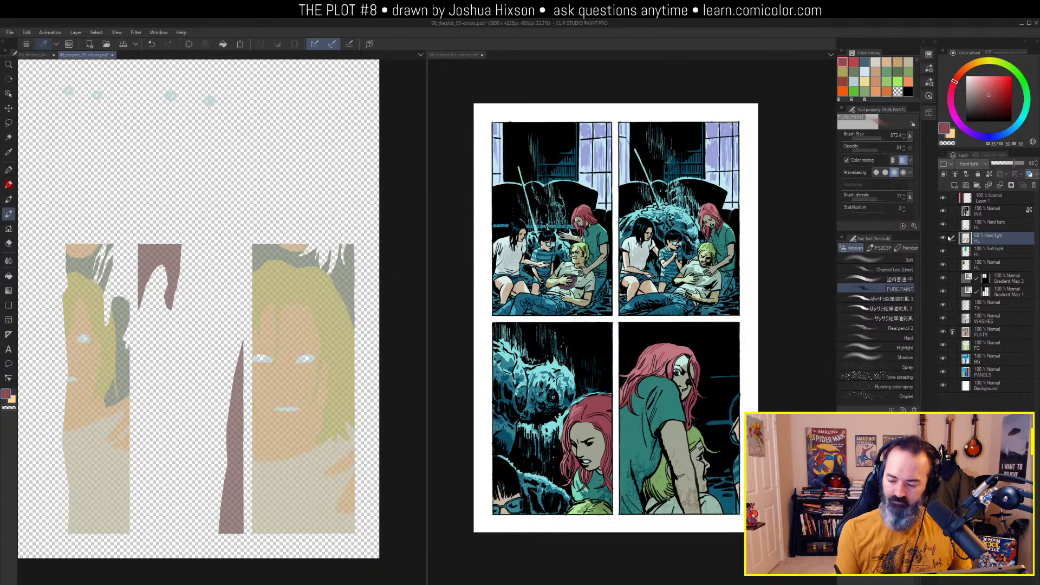
alt+click(943, 238)
alt+click(943, 225)
alt+click(185, 475)
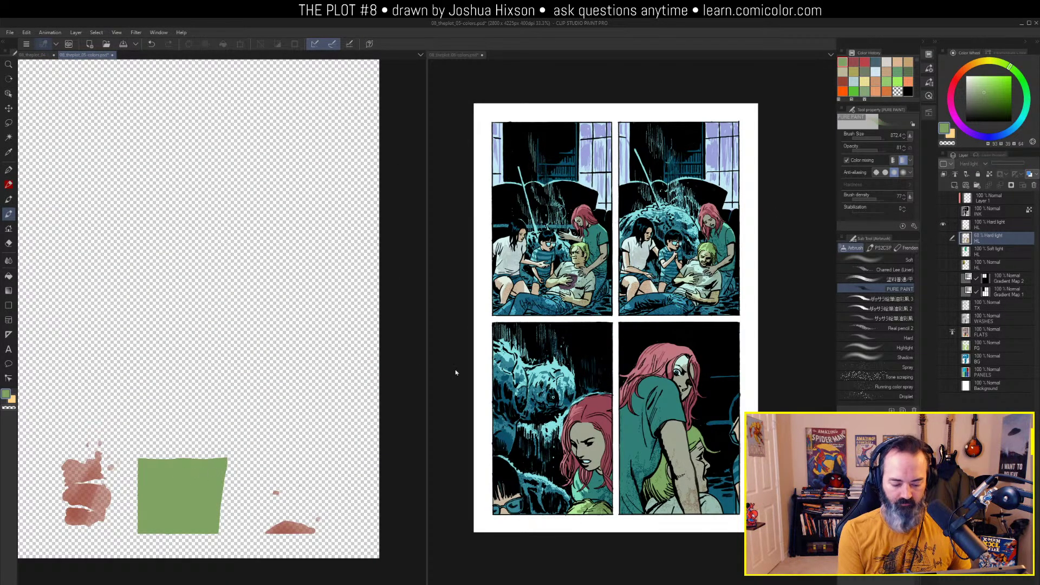
alt+click(943, 225)
Fill the floor areas across page 6 with the green sampled from page 5
key(w)
click(721, 314)
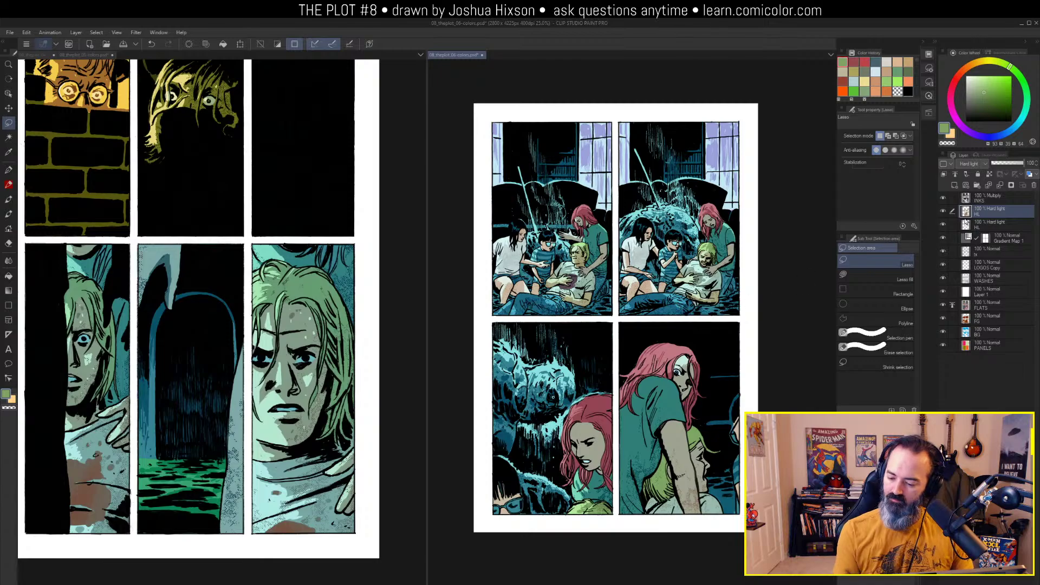
click(878, 294)
click(724, 304)
key(g)
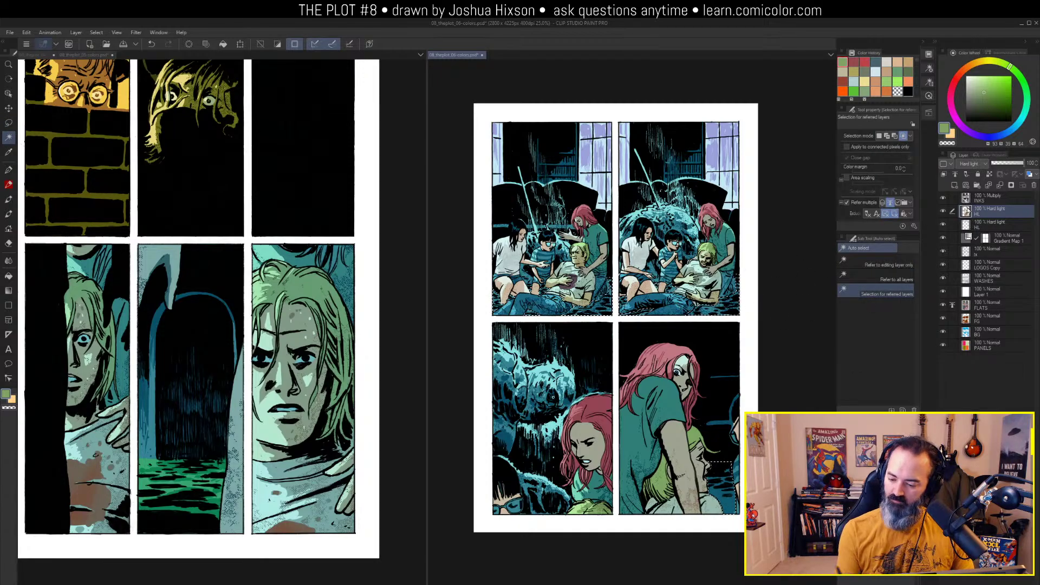
key(m)
key(ctrl+d)
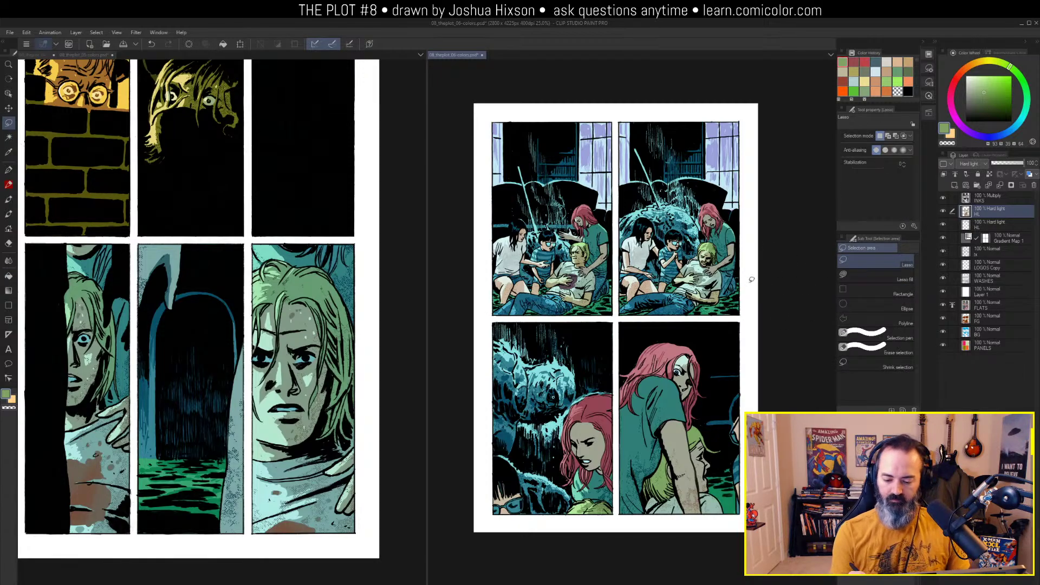
Reduce the saturation of the selected Hard light color on page 6 by 21
drag(760, 228, 742, 203)
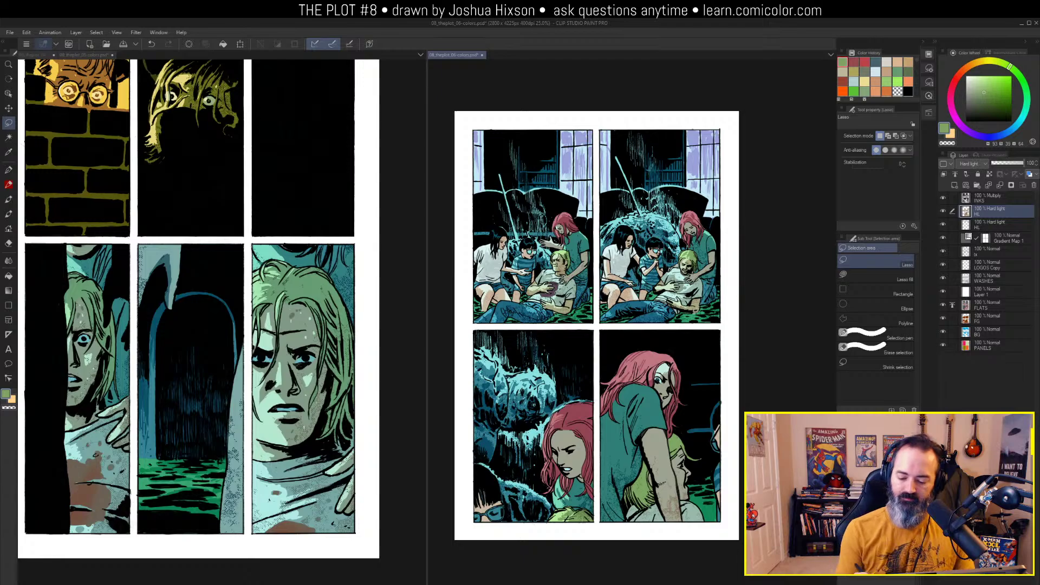
key(w)
key(ctrl+u)
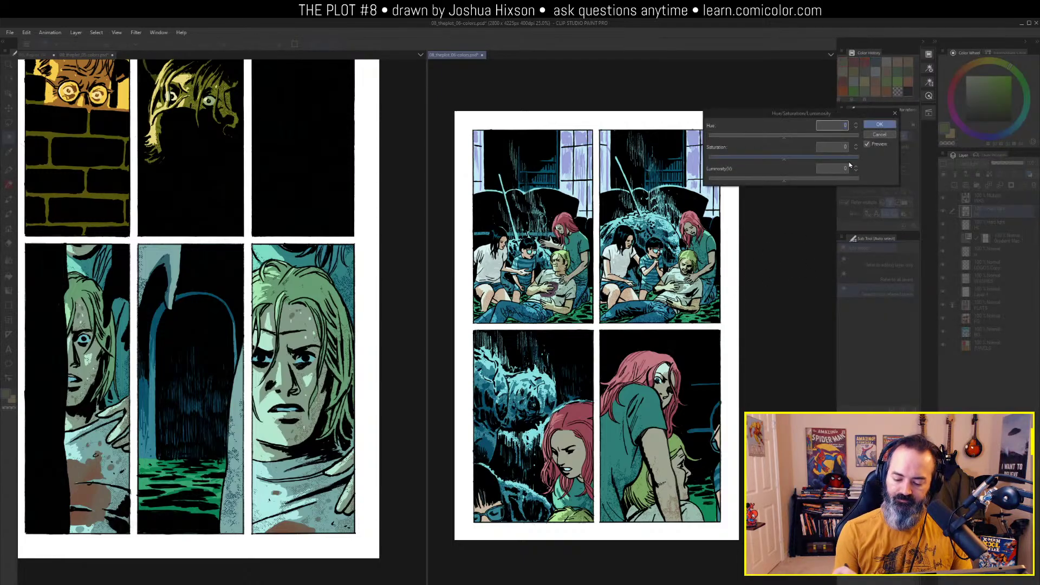
drag(782, 158, 768, 158)
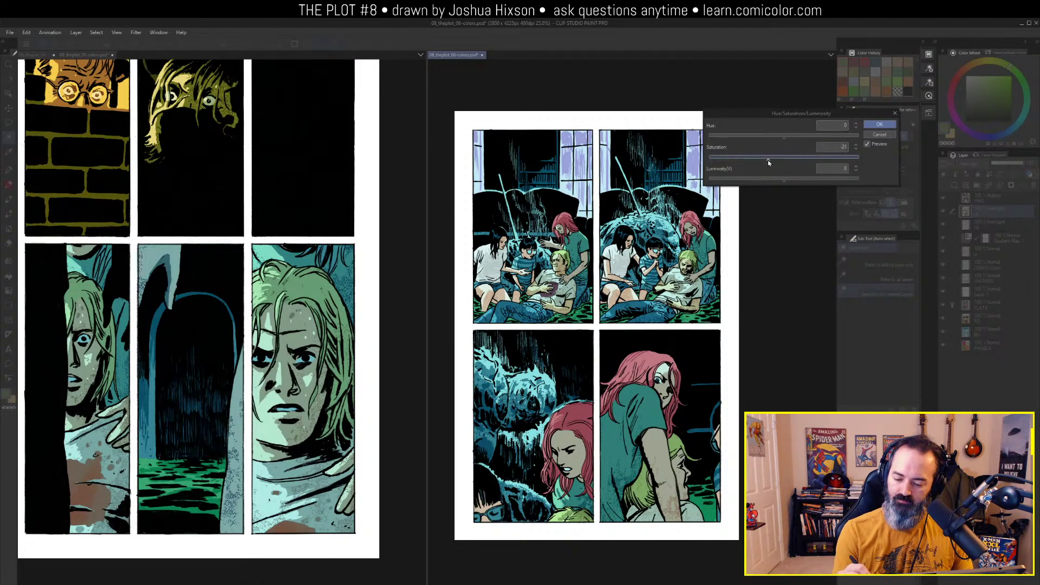
click(879, 125)
key(ctrl+d)
key(m)
Lower the opacity of page 6's Hard light color layer to 64%
drag(731, 291, 761, 253)
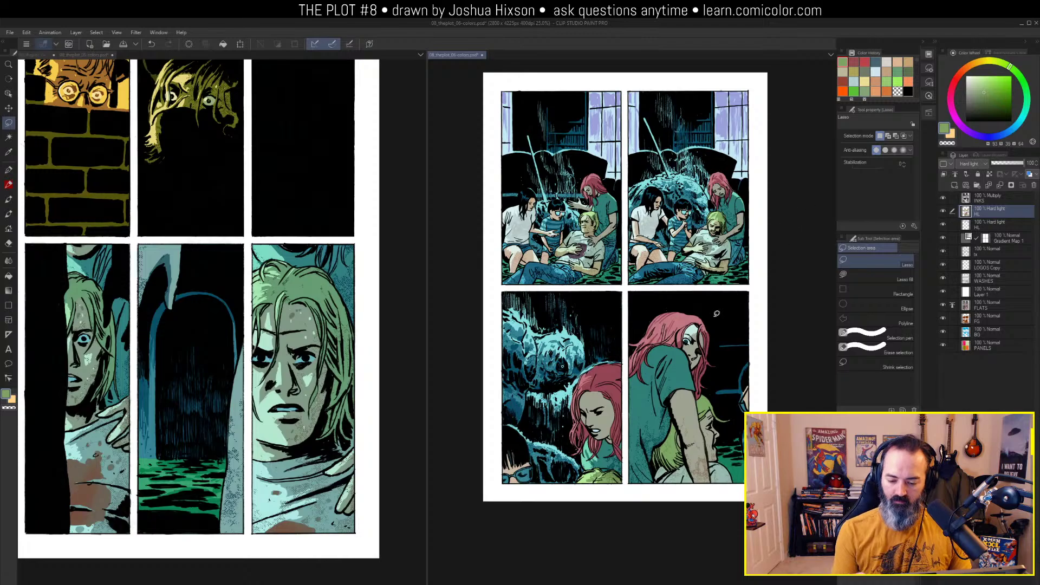
drag(720, 213, 697, 226)
key(ctrl+a)
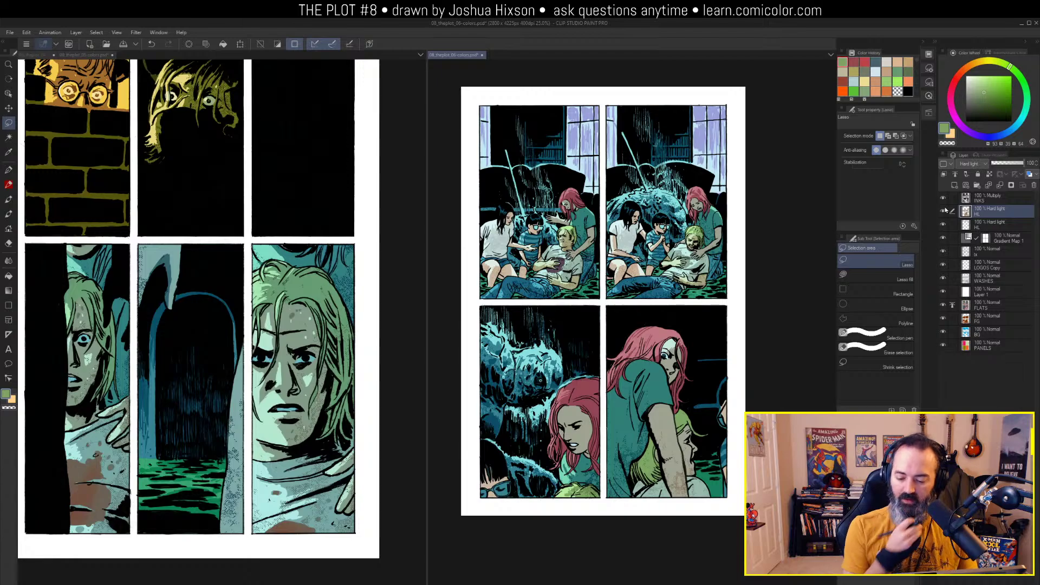
click(1009, 163)
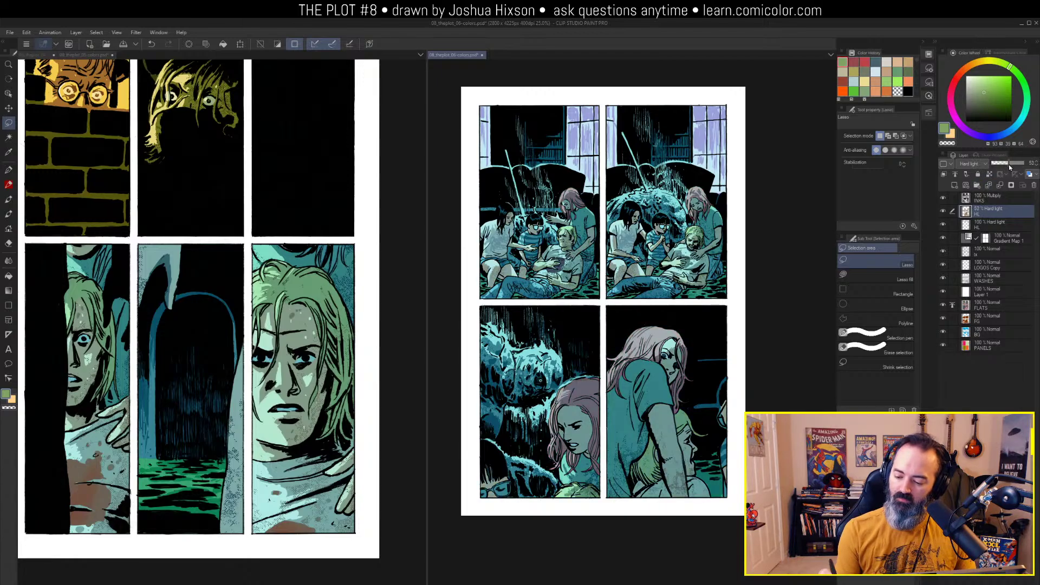
drag(1010, 164, 1012, 168)
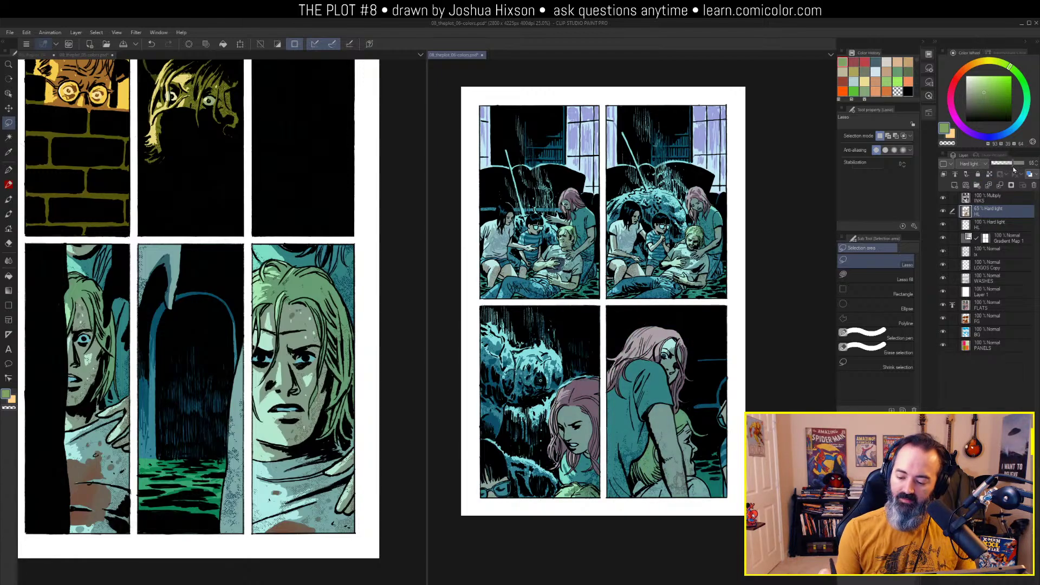
key(ctrl+d)
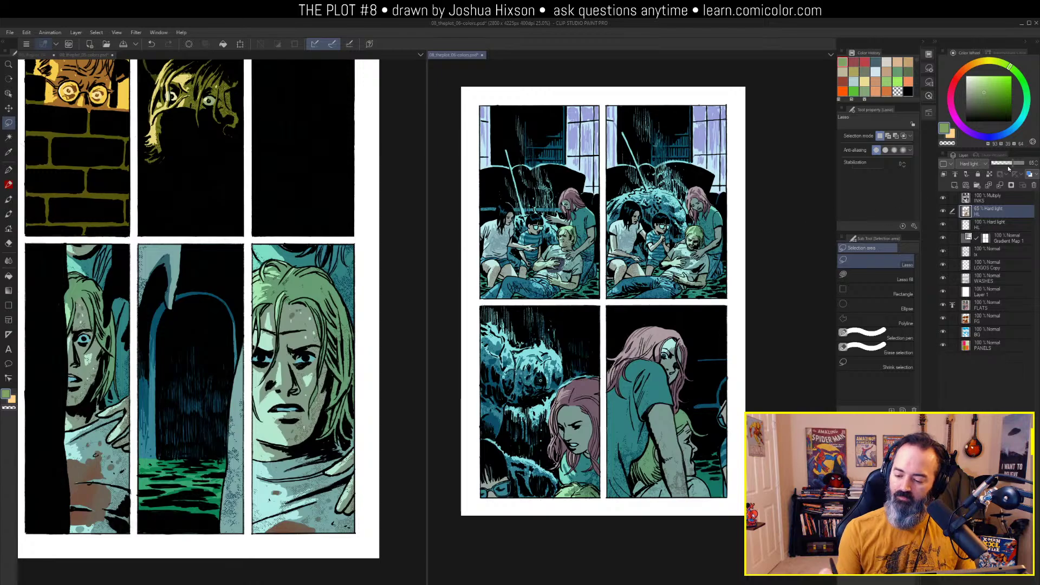
drag(1009, 169, 1014, 168)
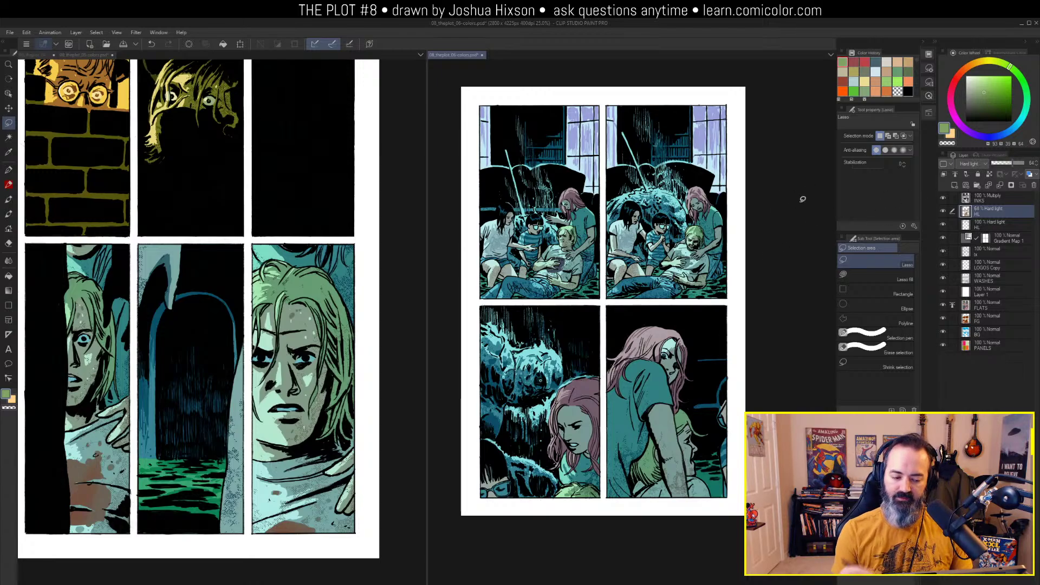
Set page 6's Hard light color layer to 72% opacity and select the creature's flat areas across the panels
click(1017, 168)
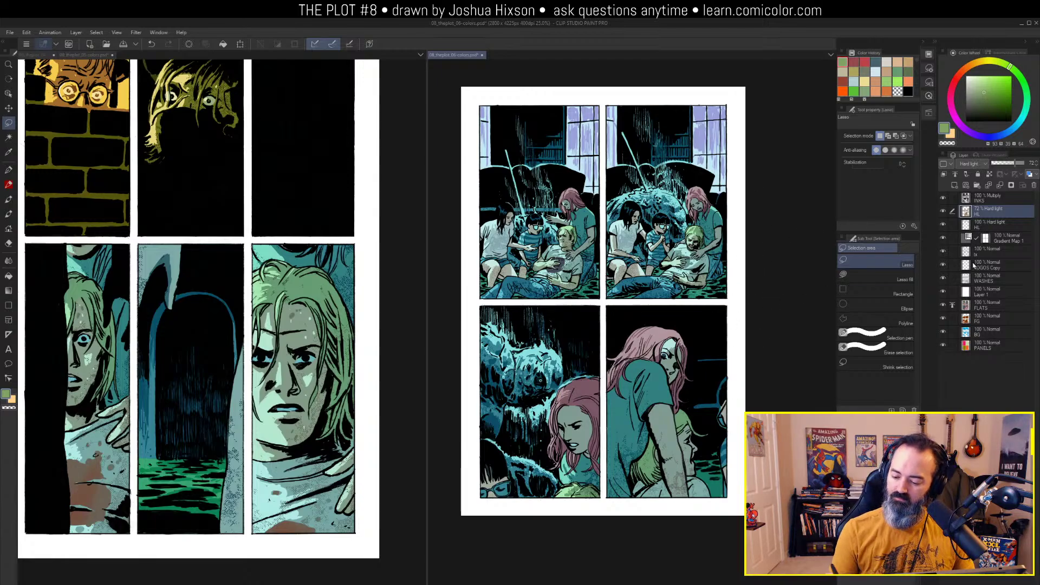
key(w)
click(539, 222)
key(q)
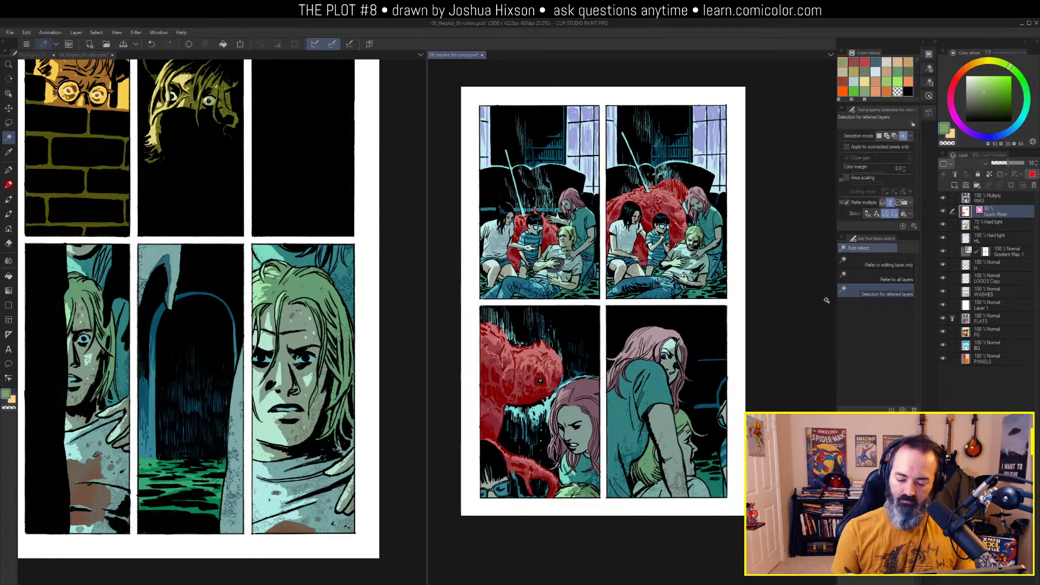
key(q)
Extend the creature selection with the Lasso around the splatter and dark areas beside it in the second panel
key(/)
click(611, 260)
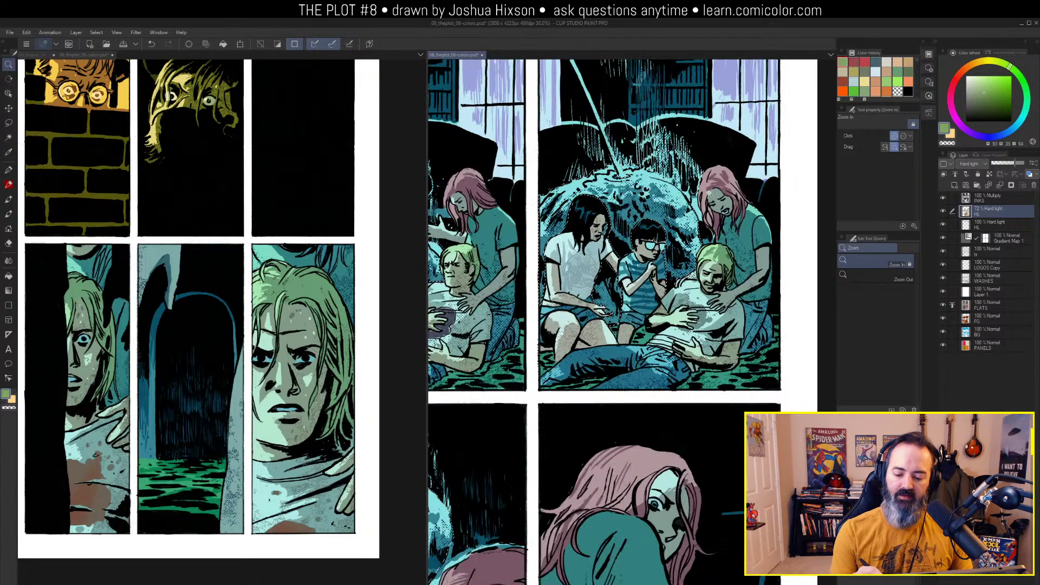
click(612, 260)
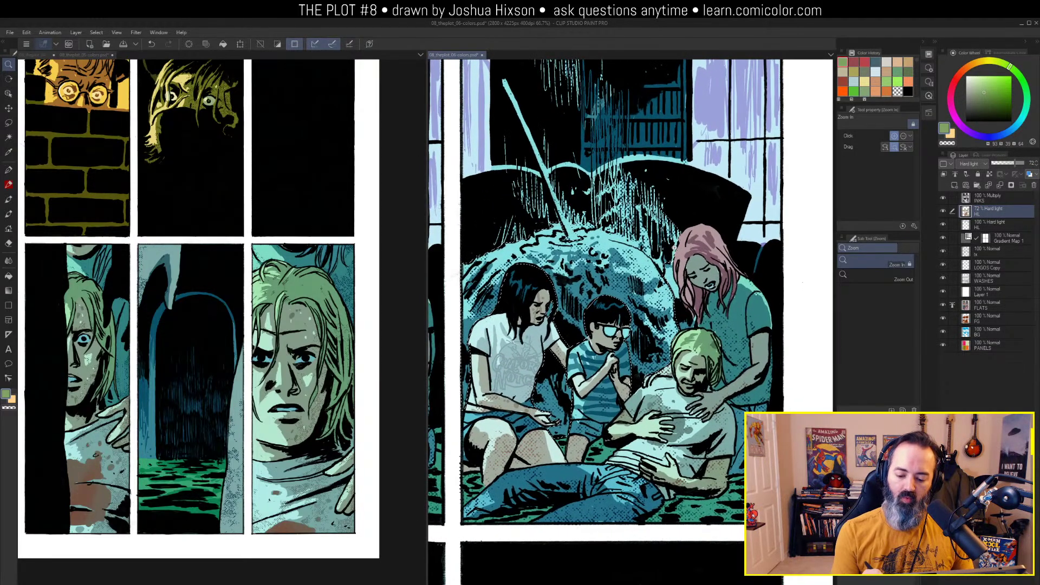
key(m)
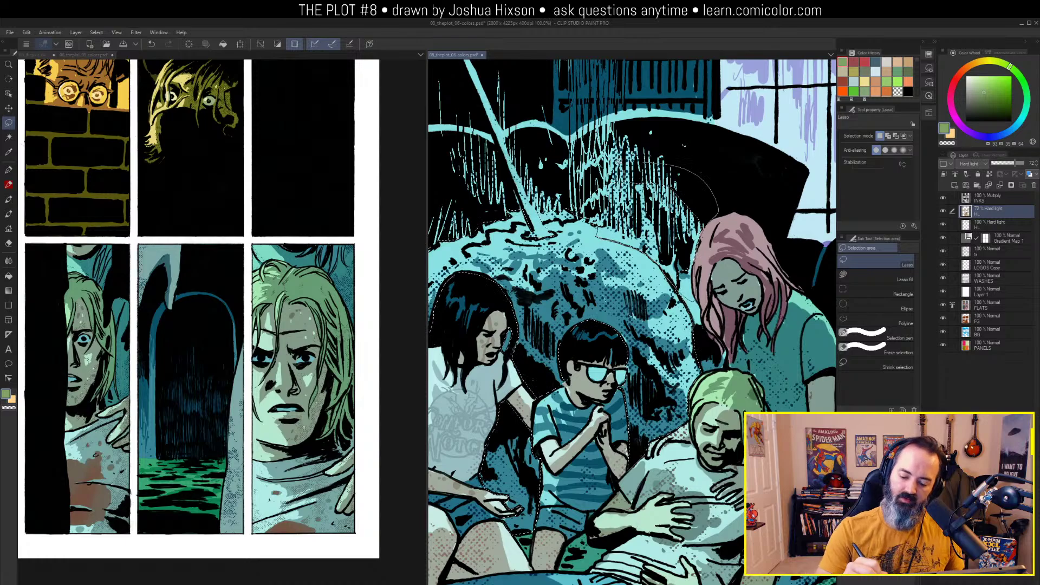
key(slash)
alt+click(707, 226)
alt+click(709, 226)
alt+click(711, 226)
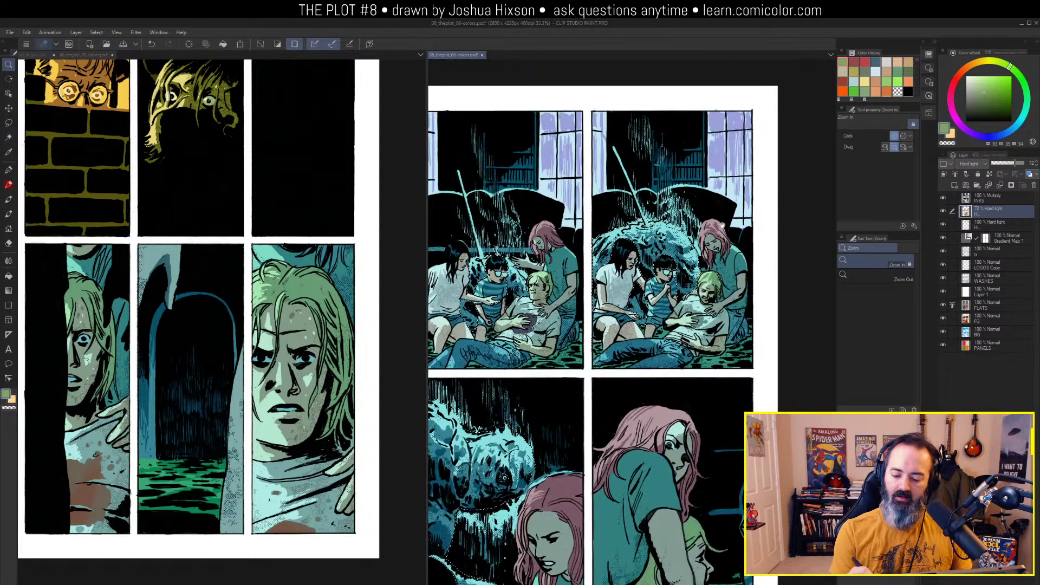
scroll(704, 216, down, 1)
click(648, 201)
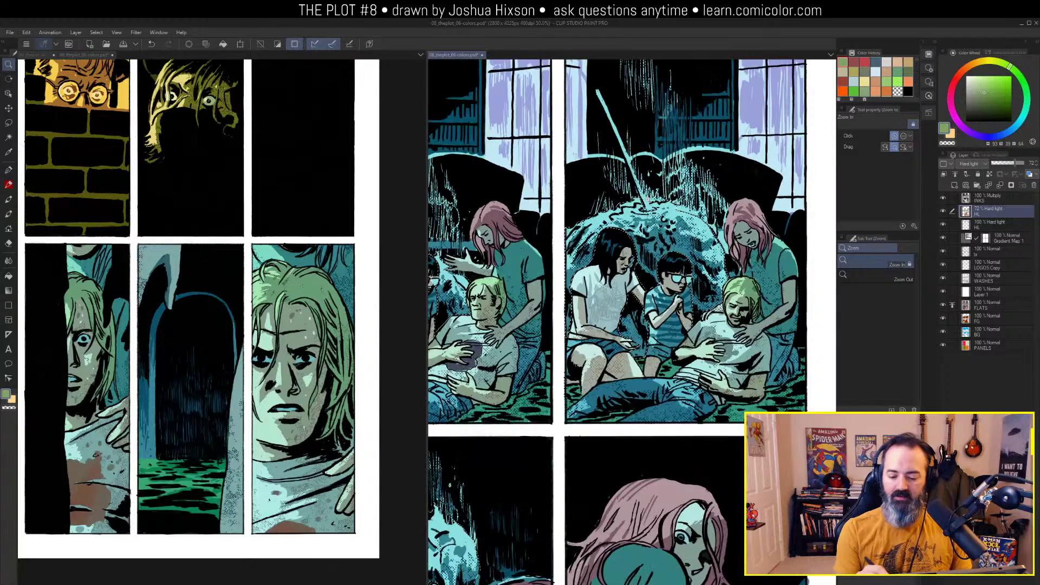
click(645, 200)
key(m)
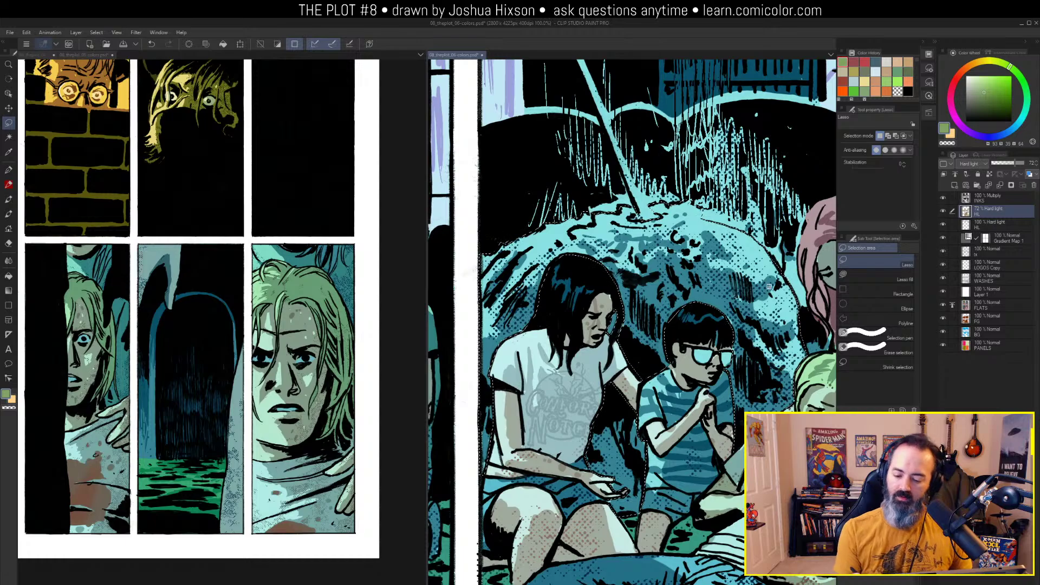
Compare the whole of page 6 with the whole of page 5 side by side
key(/)
alt+click(782, 271)
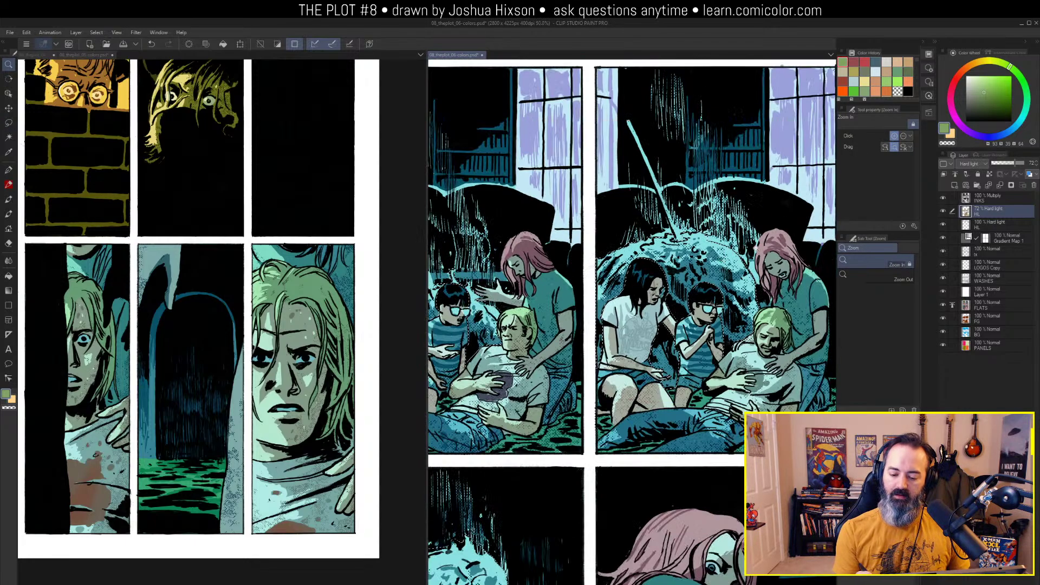
alt+click(695, 315)
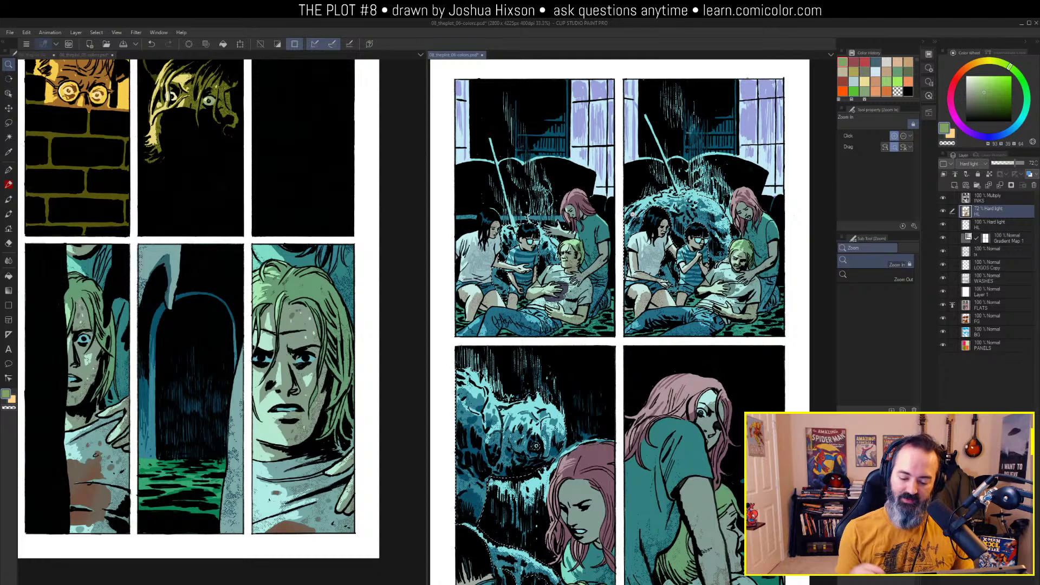
alt+click(625, 234)
drag(591, 364, 576, 332)
alt+click(317, 207)
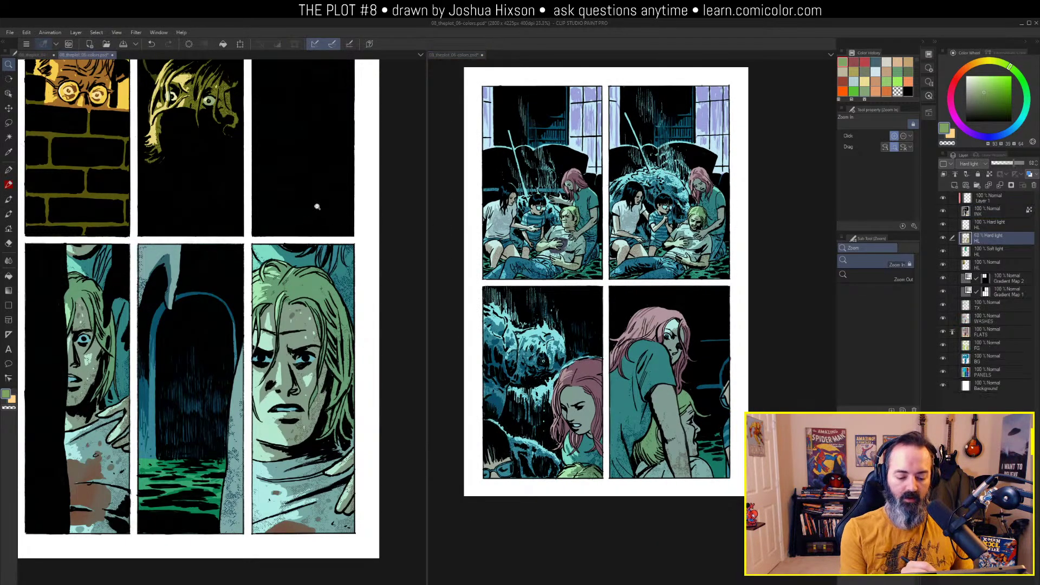
alt+click(331, 215)
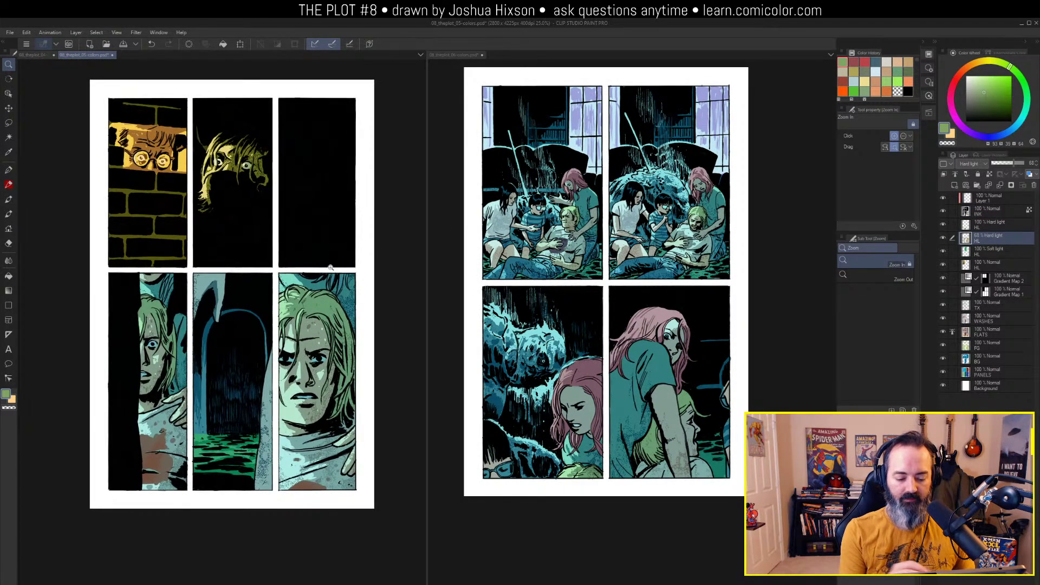
key(m)
click(639, 238)
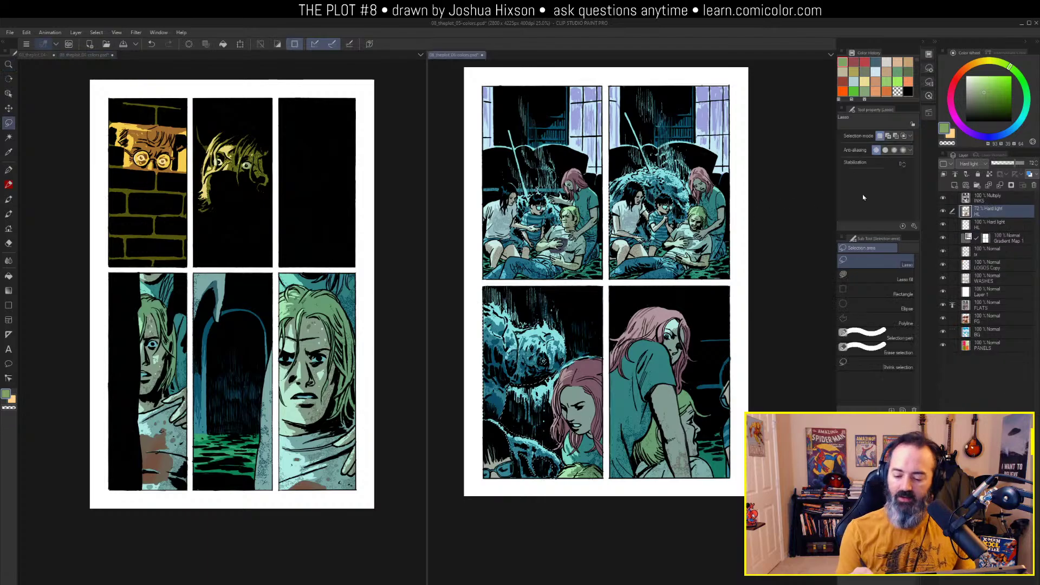
Fill the selected creature areas with the current muted green on the 72% Hard light layer and clear the selection
click(989, 345)
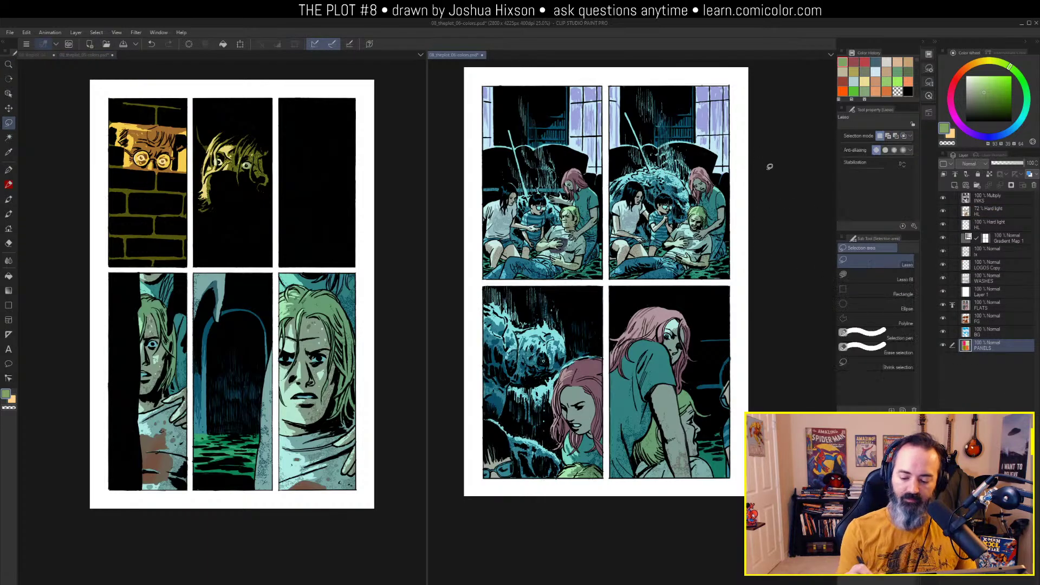
key(q)
key(q)
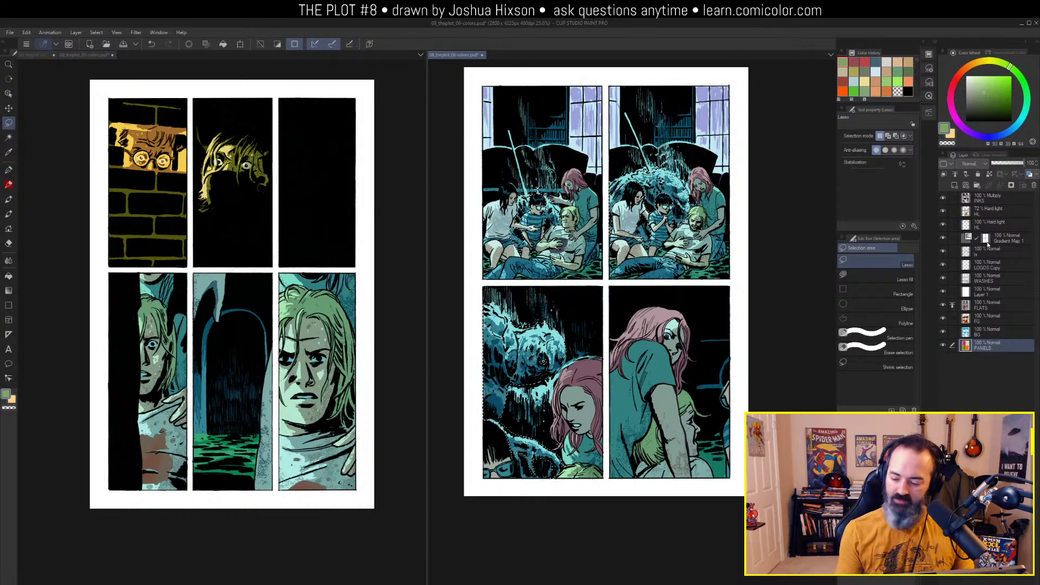
alt+click(944, 210)
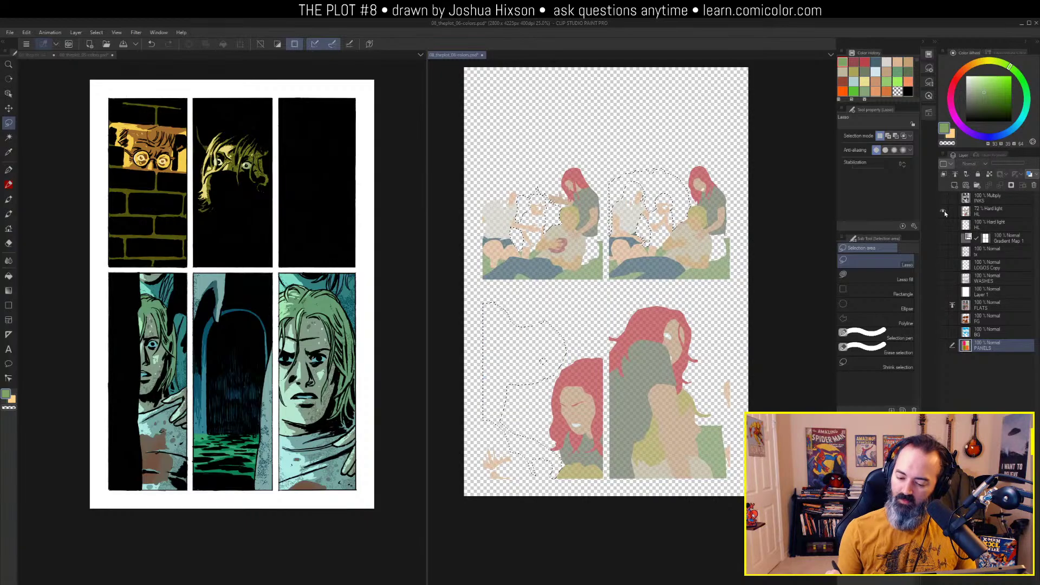
alt+click(943, 211)
click(978, 211)
key(g)
click(742, 182)
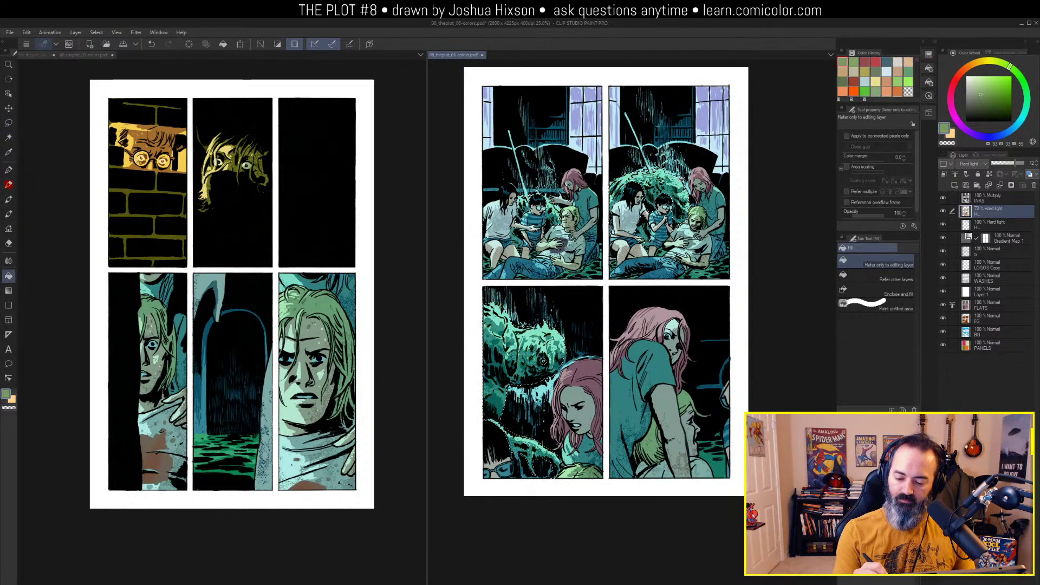
key(ctrl+d)
key(m)
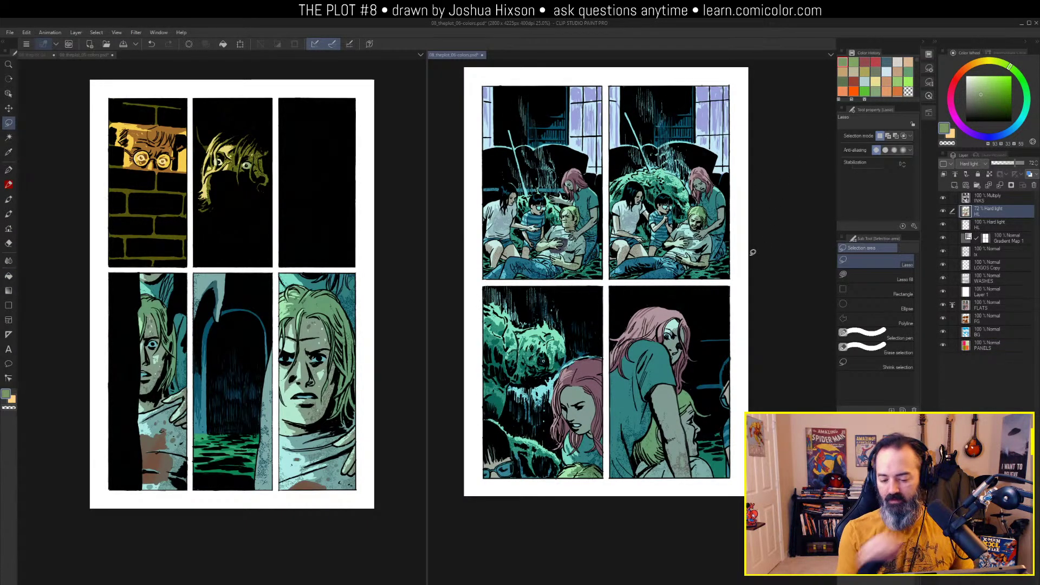
Duplicate the lower Hard light layer on page 6
click(973, 346)
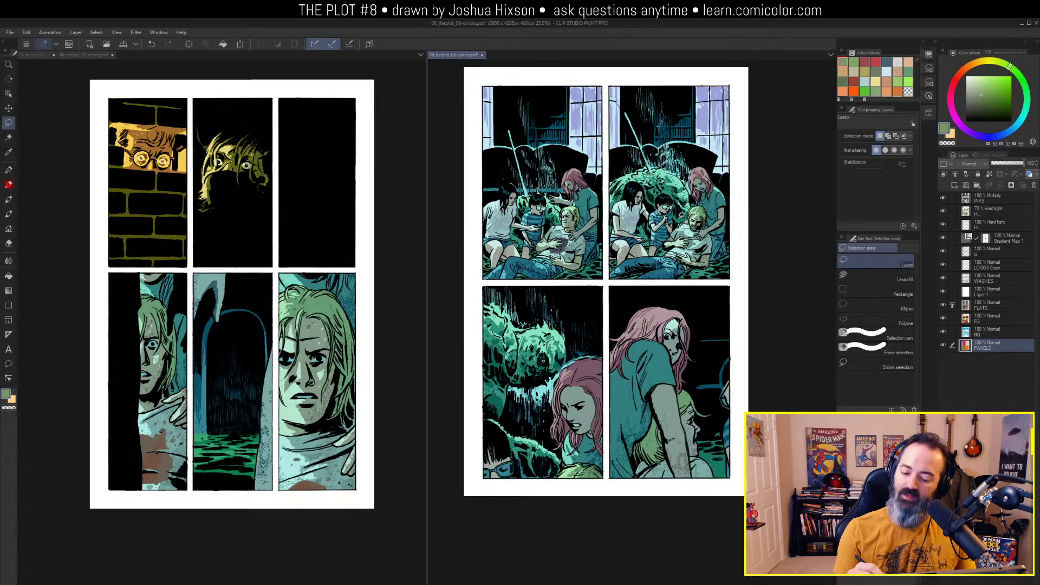
drag(653, 240, 721, 217)
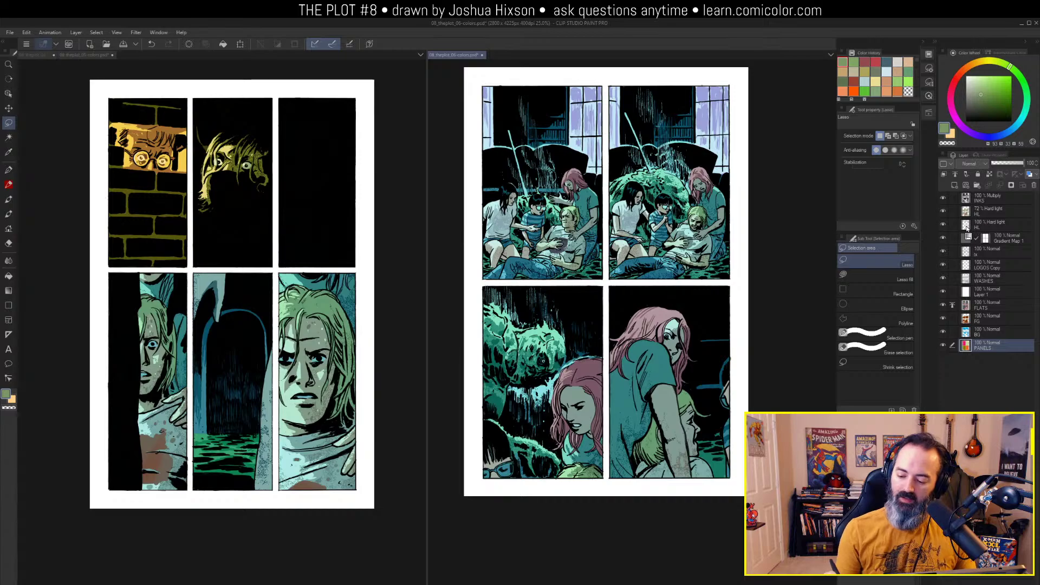
click(968, 228)
key(ctrl+j)
Try filling the duplicated Hard light layer with a lighter green, and undo the fill
click(989, 83)
key(g)
click(695, 186)
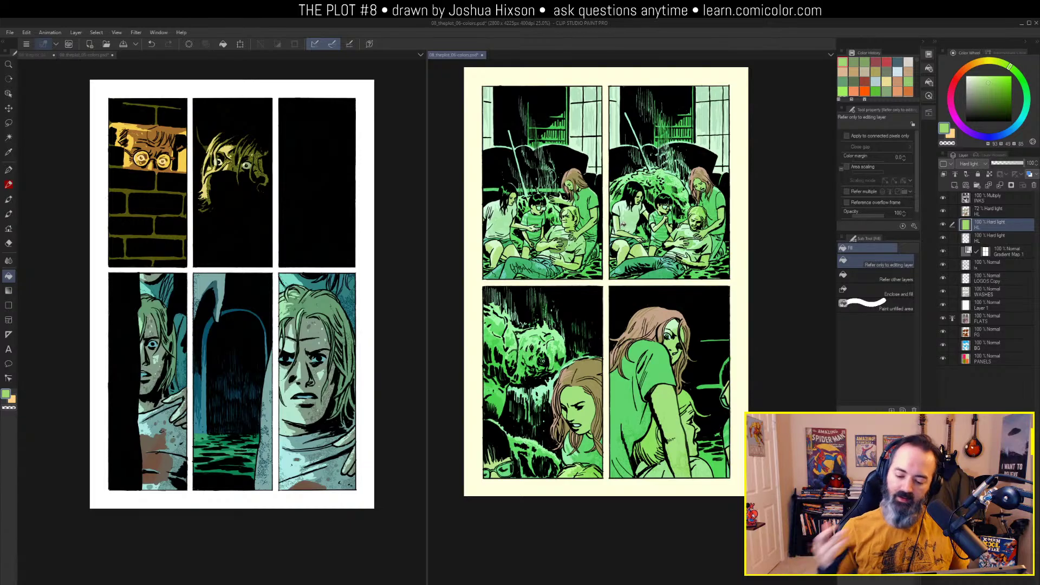
key(ctrl+z)
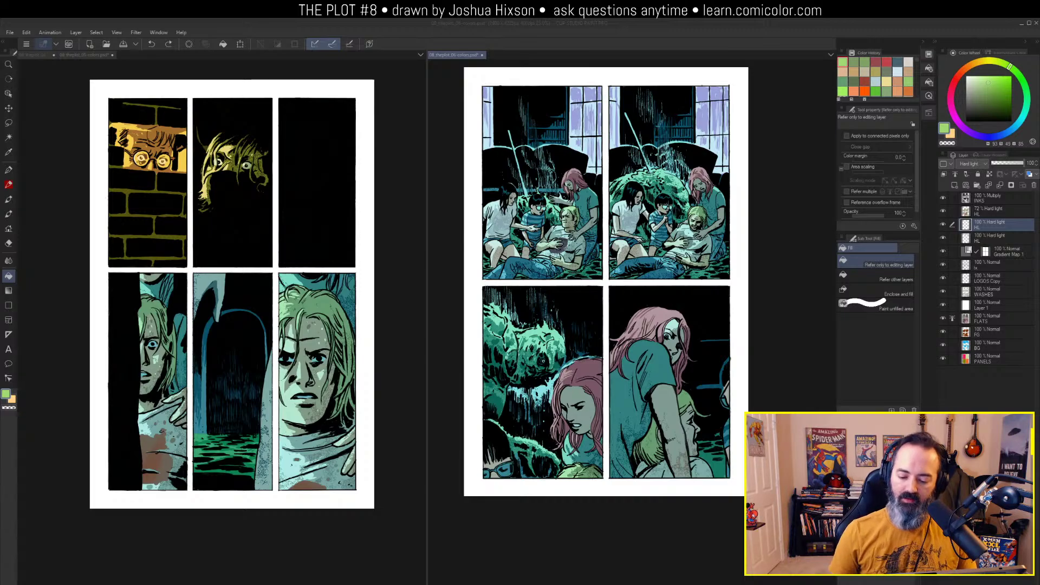
key(m)
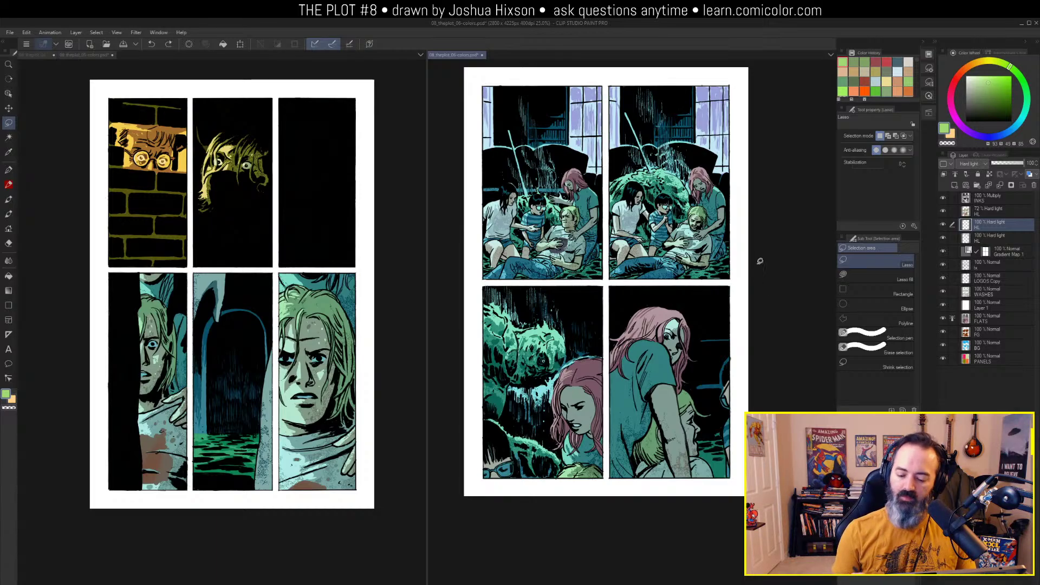
click(972, 359)
key(w)
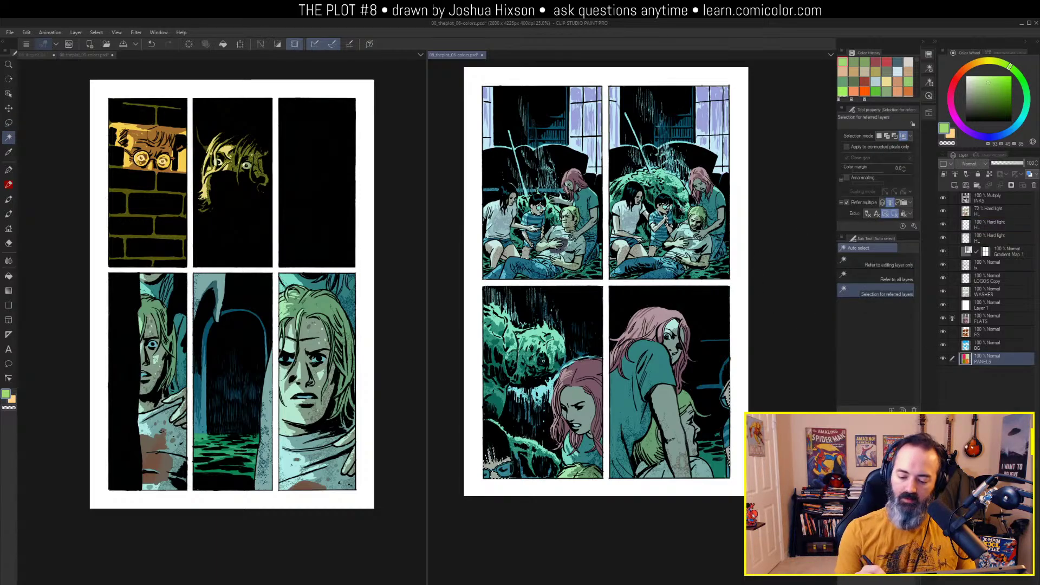
key(w)
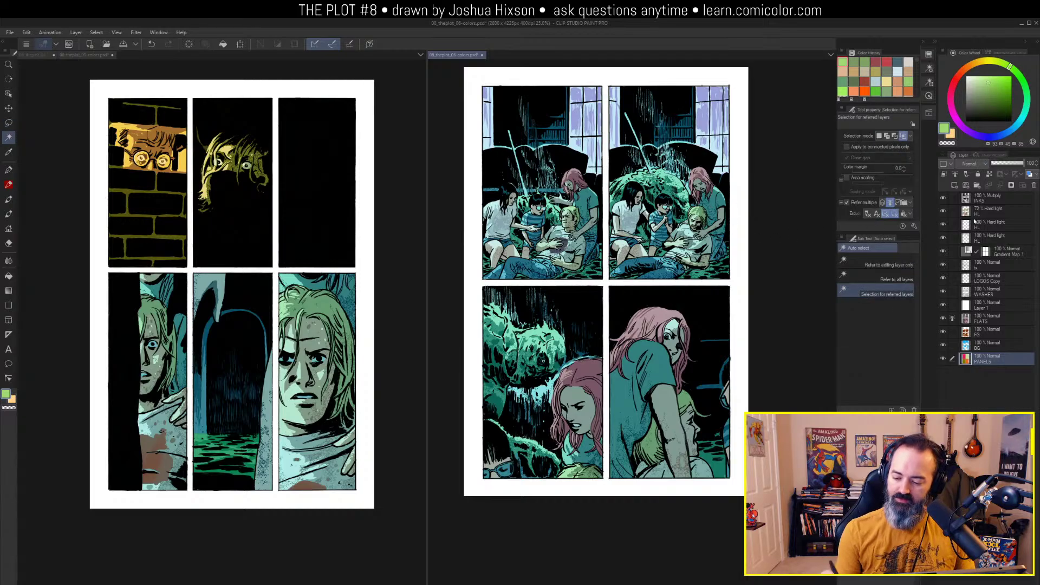
Add a new layer above the 72% Hard light layer and fill it entirely with a muted red-brown
click(986, 212)
click(955, 185)
click(971, 163)
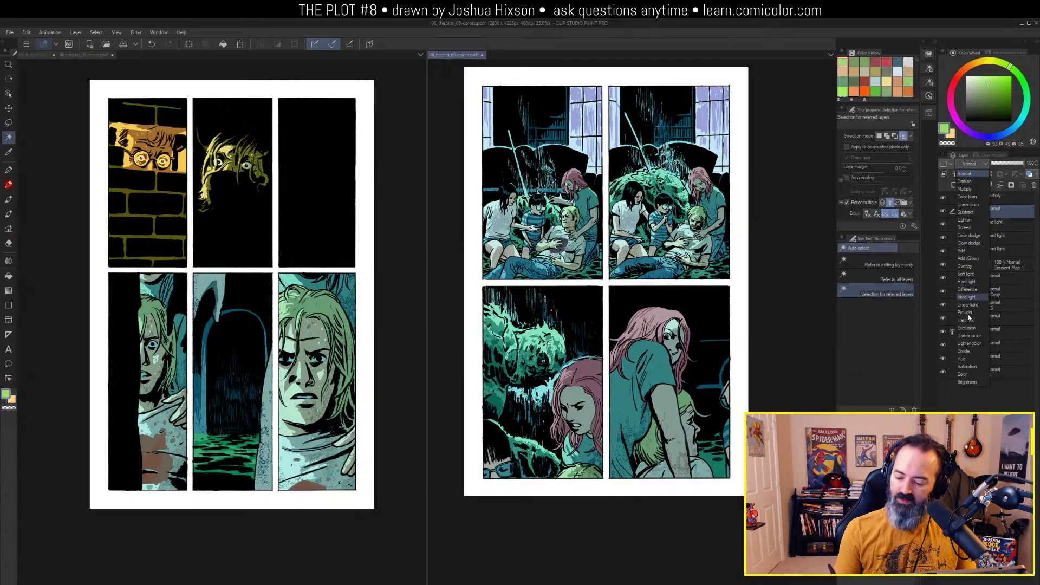
click(989, 102)
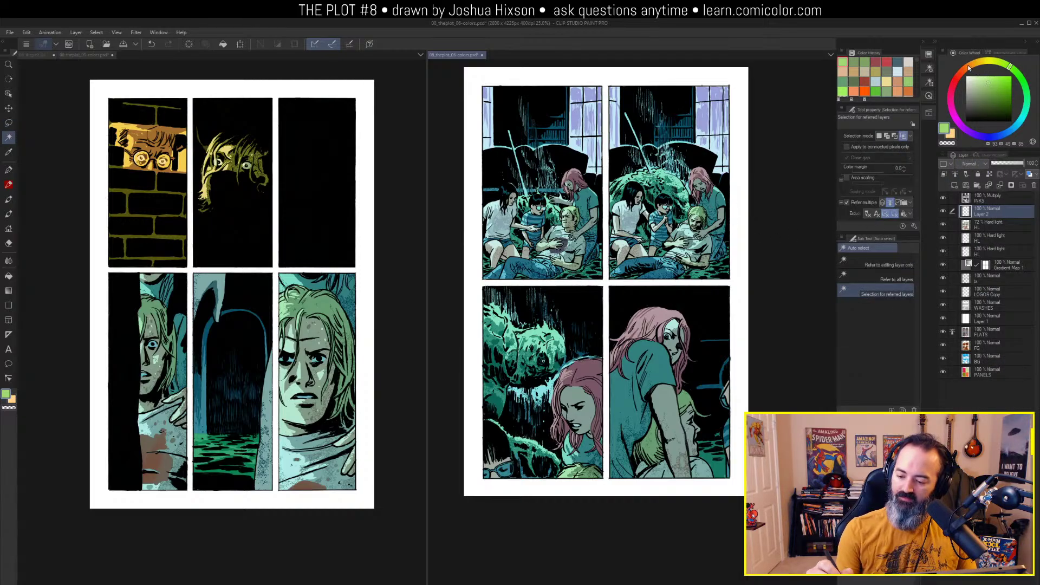
drag(1009, 67, 959, 76)
click(993, 93)
key(g)
click(664, 249)
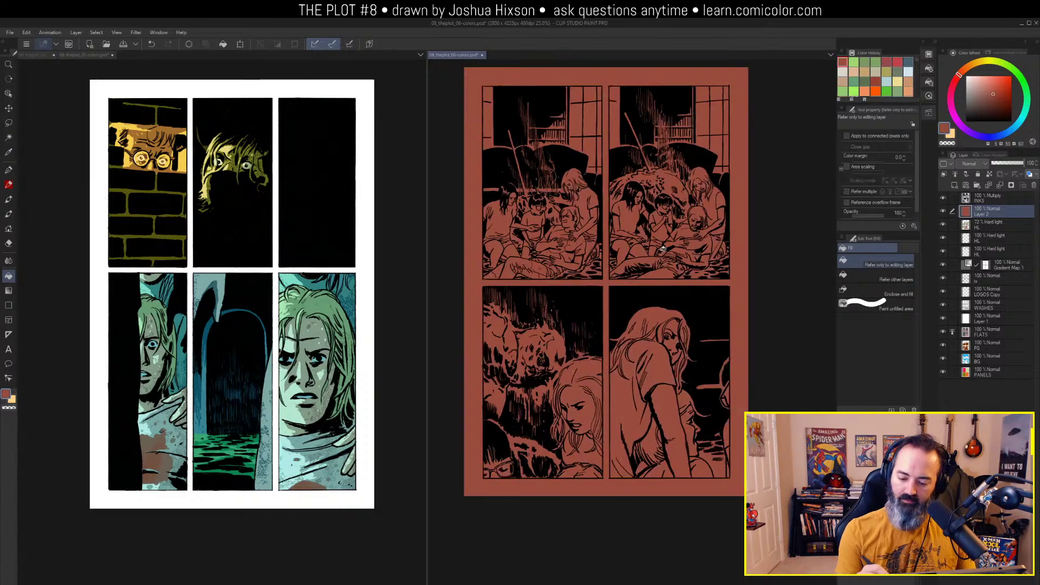
Set the red-brown layer's blending mode to Color and reduce its opacity to below 50%
click(971, 163)
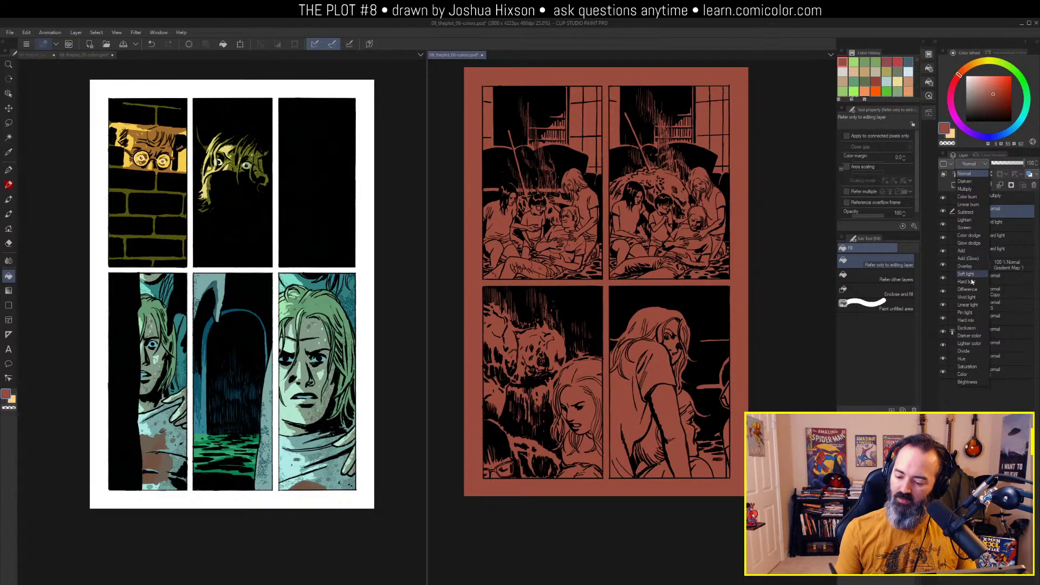
click(965, 374)
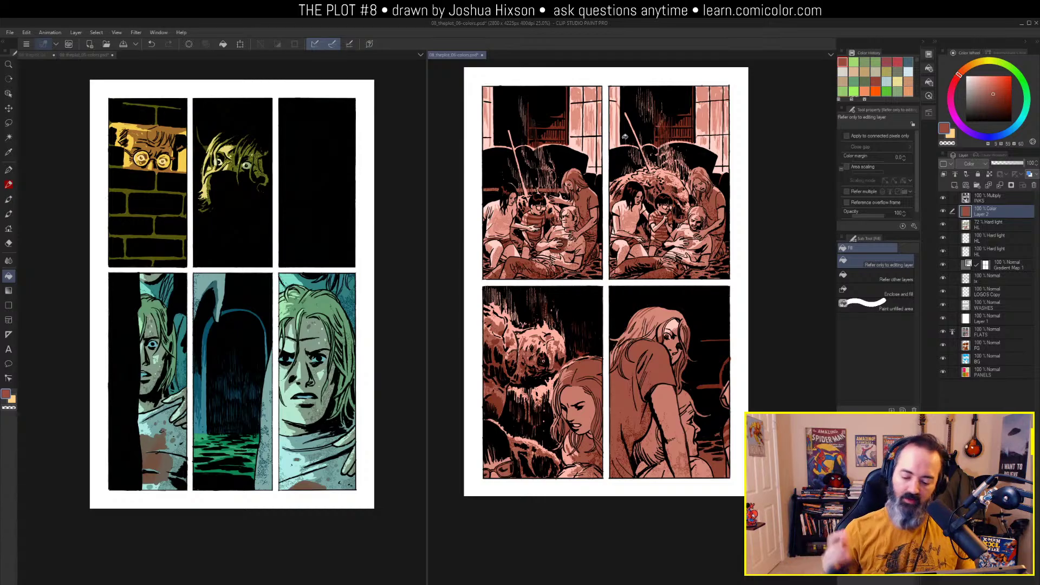
click(1010, 164)
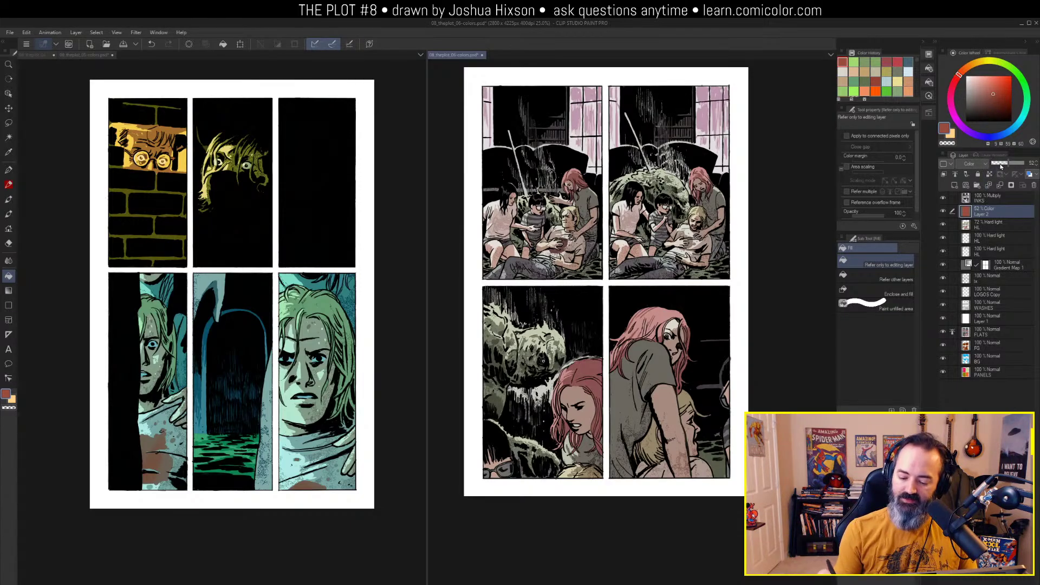
mouse_move(1006, 169)
mouse_down()
mouse_move(1018, 169)
mouse_move(993, 172)
mouse_move(1019, 172)
mouse_up()
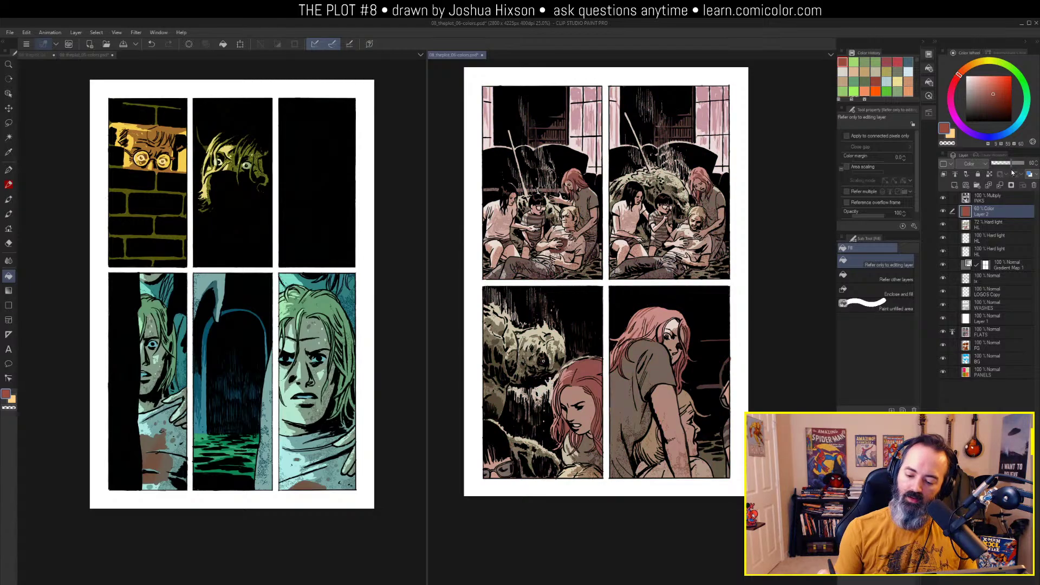
drag(1012, 172, 1008, 172)
Try the Hard light and Overlay blending modes on the red-brown layer, and sample slightly different muted red-browns
click(973, 164)
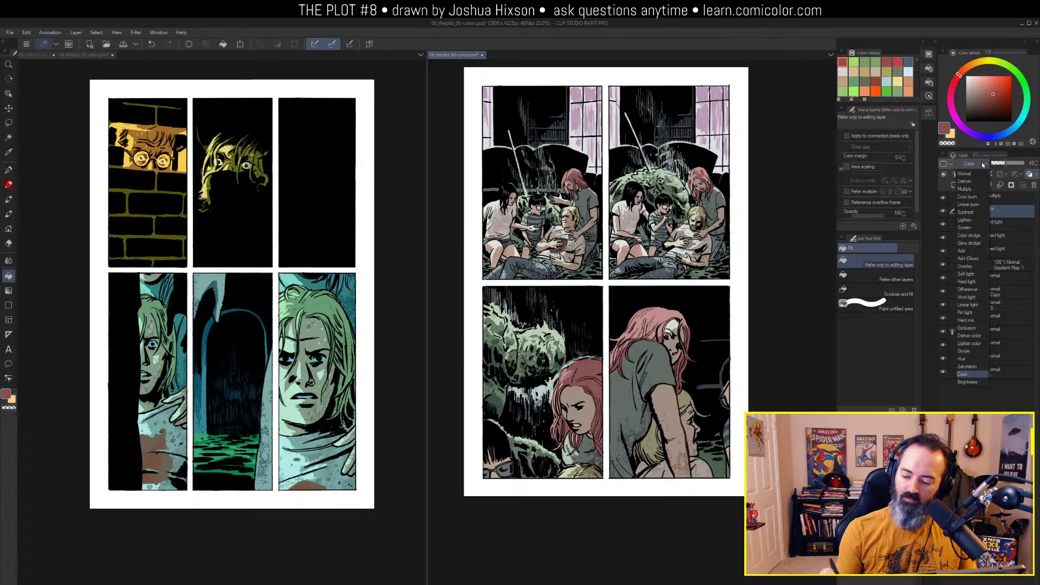
click(967, 282)
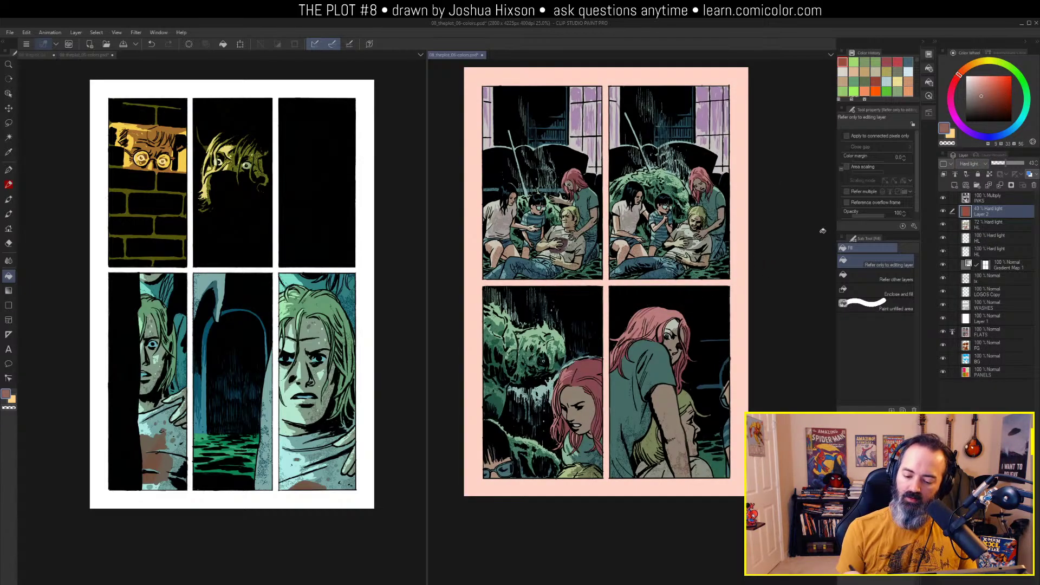
click(973, 163)
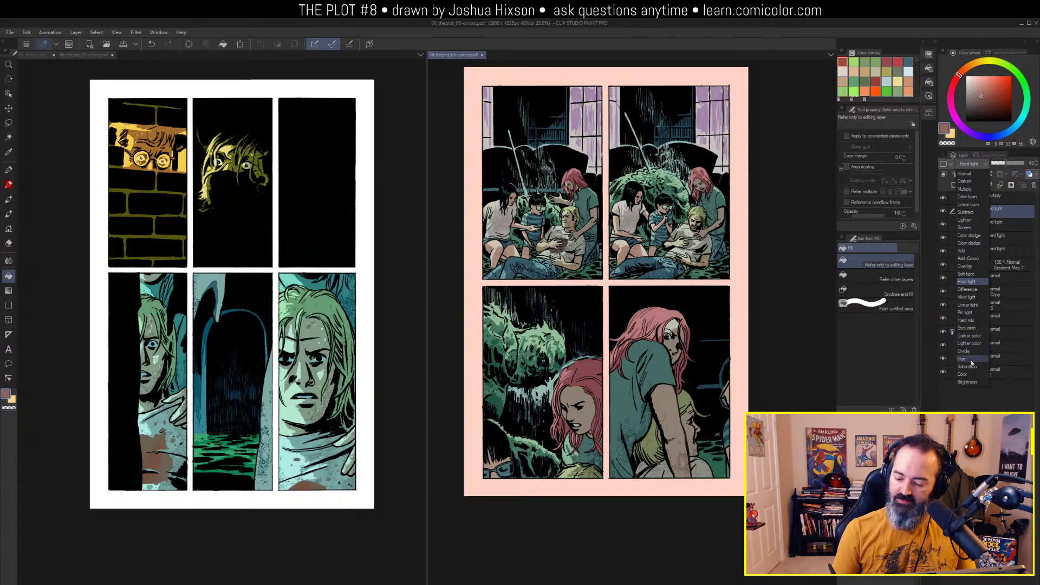
click(965, 266)
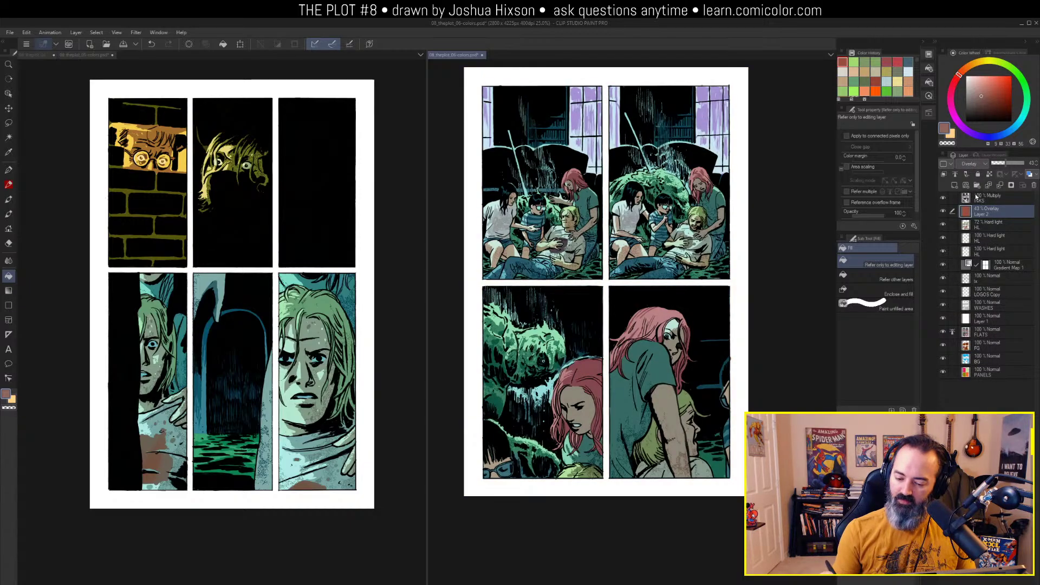
click(992, 96)
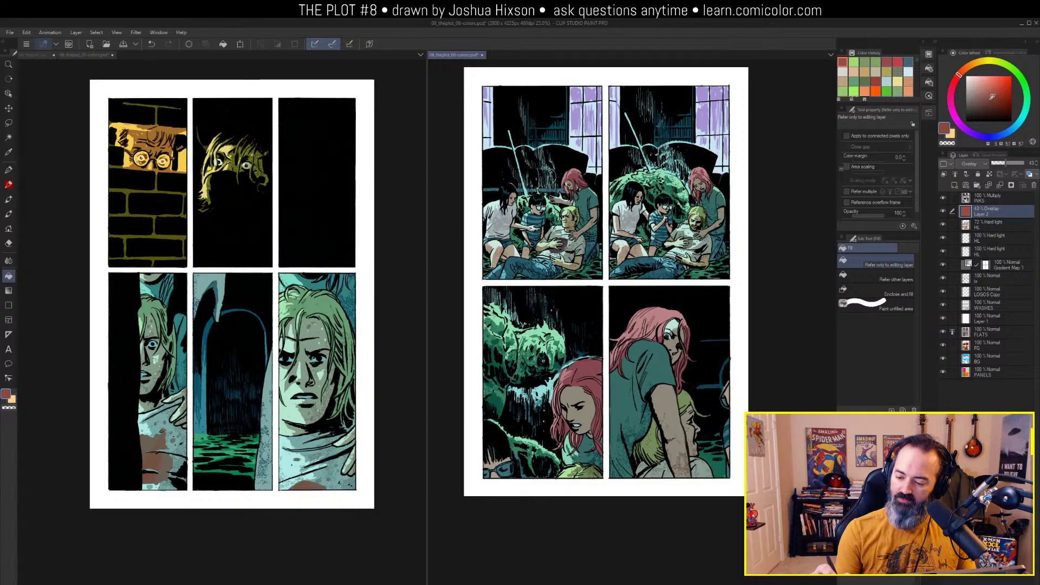
key(m)
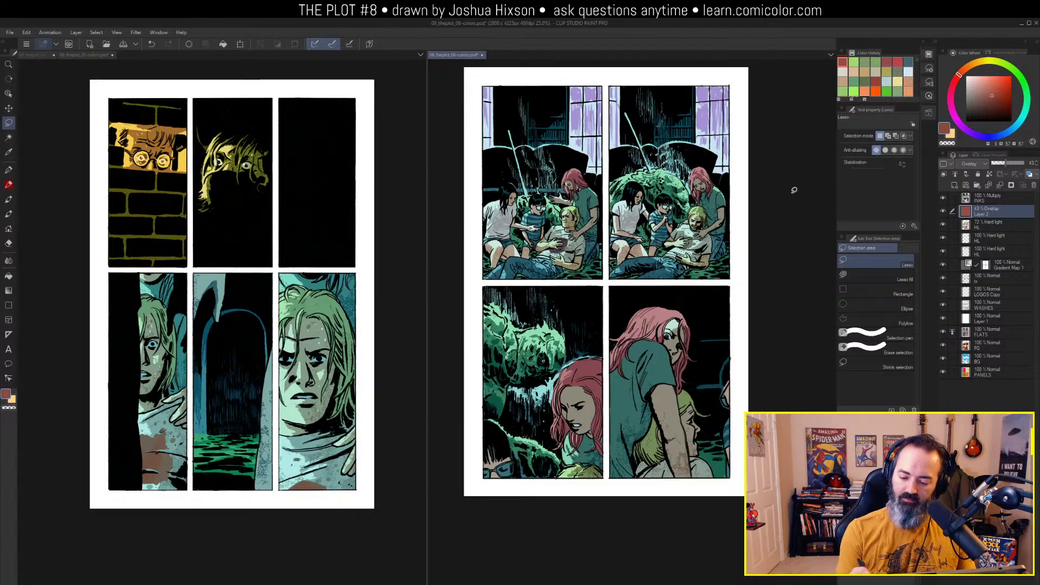
click(985, 96)
click(991, 94)
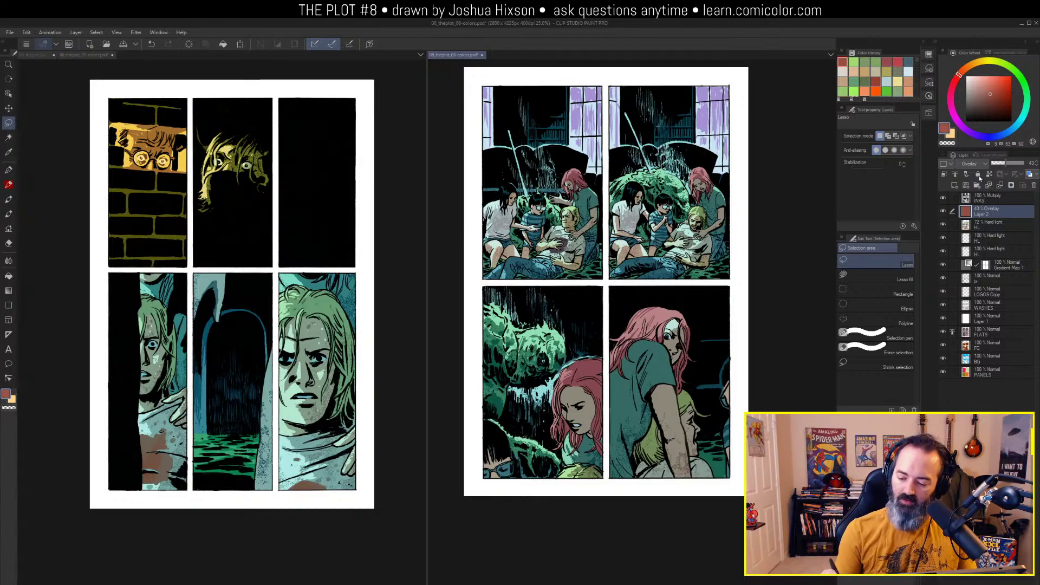
Delete the red-brown Overlay layer from page 6
right_click(985, 213)
click(996, 209)
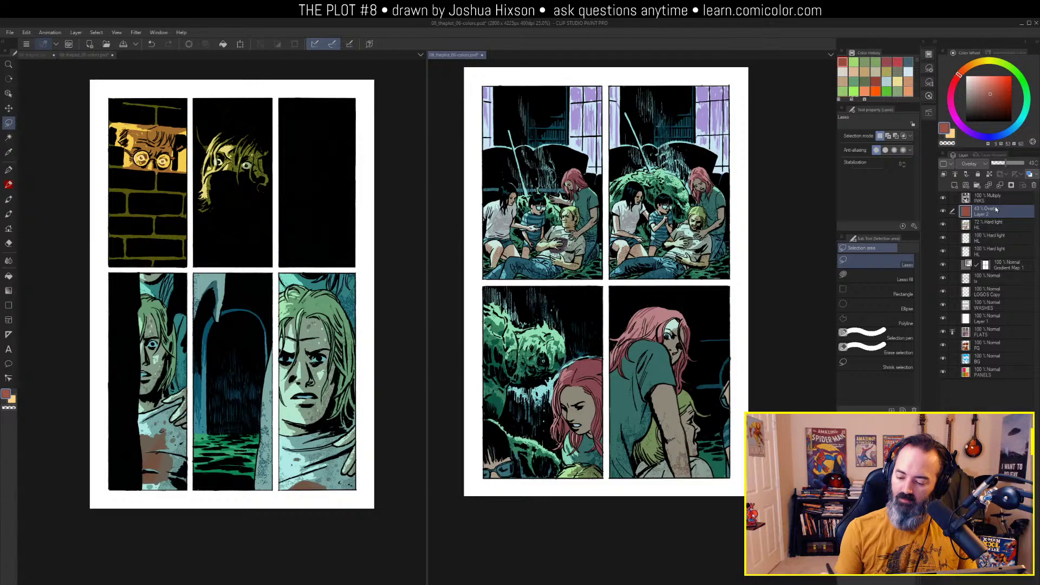
right_click(997, 210)
click(991, 285)
Examine page 6's colors as a whole and close up on the lower two panels, comparing them with the neighboring page
key(ctrl+space)
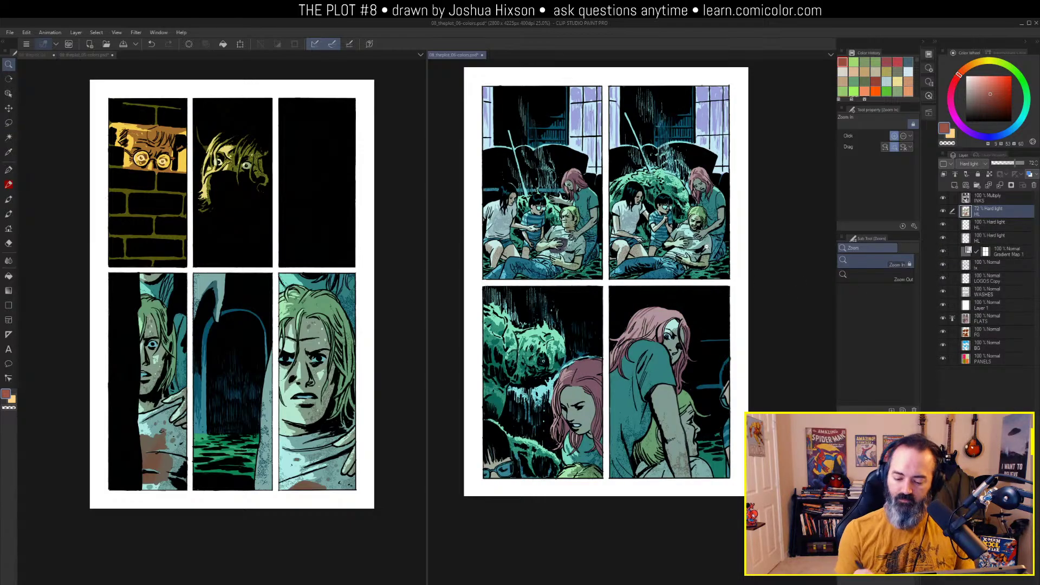
scroll(715, 233, down, 3)
scroll(681, 232, up, 4)
scroll(704, 271, down, 1)
drag(704, 271, 726, 307)
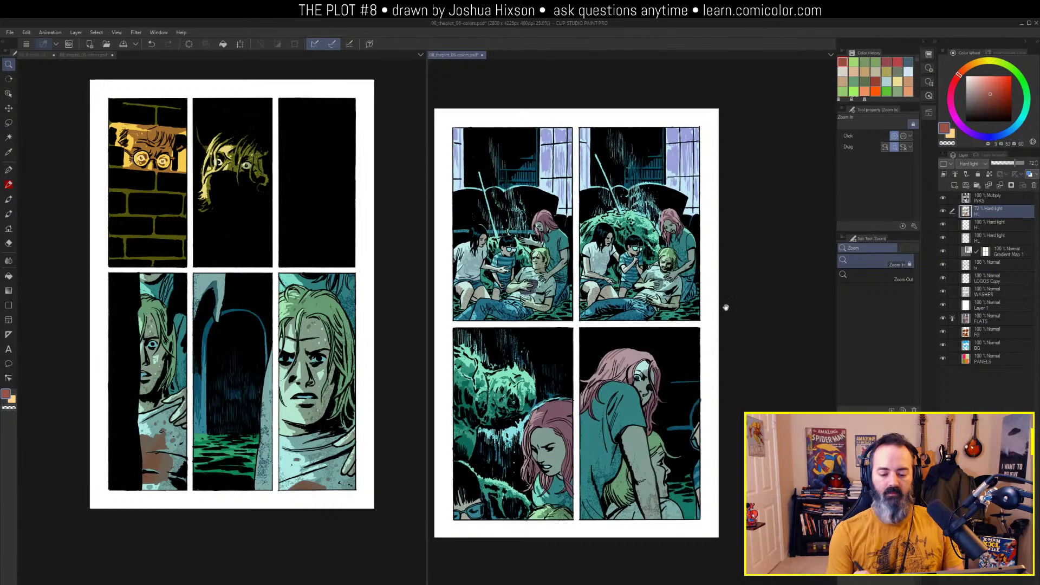
drag(749, 254, 752, 237)
key(m)
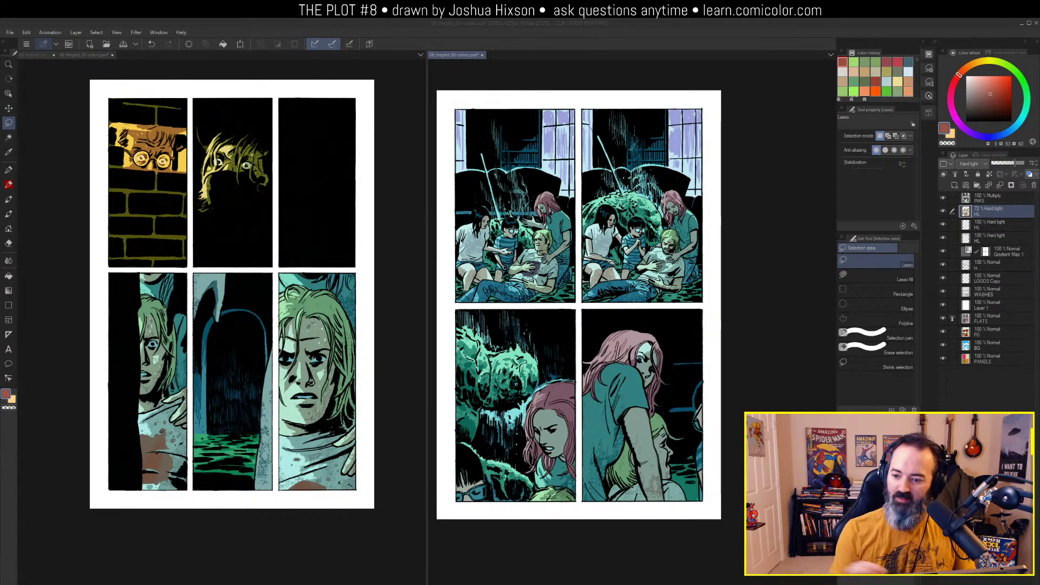
drag(579, 305, 580, 296)
drag(656, 252, 657, 227)
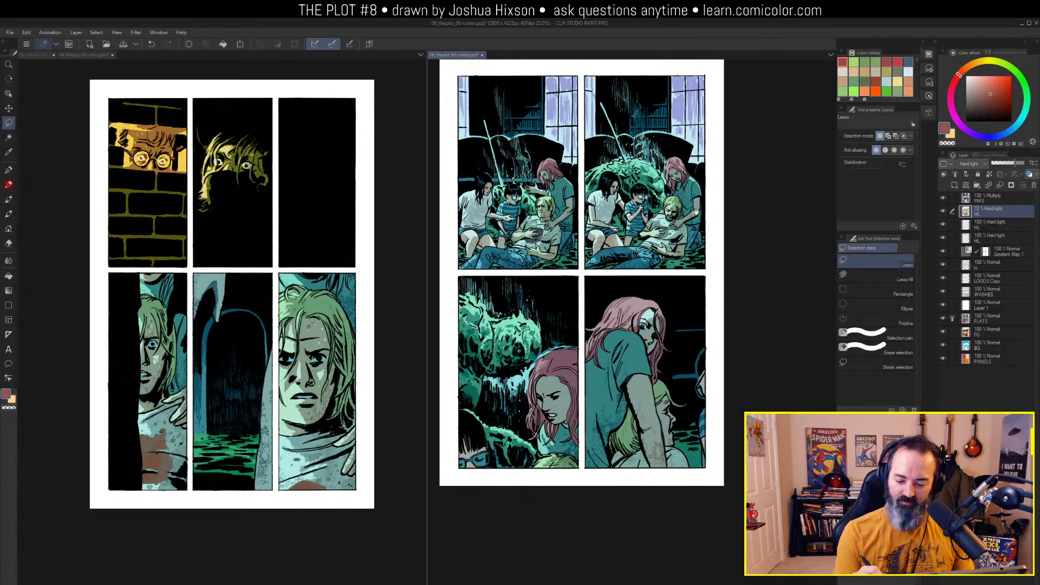
drag(692, 151, 689, 193)
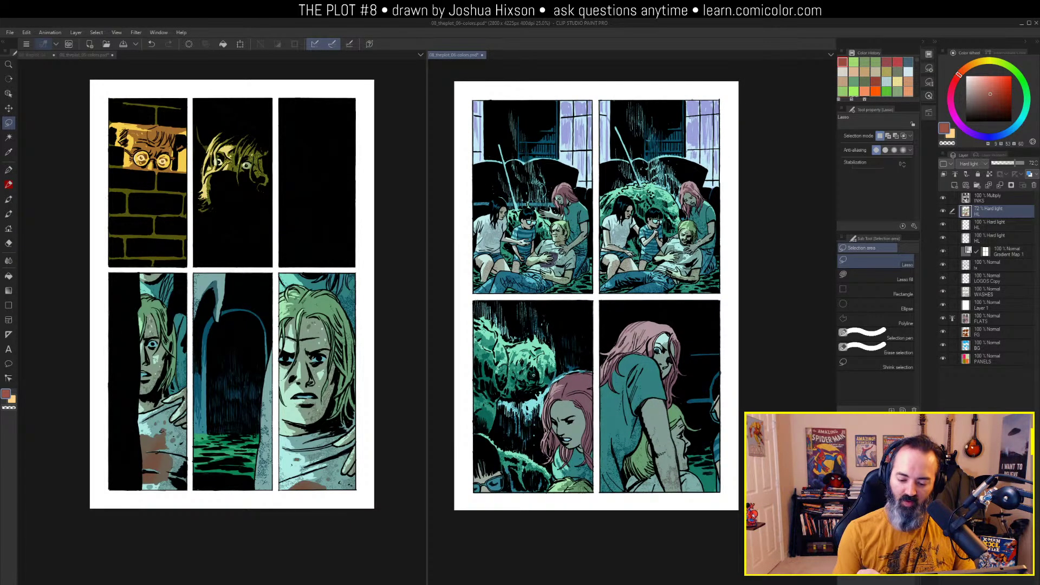
key(ctrl+space)
click(611, 329)
drag(542, 372, 626, 283)
scroll(626, 283, down, 1)
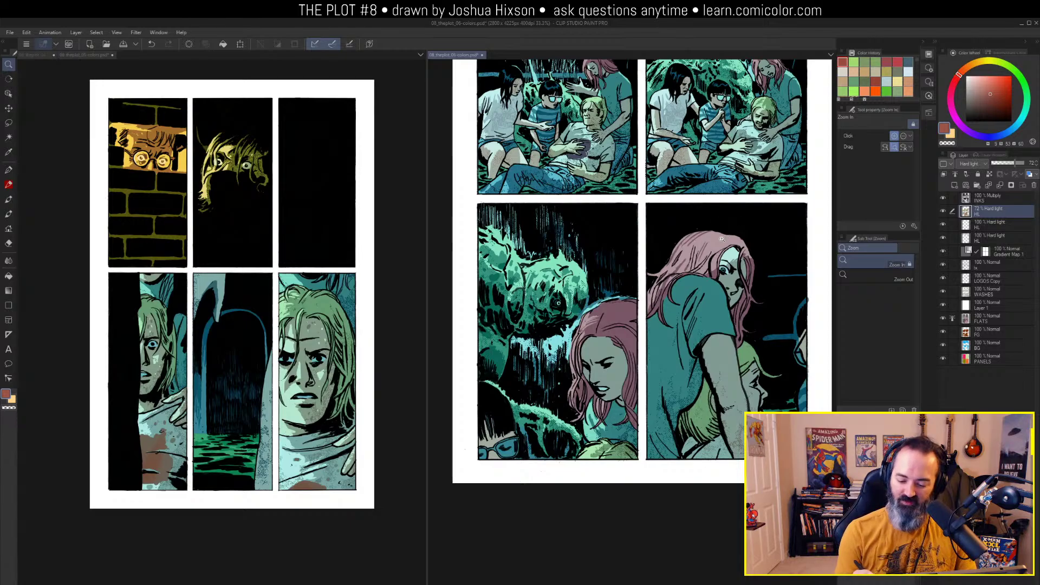
scroll(699, 230, up, 3)
alt+click(703, 281)
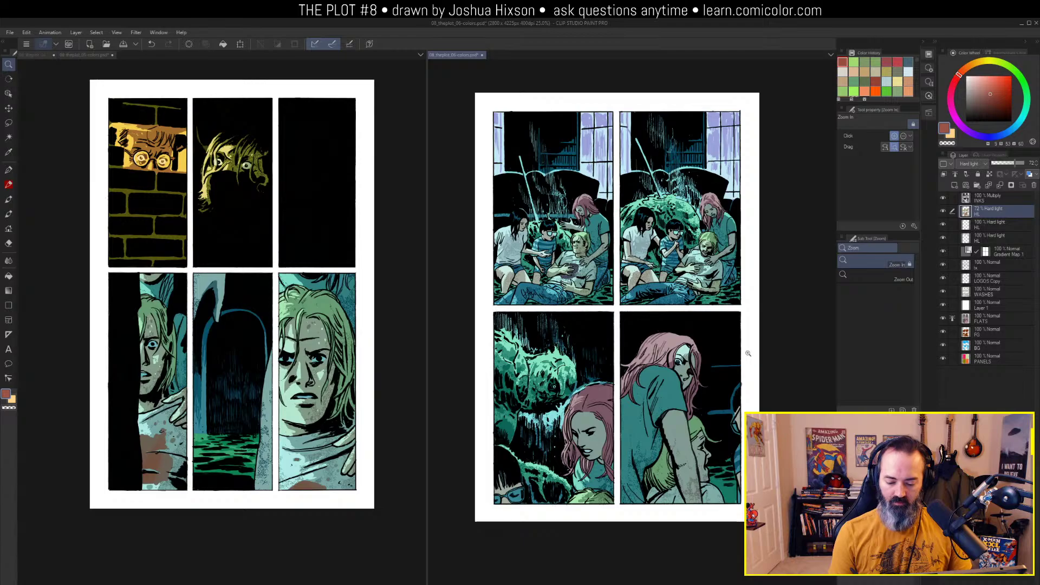
drag(724, 329, 737, 264)
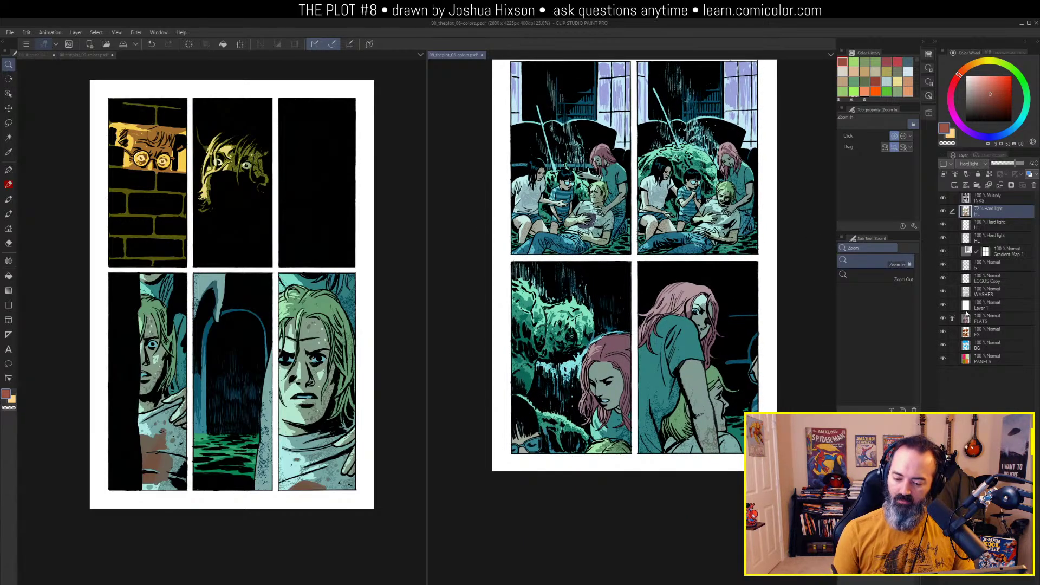
drag(749, 323, 731, 371)
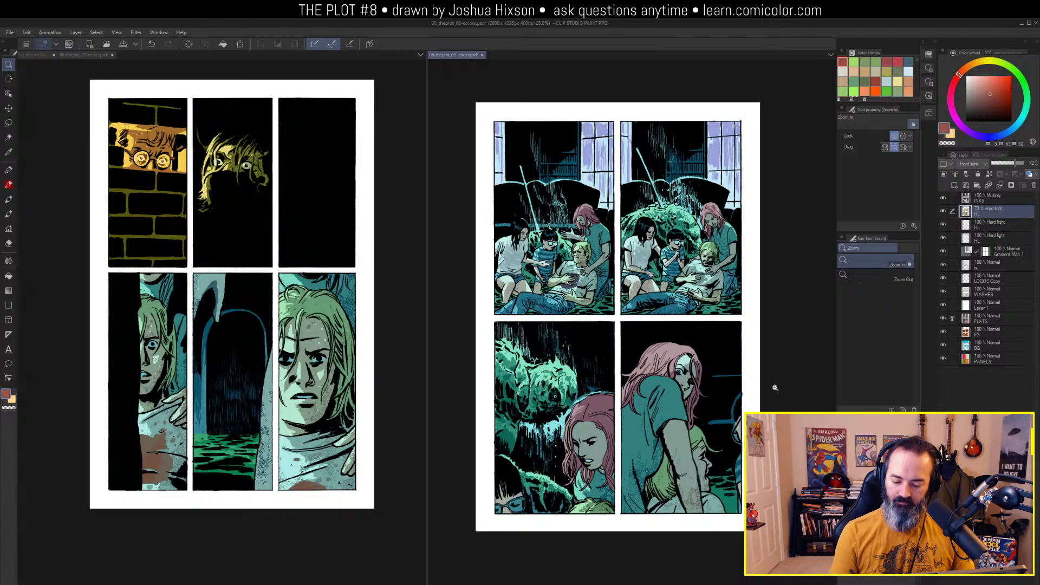
key(m)
drag(769, 356, 757, 329)
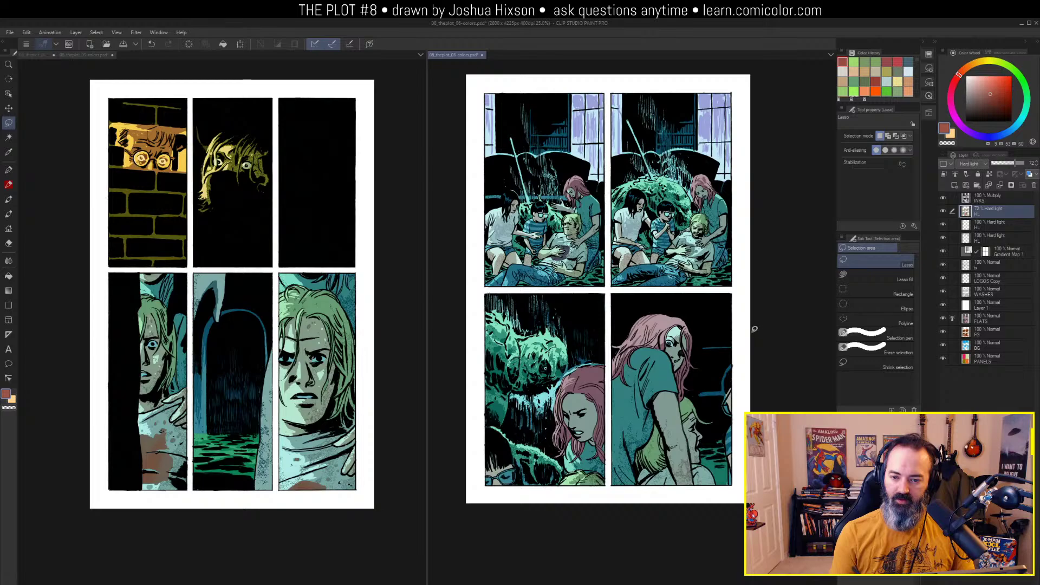
drag(751, 290, 752, 306)
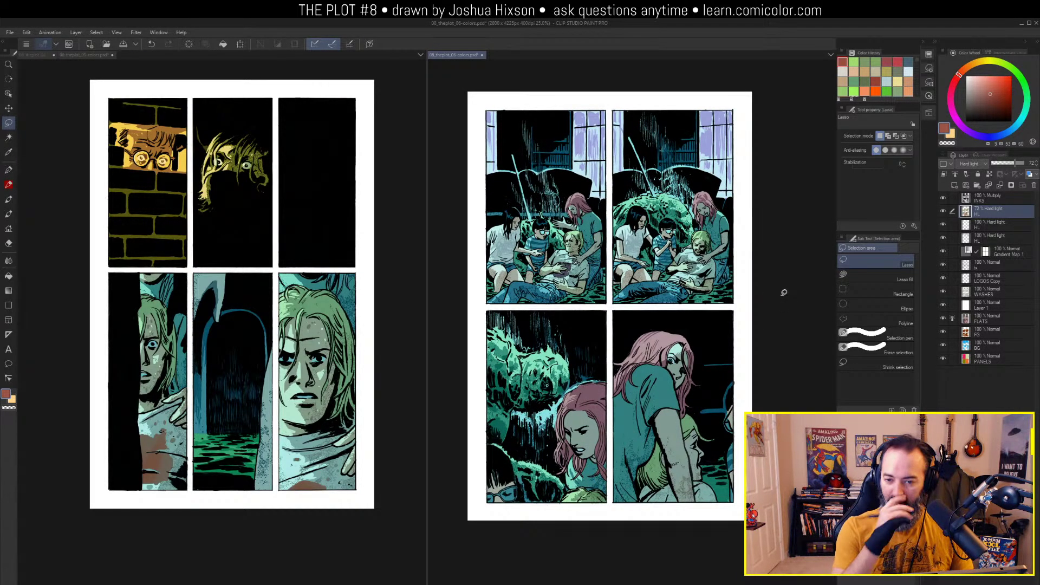
drag(771, 281, 777, 267)
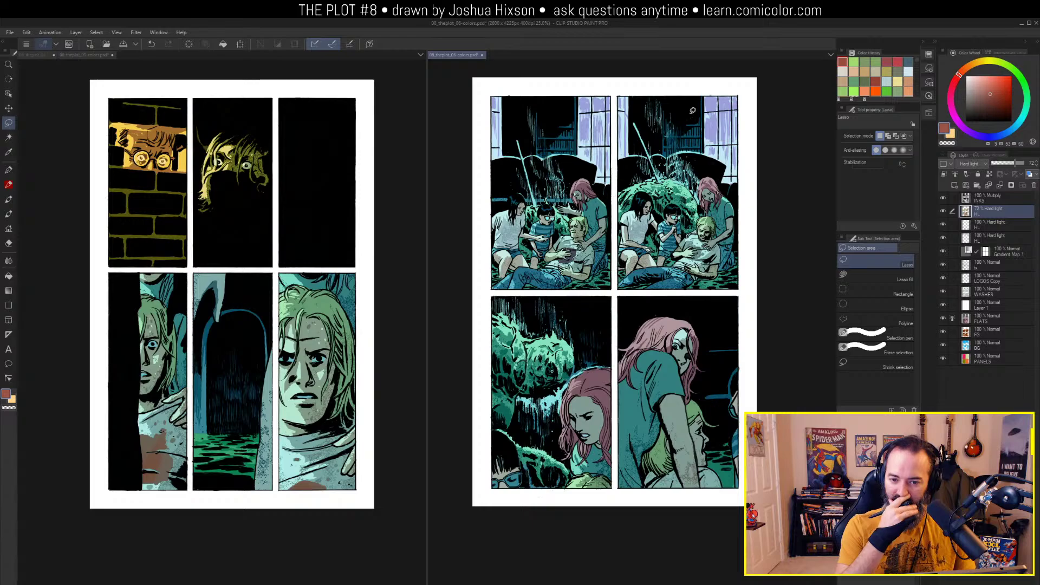
drag(676, 237, 678, 218)
drag(684, 163, 673, 176)
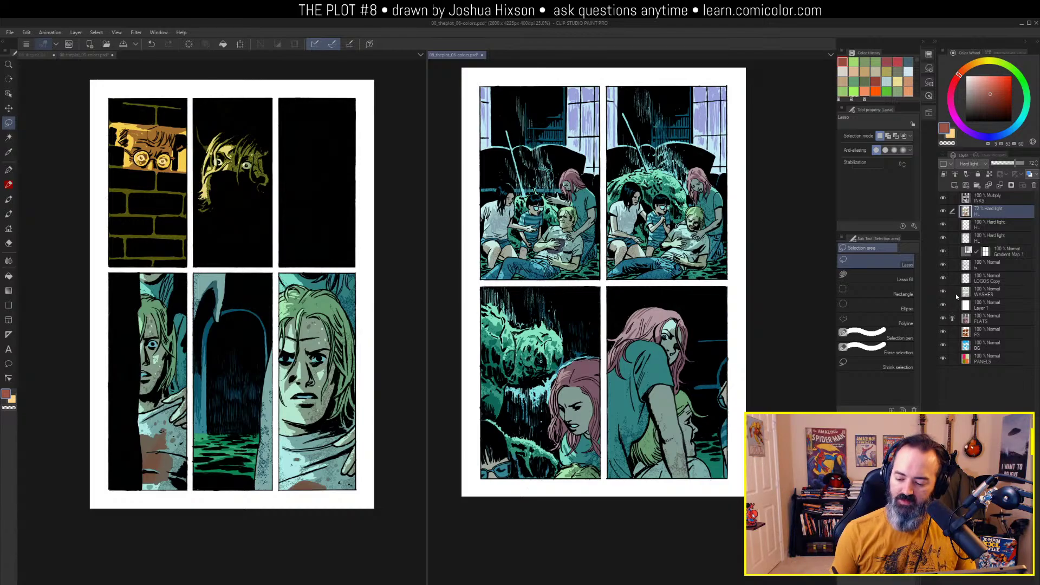
Hide the layers from WASHES up to the 72% Hard light layer, and show them again one by one to review the color buildup
drag(944, 291, 943, 211)
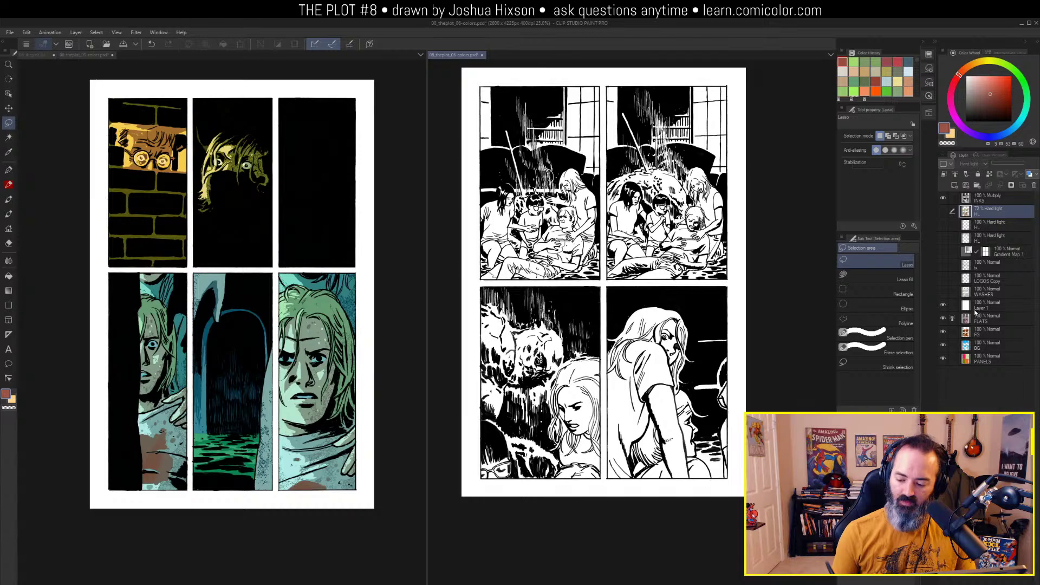
click(971, 295)
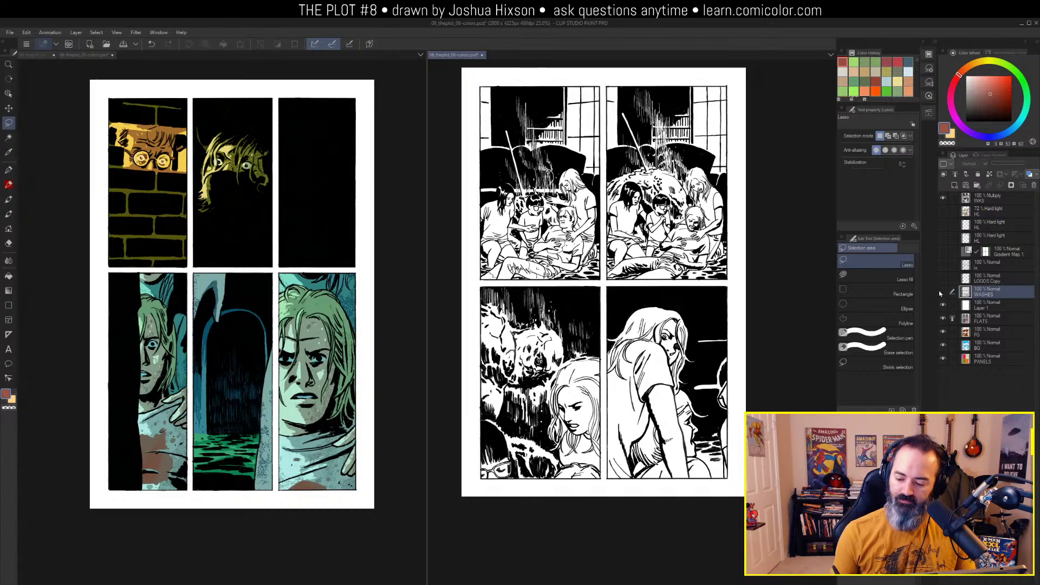
click(944, 292)
click(942, 278)
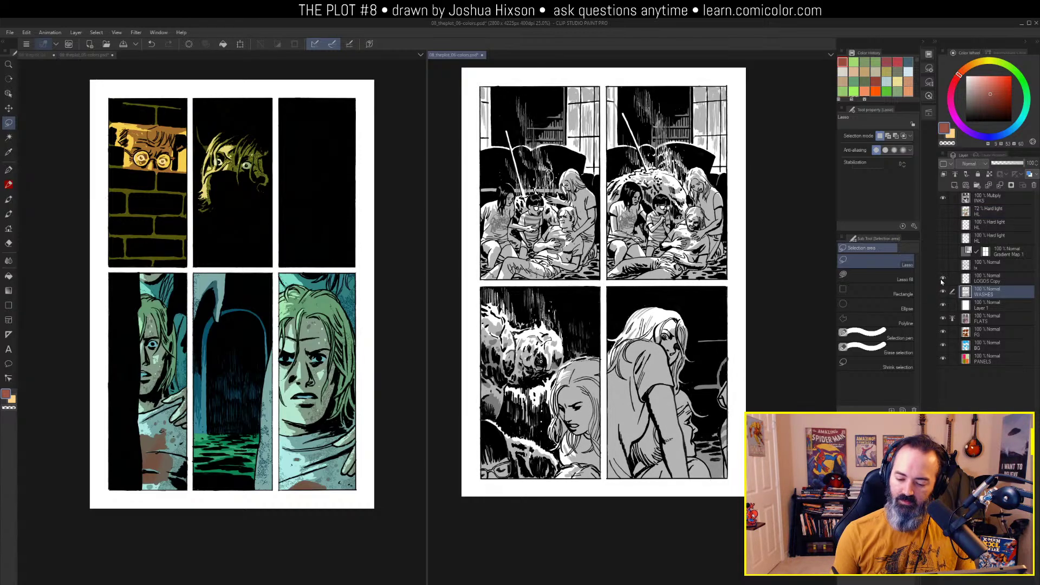
click(942, 265)
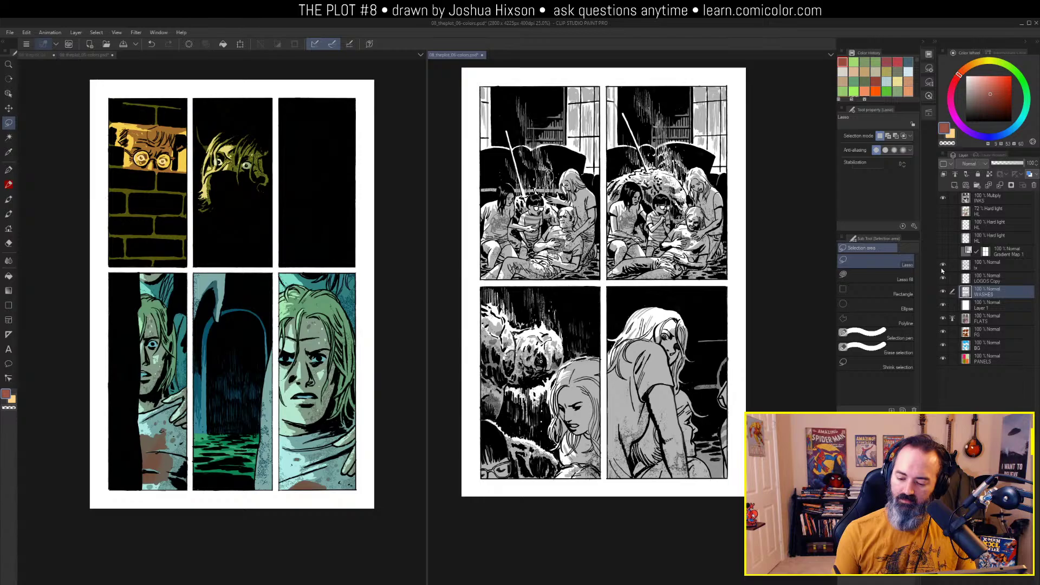
click(943, 252)
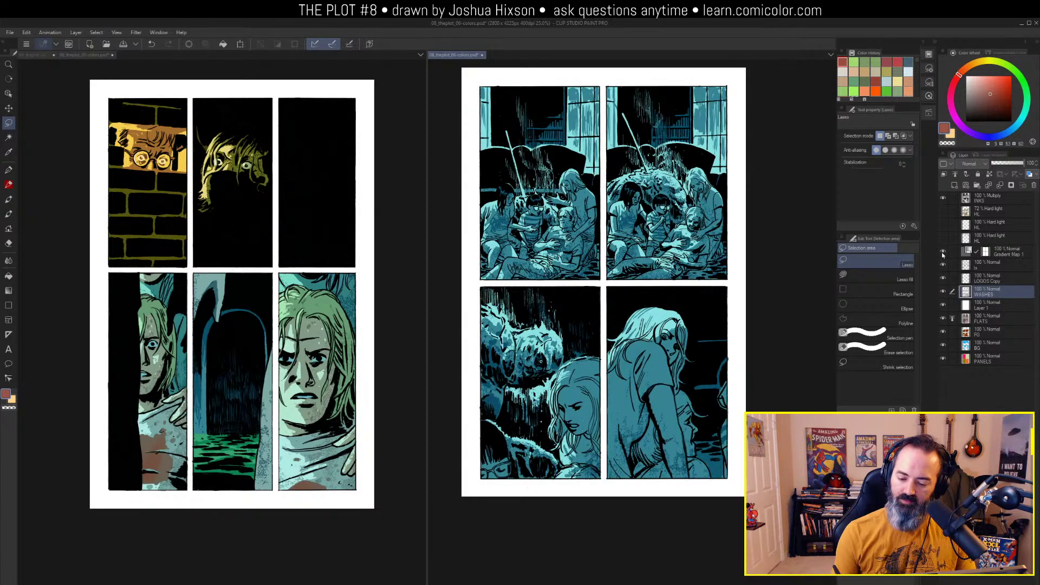
click(943, 238)
click(944, 224)
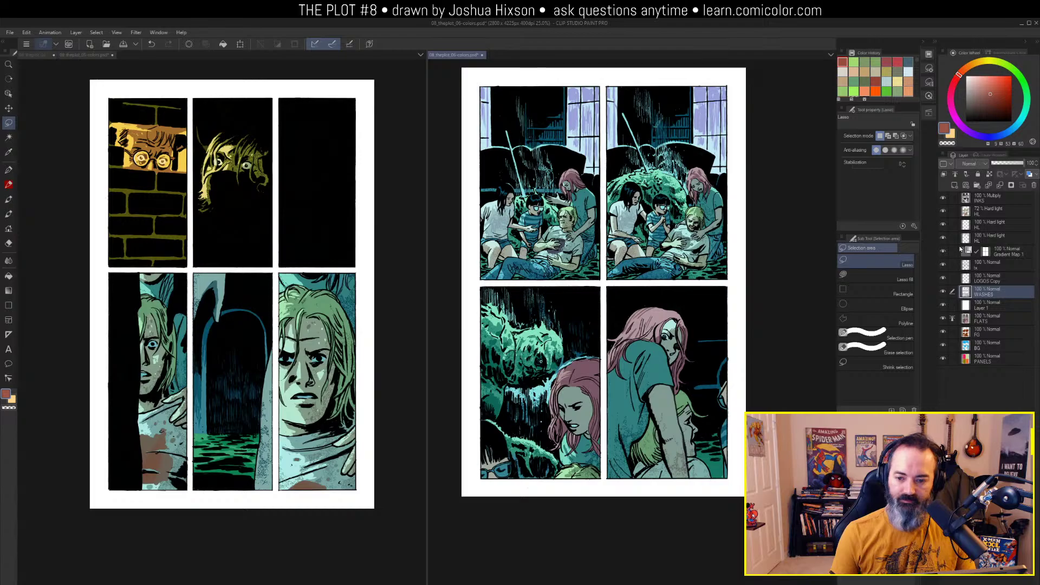
mouse_move(694, 281)
mouse_down()
mouse_move(680, 285)
mouse_move(677, 272)
mouse_up()
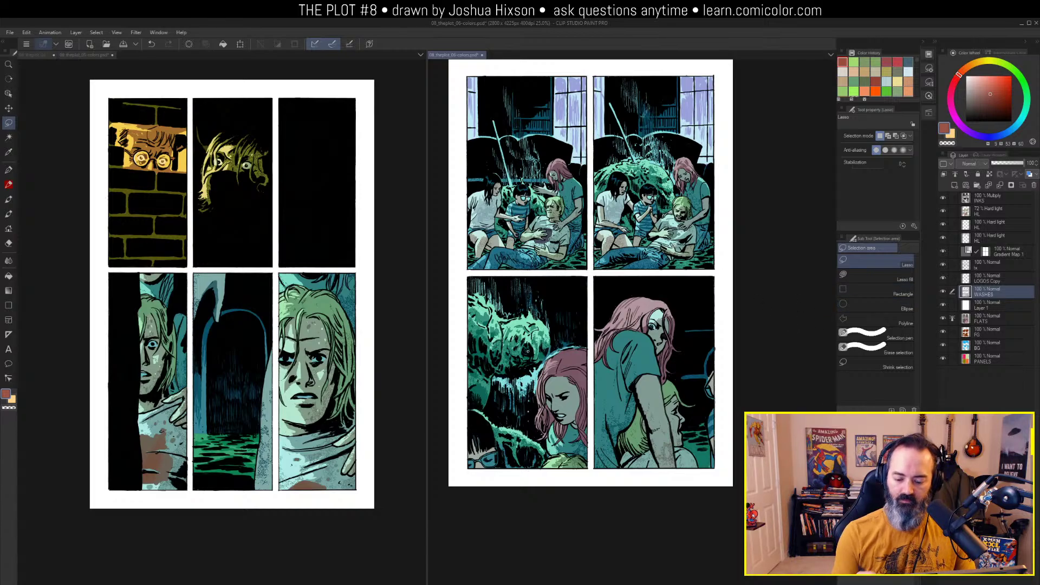
drag(706, 254, 723, 235)
drag(739, 280, 734, 247)
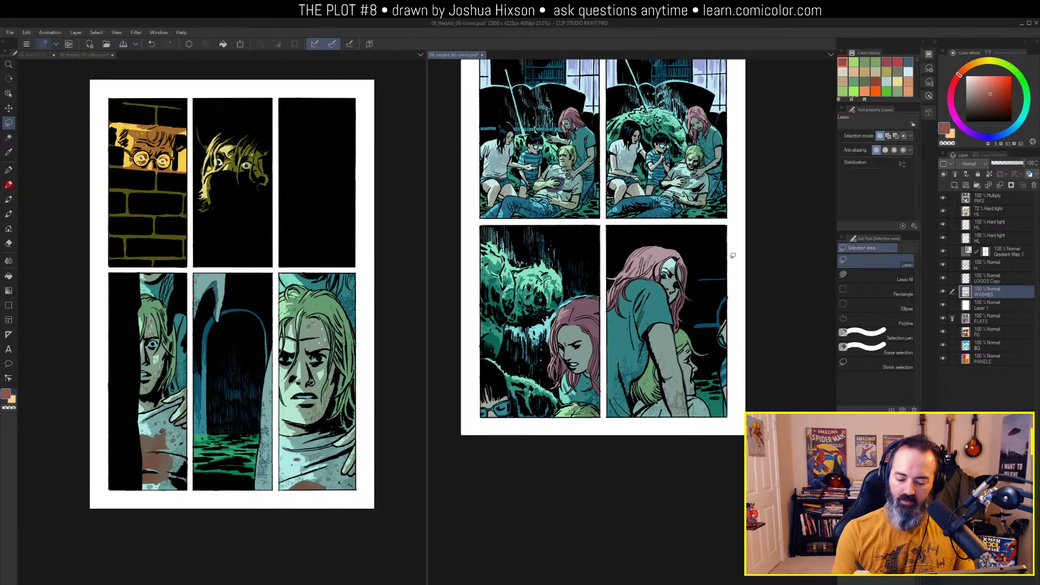
click(988, 319)
key(w)
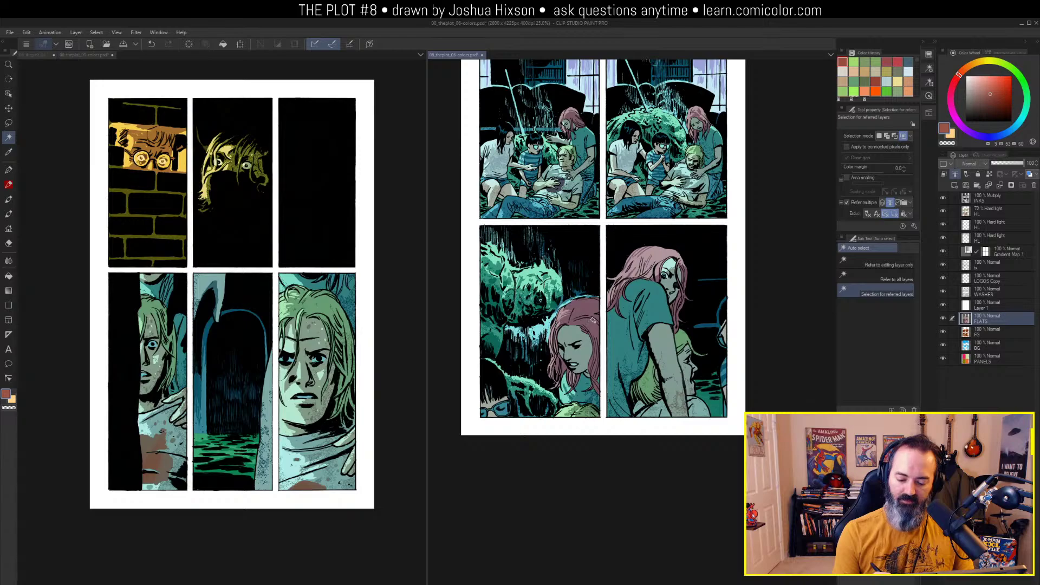
key(m)
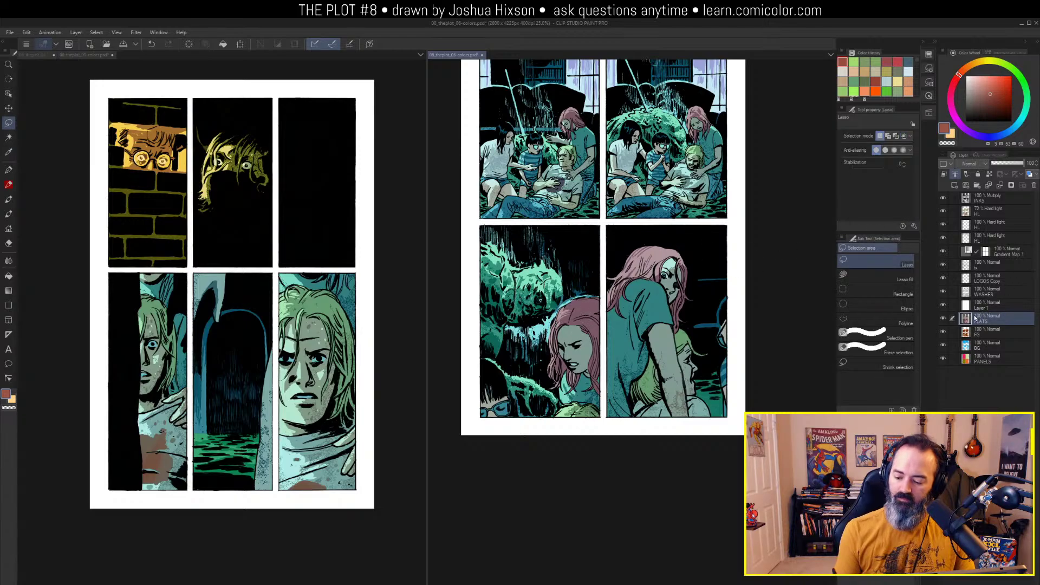
click(988, 212)
key(w)
click(581, 356)
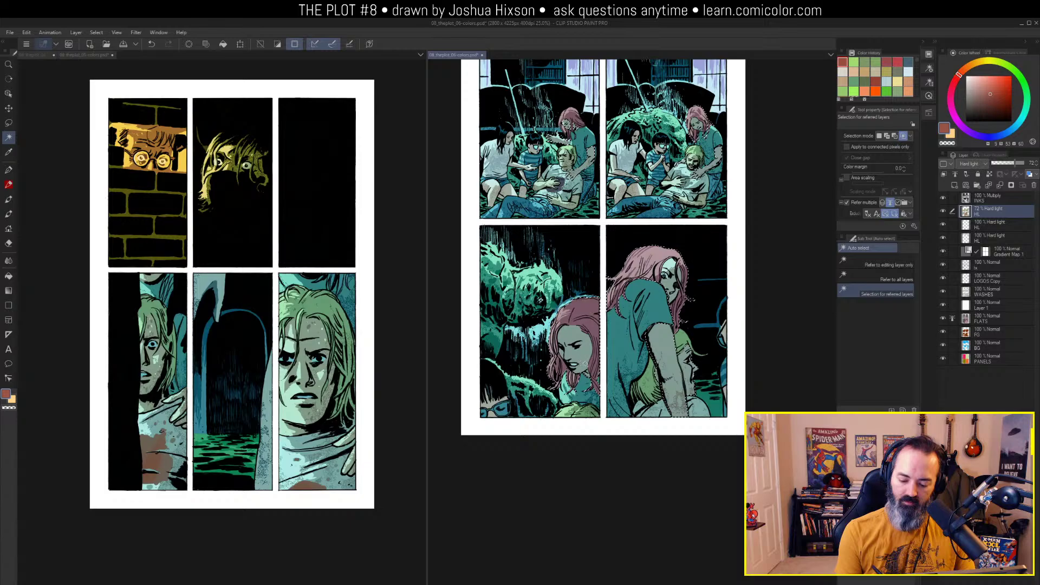
key(ctrl+z)
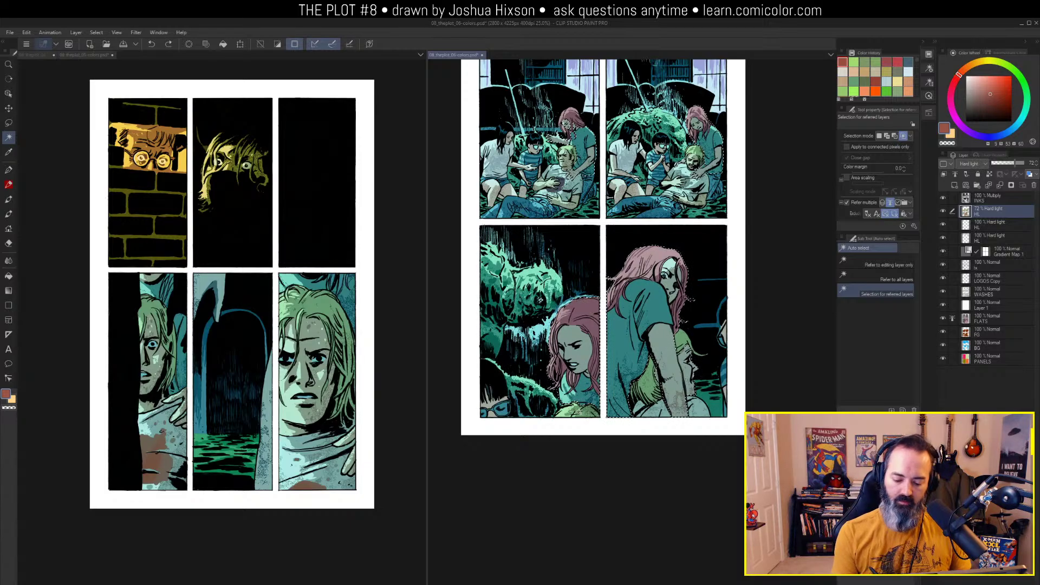
shift+click(496, 400)
shift+click(503, 404)
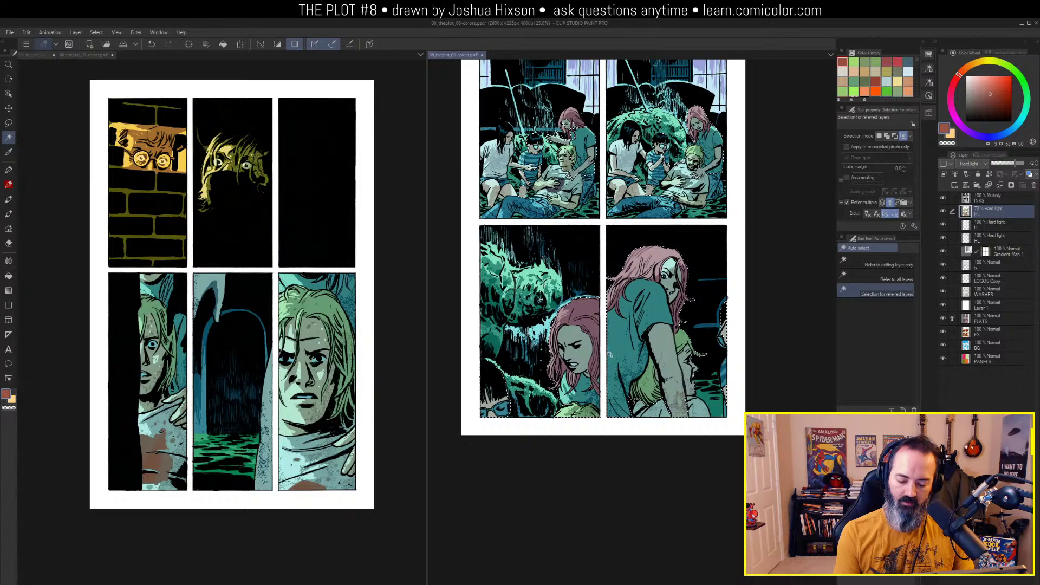
shift+click(662, 339)
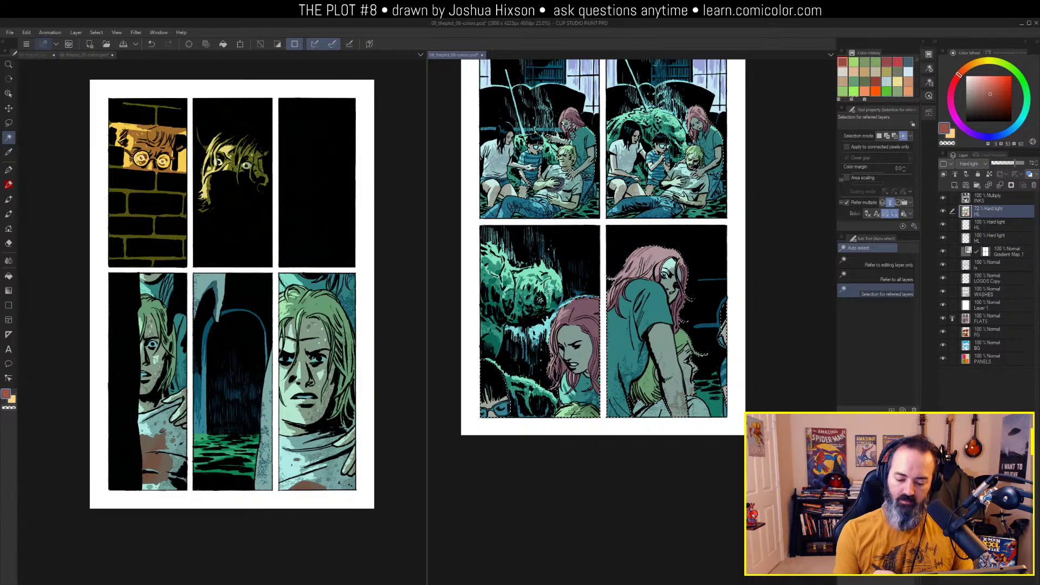
key(m)
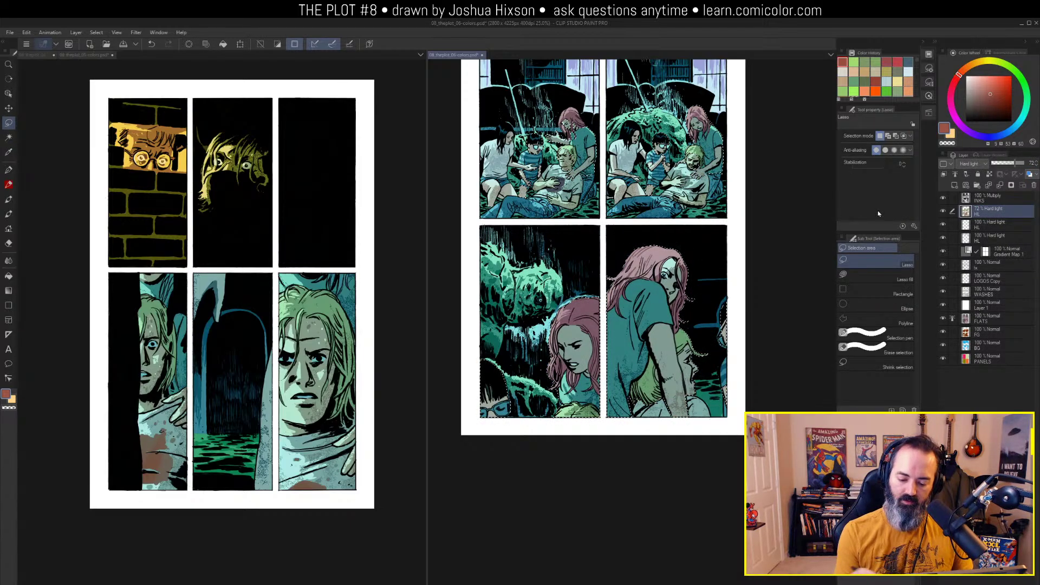
Select the foreground figures in page 6's third panel from the PANELS layer, with Auto select referring only to the editing layer
click(988, 359)
key(w)
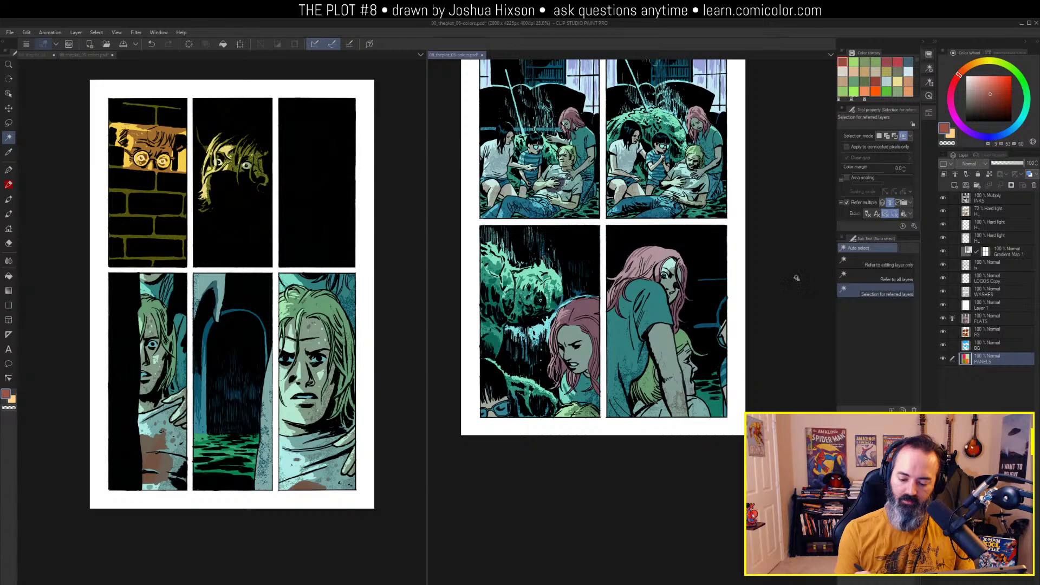
click(888, 265)
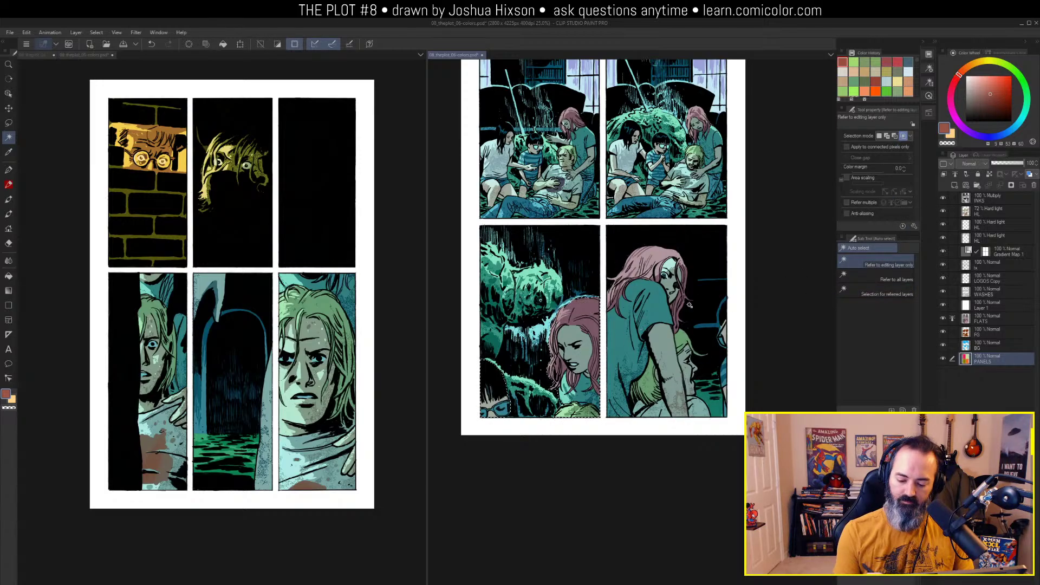
key(q)
key(q)
scroll(755, 260, up, 3)
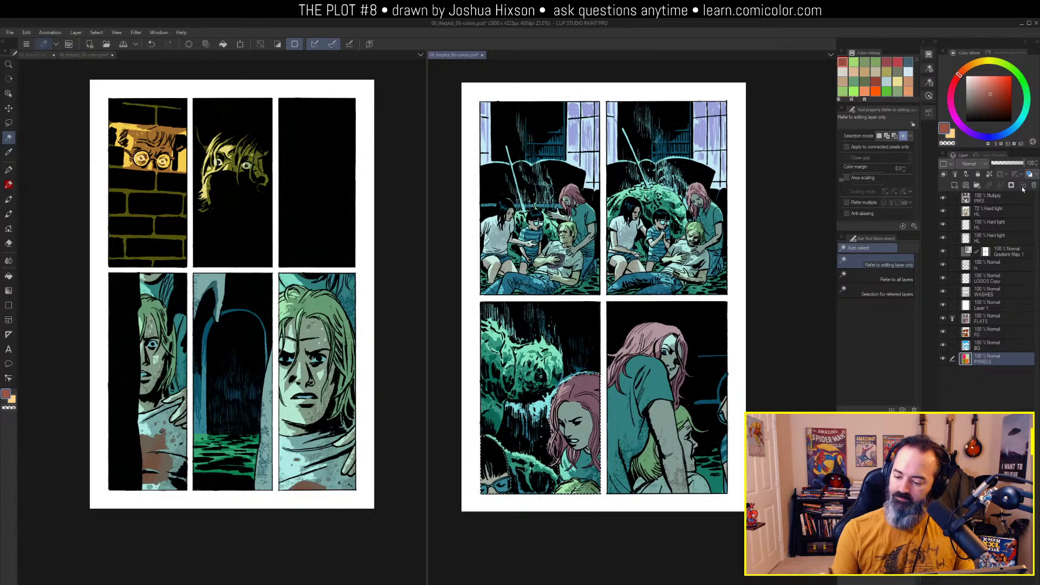
Add a Hard light layer above the 72% Hard light layer, fill the selected third-panel figures with muted blue, and deselect
click(970, 224)
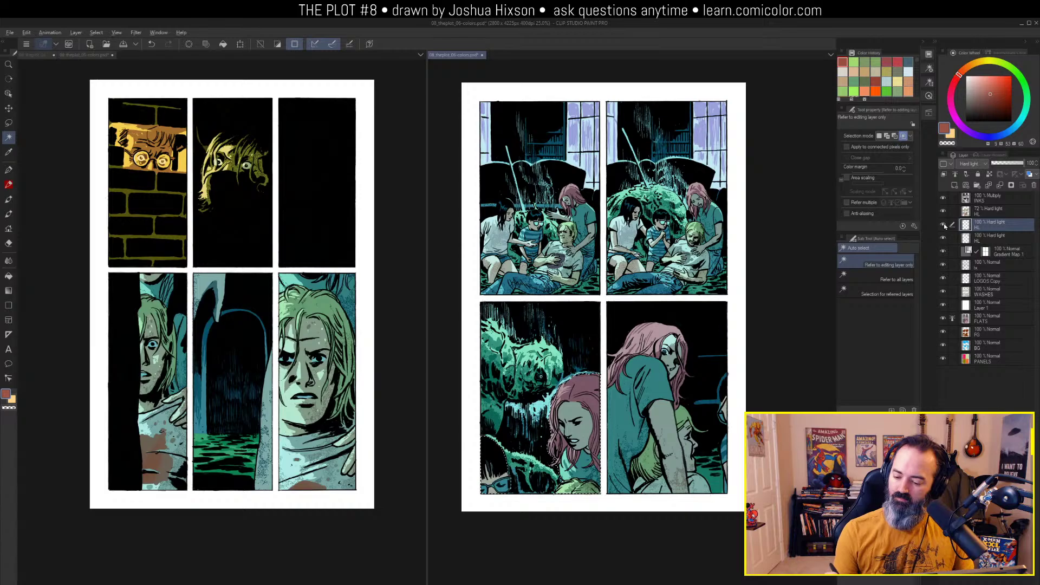
alt+click(944, 225)
alt+click(943, 225)
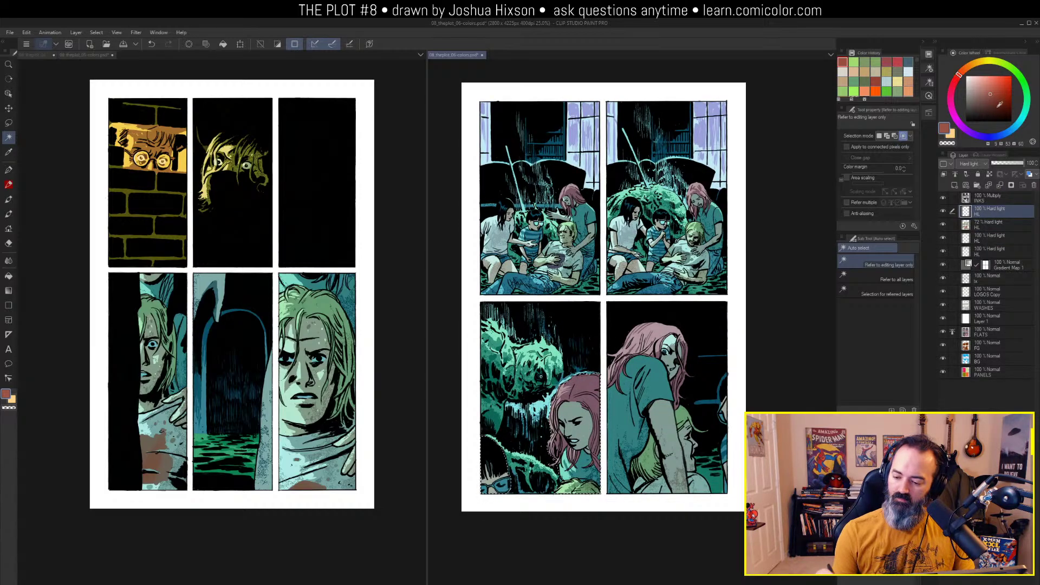
key(g)
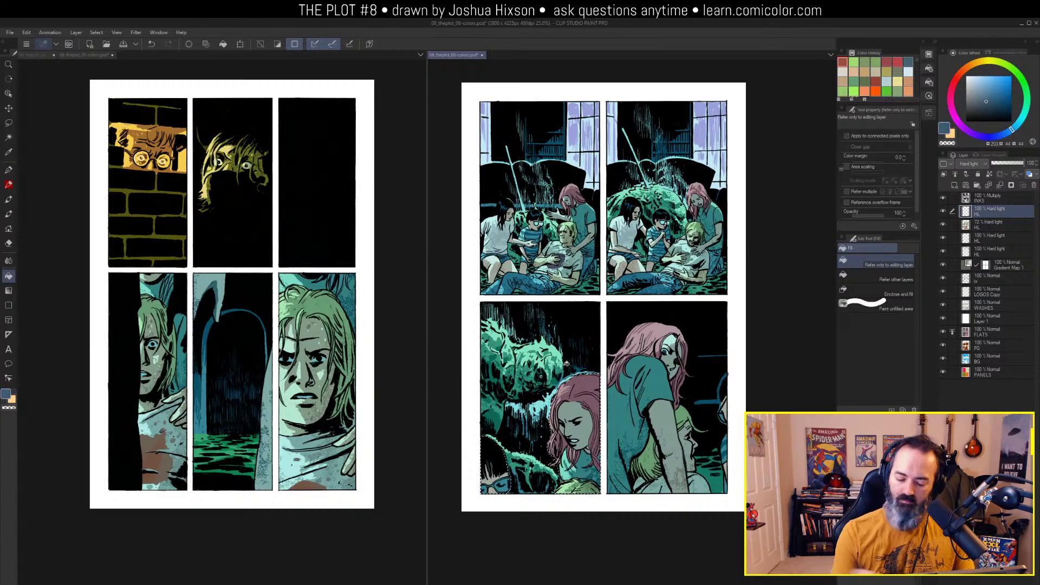
click(579, 391)
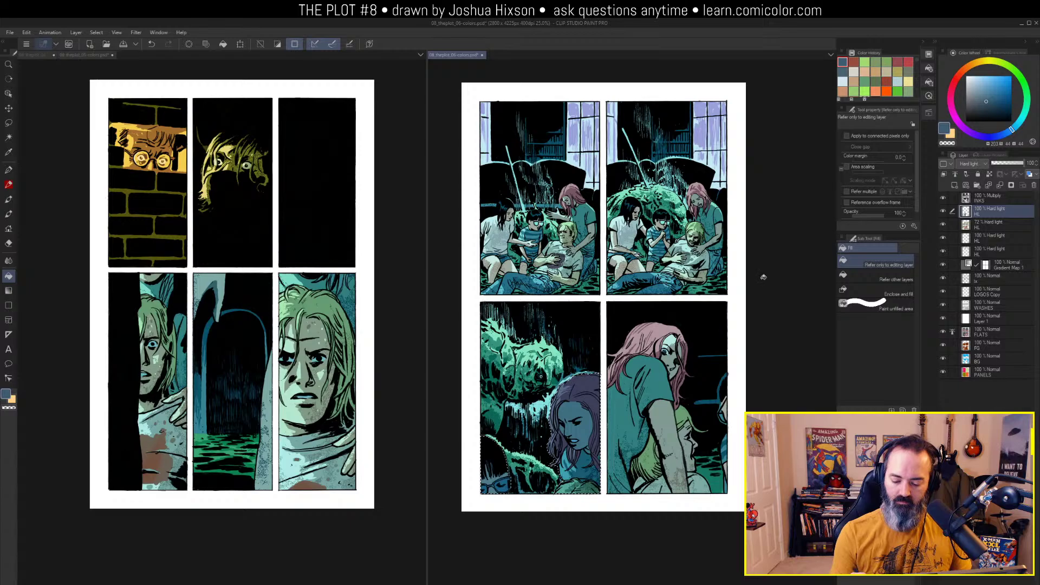
key(ctrl+d)
key(m)
drag(716, 300, 768, 277)
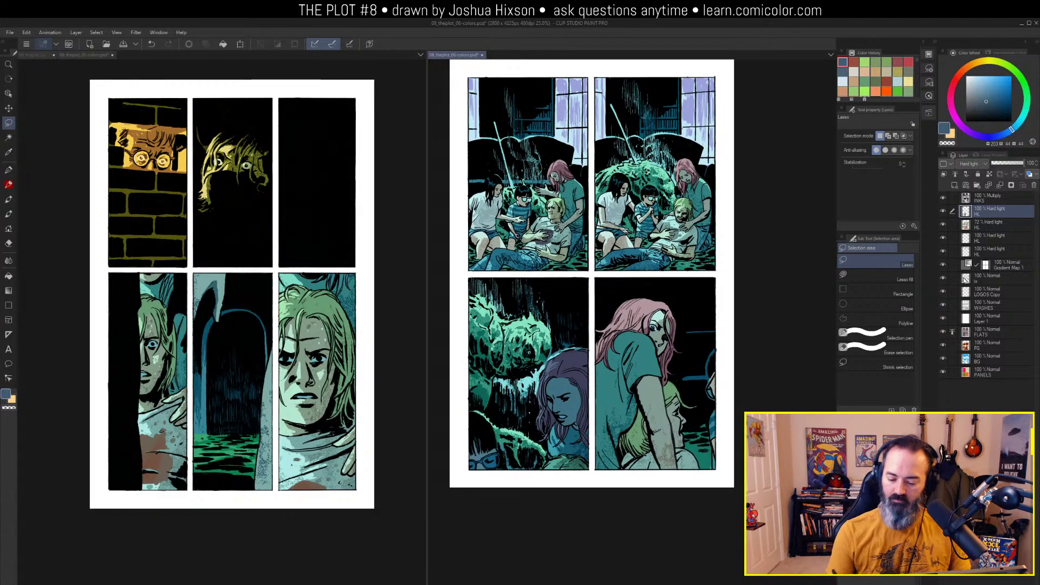
click(972, 331)
key(w)
click(667, 383)
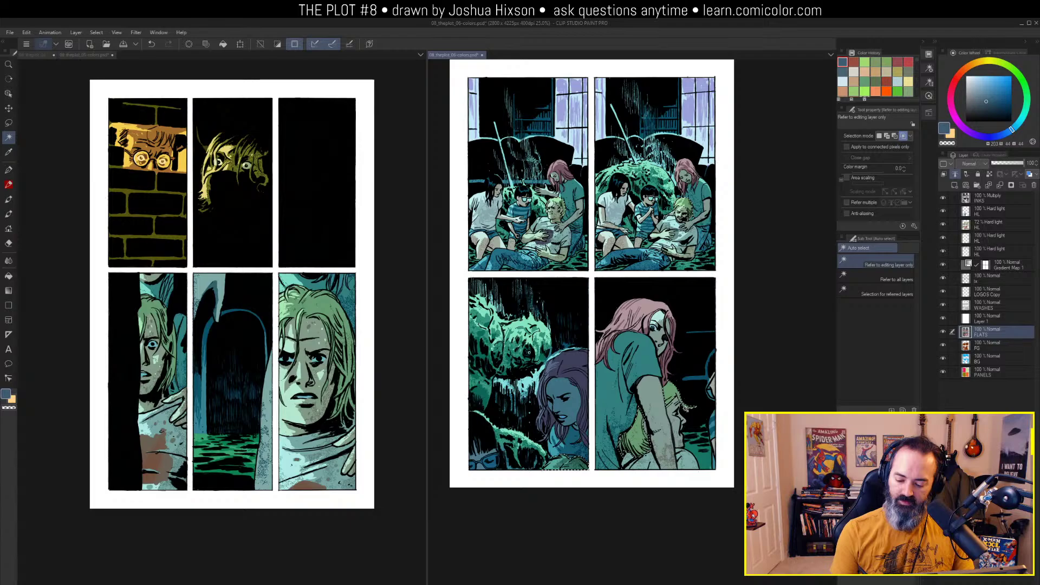
key(ctrl+d)
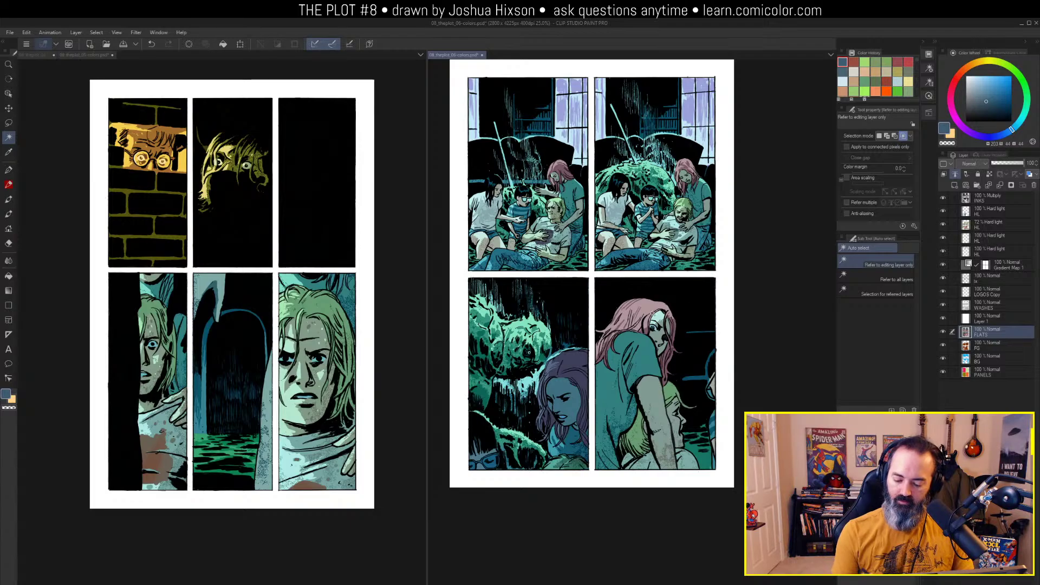
click(656, 316)
key(m)
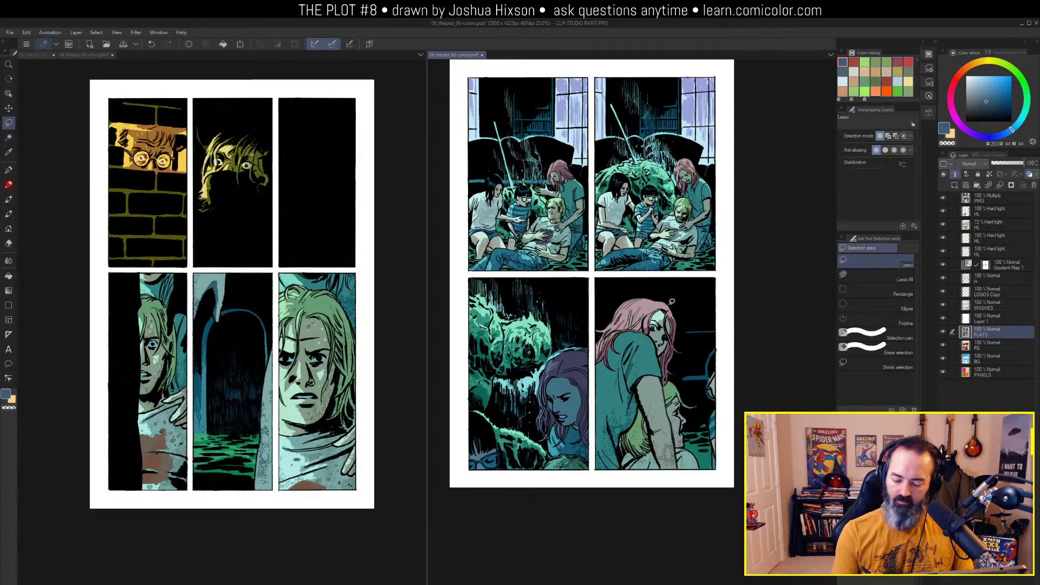
key(ctrl+d)
drag(730, 244, 729, 219)
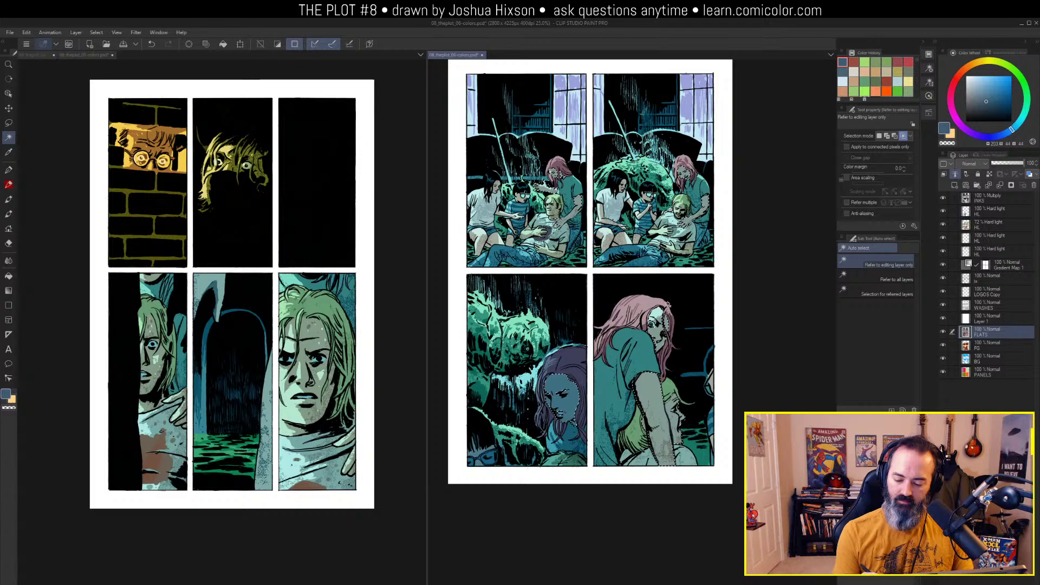
click(982, 305)
key(w)
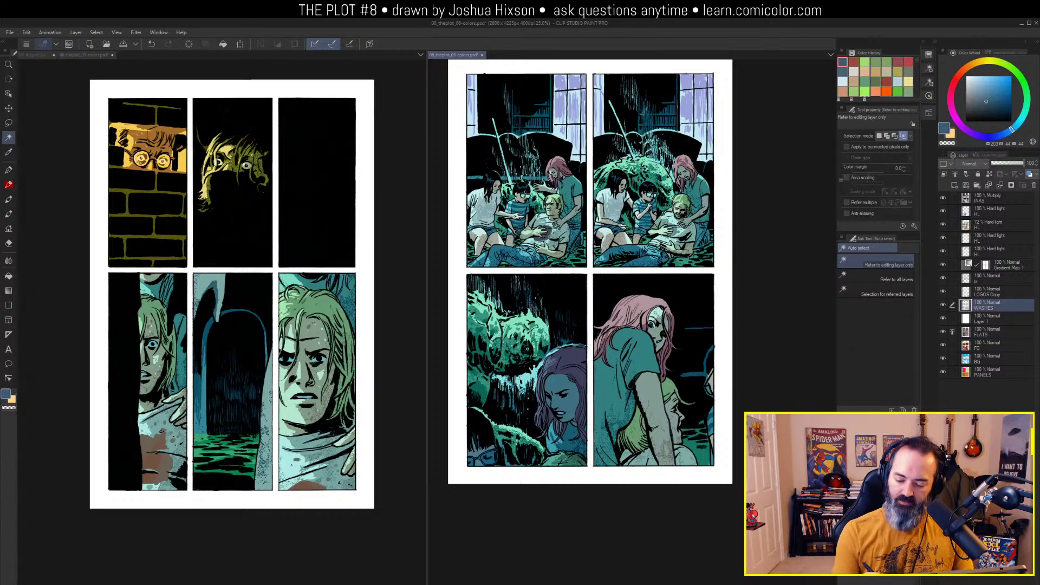
click(697, 291)
key(q)
key(q)
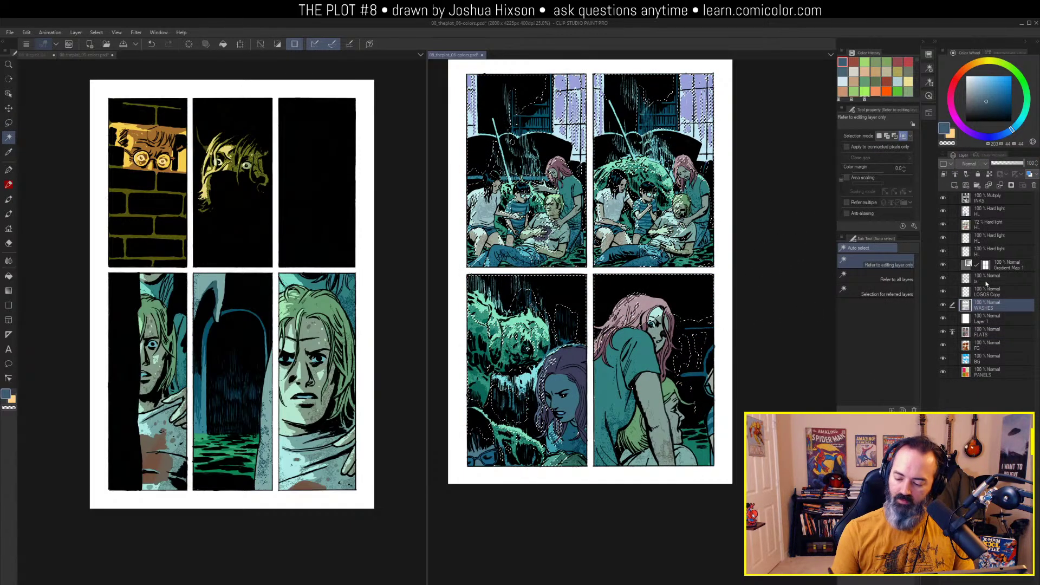
ctrl+shift+click(689, 318)
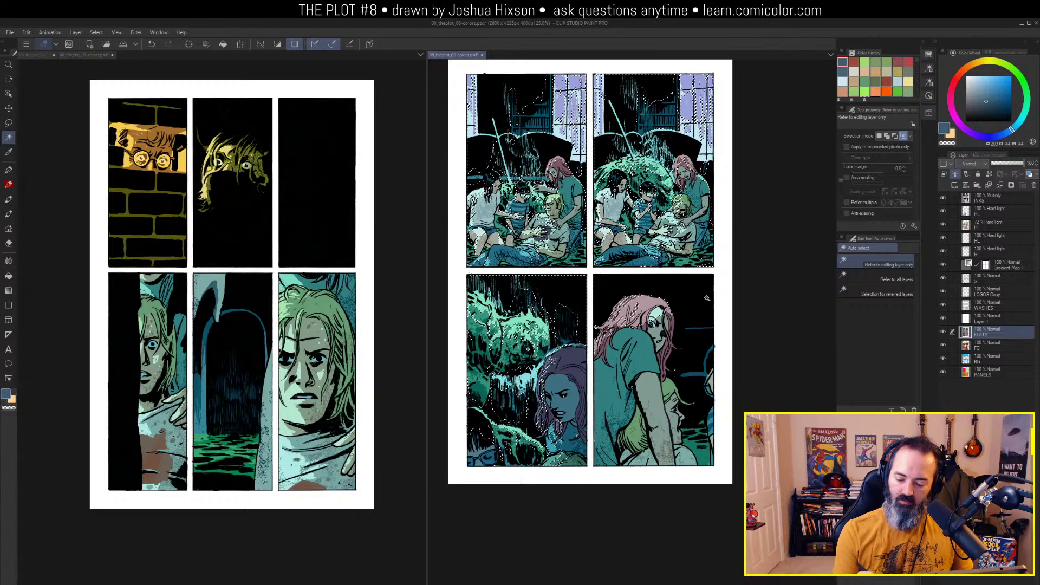
key(q)
key(q)
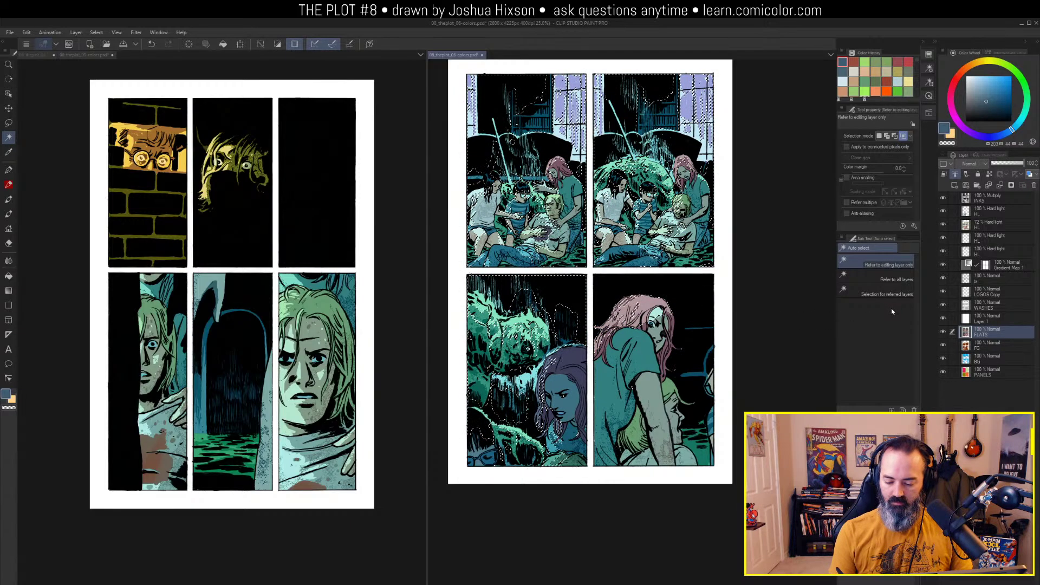
key(ctrl+d)
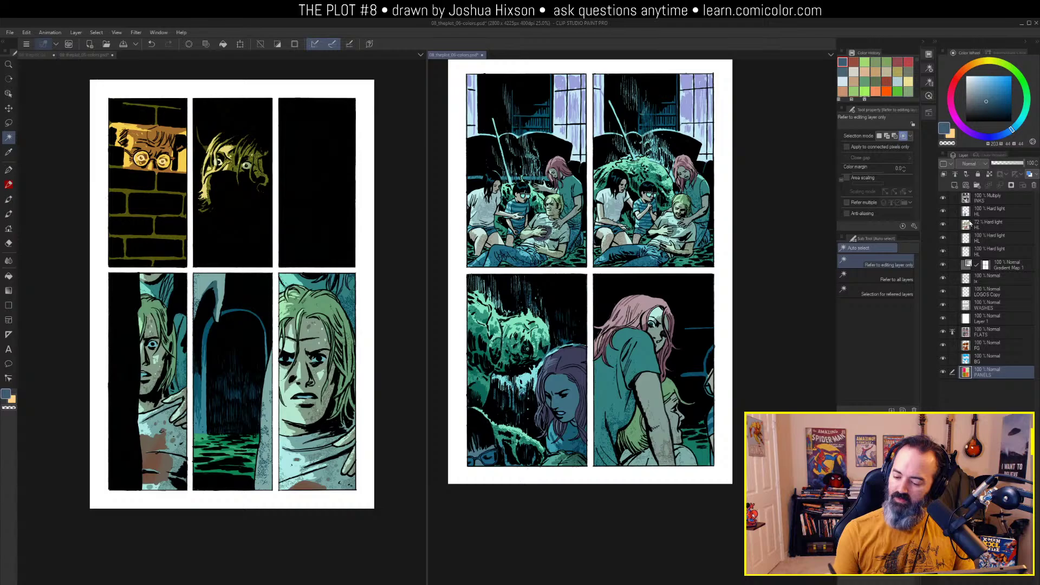
Fill the highlights on the woman's hair in the fourth panel with pale yellow on the uppermost Hard light HL layer, and clear the selection
click(976, 213)
click(979, 80)
click(990, 61)
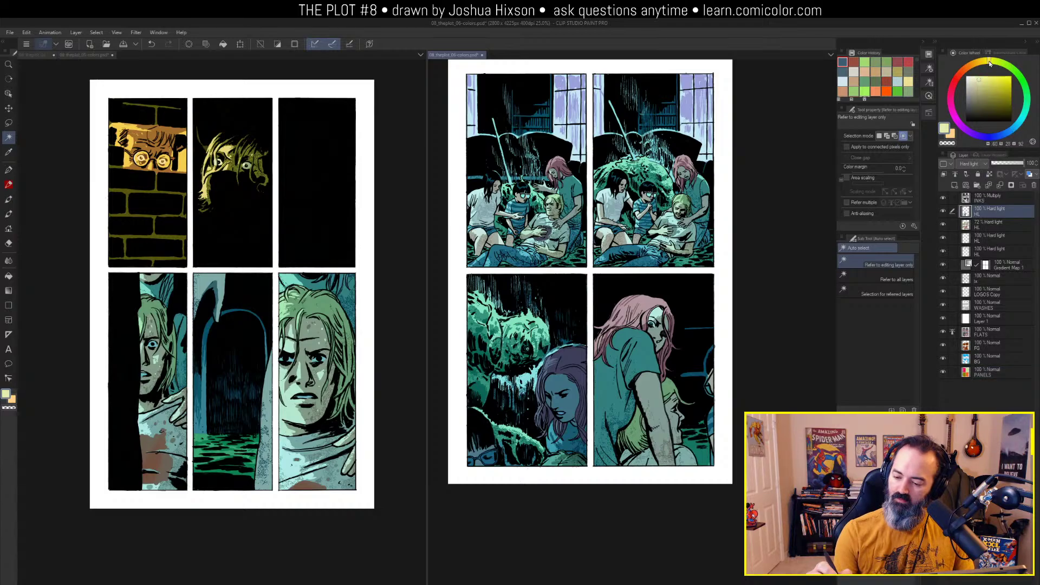
key(g)
click(645, 310)
key(ctrl+h)
key(ctrl+d)
key(m)
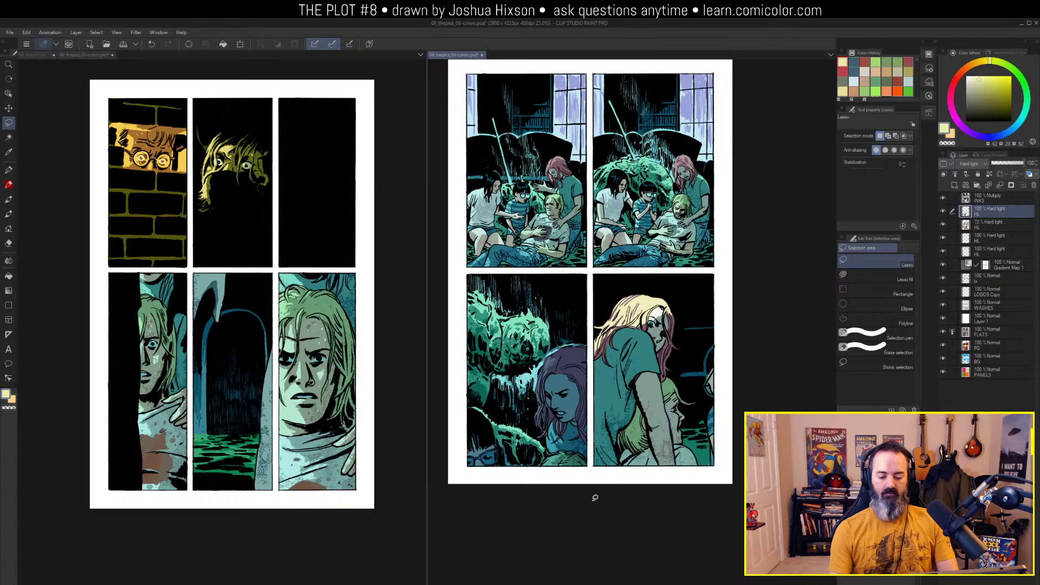
Select the third panel's background using the FLATS layer, and limit the selection to that panel using the PANELS layer
drag(753, 348, 764, 286)
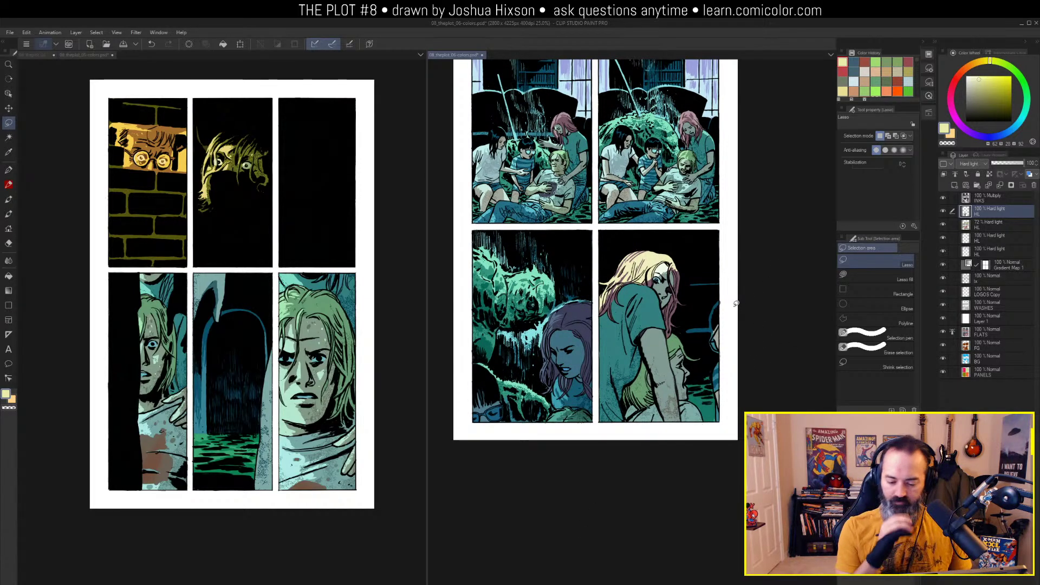
drag(735, 304, 744, 288)
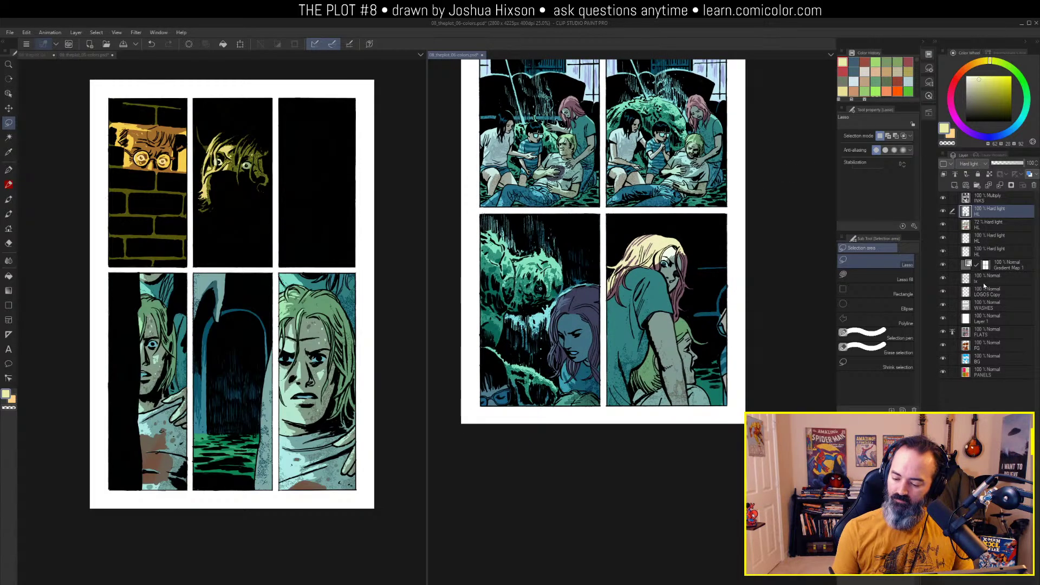
click(986, 331)
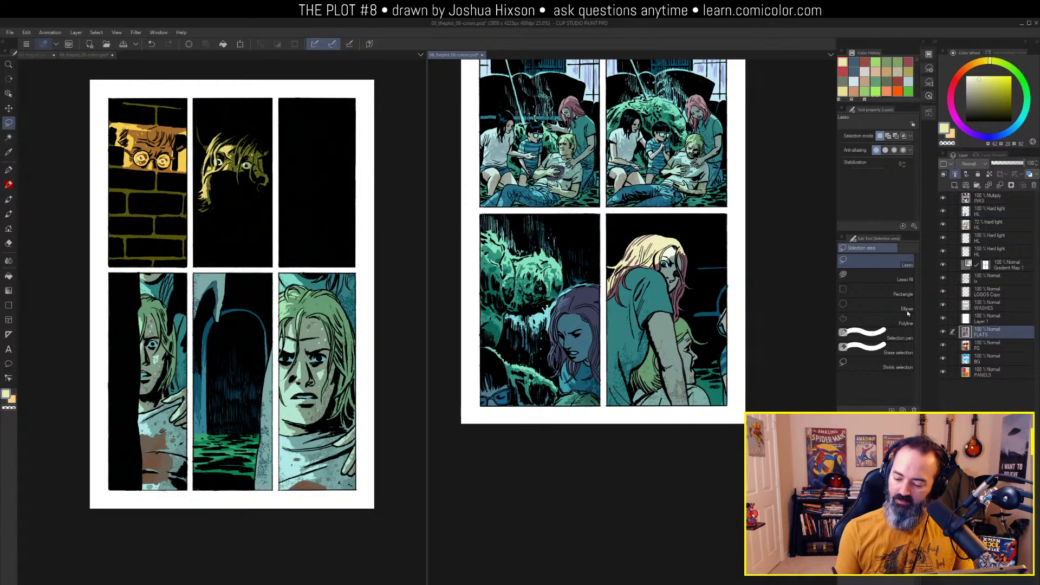
key(w)
click(552, 309)
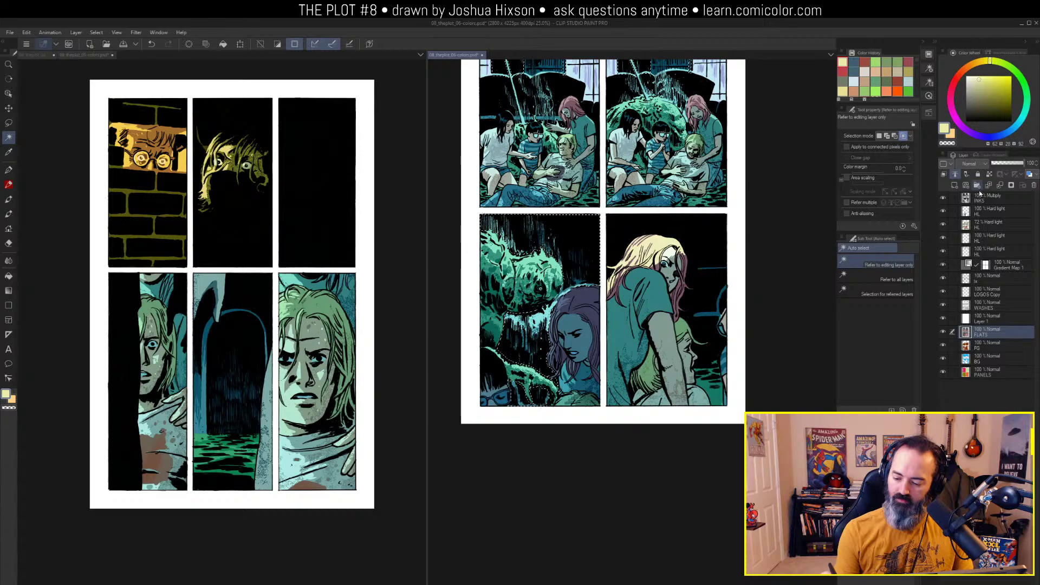
drag(781, 237, 790, 315)
key(m)
click(987, 372)
key(w)
click(585, 330)
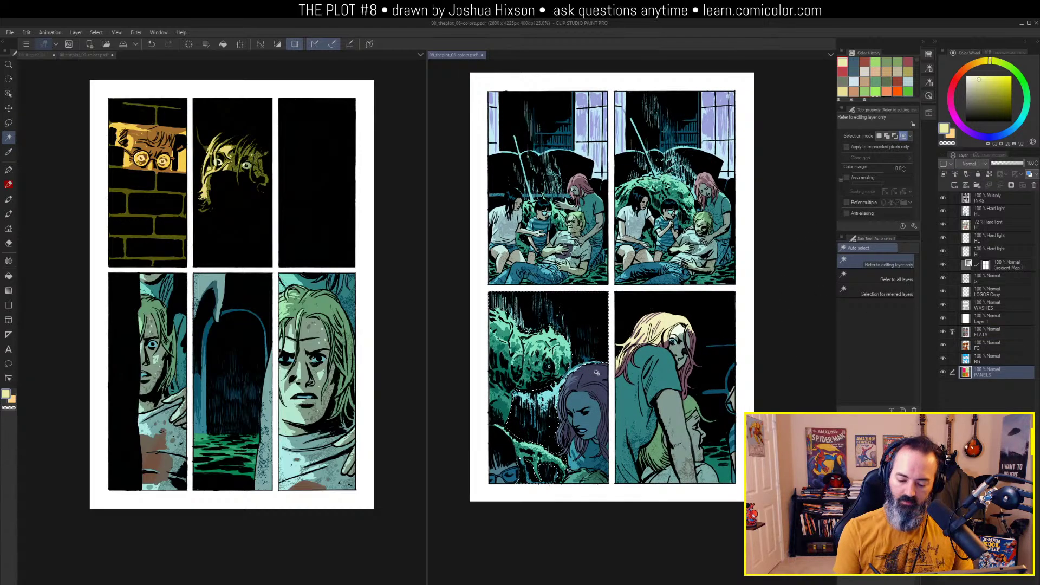
Fill the third panel's background highlights with pale yellow on the uppermost Hard light HL layer, and clear the selection
click(989, 212)
key(g)
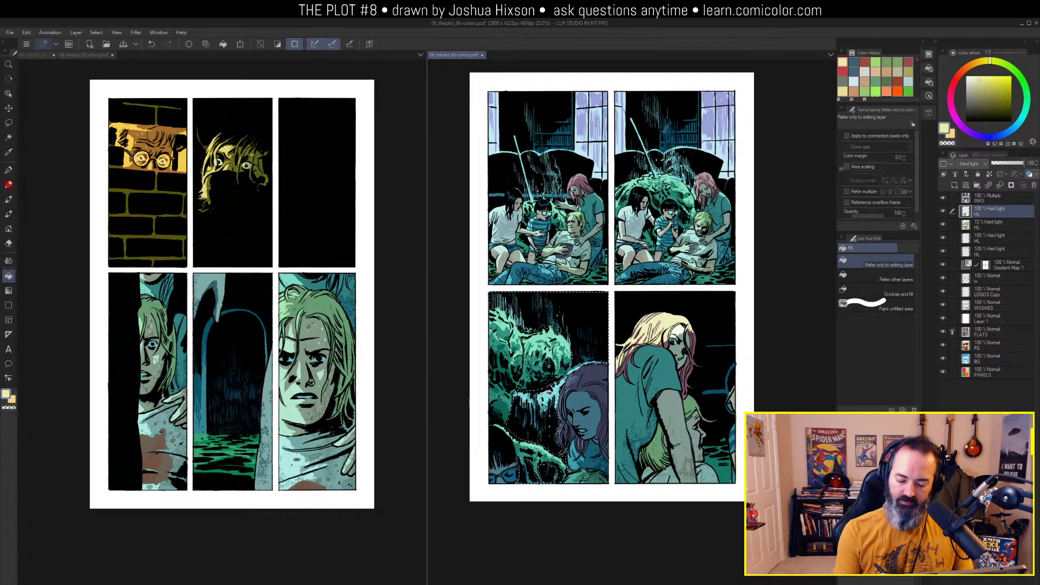
click(588, 333)
key(ctrl+d)
key(m)
key(w)
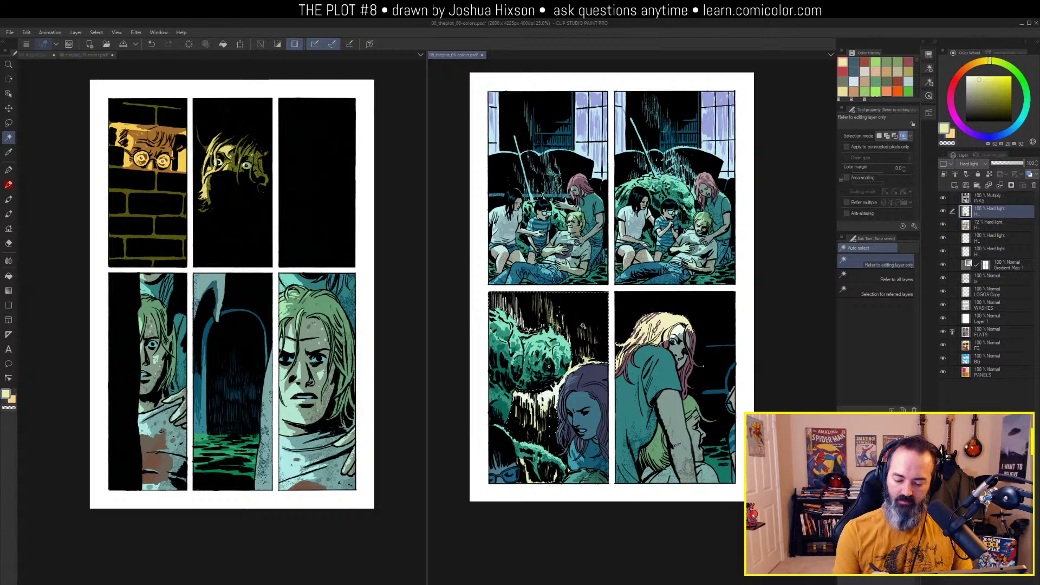
Shift the hue of the third panel's pale yellow highlights toward peach and raise their saturation with Hue/Saturation/Luminosity
click(602, 333)
key(ctrl+u)
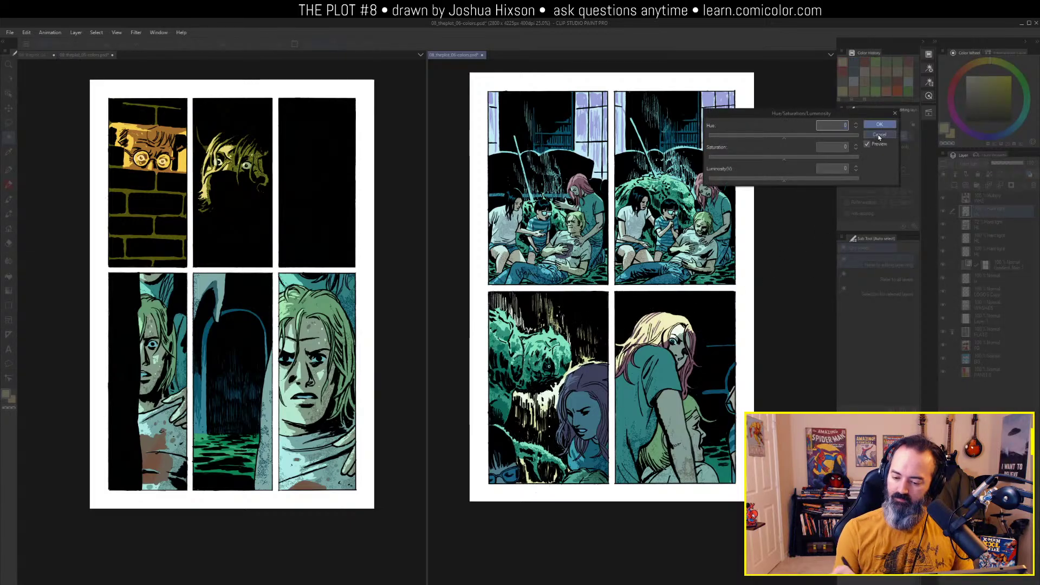
click(879, 135)
key(m)
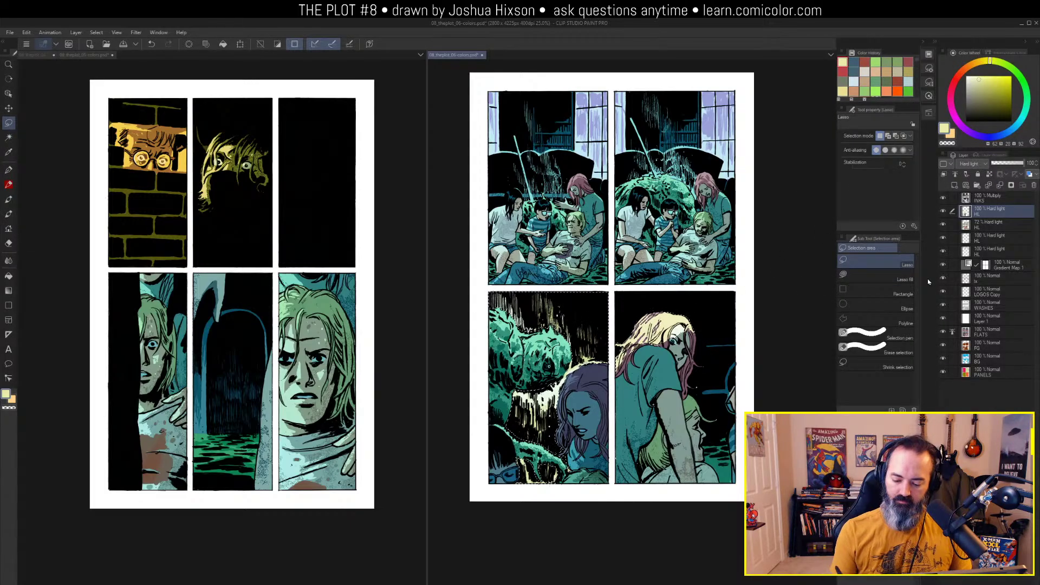
mouse_move(617, 295)
mouse_down()
mouse_move(724, 275)
mouse_move(704, 284)
mouse_up()
key(ctrl+u)
drag(784, 179, 807, 161)
drag(784, 137, 777, 140)
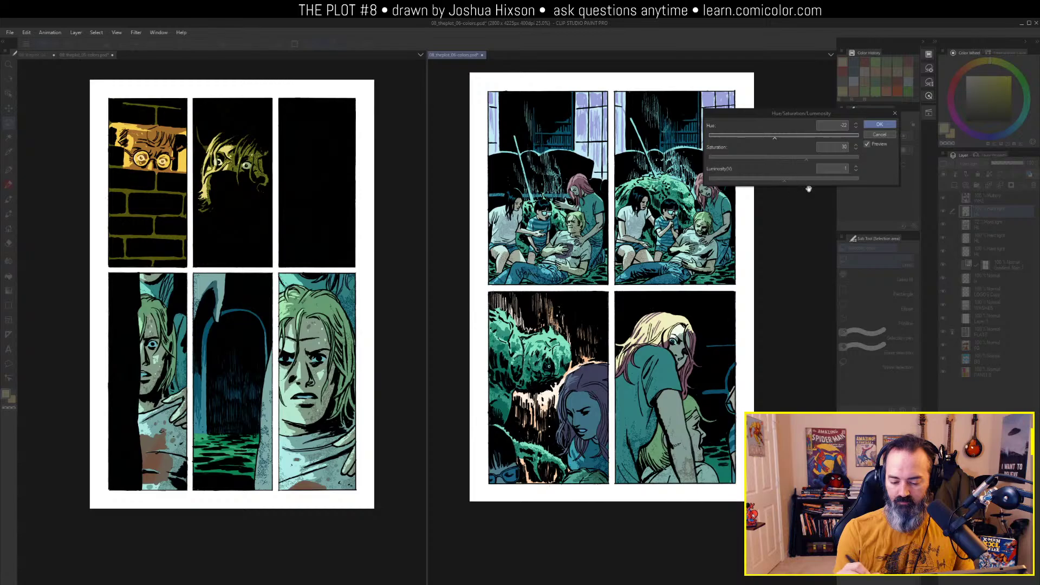
click(880, 124)
Examine the recoloured highlights on the whole page at reduced size and the upper panels at enlarged size
alt+click(731, 234)
drag(759, 257, 715, 274)
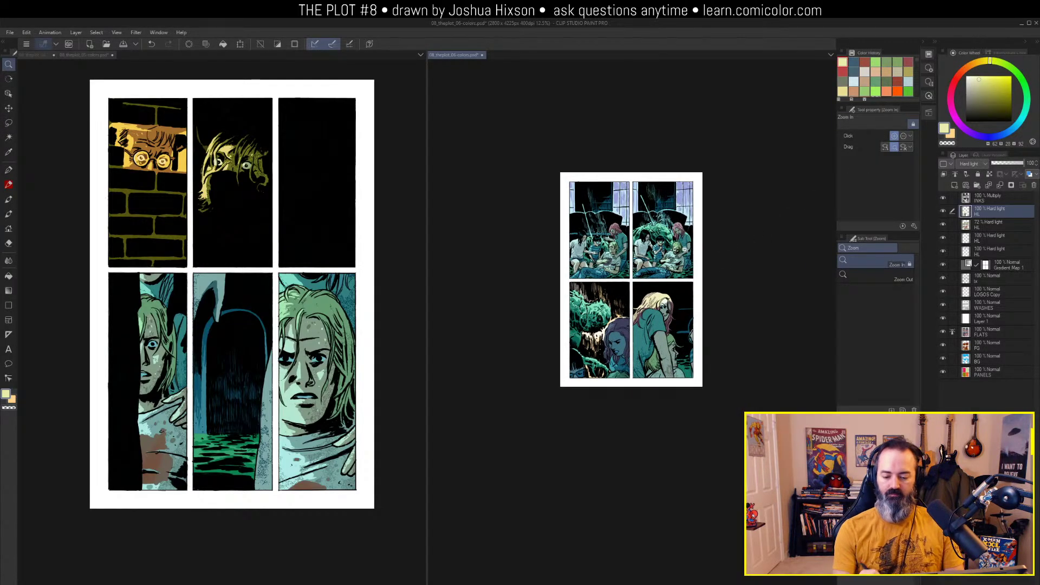
click(684, 248)
key(m)
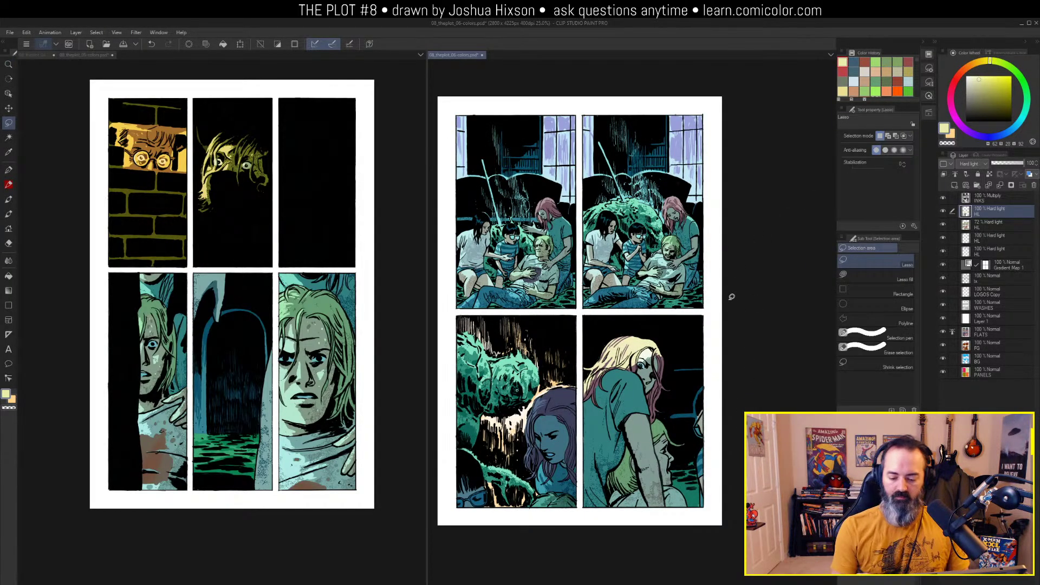
mouse_move(746, 225)
mouse_down()
mouse_move(751, 183)
mouse_move(727, 220)
mouse_up()
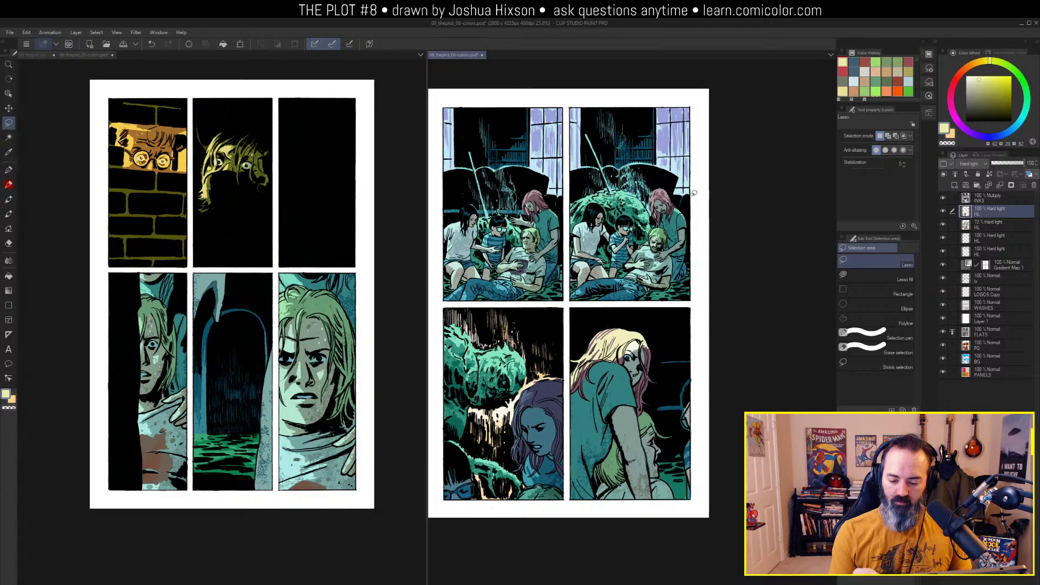
key(ctrl+space)
drag(705, 218, 791, 151)
ctrl+alt+click(746, 251)
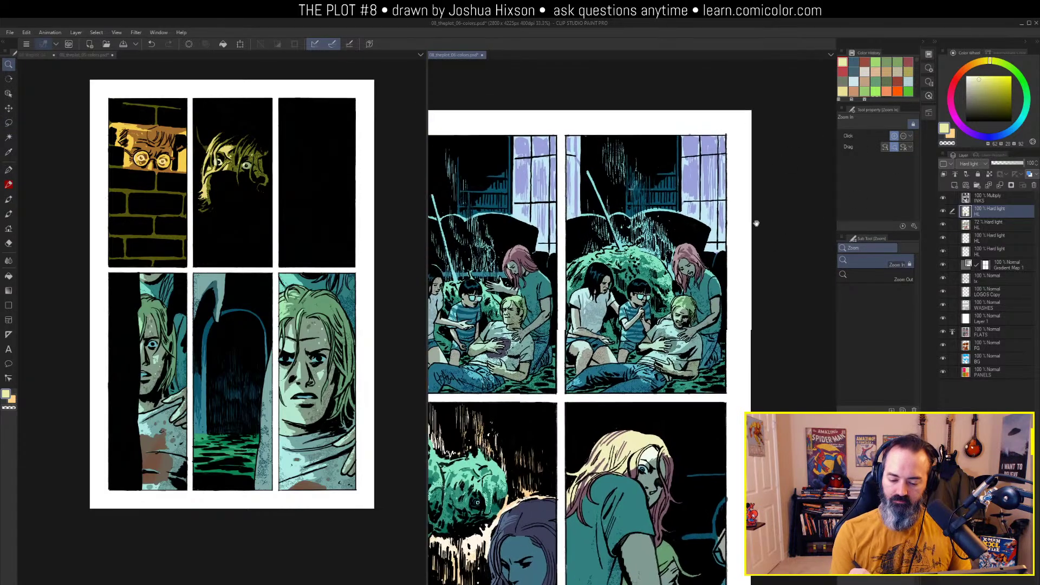
Select the black sofa area in both upper panels with Auto select on the FLATS layer
click(991, 331)
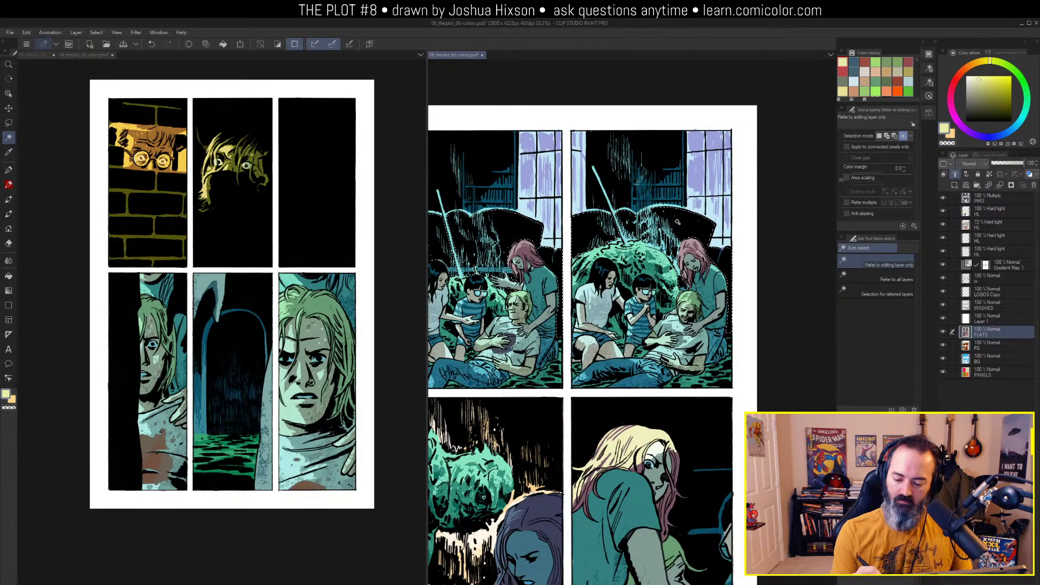
key(ctrl+space)
key(w)
key(Escape)
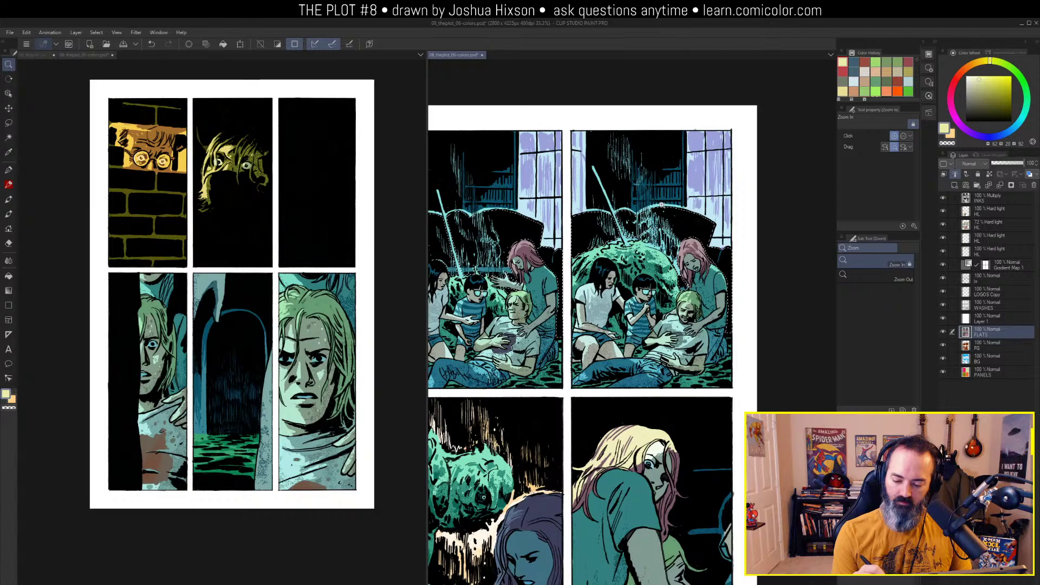
double_click(663, 205)
key(w)
key(ctrl+z)
key(ctrl+space)
ctrl+alt+click(687, 221)
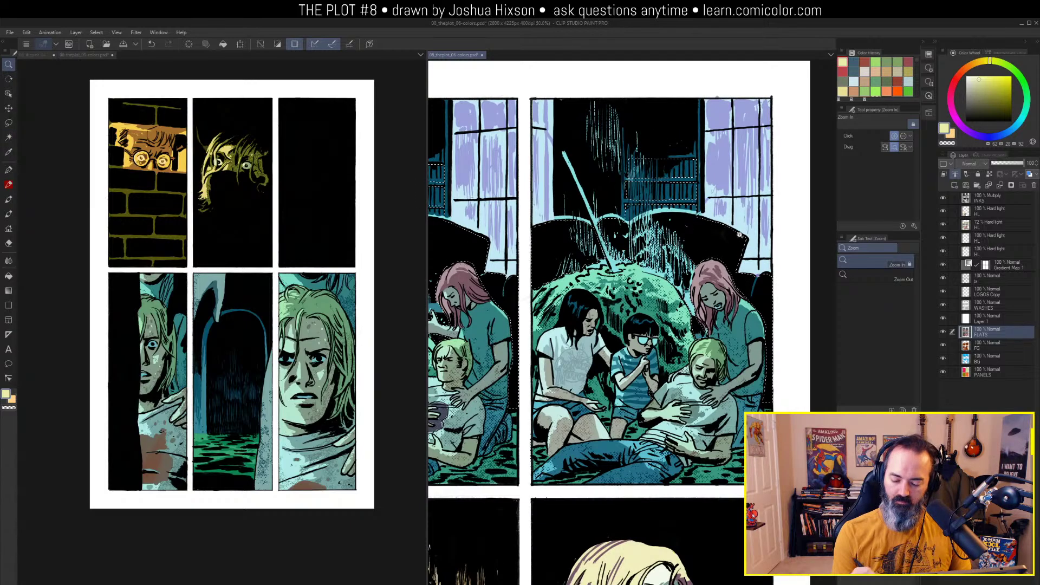
ctrl+alt+click(794, 263)
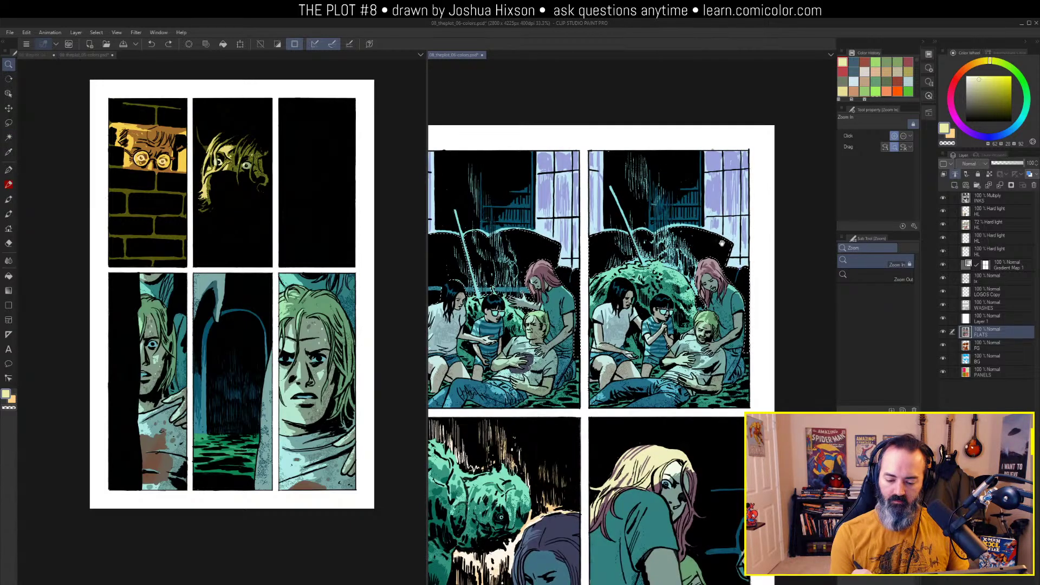
key(w)
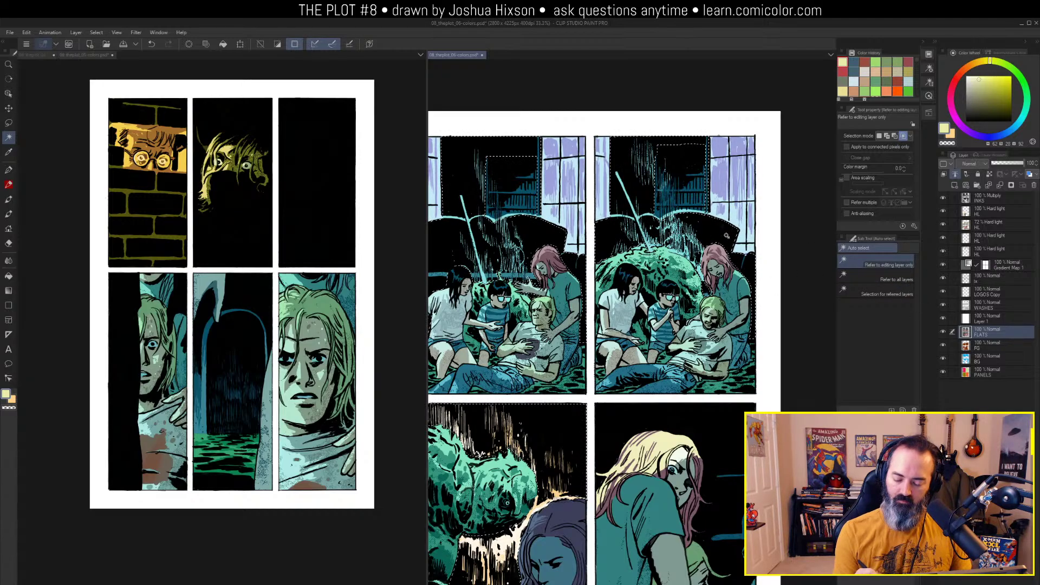
key(ctrl+m)
key(ctrl+m)
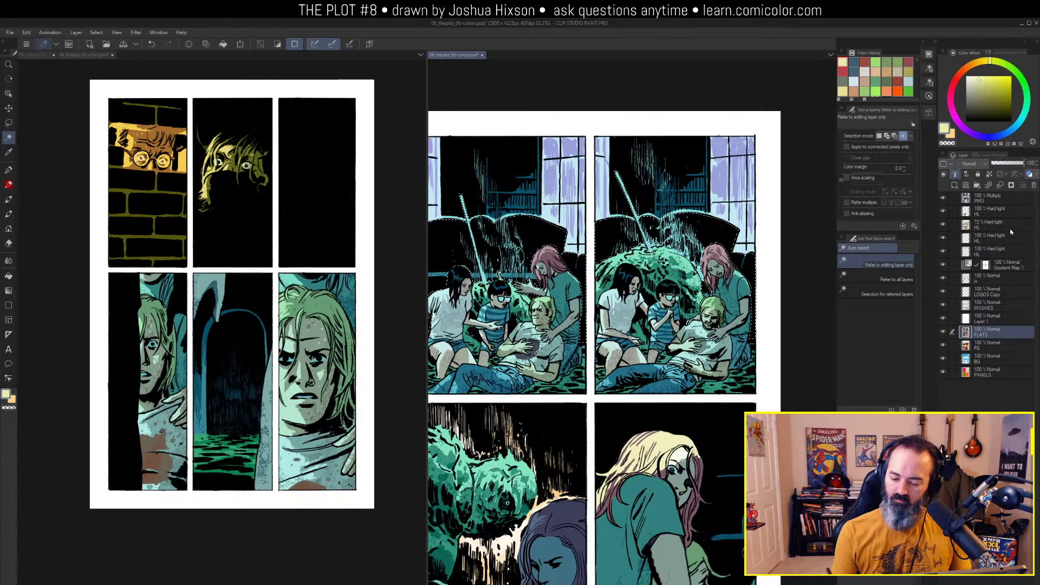
Fill the highlights in the selected sofa area with medium blue on the 72% Hard light HL layer
click(978, 225)
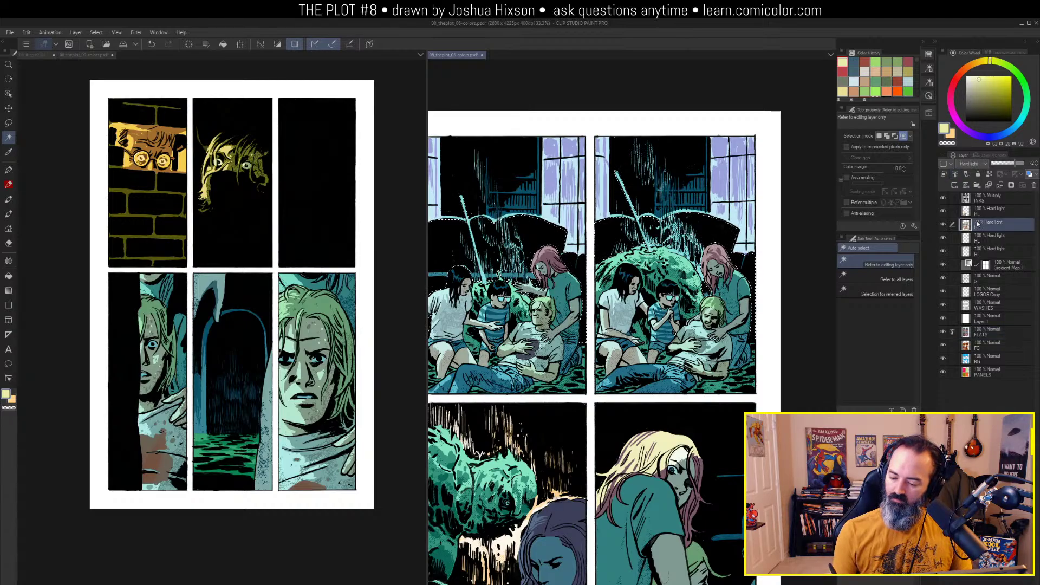
click(982, 98)
click(988, 93)
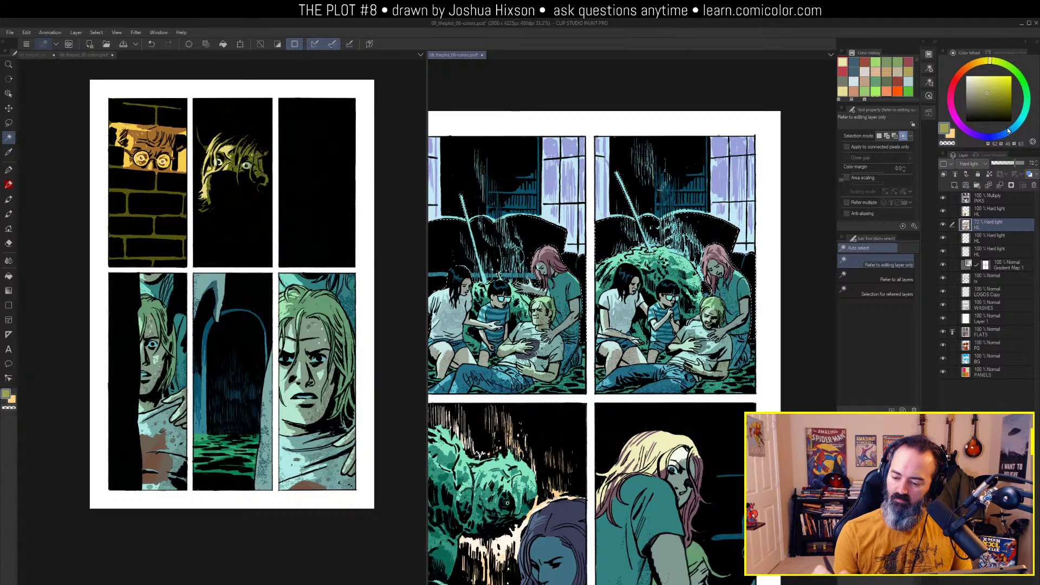
click(1009, 131)
key(g)
click(693, 235)
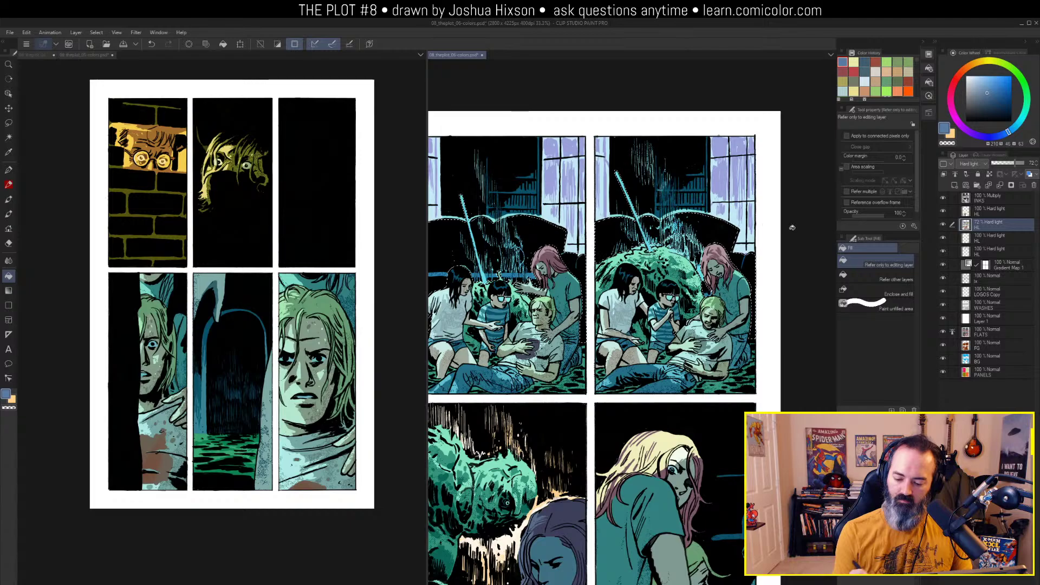
Check the sofa selection in the upper panels with Quick Mask, restoring the selection from the FLATS layer
key(ctrl+m)
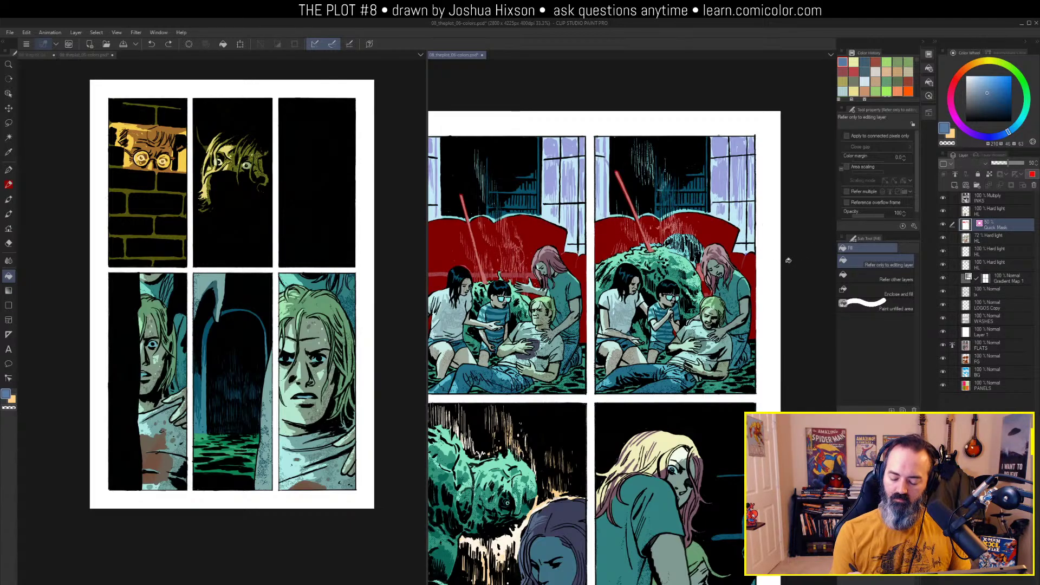
key(ctrl+m)
key(m)
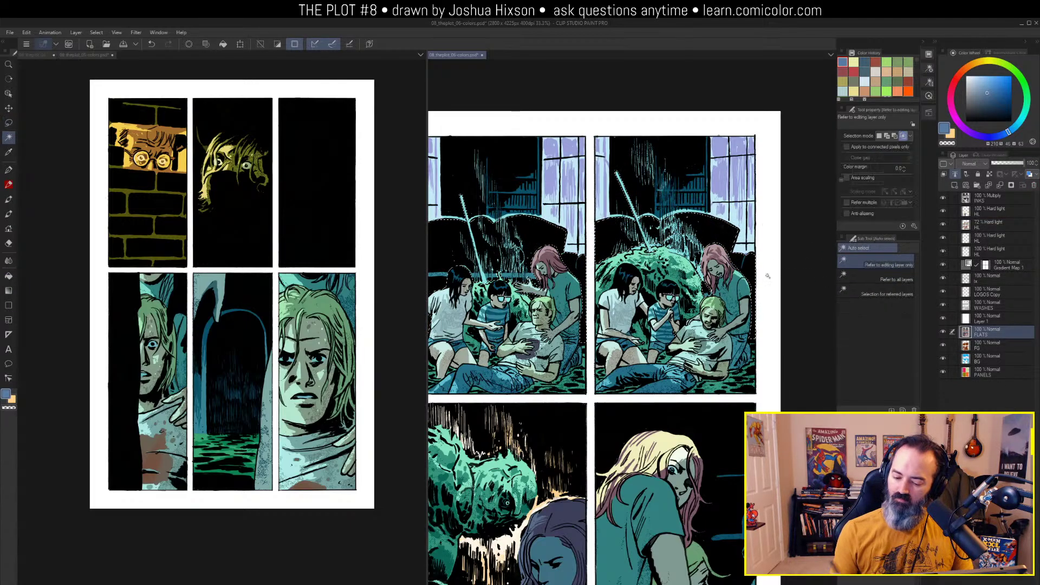
key(w)
click(986, 332)
key(ctrl+z)
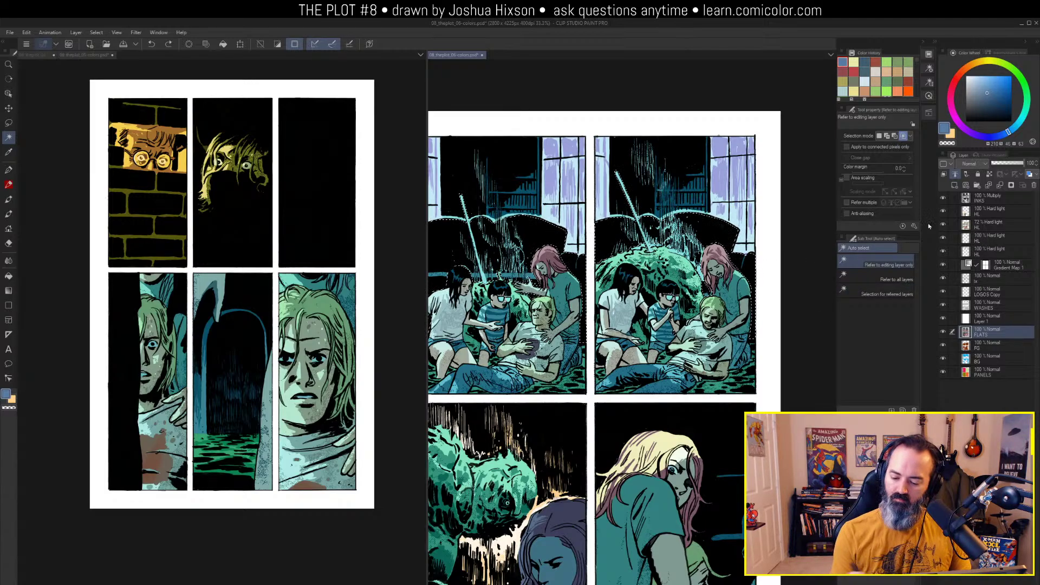
key(ctrl+y)
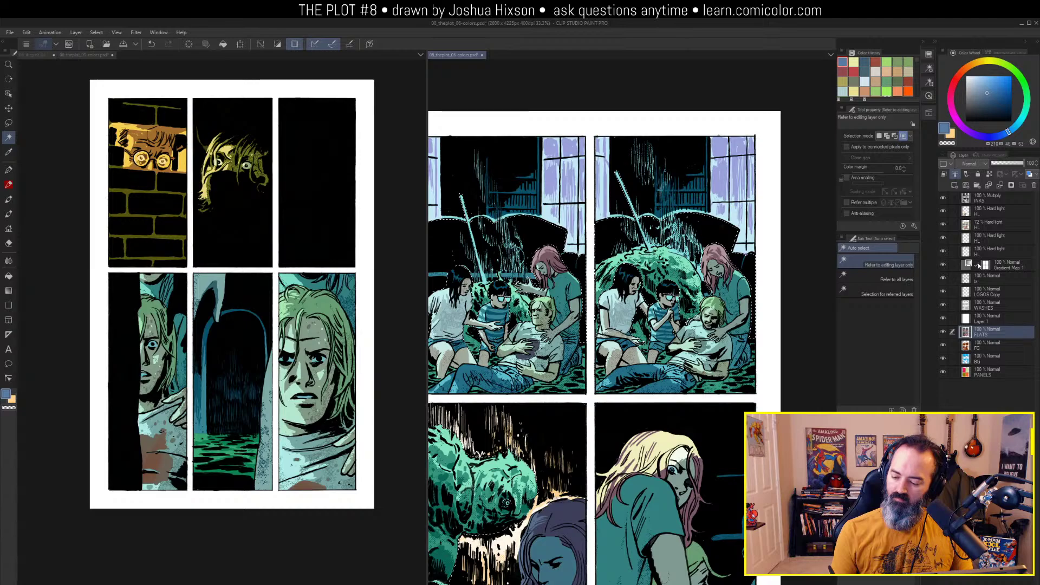
click(968, 225)
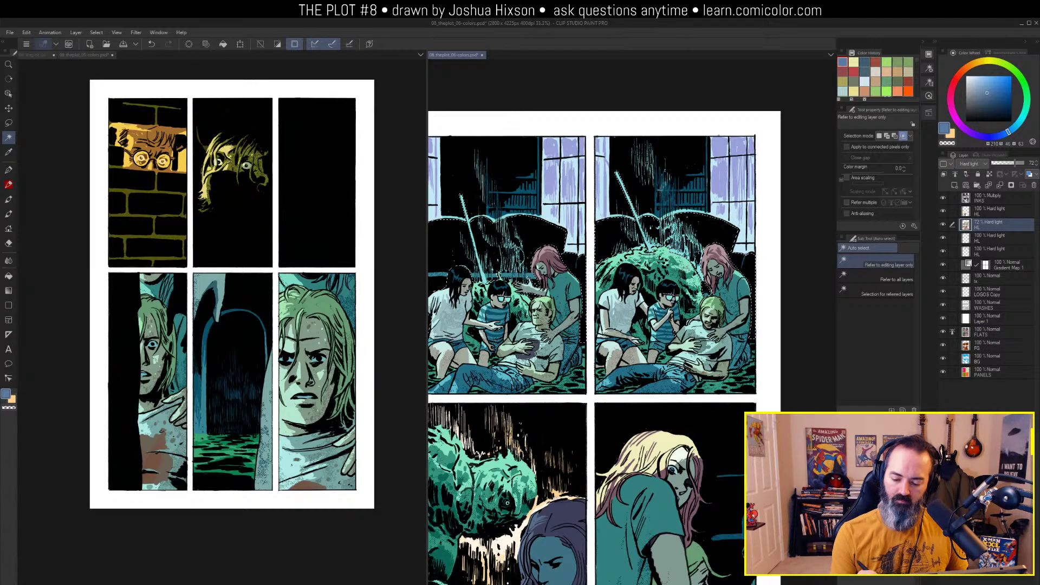
key(ctrl+m)
key(ctrl+m)
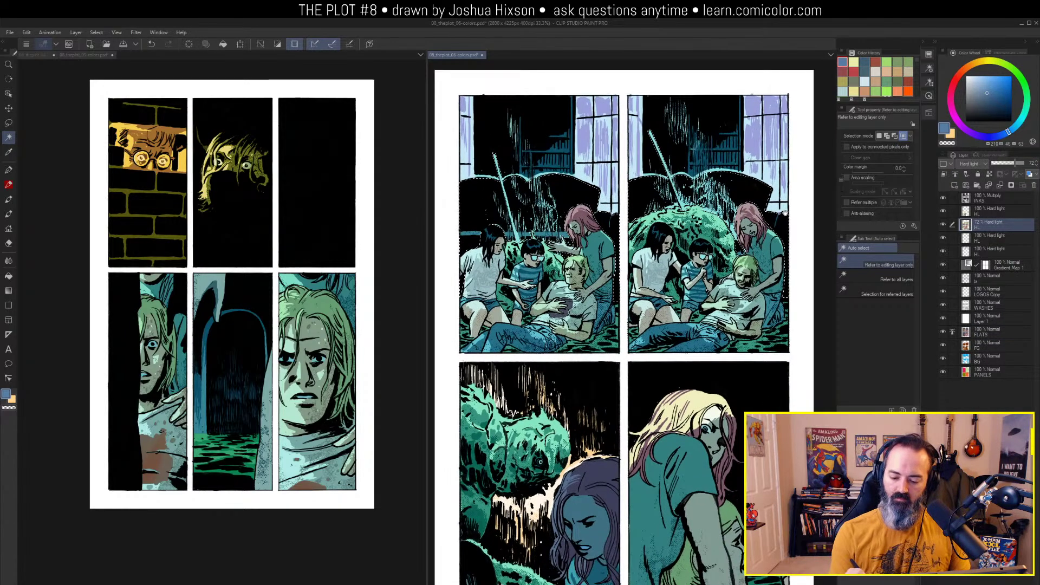
Clear the selection and refill the upper panels' sofa highlights with a darker blue on the 72% Hard light HL layer
key(ctrl+d)
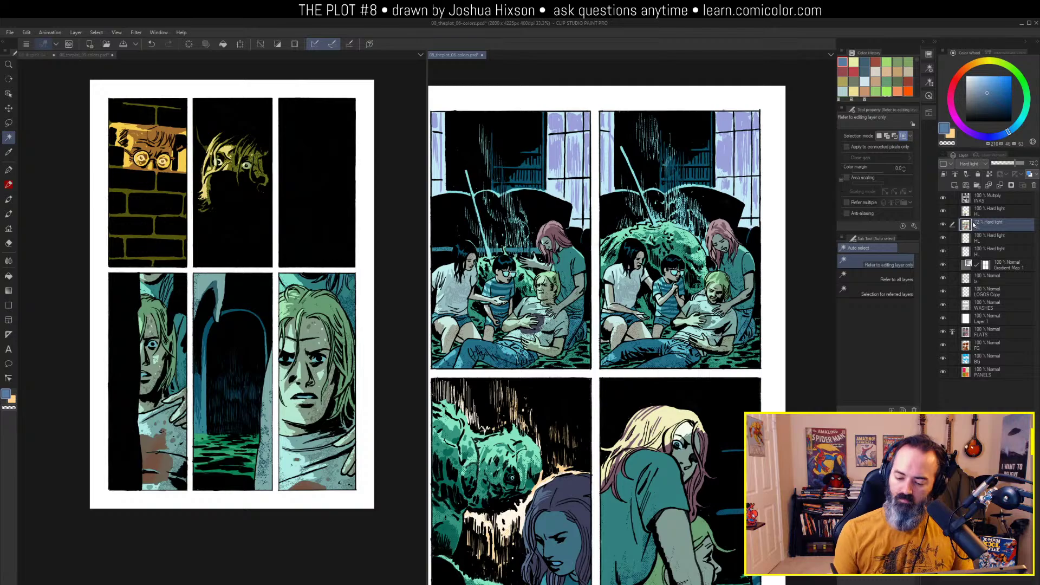
drag(971, 106, 981, 105)
key(g)
click(688, 206)
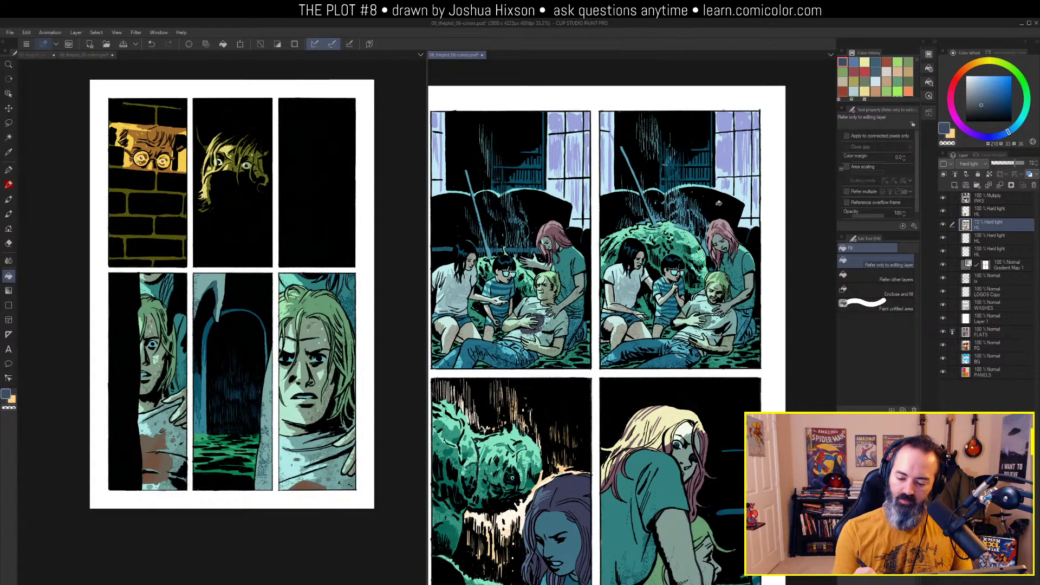
key(ctrl+shift+d)
key(ctrl+u)
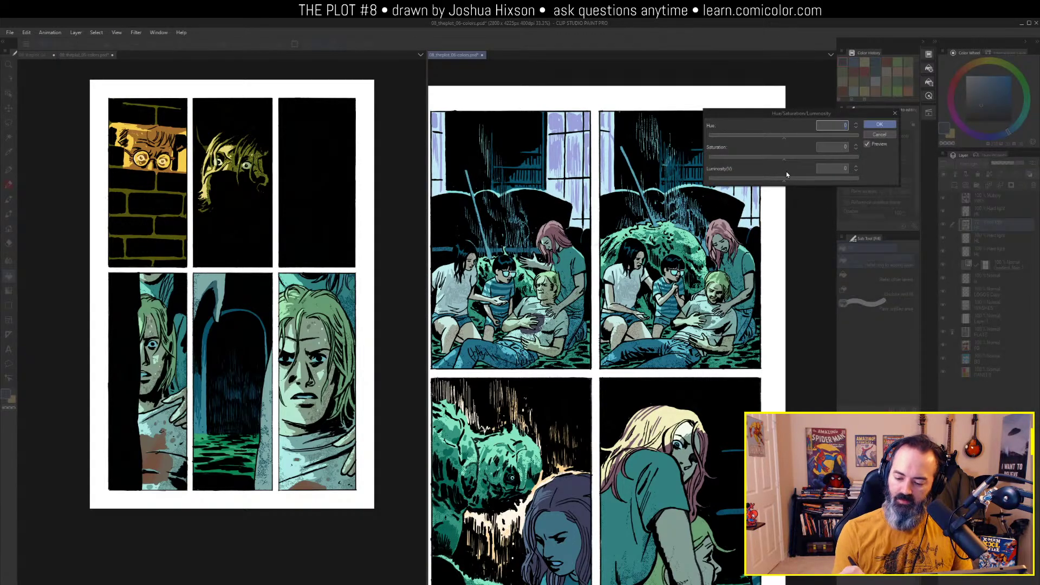
drag(786, 179, 780, 180)
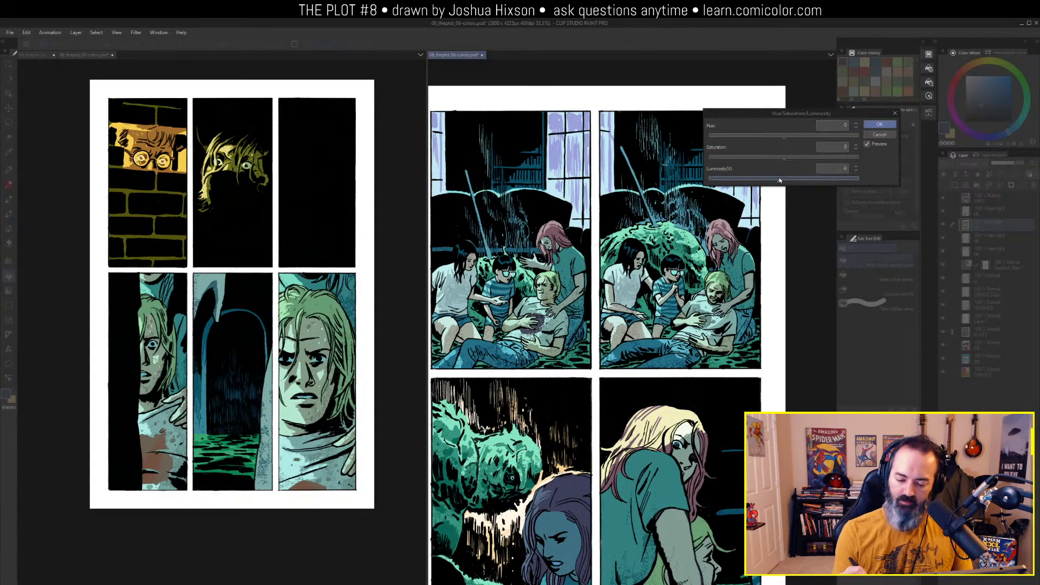
click(873, 134)
Try painting the bloodstain red on the lying man's shirt in the upper-right panel, using the top 100% Hard light HL layer
alt+click(754, 209)
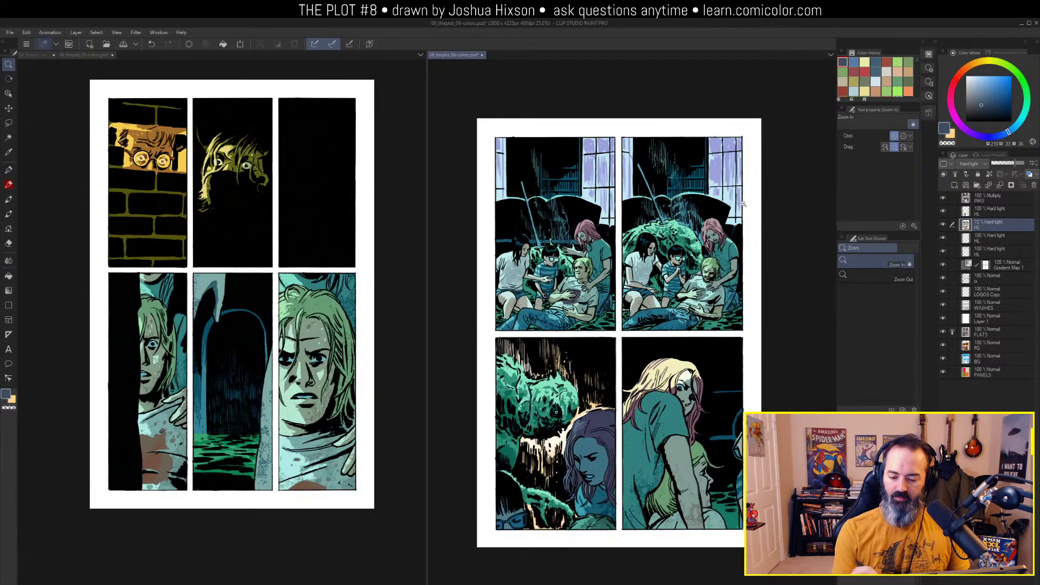
drag(756, 250, 769, 230)
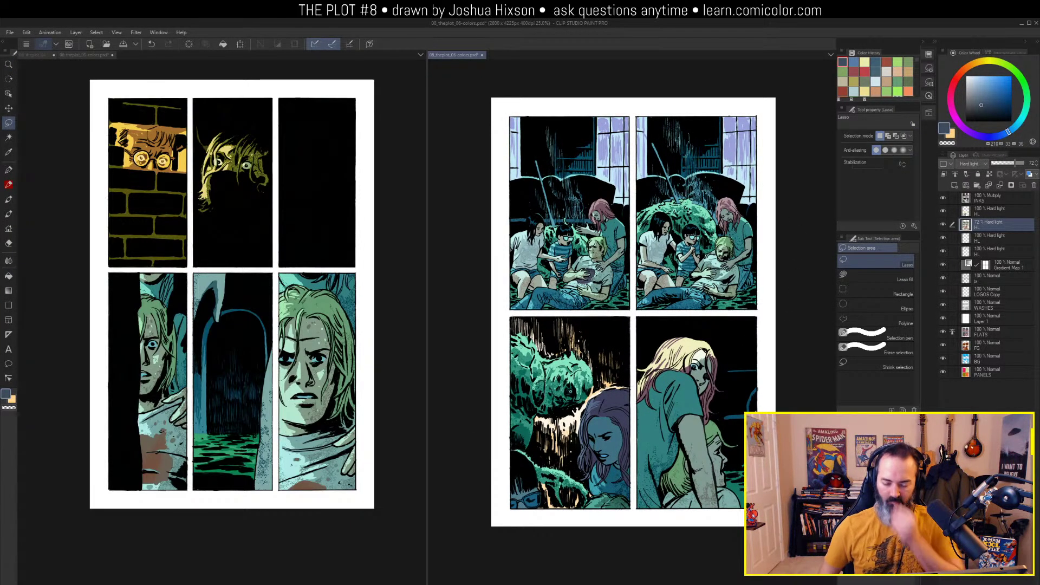
ctrl+click(705, 251)
drag(729, 271, 677, 232)
ctrl+click(704, 243)
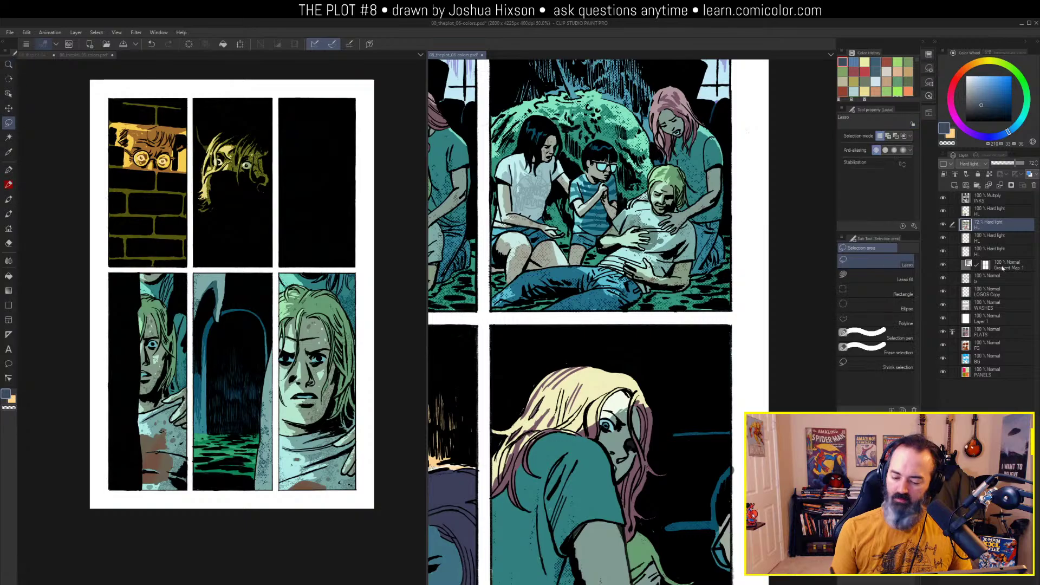
click(966, 307)
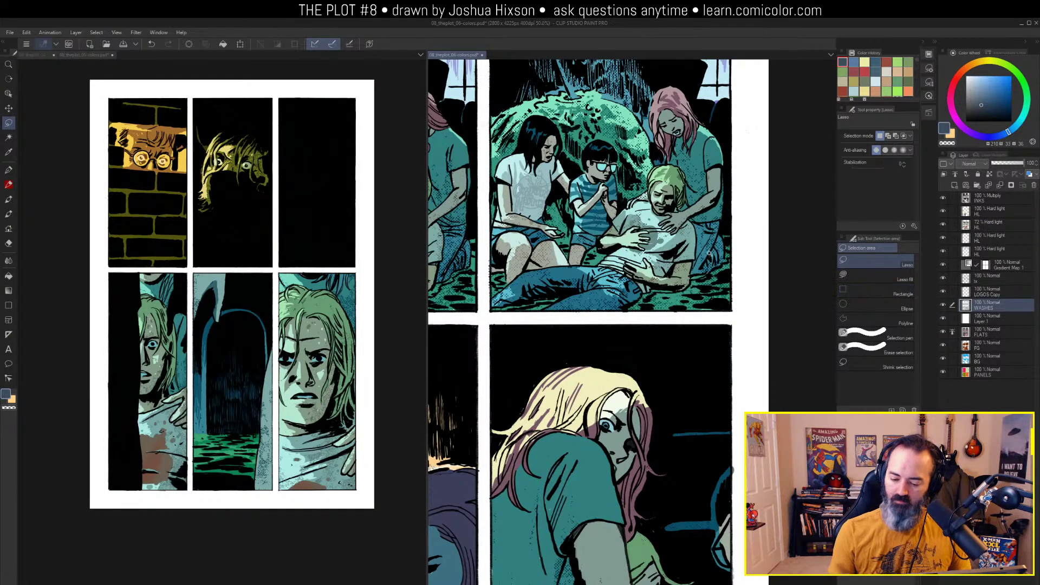
key(w)
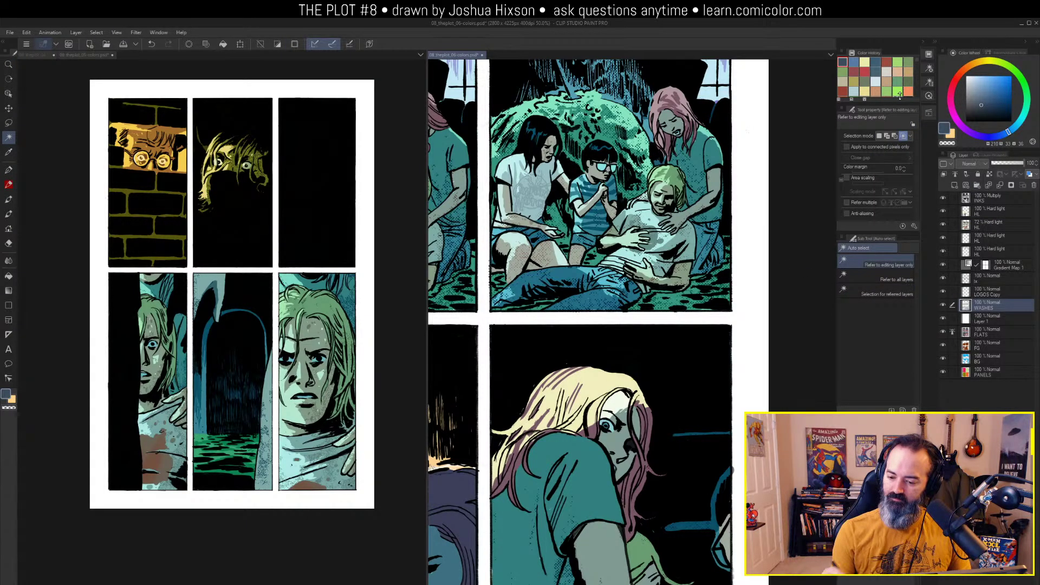
key(b)
click(865, 72)
click(985, 211)
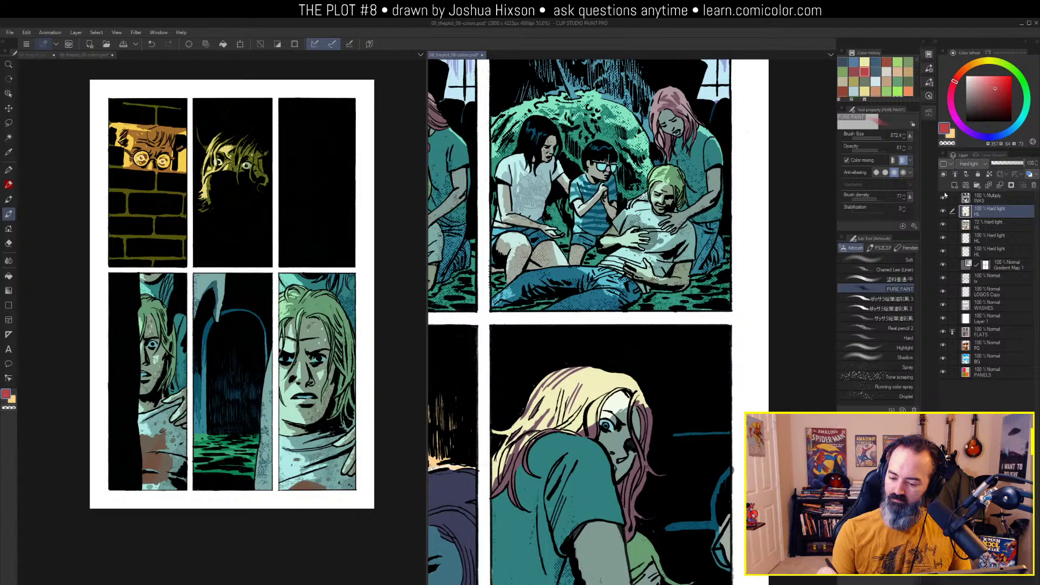
key(])
drag(639, 235, 655, 241)
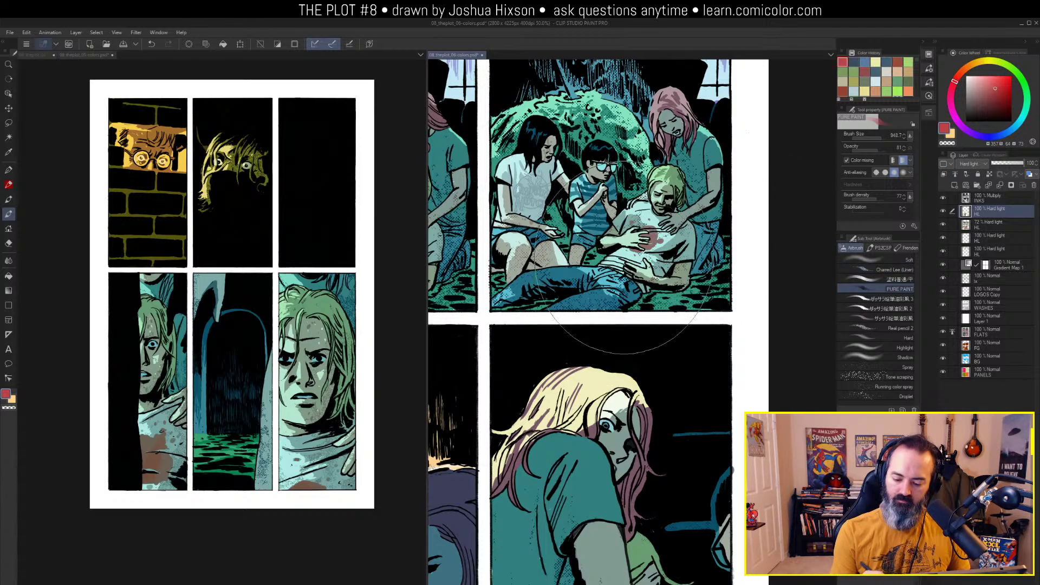
Undo the red brush stroke on the lying man's shirt
alt+click(693, 290)
drag(693, 289, 745, 288)
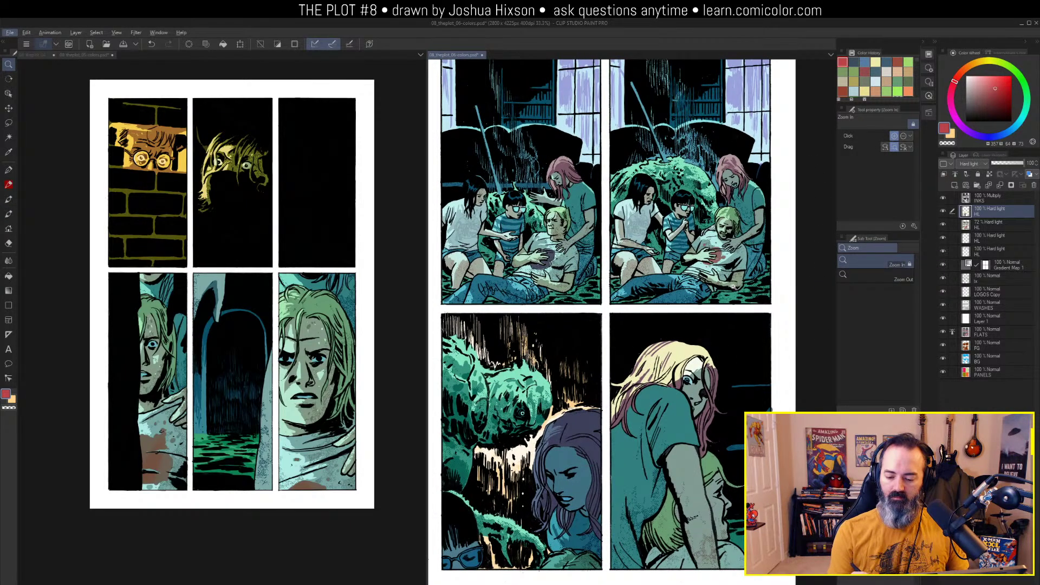
key(e)
key(ctrl+z)
ctrl+click(762, 275)
alt+click(761, 271)
drag(763, 279, 747, 280)
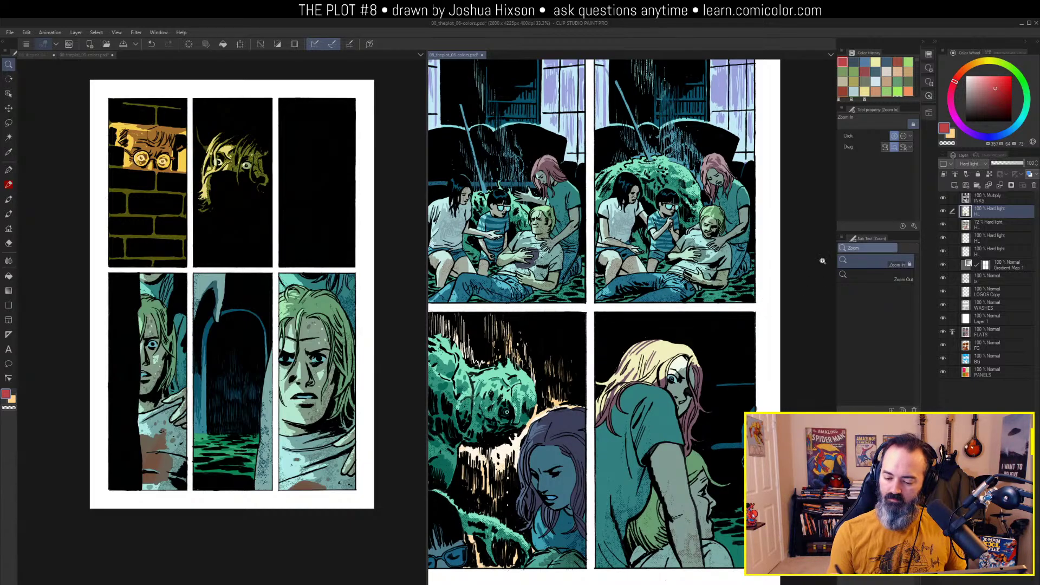
Reselect the stain area and brush the shirt bloodstains red in both upper panels on the top 100% Hard light HL layer
key(ctrl+shift+d)
key(ctrl+d)
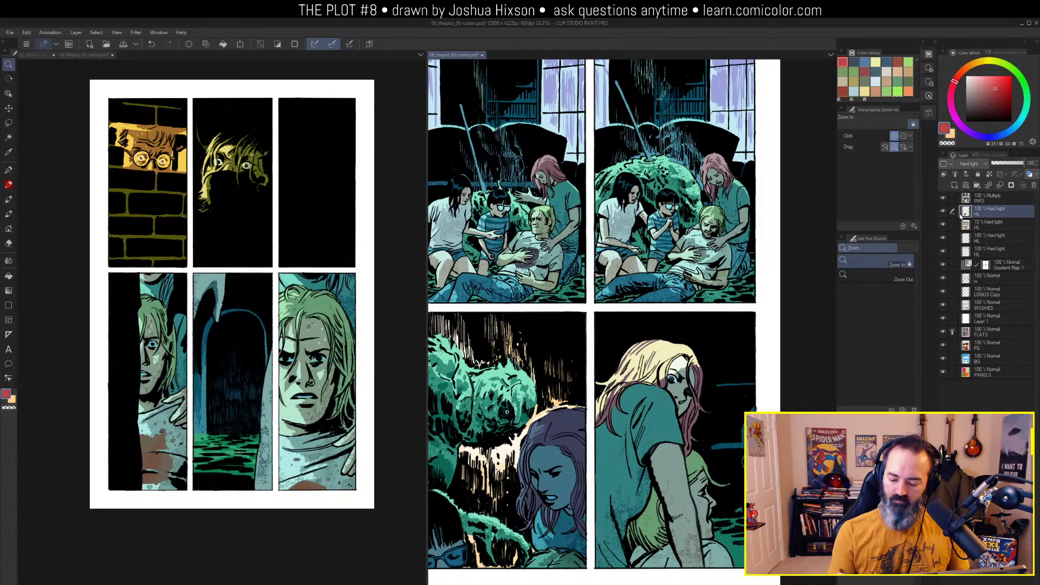
key(b)
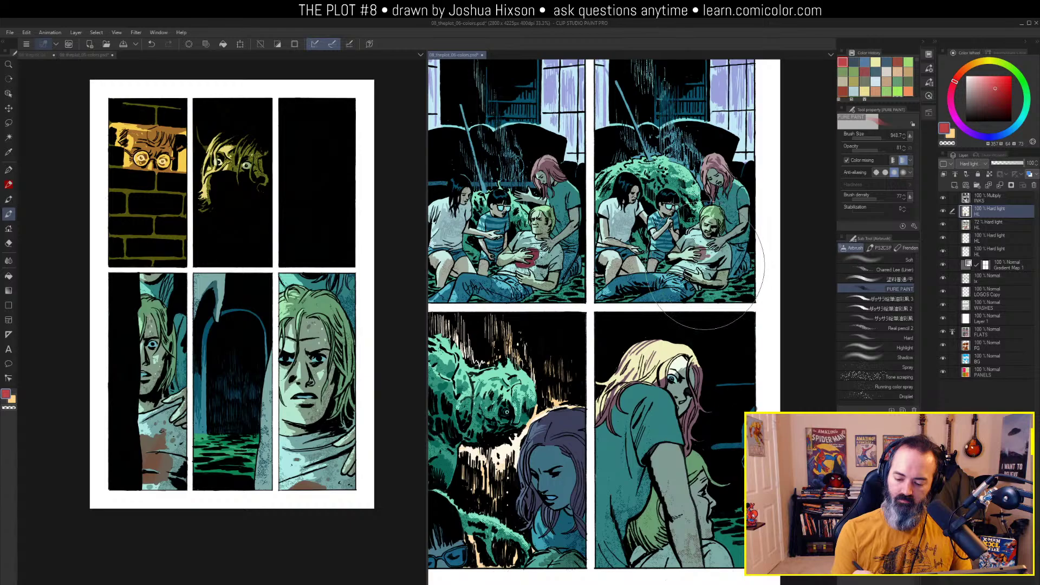
key(z)
alt+click(731, 274)
drag(746, 268, 730, 263)
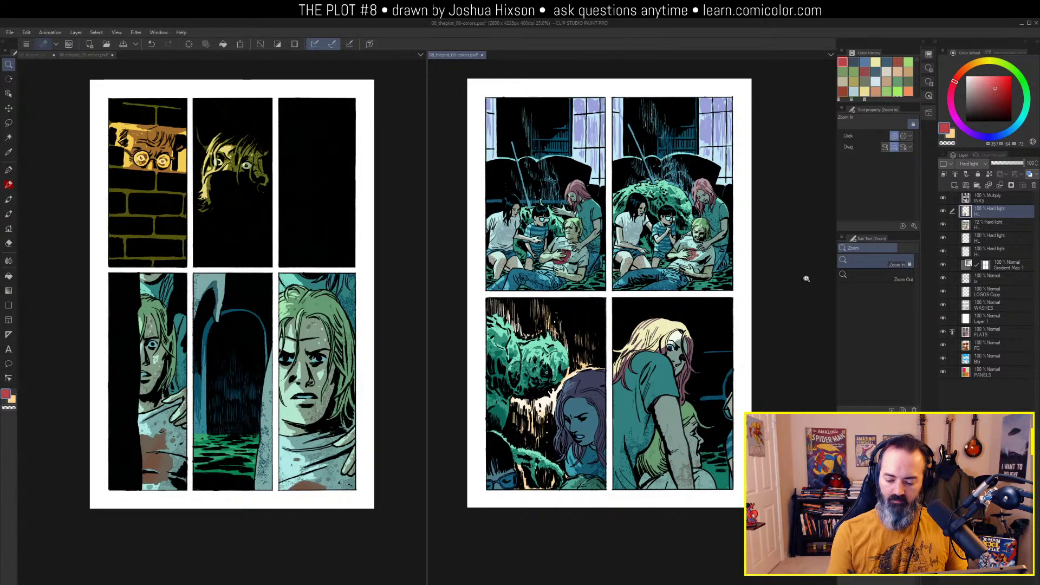
Lower the saturation of the top 100% Hard light HL layer with Hue/Saturation/Luminosity
key(ctrl+u)
drag(782, 159, 767, 163)
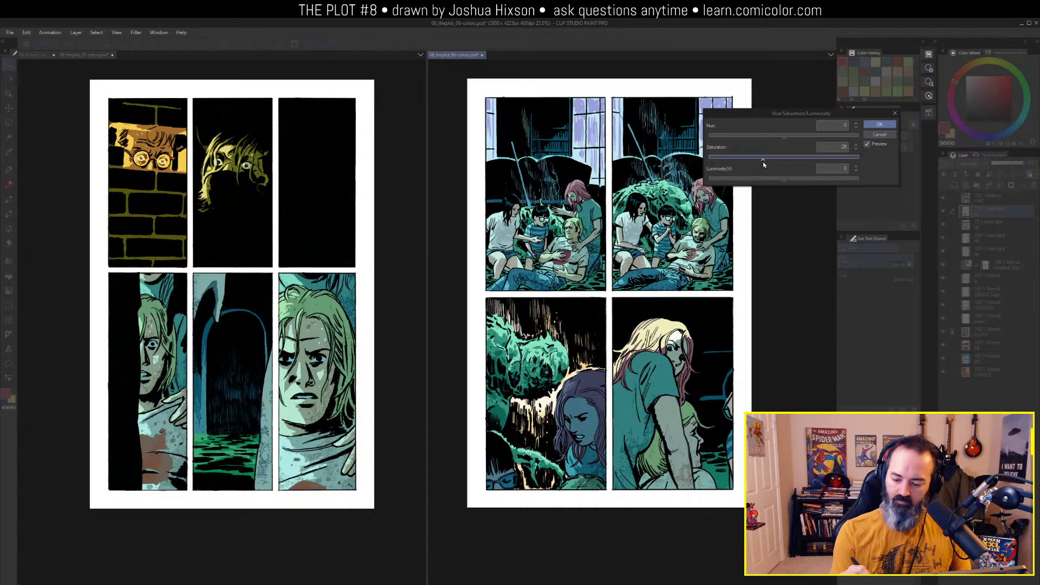
click(879, 124)
Dock the four-panel page's canvas in the same tab group as the other open pages
alt+click(770, 238)
drag(769, 238, 730, 239)
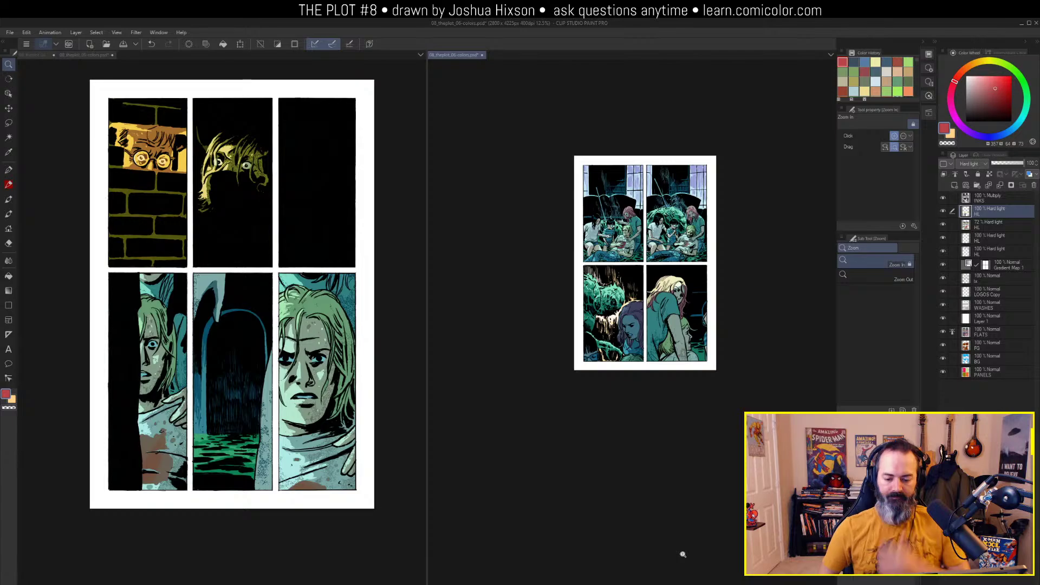
drag(731, 221, 710, 200)
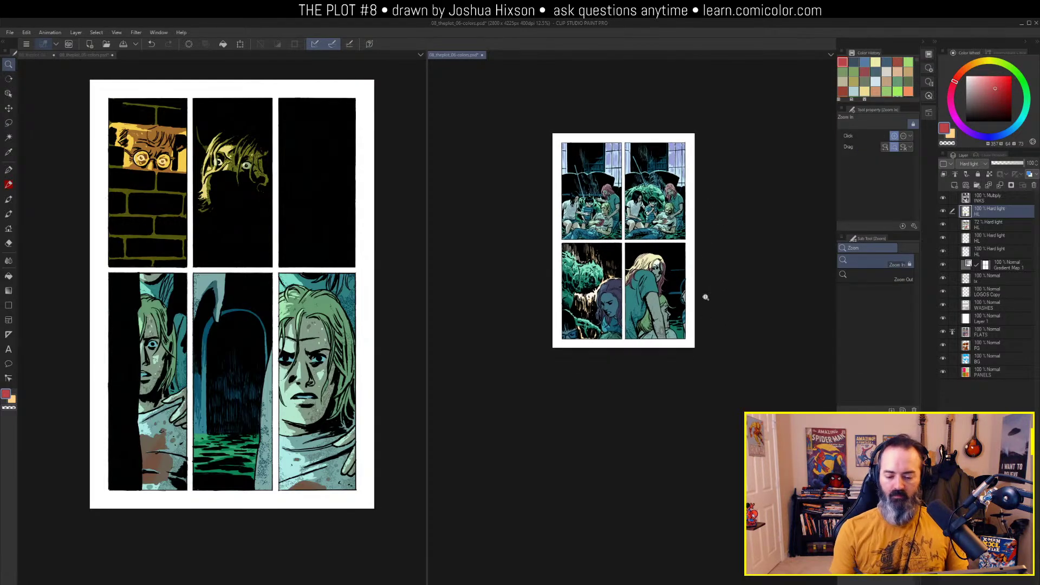
click(693, 258)
drag(707, 256, 765, 320)
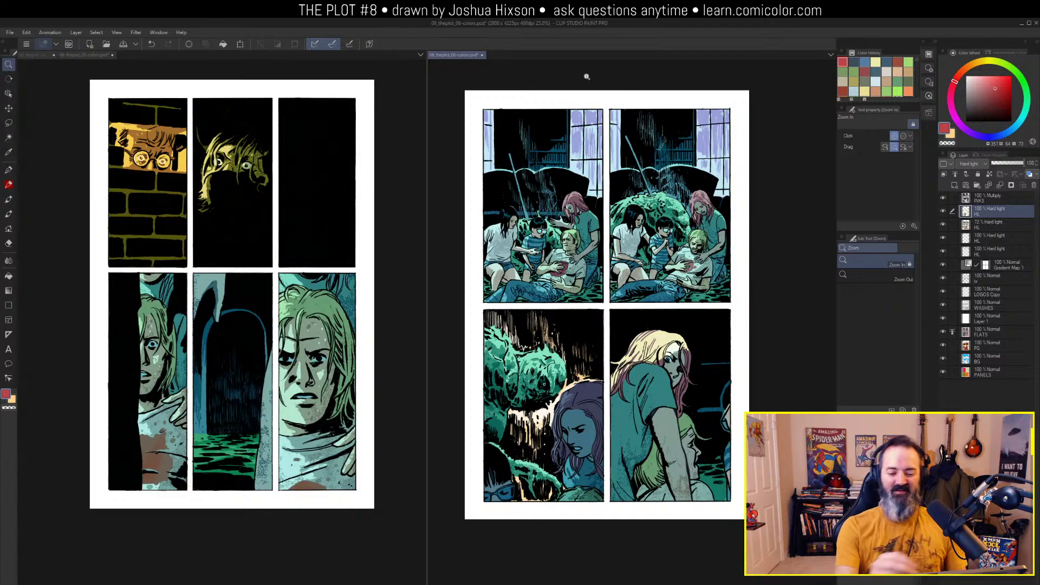
drag(441, 55, 402, 61)
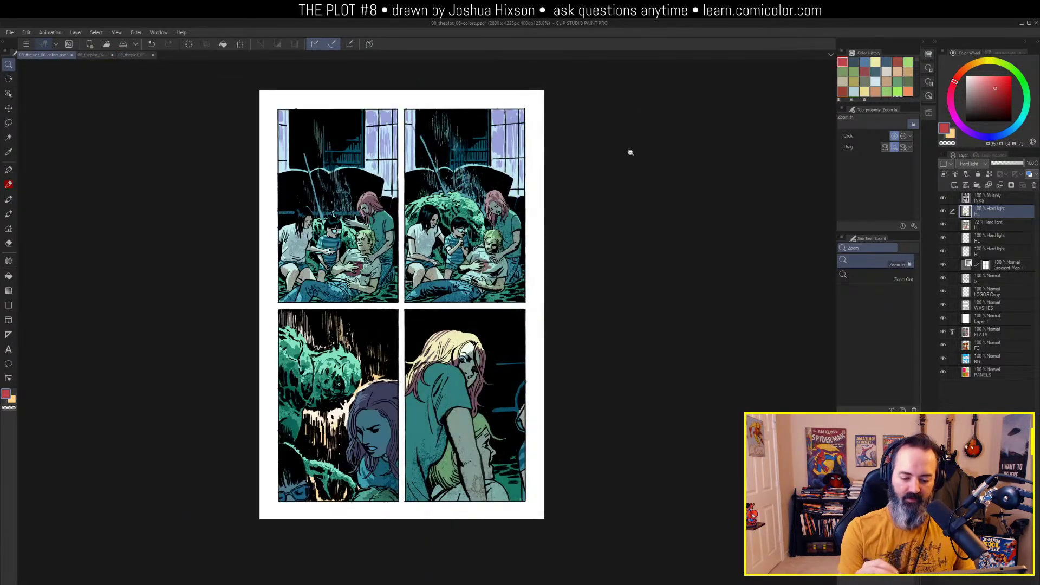
Auto select the black background of the lower-left panel on the FLATS layer and check the selection with Quick Mask
click(460, 308)
drag(500, 318, 644, 212)
key(l)
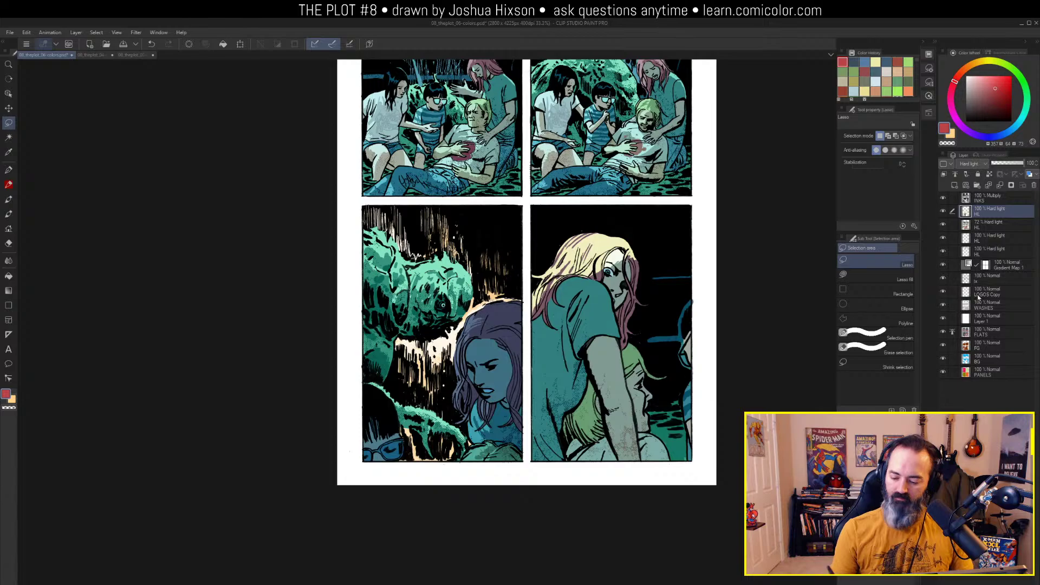
click(975, 332)
key(w)
click(709, 294)
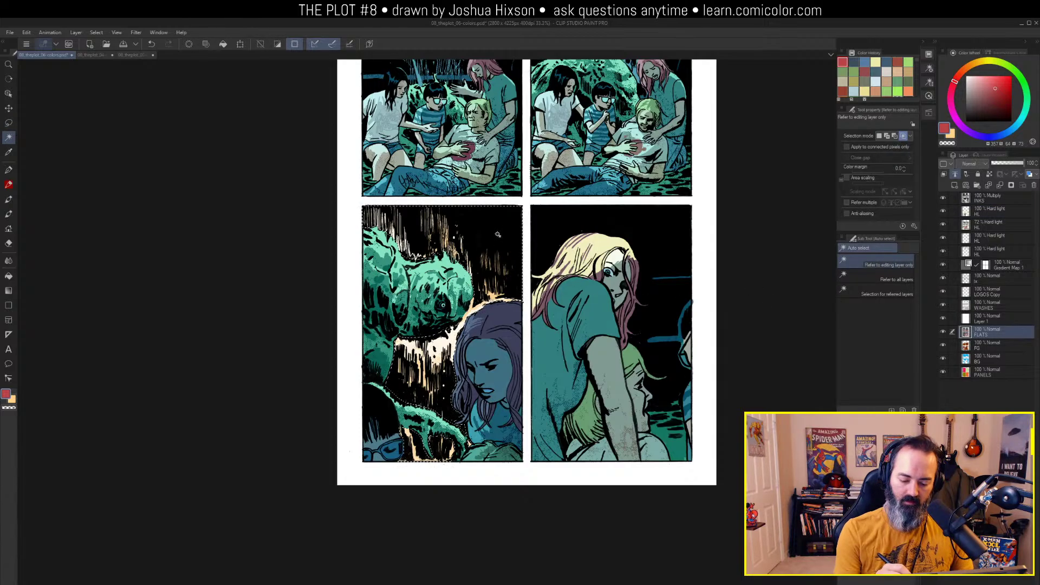
key(alt+Delete)
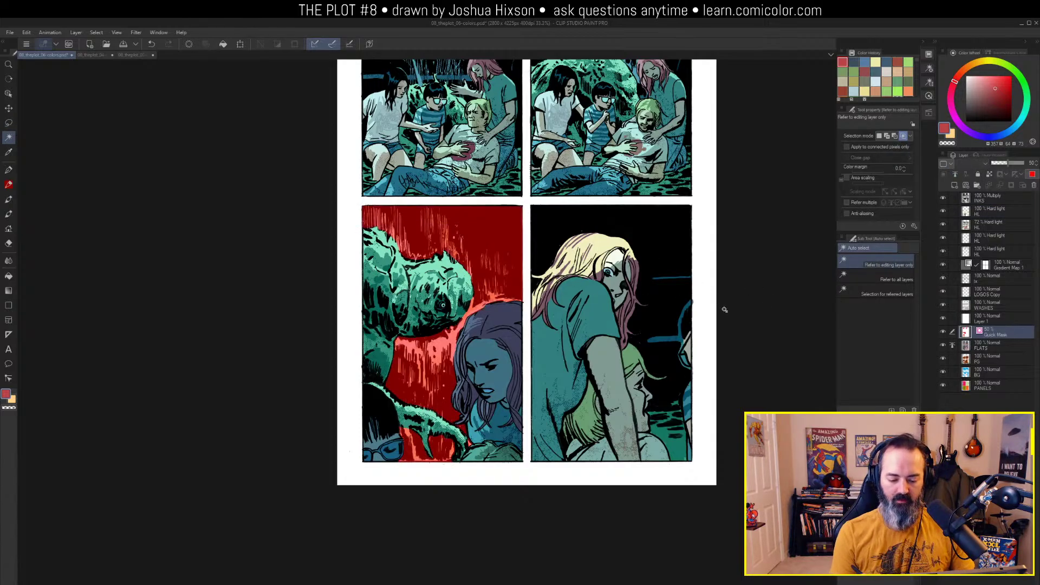
key(ctrl+z)
key(ctrl+d)
drag(696, 298, 711, 344)
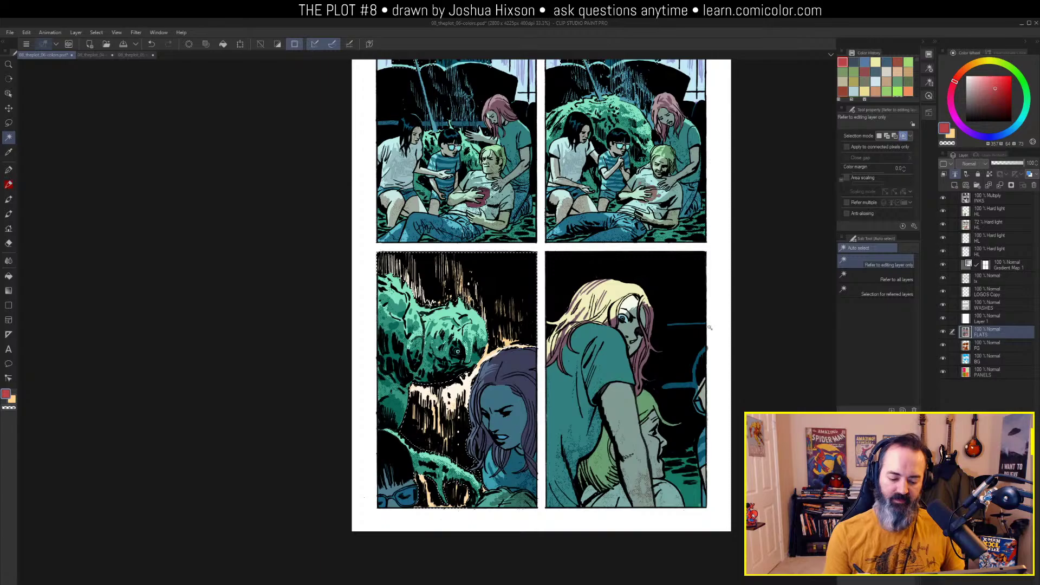
Airbrush muted red over the lower-left panel's background highlights with the Soft airbrush on the top 100% Hard light HL layer
key(b)
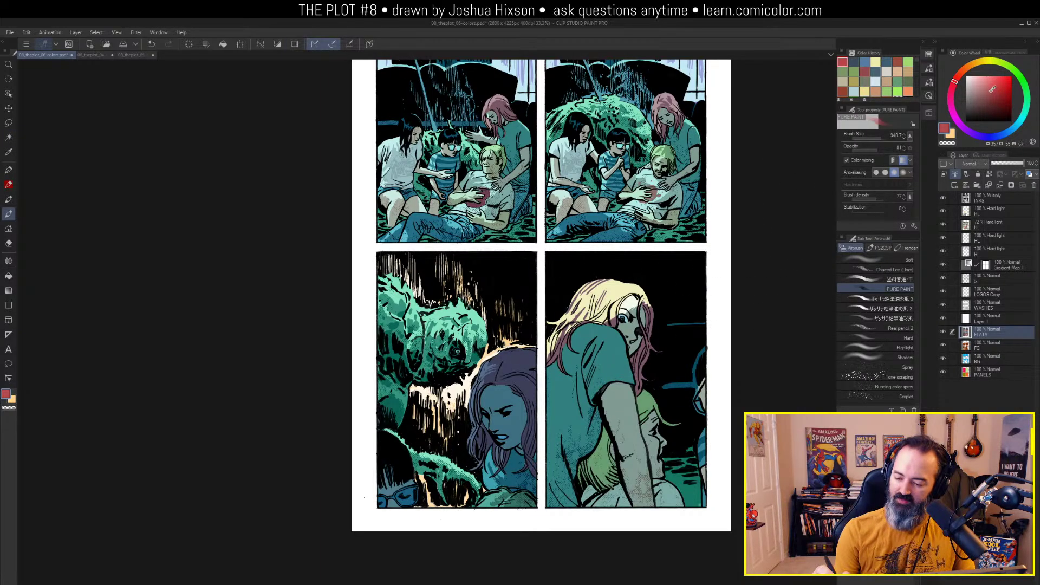
click(967, 215)
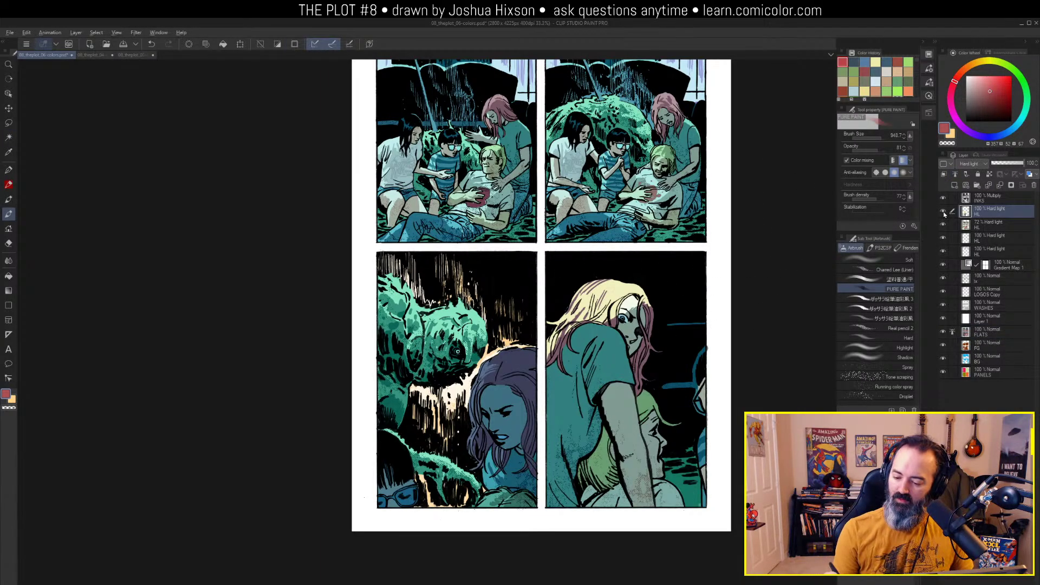
alt+click(944, 212)
alt+click(944, 211)
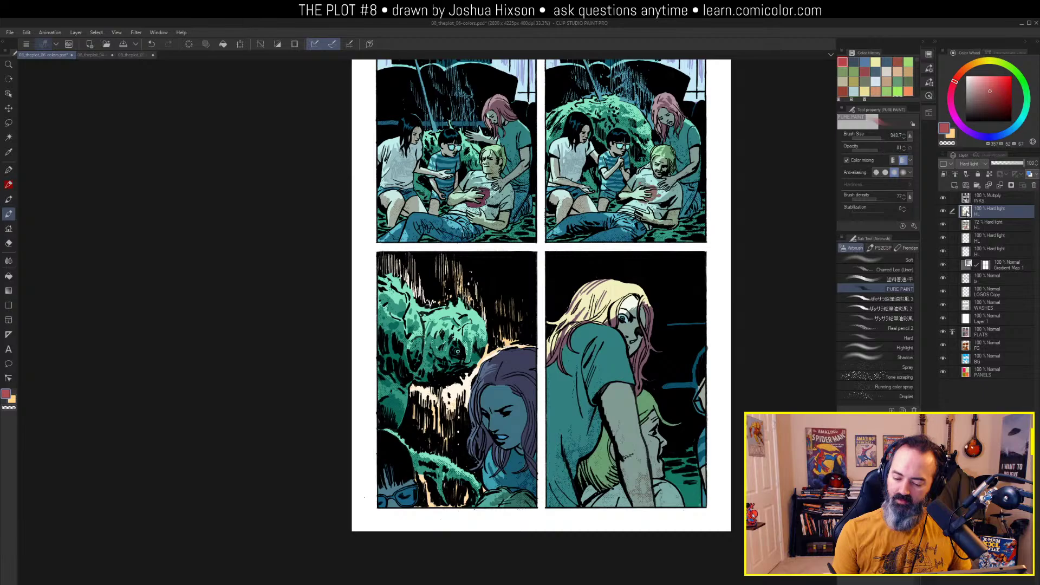
click(894, 260)
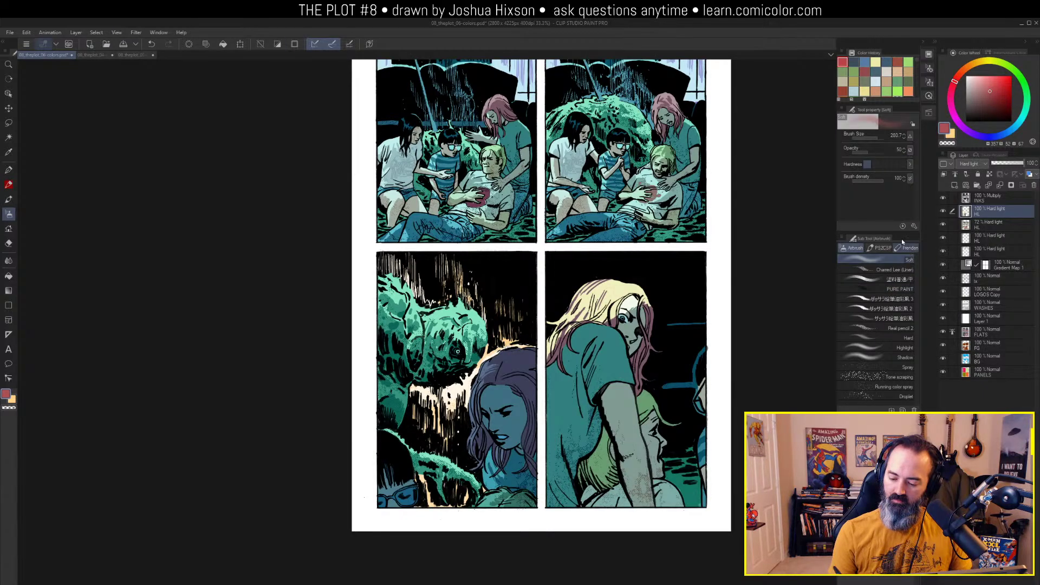
click(399, 238)
key(ctrl+z)
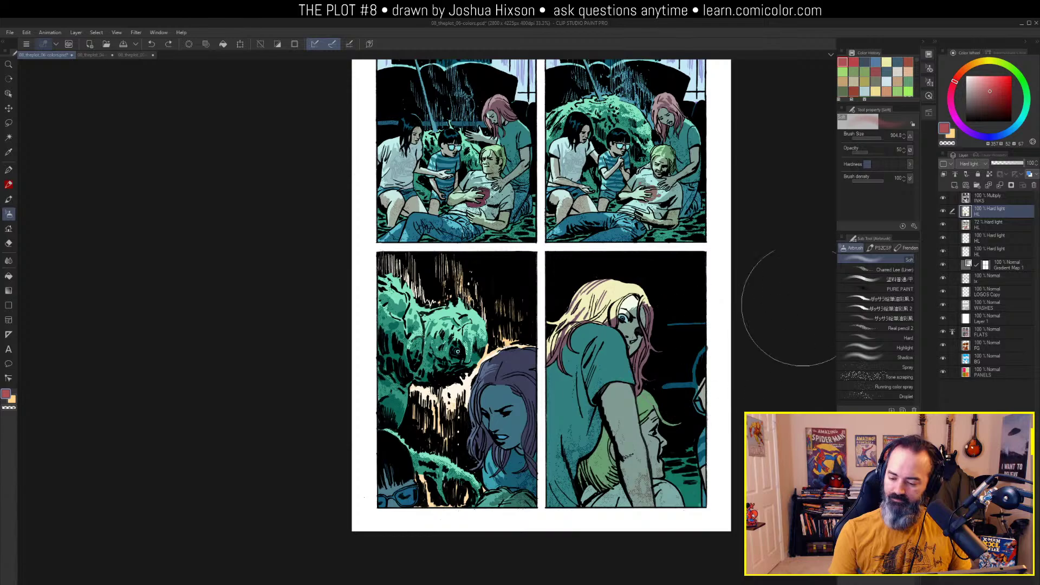
click(993, 89)
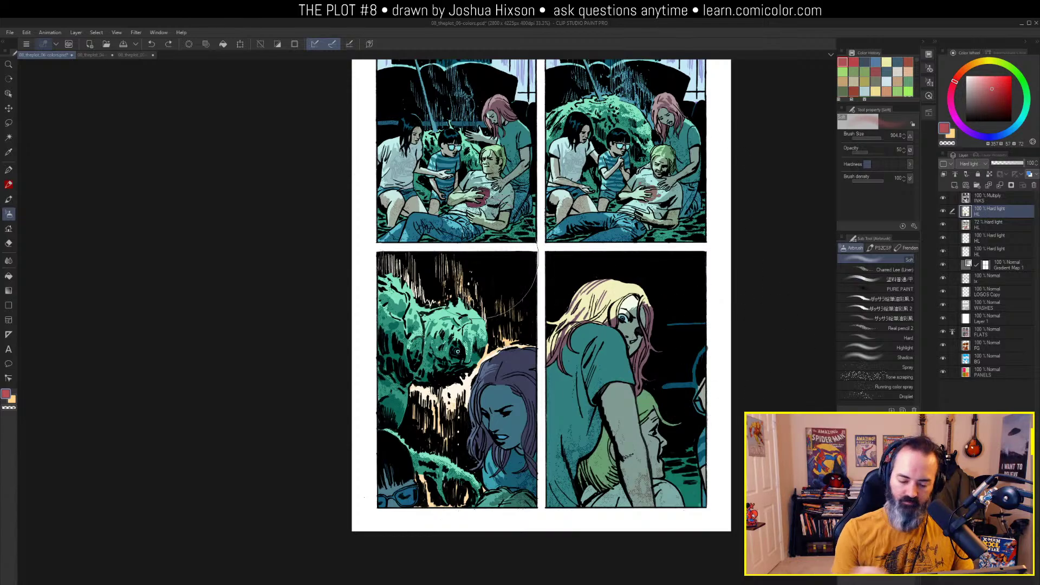
mouse_move(504, 254)
mouse_down()
mouse_move(398, 249)
mouse_move(493, 254)
mouse_move(536, 287)
mouse_move(509, 418)
mouse_move(455, 469)
mouse_move(379, 477)
mouse_move(477, 539)
mouse_move(459, 536)
mouse_up()
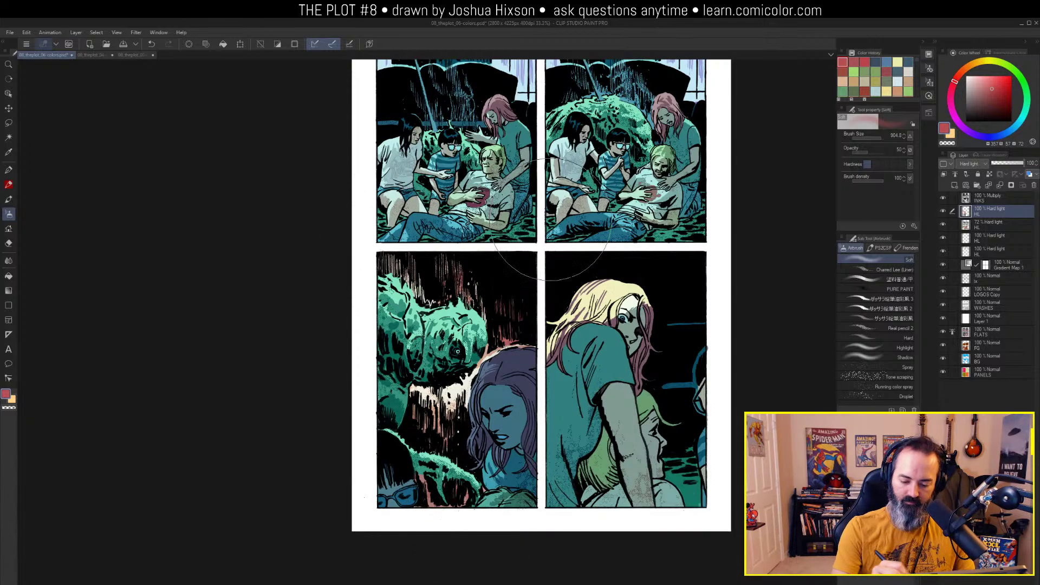
key(z)
alt+click(542, 312)
drag(593, 294, 619, 275)
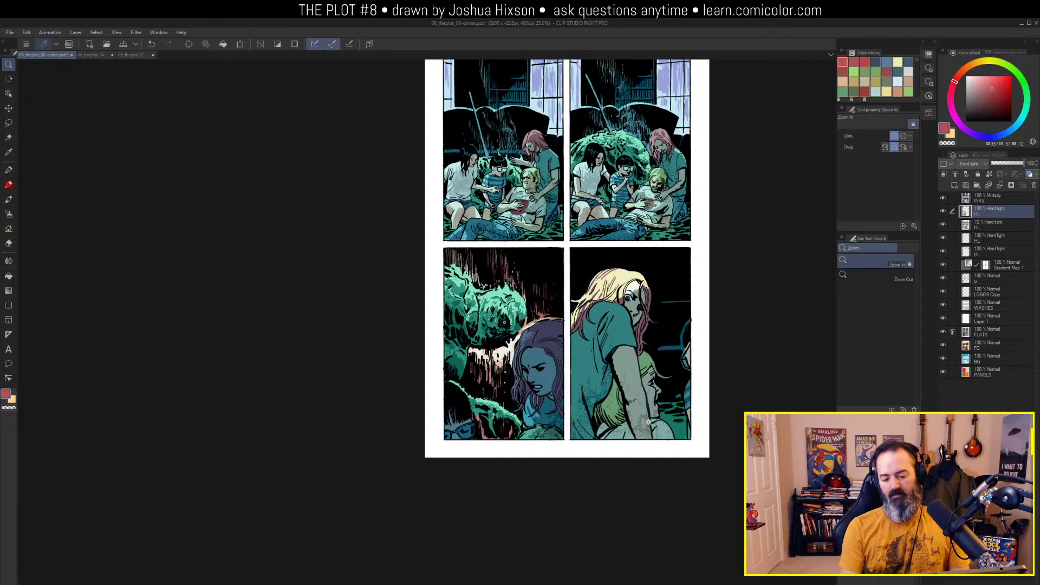
Tint the creature's glowing eye in the lower-left panel with a light orange pen on the top 100% Hard light HL layer
click(515, 314)
click(526, 309)
click(527, 307)
drag(505, 342, 552, 246)
click(551, 247)
click(551, 246)
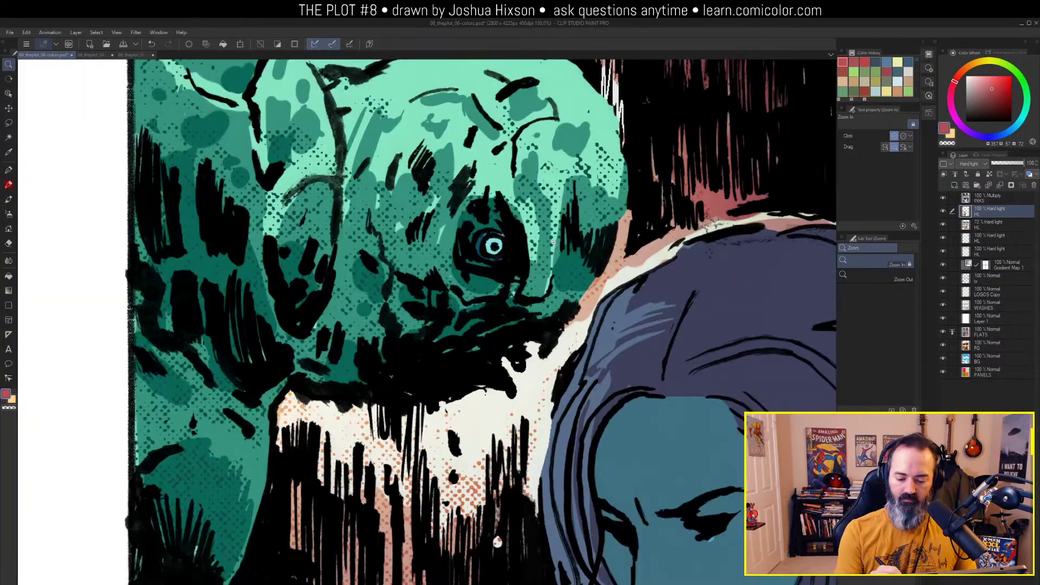
click(553, 242)
key(m)
mouse_move(471, 232)
mouse_down()
mouse_move(454, 245)
mouse_move(480, 256)
mouse_move(464, 231)
mouse_up()
click(988, 77)
mouse_move(960, 72)
mouse_down()
mouse_move(978, 64)
mouse_move(970, 66)
mouse_up()
click(996, 76)
key(ctrl+d)
key(p)
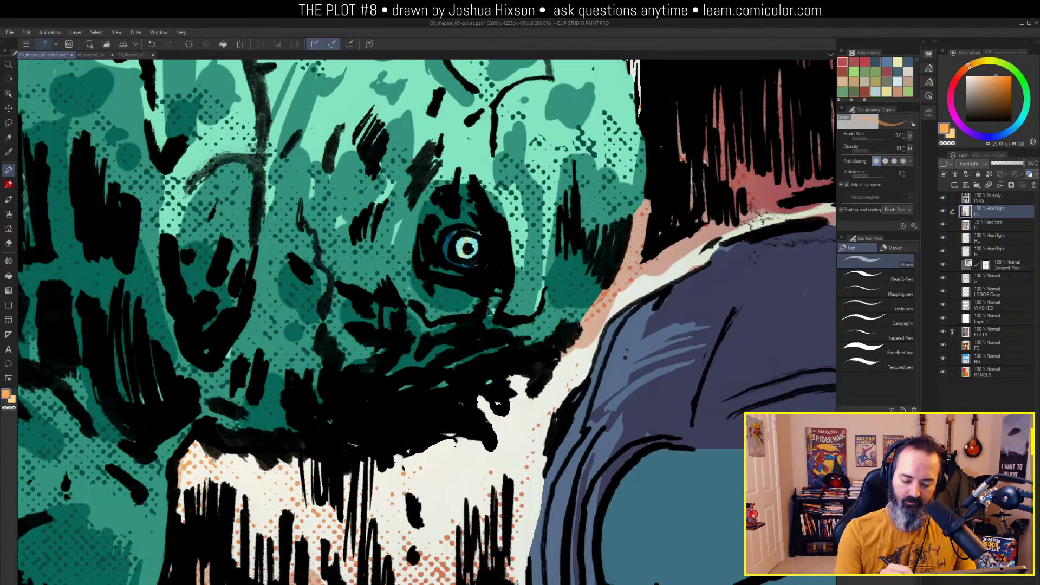
key(ctrl+z)
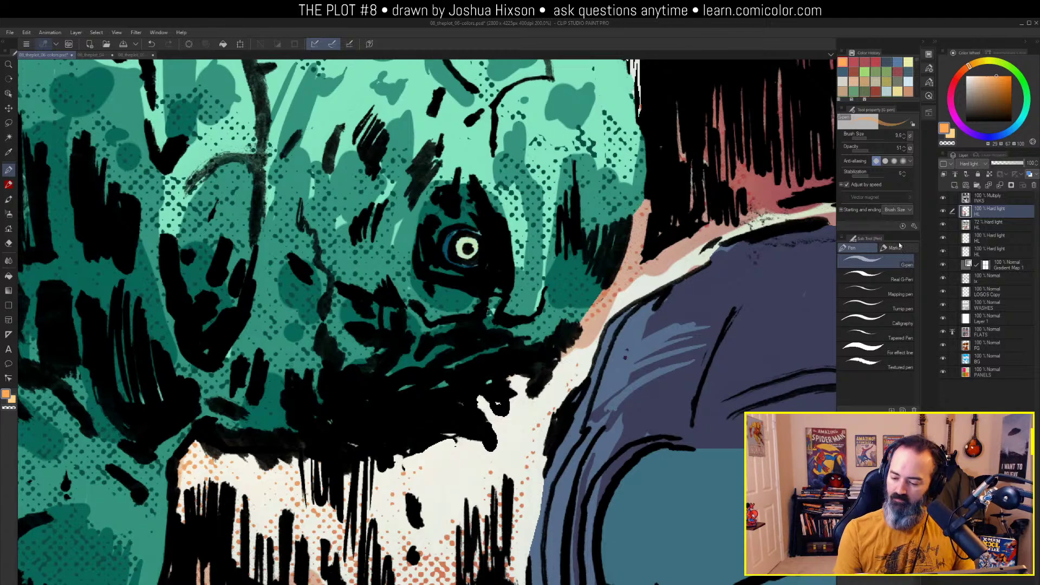
Add a Normal layer above the Hard light HL layers and pen light orange and yellow over the creature's eye
click(955, 185)
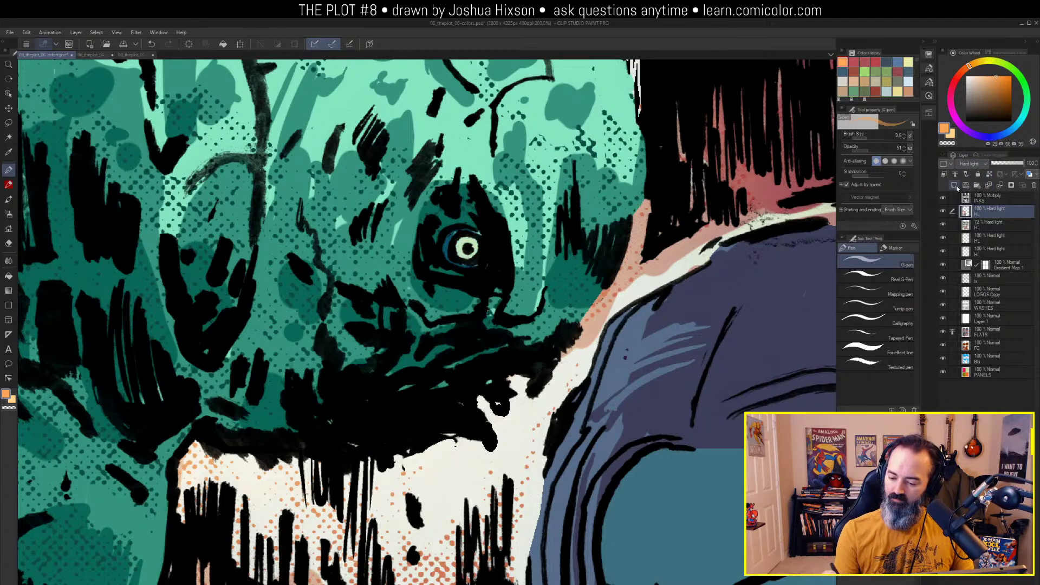
drag(462, 245, 470, 257)
drag(999, 79, 982, 61)
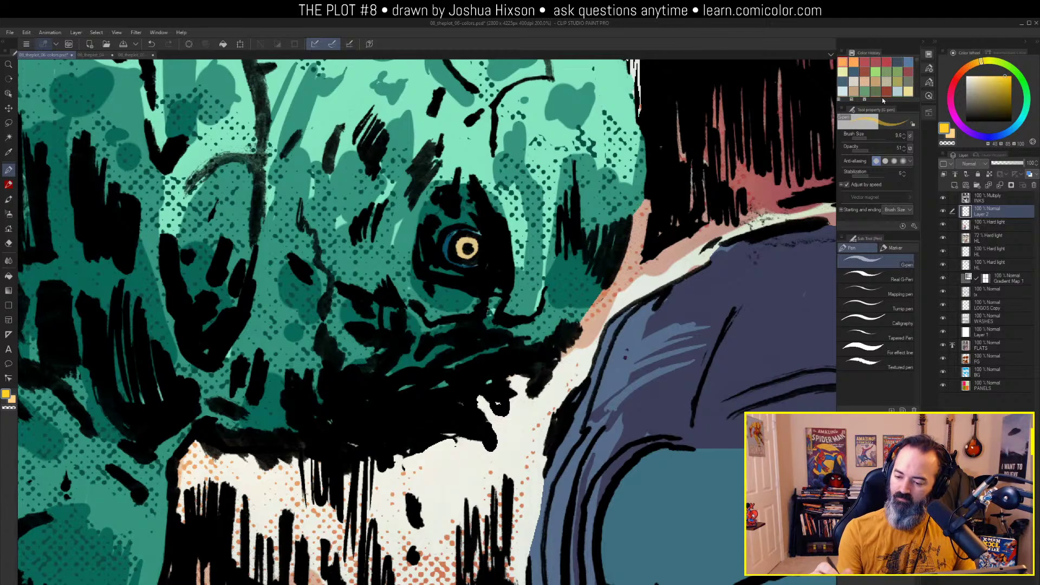
click(976, 76)
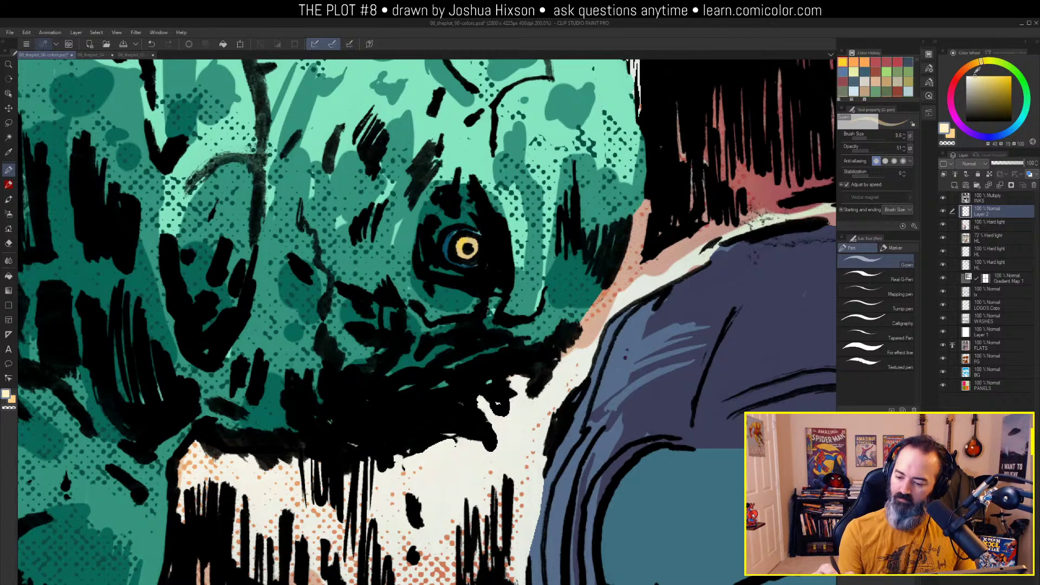
Lasso the creature's eye in the lower-left panel and paint its iris red with the Soft airbrush
key(ctrl+space)
drag(550, 252, 614, 241)
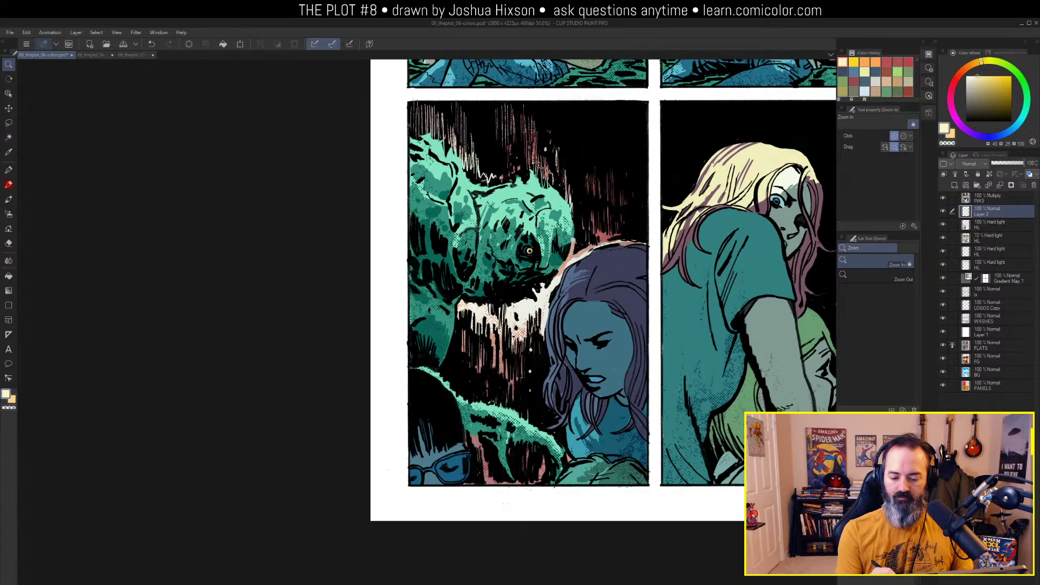
drag(543, 241, 596, 243)
key(m)
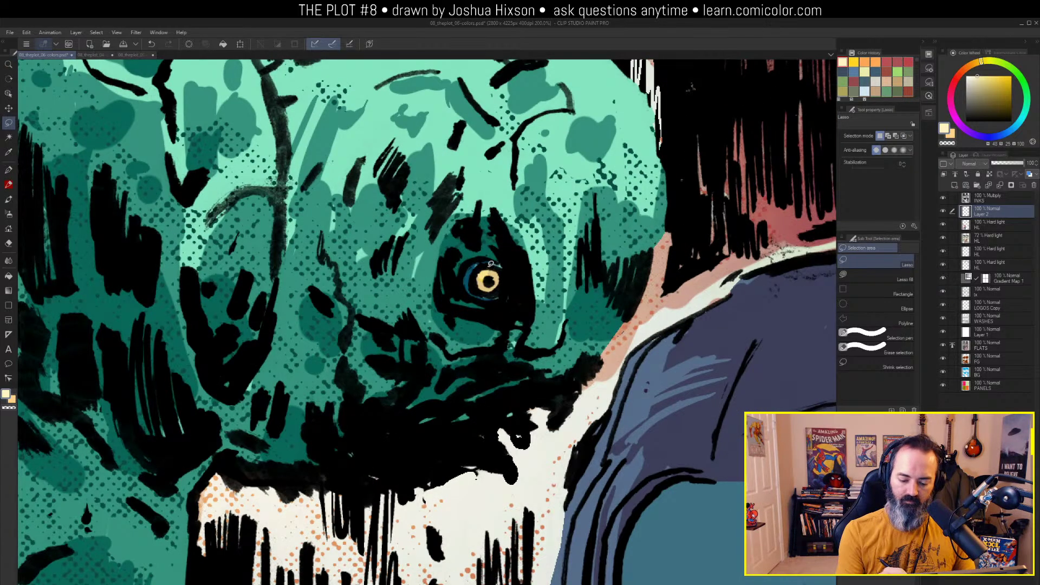
mouse_move(491, 264)
mouse_down()
mouse_move(473, 281)
mouse_move(489, 292)
mouse_move(491, 265)
mouse_up()
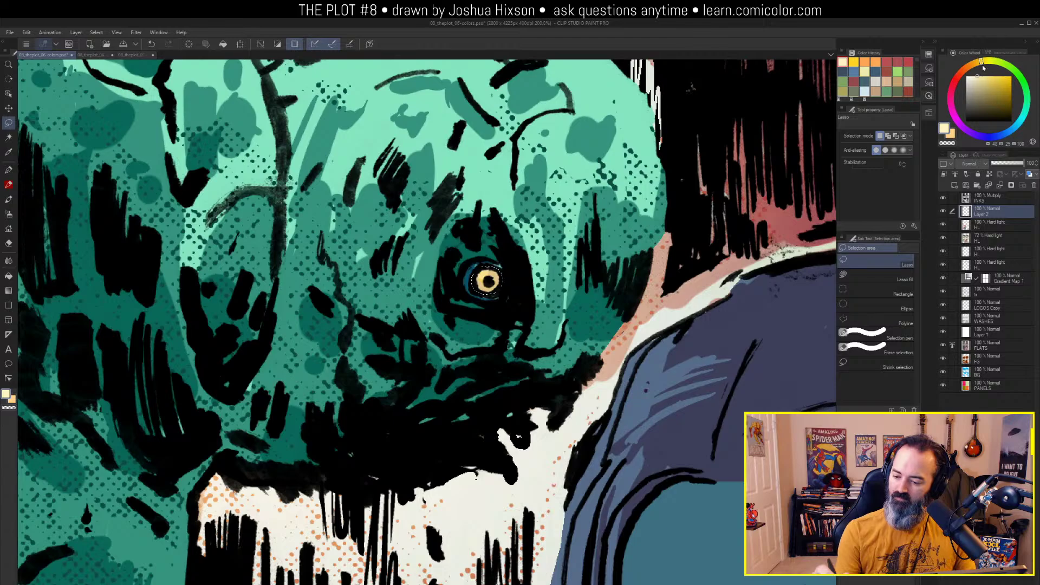
mouse_move(983, 66)
mouse_down()
mouse_move(958, 75)
mouse_move(1003, 86)
mouse_up()
key(b)
click(487, 281)
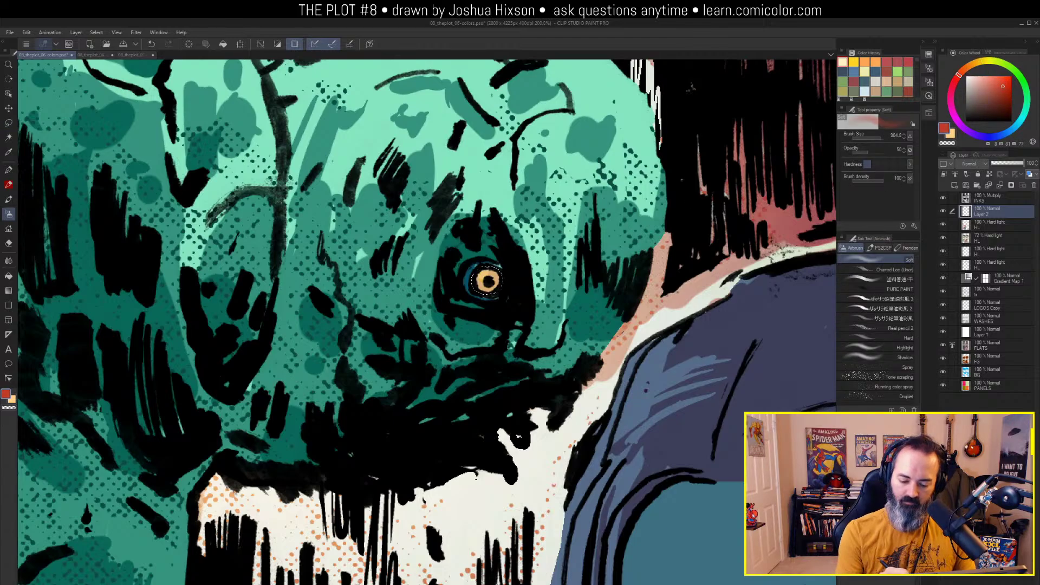
drag(488, 282, 488, 282)
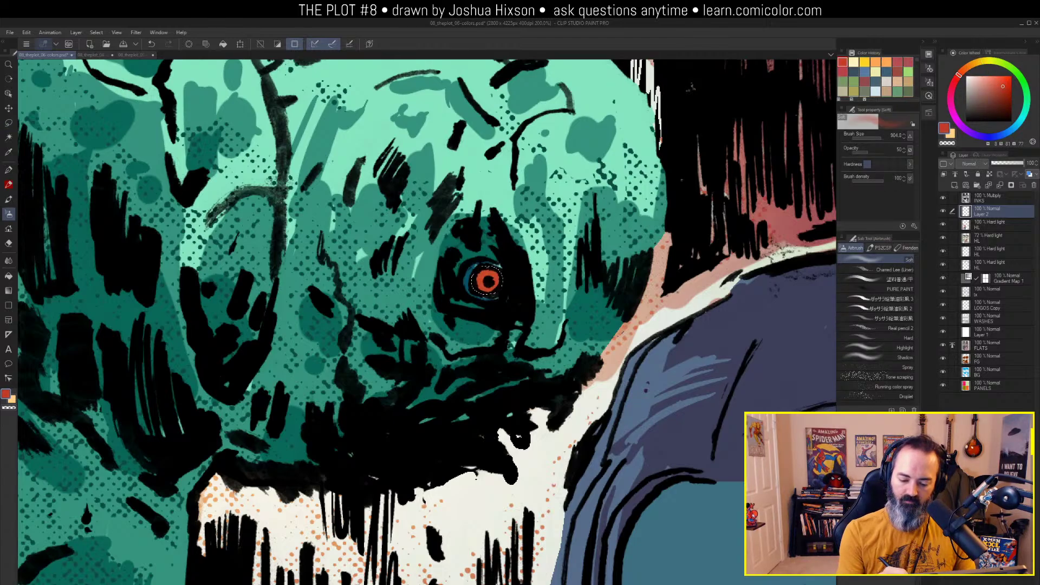
Pen a light yellow glint onto the upper part of the red iris and clear the selection
click(985, 61)
click(985, 76)
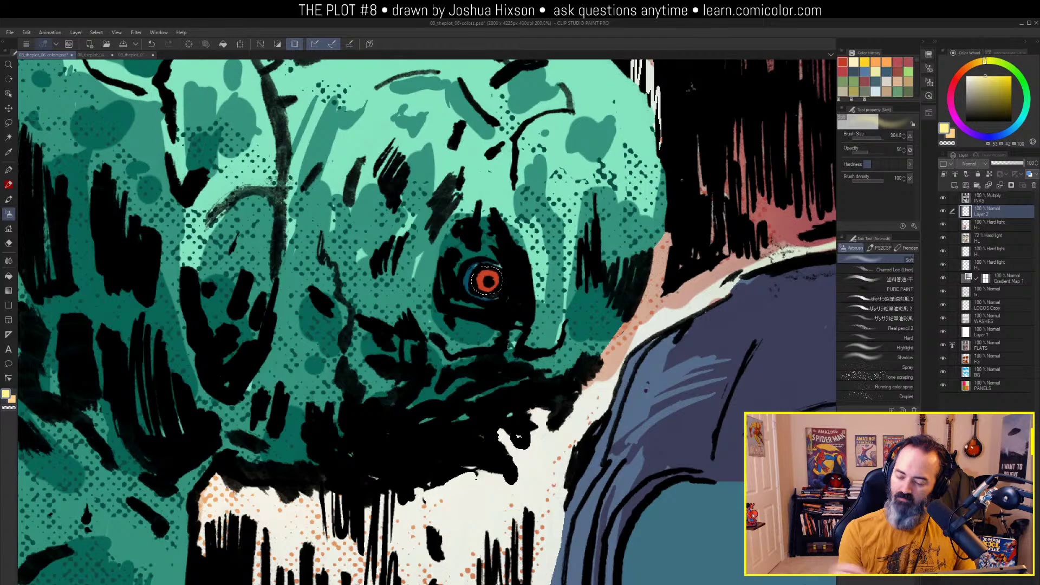
key(p)
click(482, 274)
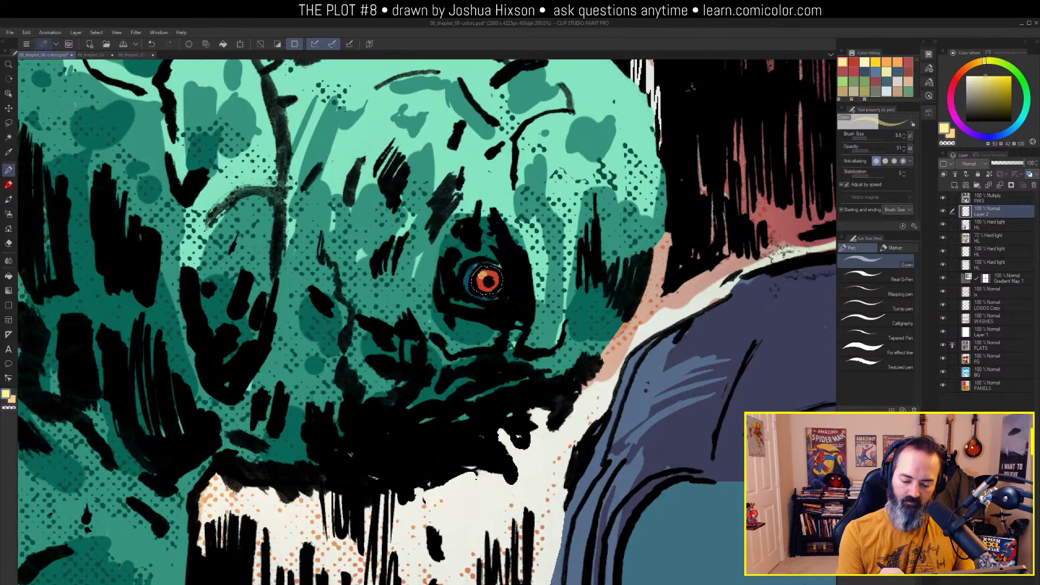
click(483, 275)
key(ctrl+space)
scroll(578, 253, down, 4)
key(ctrl+d)
Apply a Gaussian blur to Layer 2, which holds the creature's eye colours
drag(700, 251, 604, 274)
key(ctrl+space)
scroll(604, 275, down, 2)
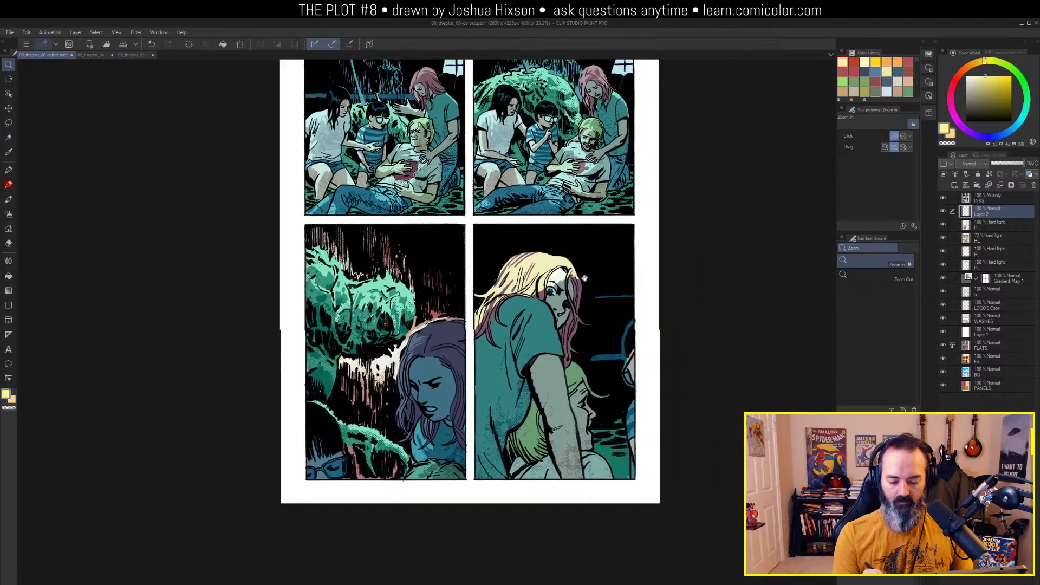
scroll(640, 246, down, 1)
key(m)
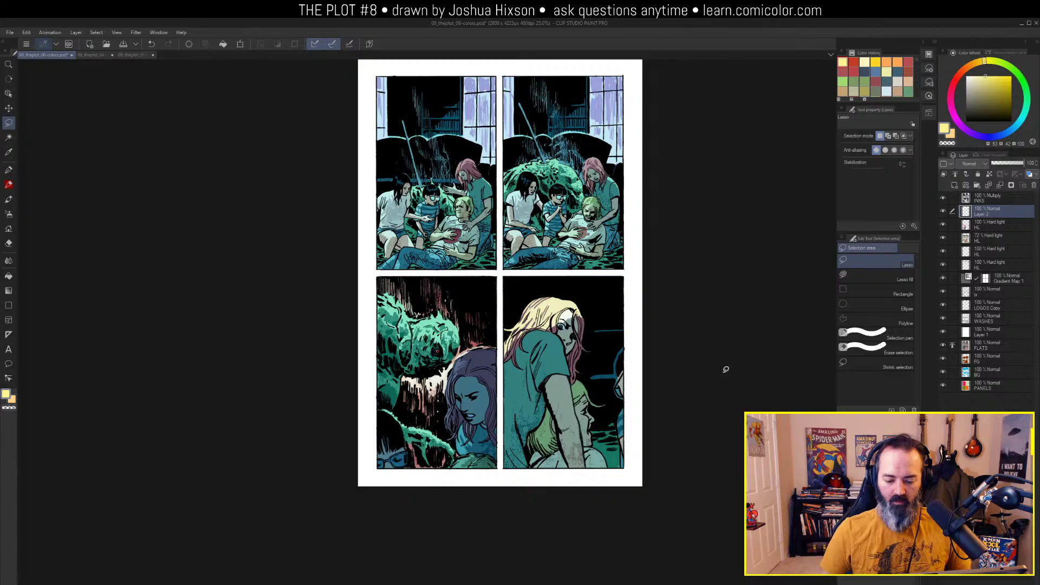
key(ctrl+shift+g)
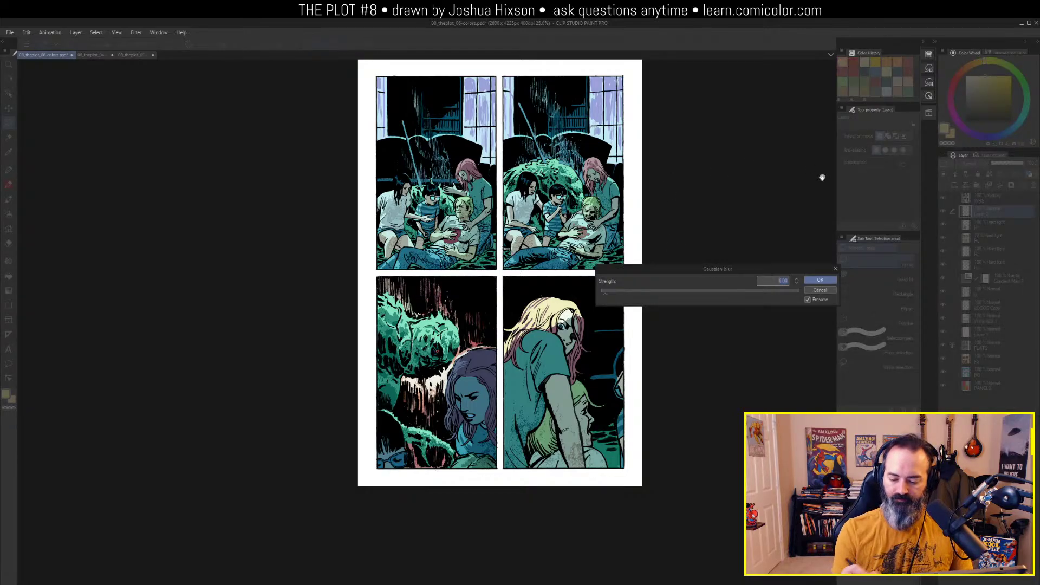
click(820, 281)
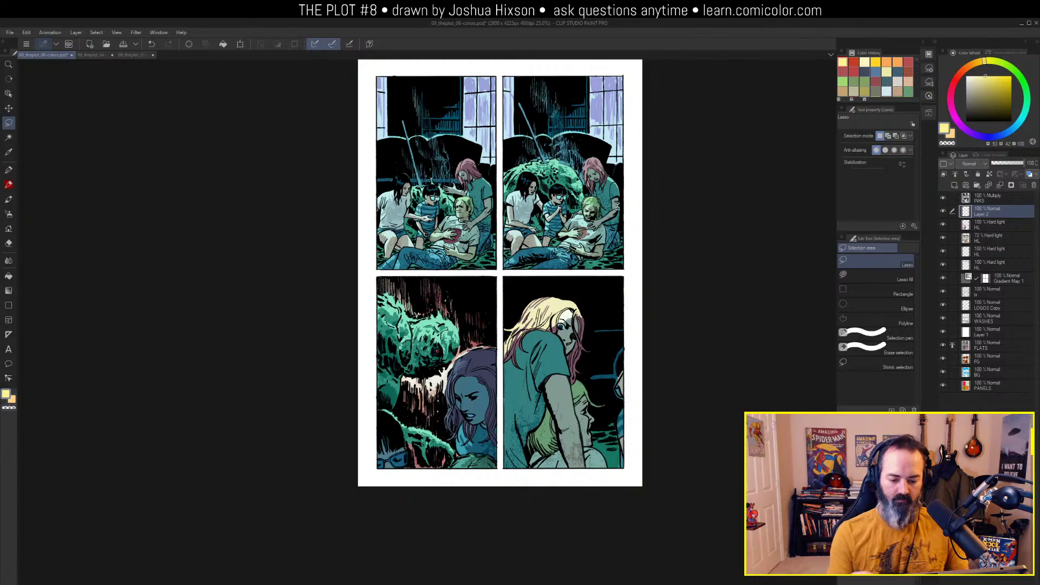
Save the four-panel page and close its canvas
key(ctrl+s)
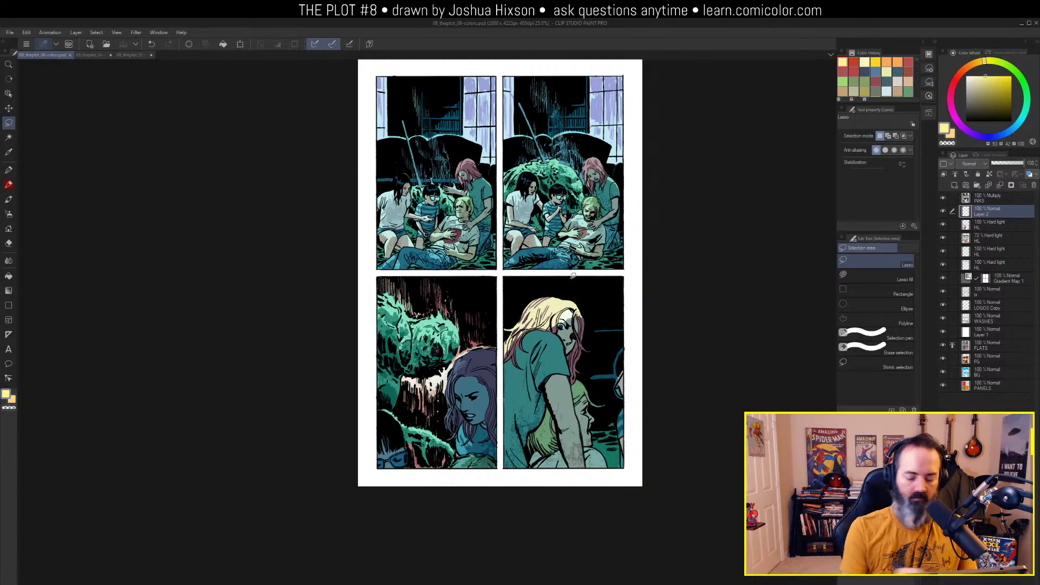
drag(704, 161, 694, 207)
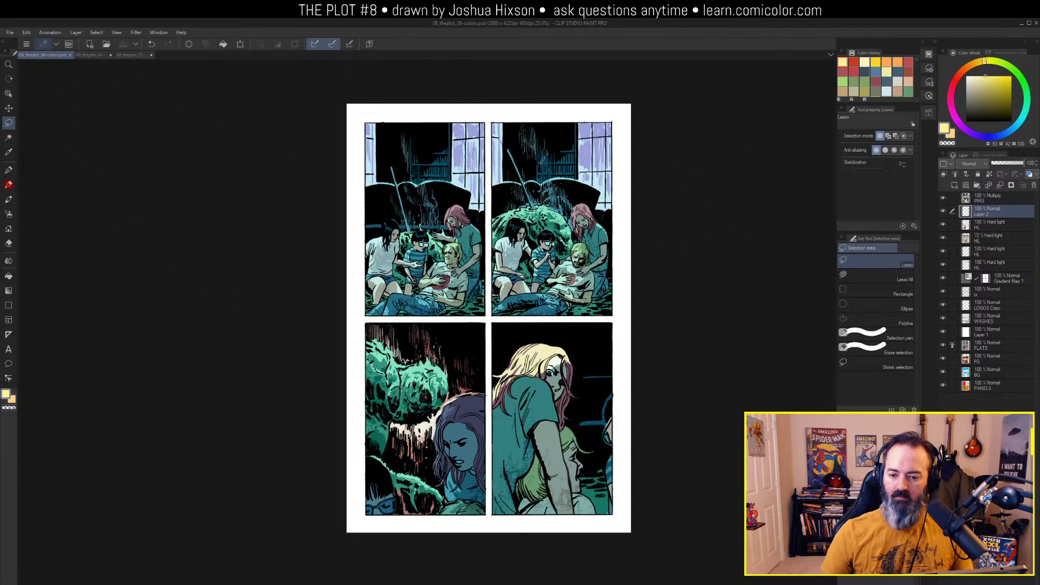
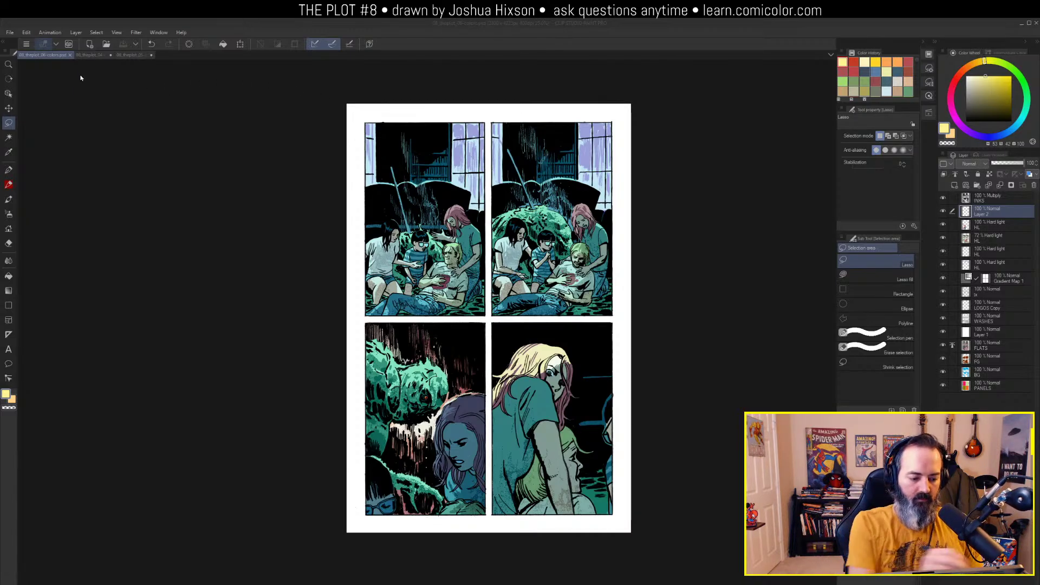
click(70, 55)
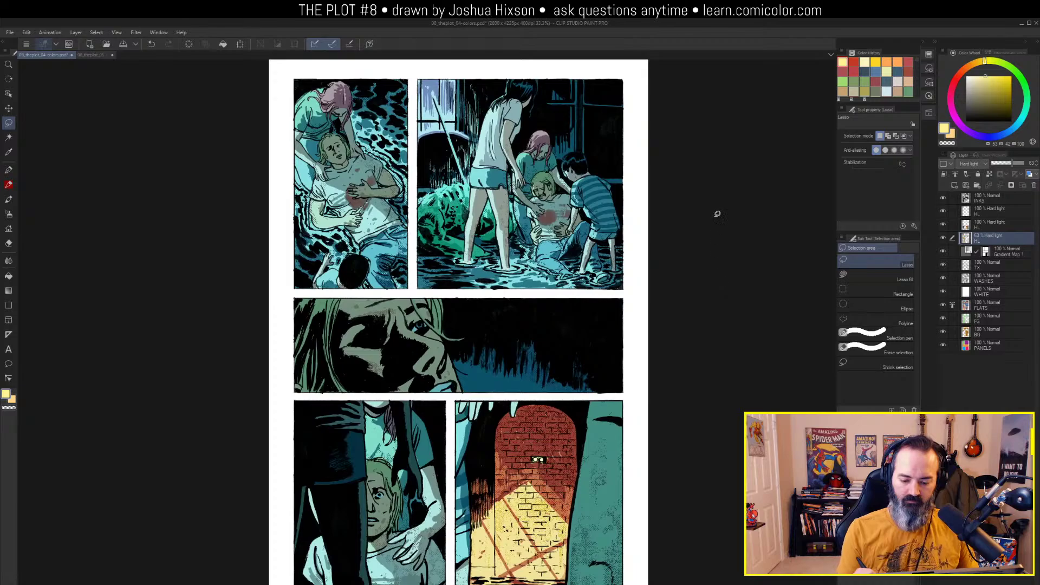
Close the page with the lit brick arch and the six-panel page with the brick wall, saving the changes to both
drag(705, 289, 708, 207)
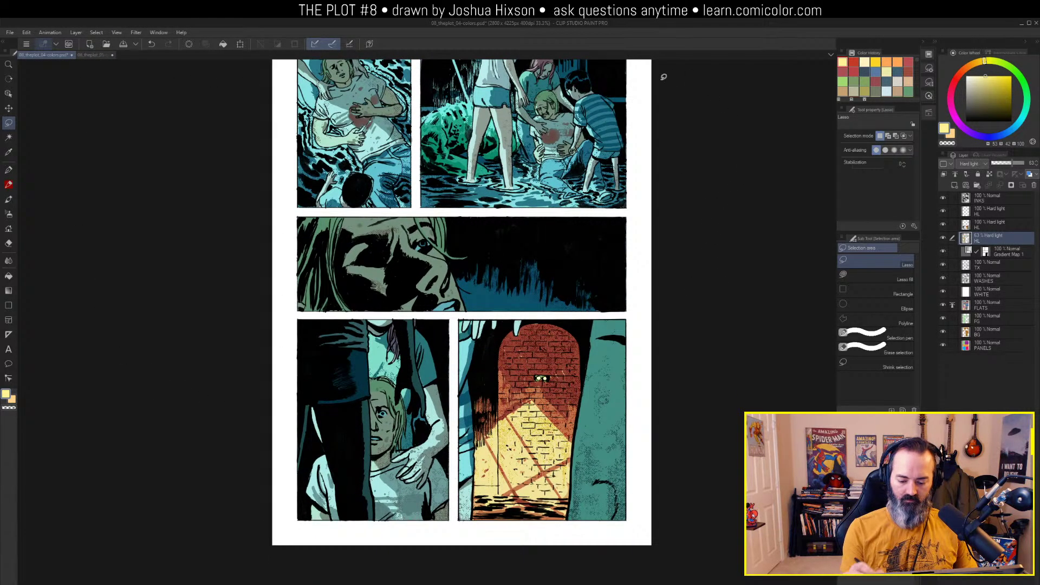
click(72, 55)
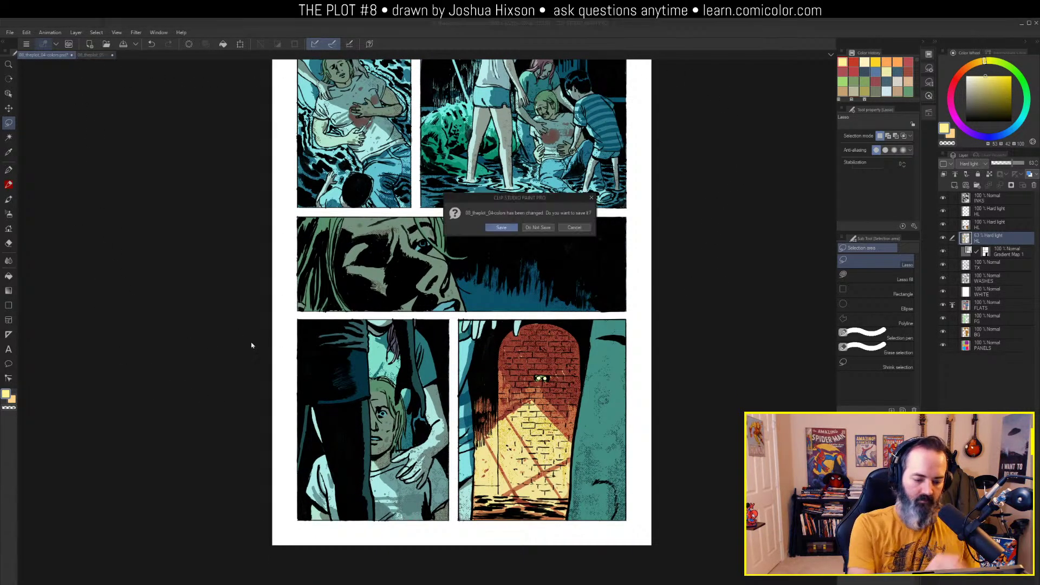
click(502, 229)
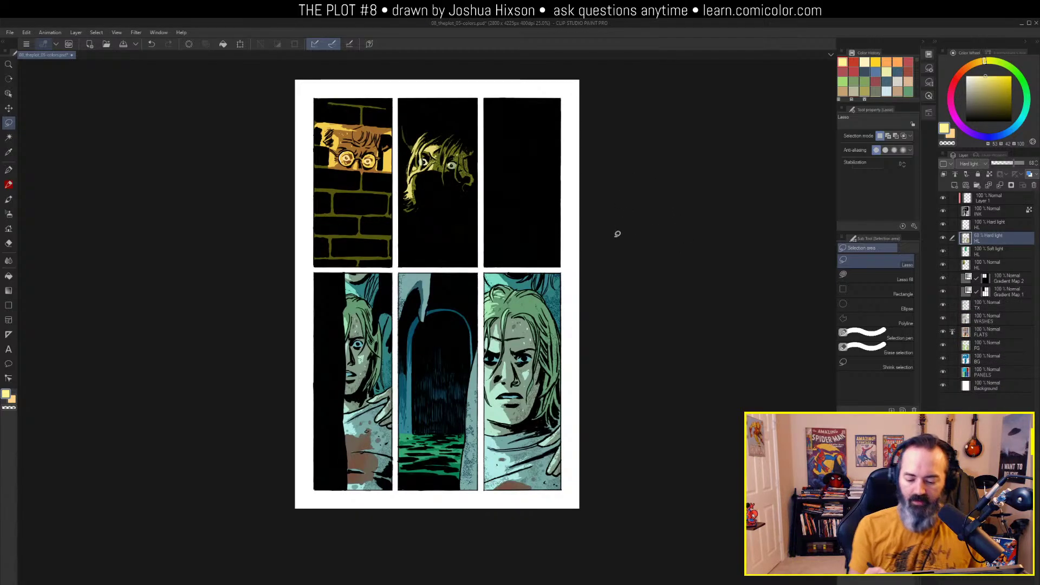
click(72, 55)
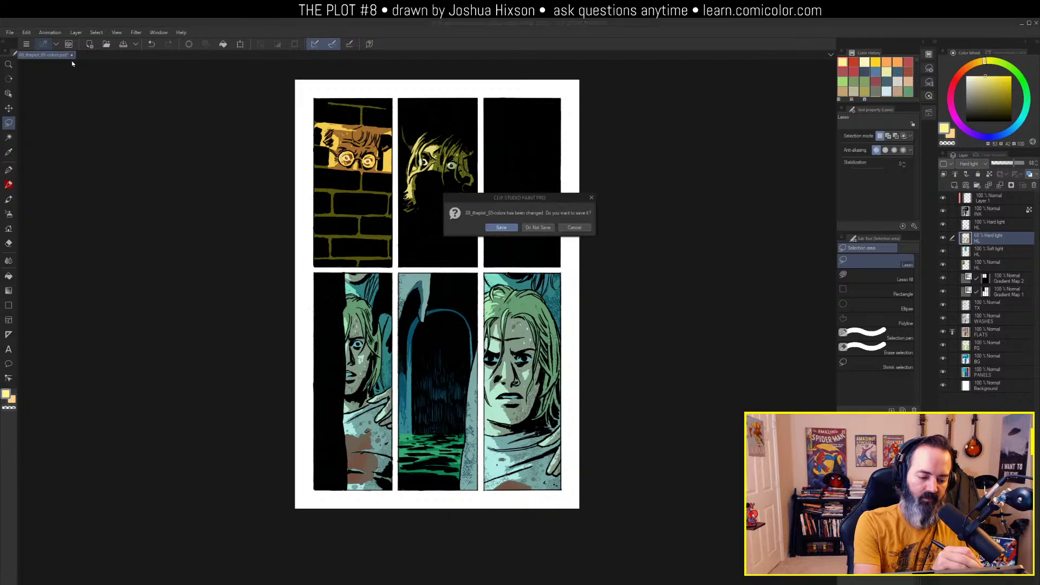
click(493, 232)
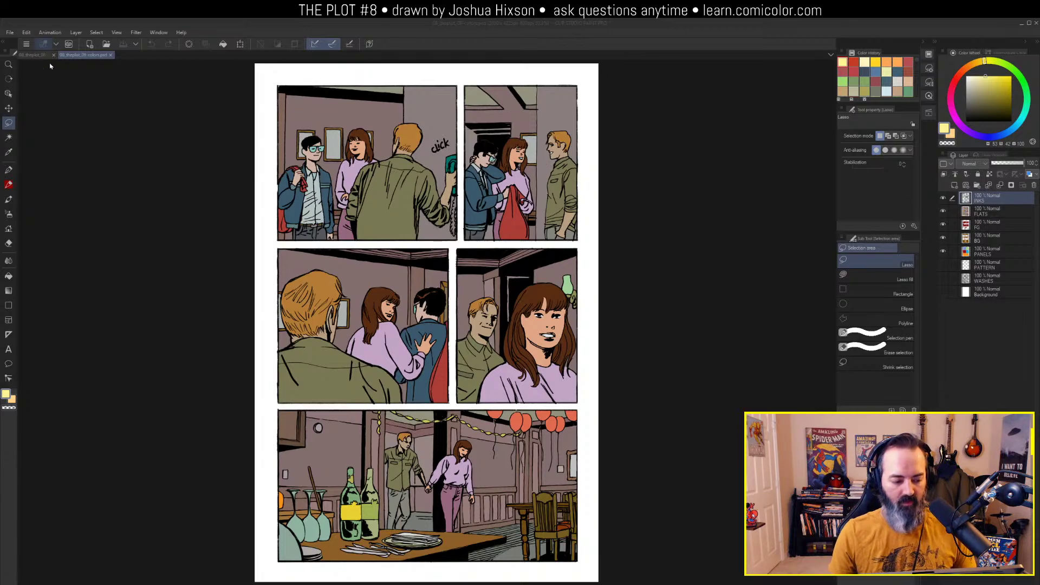
Switch to the six-panel phone call page and make its WASHES and TX layers visible
click(34, 54)
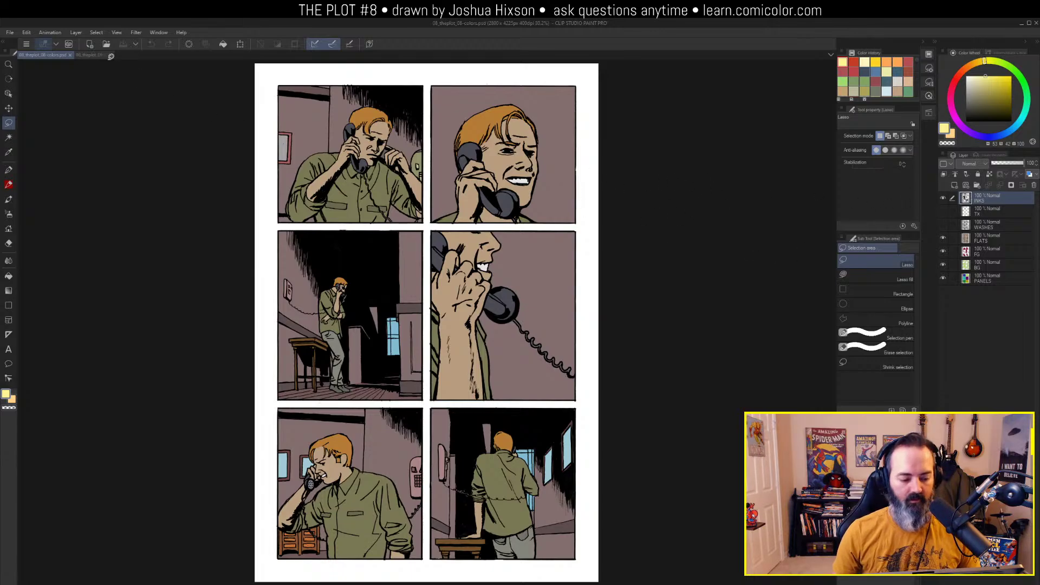
click(90, 55)
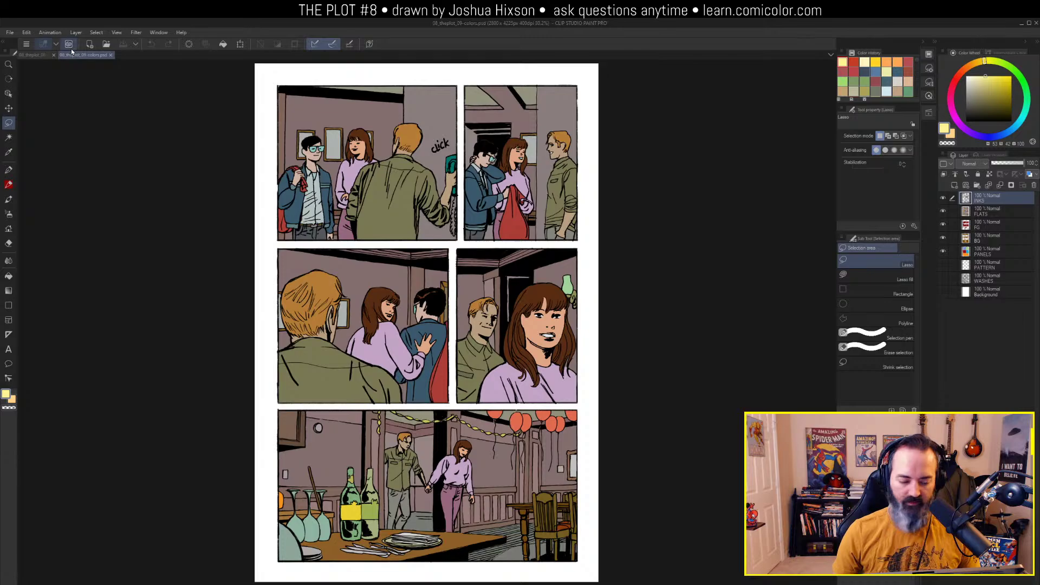
click(39, 55)
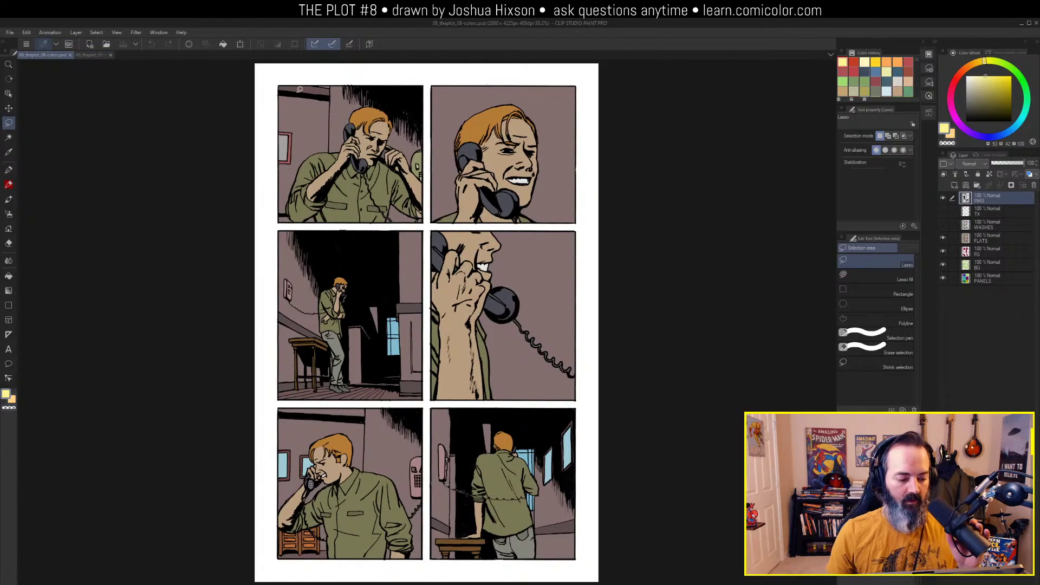
click(944, 225)
click(944, 212)
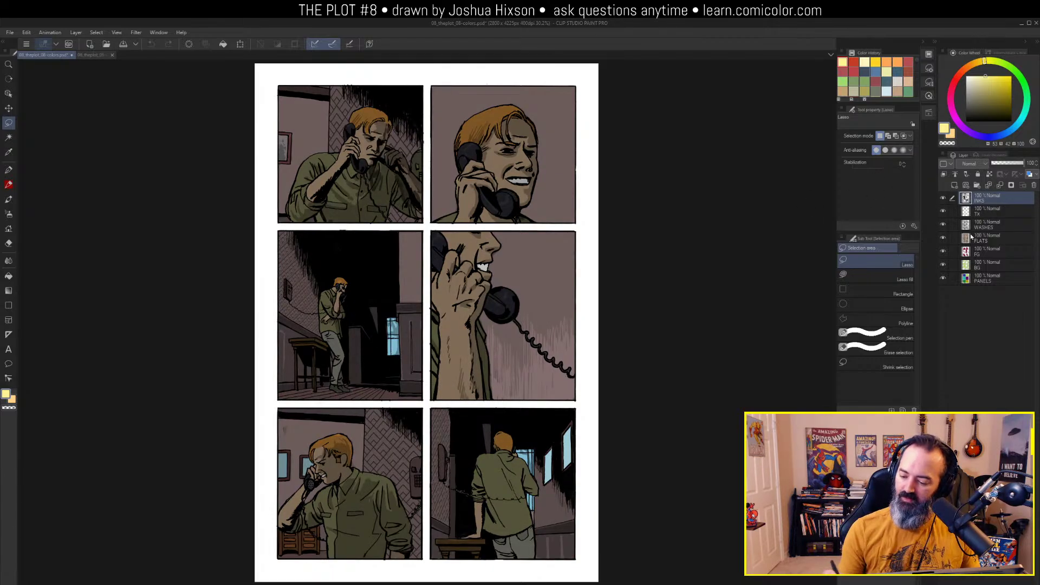
Add a new layer directly above FLATS on the phone call page and fill it with white
click(972, 237)
click(955, 186)
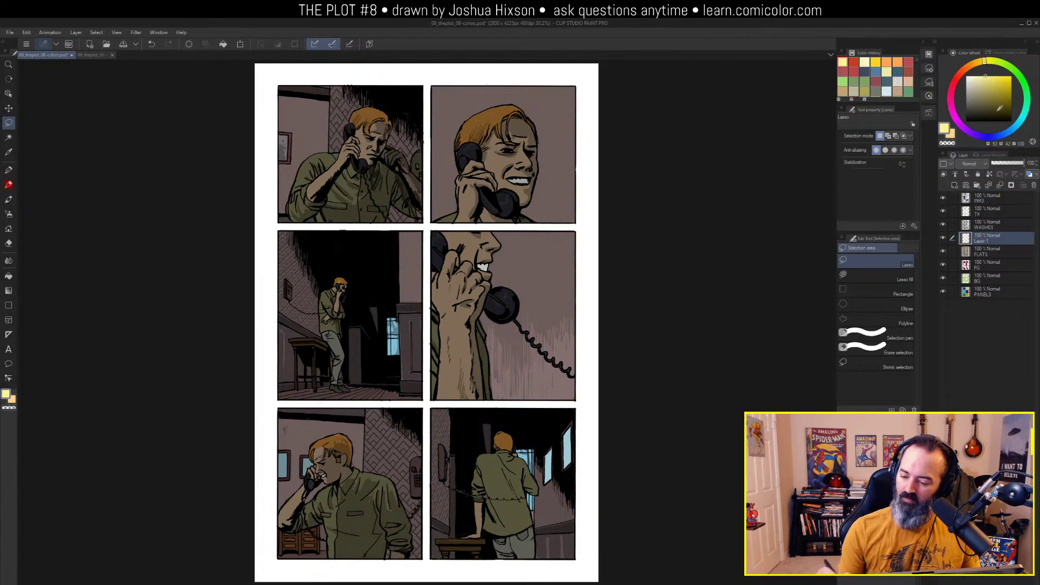
click(967, 77)
key(alt+BackSpace)
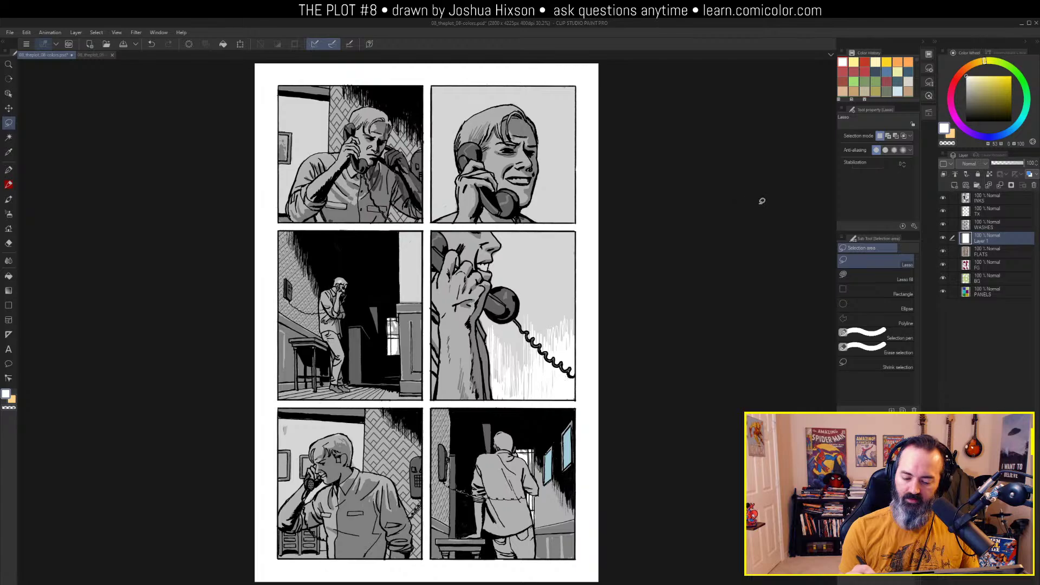
Rename the white-filled layer above FLATS as PAPER
double_click(987, 240)
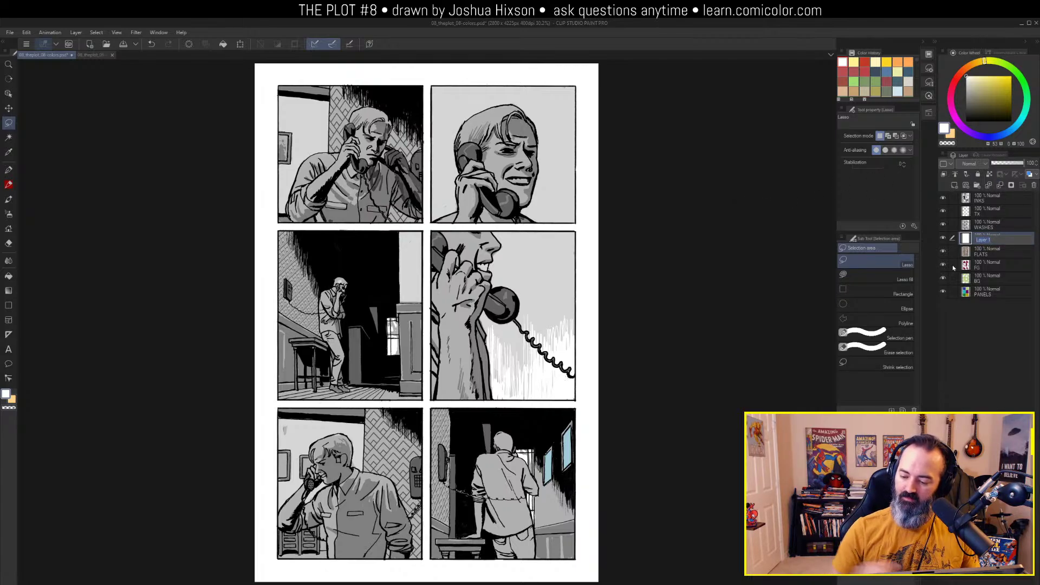
text(pap)
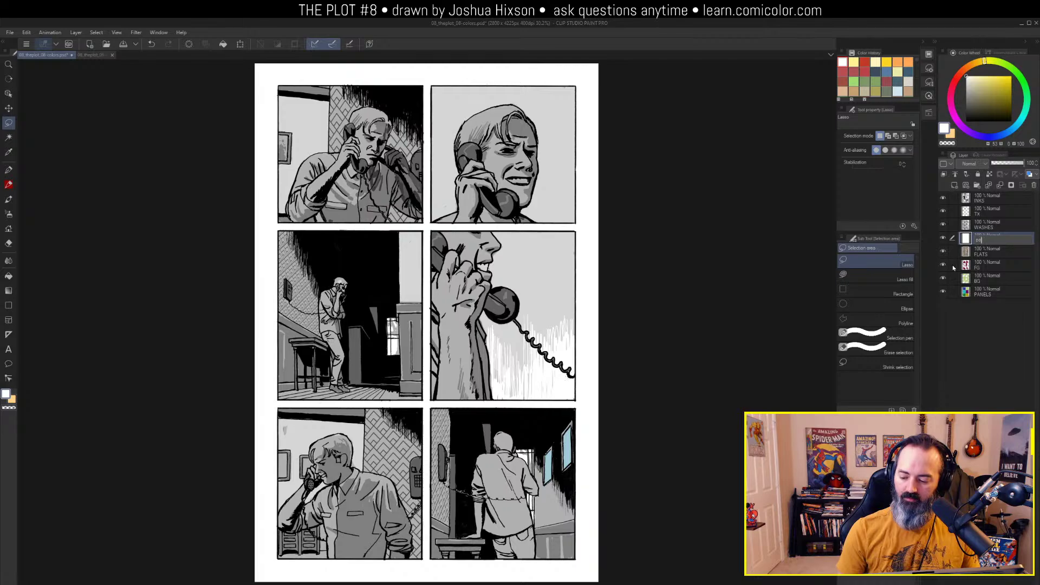
text(er)
key(Return)
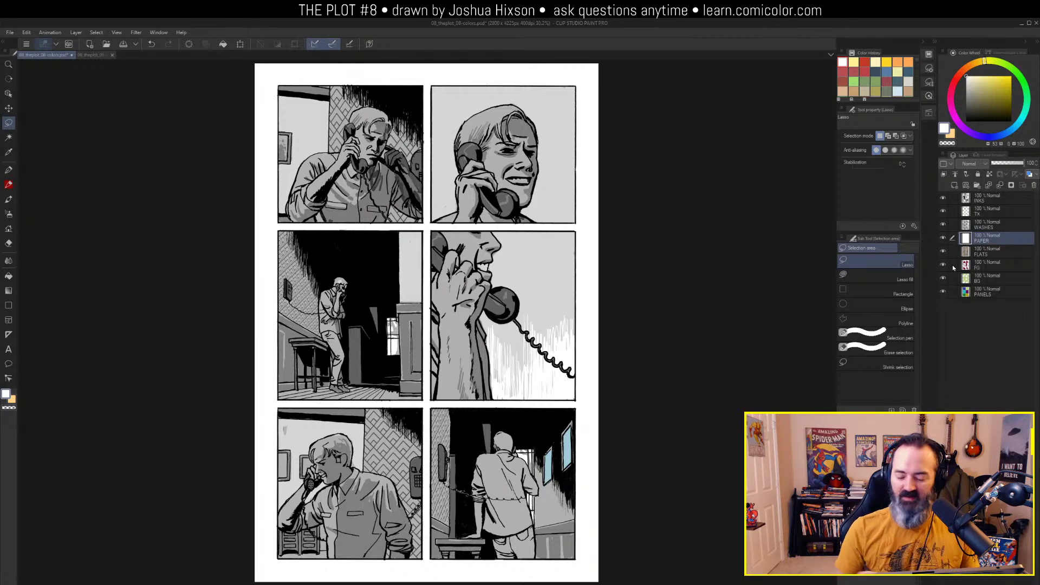
Switch to the five-panel party page and move its PATTERN and WASHES layers between INKS and FLATS
click(93, 55)
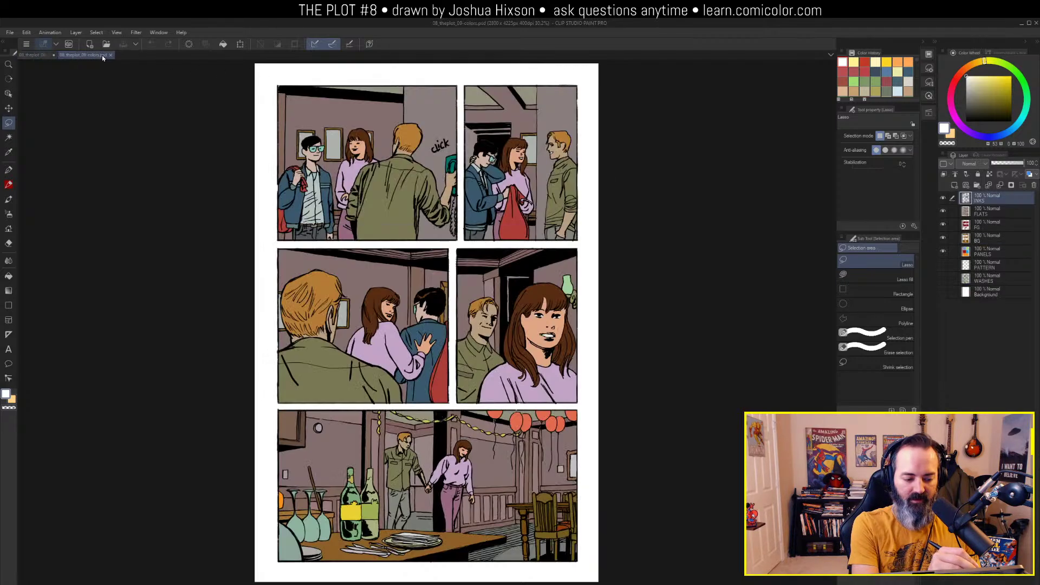
click(982, 247)
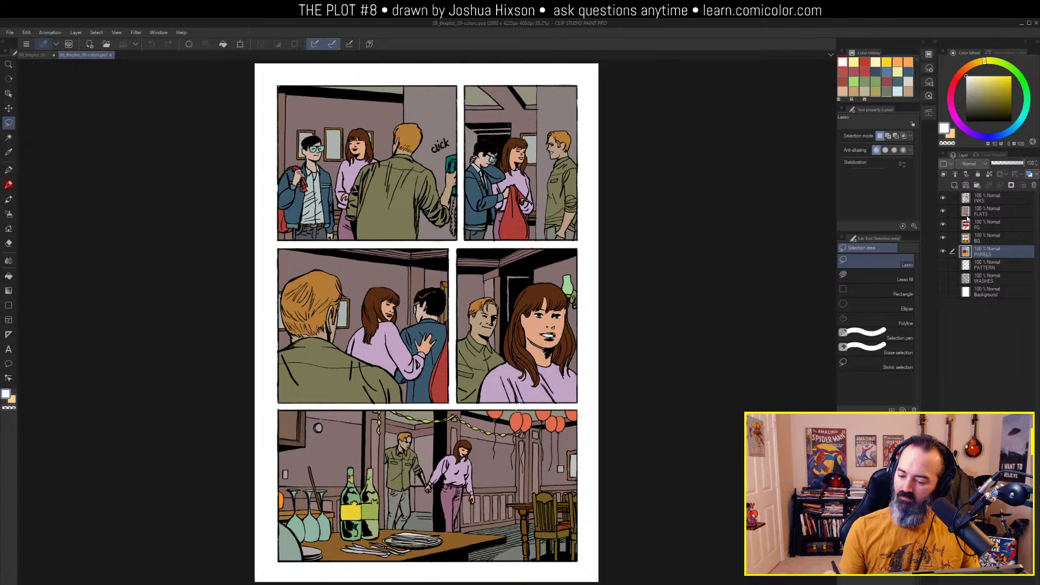
click(982, 211)
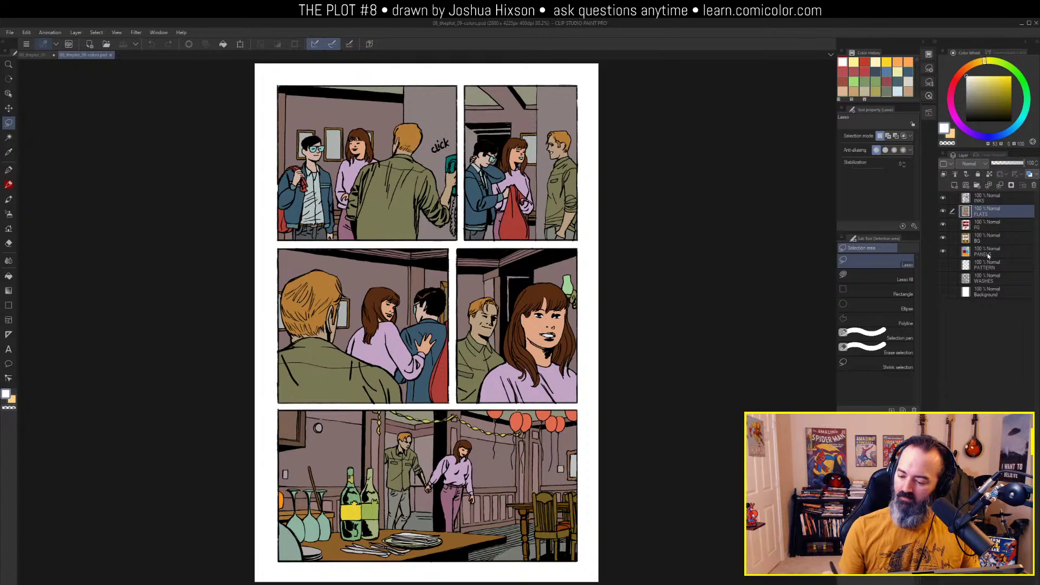
drag(986, 265, 987, 219)
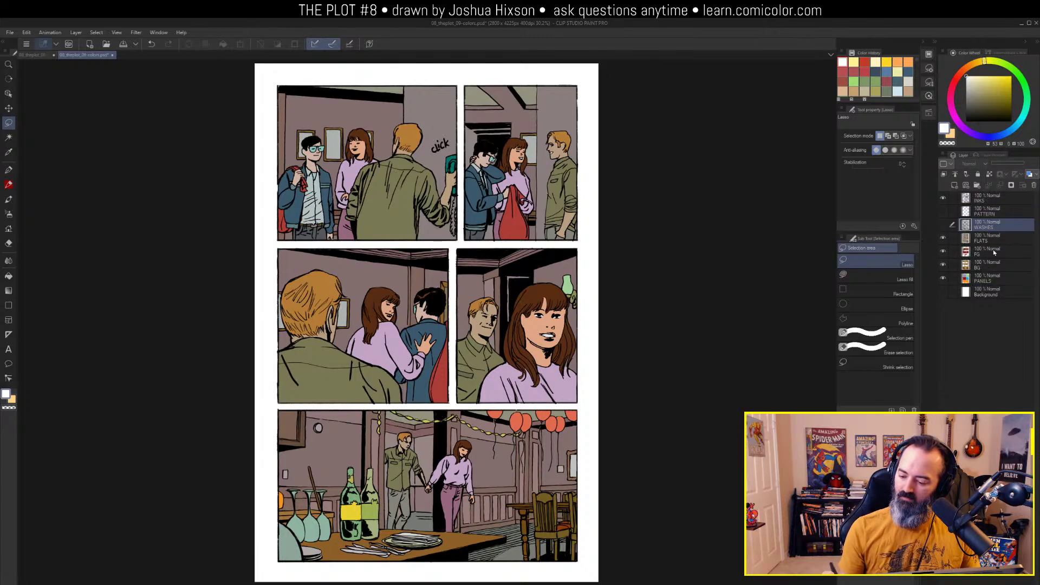
Move the party page's white Background layer directly above FLATS and make the Background, WASHES and PATTERN layers visible
drag(987, 295, 989, 234)
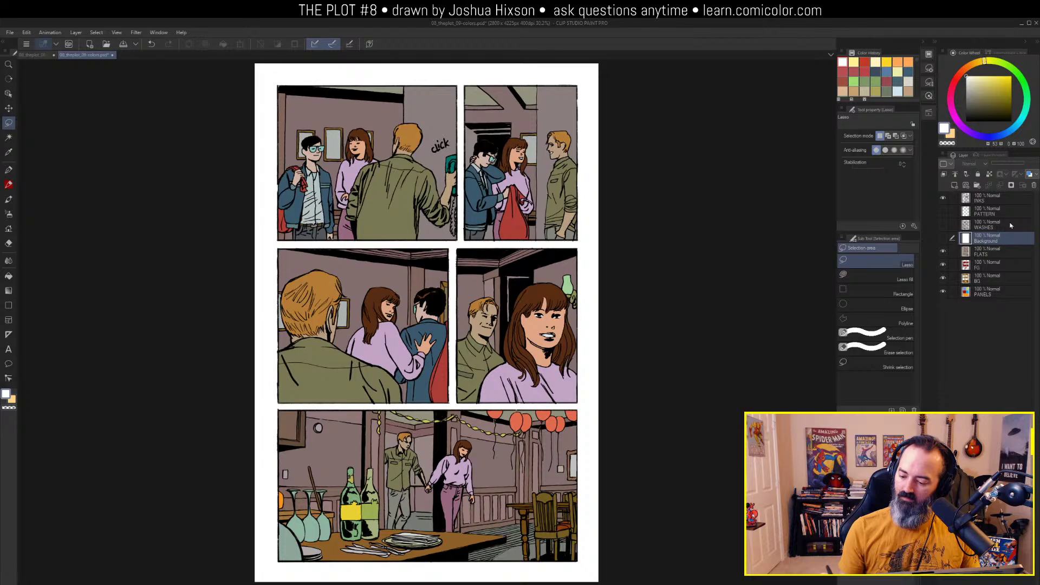
click(943, 238)
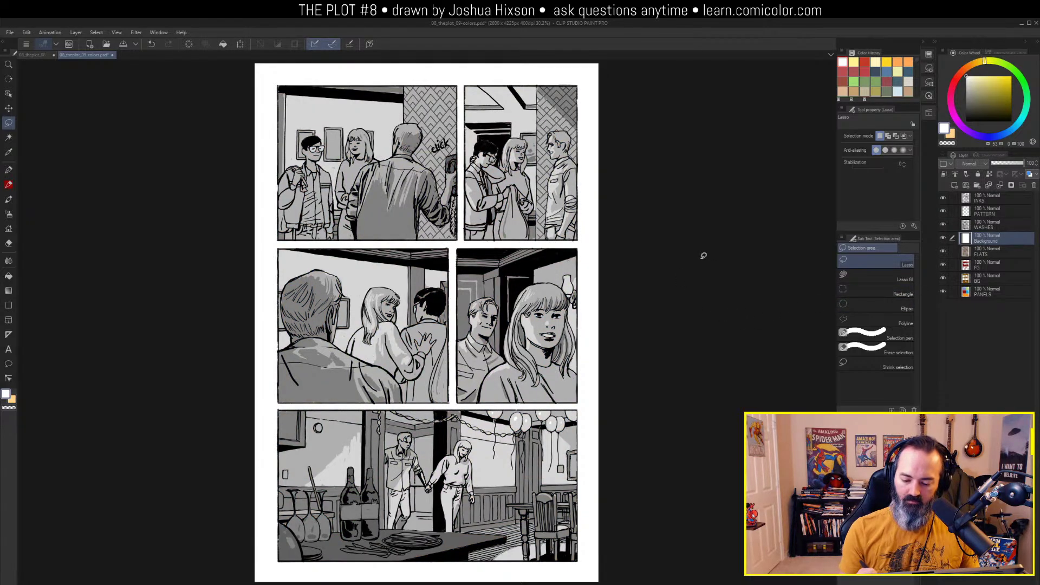
click(983, 228)
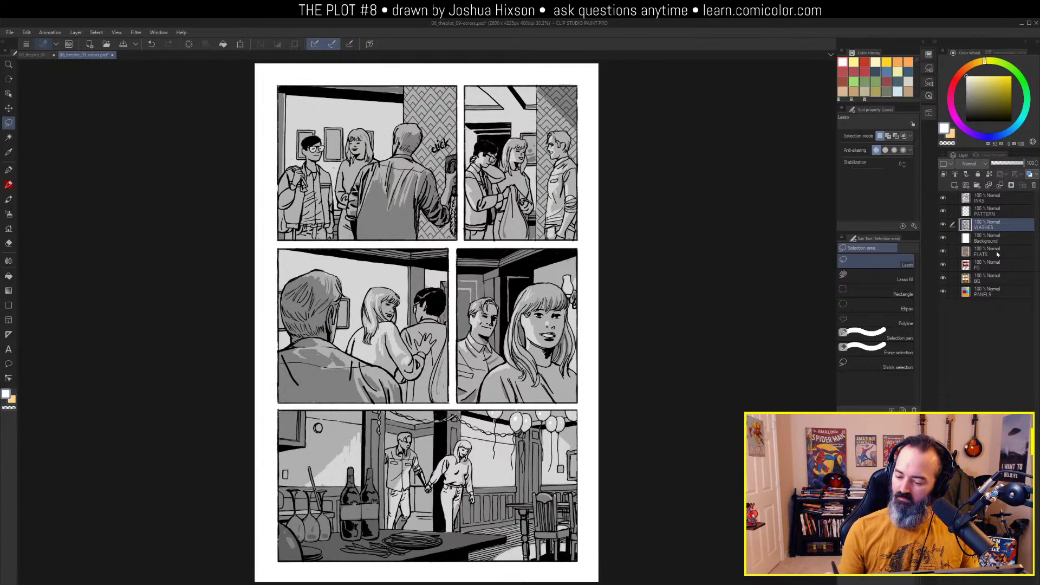
click(977, 244)
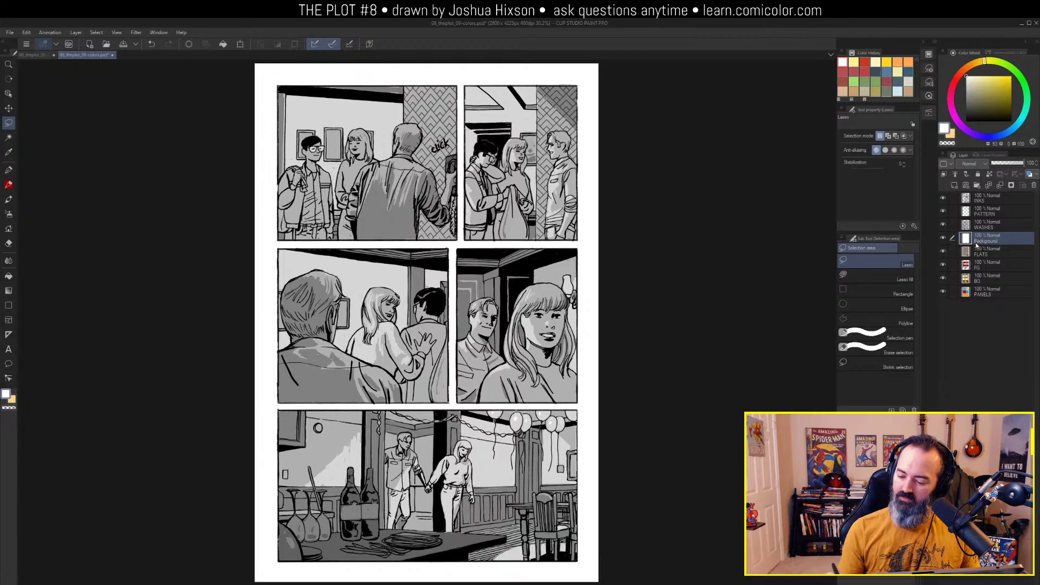
Examine the party page without the white Background, and view the FLATS, FG, BG and PANELS layers each in isolation
click(944, 239)
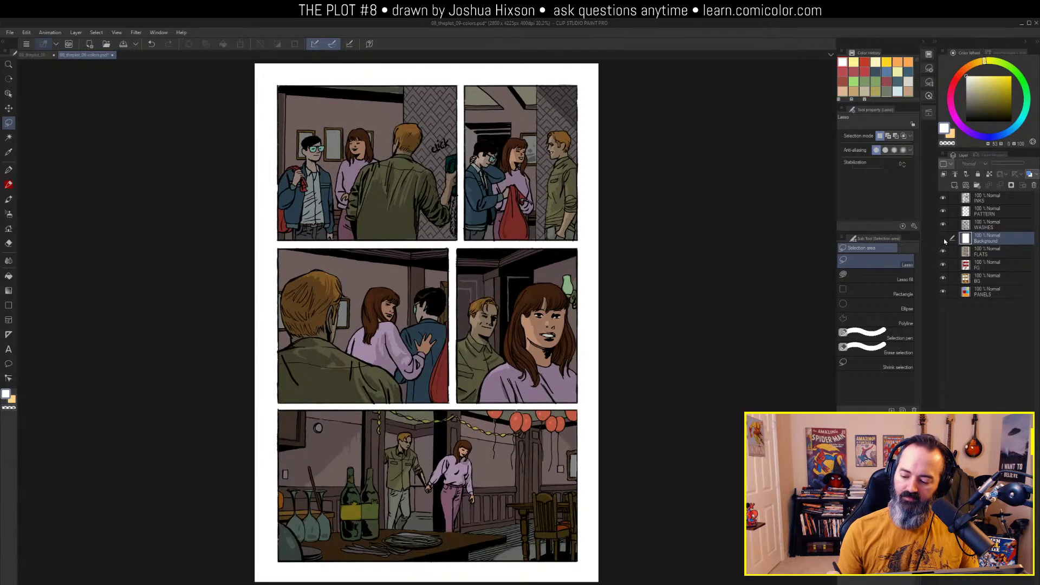
click(944, 239)
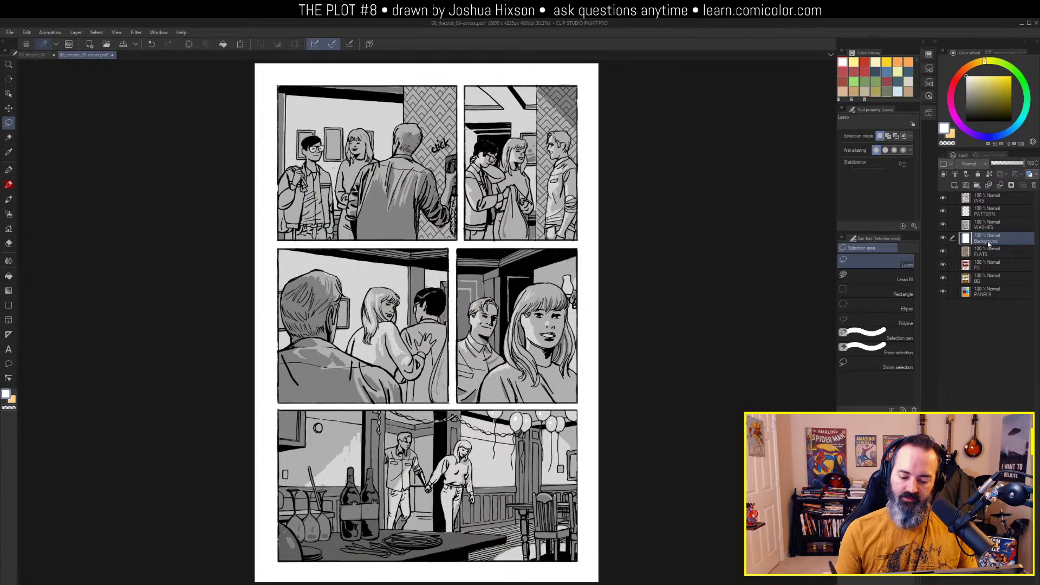
alt+click(944, 252)
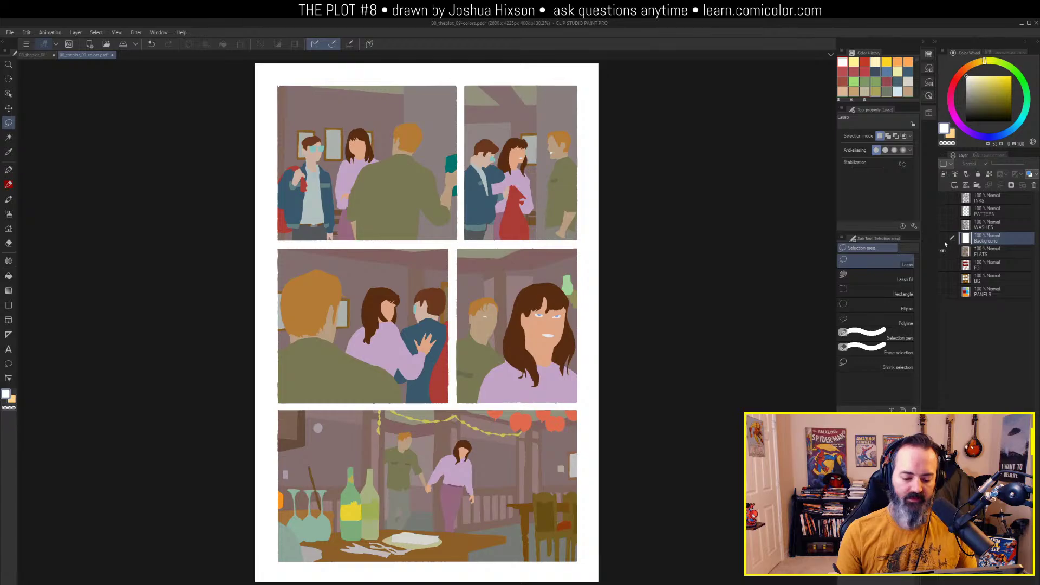
alt+click(943, 252)
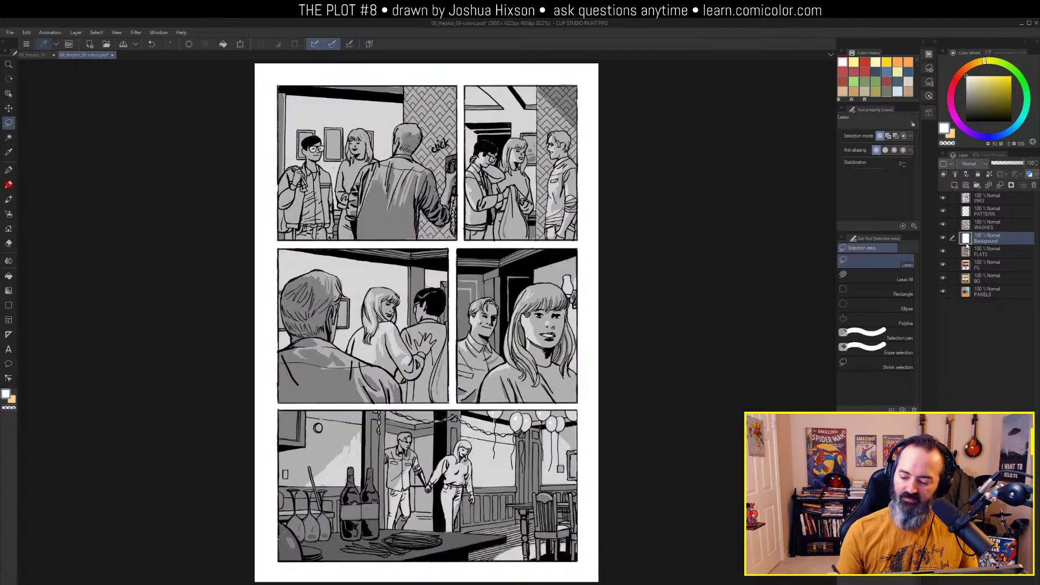
alt+click(944, 265)
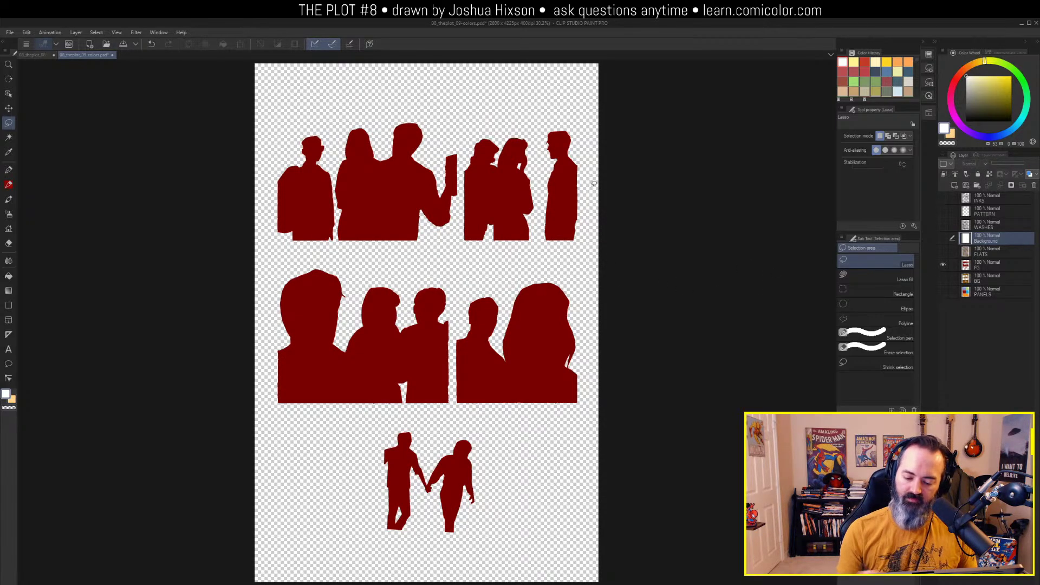
alt+click(944, 265)
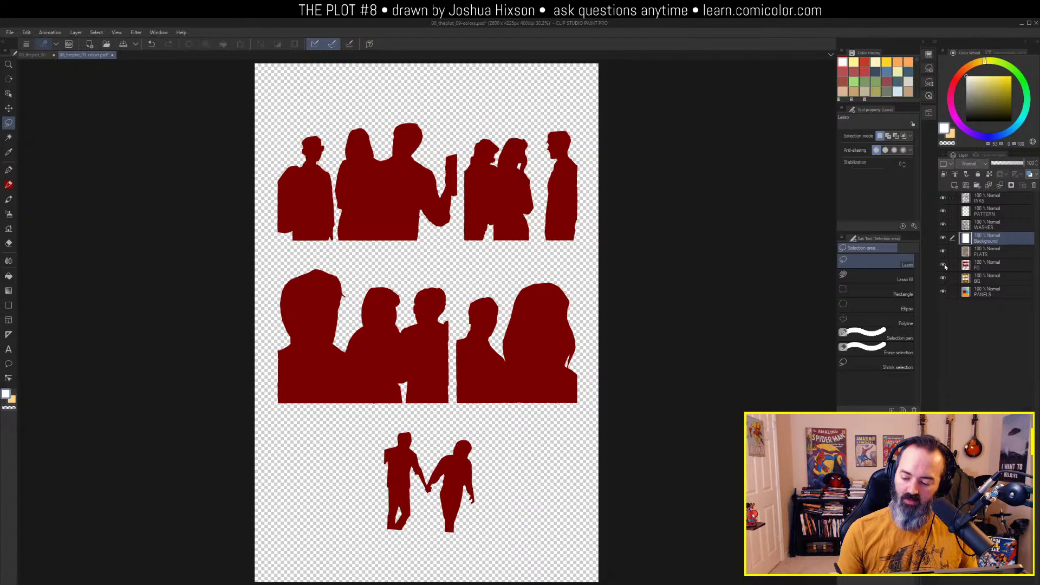
alt+click(943, 279)
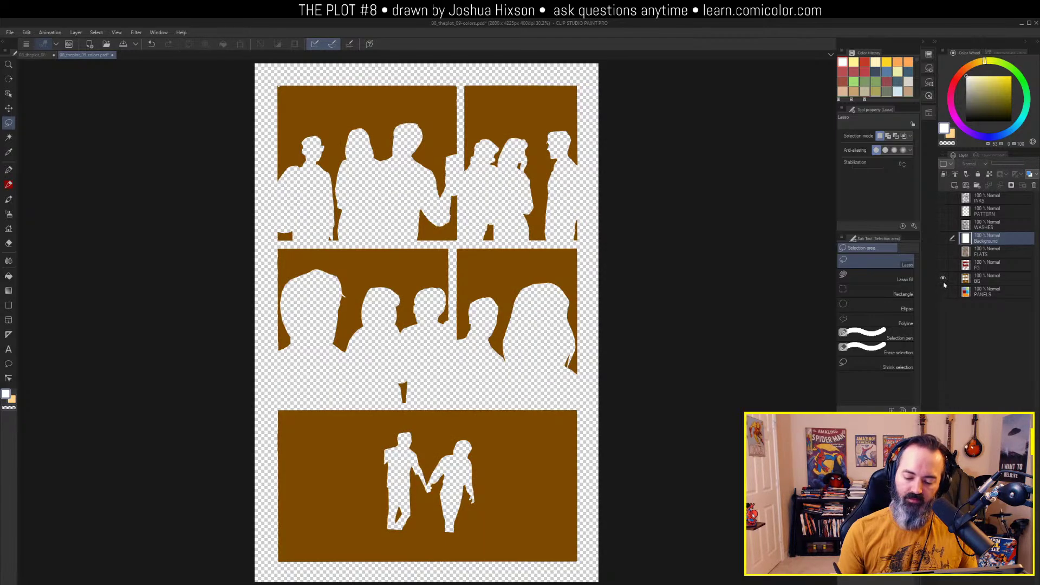
alt+click(943, 280)
alt+click(944, 293)
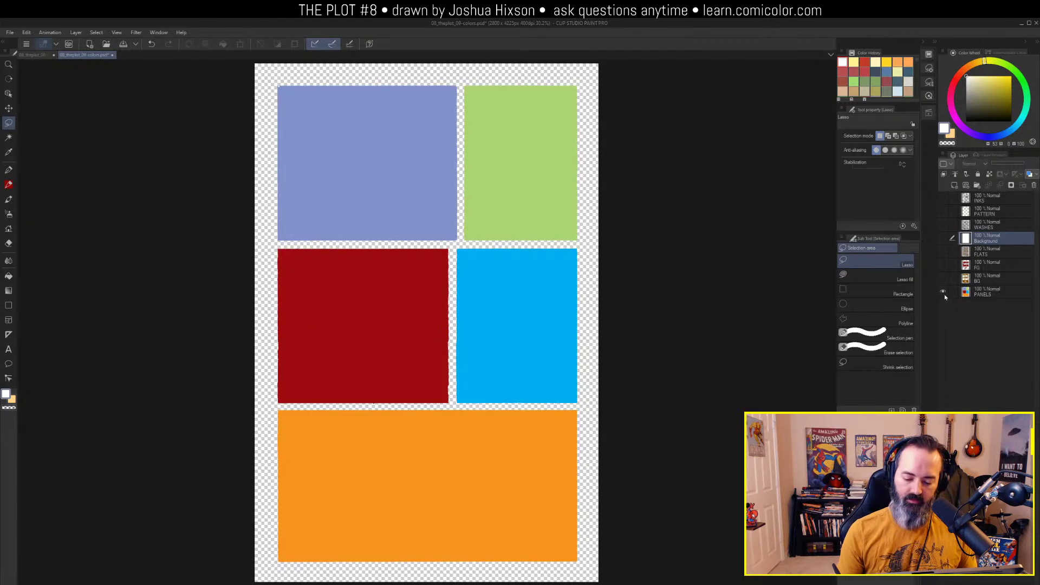
alt+click(944, 292)
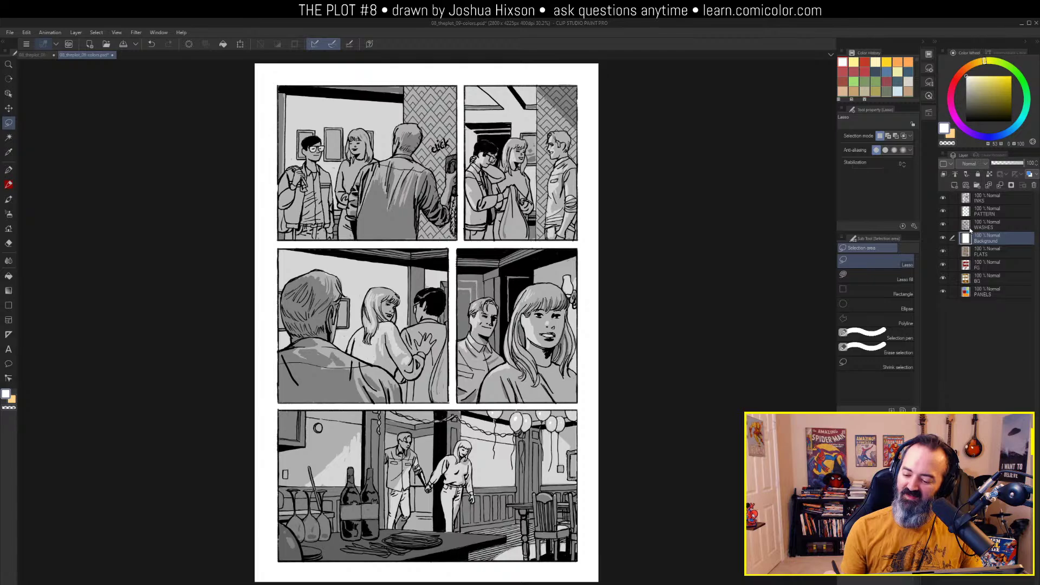
With FLATS active, load the BG layer's contents as a selection and preview it as a Quick Mask
click(969, 254)
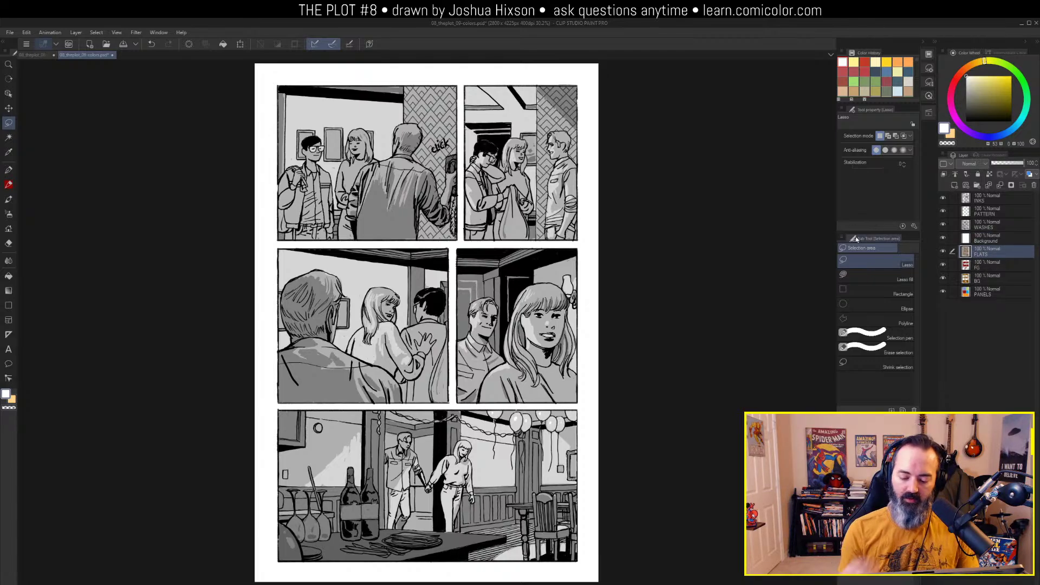
drag(639, 232, 675, 158)
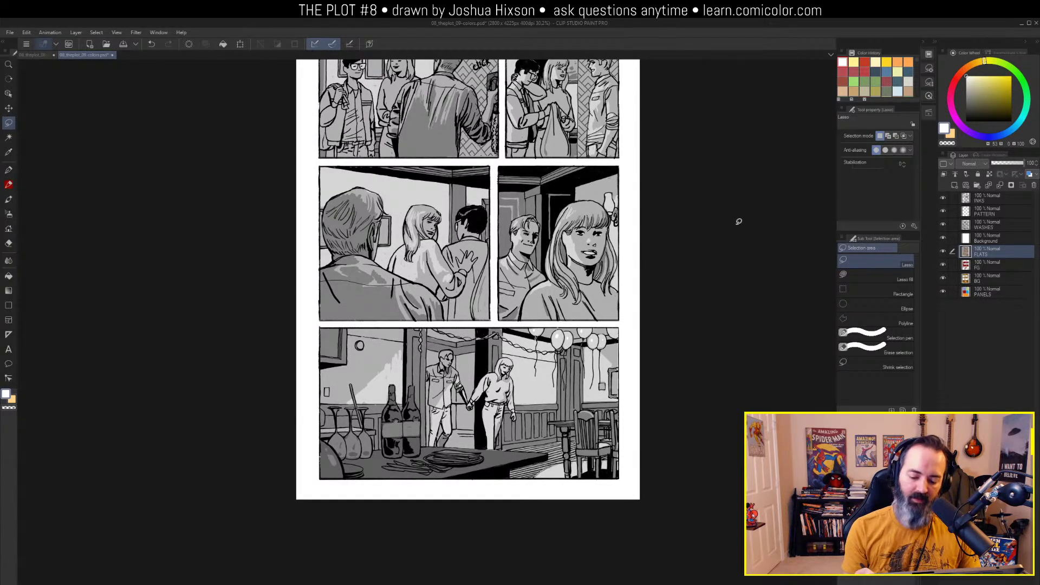
key(b)
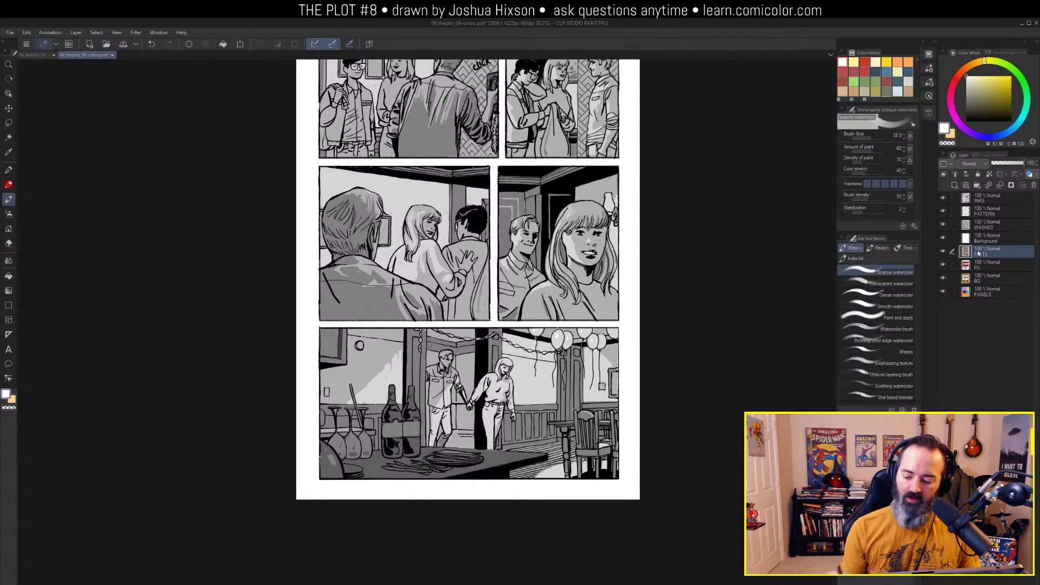
ctrl+click(966, 279)
key(ctrl+m)
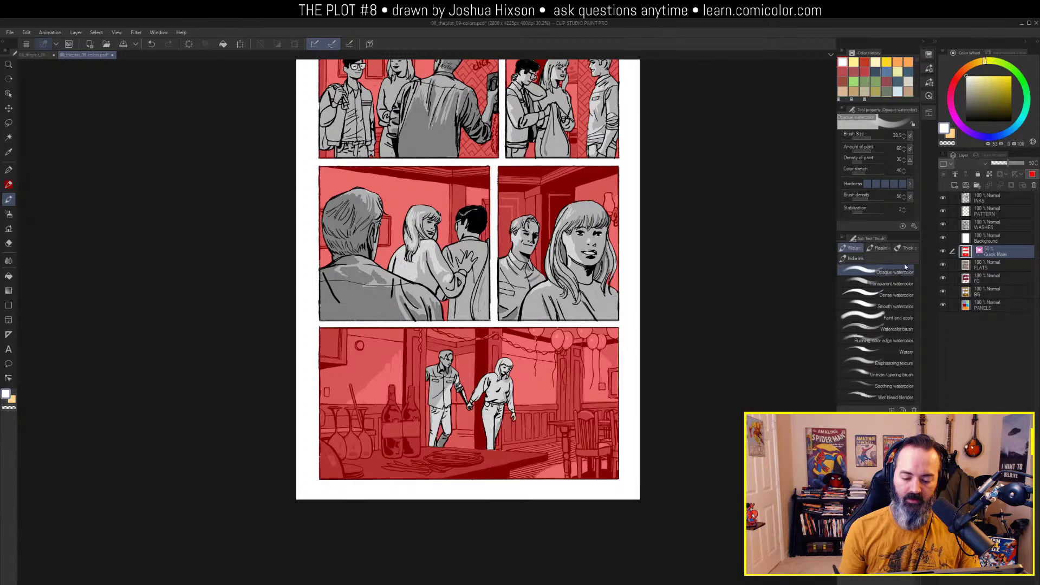
key(ctrl+m)
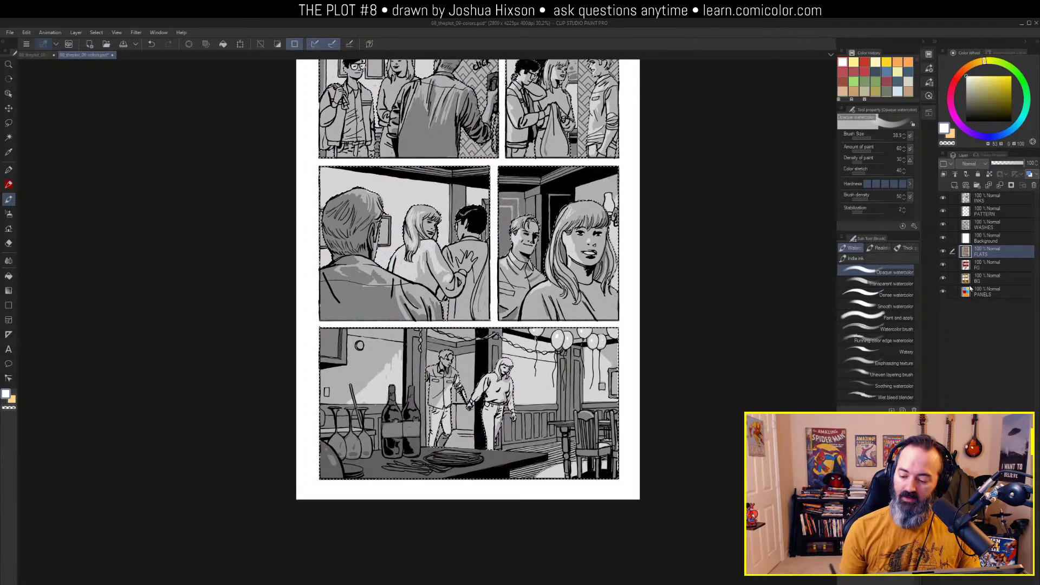
Limit the background selection to the bottom panel using Auto select on PANELS in Select from selection mode, preview its Quick Mask, and deselect
key(w)
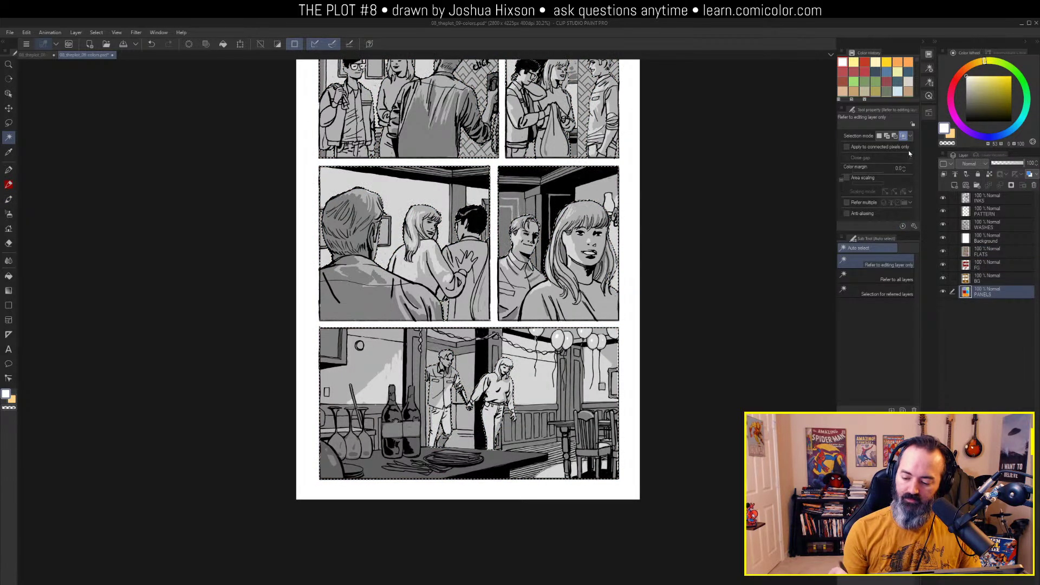
click(903, 136)
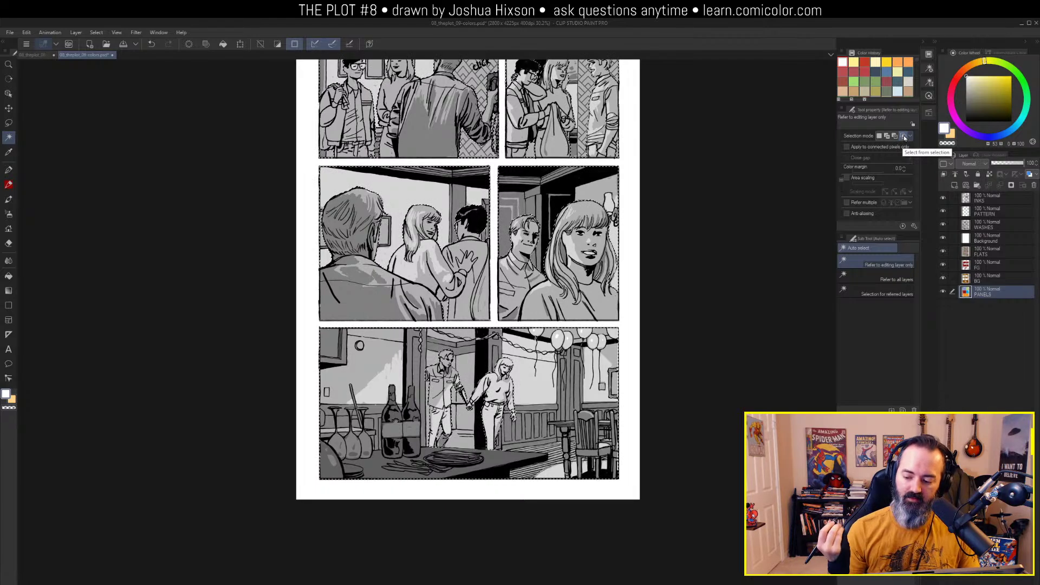
click(904, 137)
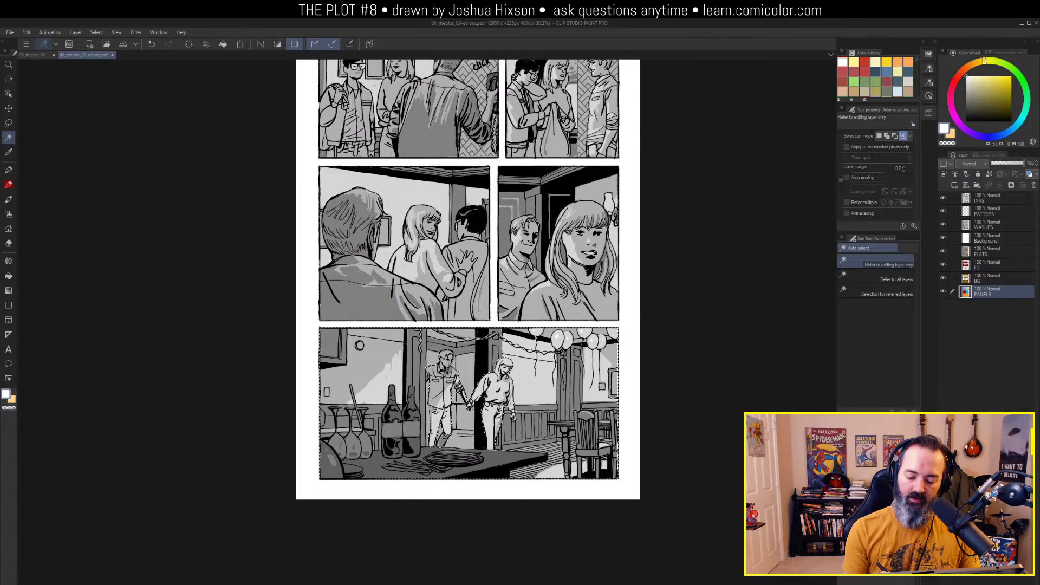
key(ctrl+m)
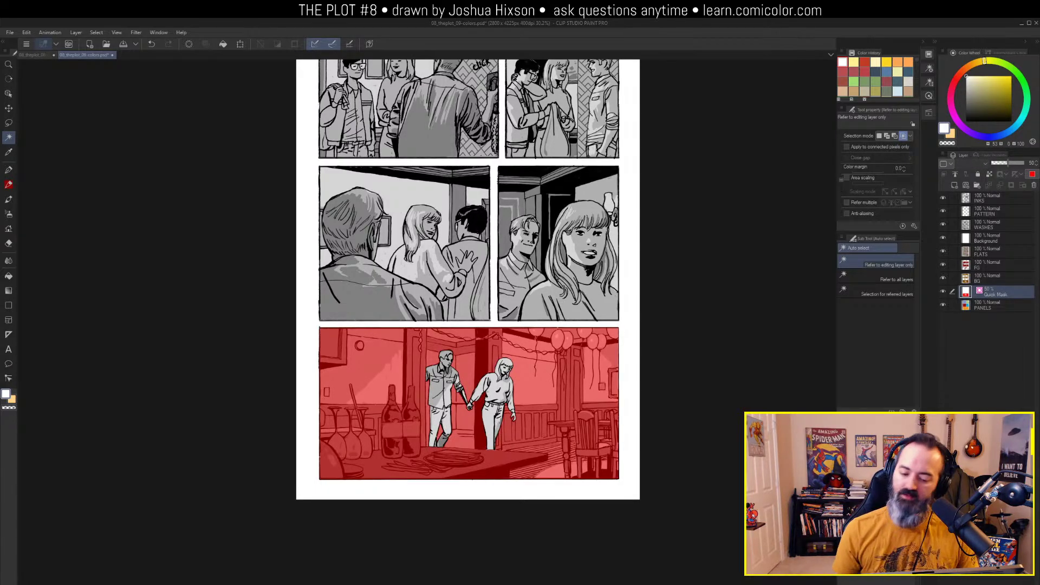
key(ctrl+m)
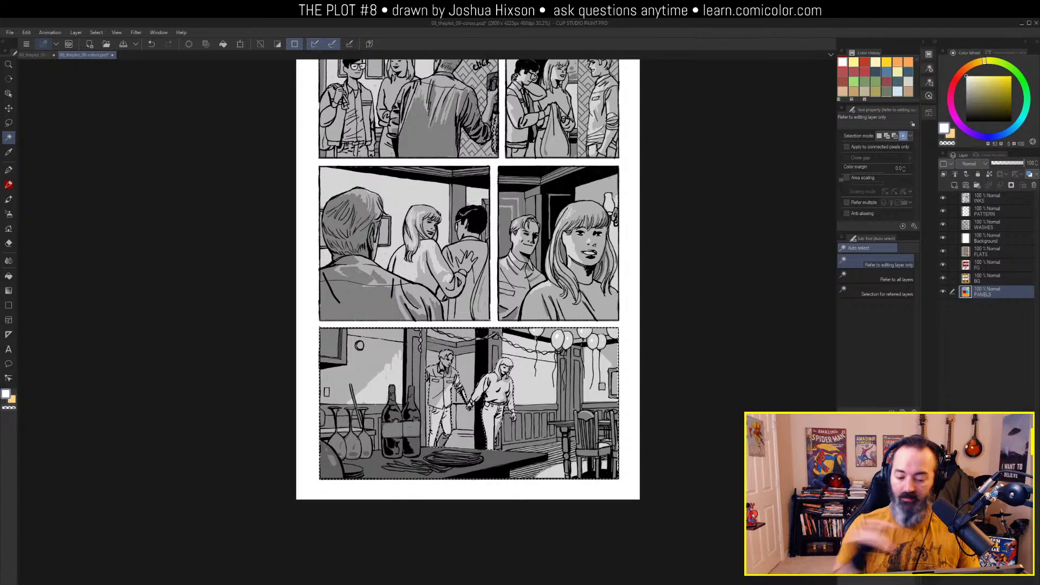
key(m)
key(ctrl+d)
drag(663, 160, 681, 236)
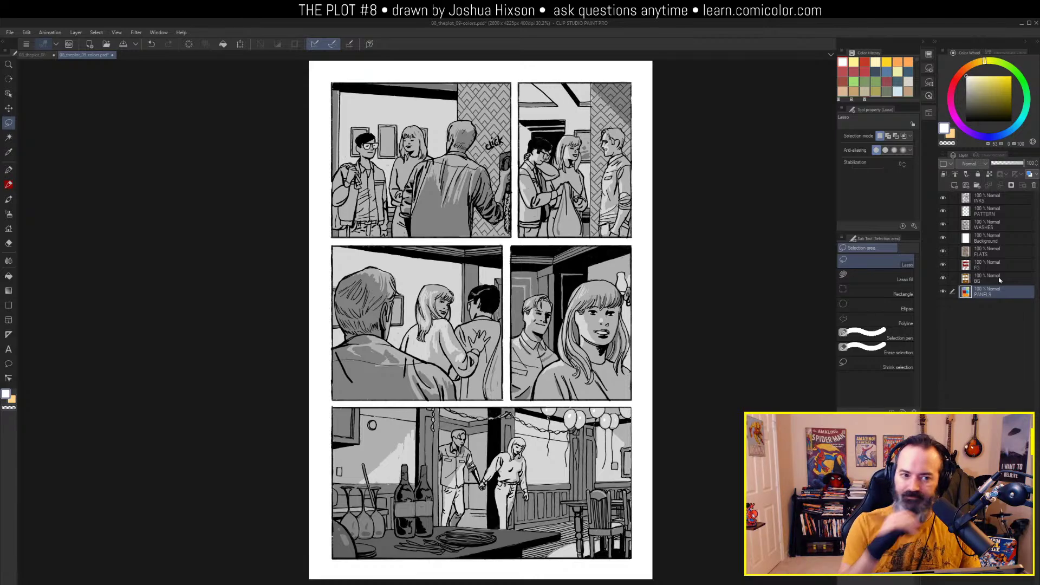
Close the five-panel party page and the six-panel phone call page, saving the changes to both
drag(703, 214, 679, 187)
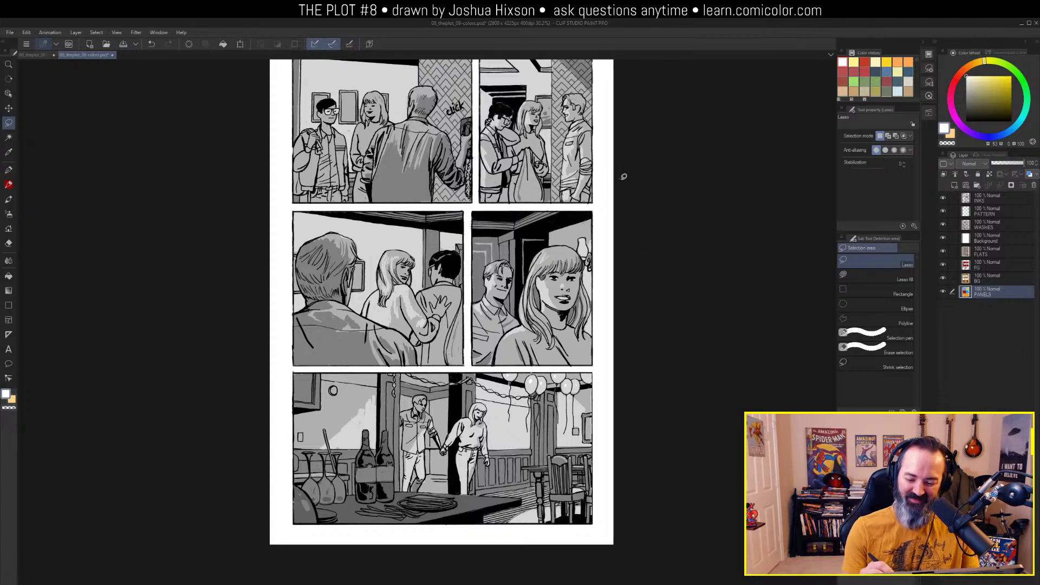
click(111, 55)
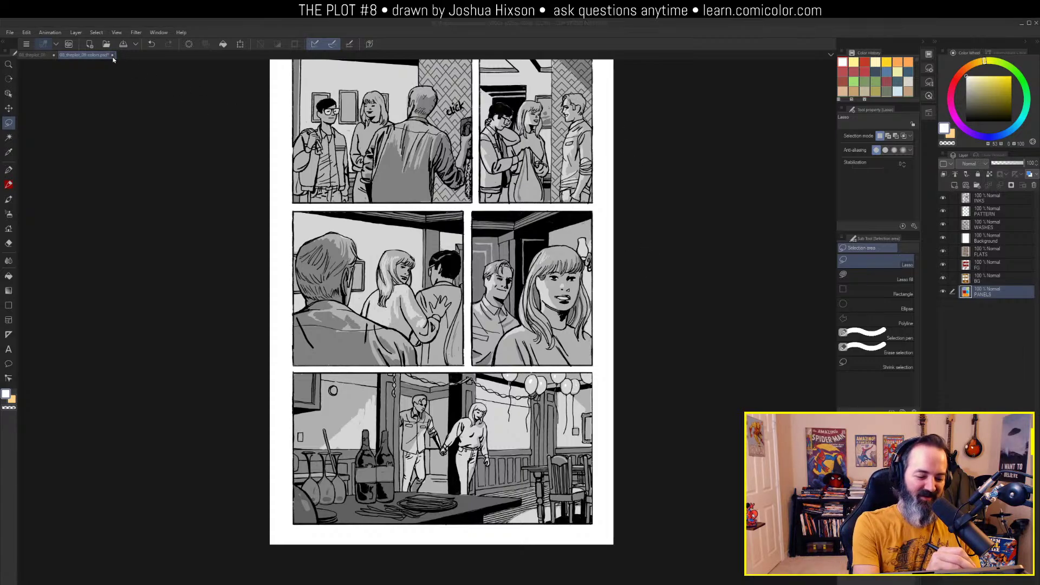
click(500, 229)
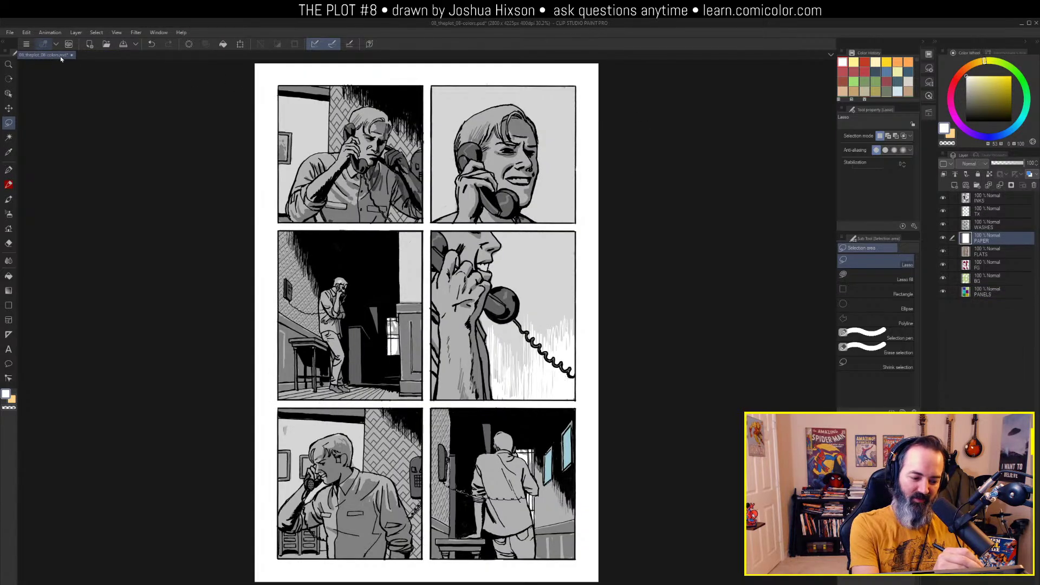
click(71, 56)
click(497, 228)
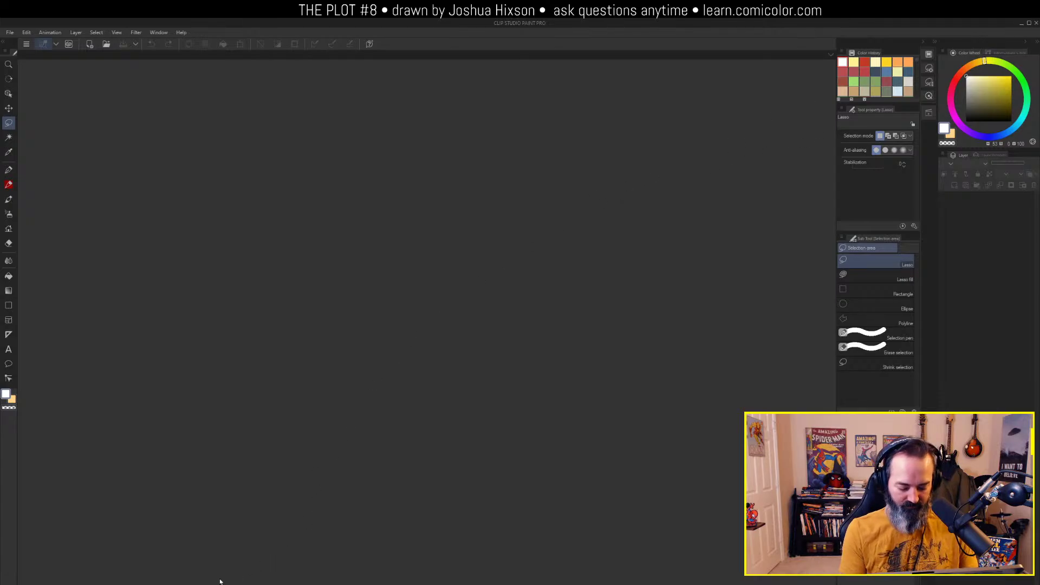
Switch to Photoshop and close 08_theplot_02-colors.psd, saving its changes
click(186, 555)
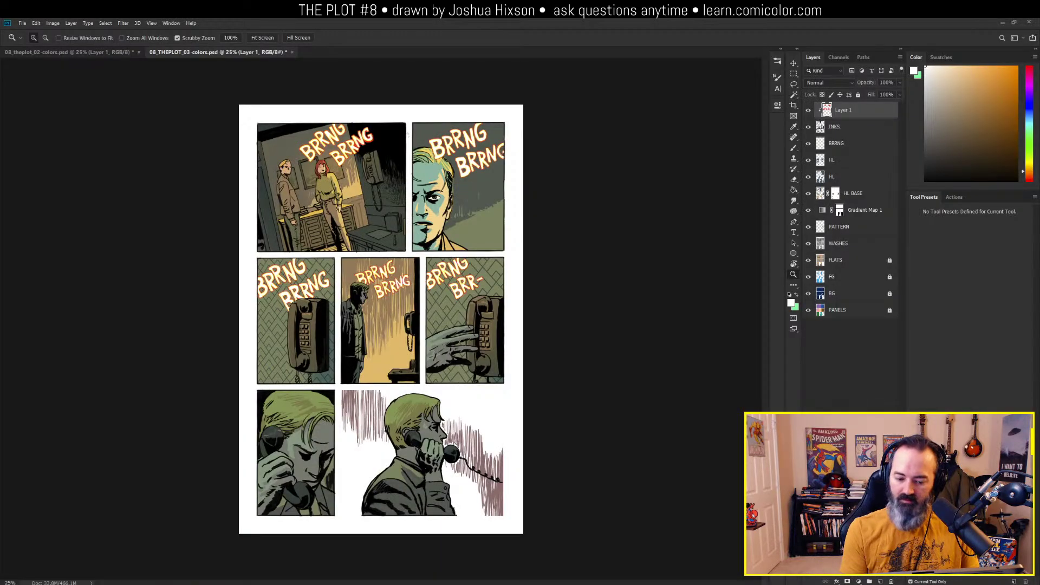
click(118, 53)
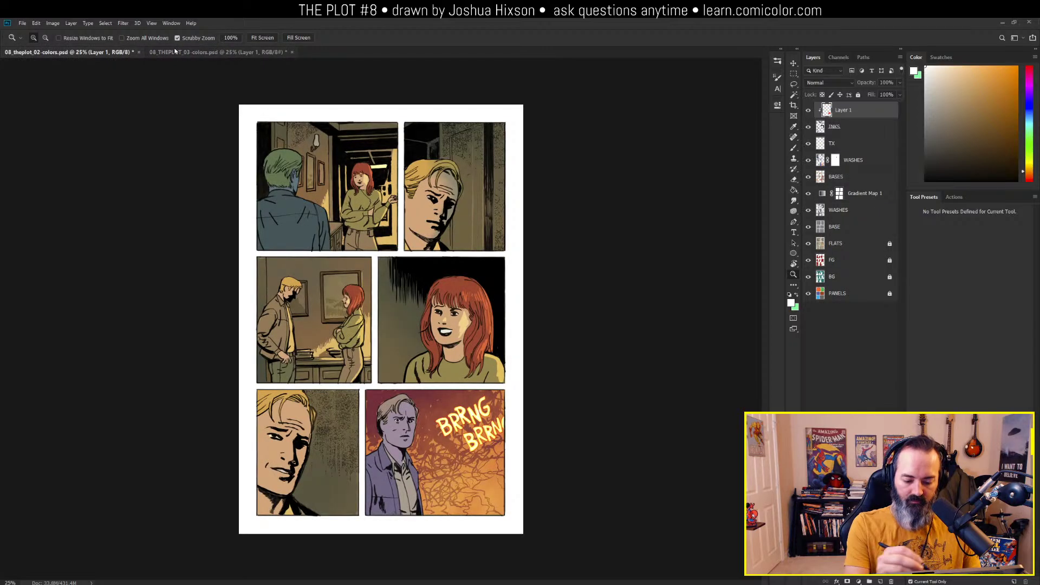
click(139, 52)
key(Return)
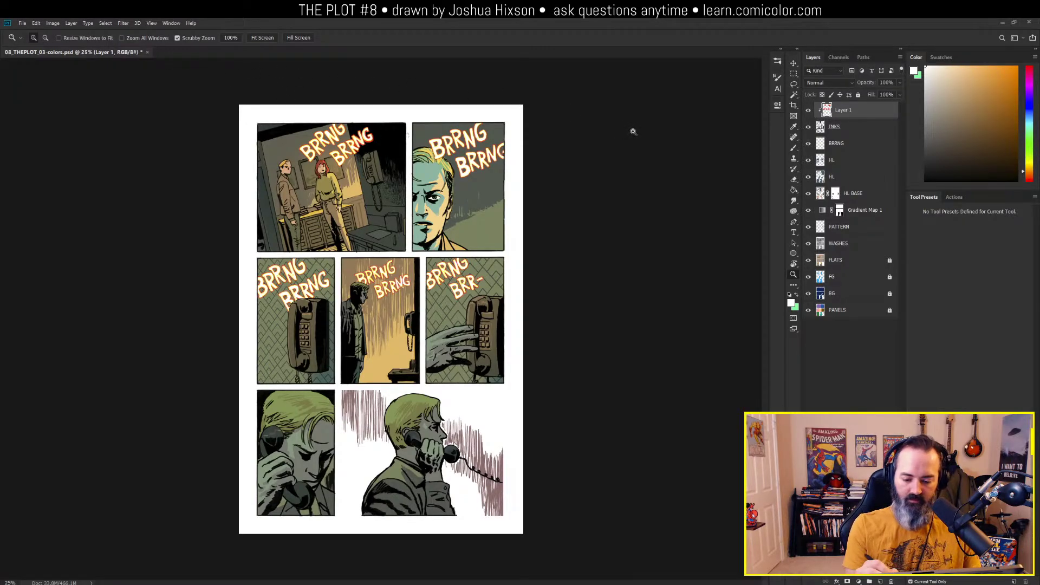
Close 08_THEPLOT_03-colors.psd, then open 08_theplot_02-colors.psd and 08_THEPLOT_03-colors.psd together from the file folder
click(147, 52)
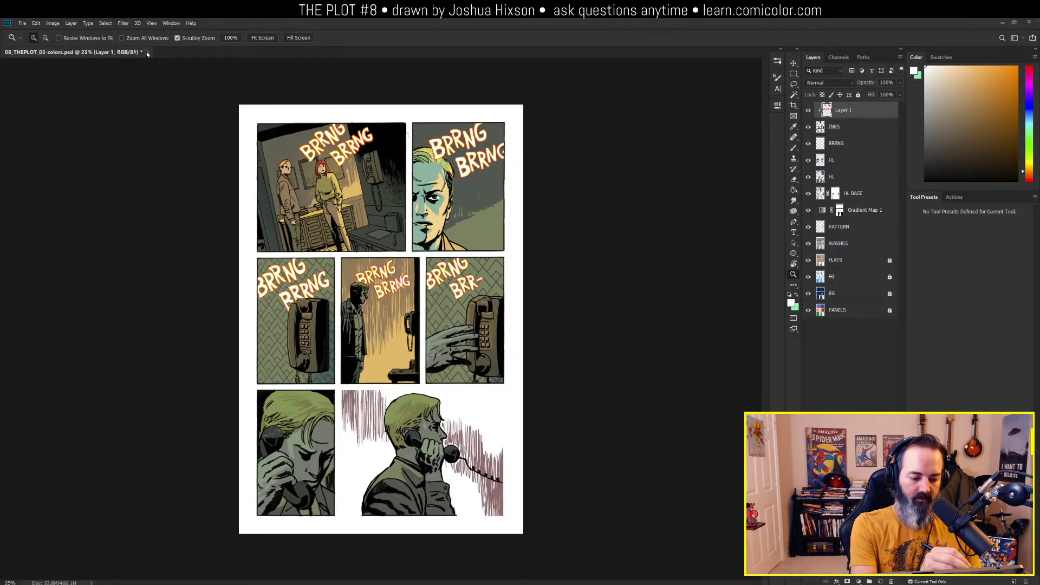
click(489, 228)
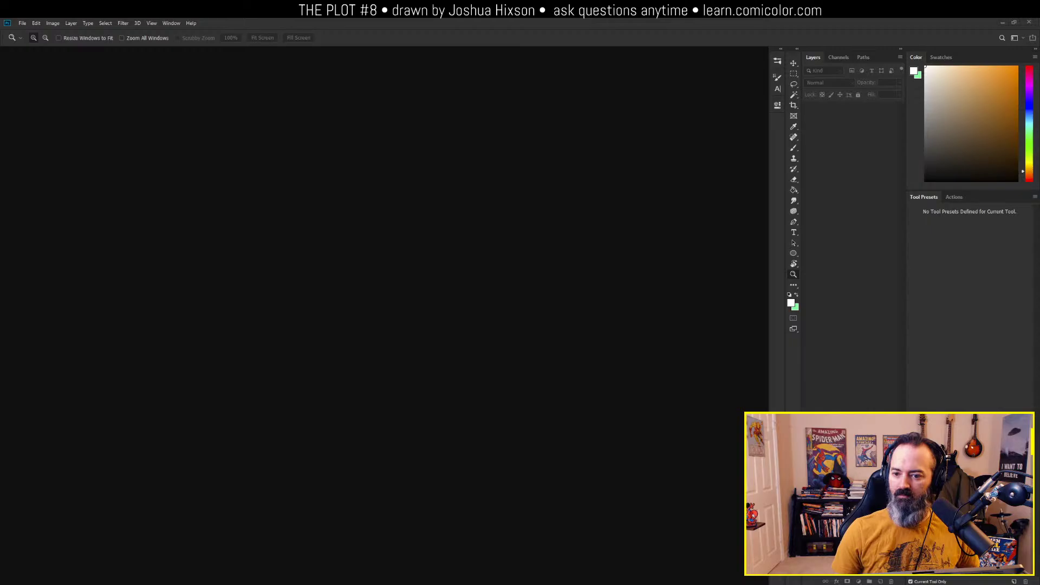
drag(597, 224, 256, 165)
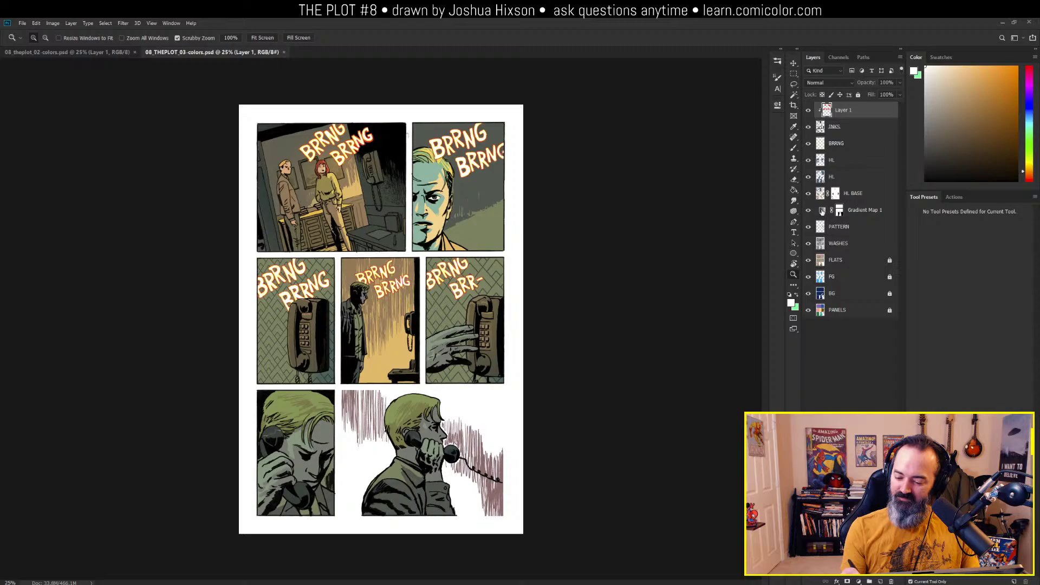
On page 03, select Gradient Map 1 and compare the page with the layers from INKS to HL BASE hidden and shown
click(824, 211)
alt+click(809, 210)
alt+click(810, 211)
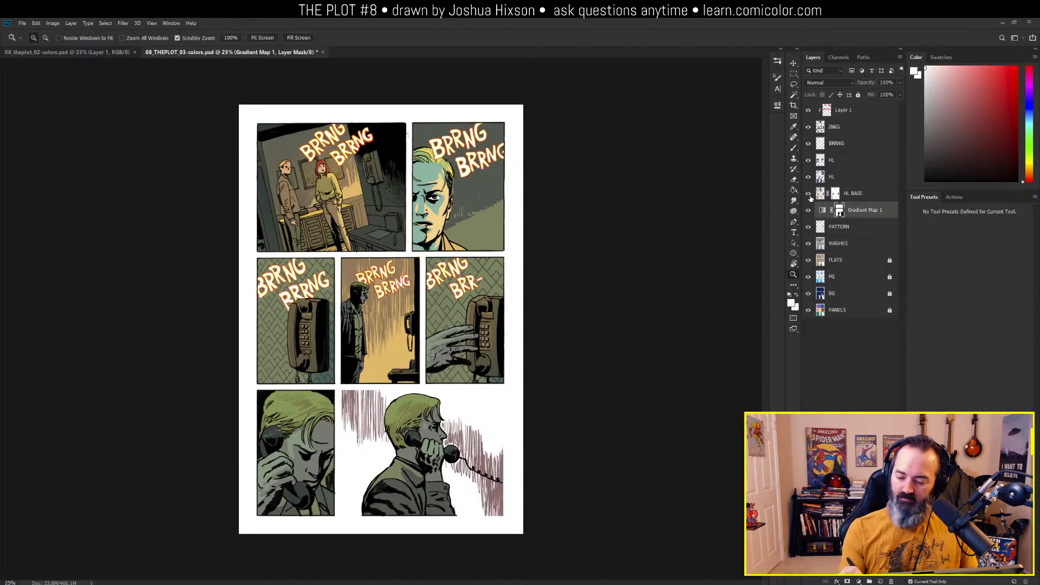
click(809, 127)
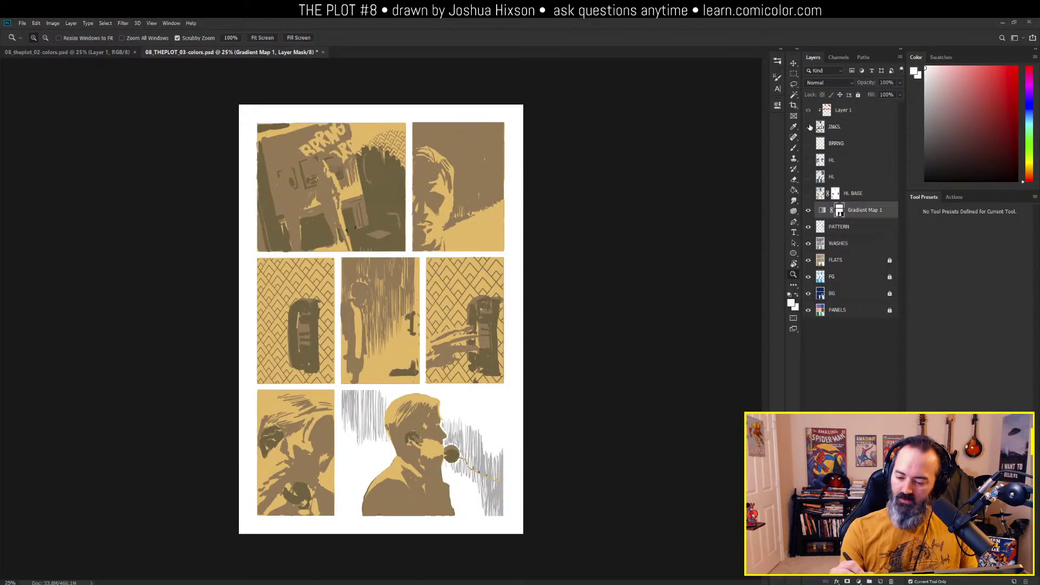
drag(809, 127, 809, 194)
key(l)
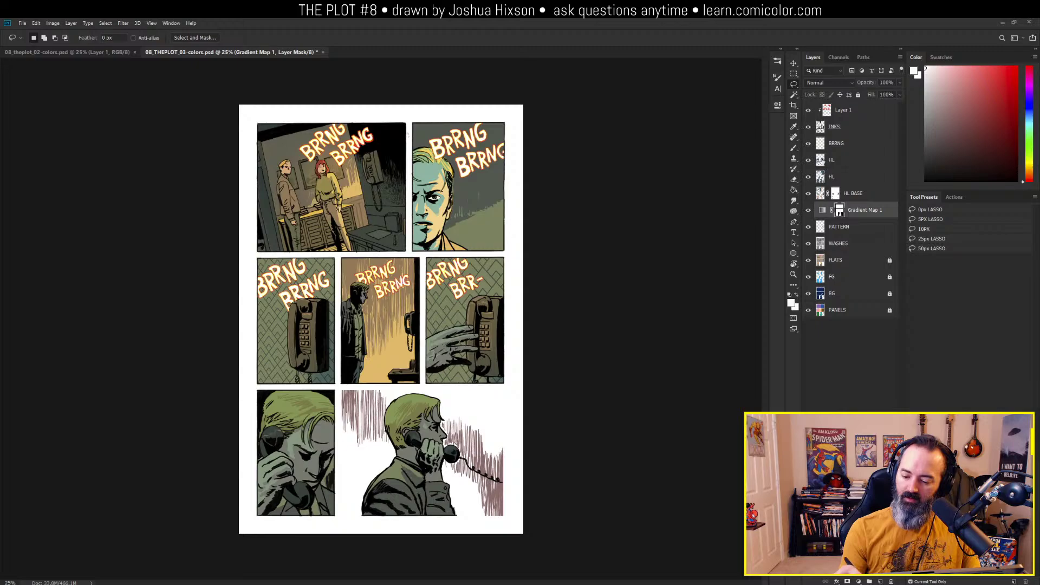
Examine Gradient Map 1's effect by hiding BRRNG, both HL layers and HL BASE, toggling the map, and restoring the layers one by one
drag(808, 143, 808, 194)
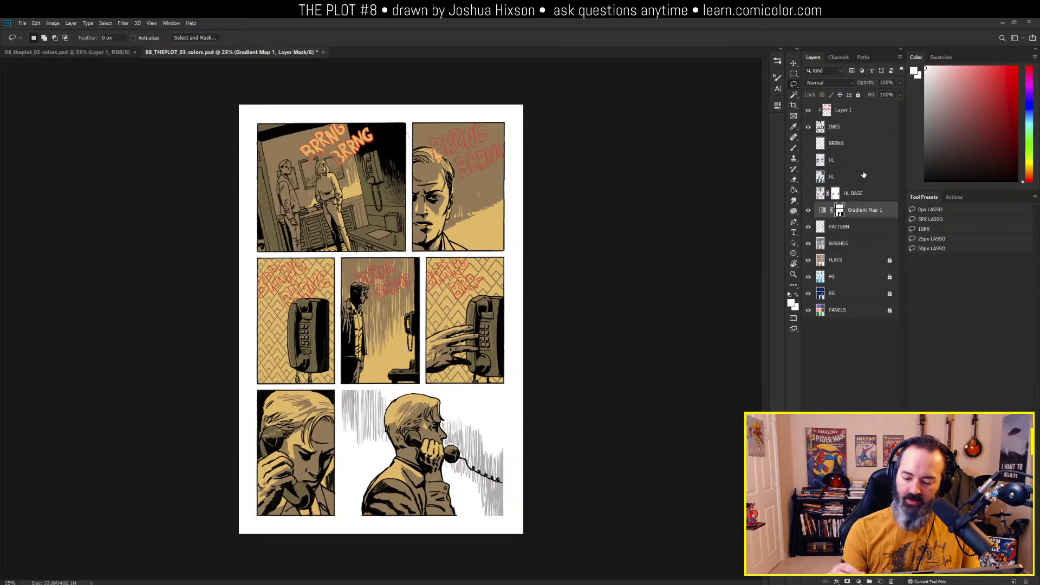
click(808, 211)
click(809, 211)
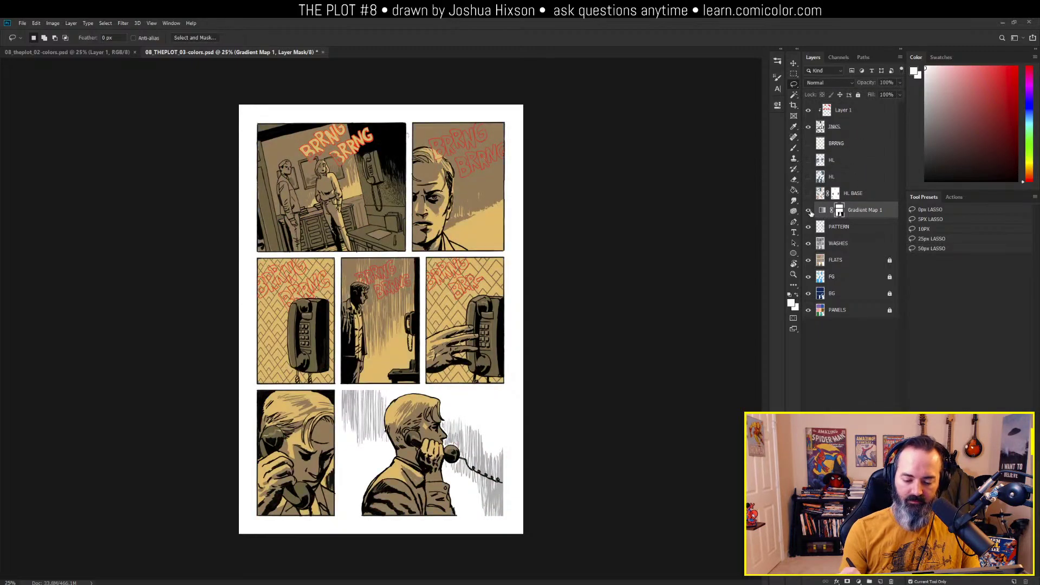
click(808, 211)
click(809, 211)
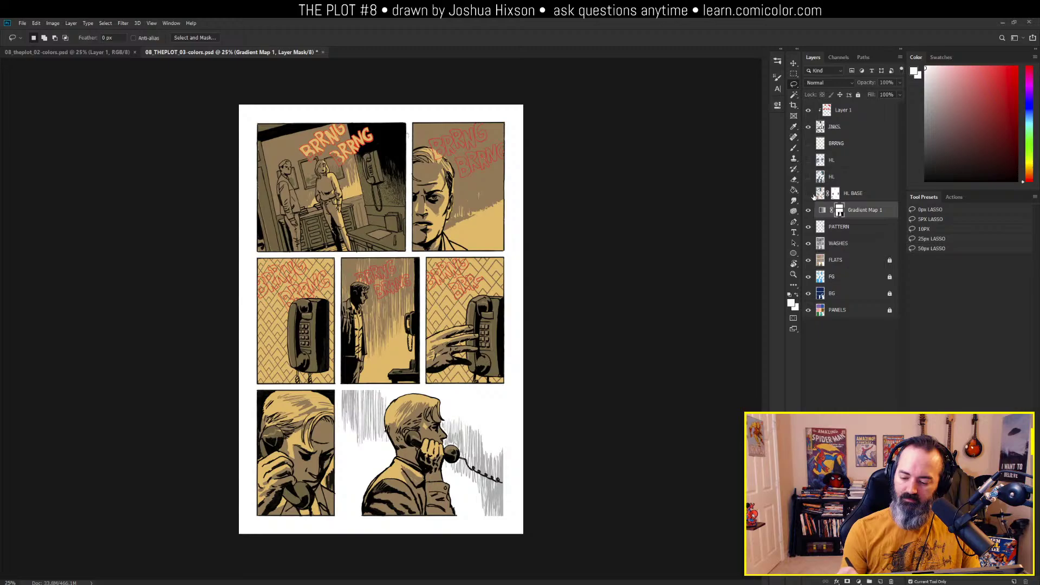
click(809, 194)
click(809, 177)
click(809, 161)
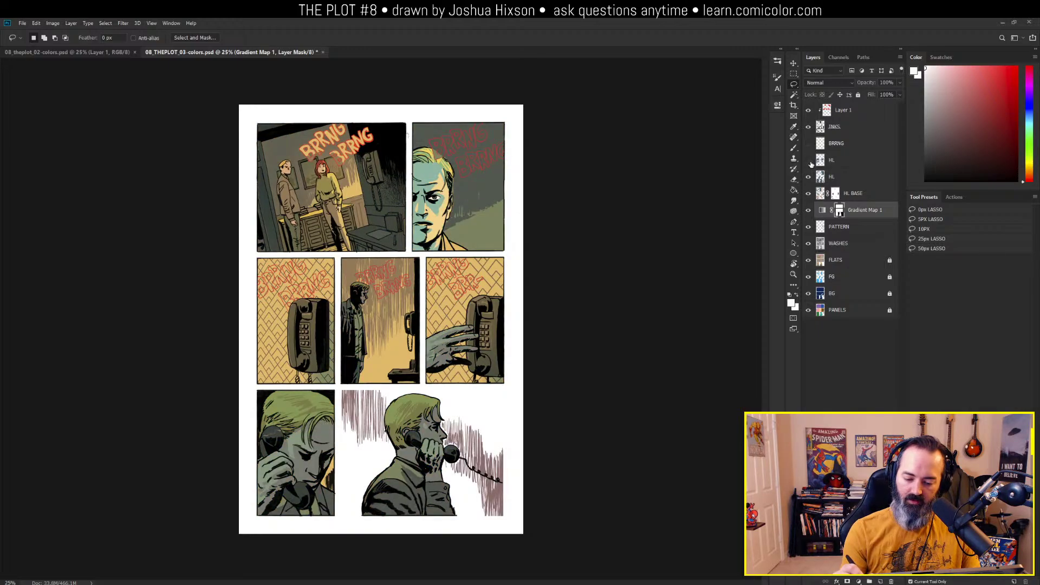
click(809, 144)
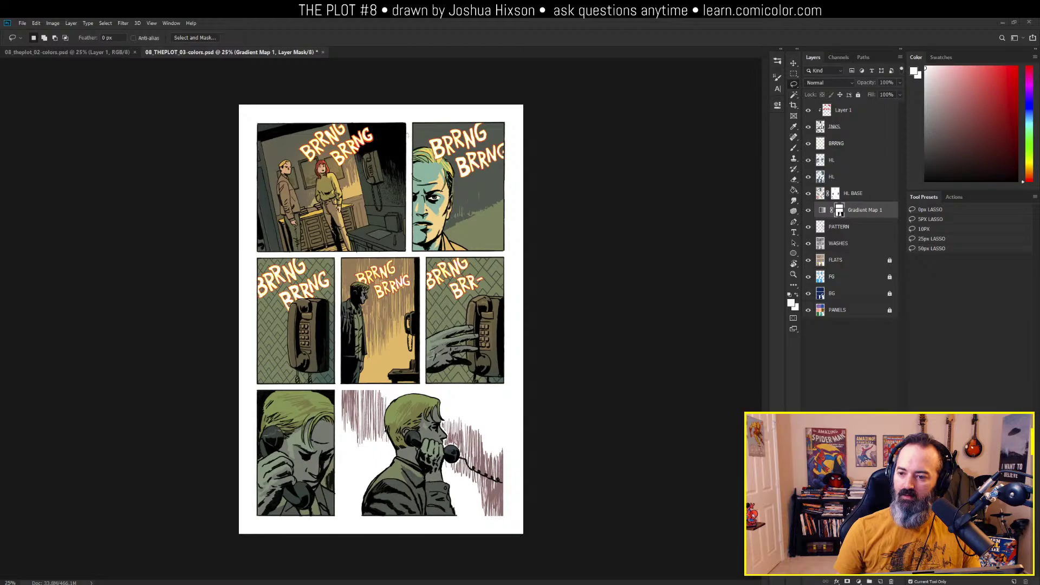
Open 08_theplot_08-colors.psd and 08_theplot_09-colors.psd and group both in a second document pane beside pages 02 and 03
drag(689, 158, 588, 37)
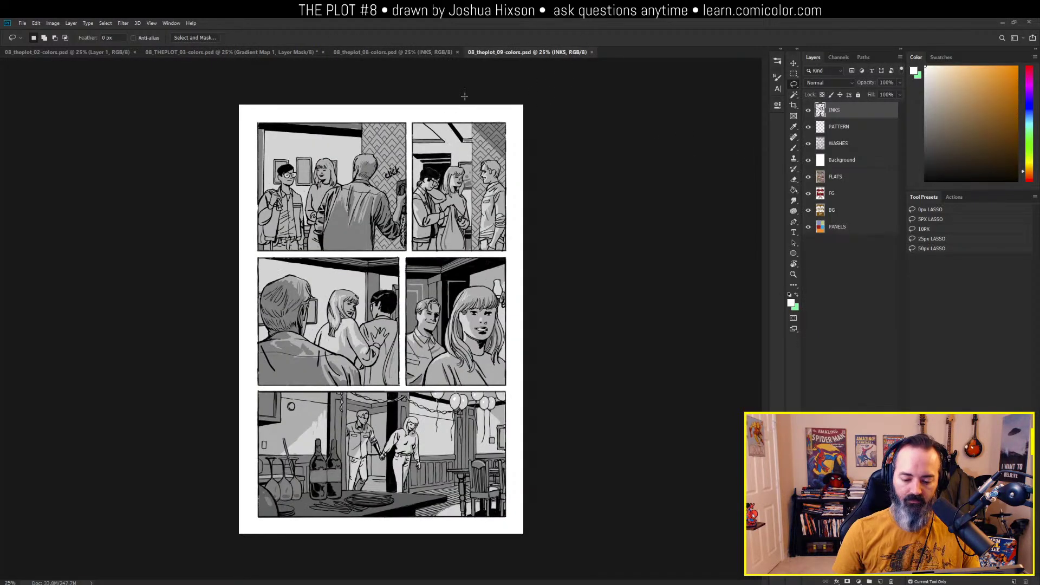
drag(370, 53, 765, 115)
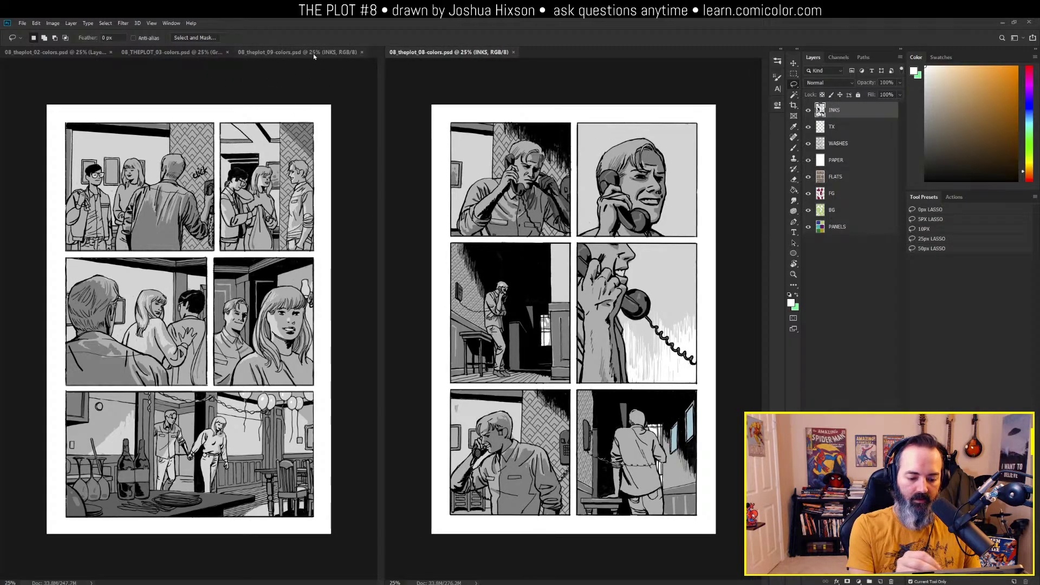
drag(312, 53, 472, 60)
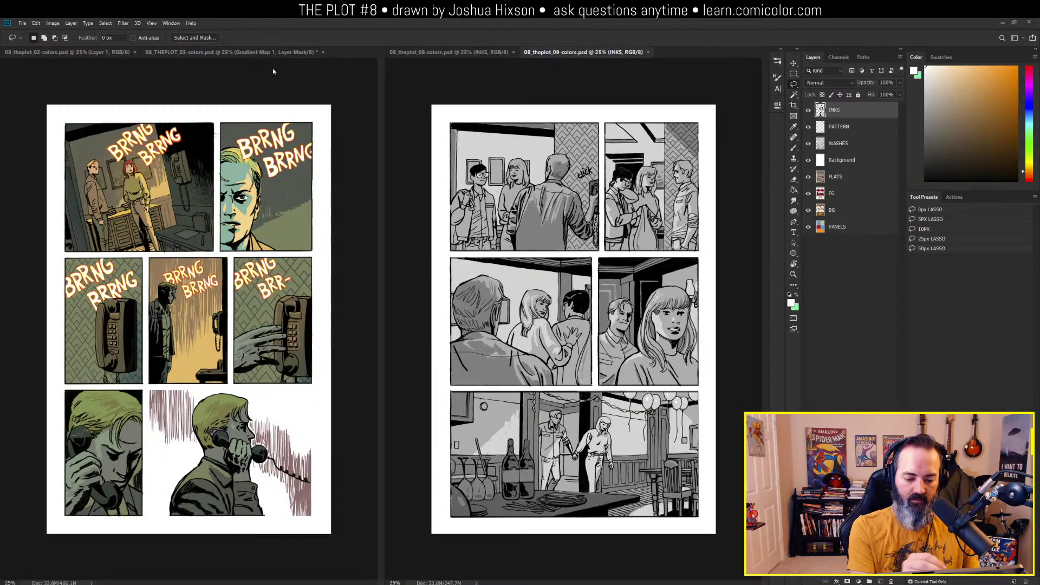
Copy Gradient Map 1 from page 03 onto page 09, place it directly below INKS, and delete its layer mask
click(254, 52)
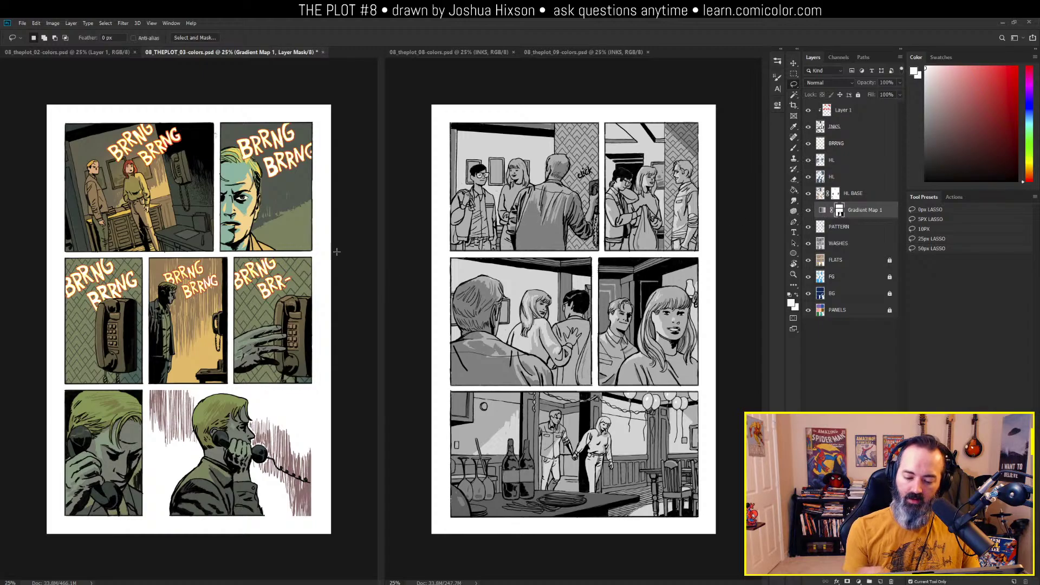
click(823, 210)
drag(823, 211, 533, 331)
mouse_move(848, 111)
mouse_down()
mouse_move(855, 173)
mouse_move(850, 127)
mouse_up()
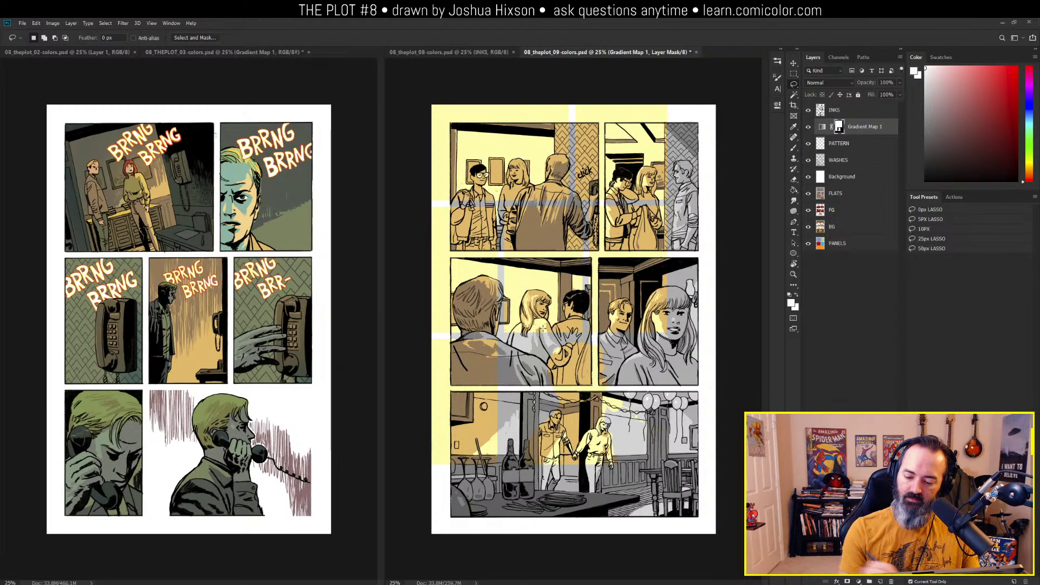
right_click(843, 127)
click(867, 139)
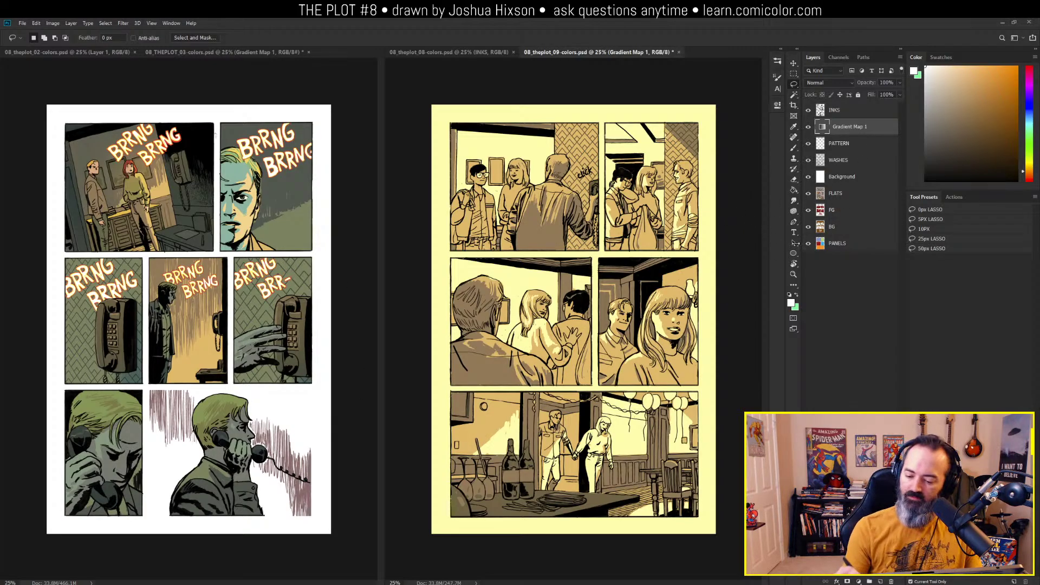
Select all the panel areas from page 09's PANELS layer with the Magic Wand and mask Gradient Map 1 to that selection
click(838, 243)
key(w)
click(712, 117)
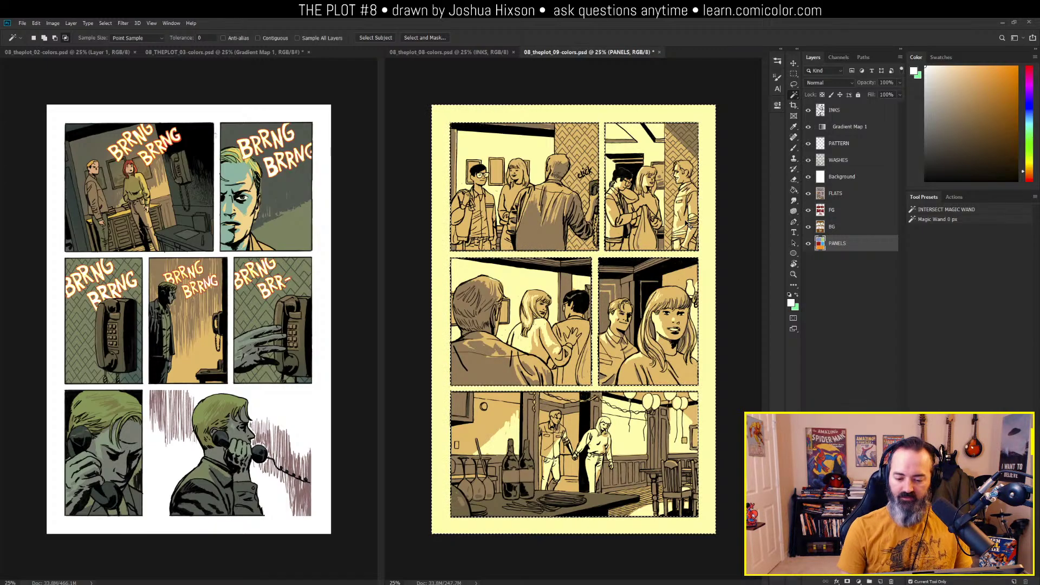
key(ctrl+d)
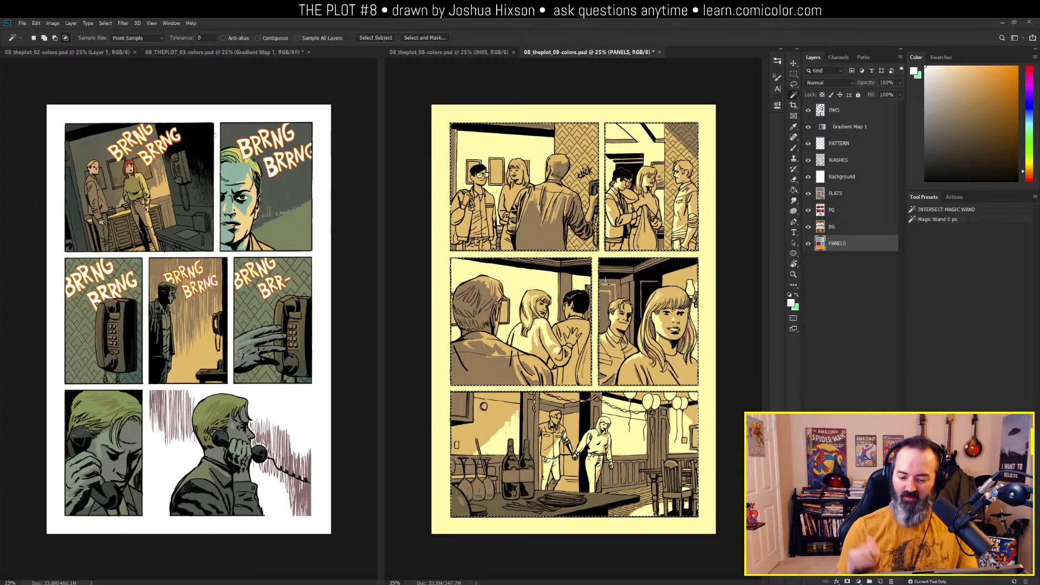
click(839, 123)
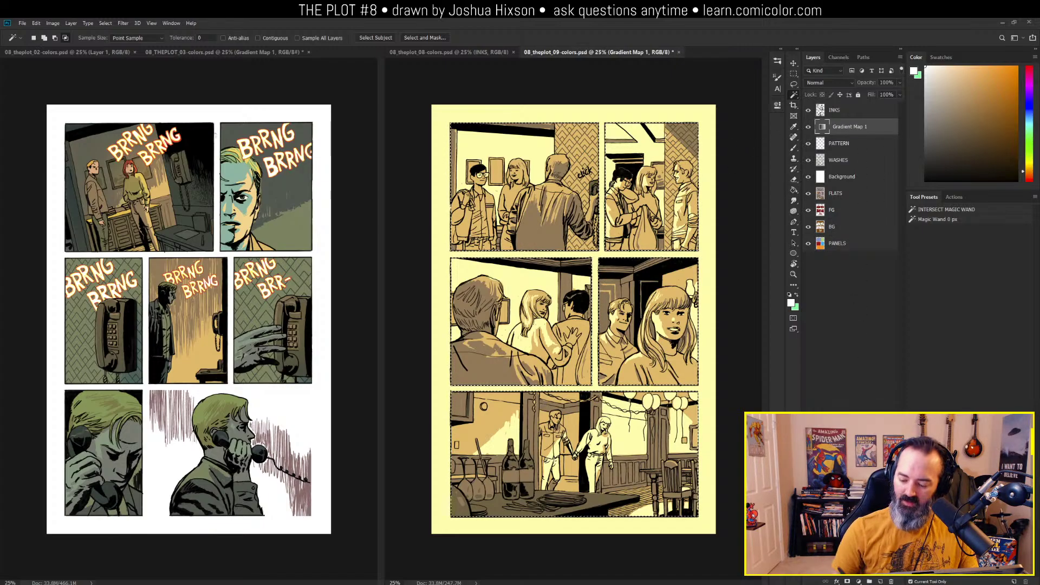
key(ctrl+shift+m)
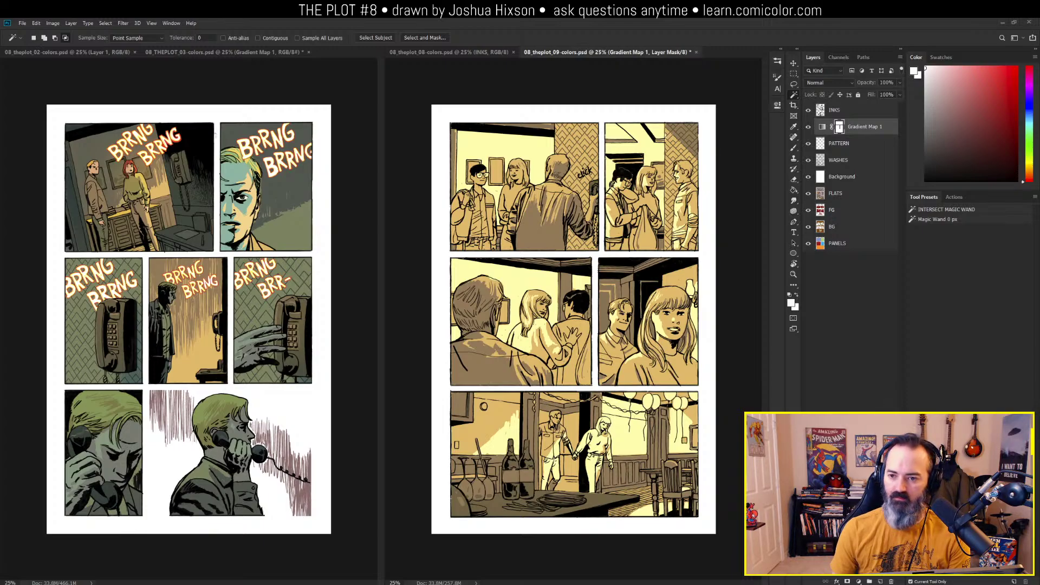
Copy Gradient Map 1 from page 03 onto page 08 and delete its layer mask
click(453, 52)
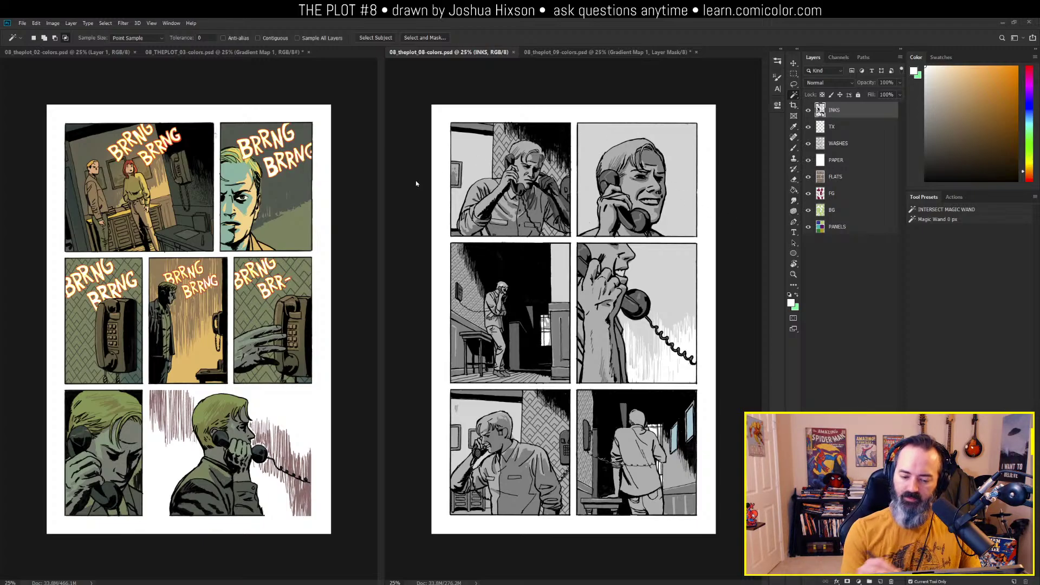
click(312, 229)
drag(827, 212, 590, 279)
right_click(840, 111)
click(866, 129)
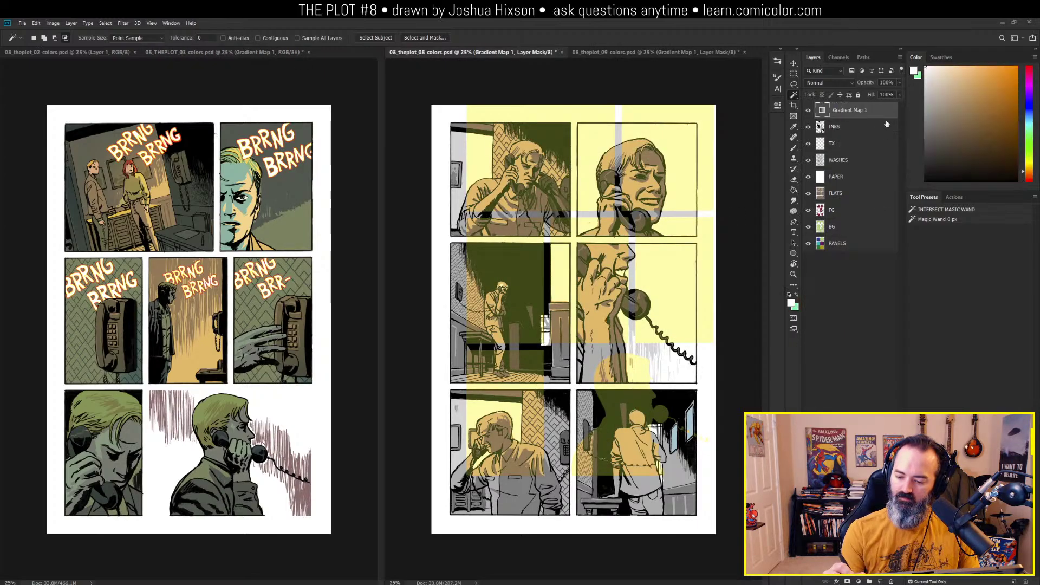
Select page 08's panel areas from the PANELS layer, move Gradient Map 1 below INKS, and mask it to that selection
click(838, 243)
click(612, 370)
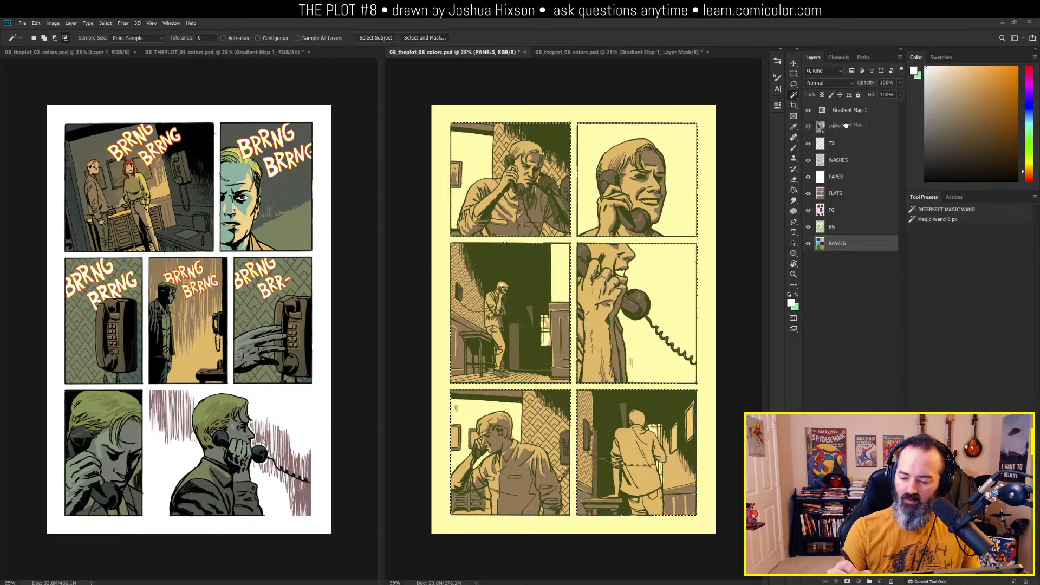
drag(822, 116, 845, 136)
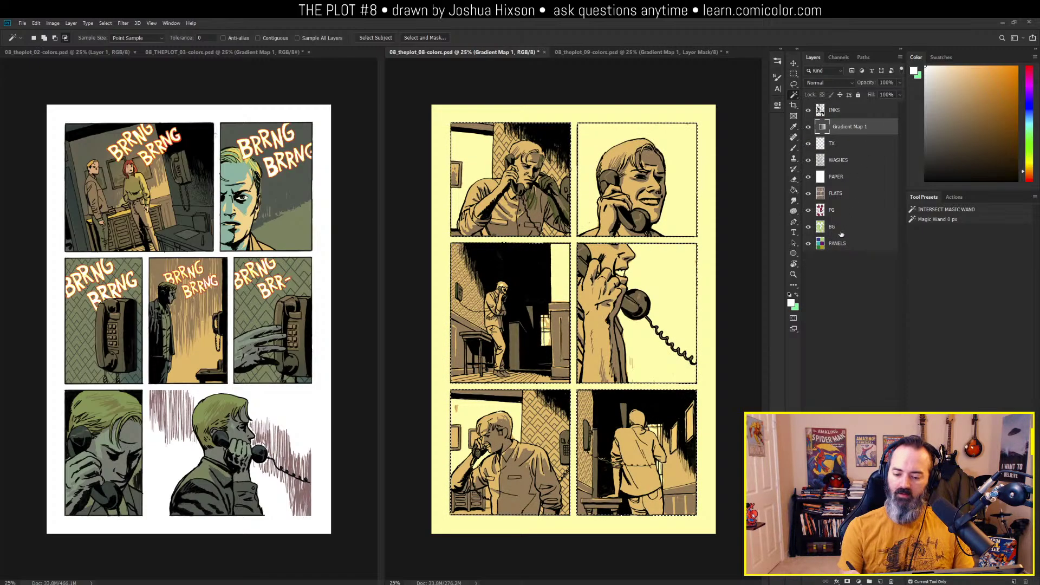
click(847, 582)
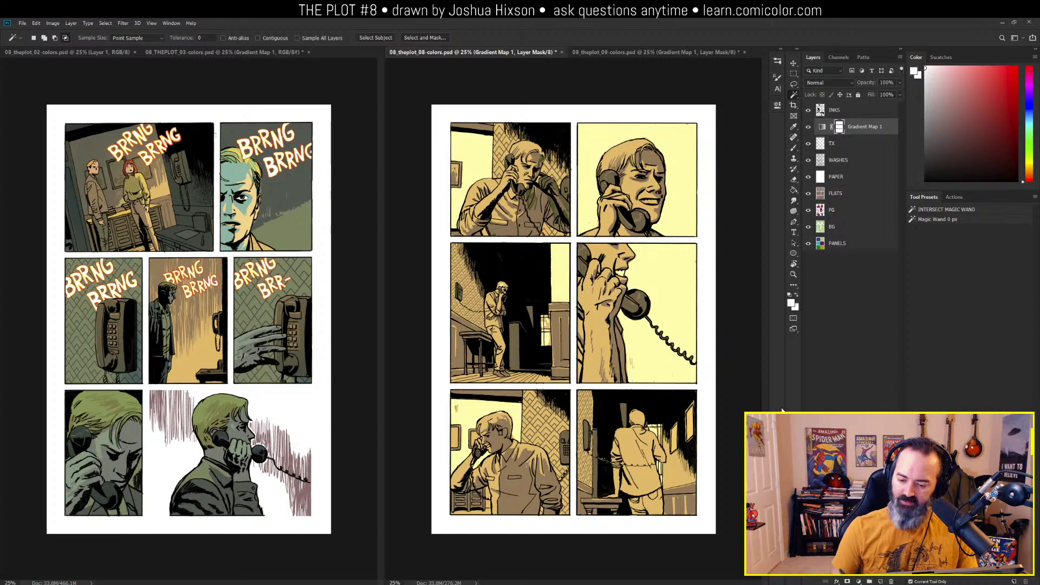
Inspect page 03's Gradient Map 1 and PATTERN by isolating them, then hide and restore the layers above the gradient map
key(l)
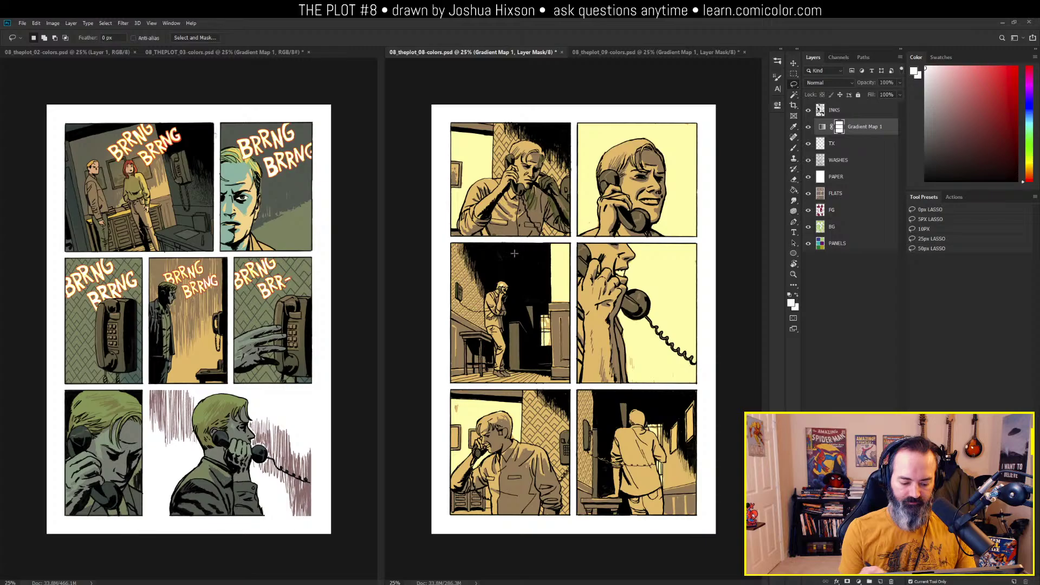
click(324, 260)
alt+click(809, 210)
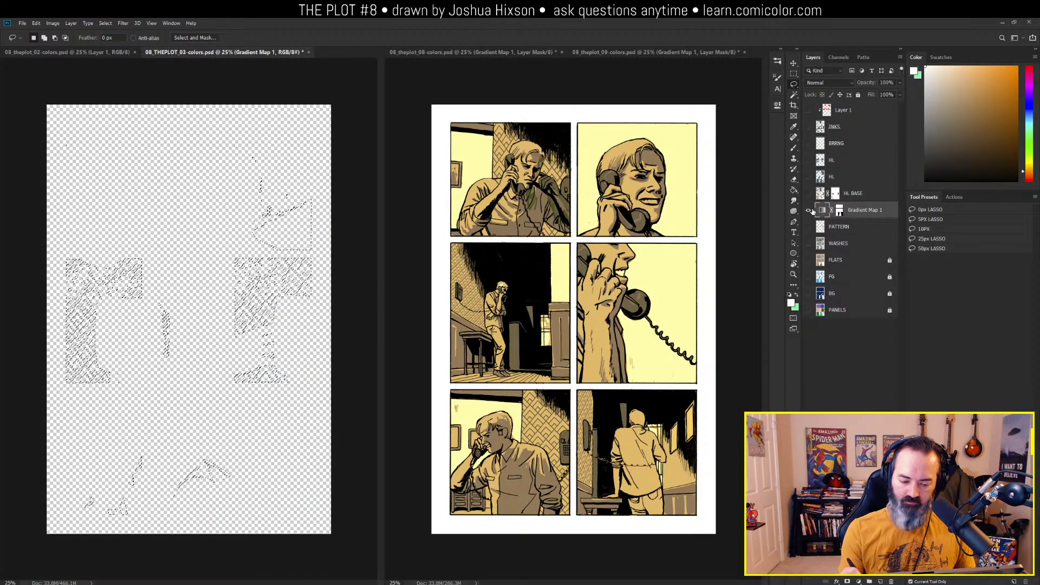
alt+click(810, 210)
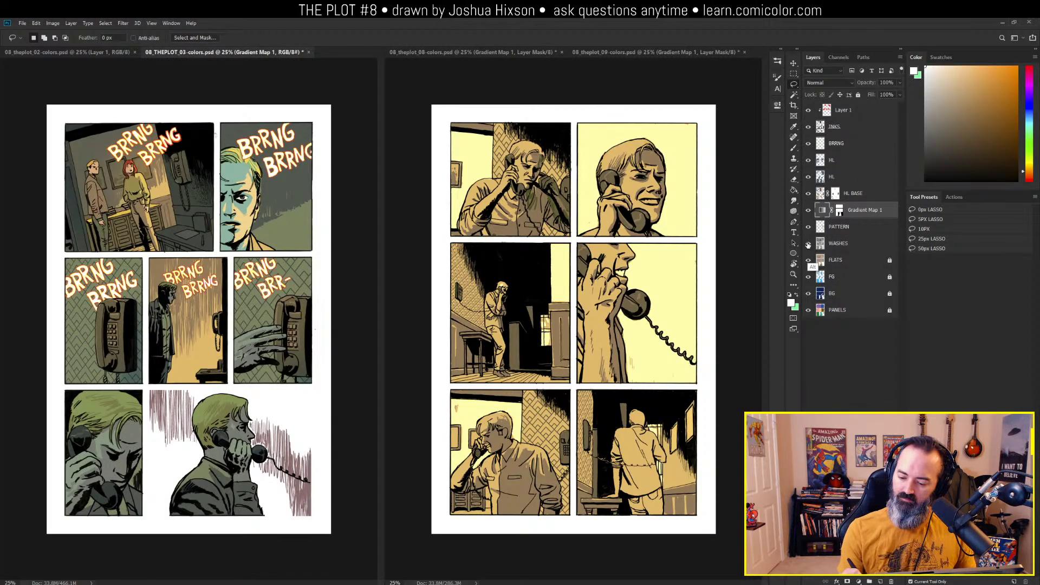
alt+click(809, 210)
alt+click(809, 210)
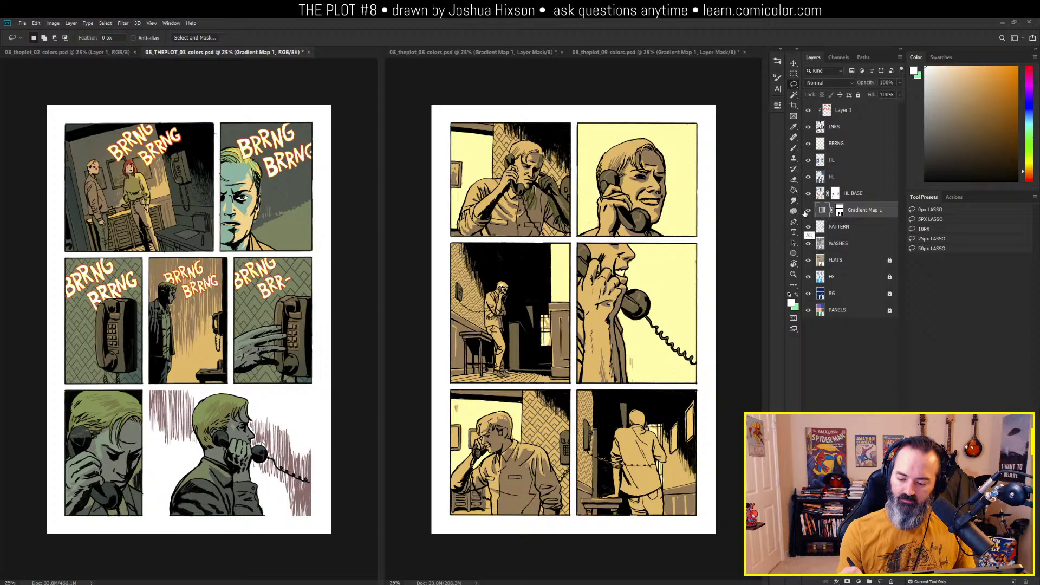
alt+click(808, 227)
alt+click(808, 228)
drag(809, 193, 809, 127)
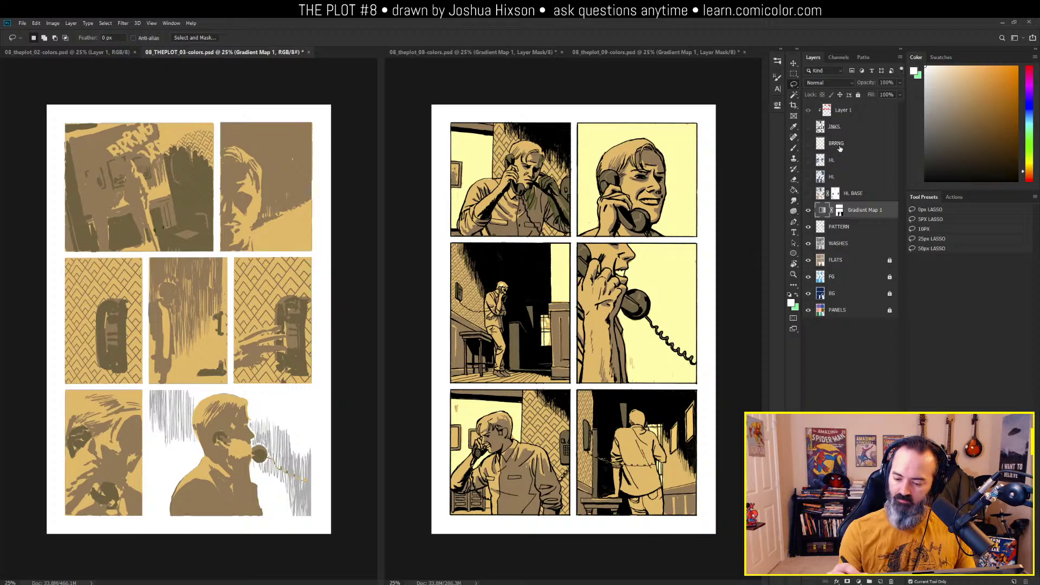
drag(808, 110, 810, 202)
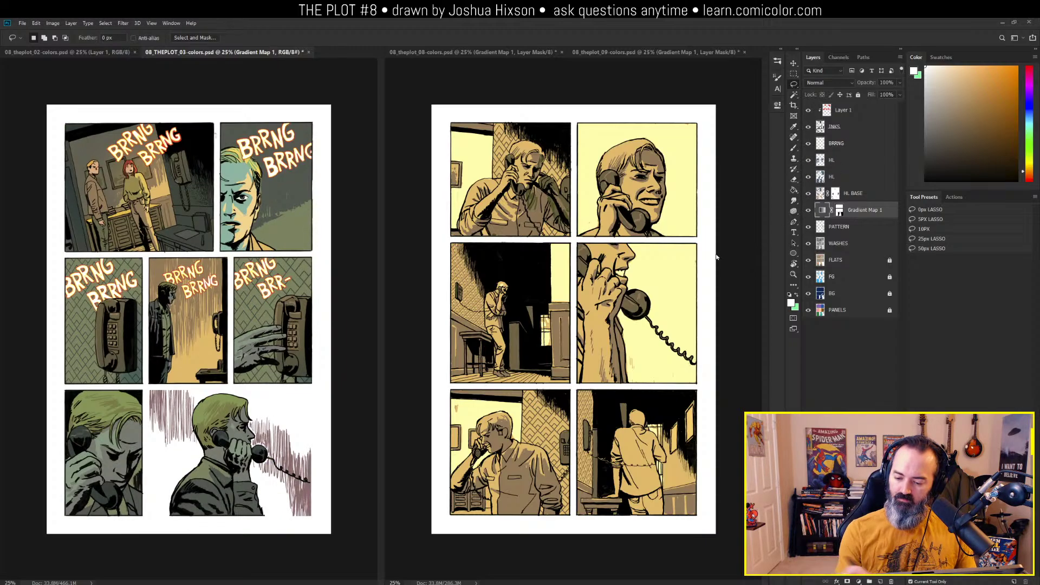
Open page 08's Gradient Map 1 gradient for editing and move its middle brown color stop to 44%
click(717, 257)
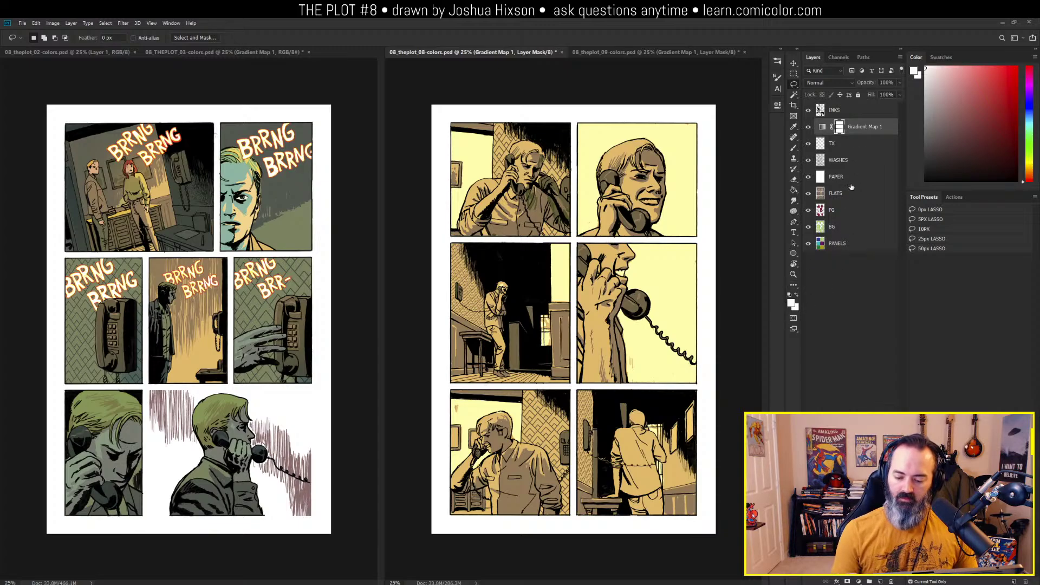
double_click(823, 127)
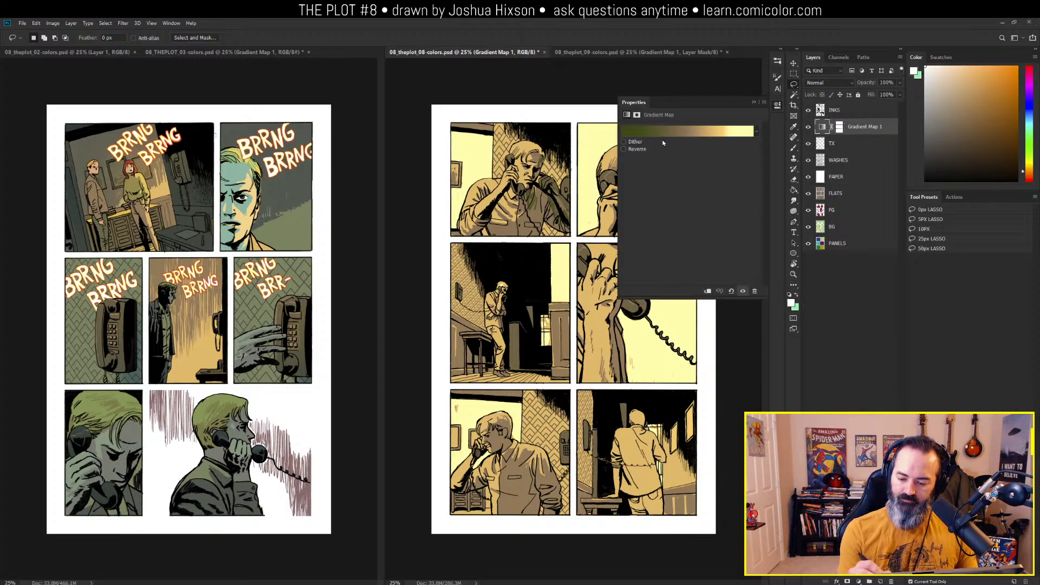
click(685, 132)
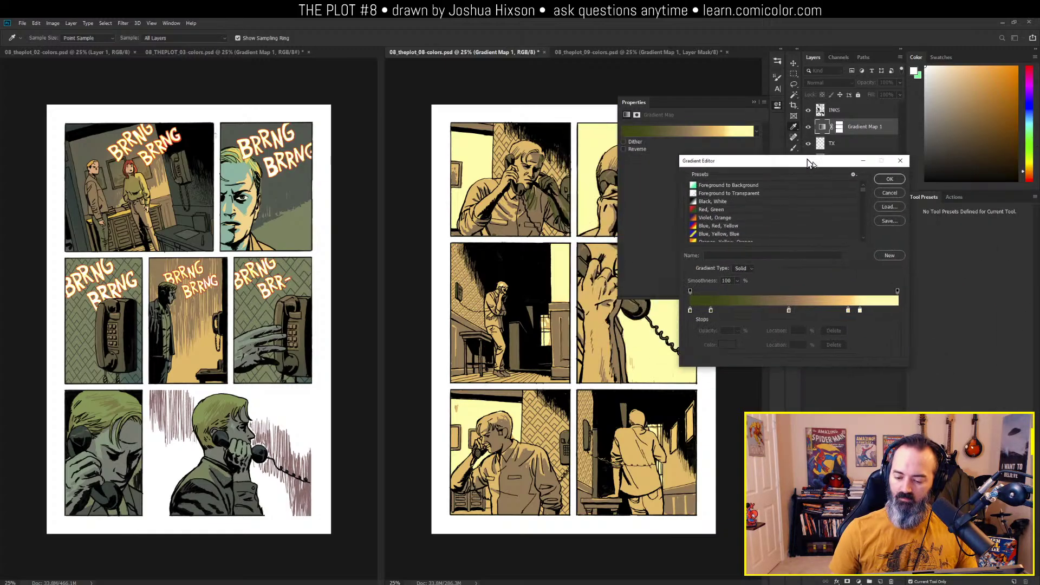
drag(735, 333, 715, 332)
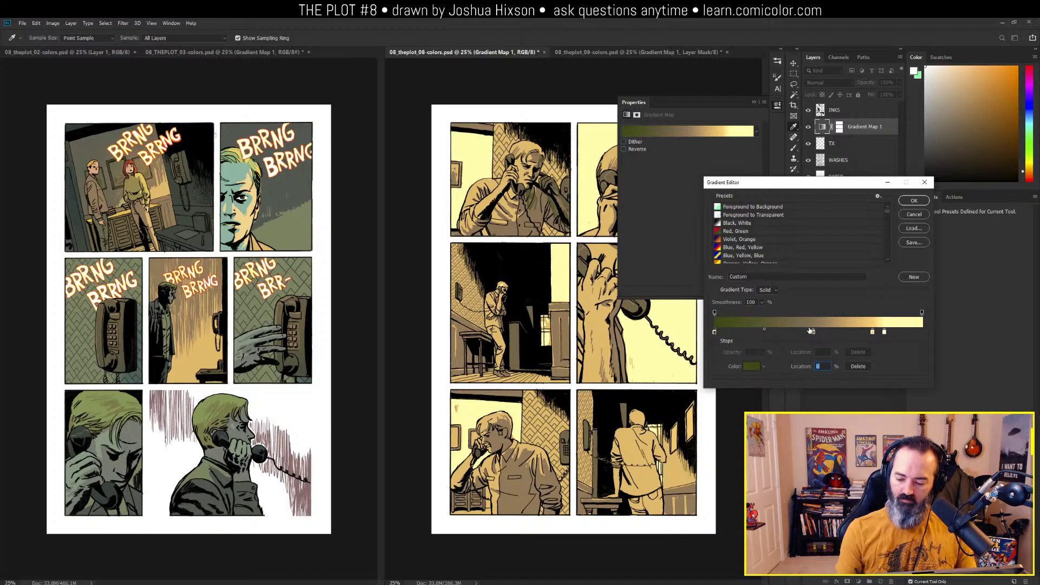
drag(813, 331, 804, 332)
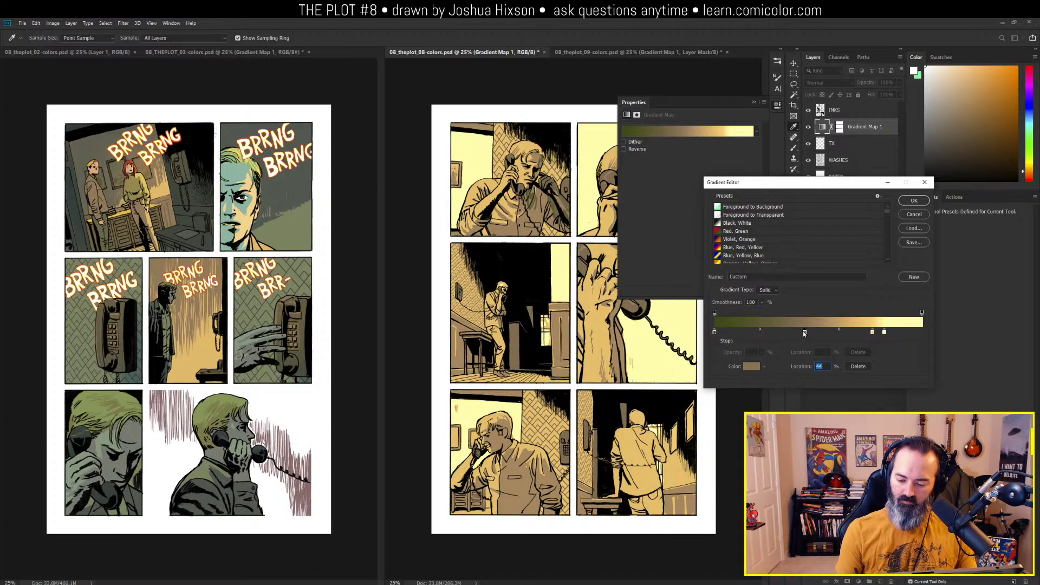
Set the gradient's darkest stop to the muted olive green #4e5a2b and apply the edited gradient map
click(715, 332)
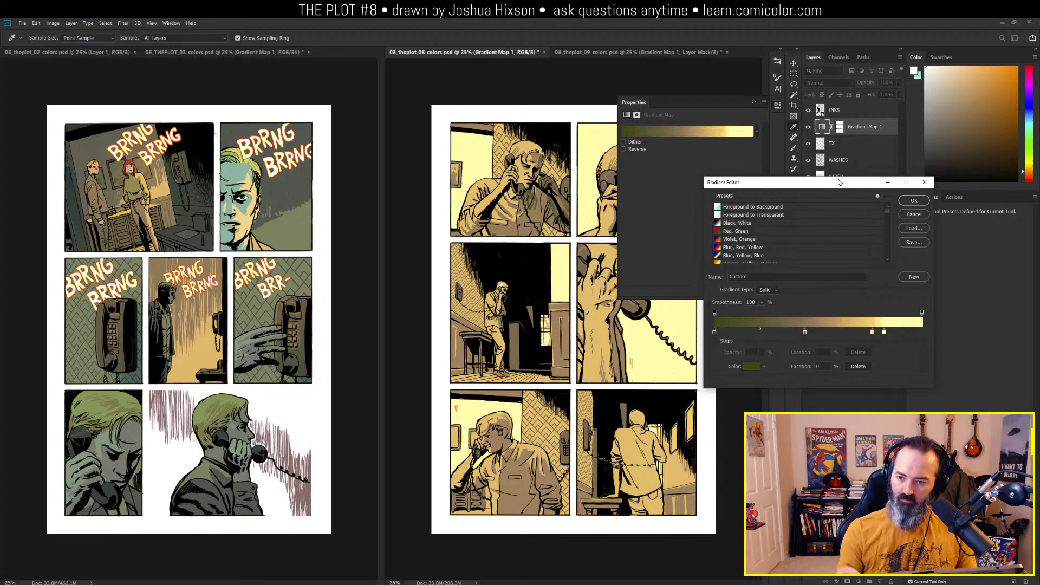
drag(1039, 227, 713, 406)
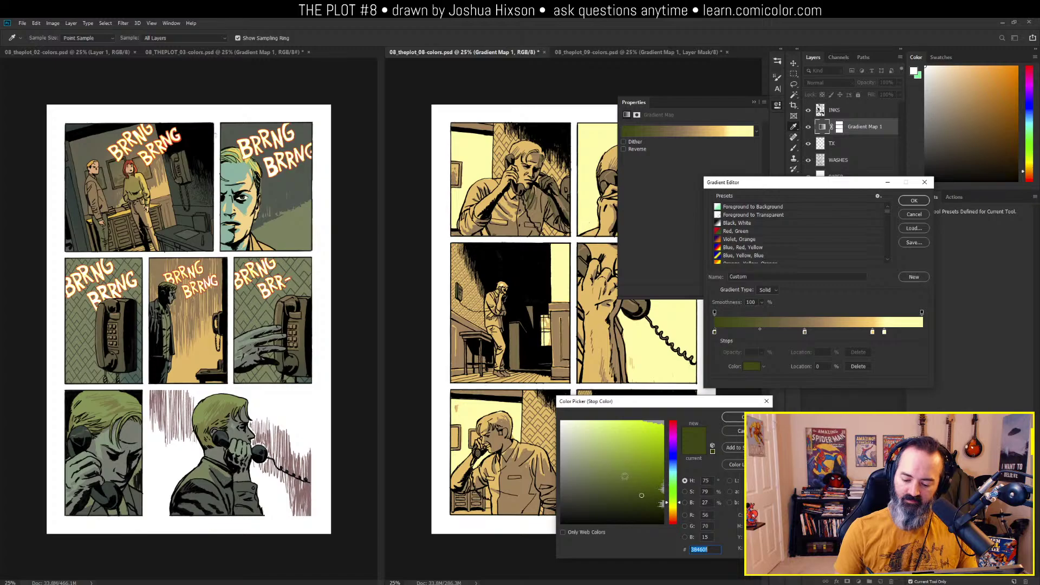
drag(624, 476, 618, 488)
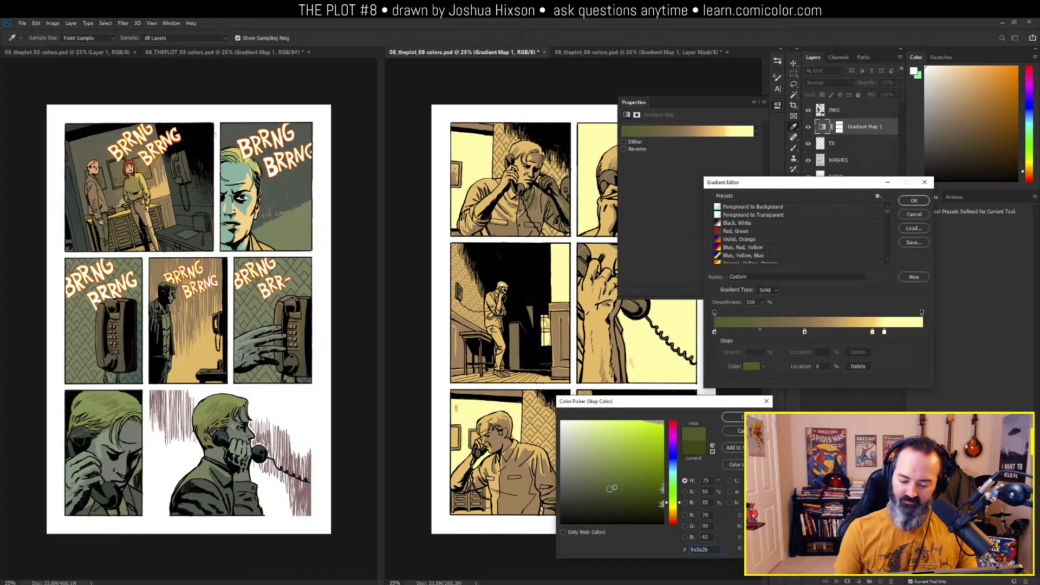
click(742, 416)
click(914, 201)
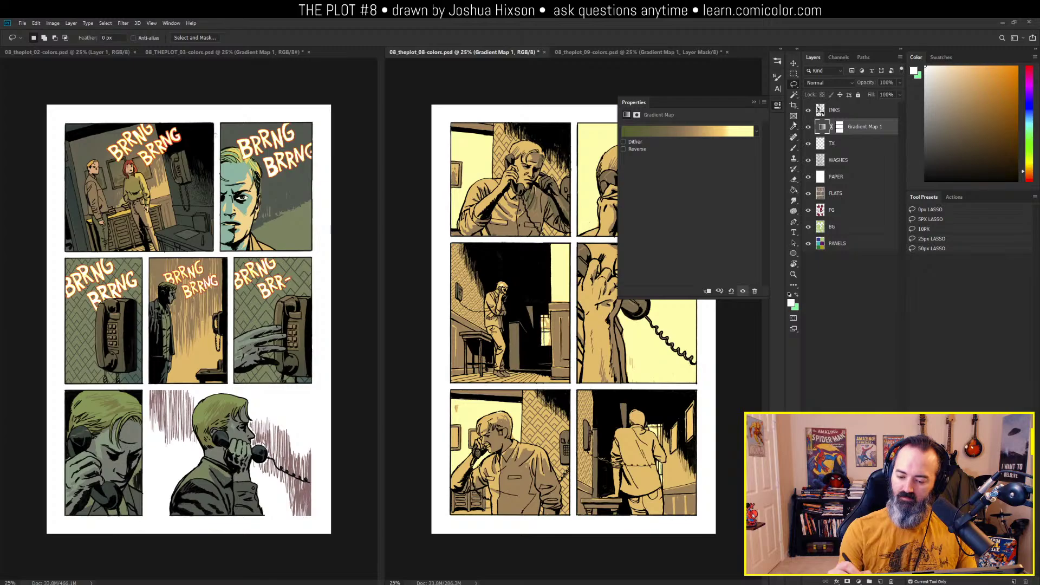
click(853, 123)
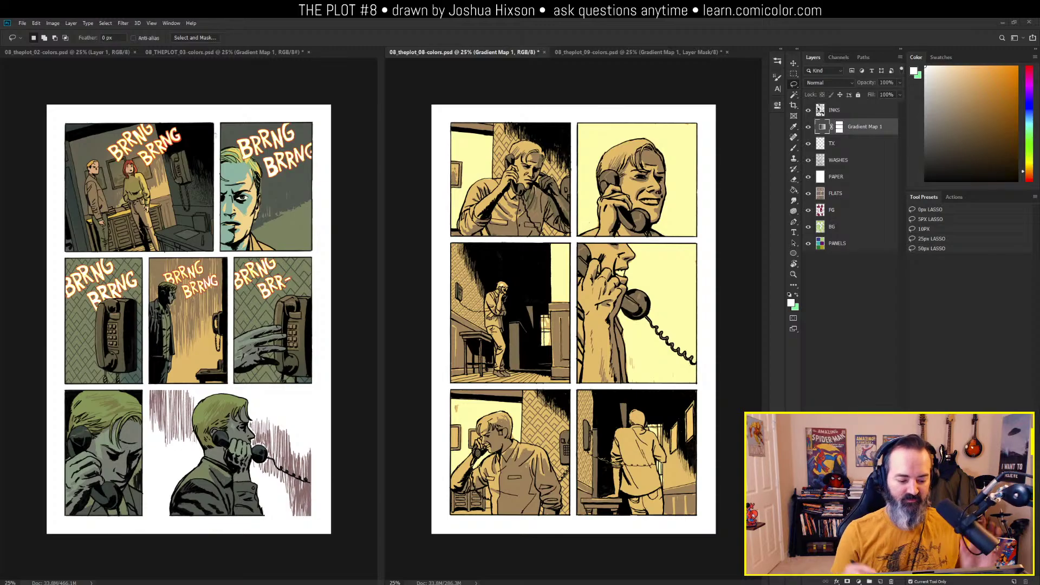
Isolate the HL BASE layer on page 03 and sample the skin tone from the face as the brush color
click(328, 323)
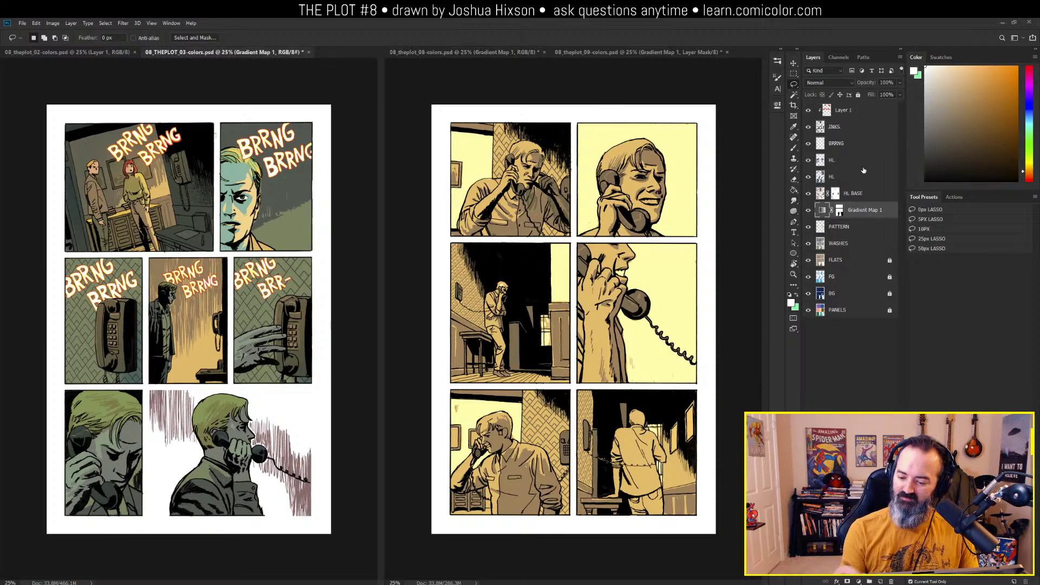
alt+click(808, 193)
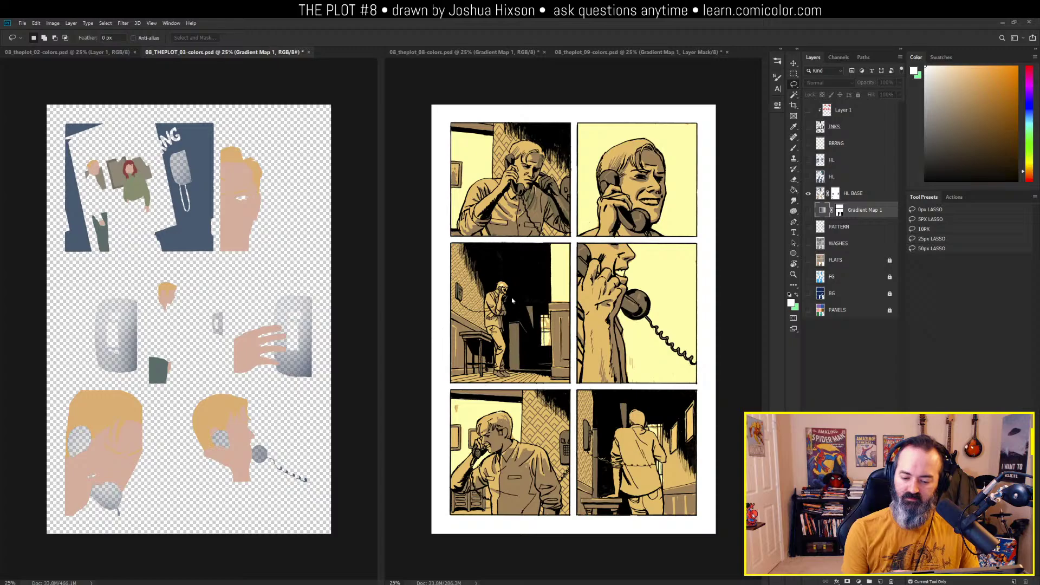
click(823, 196)
right_click(234, 180)
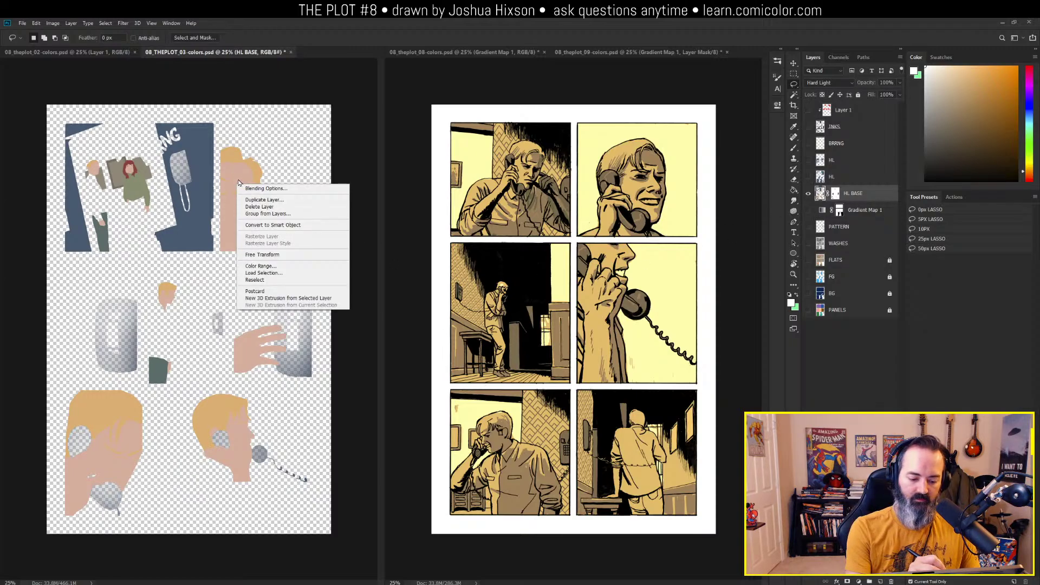
key(Escape)
key(b)
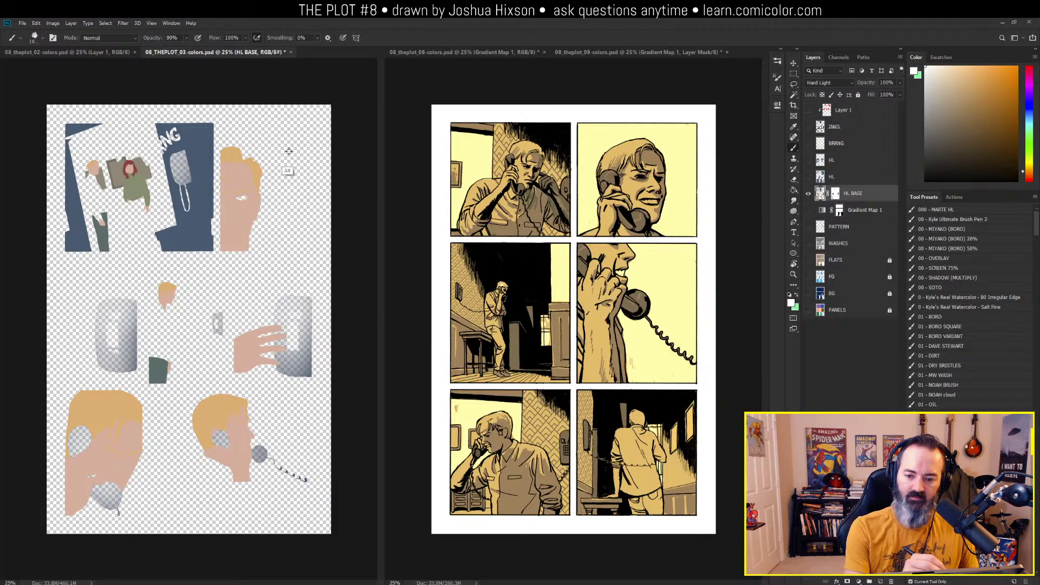
alt+click(238, 173)
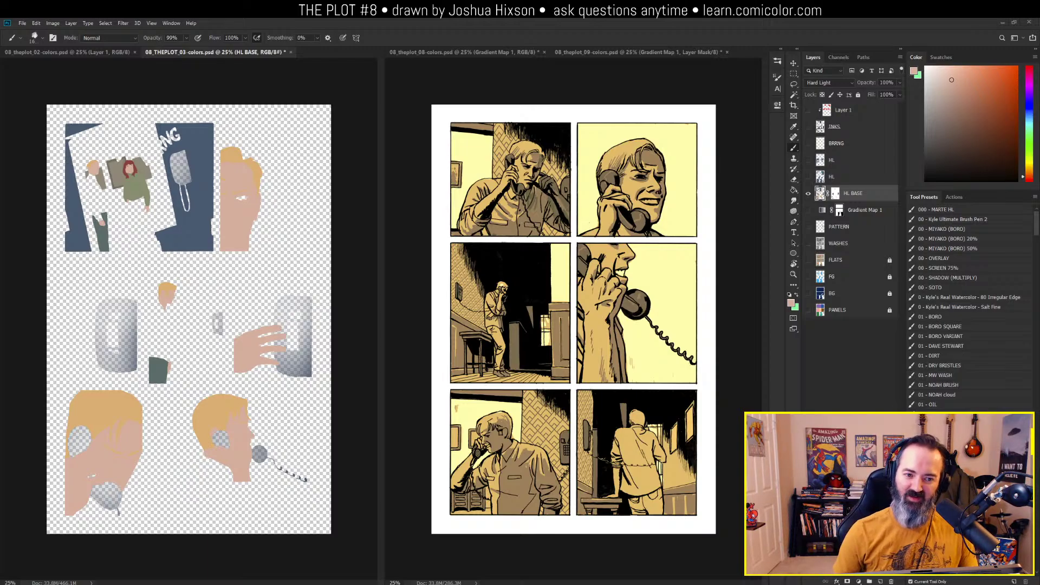
click(650, 163)
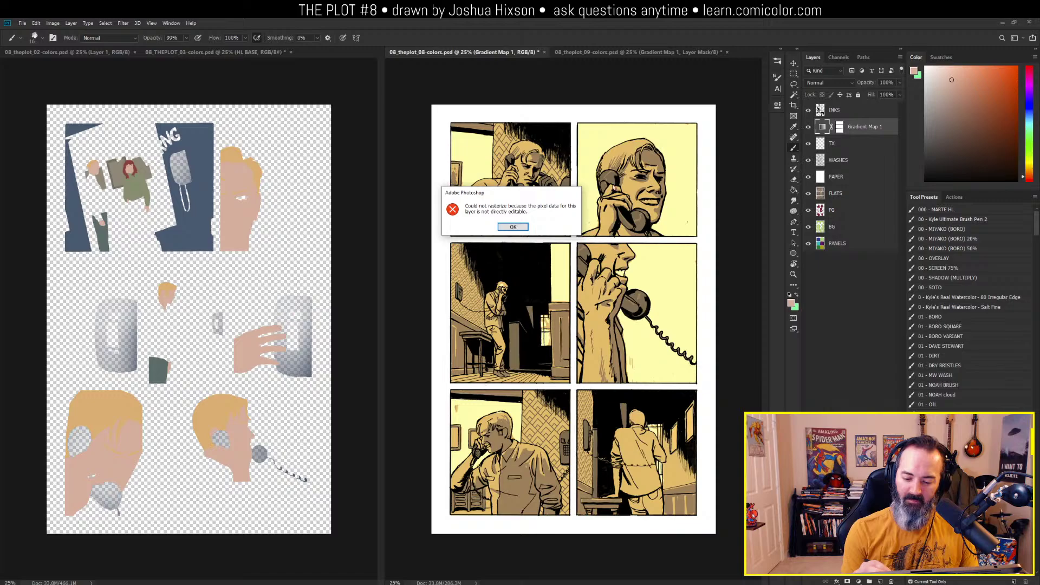
click(513, 226)
key(l)
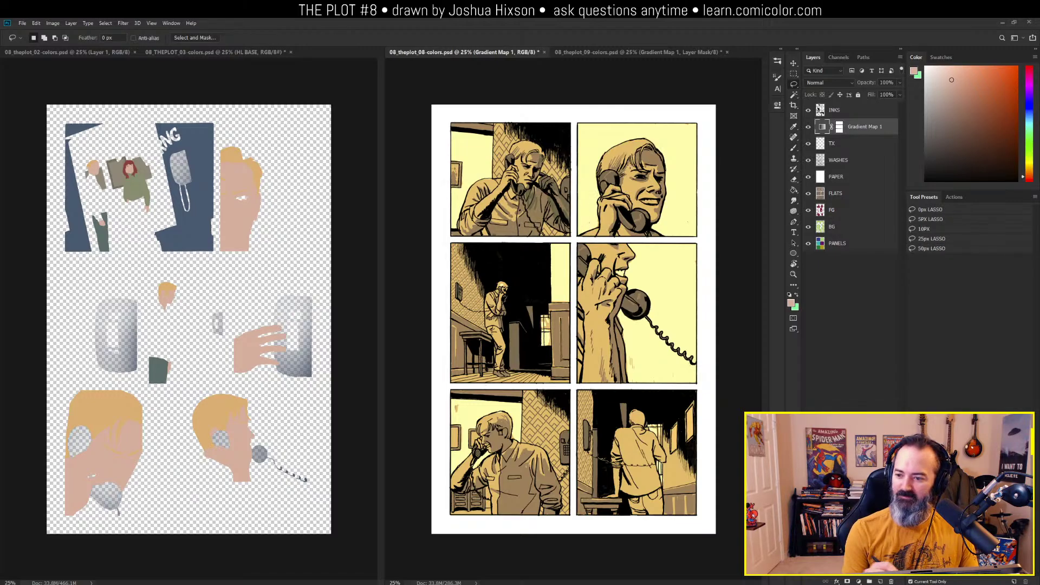
click(336, 244)
right_click(234, 180)
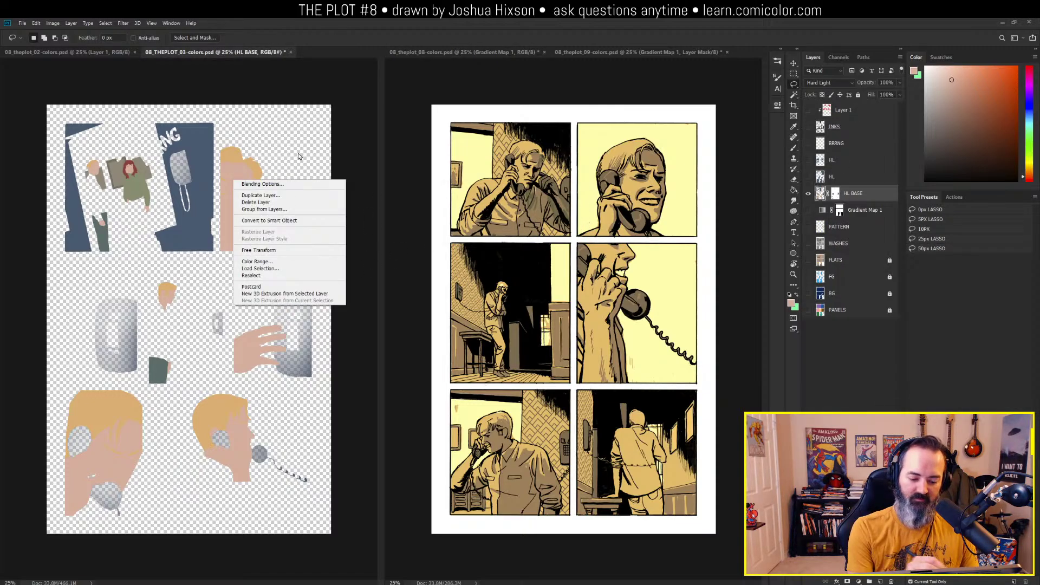
key(Escape)
key(b)
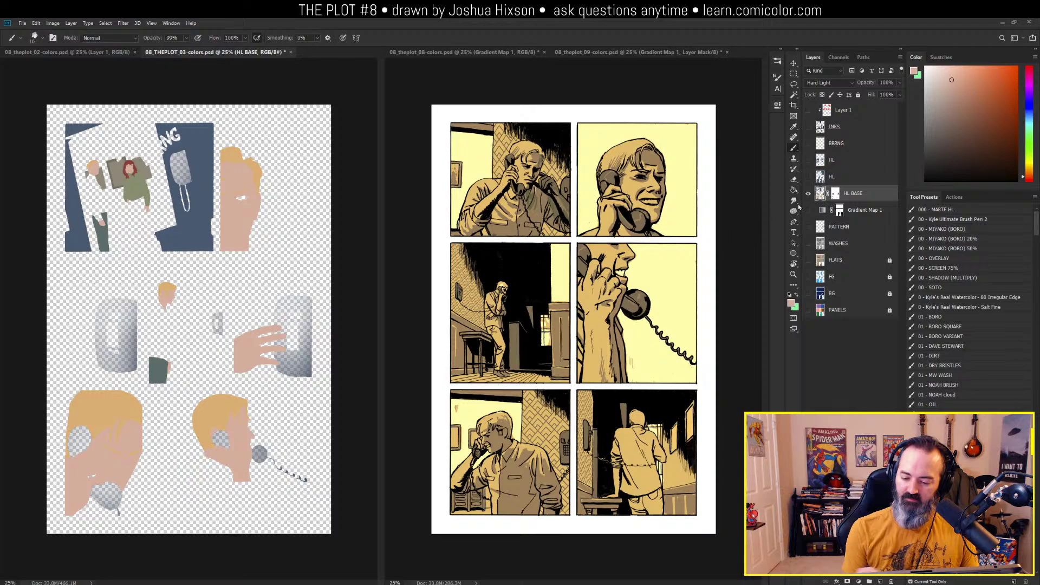
Add a Hard Light layer named HL above Gradient Map 1 on page 08, select the FLATS layer, and save the file
click(527, 226)
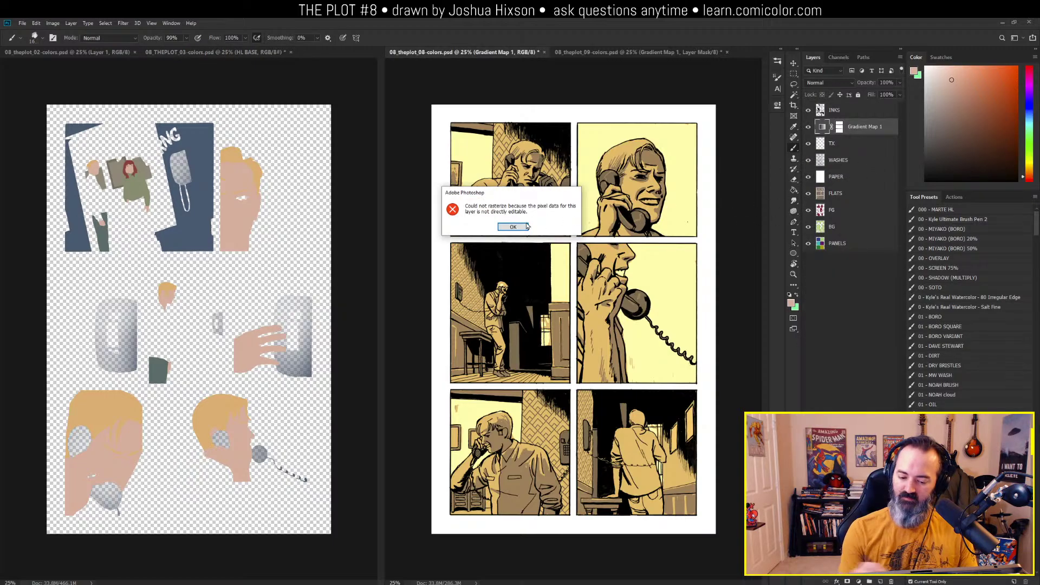
click(520, 229)
key(F2)
key(w)
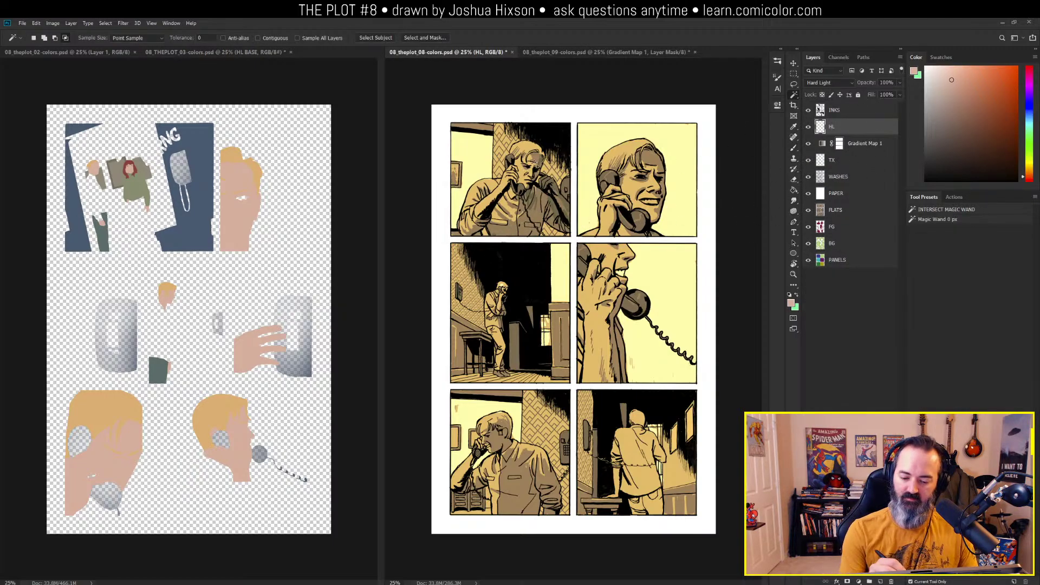
click(834, 211)
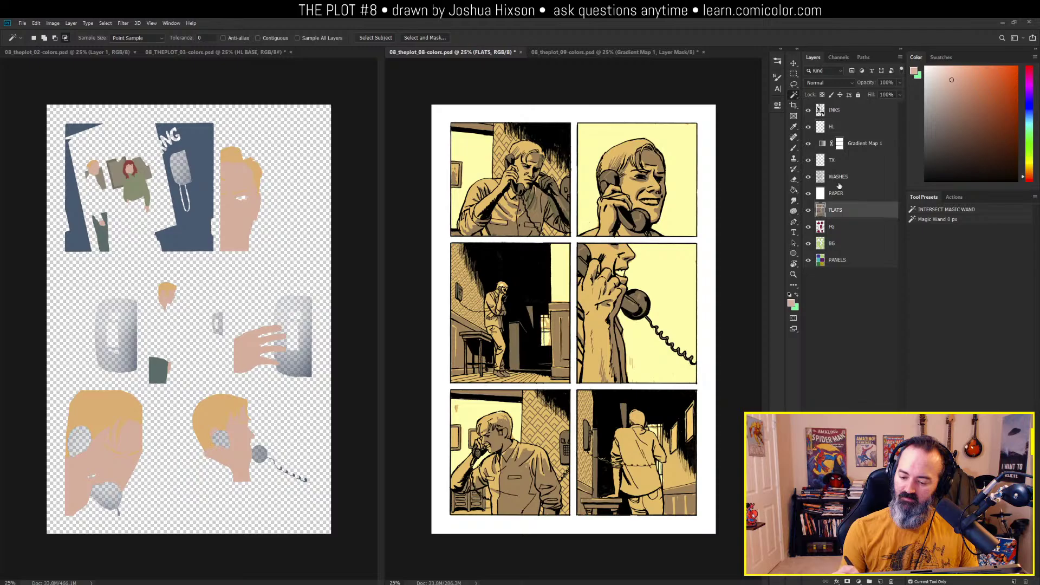
key(l)
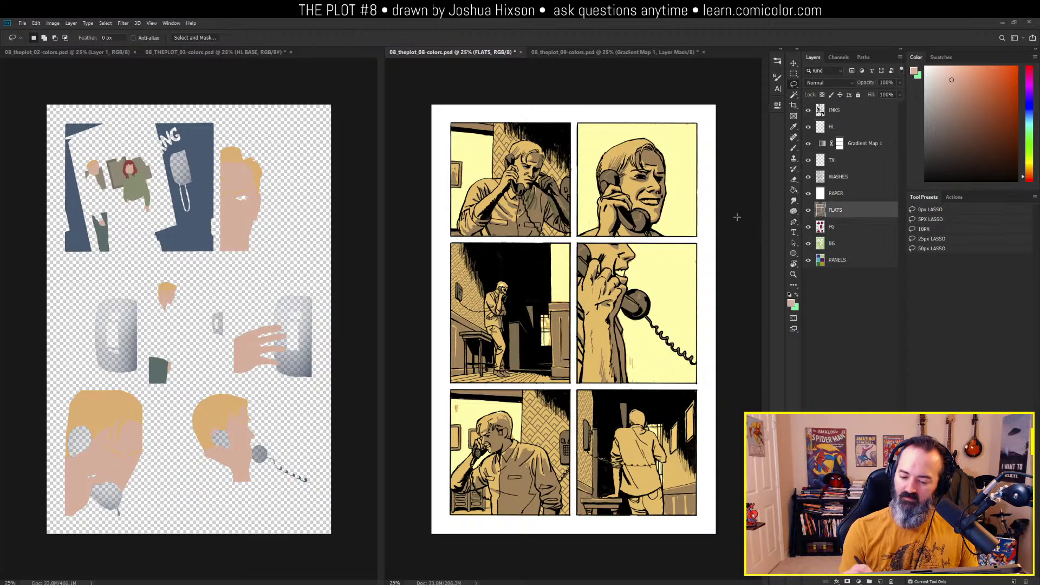
key(ctrl+s)
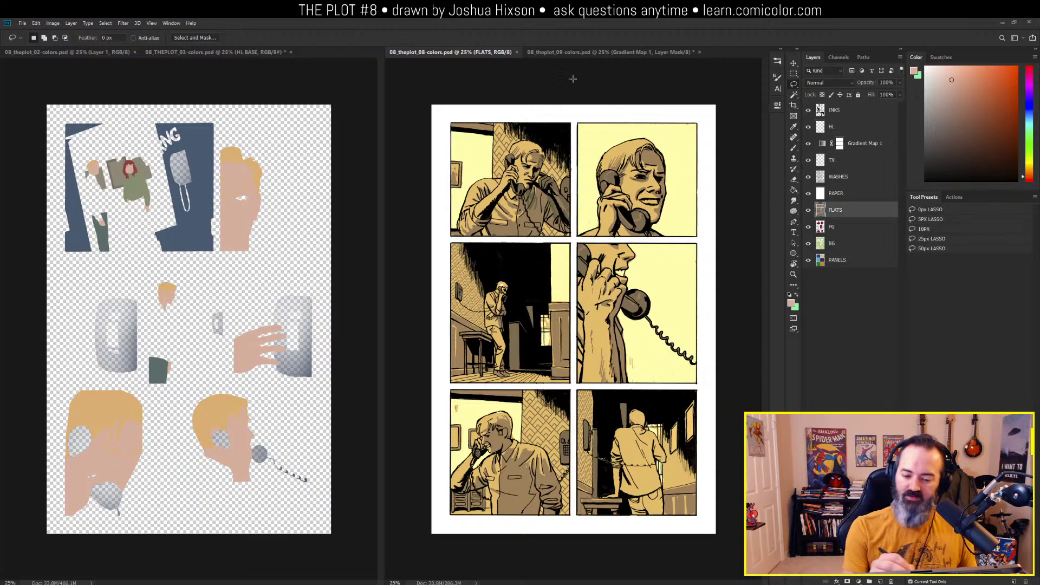
Close page 03 without saving its changes, and close pages 02, 08 and 09
click(606, 55)
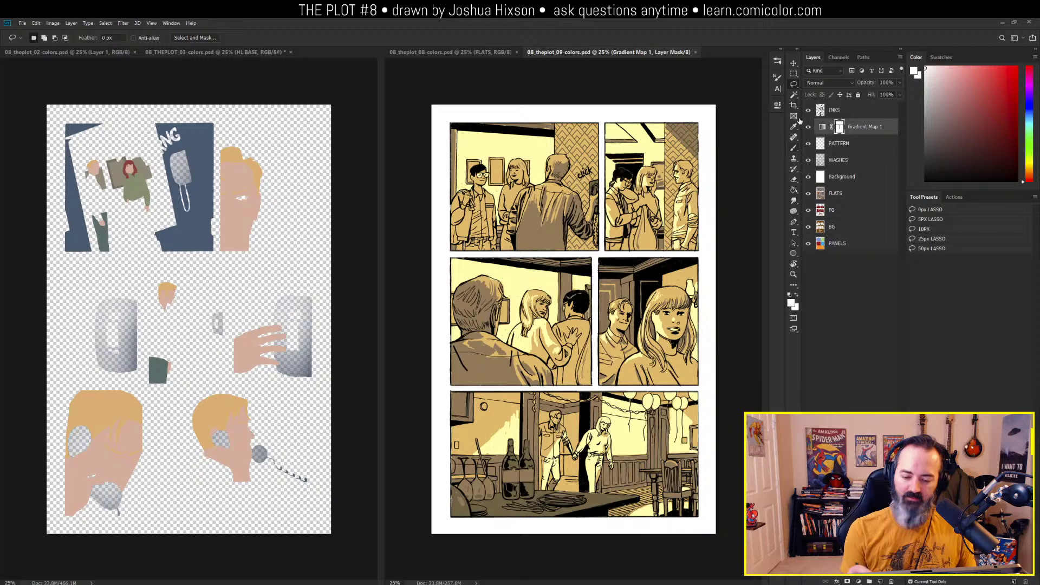
click(291, 52)
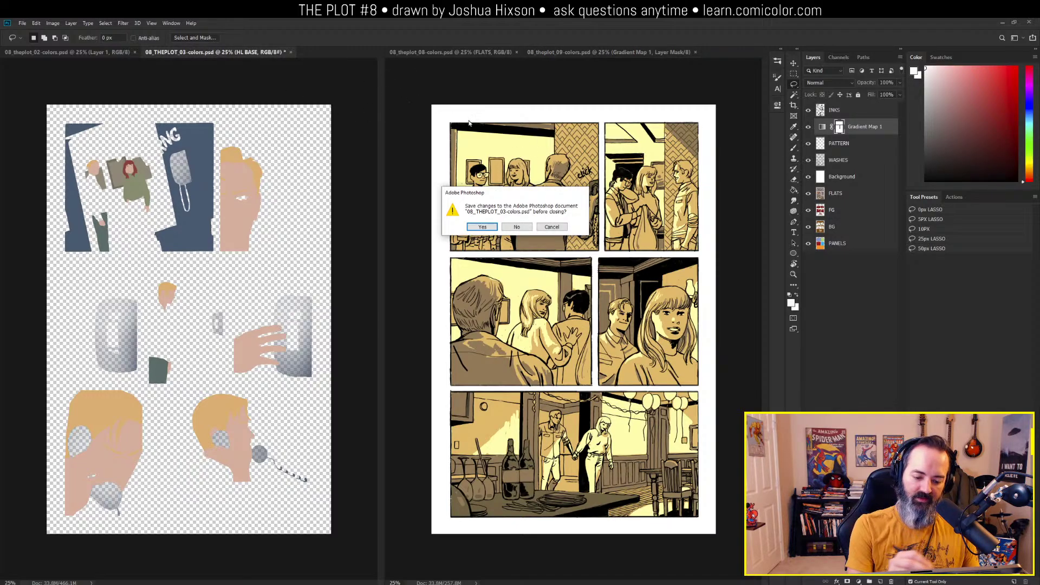
click(518, 227)
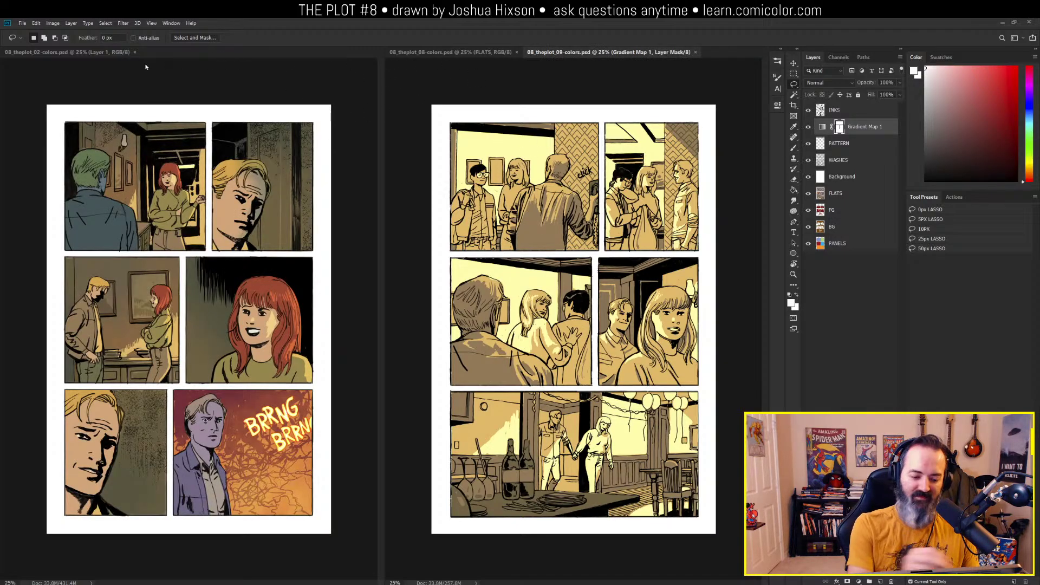
click(135, 52)
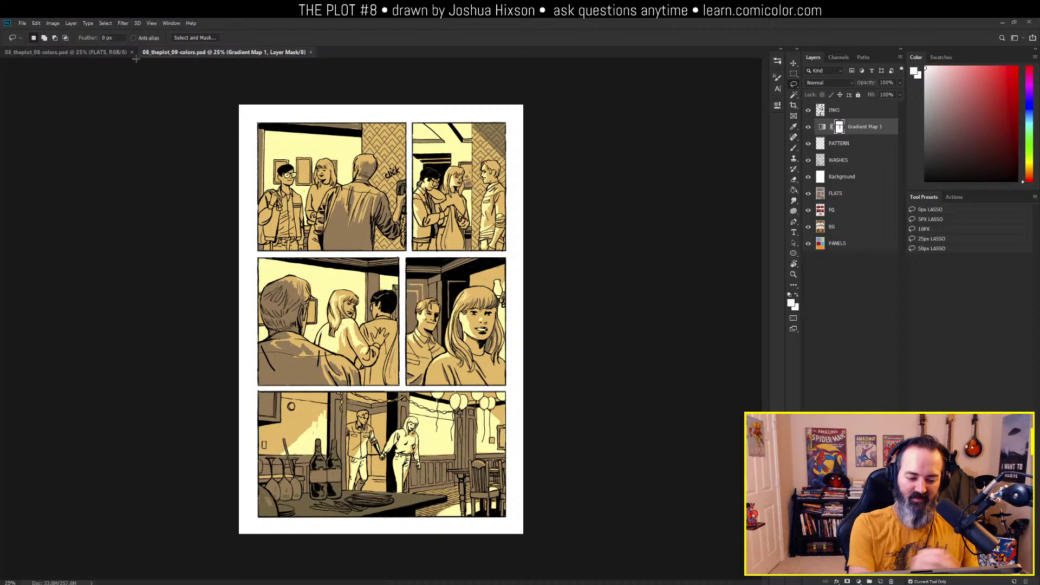
click(132, 52)
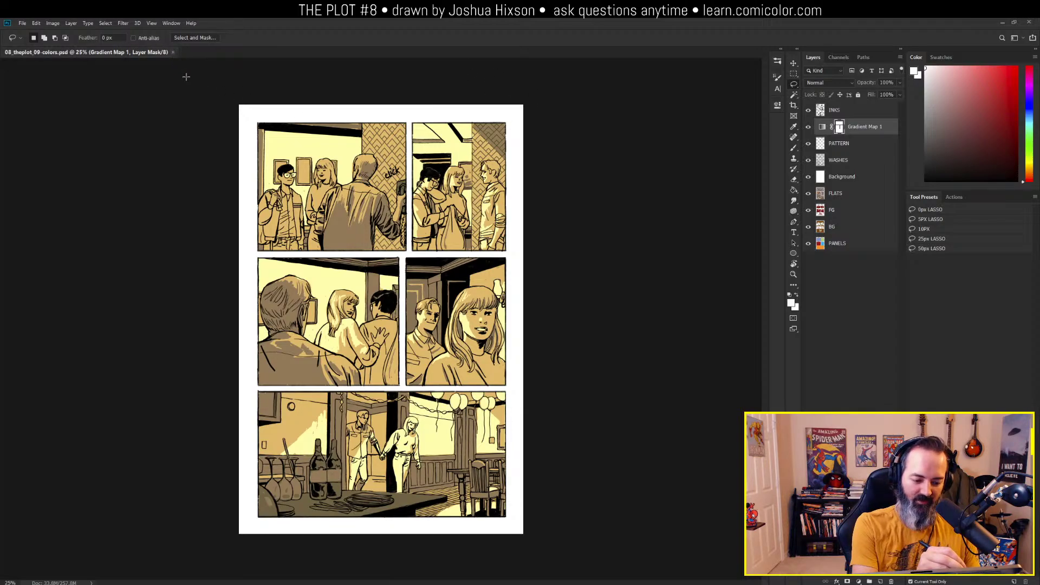
click(173, 52)
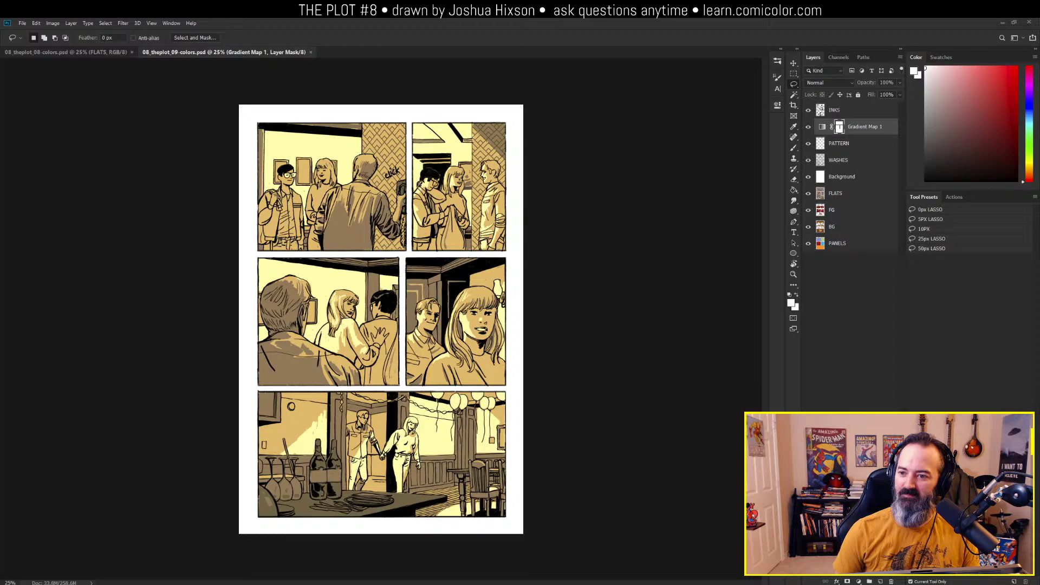
key(ctrl+t)
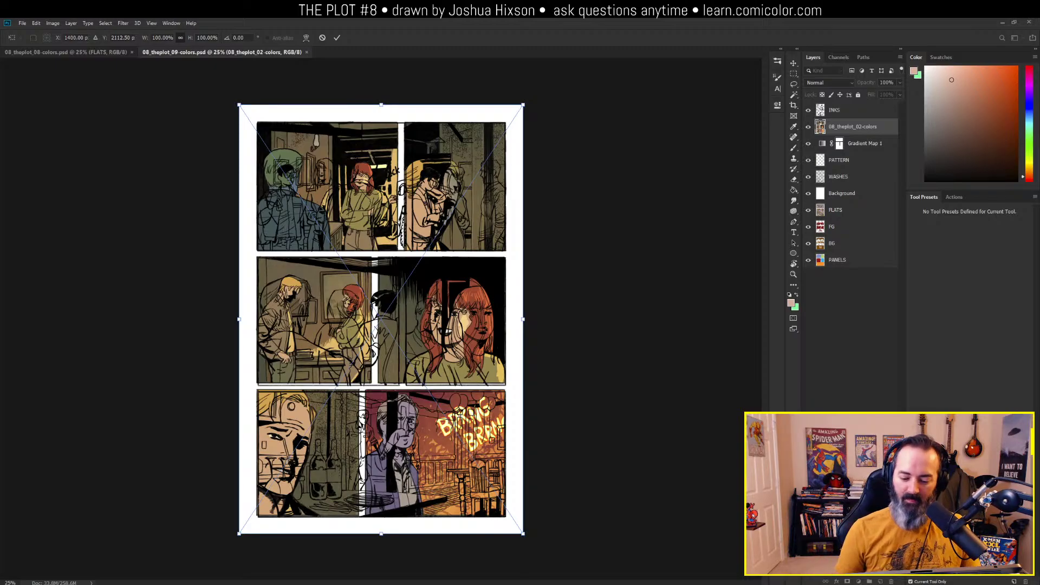
click(322, 37)
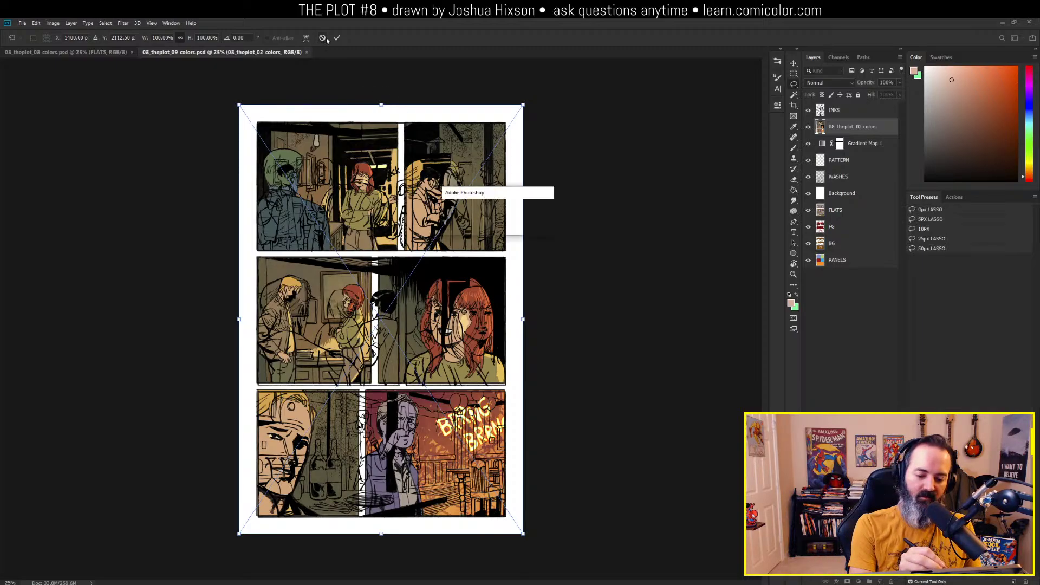
click(517, 227)
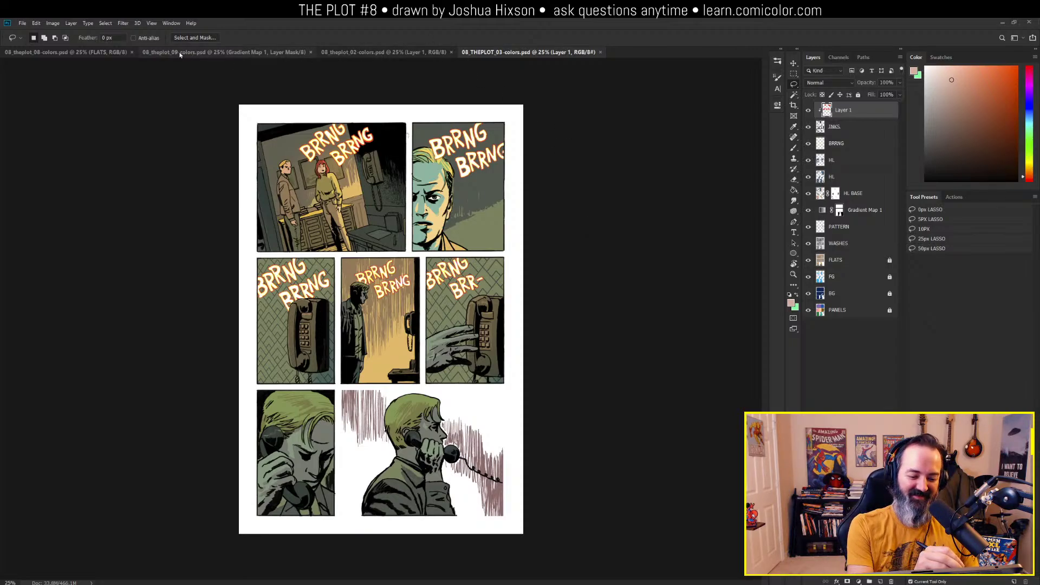
Arrange page 08 in its own window group beside the reference pages and make page 03 the active document
drag(92, 54, 768, 146)
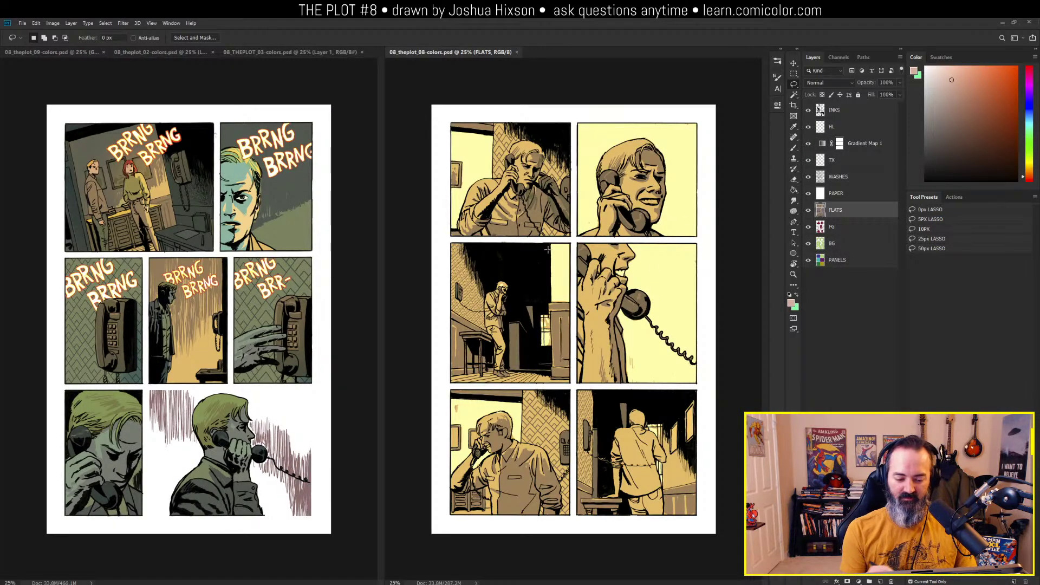
click(347, 234)
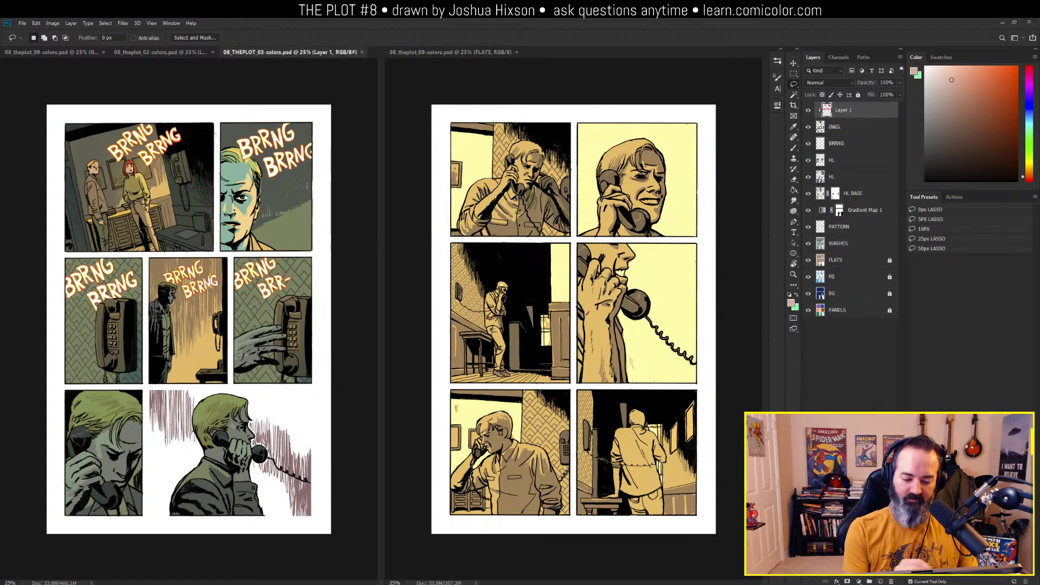
Isolate page 03's HL BASE layer with the Brush tool active, and close page 08 while leaving page 03 open
key(b)
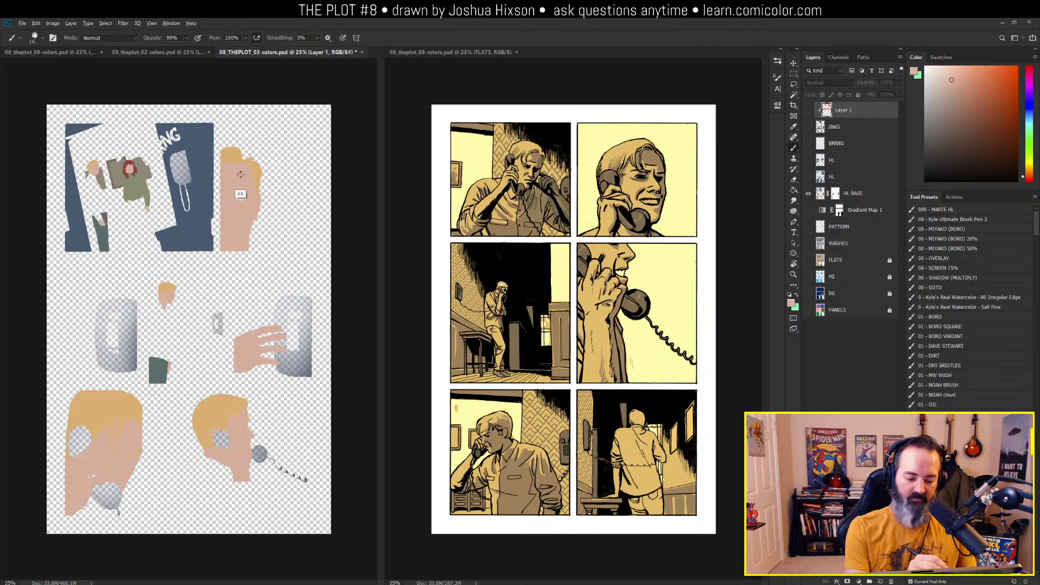
click(560, 253)
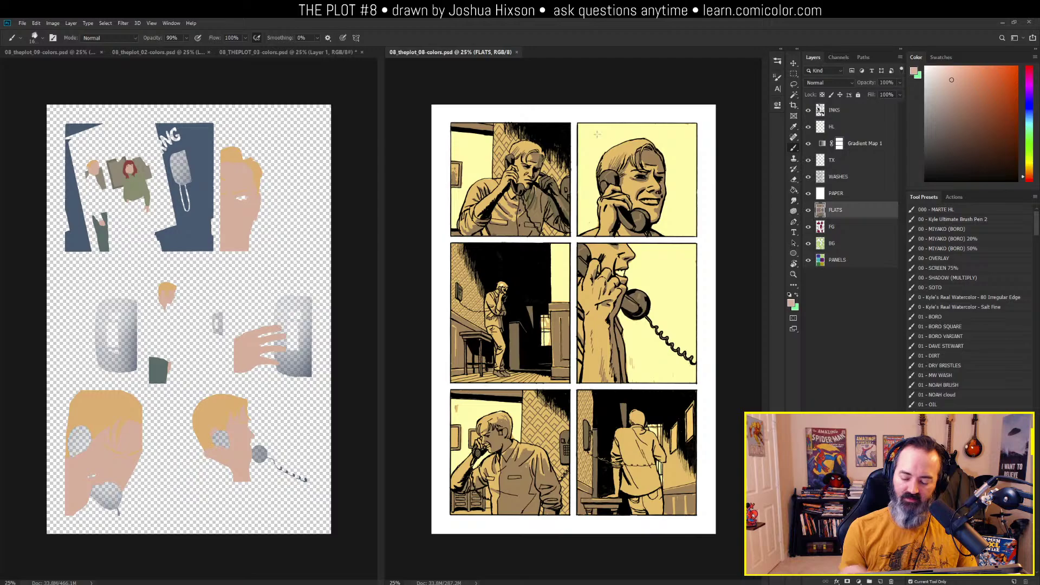
click(515, 53)
click(466, 52)
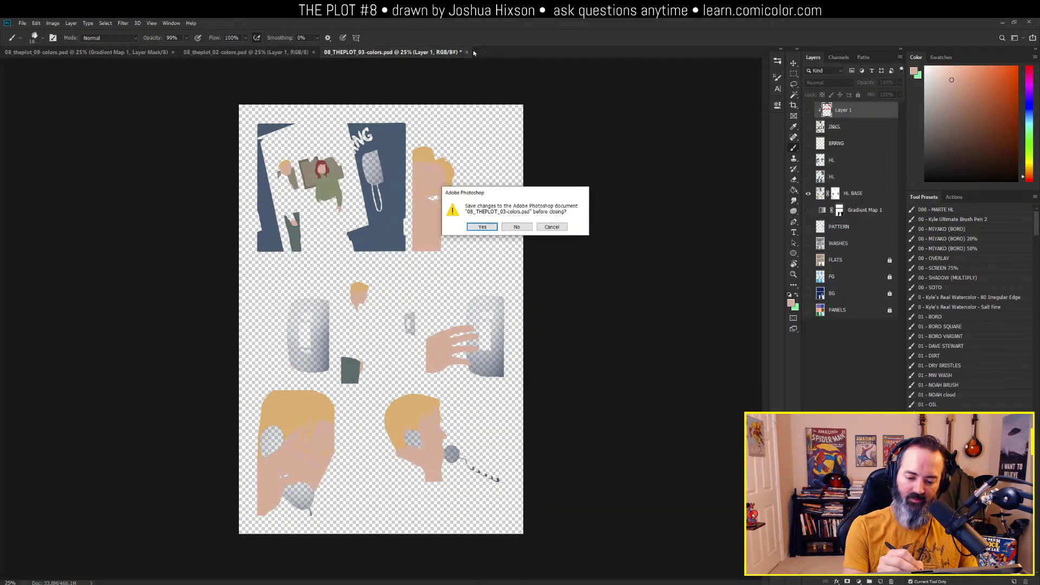
click(551, 226)
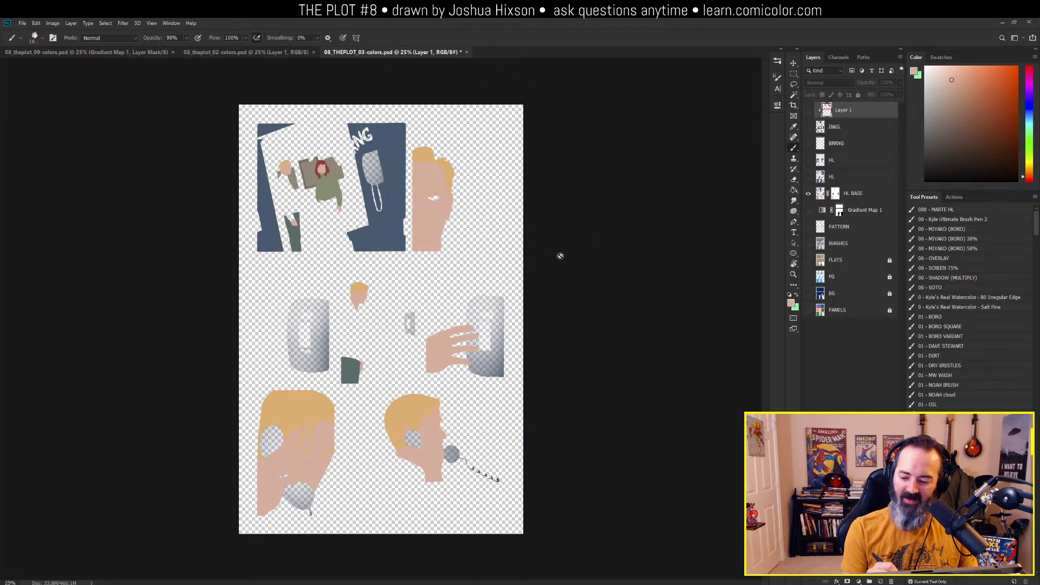
Restore all layers' visibility on page 03, close it with its changes saved, and close pages 02 and 09
alt+click(808, 194)
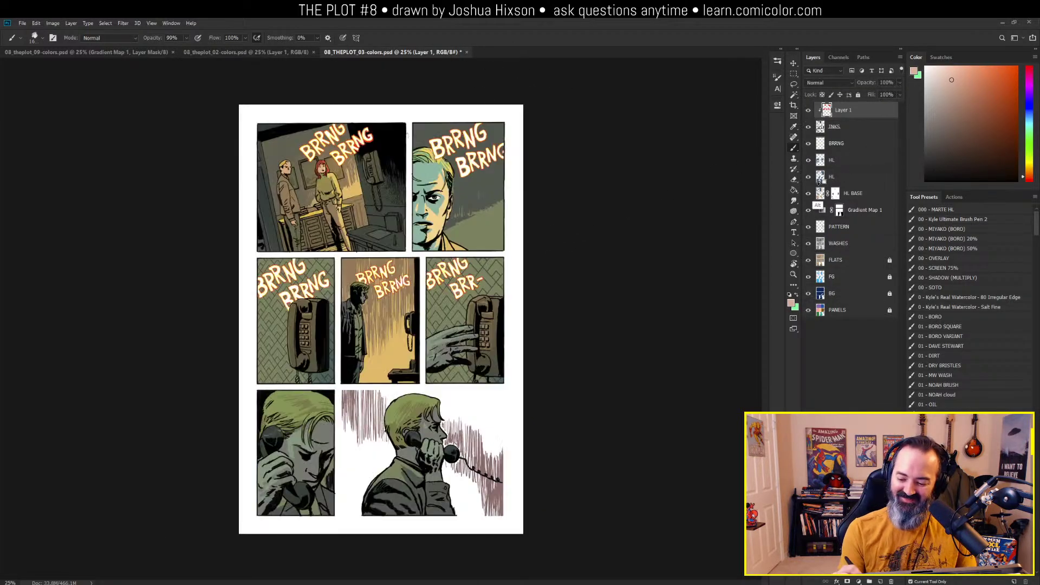
click(467, 52)
click(488, 227)
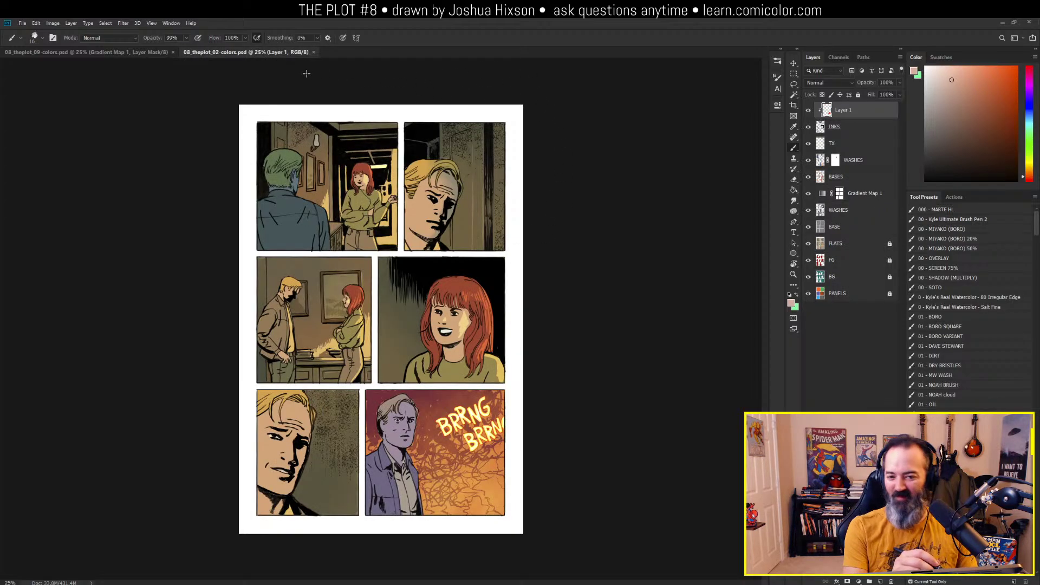
click(314, 52)
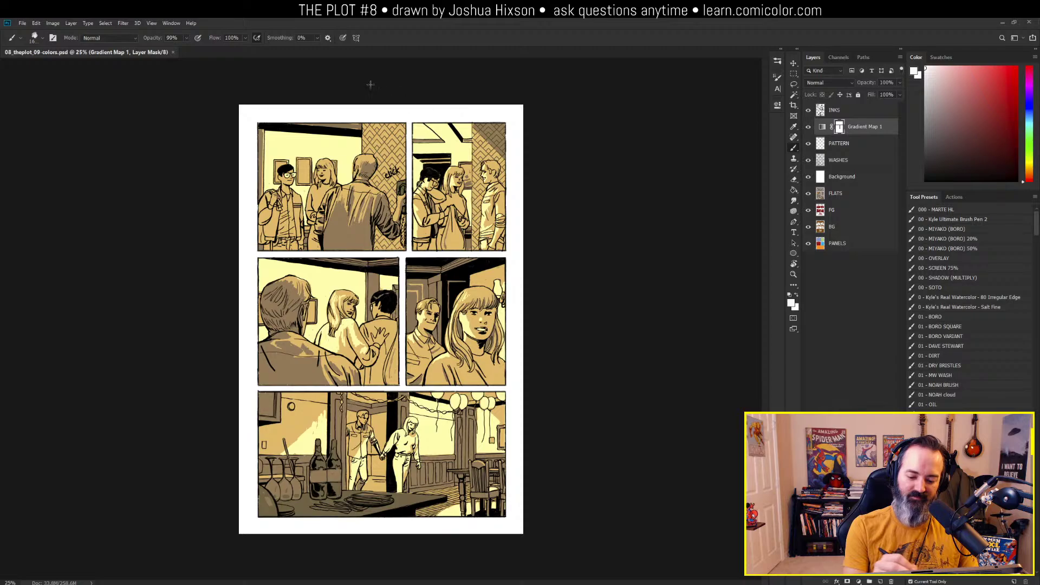
click(172, 53)
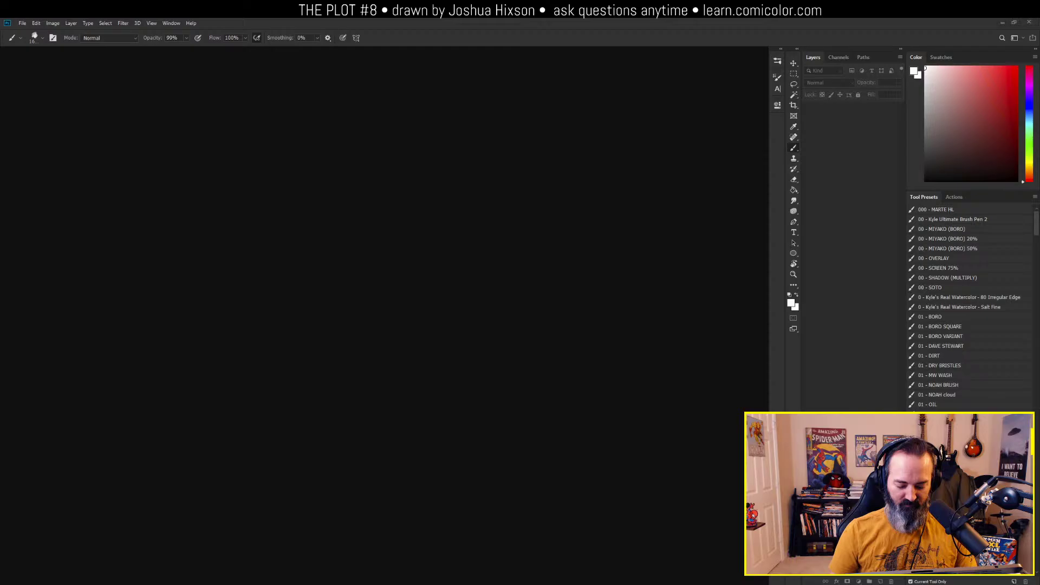
Switch to Clip Studio Paint and place page 08 in its own pane beside the reference pages
key(alt+Tab)
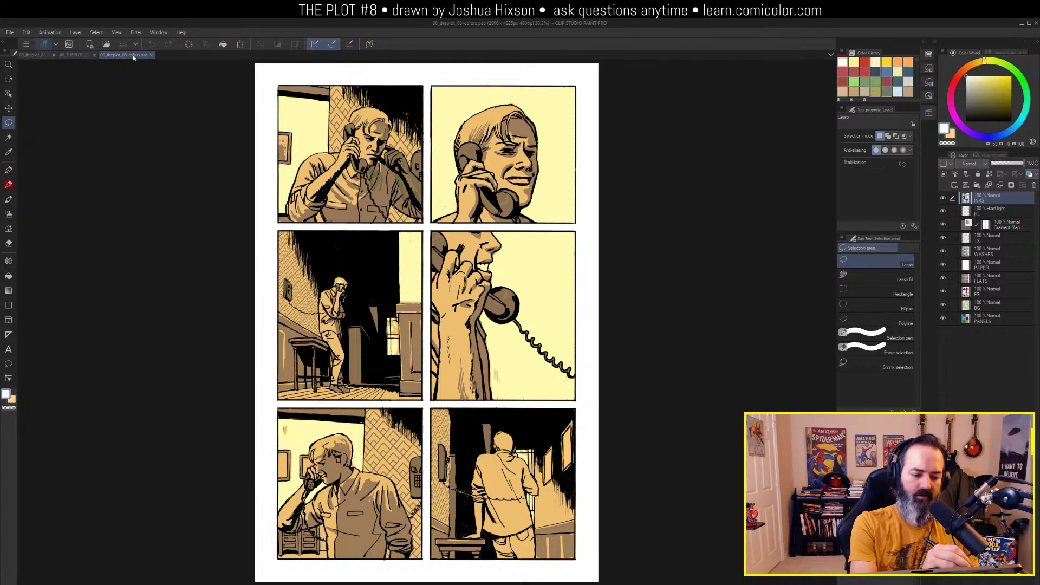
drag(132, 54, 836, 140)
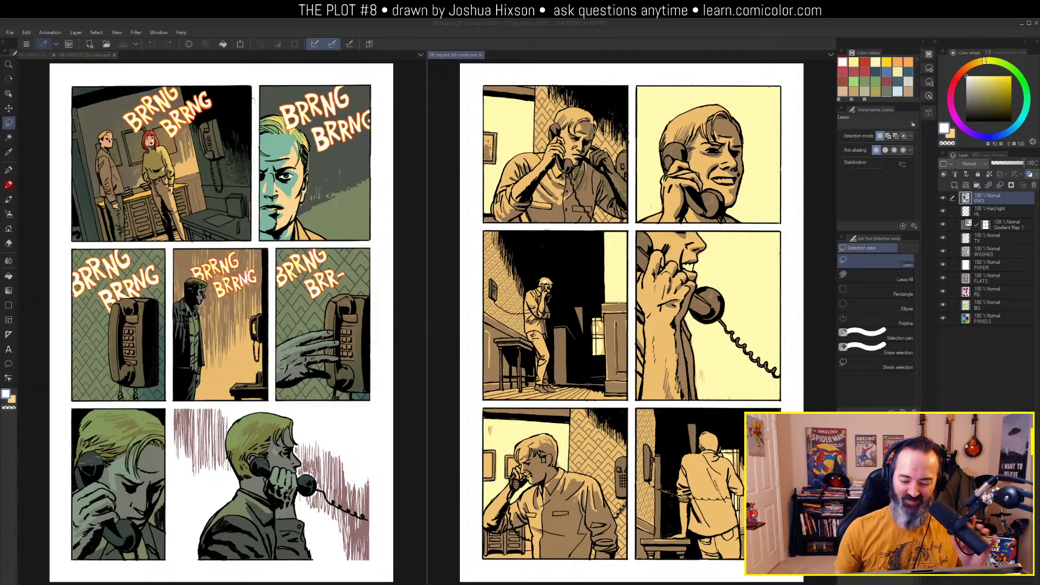
click(639, 189)
drag(690, 165, 682, 182)
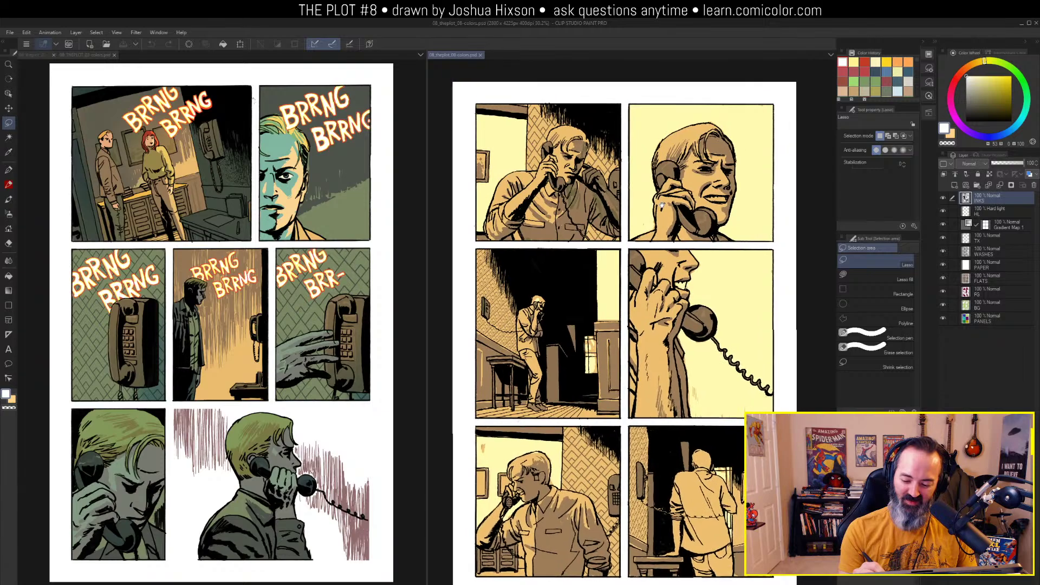
Isolate the HL BASE layer on page 03 and sample the skin tone from the large face as the drawing color
click(365, 214)
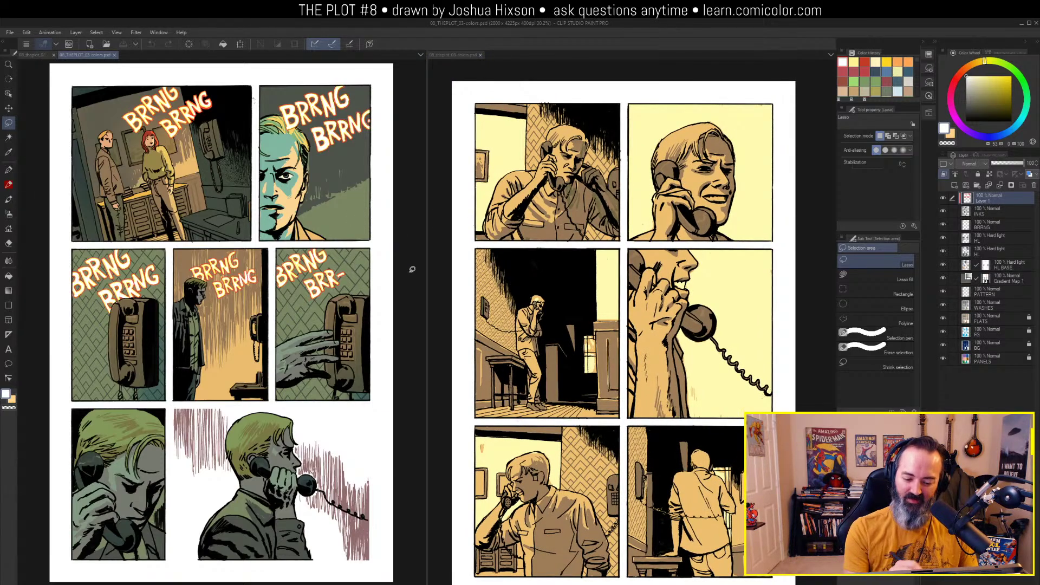
key(b)
alt+click(943, 264)
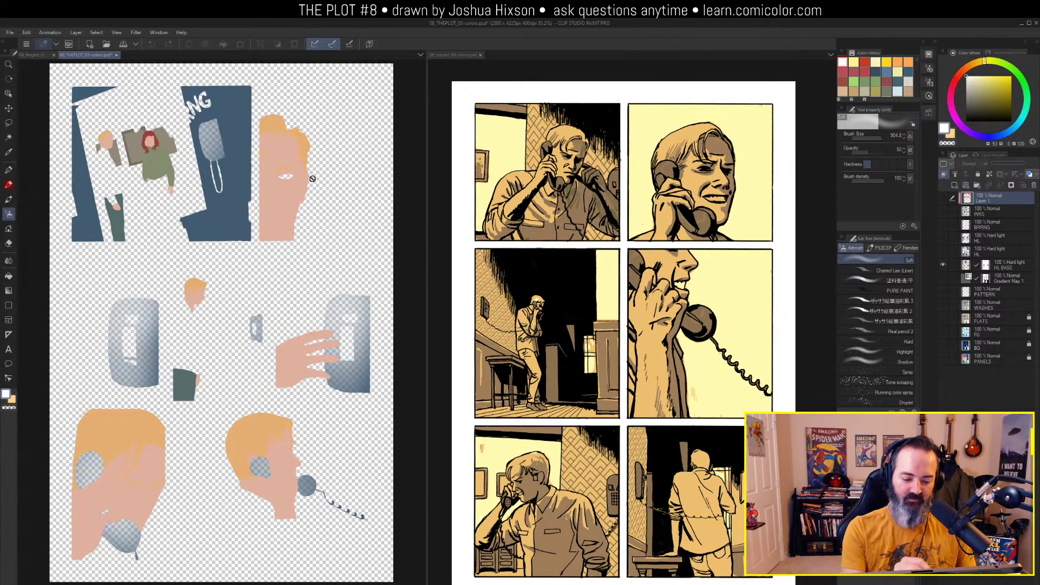
alt+click(290, 188)
Set page 08's FLATS layer as the reference layer and make the Hard Light HL layer active with Auto select
key(m)
click(589, 145)
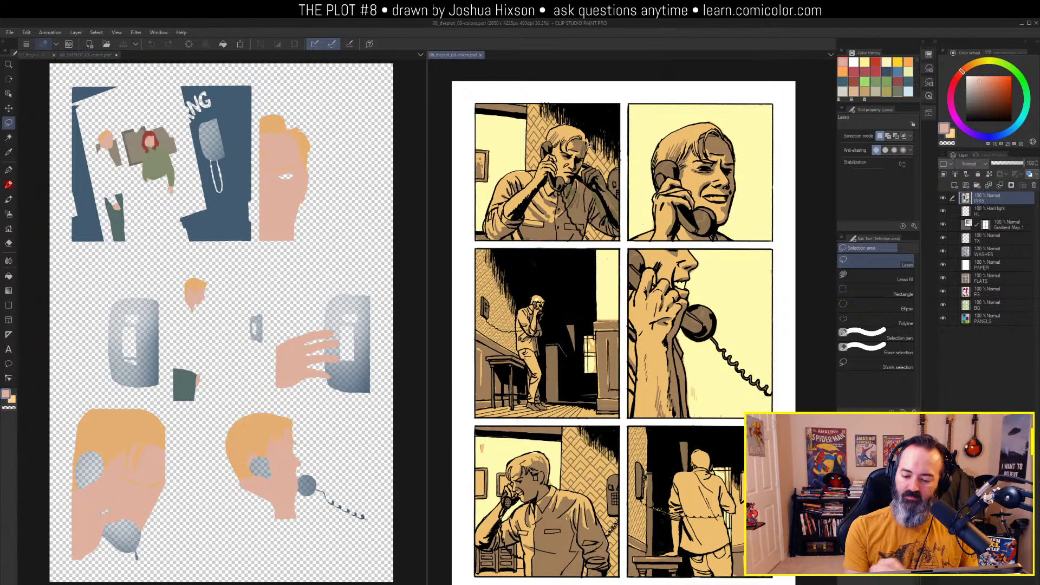
drag(702, 240, 689, 225)
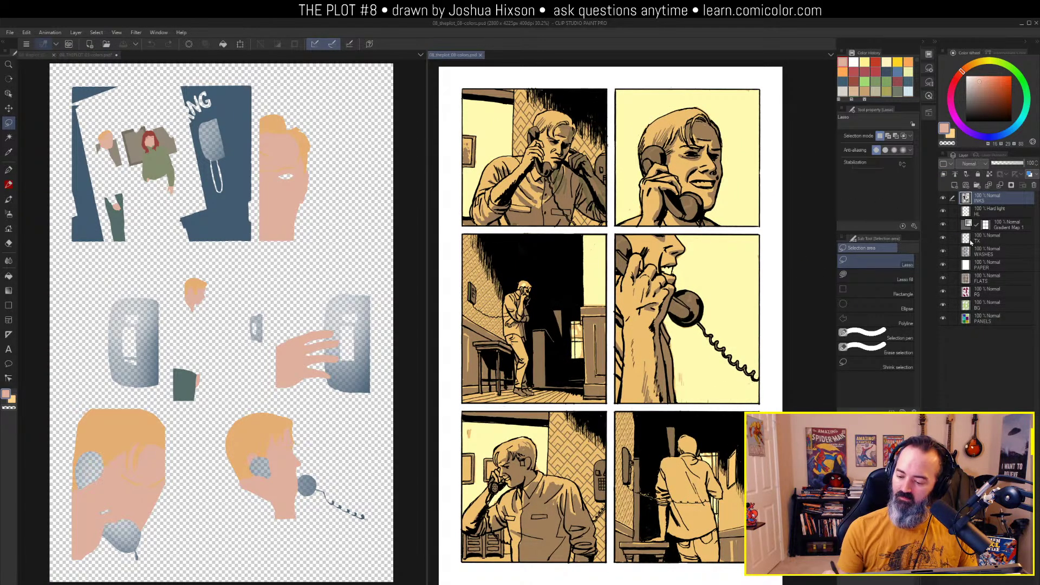
click(992, 211)
key(w)
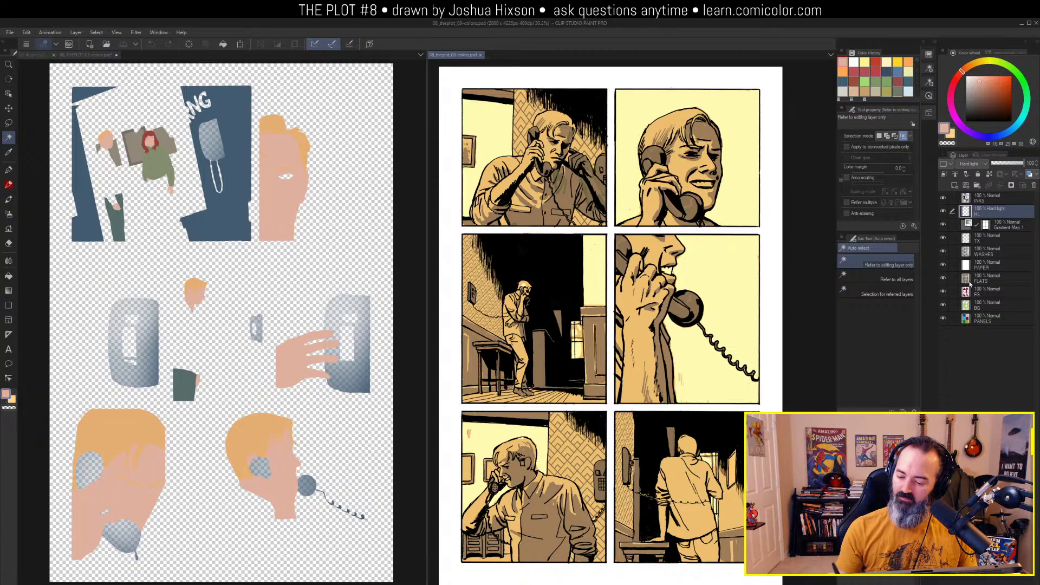
click(969, 281)
click(975, 211)
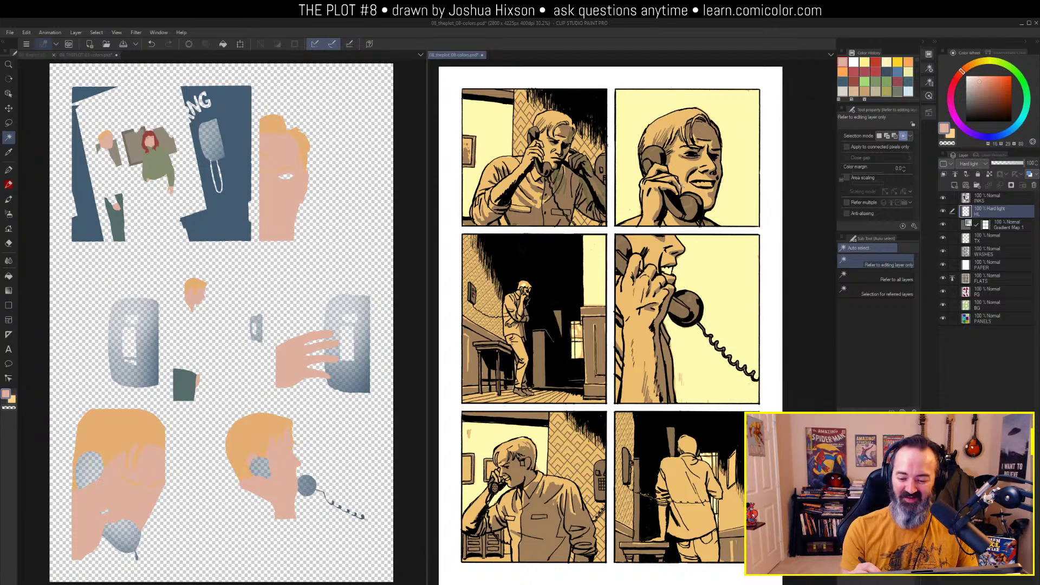
Select the man's skin areas on page 08 using the referred layer and fill them with the skin tone on HL
click(561, 145)
key(ctrl+d)
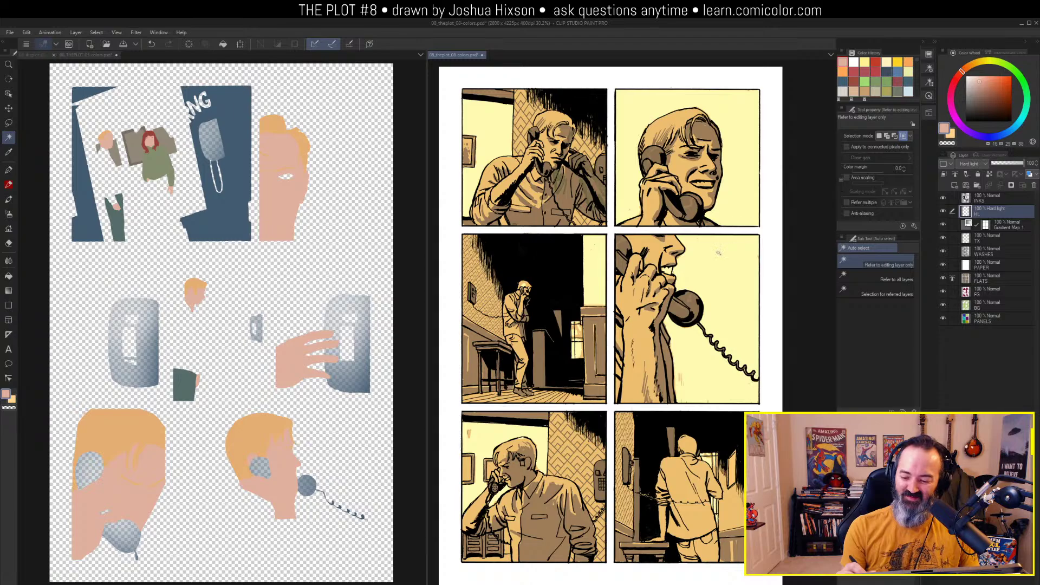
click(878, 293)
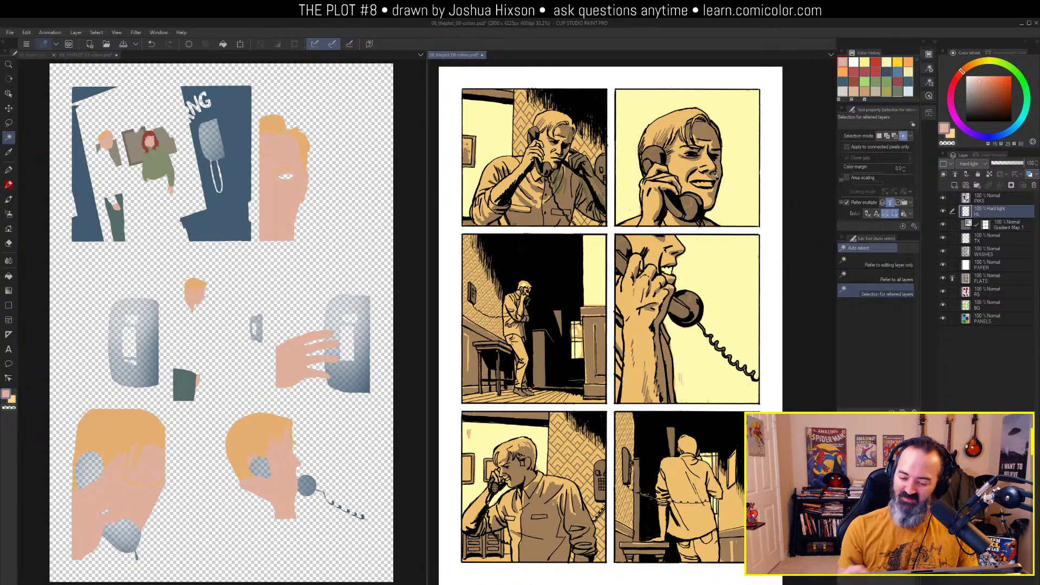
click(692, 136)
key(g)
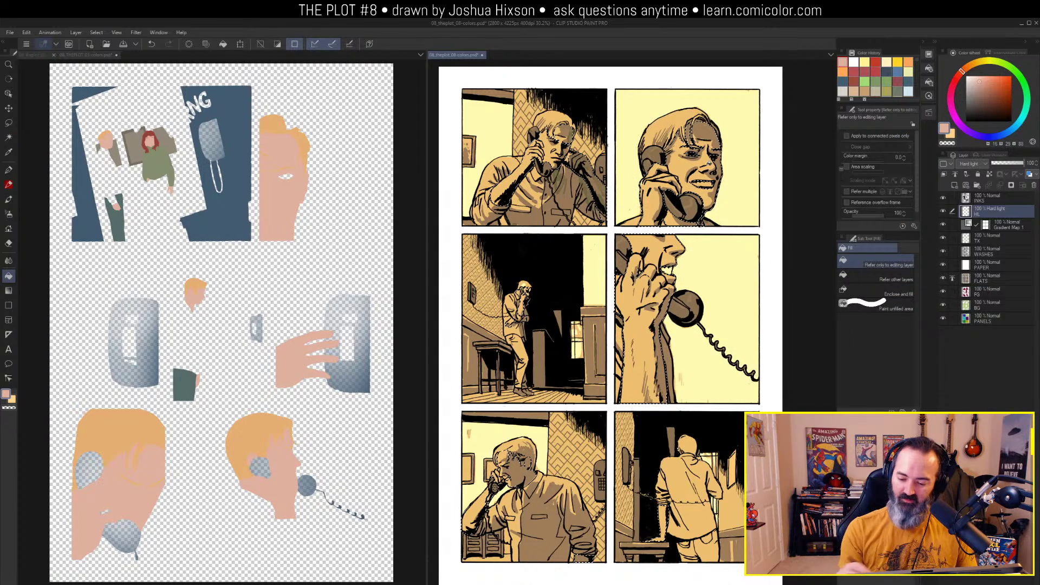
click(710, 185)
key(ctrl+z)
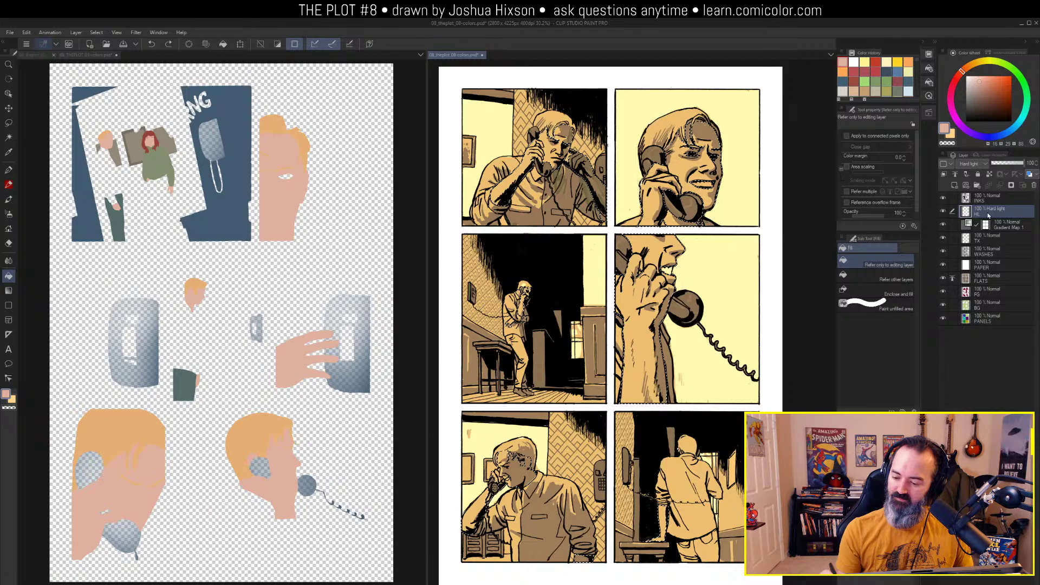
key(ctrl+y)
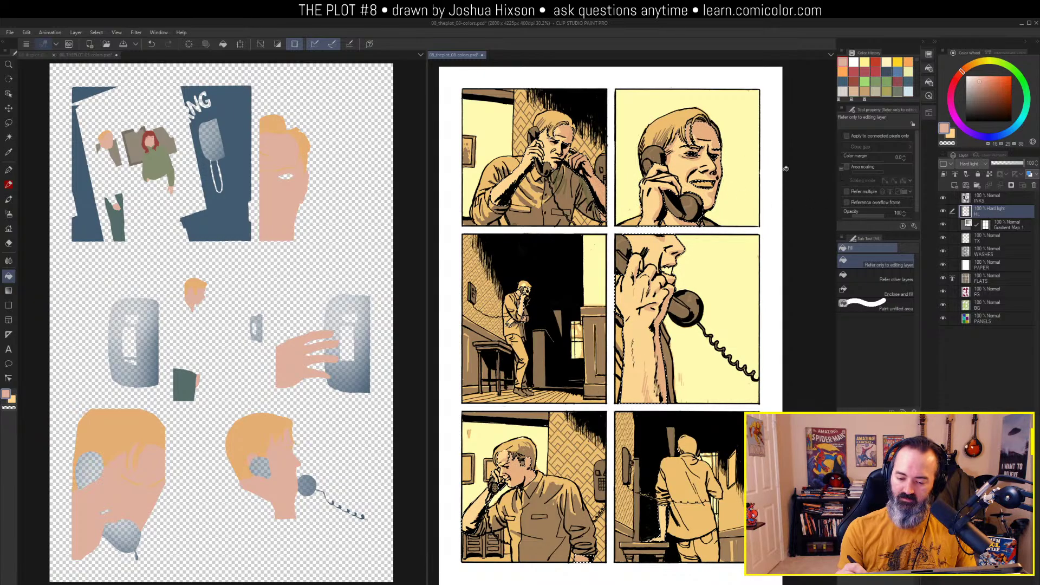
Sample the blond hair color from page 03 and fill the man's hair with it on page 08's HL layer
key(m)
click(278, 118)
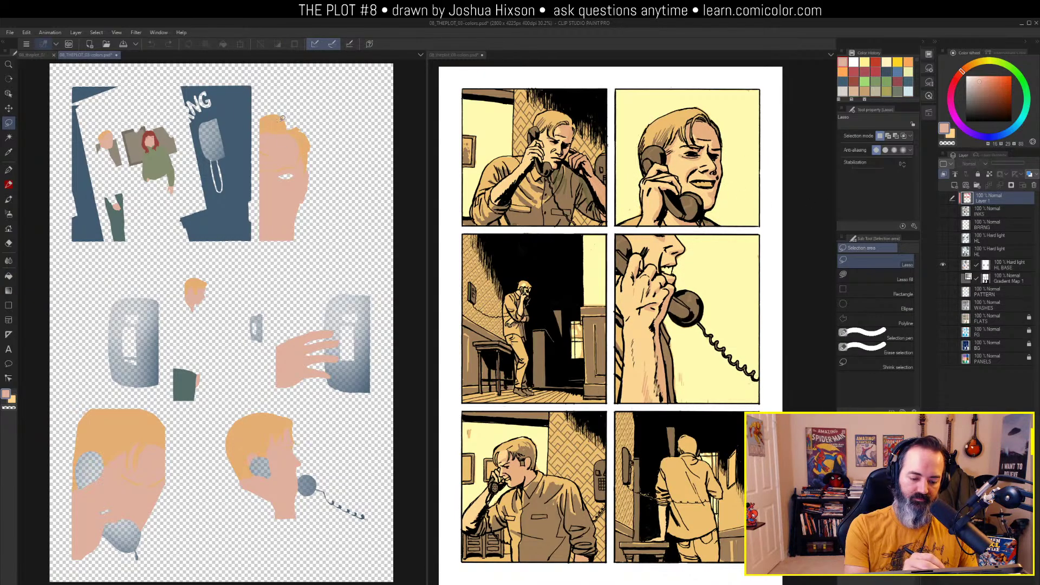
alt+click(275, 116)
click(687, 114)
key(w)
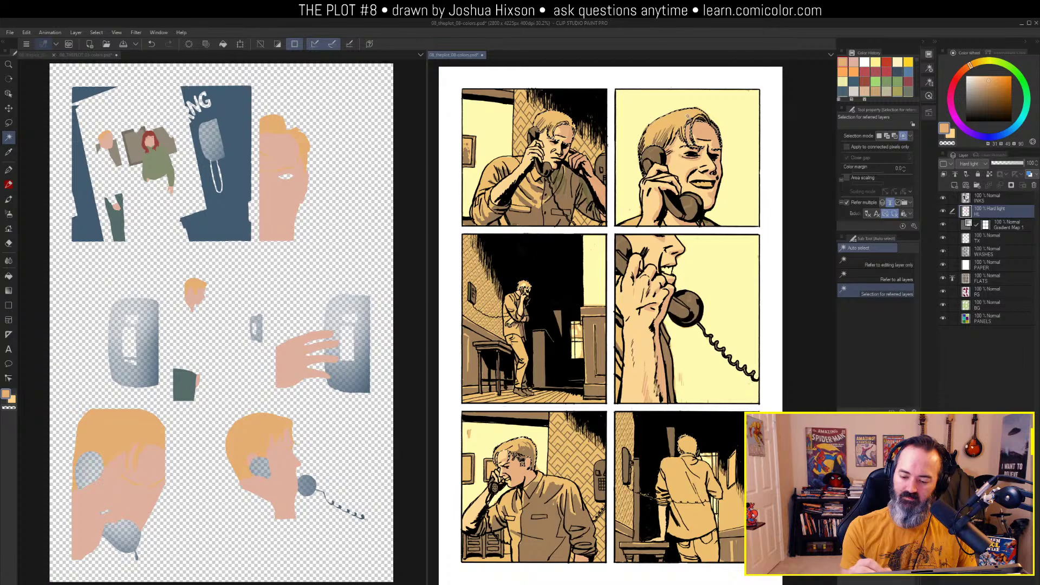
key(m)
key(alt+Delete)
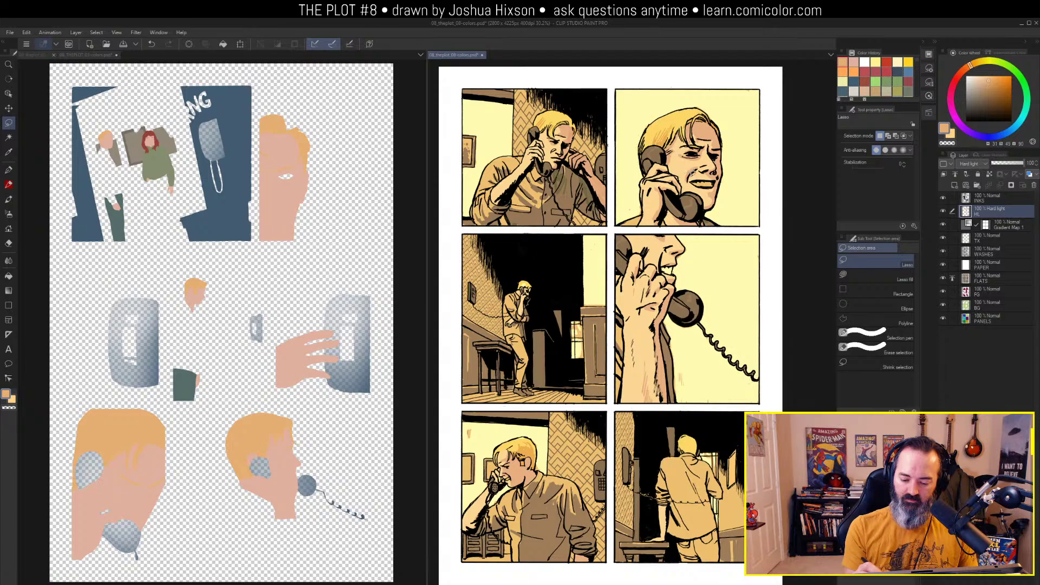
Sample the dark teal clothing color from page 03 and fill the man's pants on page 08, then clear the selection
alt+click(121, 219)
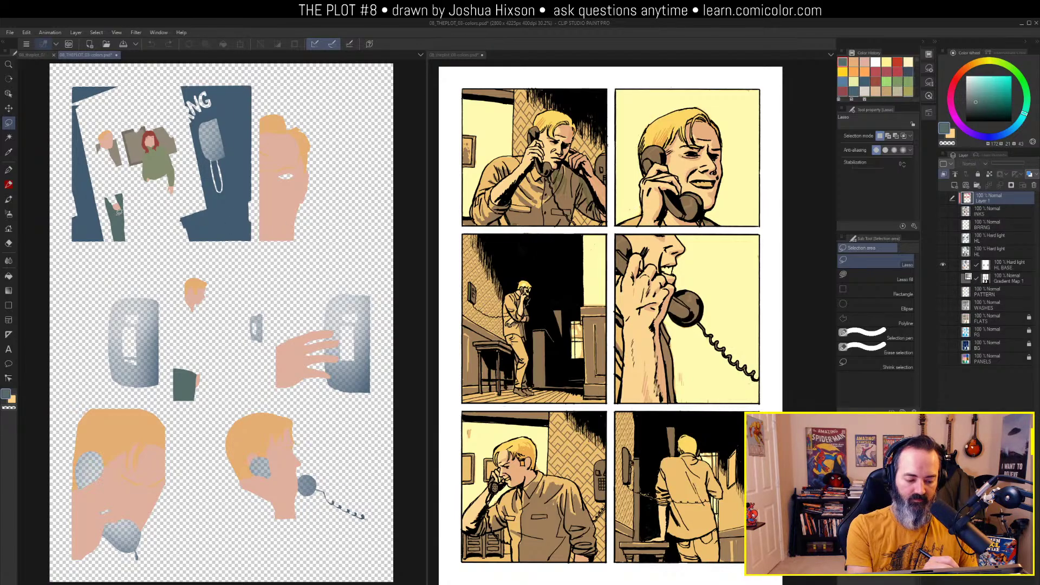
key(w)
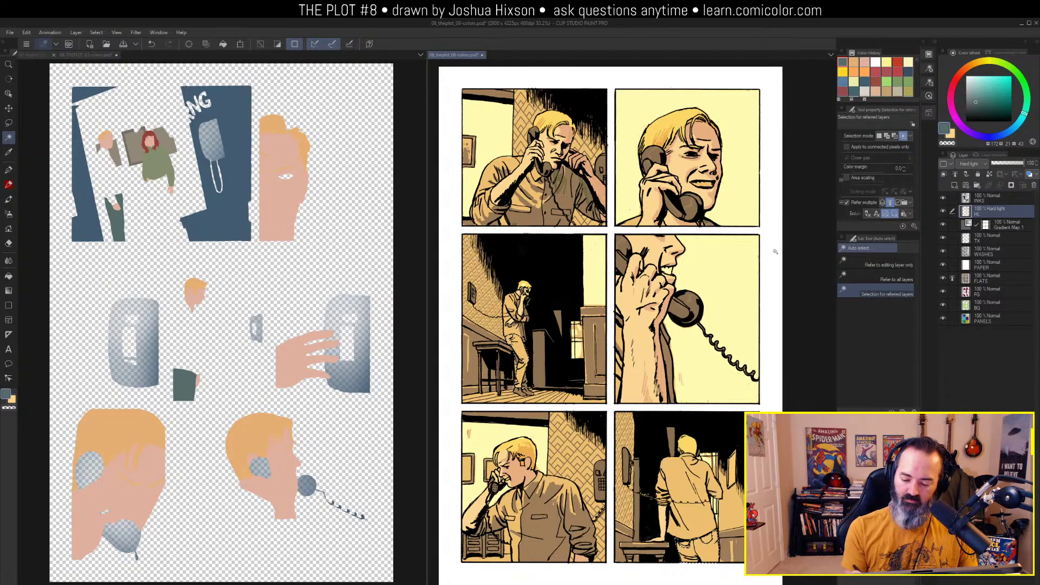
key(g)
click(528, 346)
key(ctrl+d)
key(m)
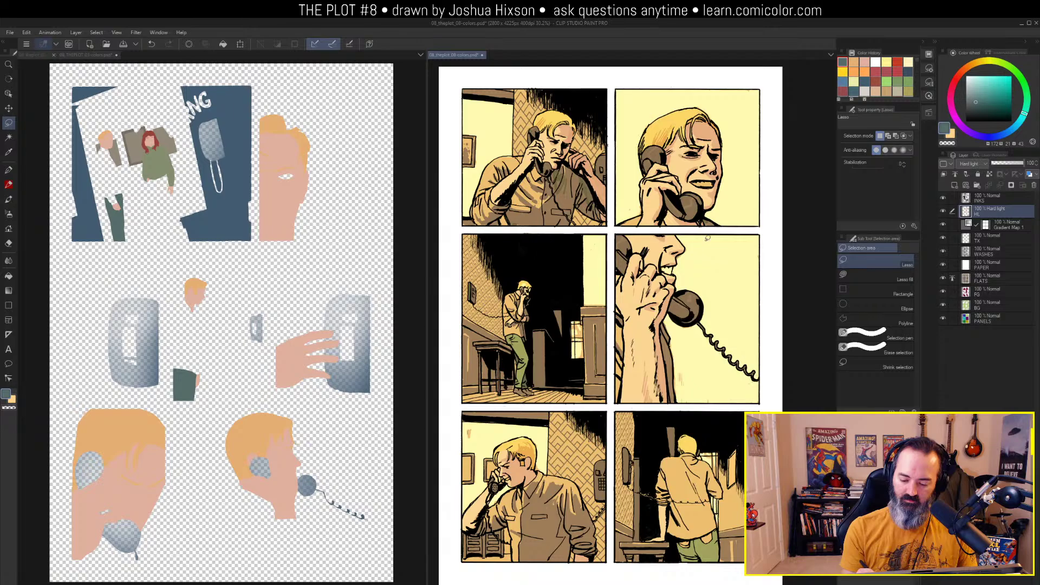
Restore all layers' visibility on page 03, bring up page 02 as the reference, and make page 08 active again
drag(727, 191, 734, 207)
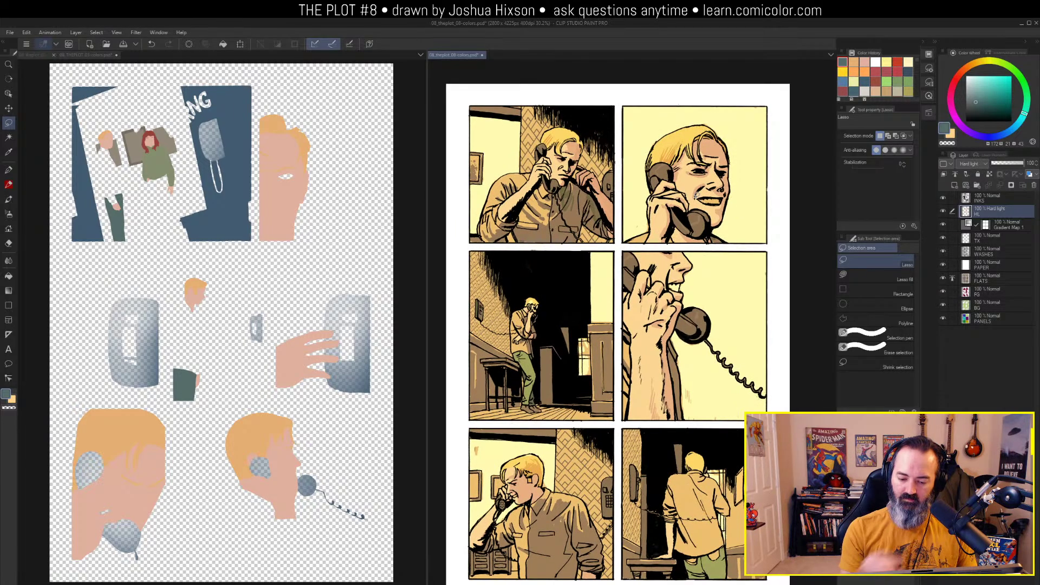
click(246, 207)
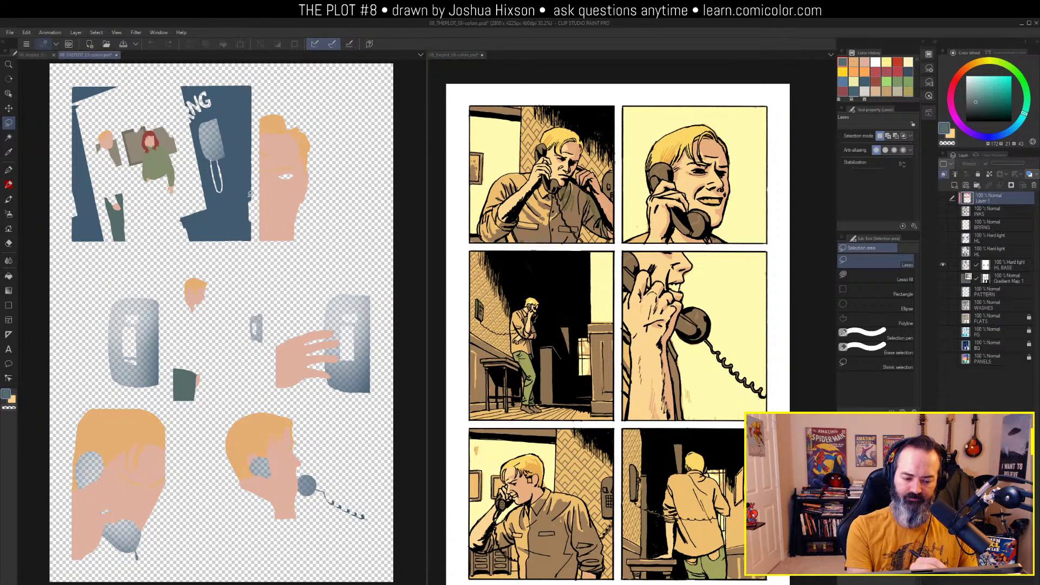
alt+click(943, 264)
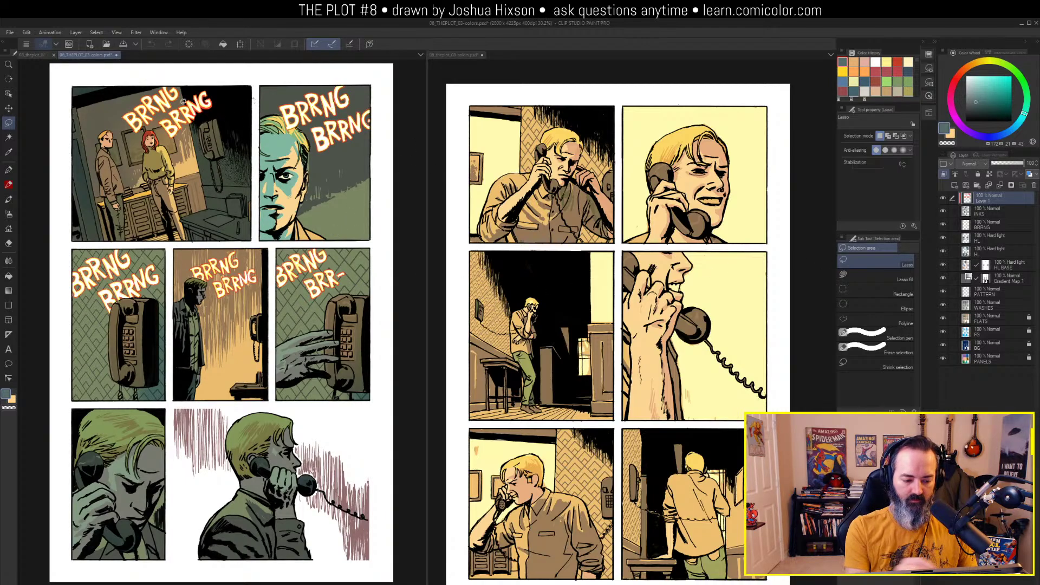
click(36, 55)
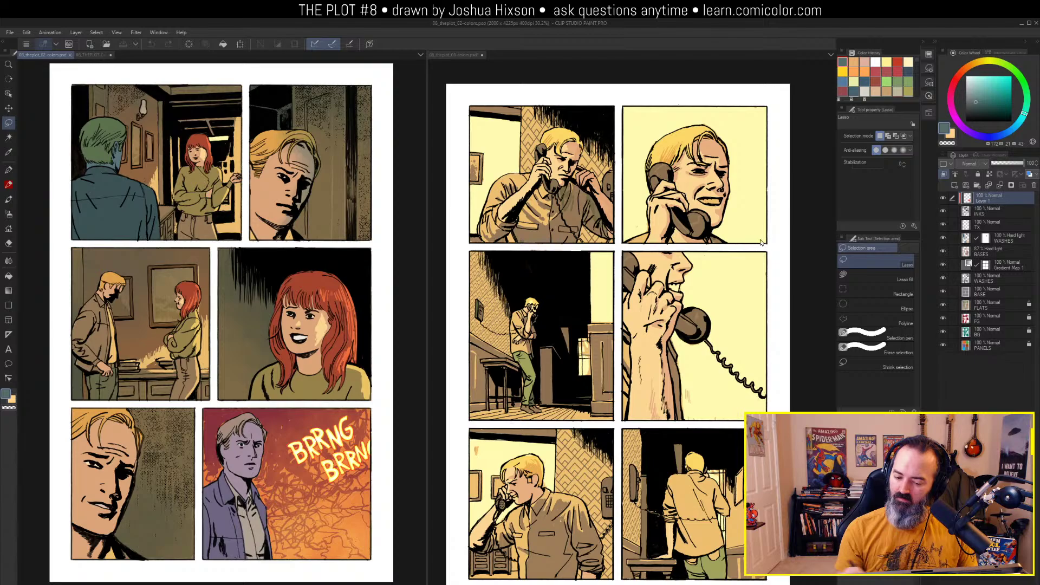
click(756, 206)
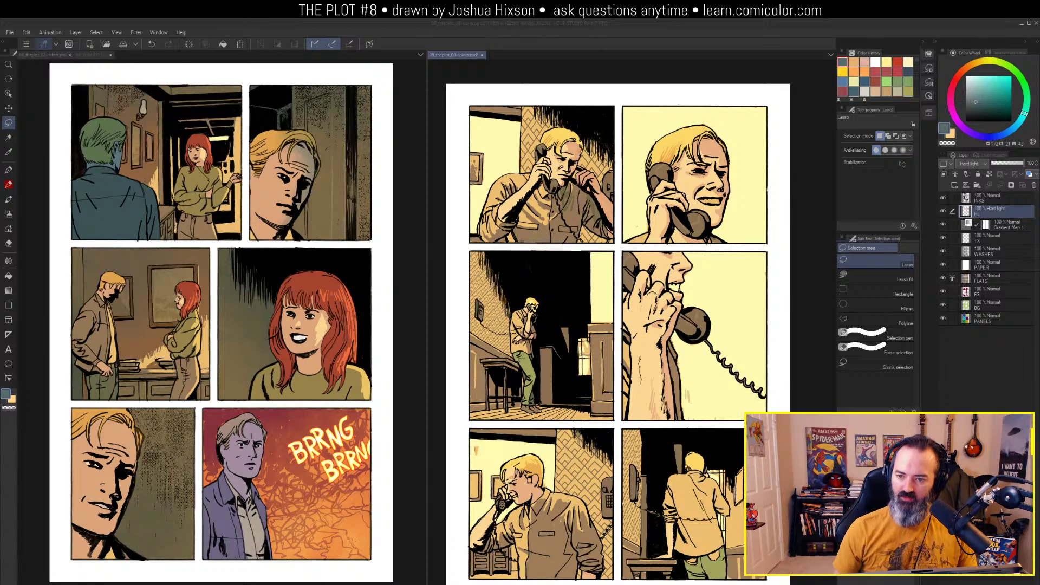
click(387, 280)
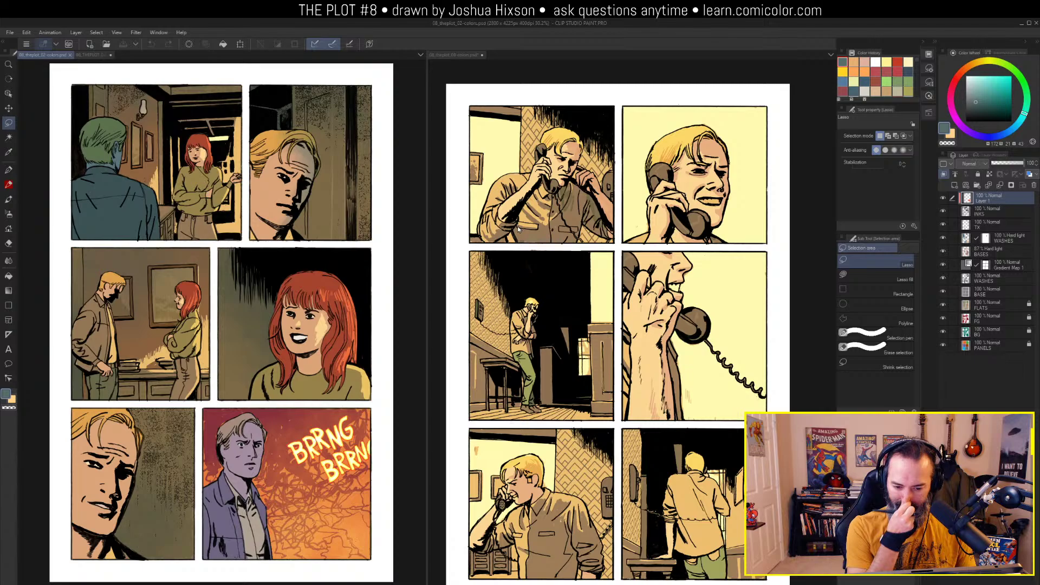
click(579, 142)
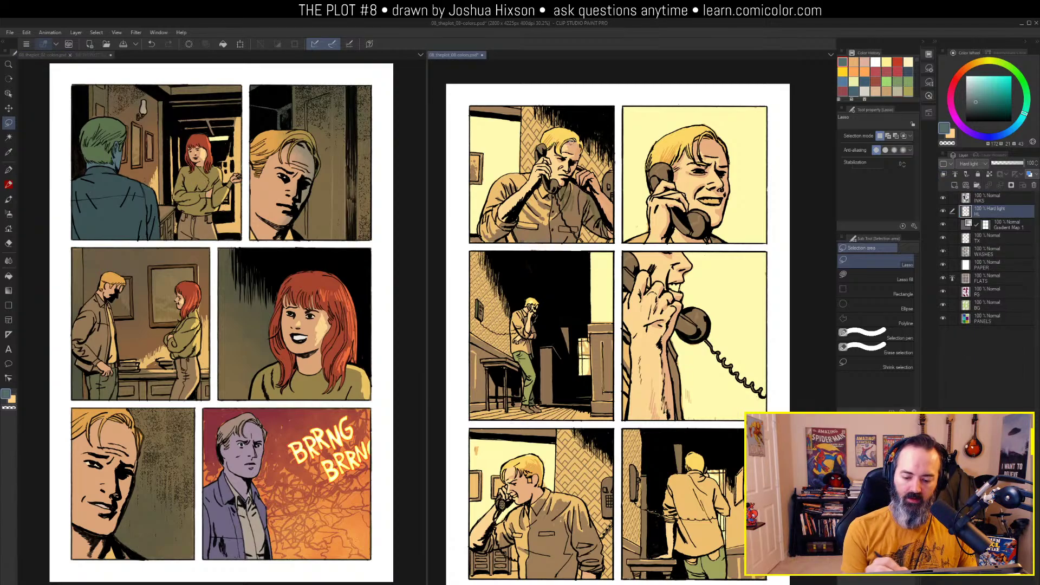
Bring up page 03 as the reference, isolate page 08's HL layer to check its fills, and restore all layers' visibility
click(86, 54)
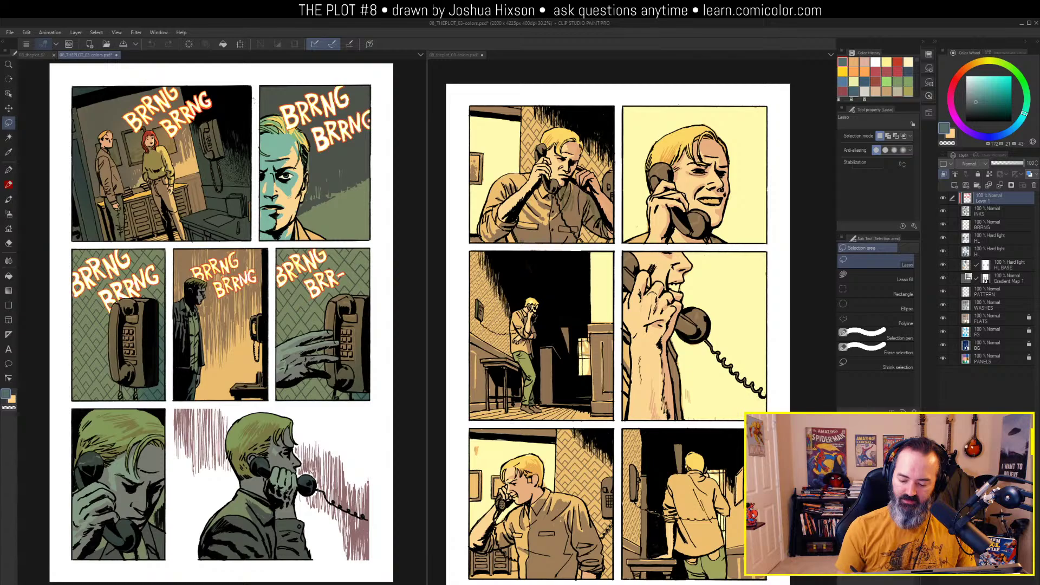
click(681, 269)
drag(680, 269, 676, 191)
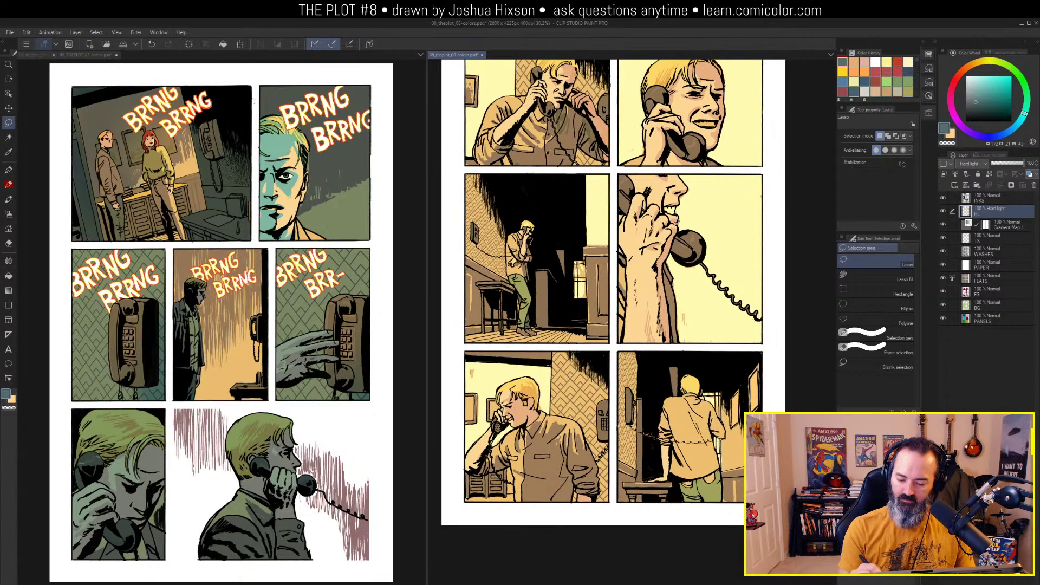
key(b)
alt+click(943, 212)
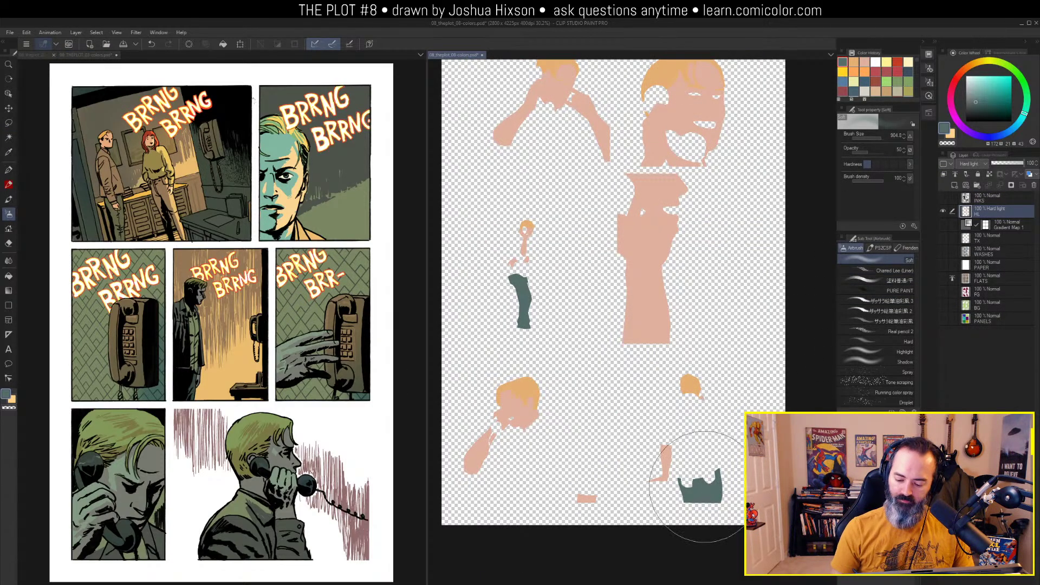
alt+click(943, 211)
key(l)
key(g)
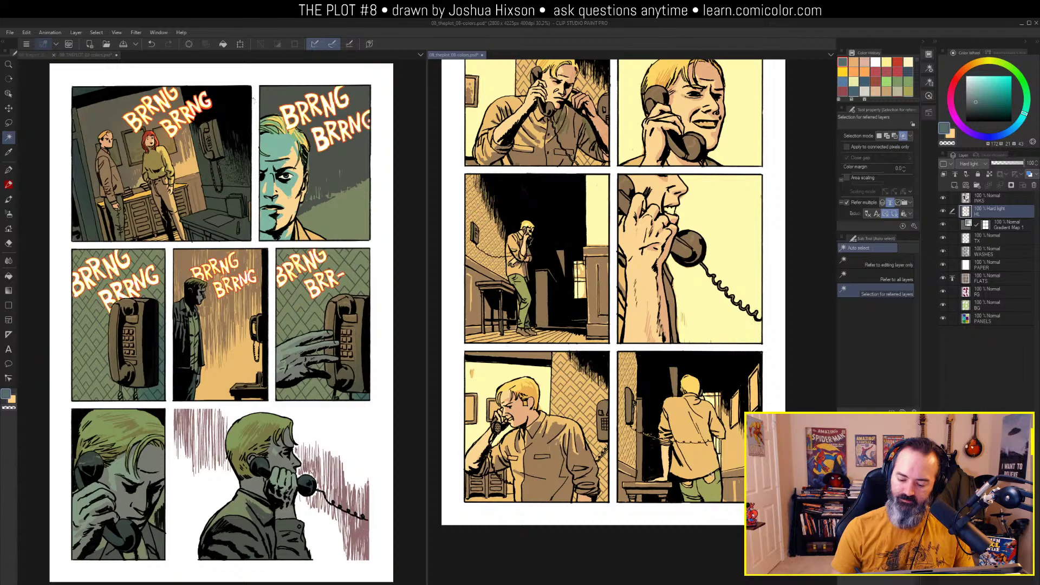
key(g)
key(l)
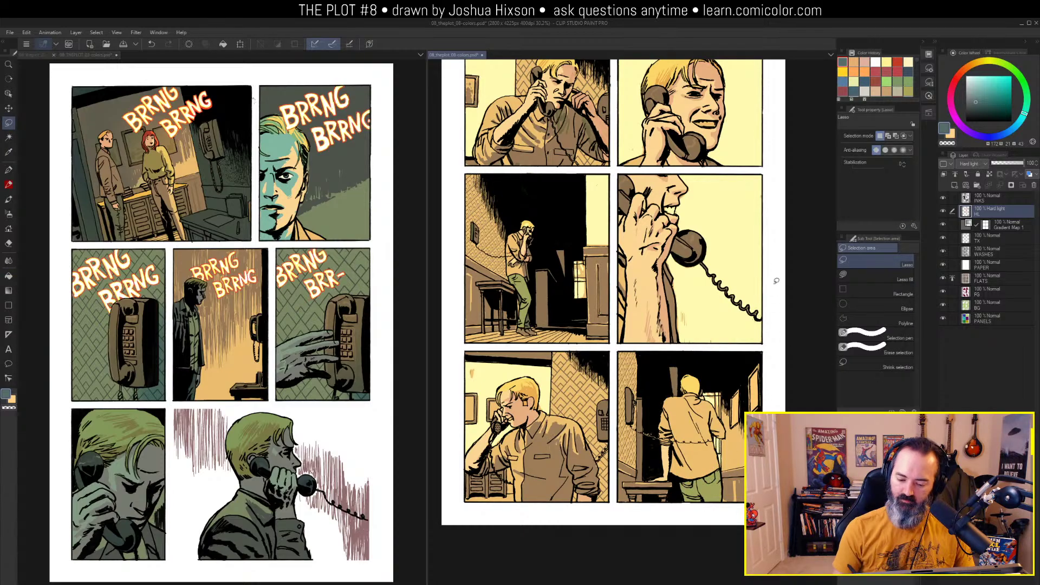
drag(533, 191, 536, 269)
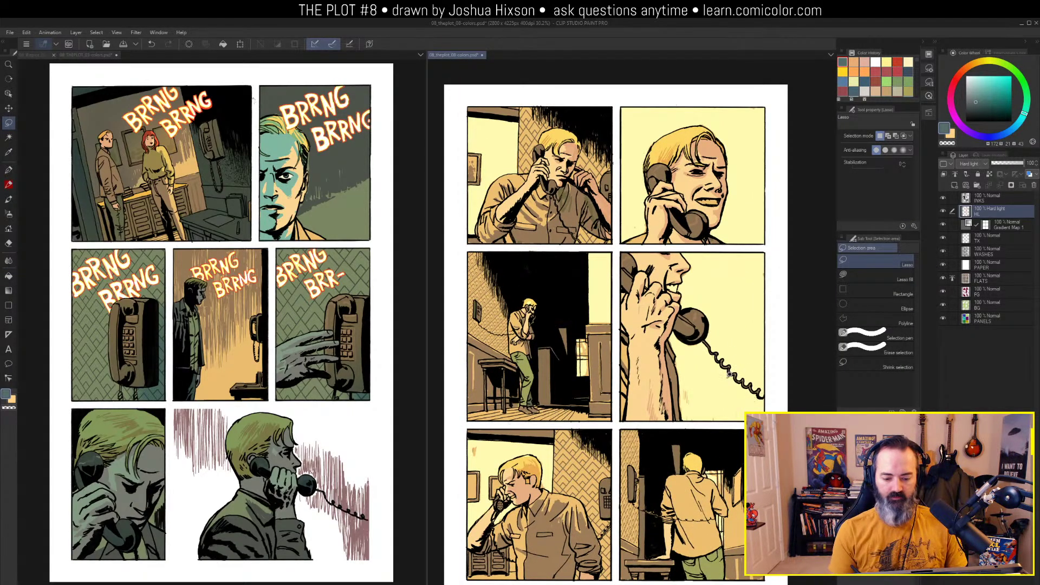
Select the panel backgrounds on page 08 and restrict the selection to the first panel using the PANELS layer
key(w)
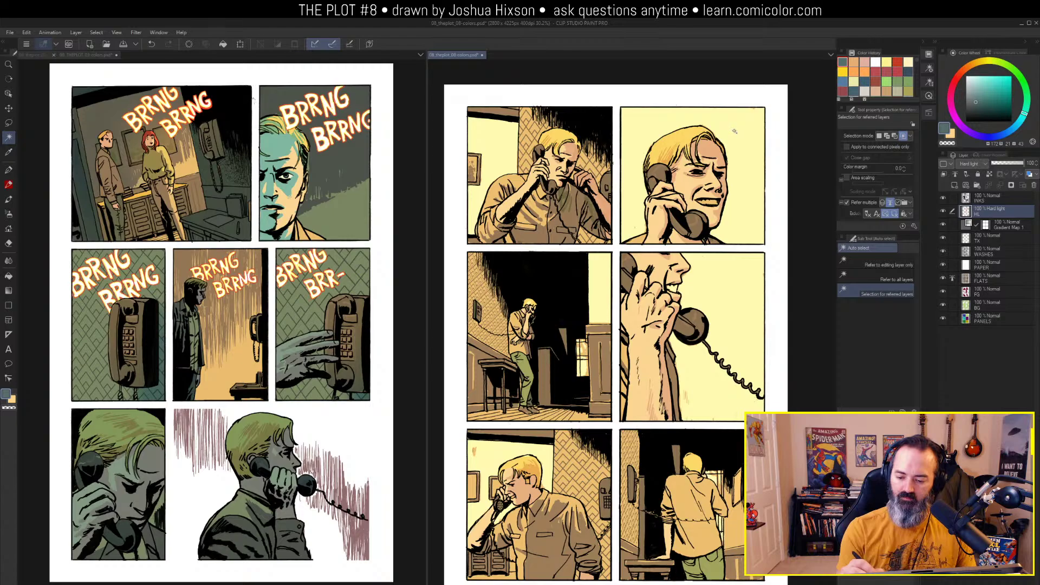
click(737, 147)
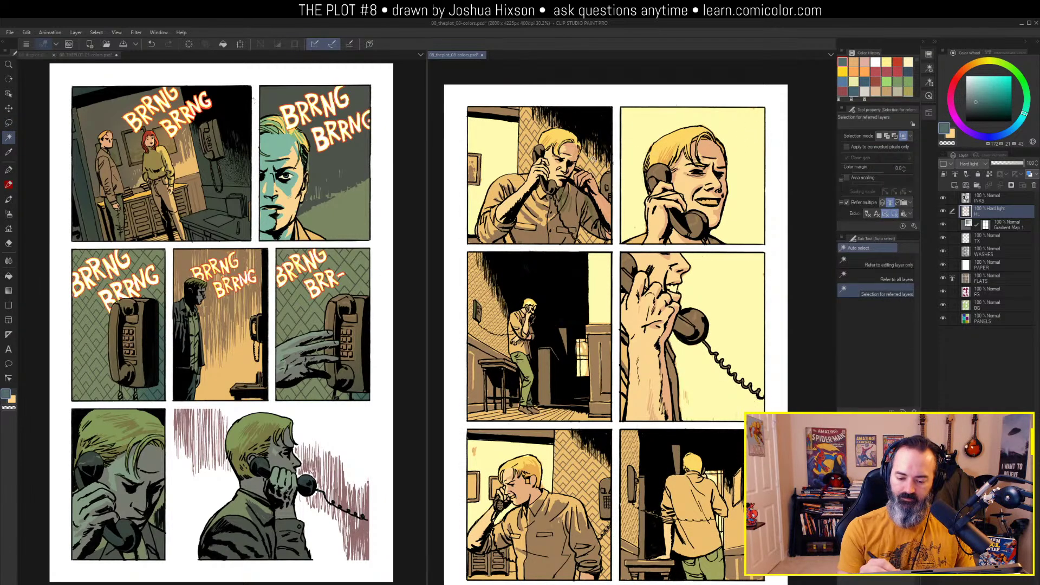
key(ctrl+m)
key(ctrl+m)
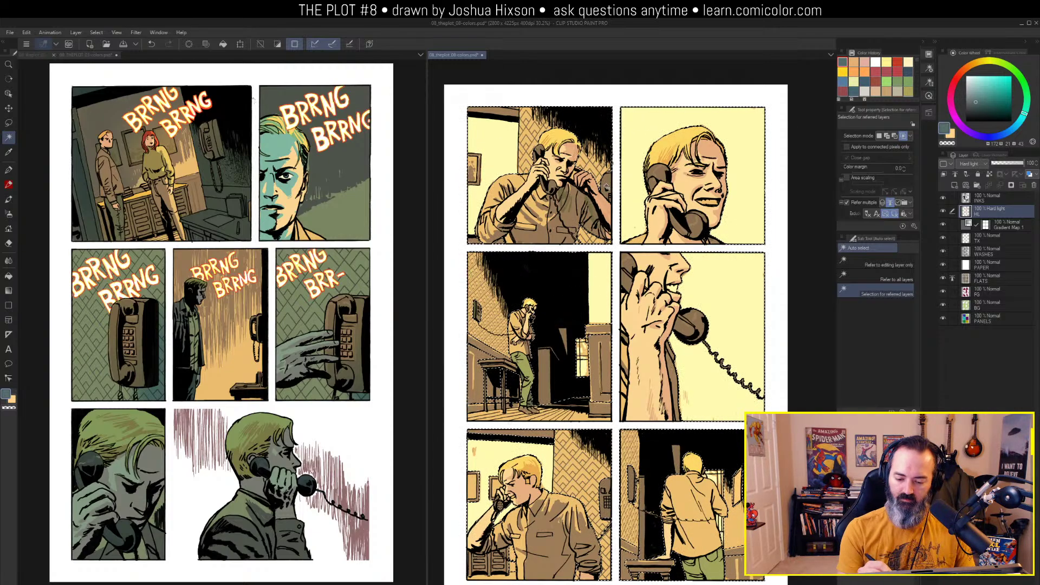
key(ctrl+m)
key(ctrl+m)
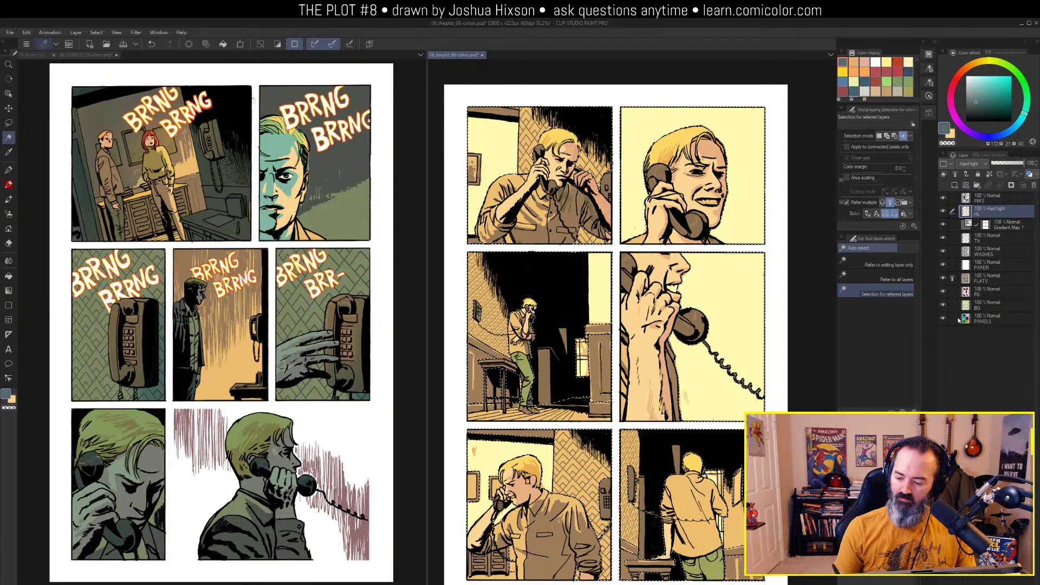
click(992, 319)
click(895, 264)
click(554, 194)
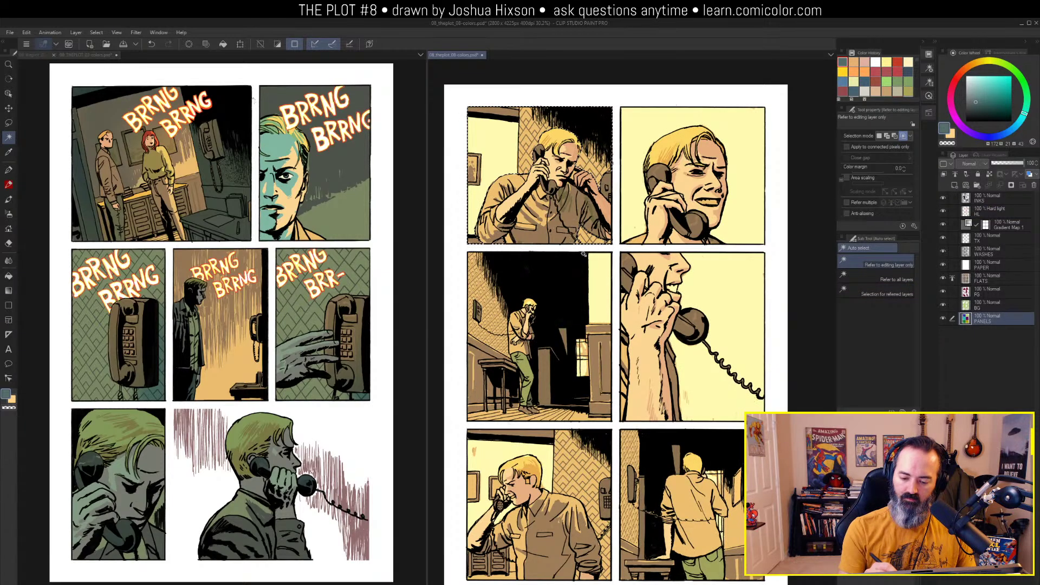
key(ctrl+m)
key(ctrl+m)
Create a second Hard light HL layer on page 08 by copying and pasting, and make the lower HL layer active
click(972, 212)
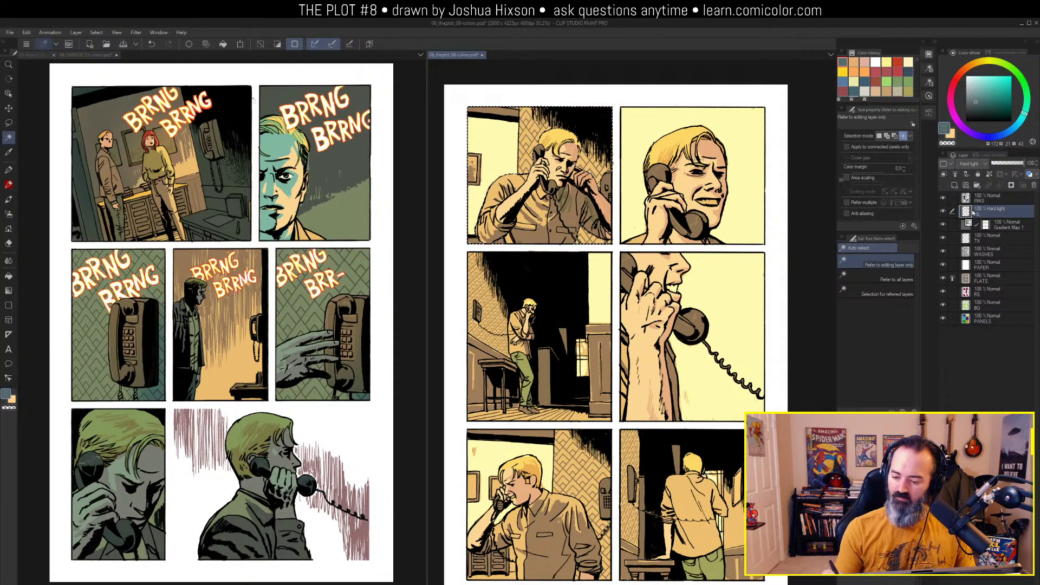
key(ctrl+c)
key(ctrl+v)
click(991, 222)
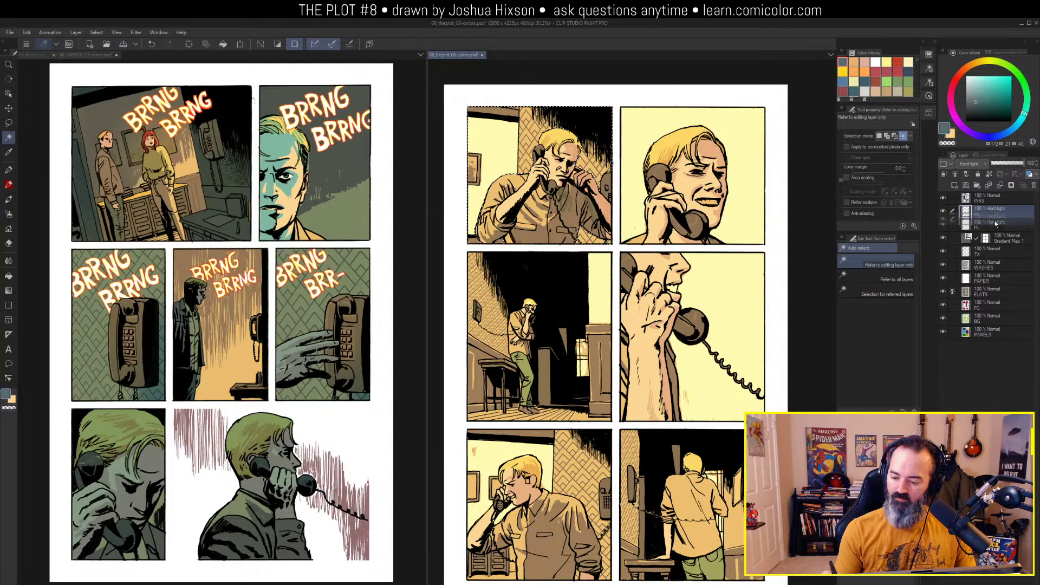
Isolate page 03's upper HL layer, sample its blue wall color, restore the layers, and make page 08 active
key(b)
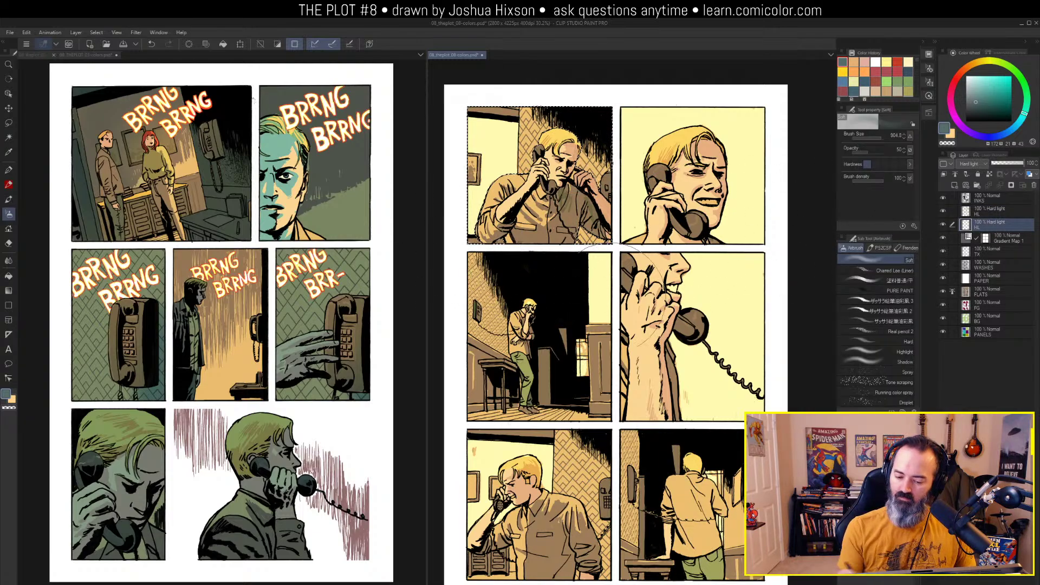
key(ctrl+Tab)
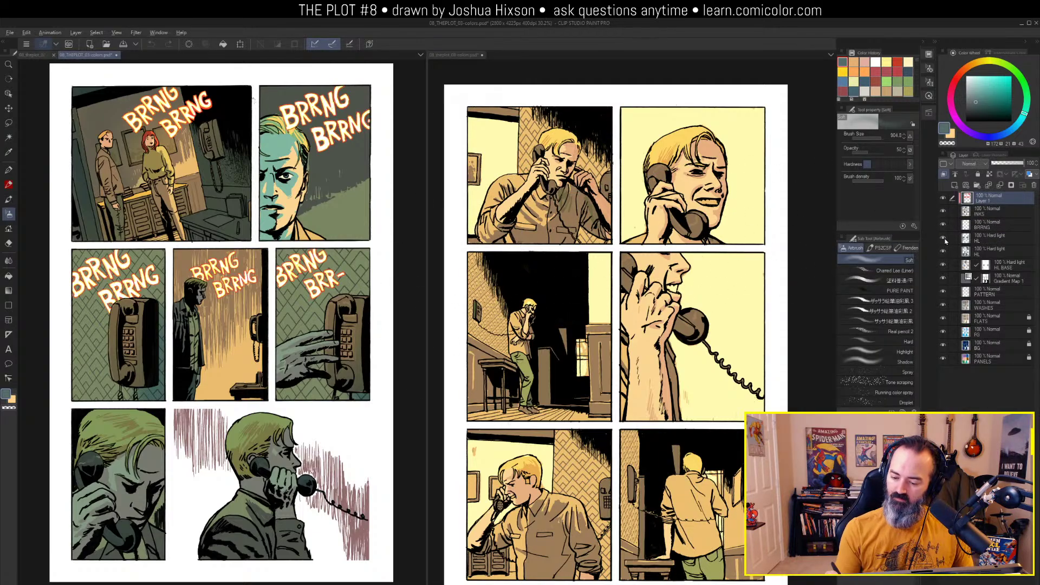
alt+click(944, 239)
alt+click(337, 277)
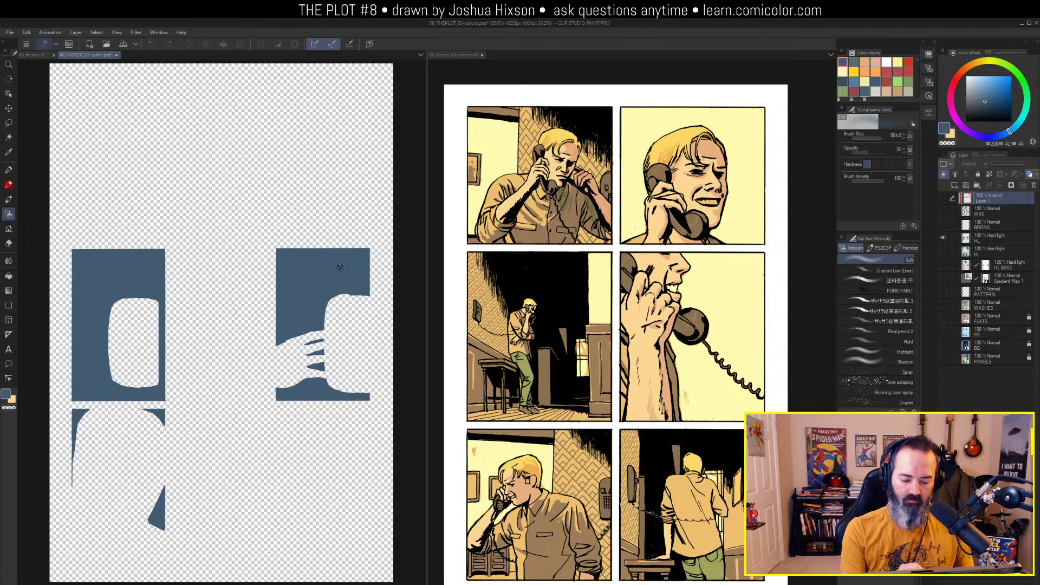
alt+click(944, 238)
click(756, 233)
Fill the first panel's background with the sampled blue on page 08's lower HL layer and clear the selection
key(g)
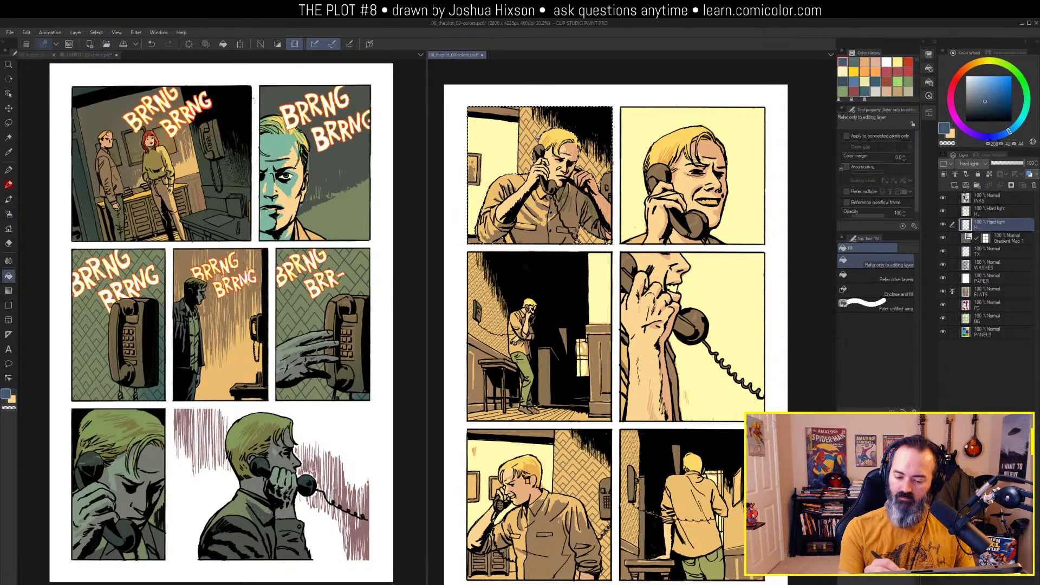
click(588, 155)
key(m)
key(ctrl+d)
scroll(615, 336, up, 1)
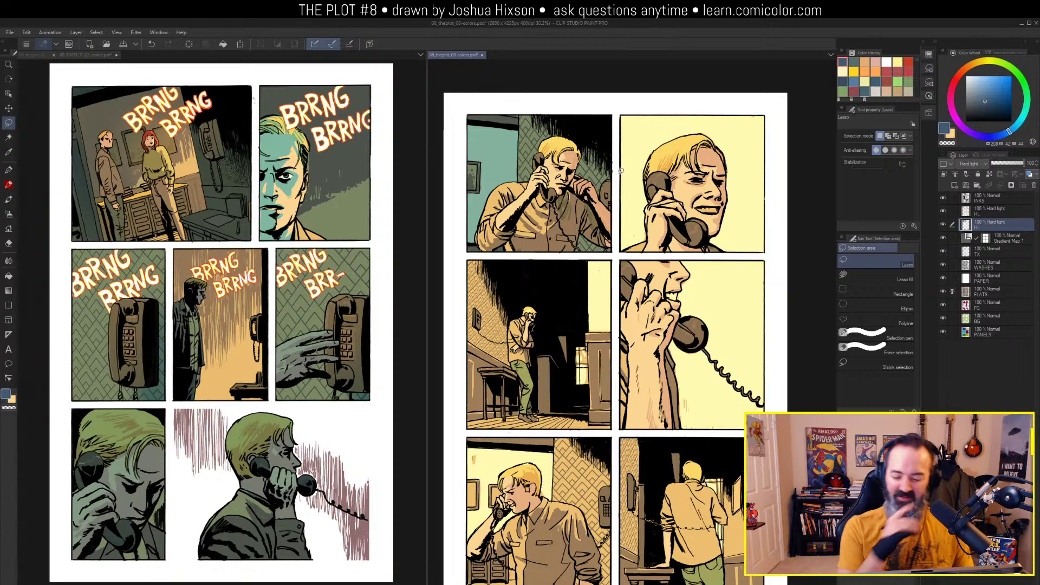
Select the man's teeth using the FLATS layer, color them pale yellow on the upper HL layer, and raise the luminosity
drag(732, 211, 716, 202)
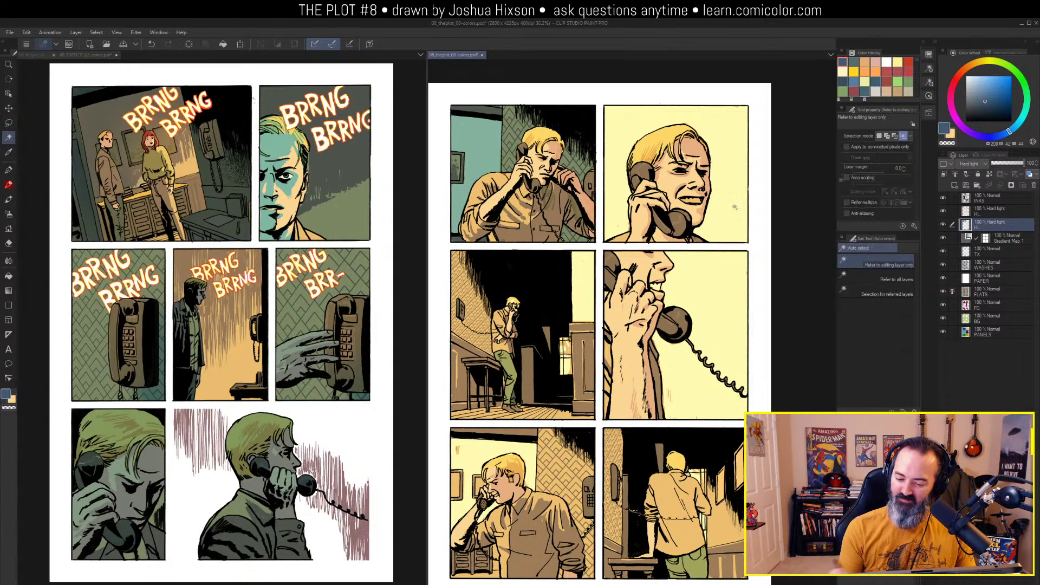
key(w)
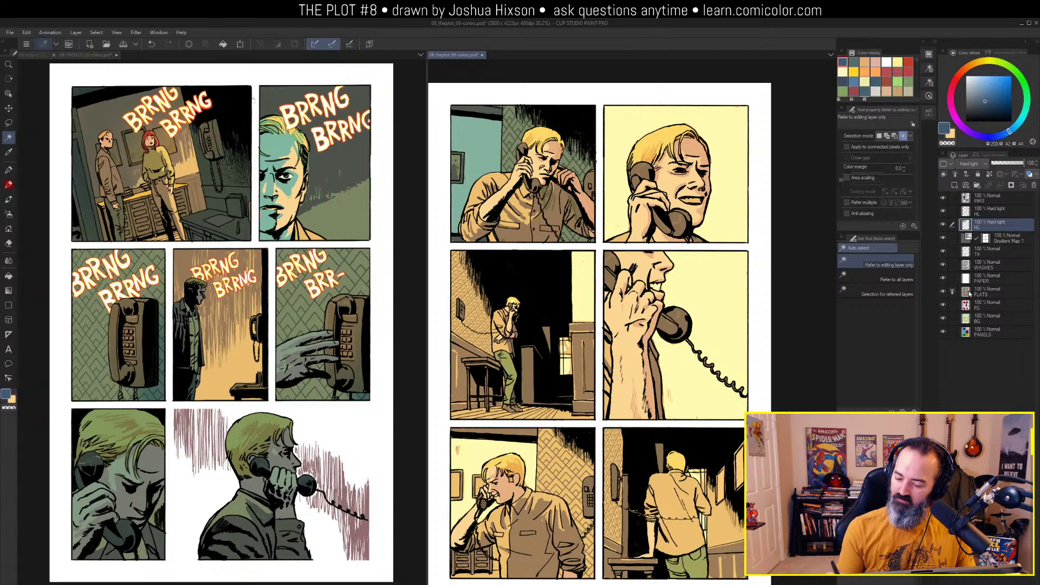
click(992, 292)
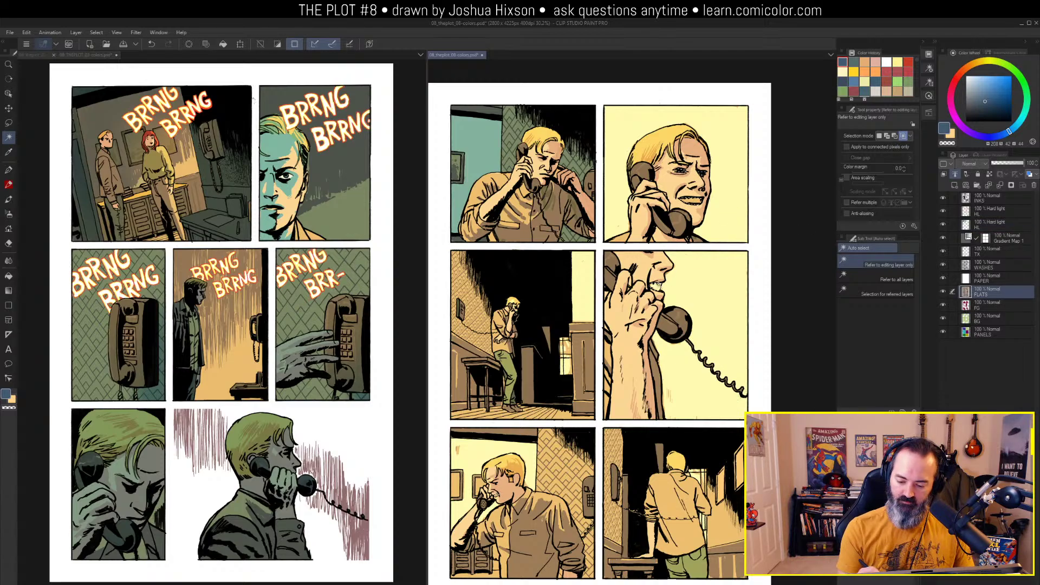
alt+click(653, 289)
click(970, 212)
key(m)
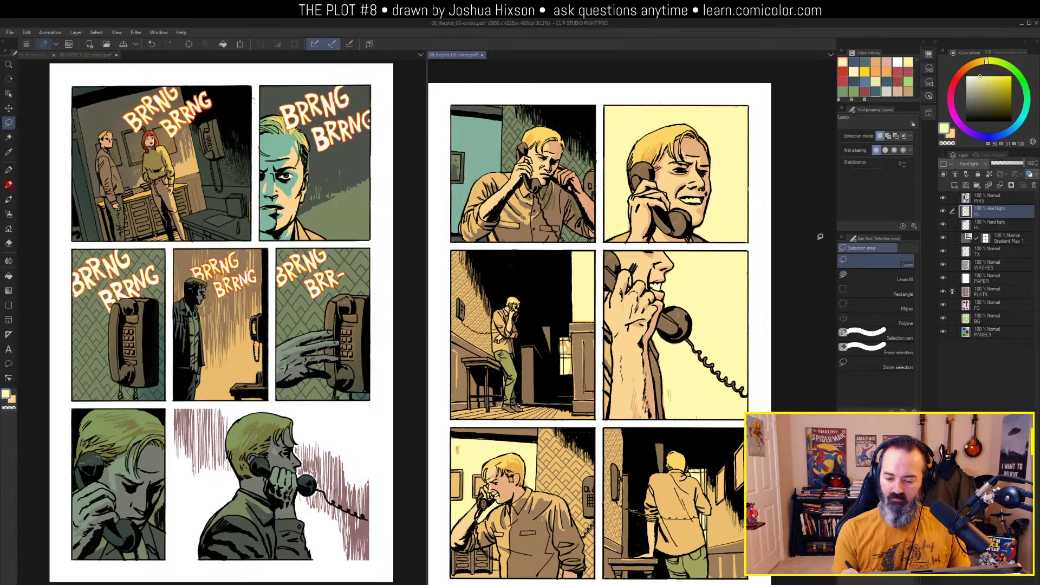
key(ctrl+u)
click(803, 179)
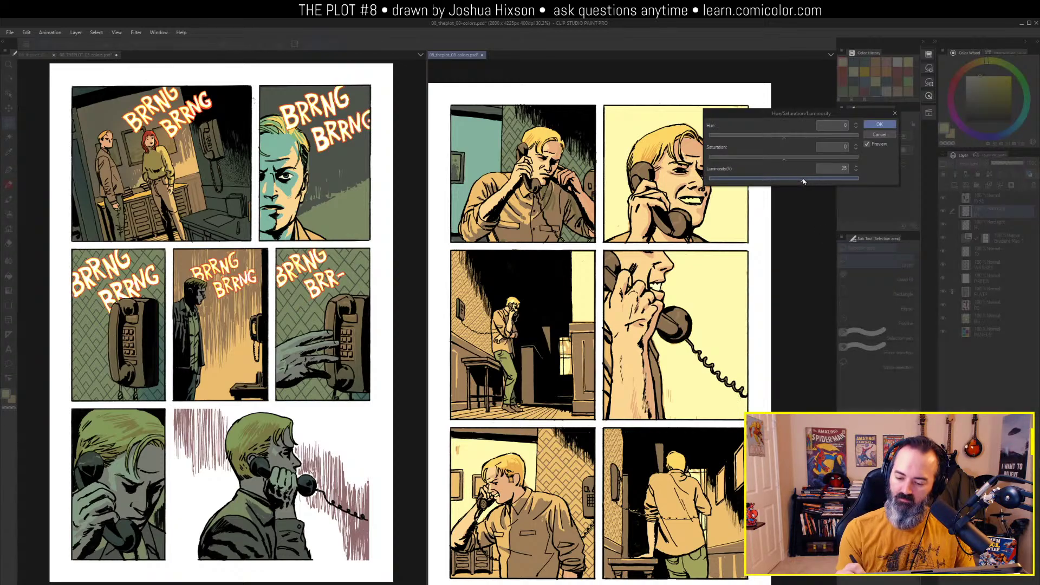
click(879, 124)
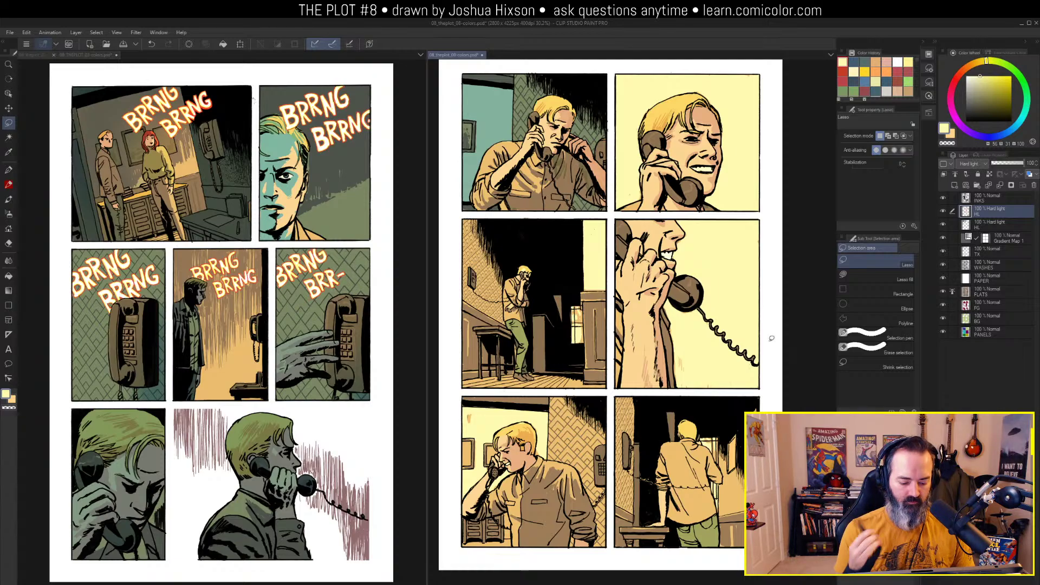
Compare pages 02 and 03, select the man's shirt from the FLATS layer, and fill it with muted yellow on the lower HL layer
click(36, 55)
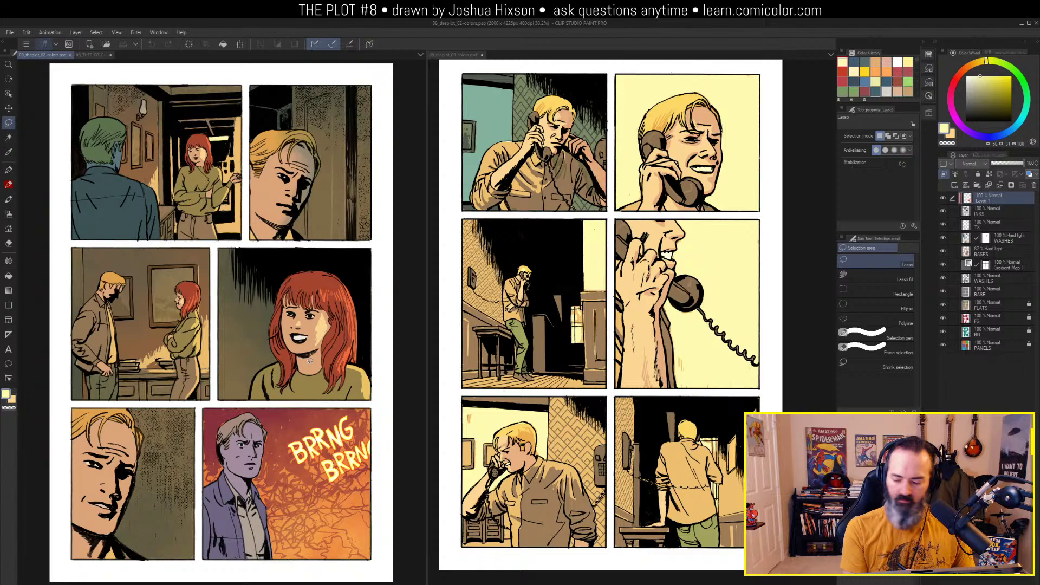
click(91, 54)
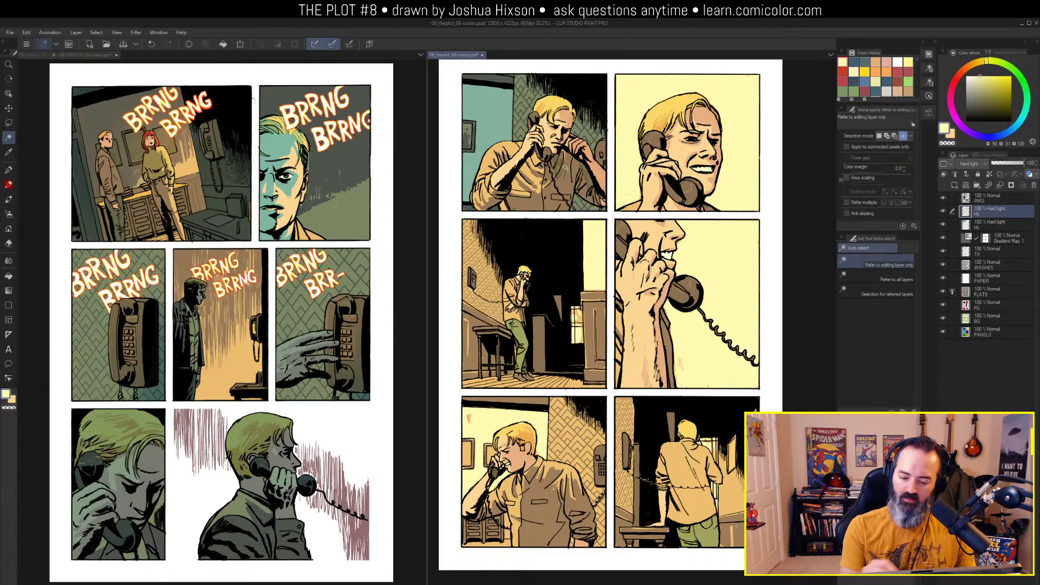
key(w)
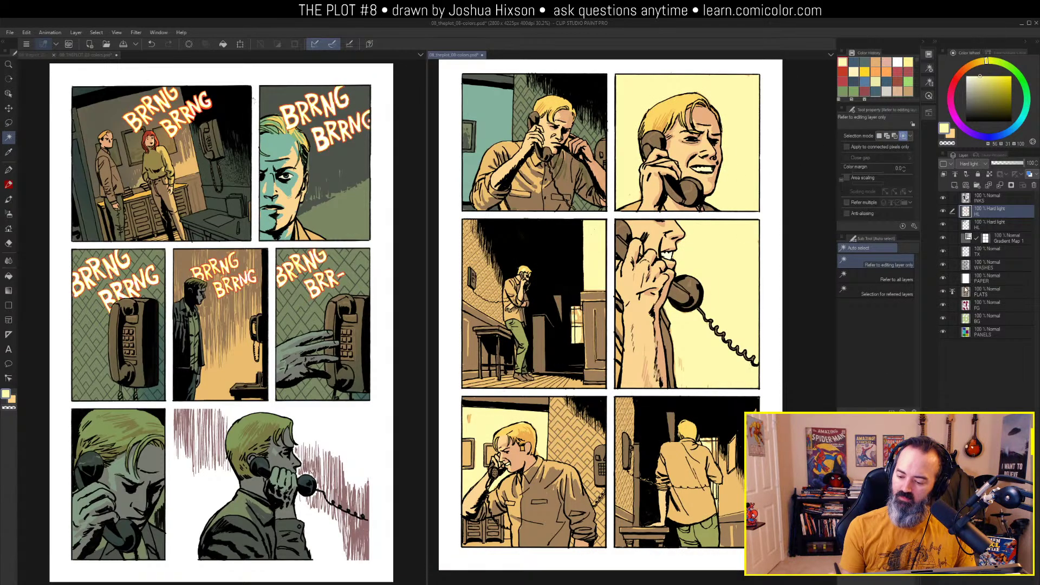
key(ctrl+m)
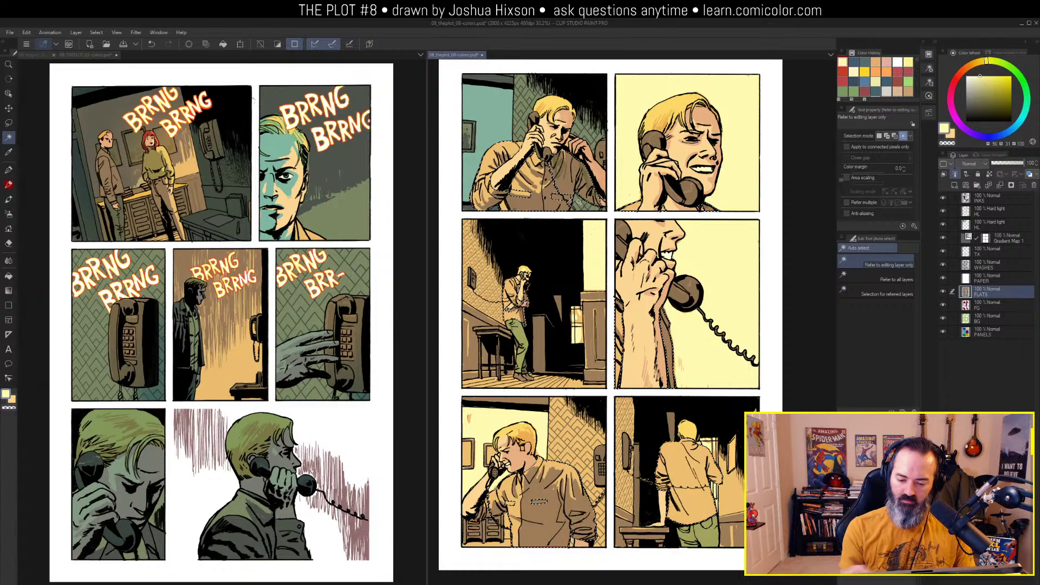
key(q)
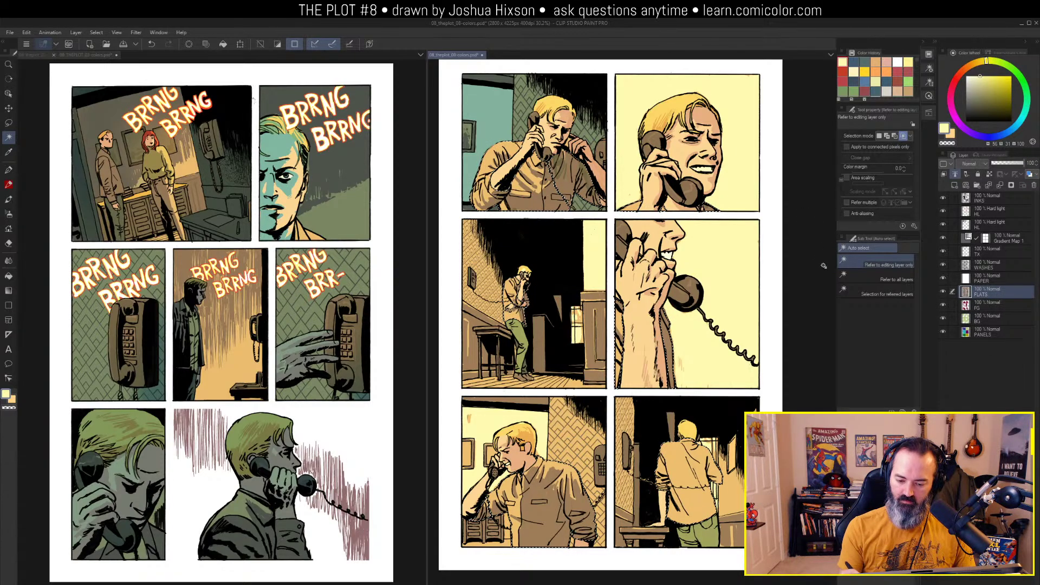
click(990, 225)
click(980, 83)
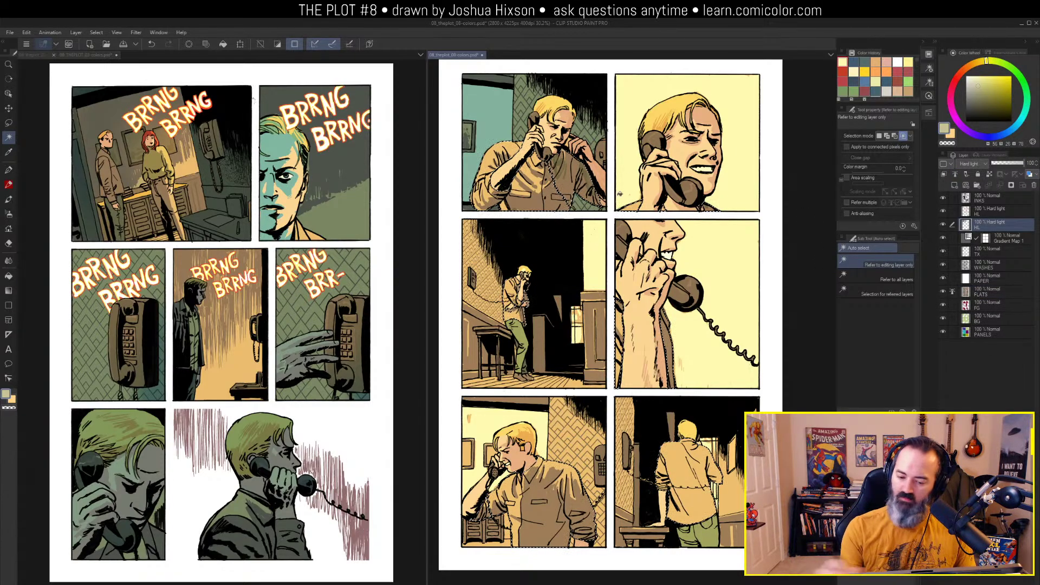
key(g)
click(583, 181)
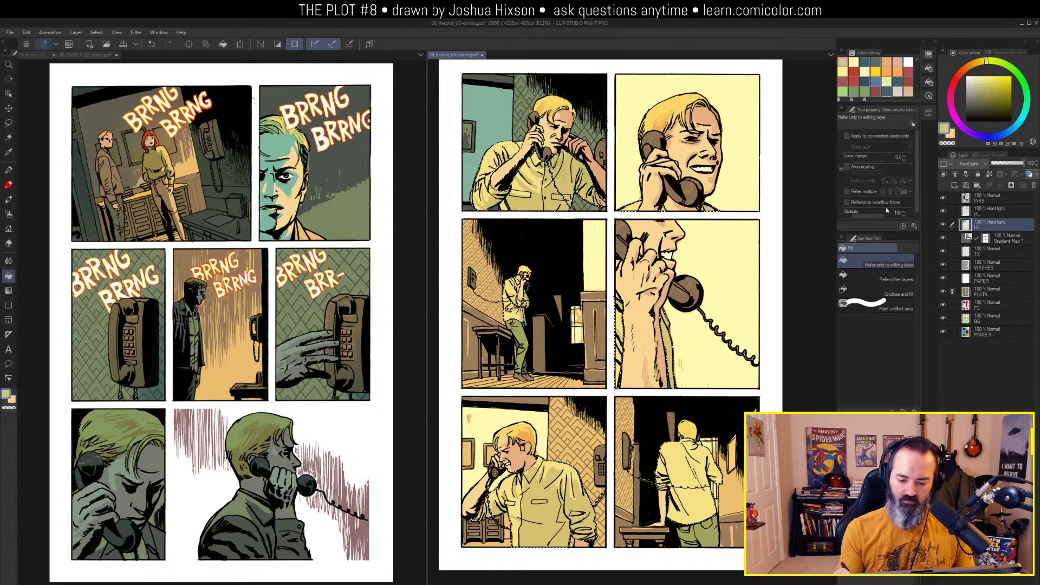
Shift the shirt color's hue slightly, reduce its saturation to about -41, and clear the selection
key(ctrl+u)
drag(785, 139, 779, 141)
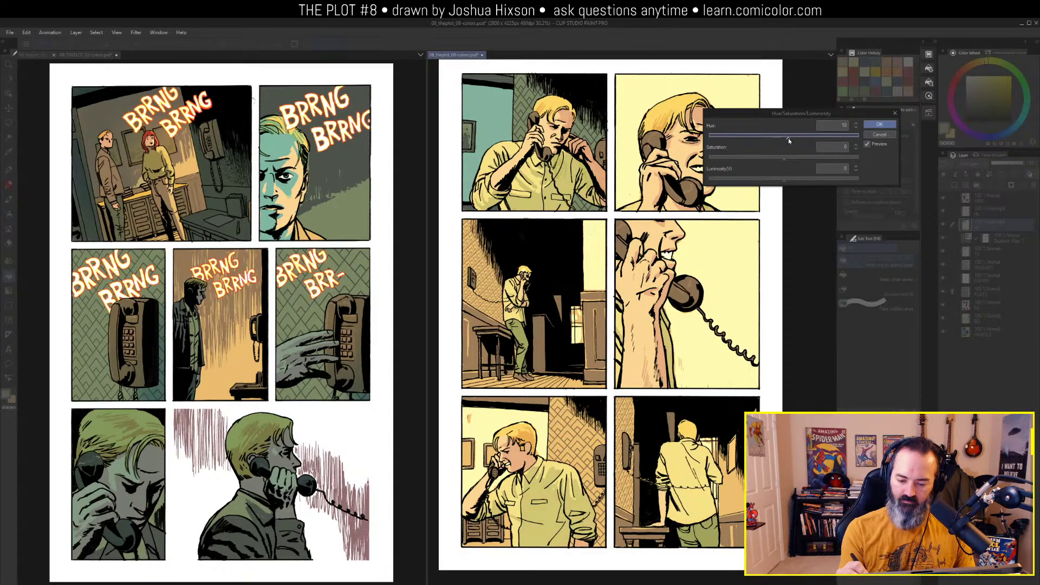
drag(784, 157, 772, 158)
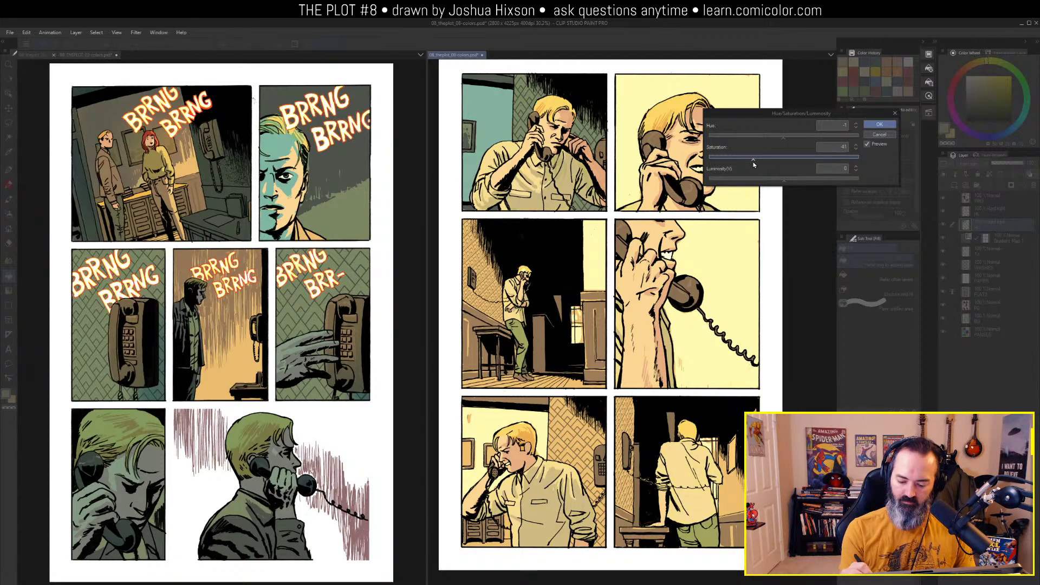
click(879, 125)
key(m)
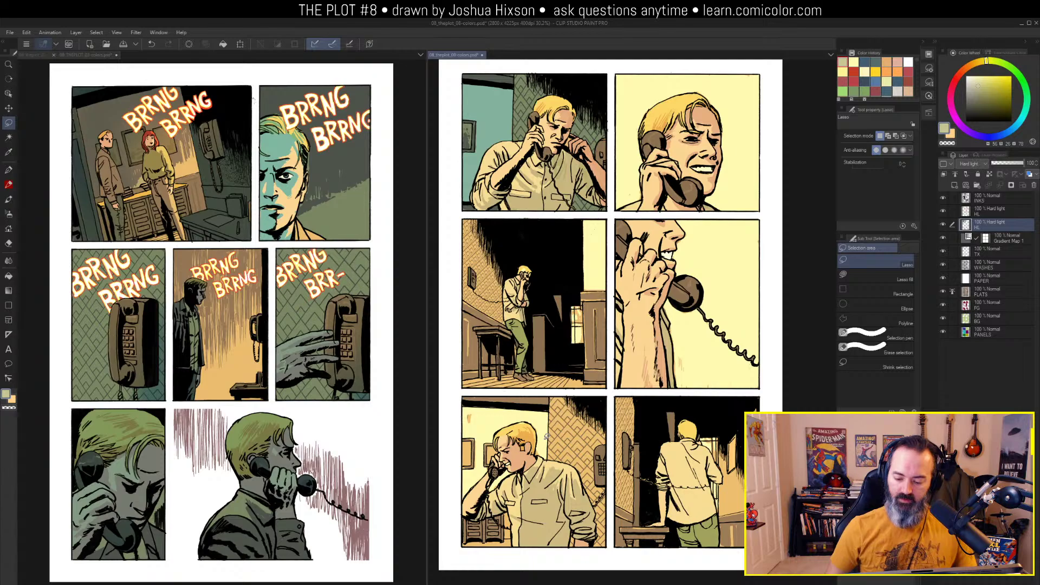
Select the flat background color across page 08 from the FLATS layer and lasso the third panel's bright doorway out of the selection
key(m)
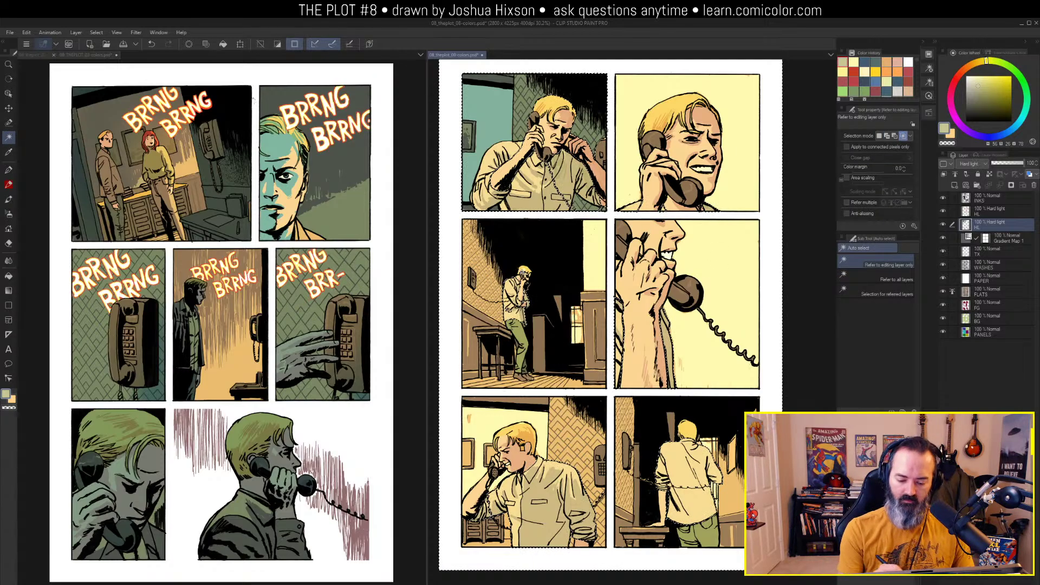
key(w)
click(953, 292)
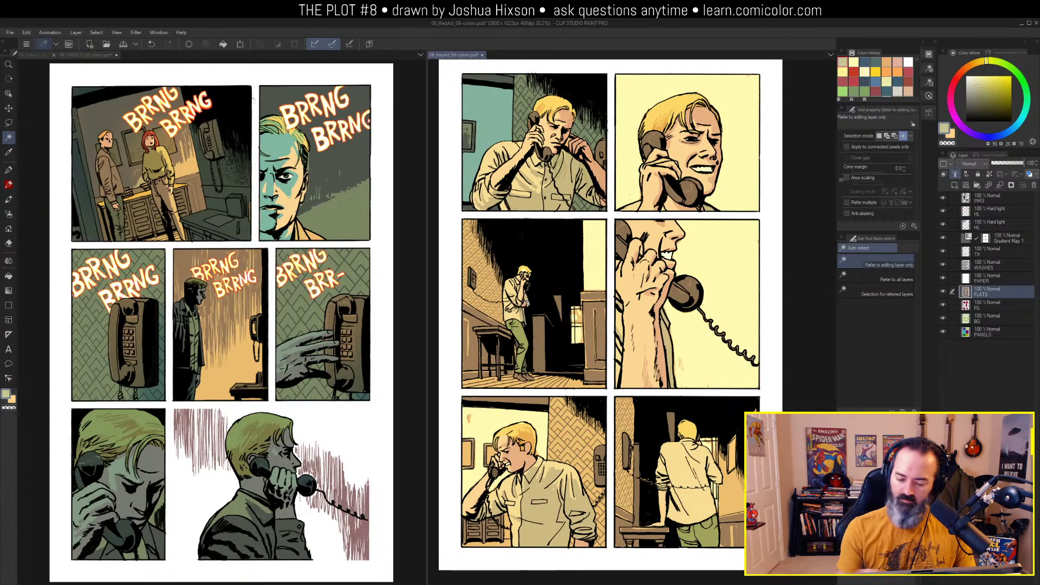
click(727, 248)
key(q)
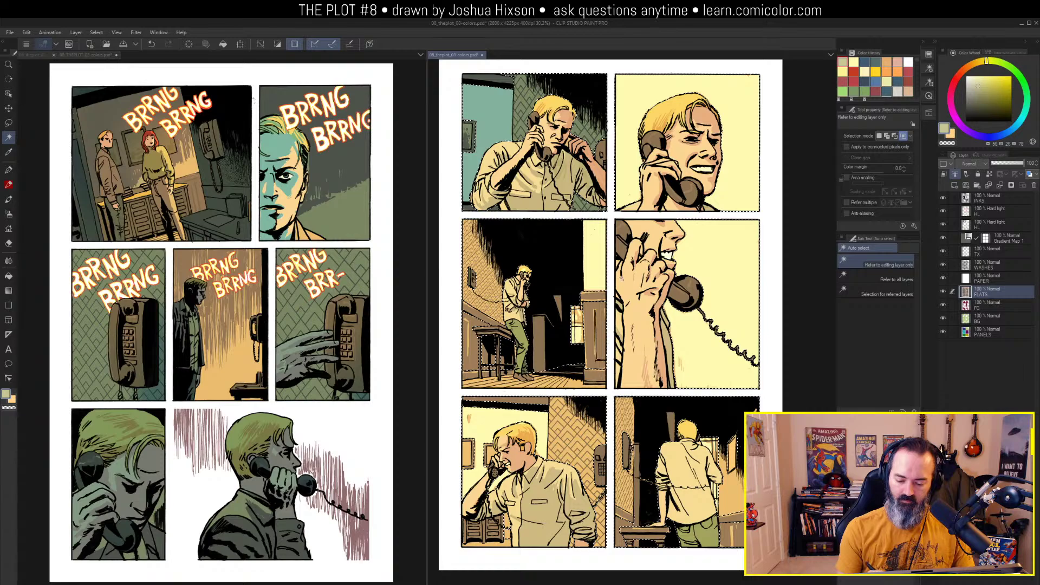
key(m)
scroll(582, 290, up, 1)
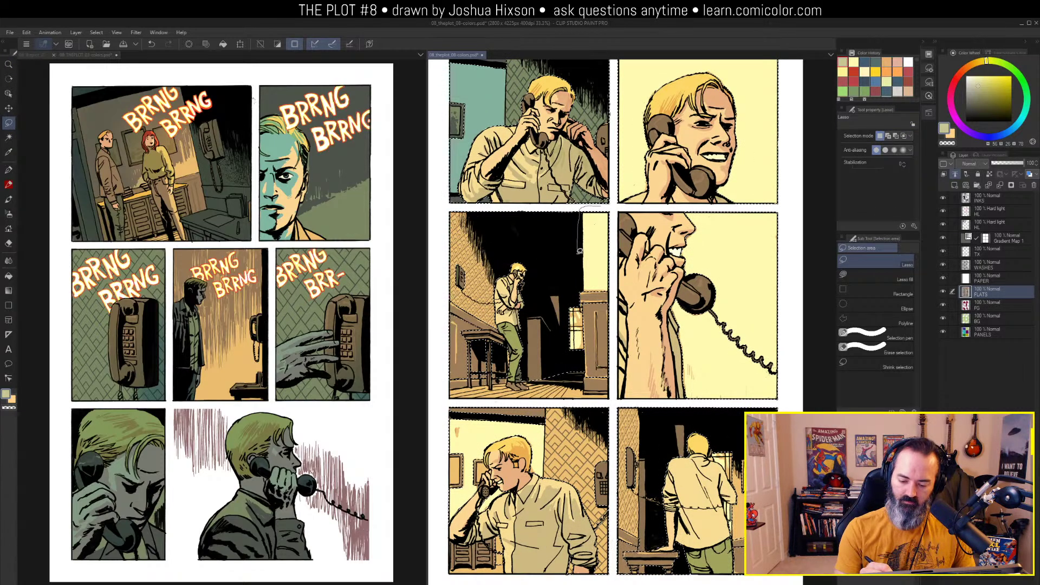
key(w)
key(ctrl+d)
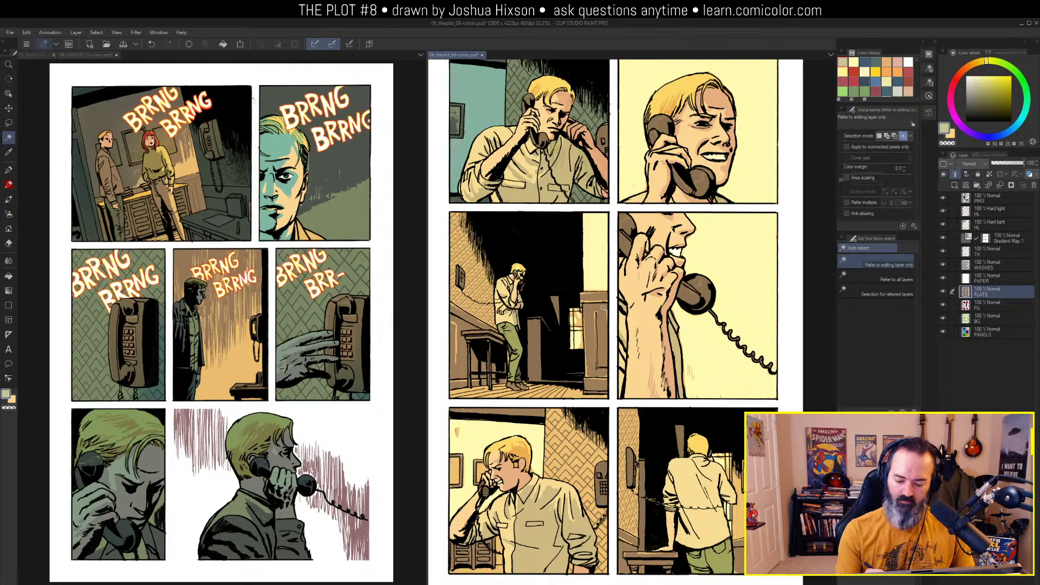
click(597, 325)
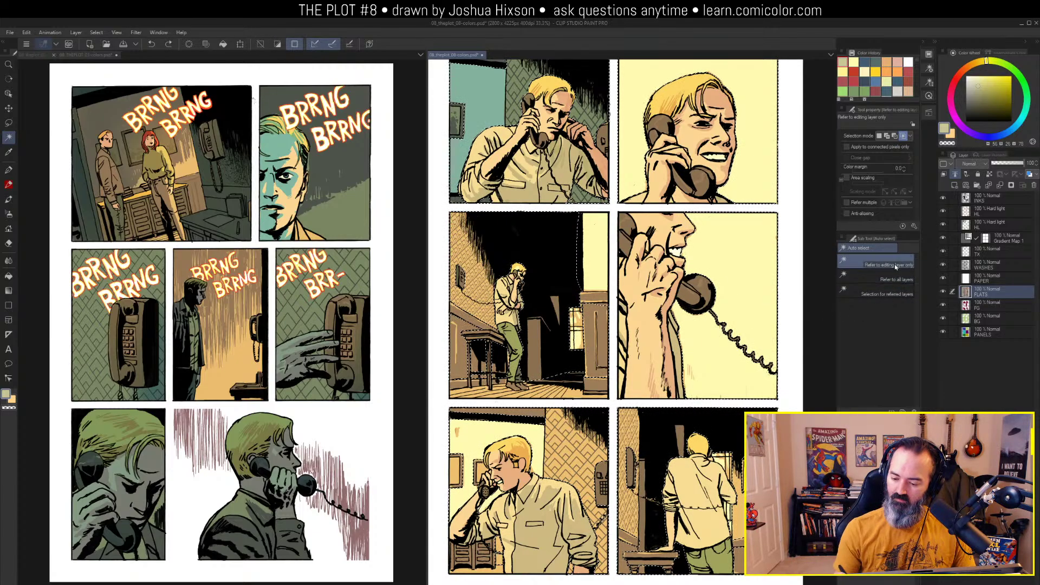
Check the FLATS layer on its own and lasso the third panel's wood paneling beside the doorway out of the selection
alt+click(944, 292)
alt+click(944, 292)
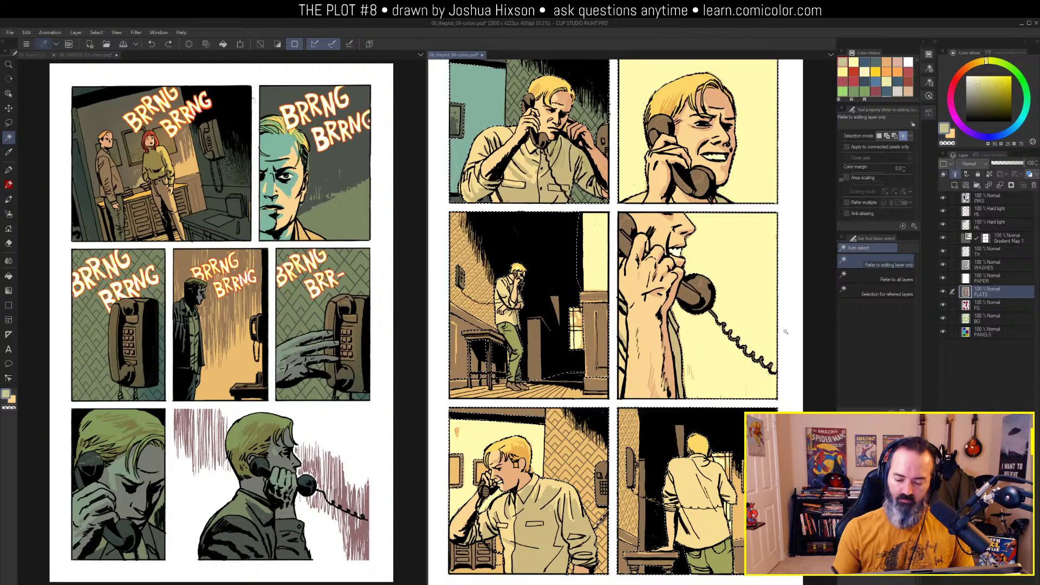
click(611, 321)
click(612, 321)
drag(612, 322, 607, 236)
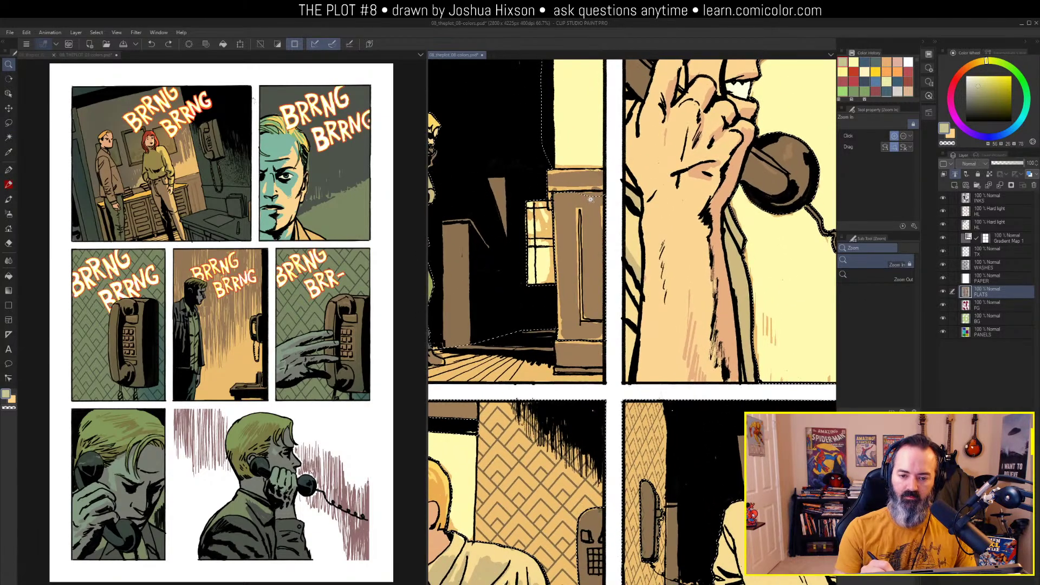
click(587, 166)
key(m)
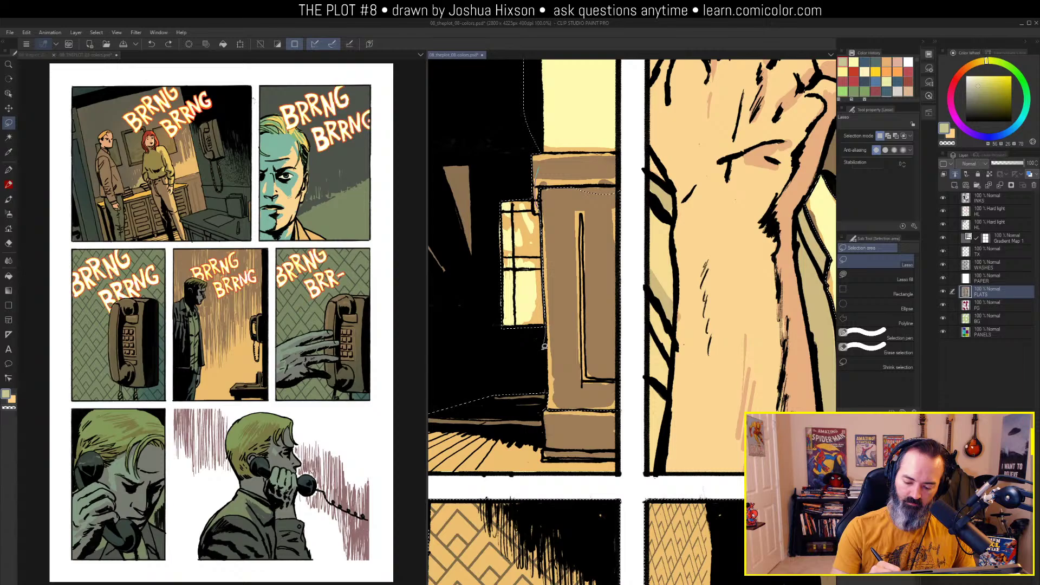
drag(621, 126, 602, 130)
Check the selection in Quick Mask, then limit it to the third panel using the PANELS layer
key(z)
alt+click(674, 238)
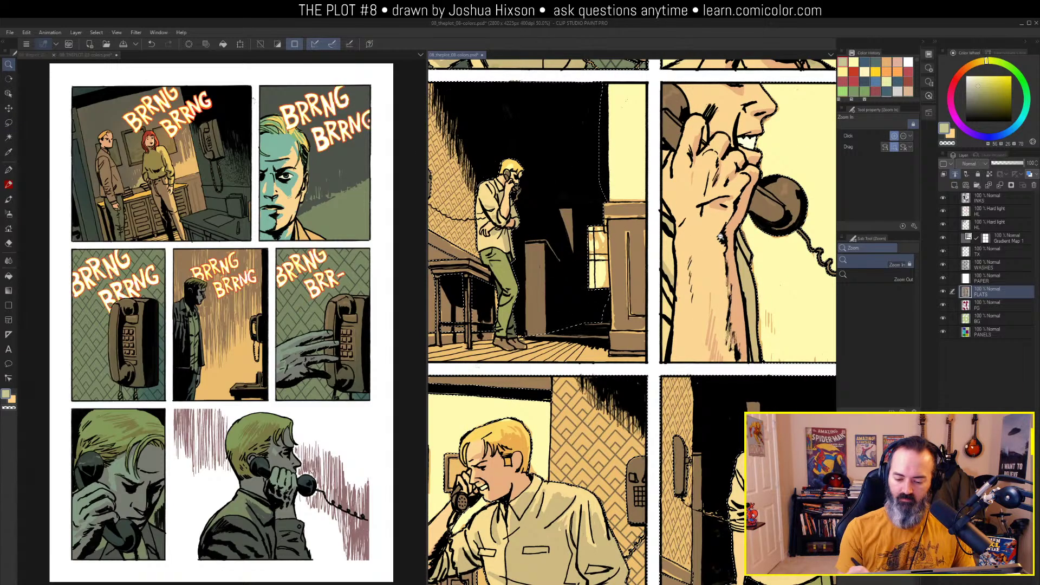
alt+click(720, 238)
drag(729, 202, 727, 242)
key(q)
key(q)
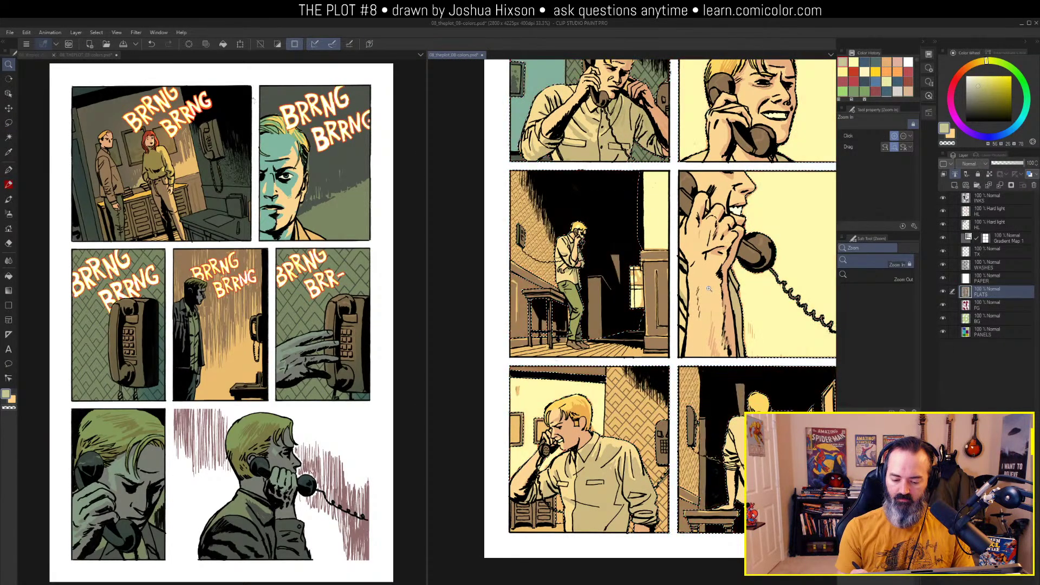
key(w)
key(q)
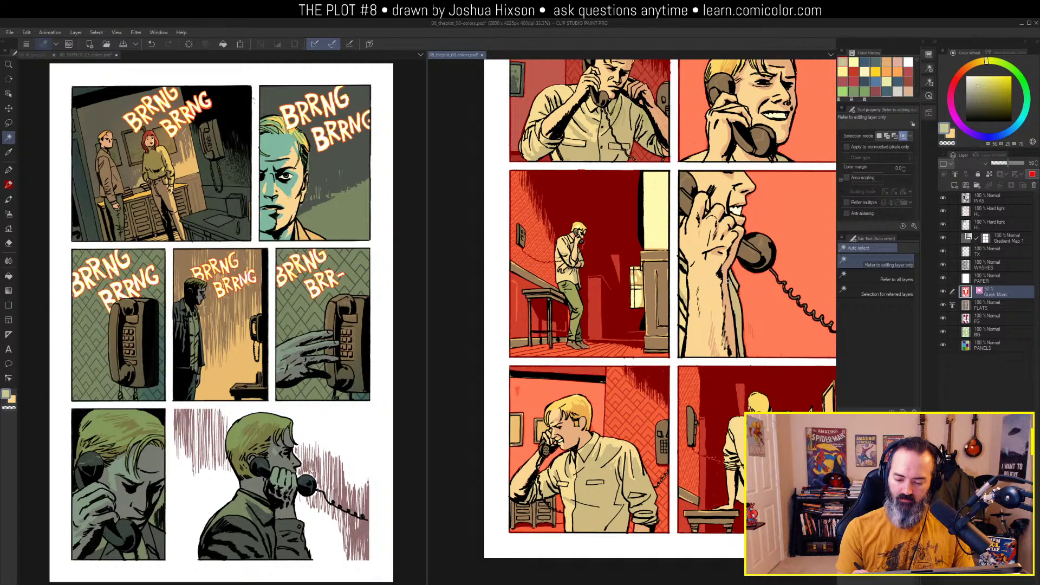
key(q)
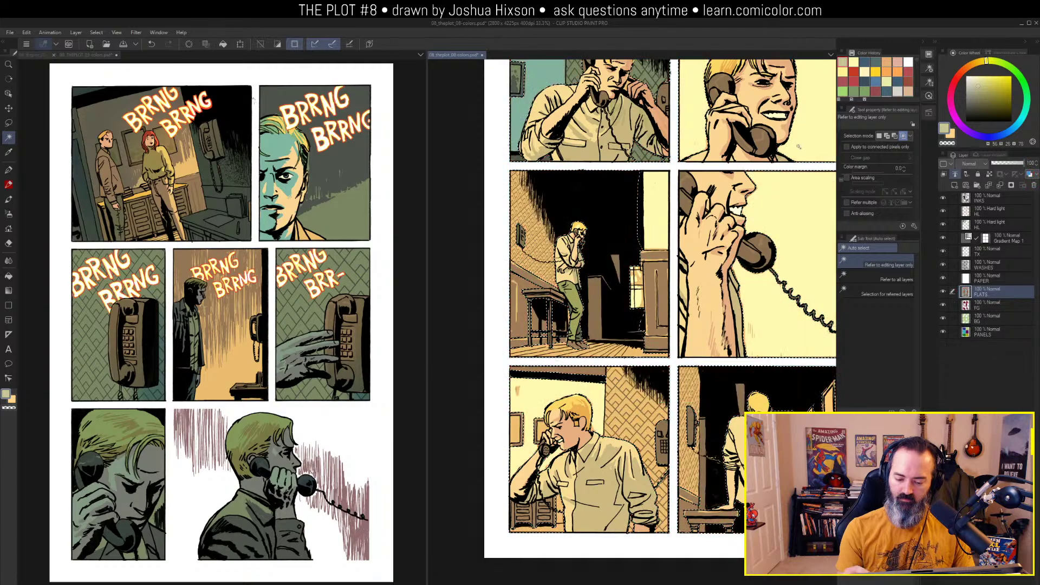
click(970, 334)
click(602, 266)
drag(601, 271, 587, 346)
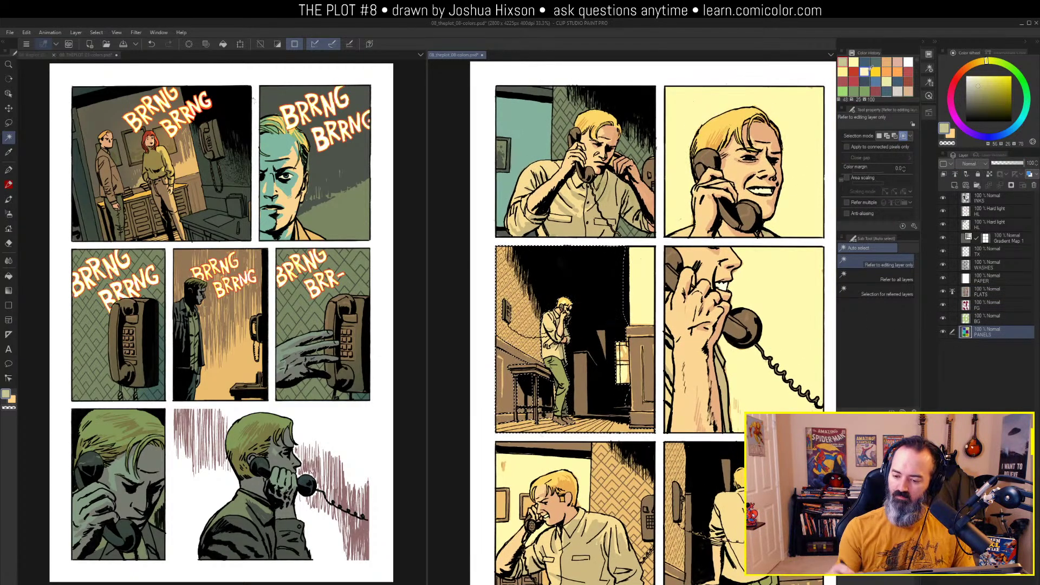
Sample the first panel's background blue from the isolated lower HL layer and hide the selection outline
alt+click(944, 224)
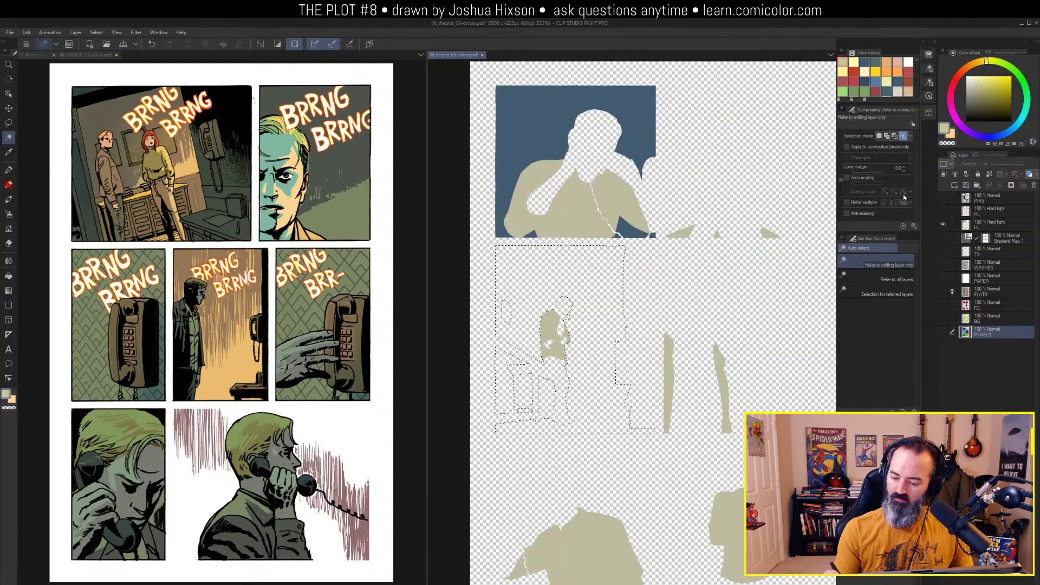
alt+click(943, 225)
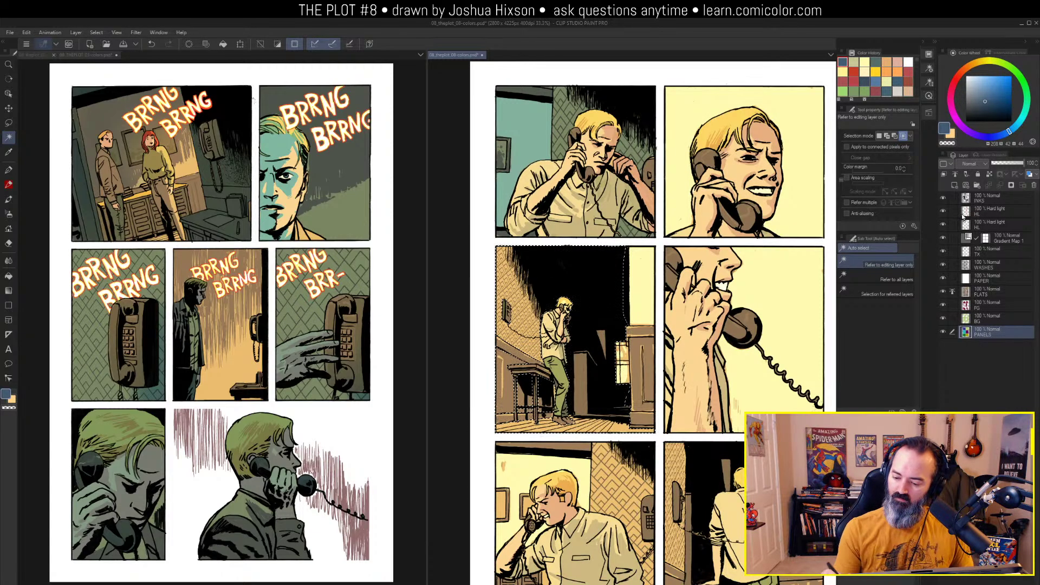
key(ctrl+d)
Try painting the sampled blue over the third panel with the PURE PAINT brush on the PANELS layer
key(b)
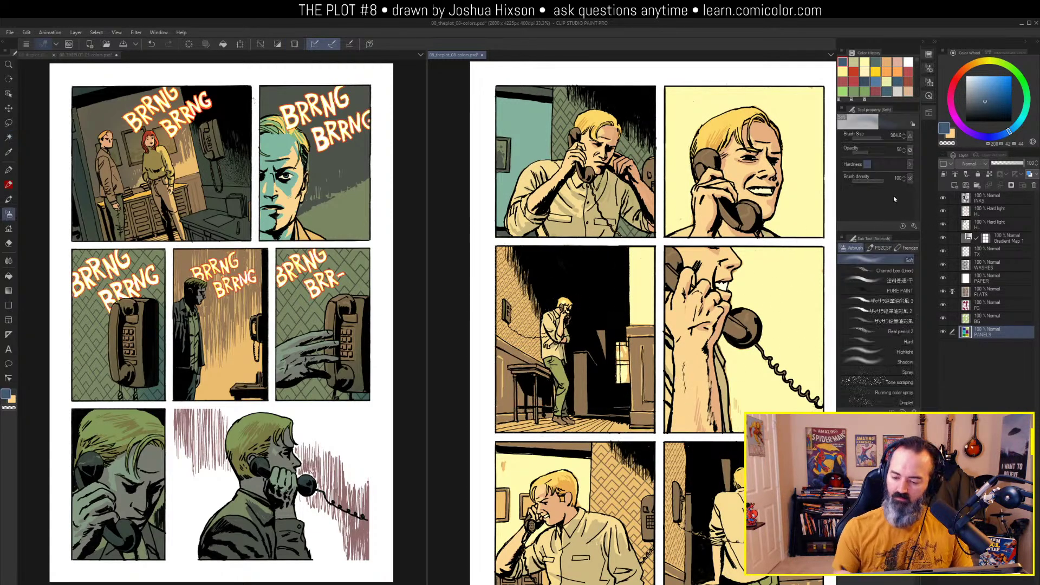
click(909, 248)
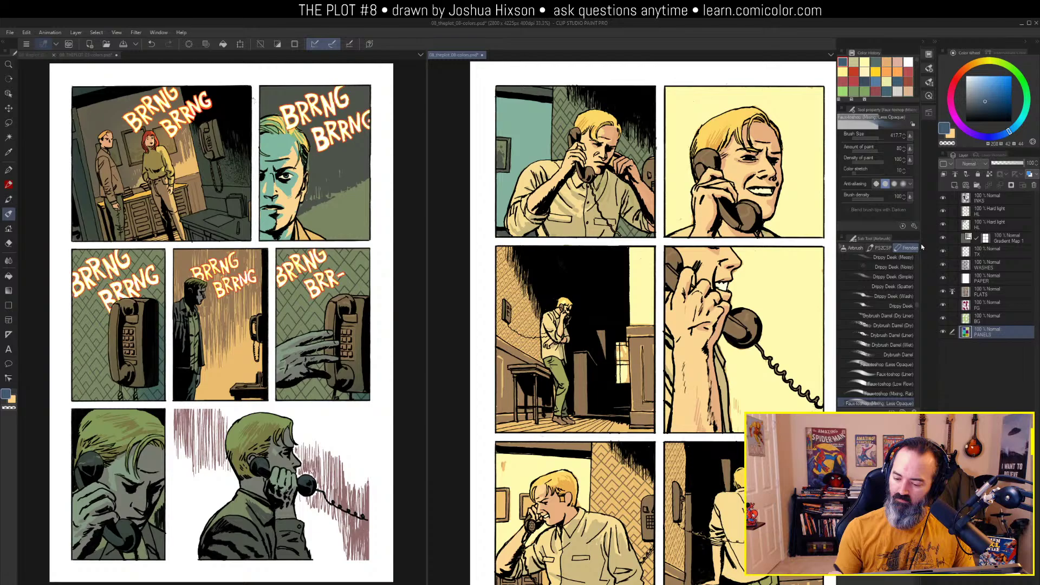
click(855, 248)
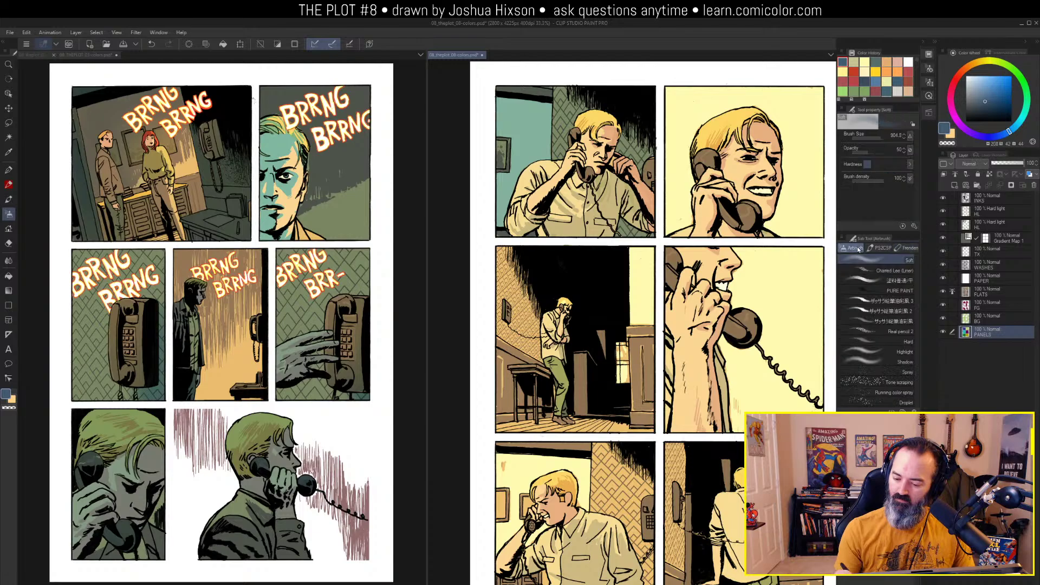
click(902, 291)
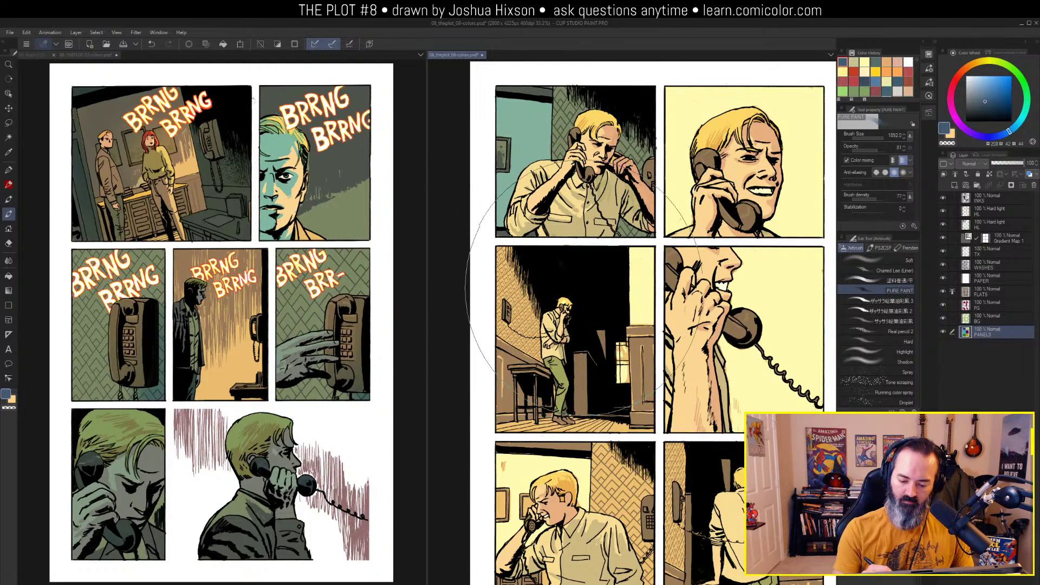
drag(583, 288, 507, 273)
key(ctrl+z)
key(ctrl+z)
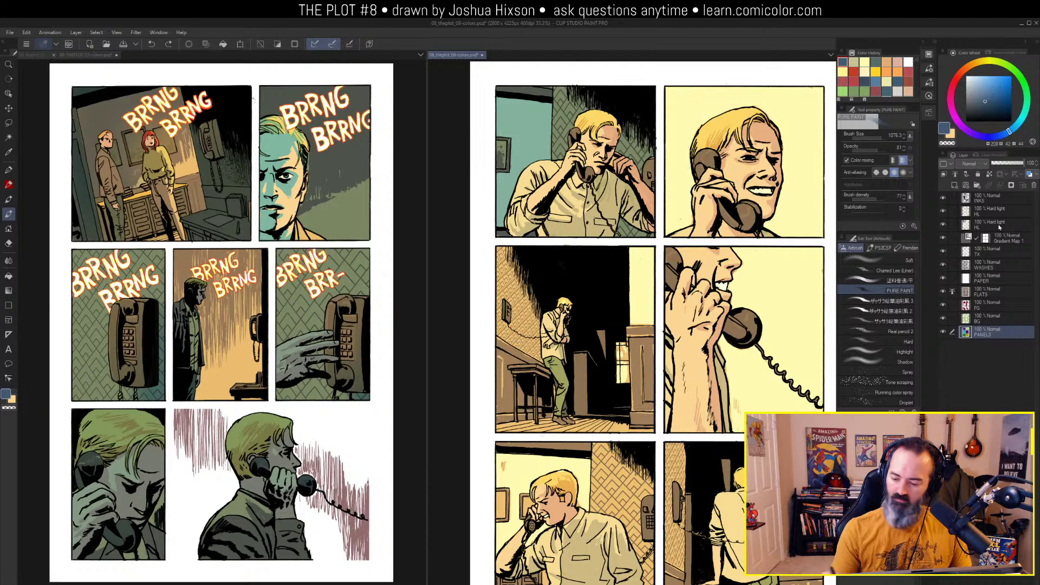
Airbrush the sampled blue softly over the third panel's upper wall on the upper HL layer, using a smaller Soft brush
click(978, 209)
click(969, 225)
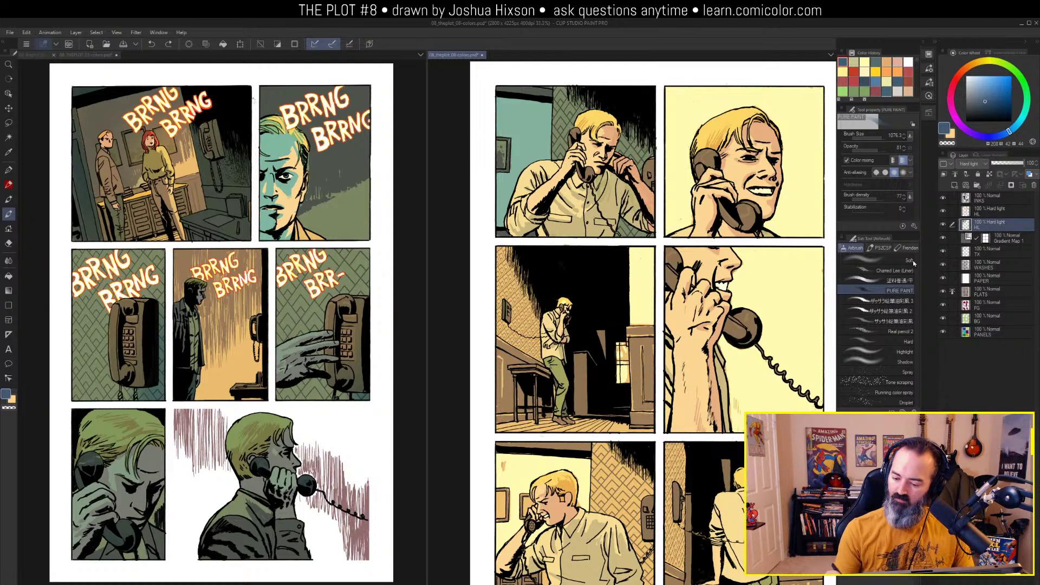
click(909, 260)
click(981, 210)
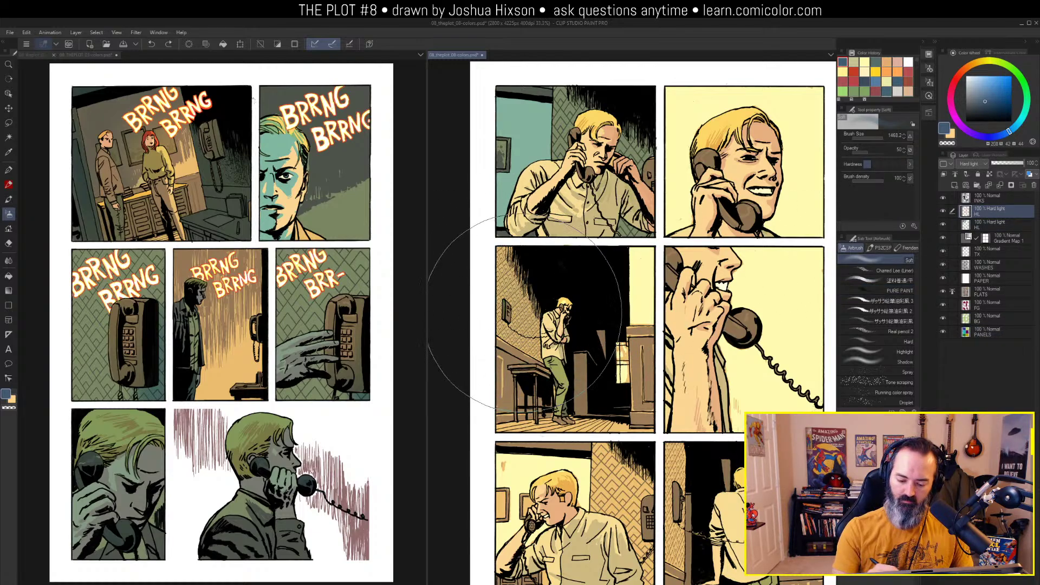
drag(477, 273, 434, 270)
key(ctrl+z)
key(bracketleft)
key(bracketleft)
key(bracketleft)
mouse_move(534, 253)
mouse_down()
mouse_move(594, 328)
mouse_move(604, 353)
mouse_move(596, 373)
mouse_move(614, 392)
mouse_move(536, 262)
mouse_move(578, 296)
mouse_move(583, 264)
mouse_move(604, 344)
mouse_move(526, 242)
mouse_up()
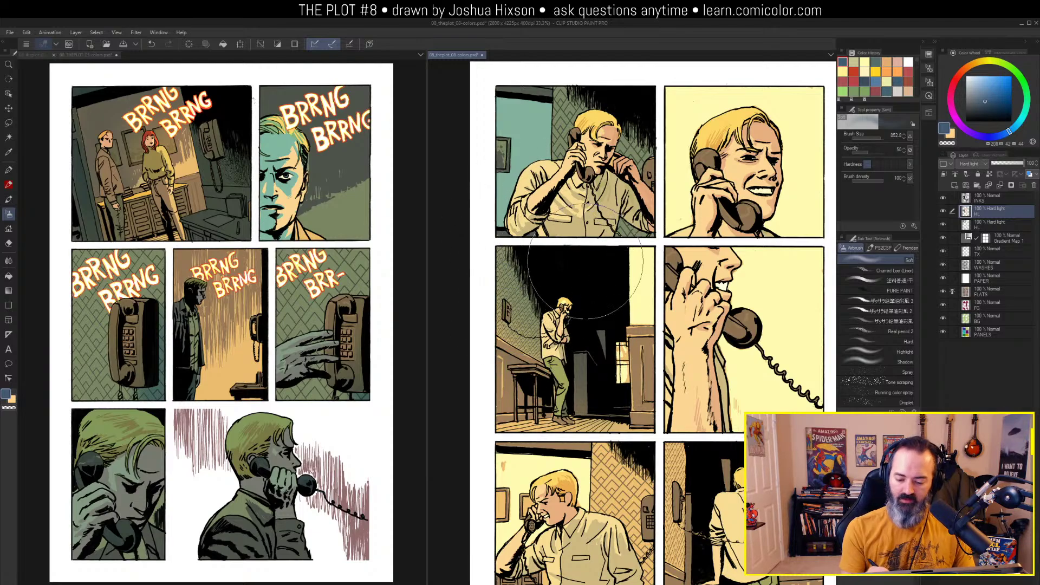
alt+click(736, 223)
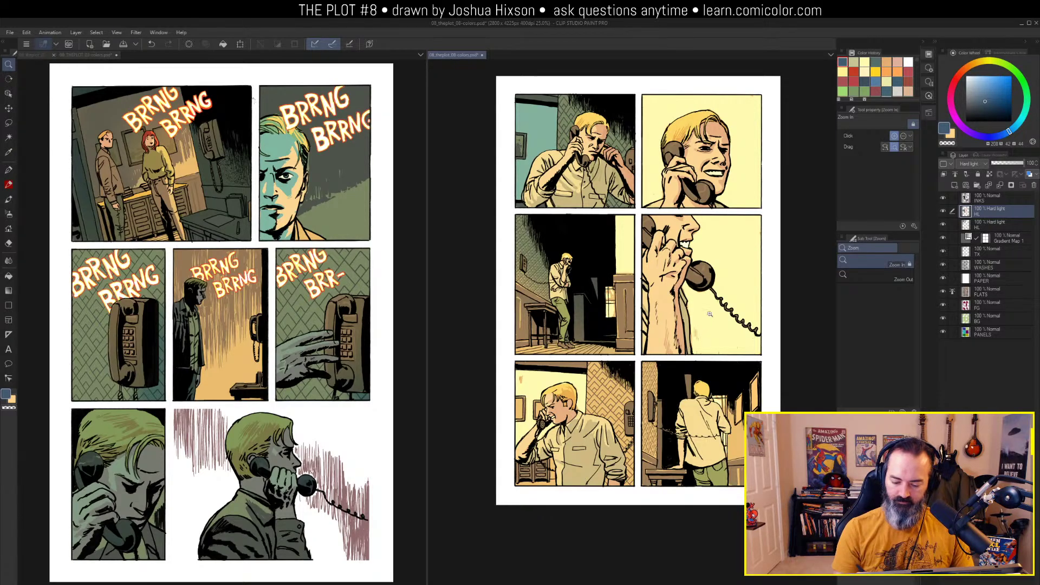
drag(710, 314, 700, 290)
Select the page background from the FLATS layer, check it in Quick Mask, and try limiting it to the bottom row using the PANELS layer
key(m)
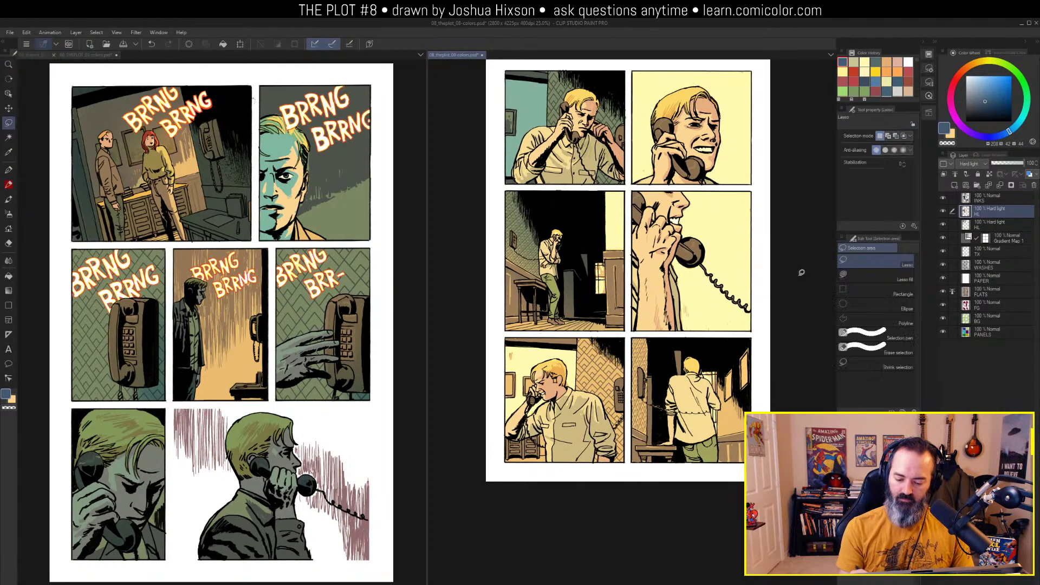
click(949, 295)
key(w)
click(709, 354)
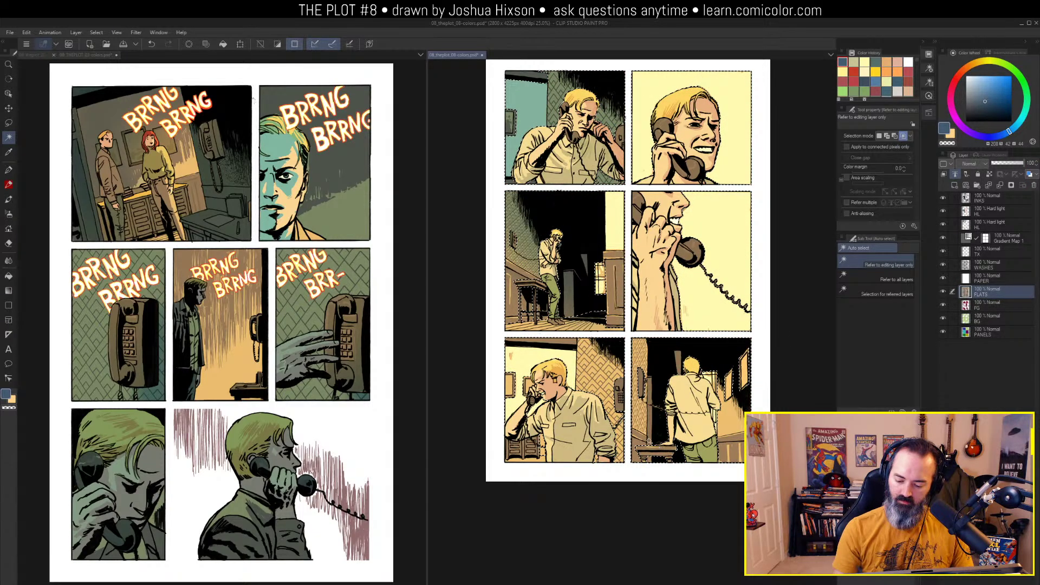
key(q)
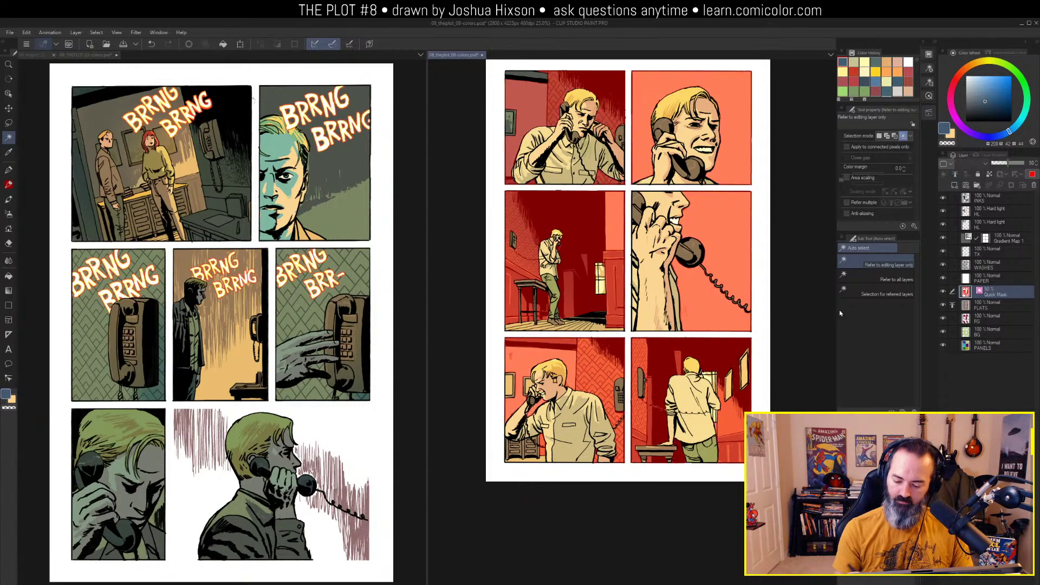
key(q)
click(997, 332)
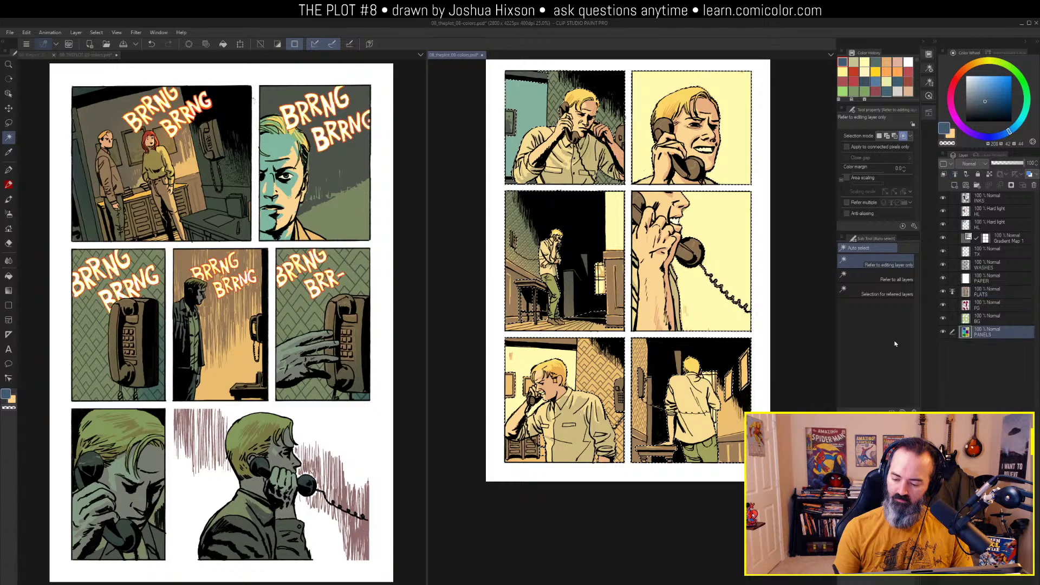
key(ctrl+d)
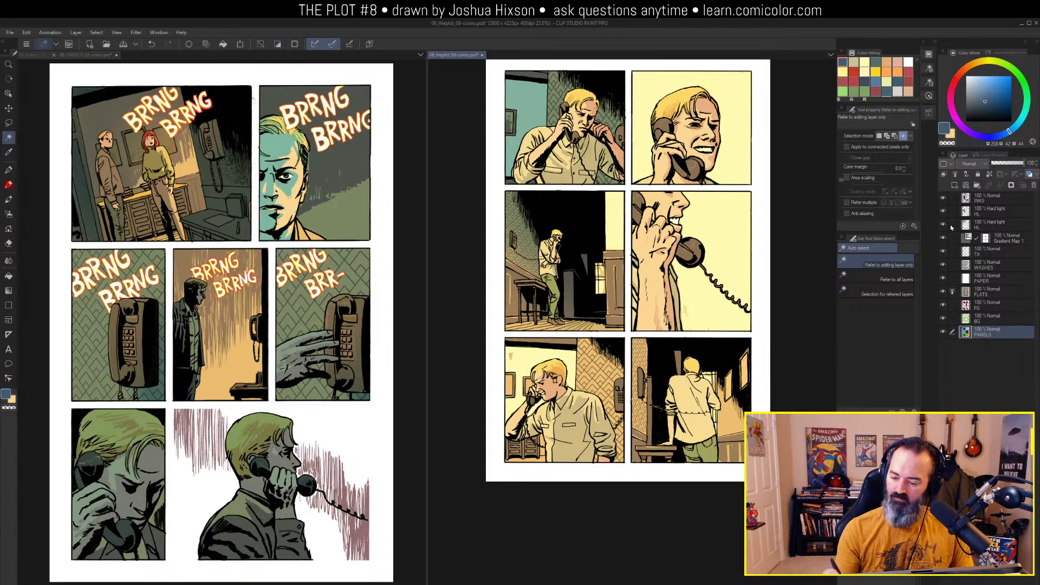
click(970, 227)
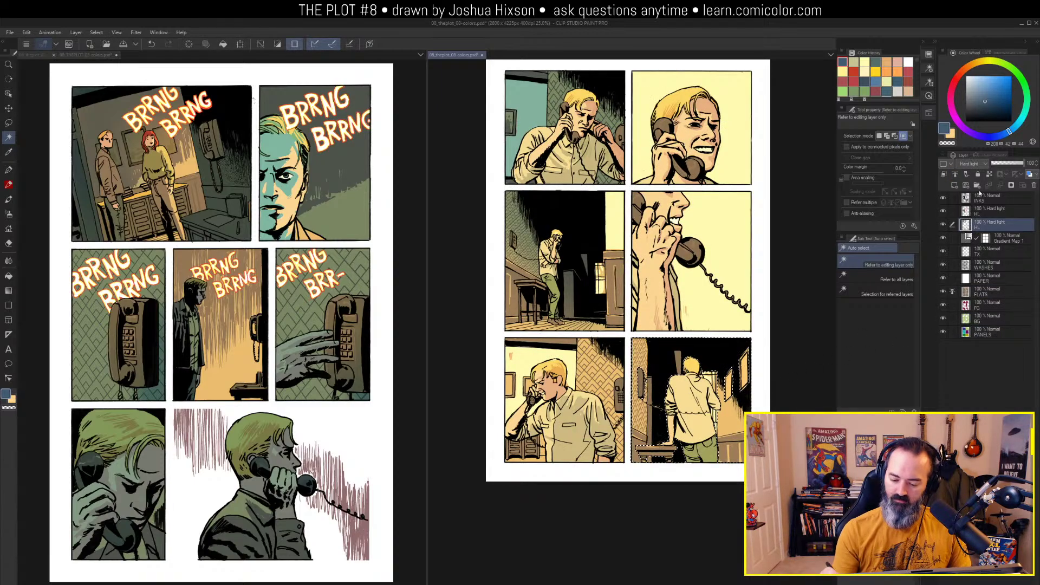
key(ctrl+d)
key(b)
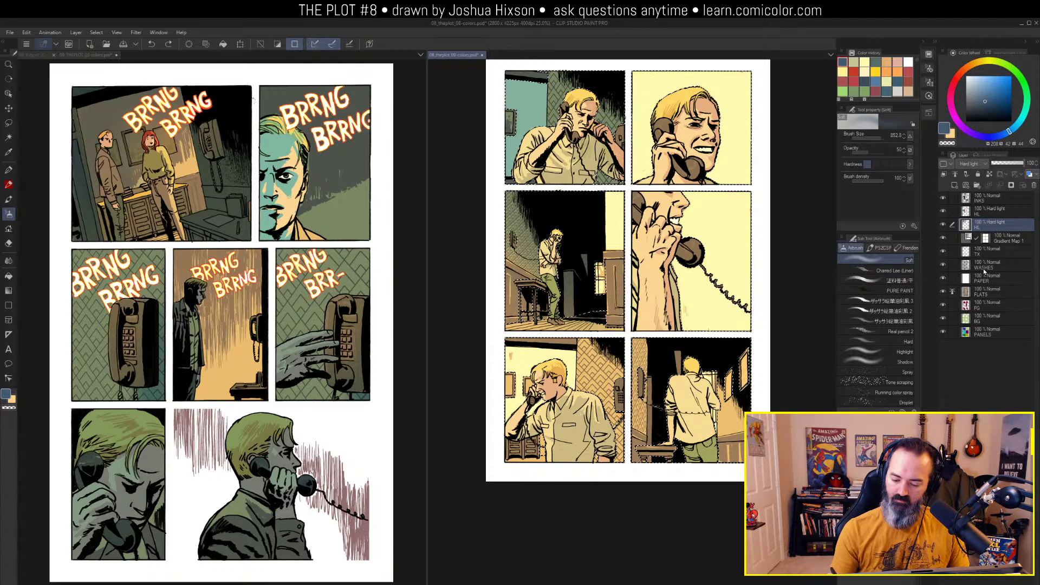
key(w)
click(747, 369)
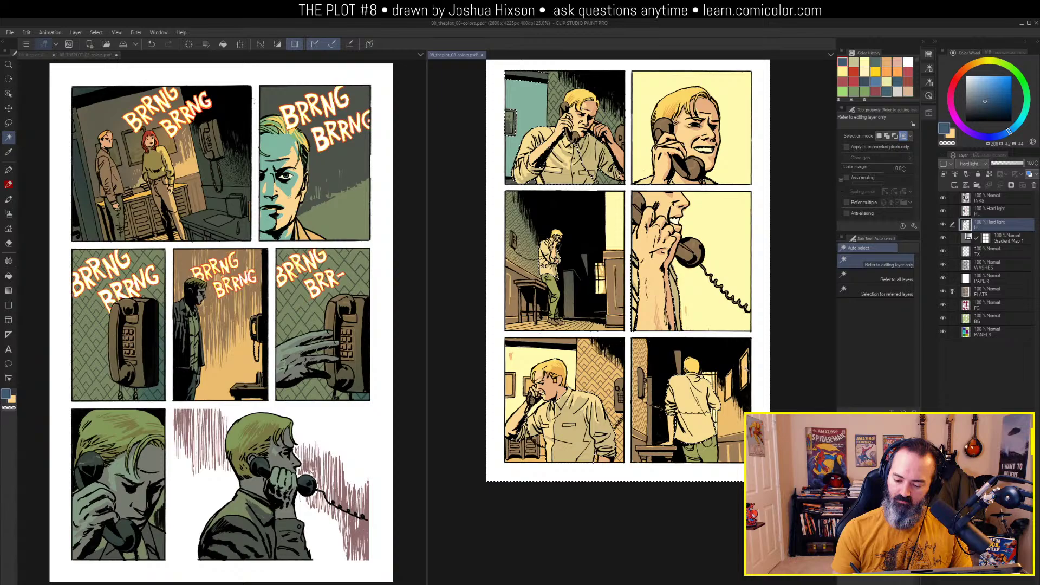
key(ctrl+z)
Select the panel background areas from the FLATS layer and check the selection in Quick Mask
click(988, 292)
click(746, 371)
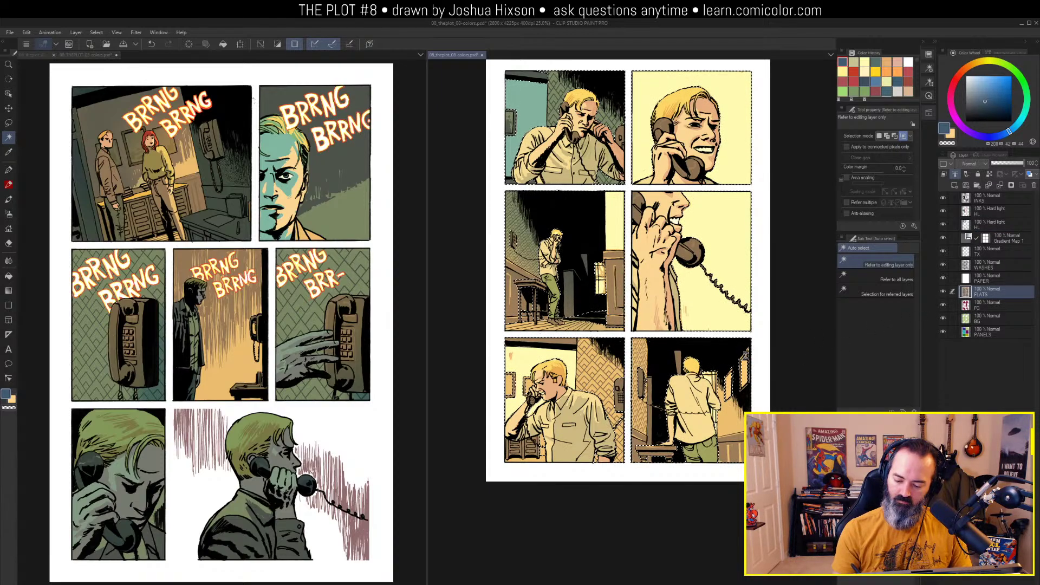
key(ctrl+m)
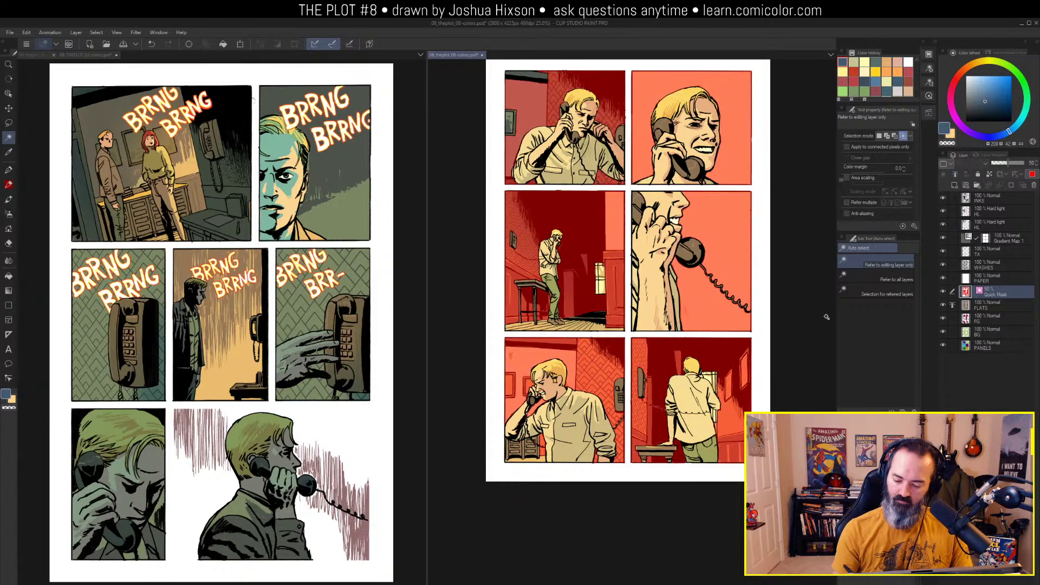
key(ctrl+m)
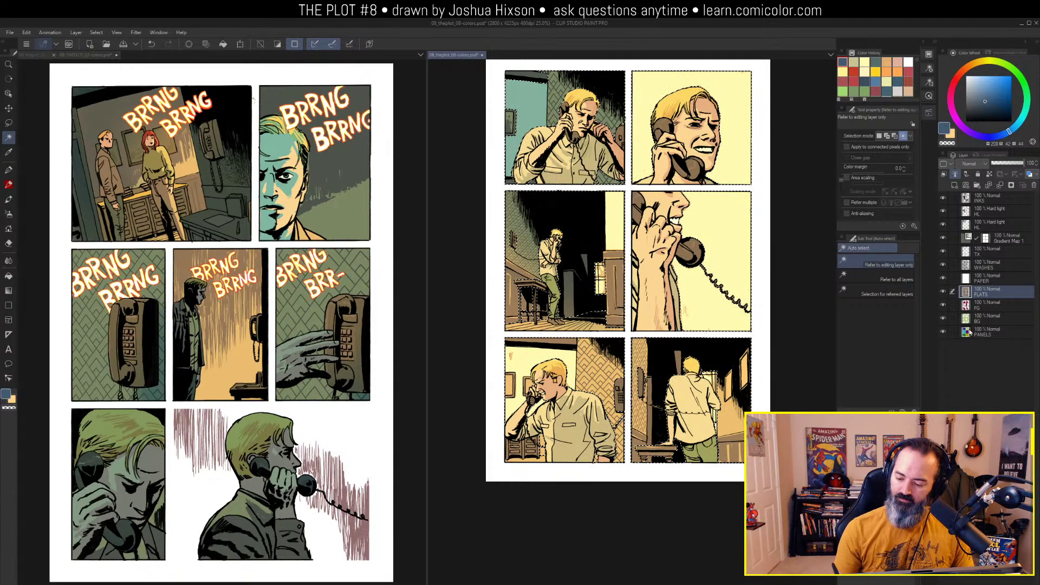
Airbrush the sampled blue softly over the sixth panel's background walls on the upper HL layer with the Soft brush
click(987, 332)
key(ctrl+d)
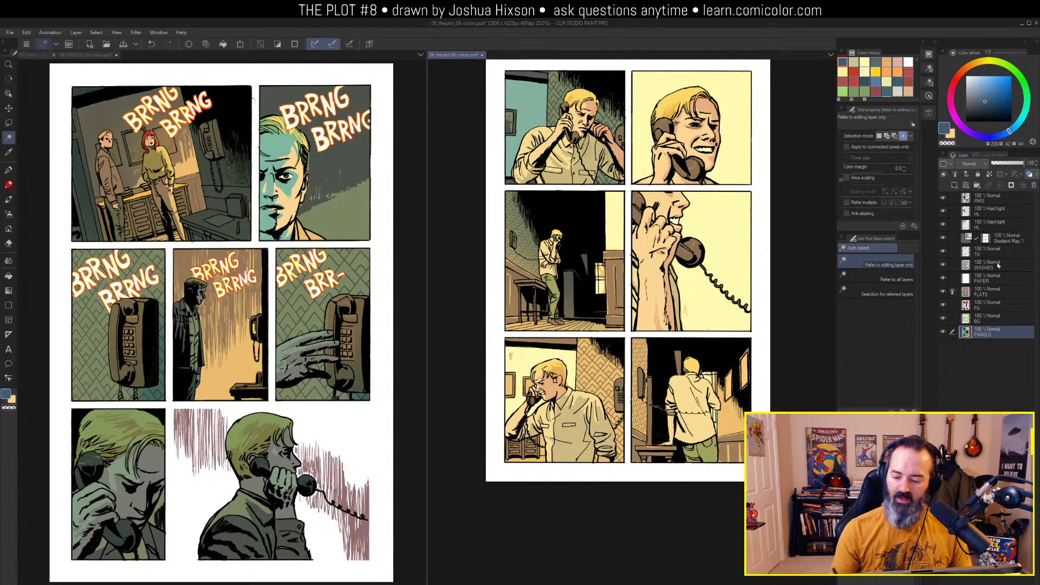
click(968, 214)
key(b)
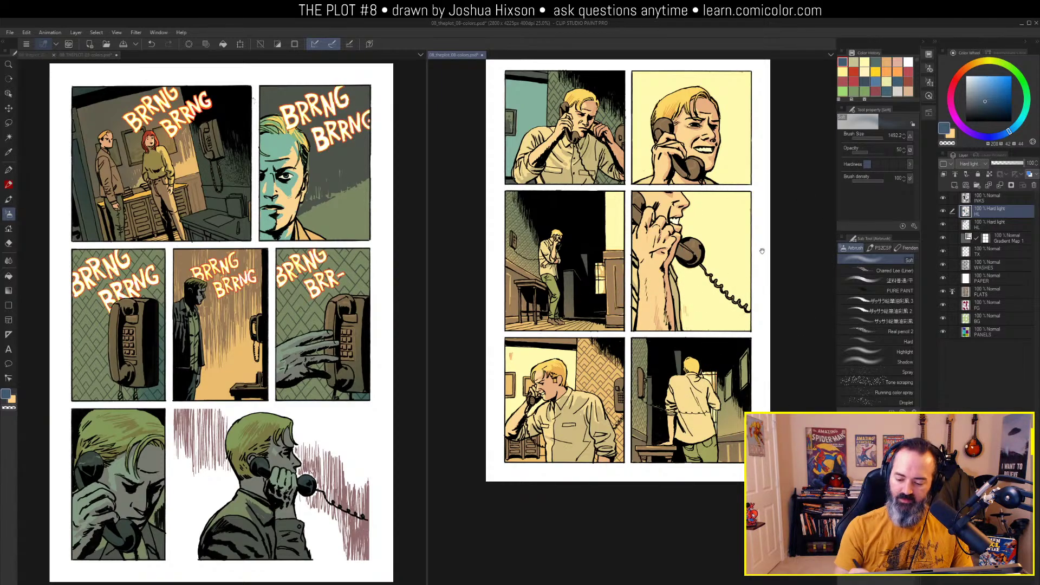
key(m)
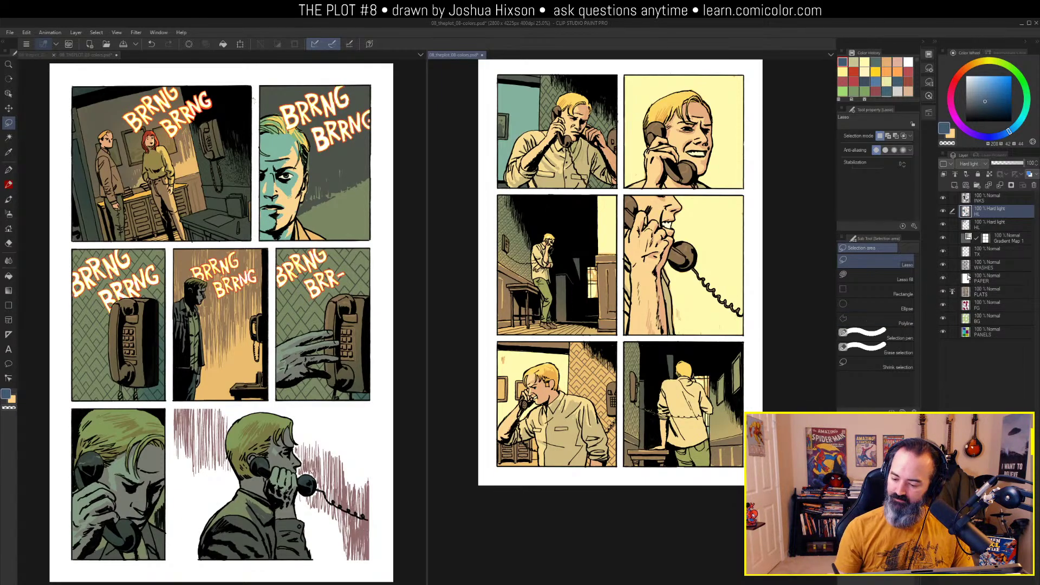
ctrl+click(967, 292)
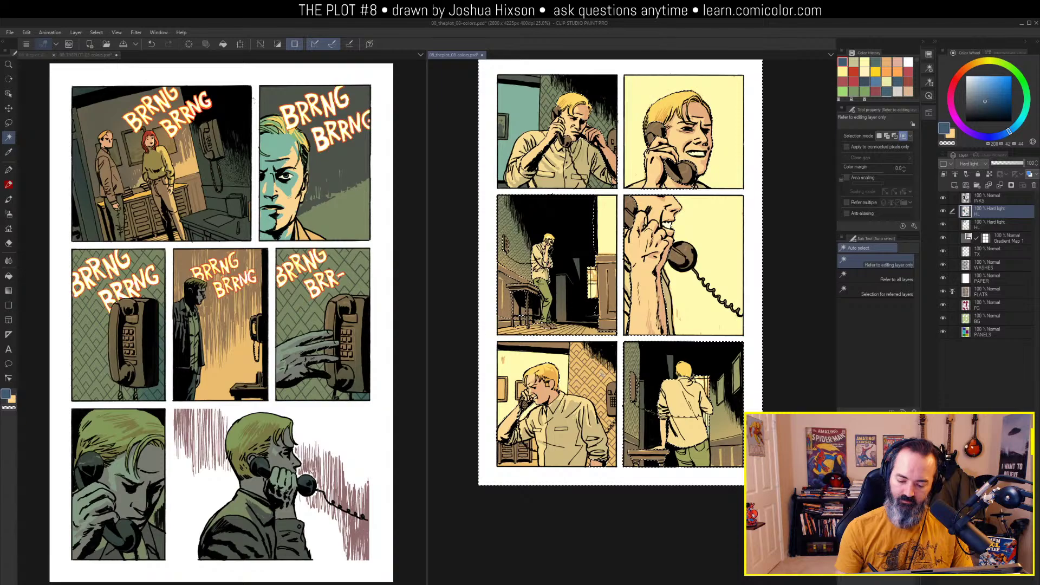
key(ctrl+m)
key(w)
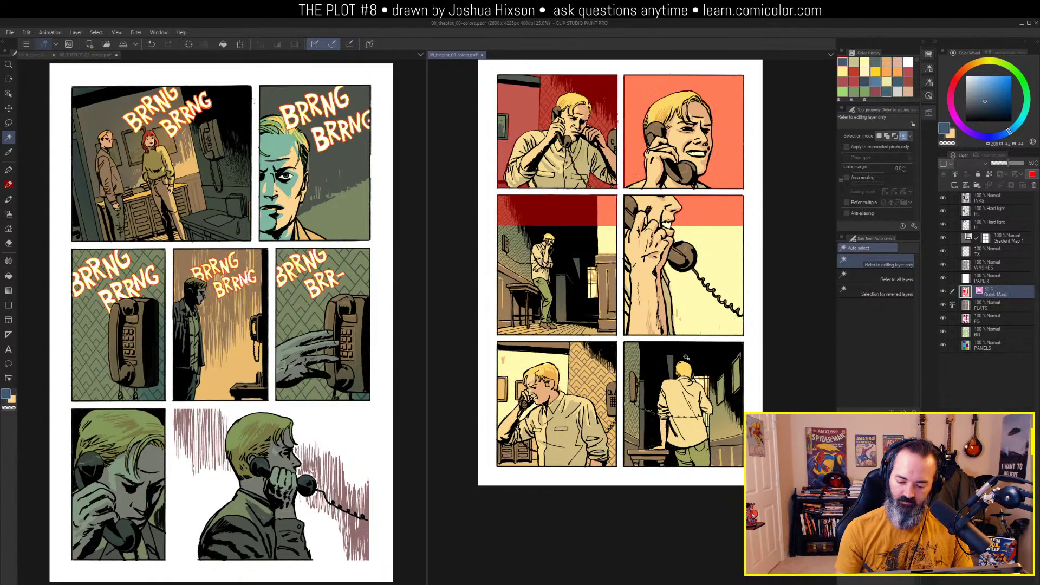
key(q)
key(ctrl+plus)
key(ctrl+plus)
drag(664, 394, 741, 319)
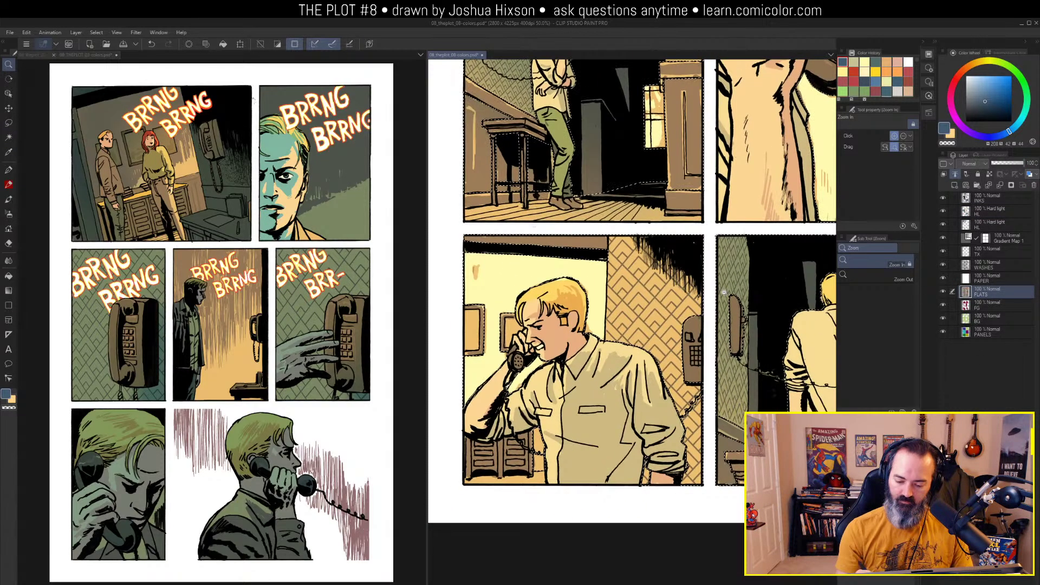
key(m)
key(ctrl+d)
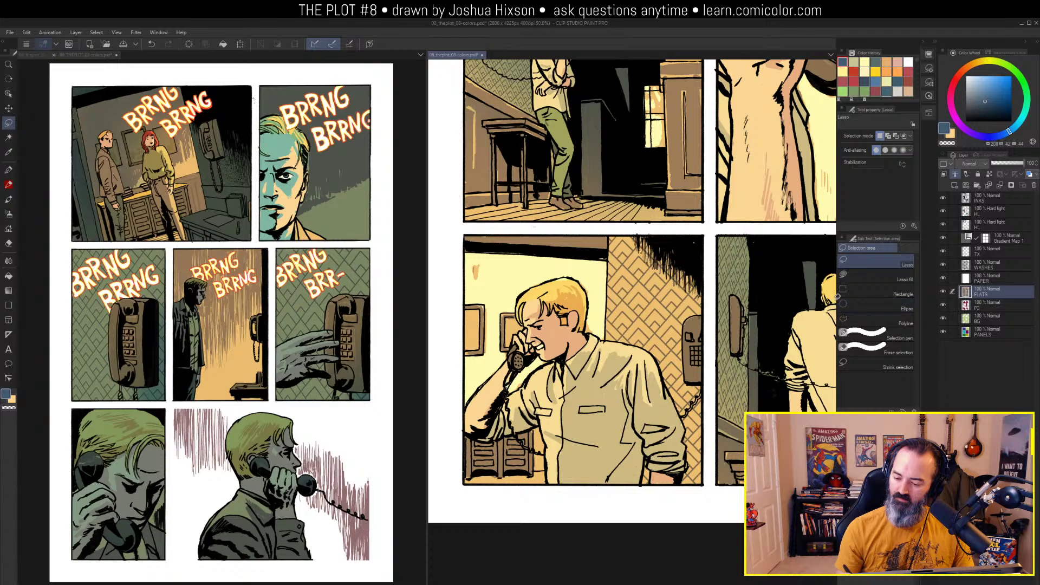
Outline the fifth panel's patterned wall beside the phone with a Polyline selection
ctrl+click(645, 234)
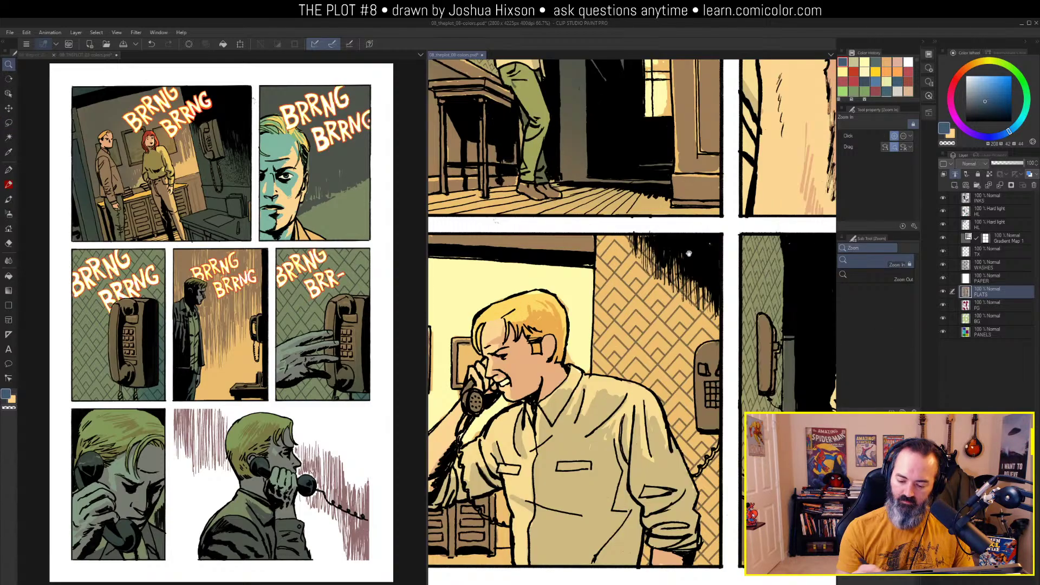
drag(675, 215, 646, 217)
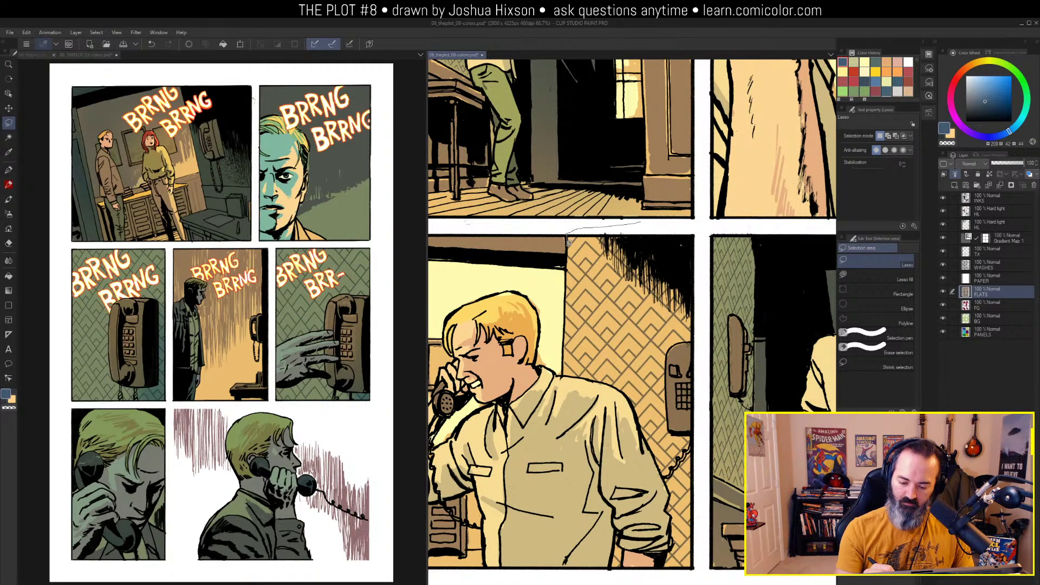
drag(567, 242, 568, 244)
key(ctrl+d)
key(m)
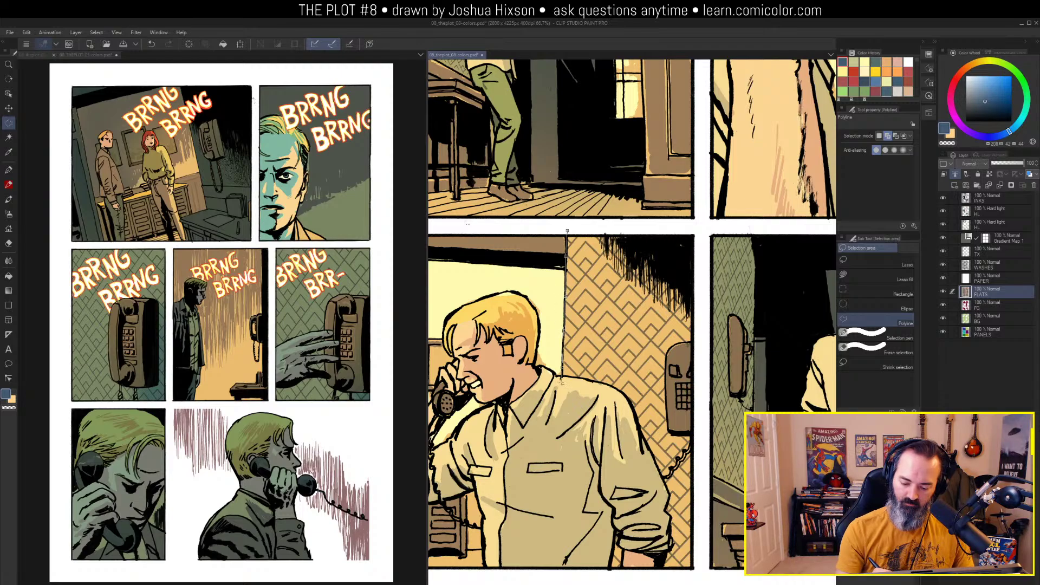
click(702, 230)
click(568, 232)
Narrow the selection to the patterned wall's flat color on the FLATS layer and check it in Quick Mask
key(w)
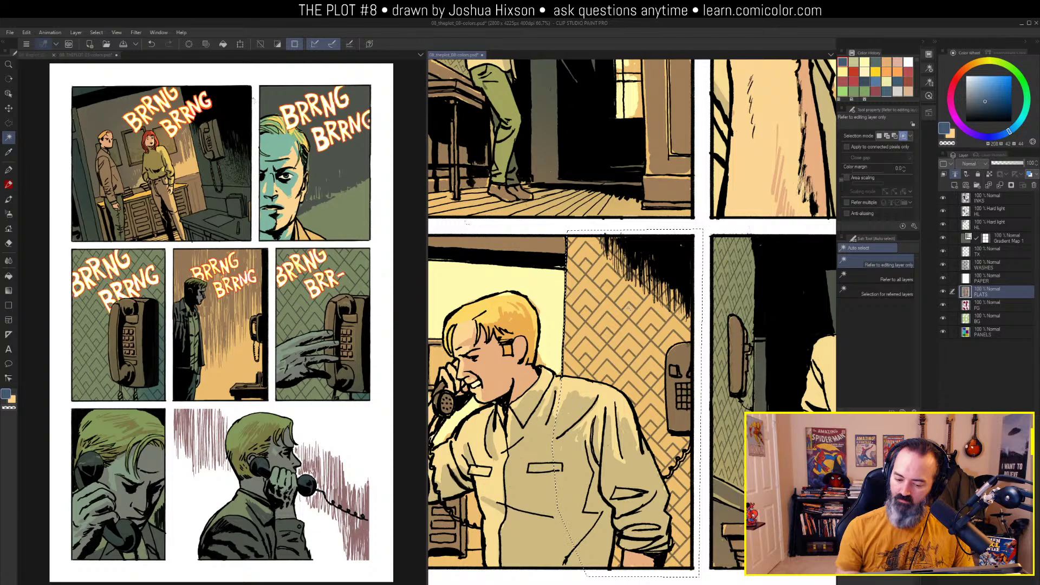
click(632, 330)
key(q)
key(q)
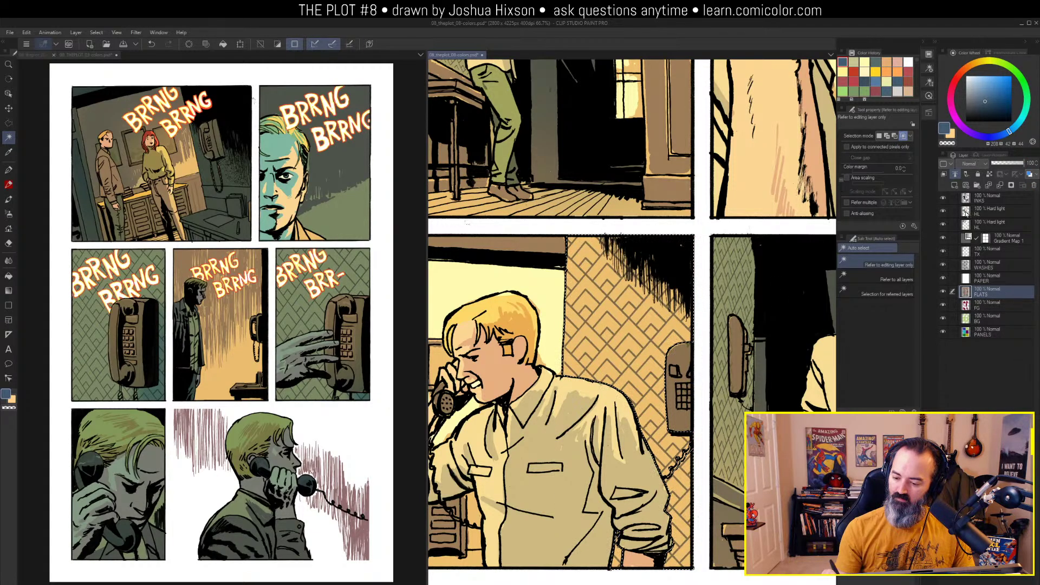
Airbrush the blue over the fifth panel's patterned wall on the upper HL layer and clear the selection
key(b)
scroll(650, 303, down, 4)
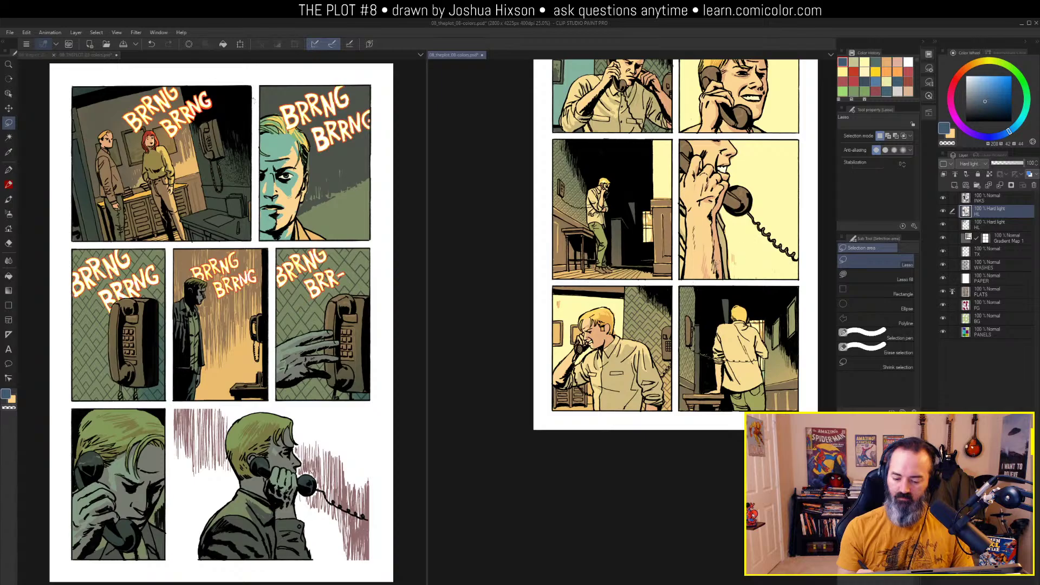
scroll(735, 244, down, 2)
key(m)
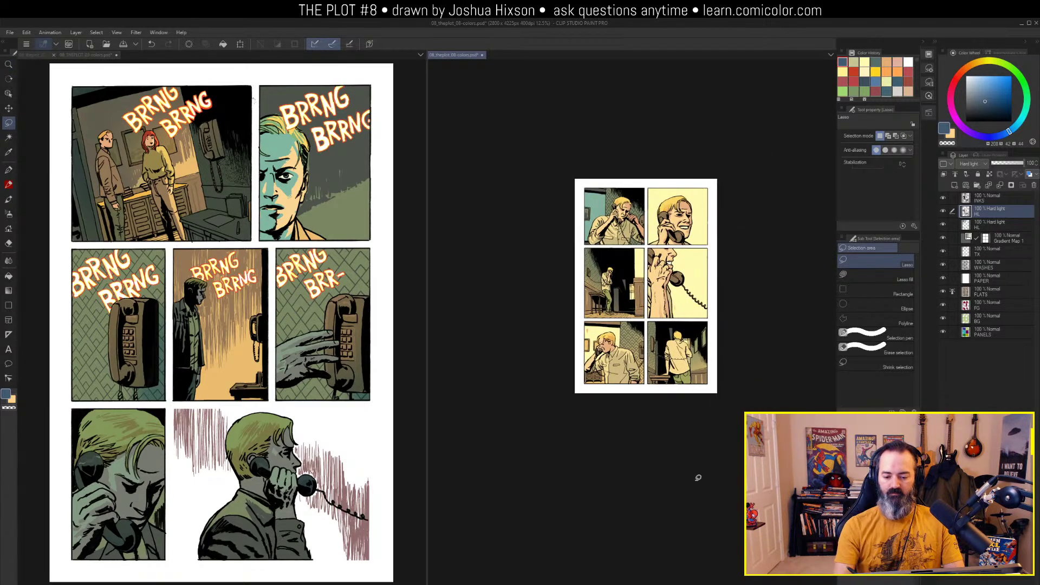
scroll(713, 206, up, 2)
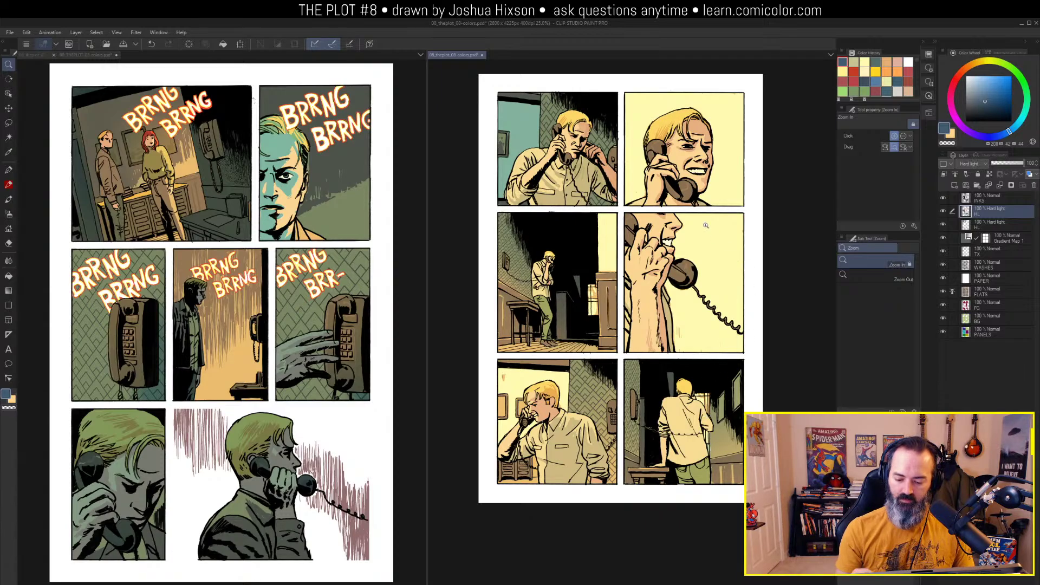
drag(731, 229, 726, 249)
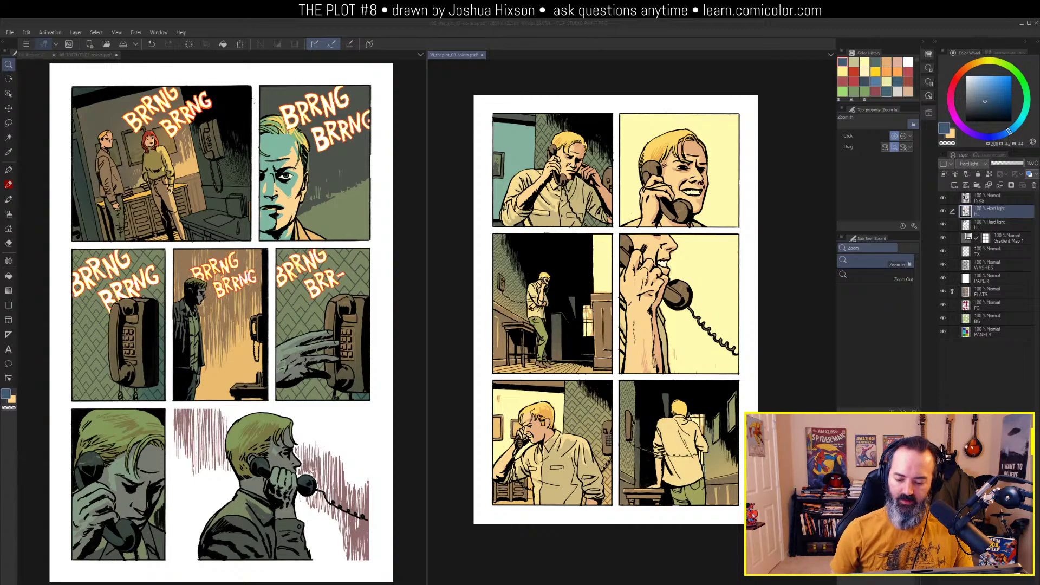
click(464, 55)
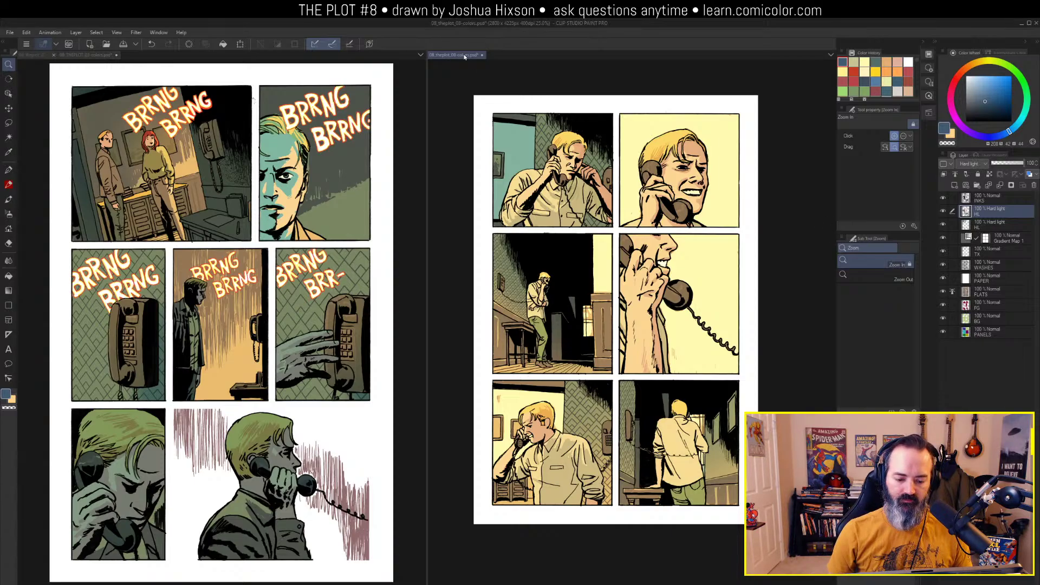